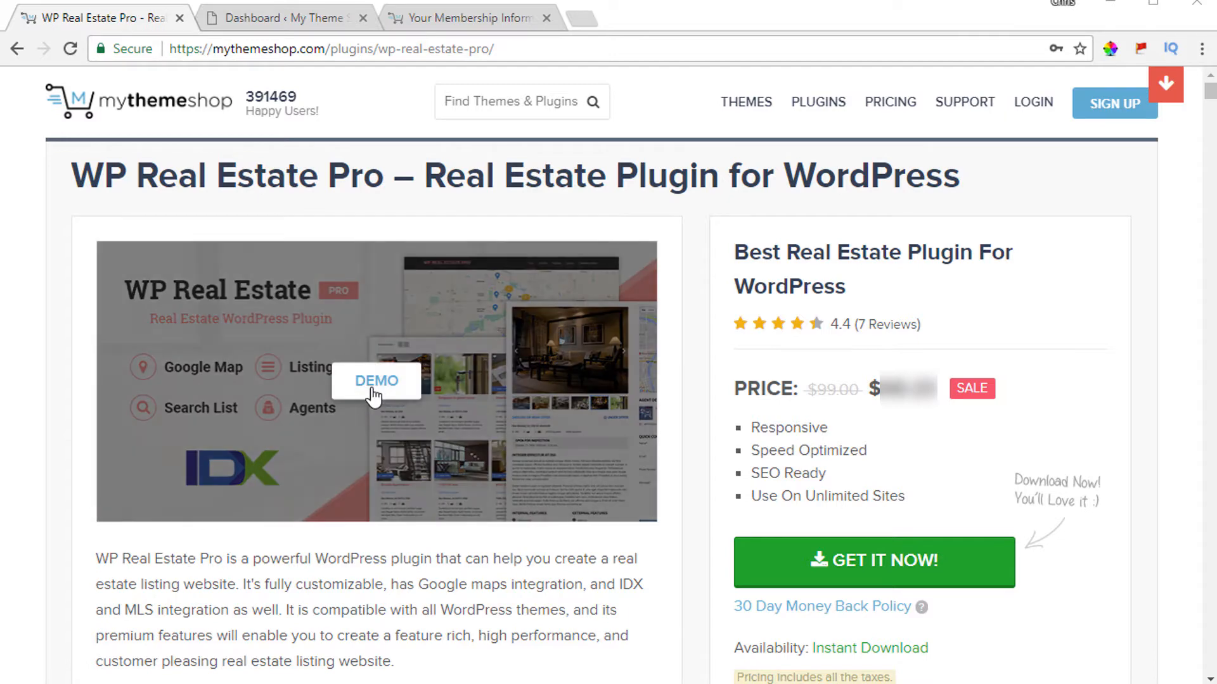
Open the live demo of the WP Real Estate Pro plugin from its product page
click(372, 384)
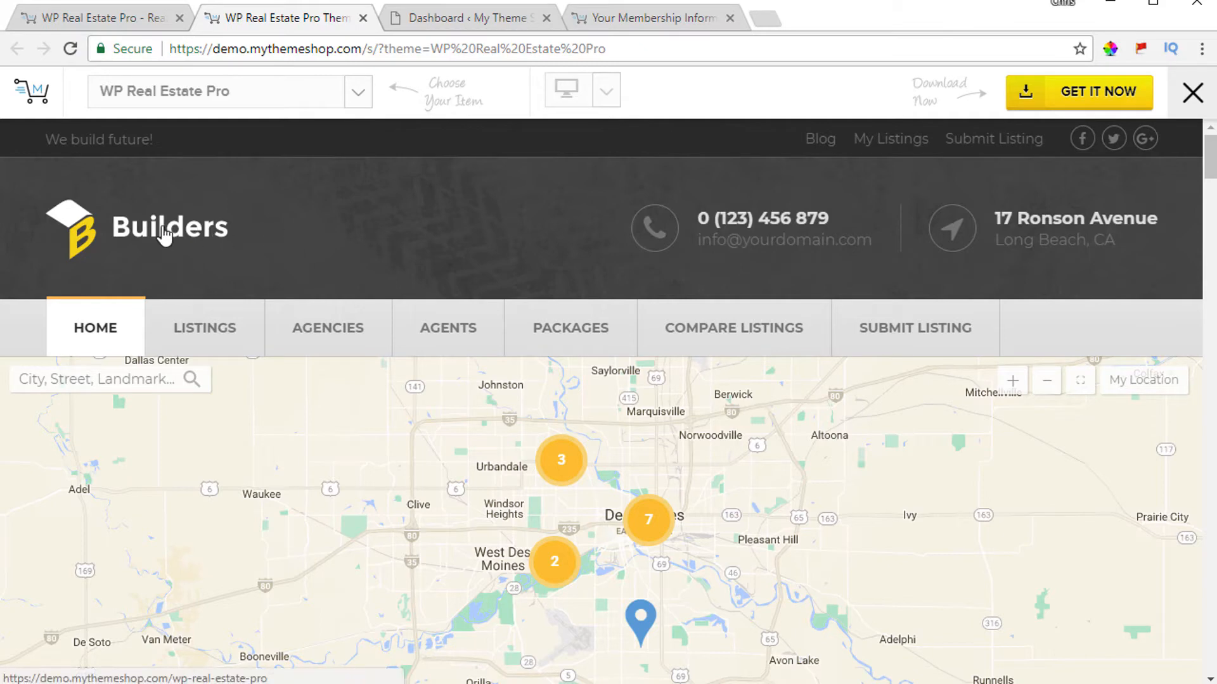
click(124, 18)
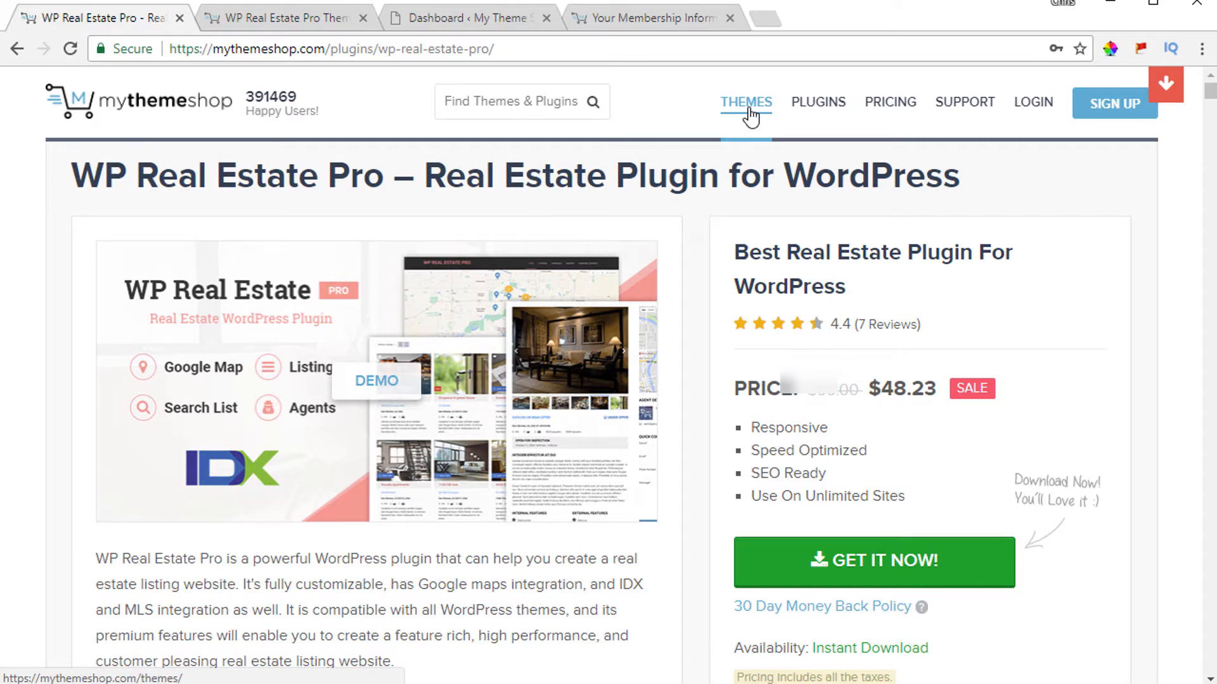
key(ctrl+Tab)
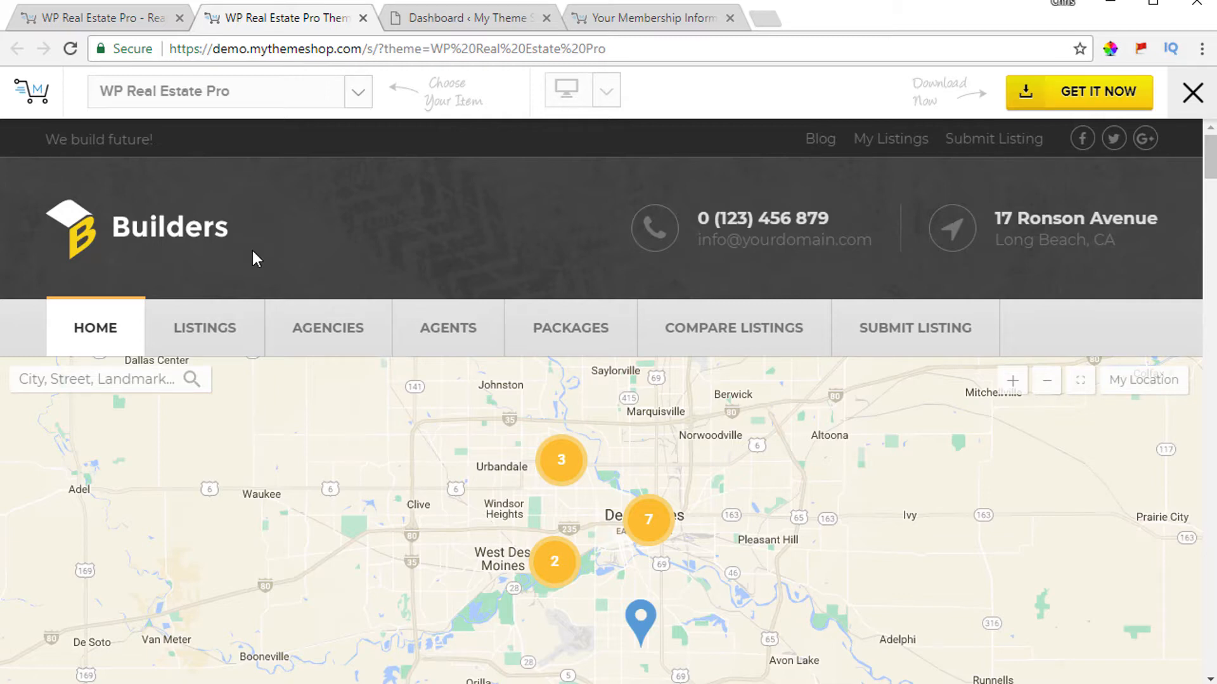
Explore the demo homepage's listings map by expanding the central Des Moines cluster and opening individual property markers
scroll(402, 223, down, 1)
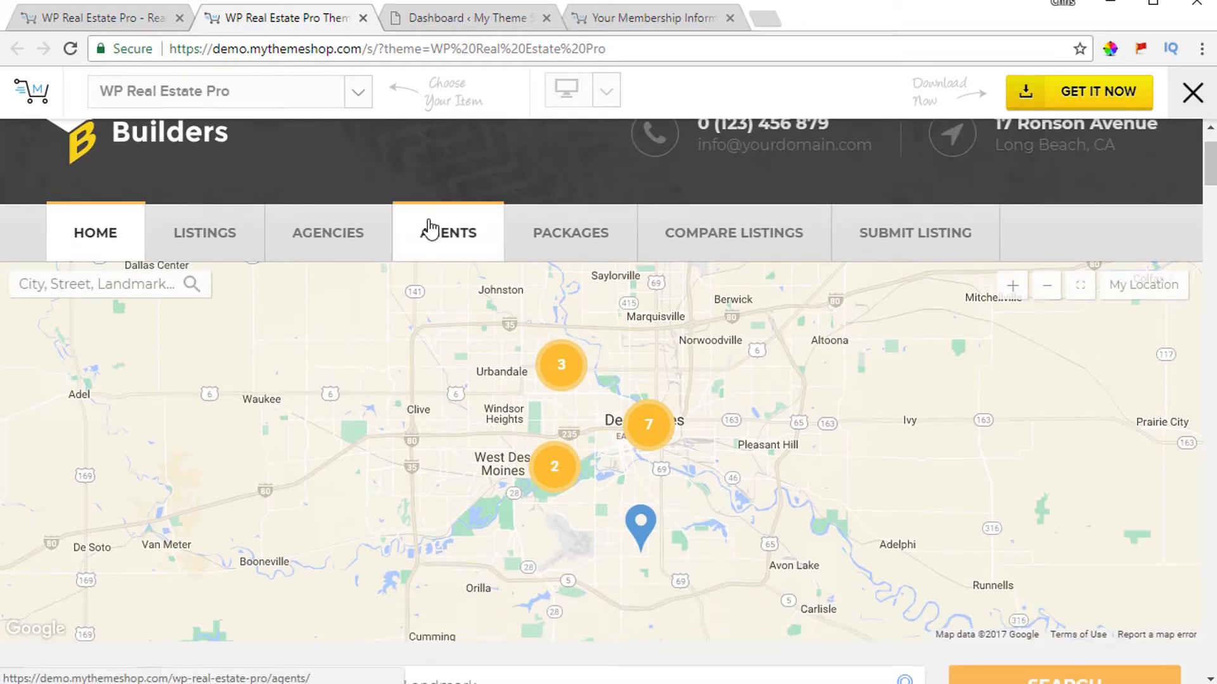
scroll(418, 307, down, 1)
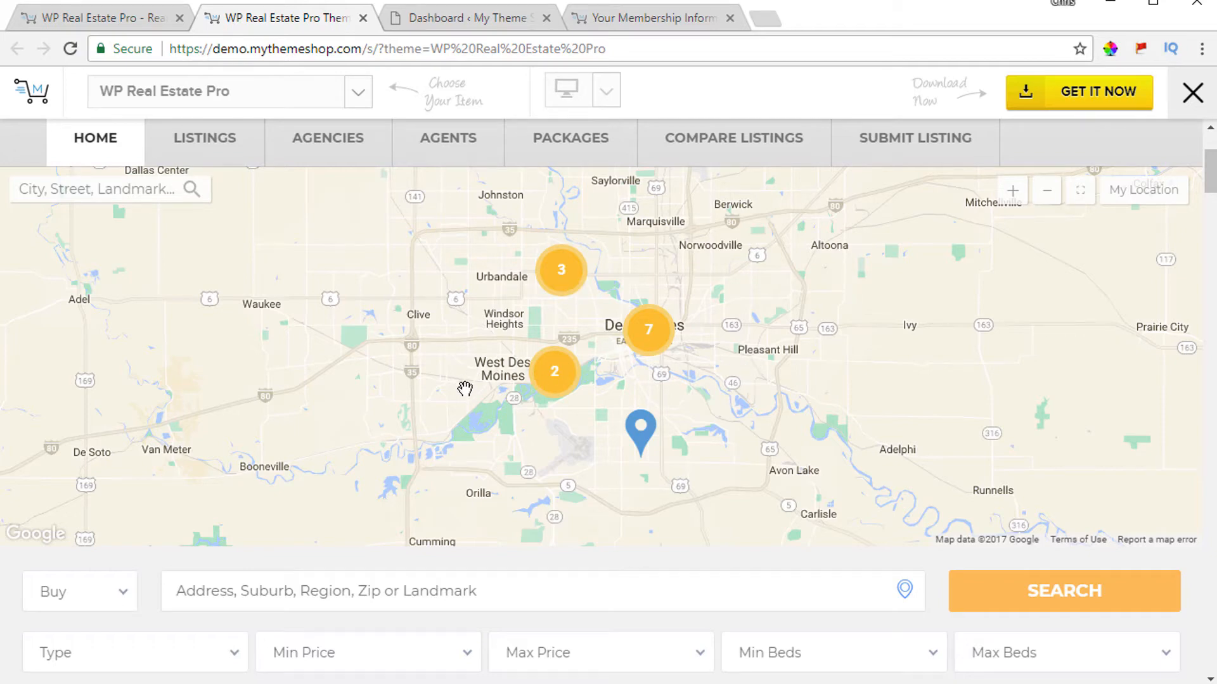
drag(465, 388, 406, 419)
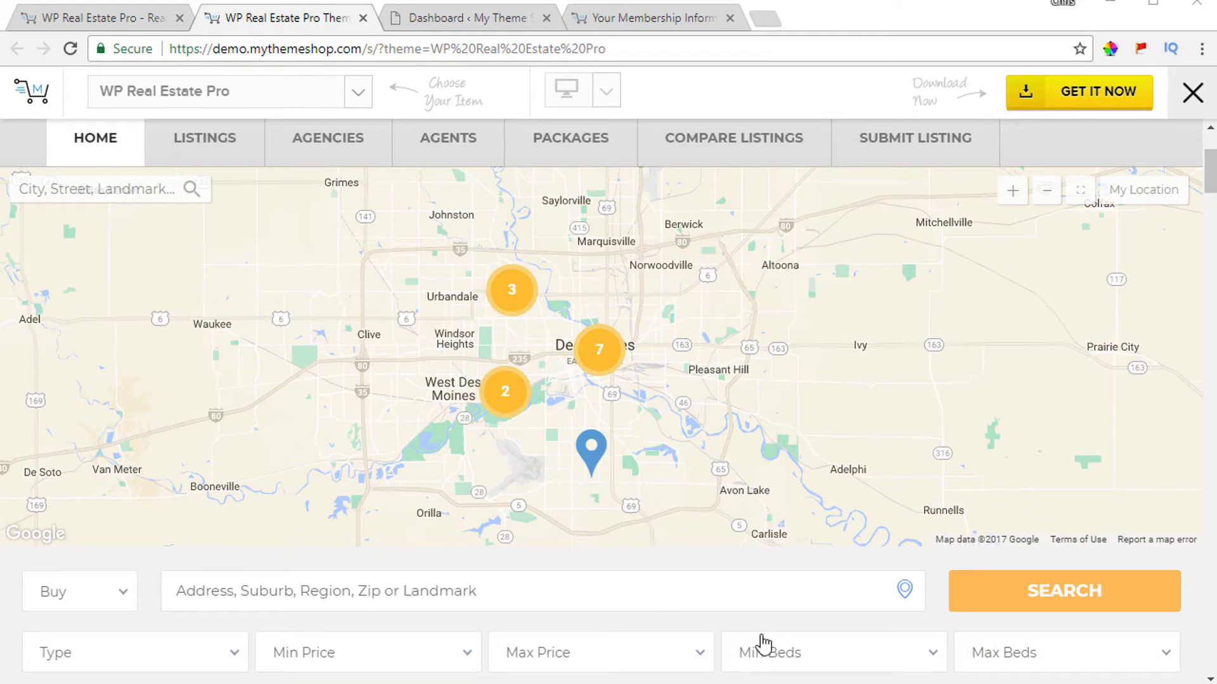
click(608, 374)
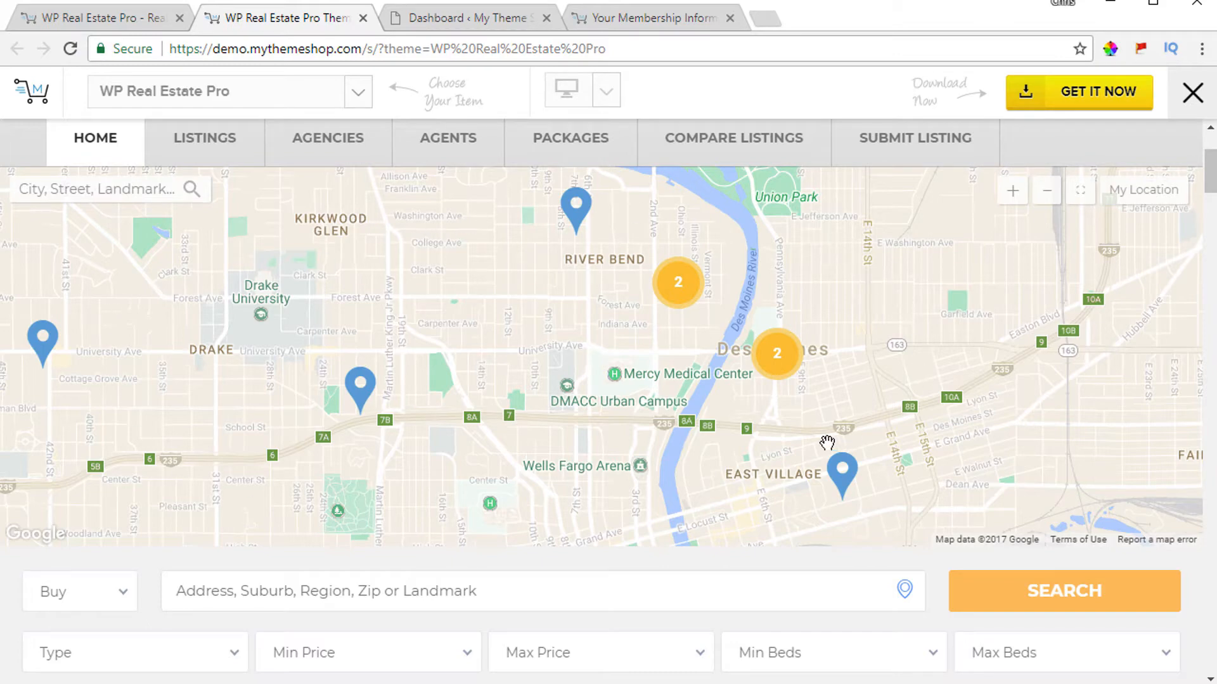
click(573, 224)
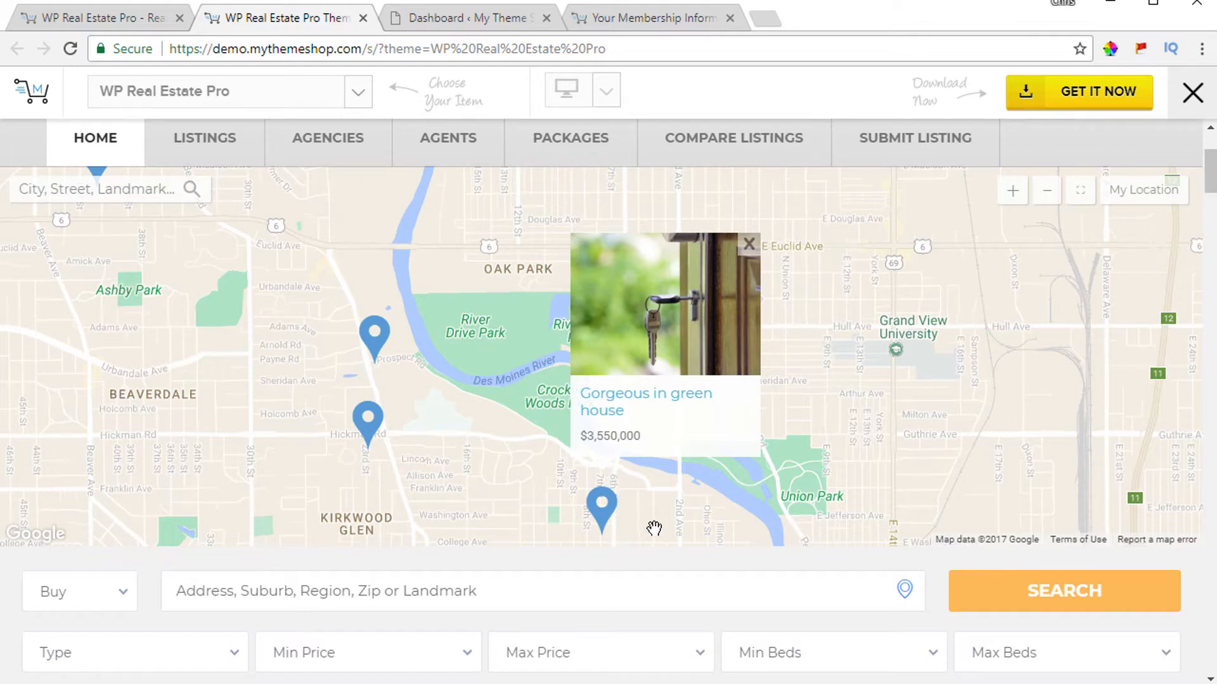
click(370, 433)
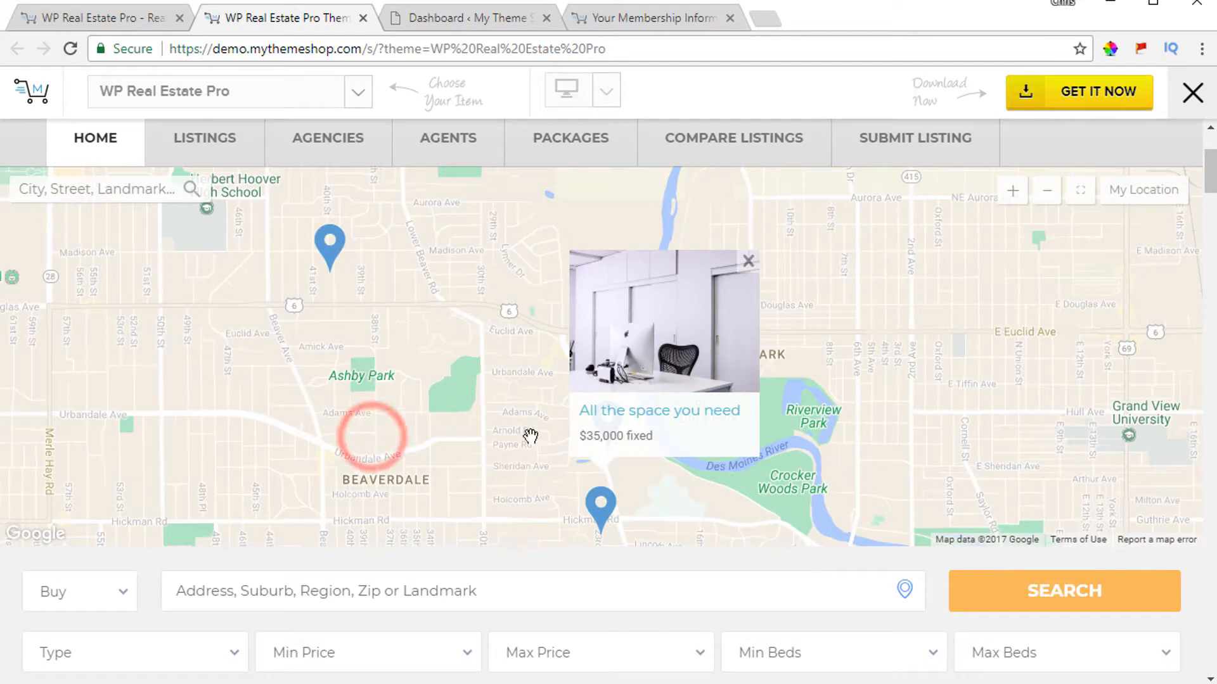
click(340, 260)
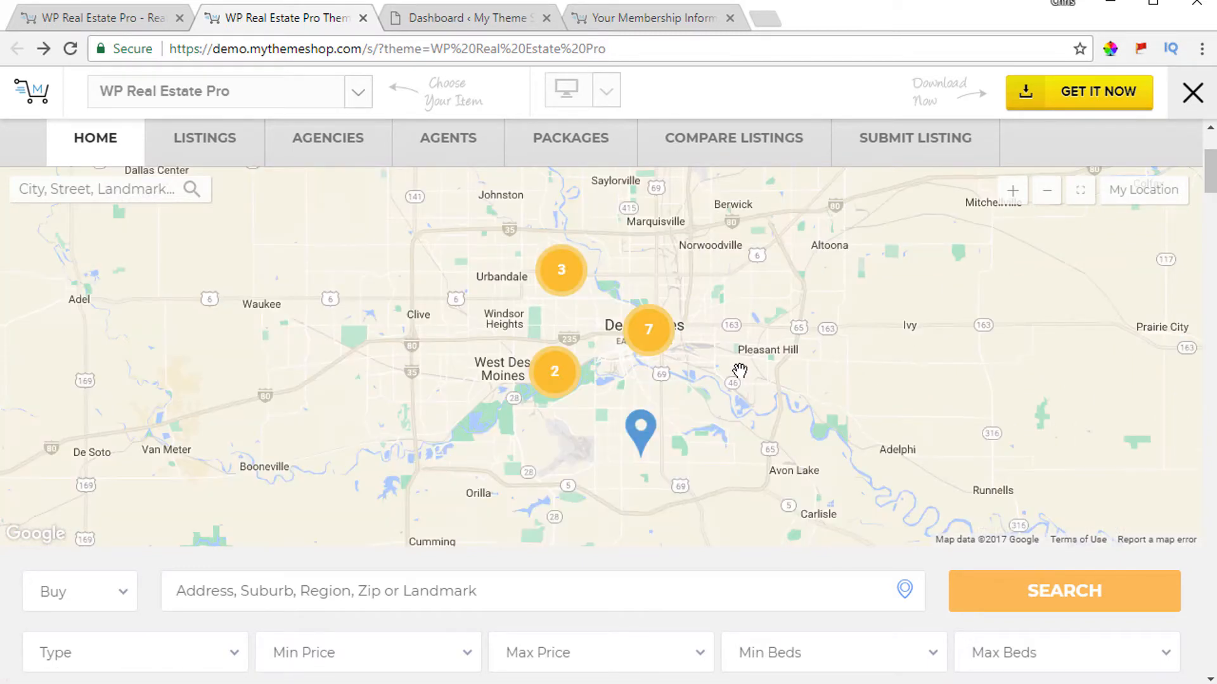
Inspect the options of the property search form's Buy/Rent and Type filters without changing them
scroll(728, 355, down, 1)
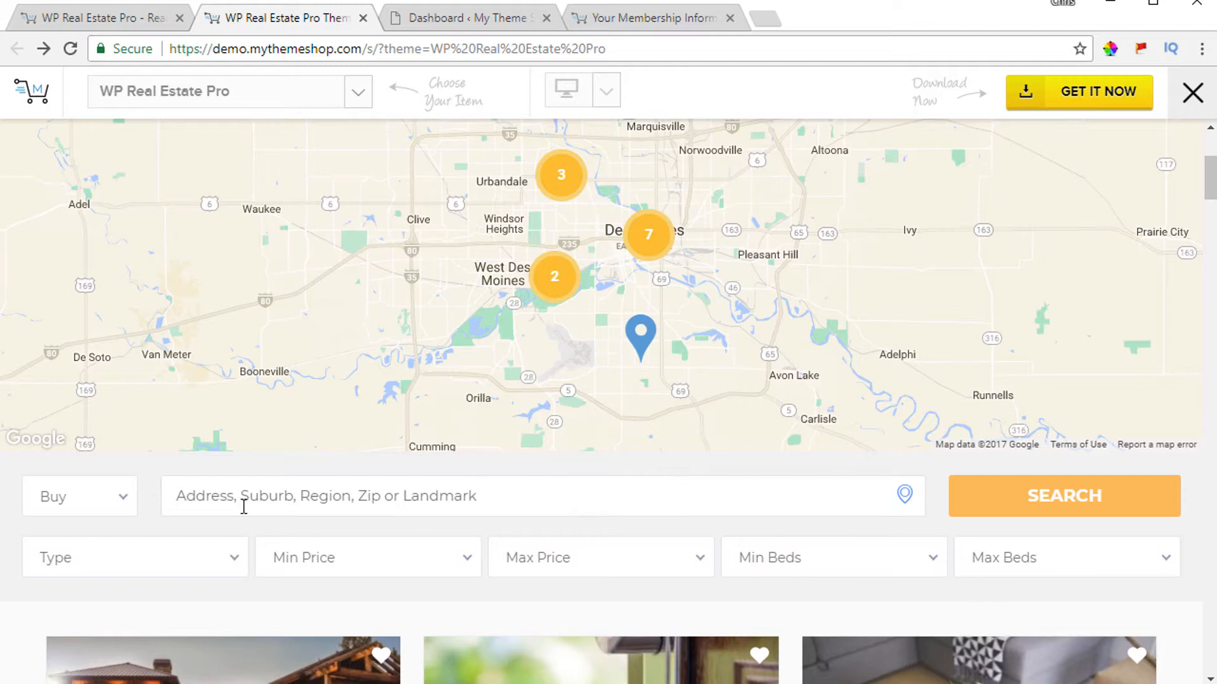
click(75, 504)
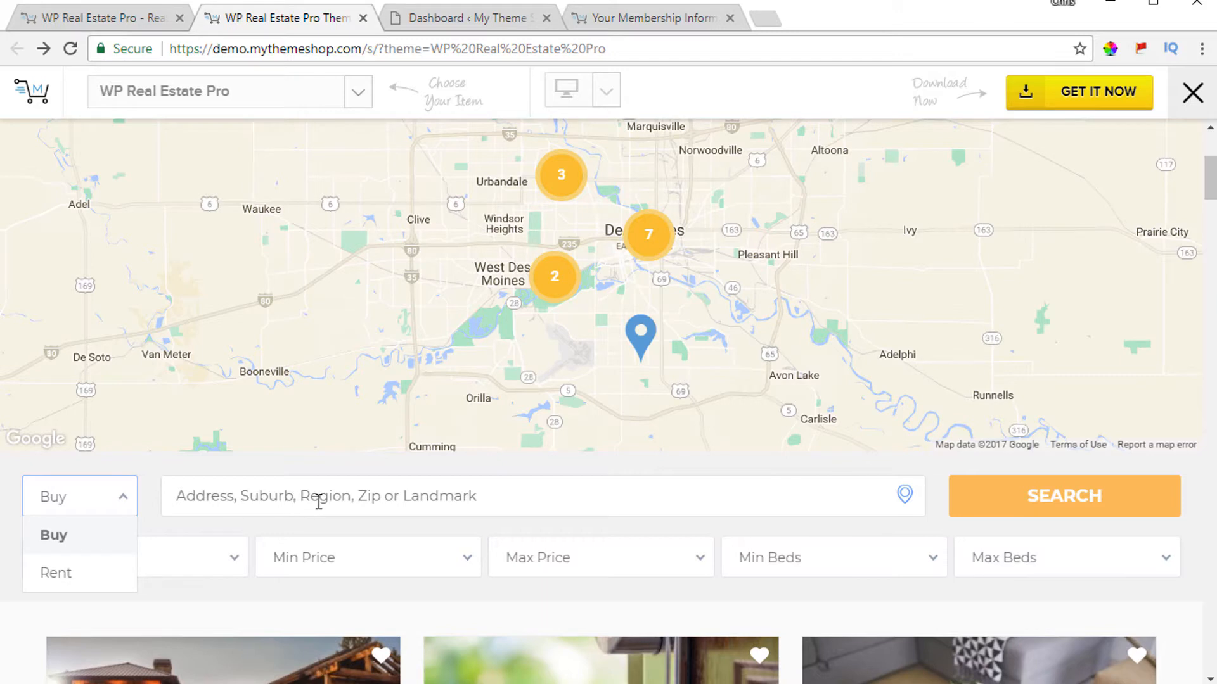
click(189, 562)
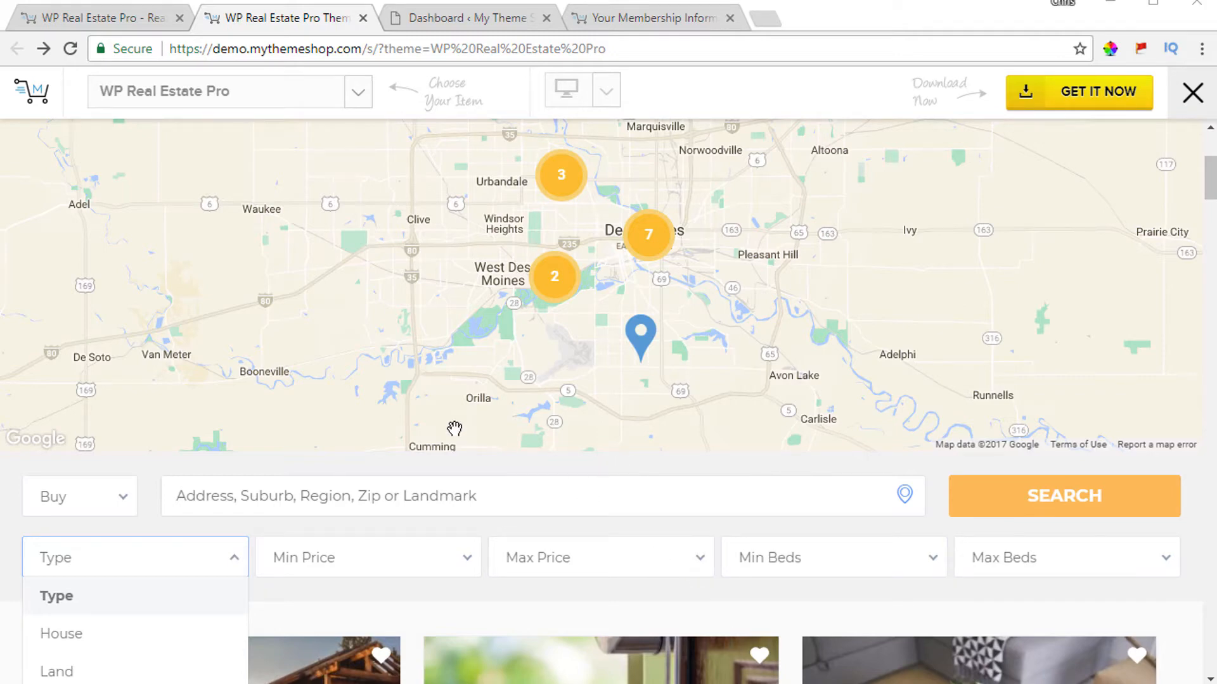
scroll(454, 429, down, 5)
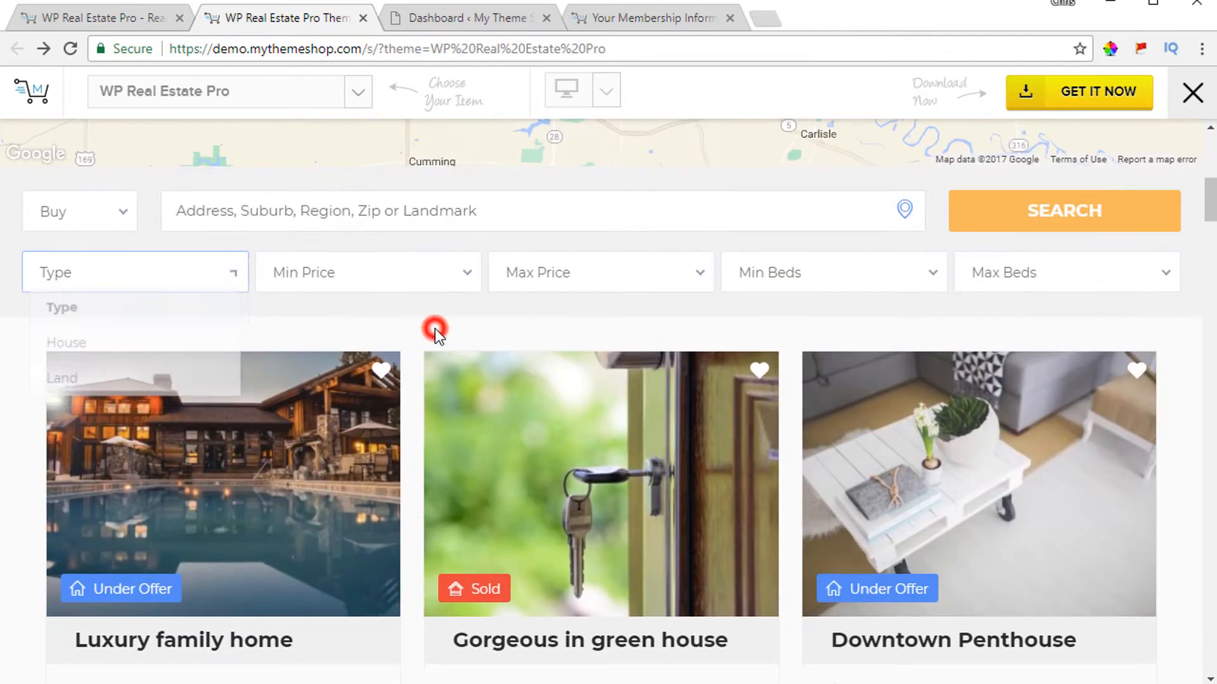
Examine both rows of homepage listing cards, comparing their status labels, prices, locations, room details and descriptions
scroll(272, 543, down, 2)
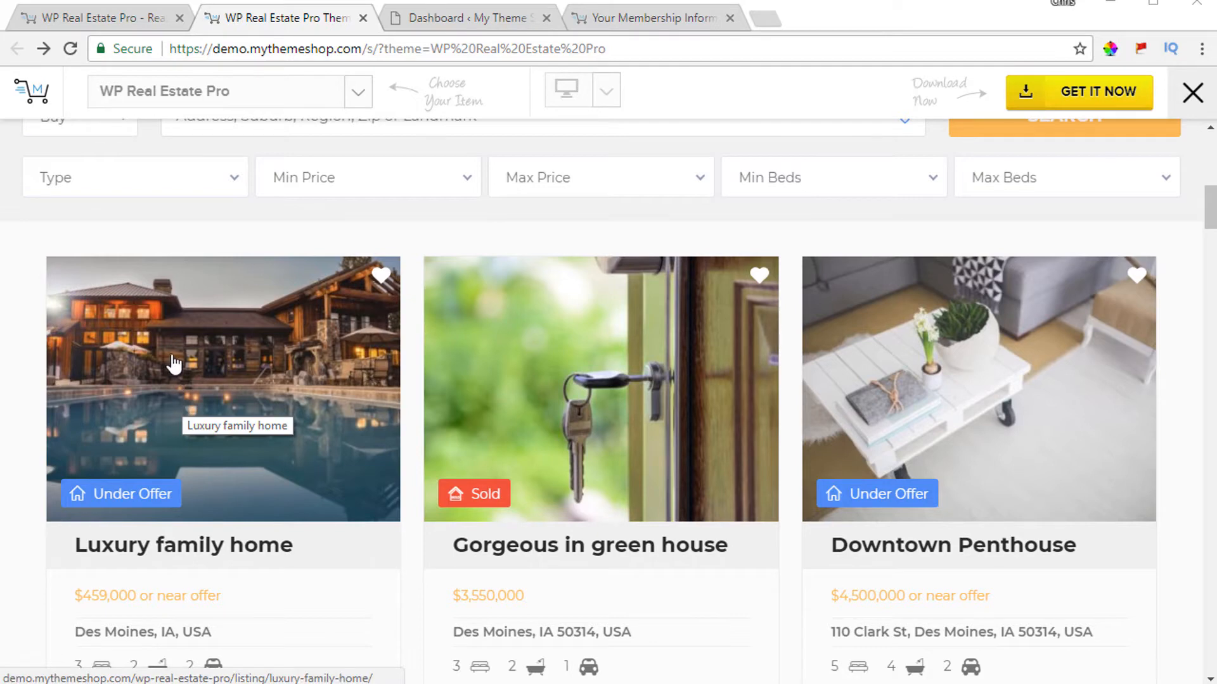
scroll(173, 362, down, 3)
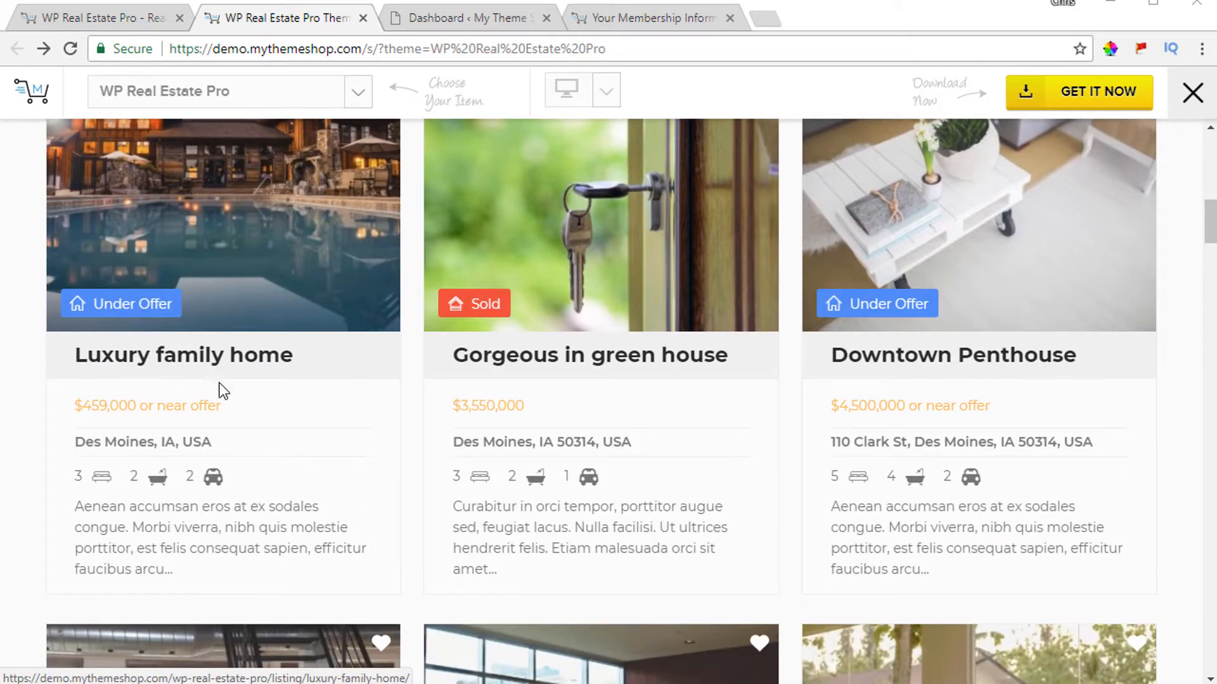
scroll(272, 454, up, 3)
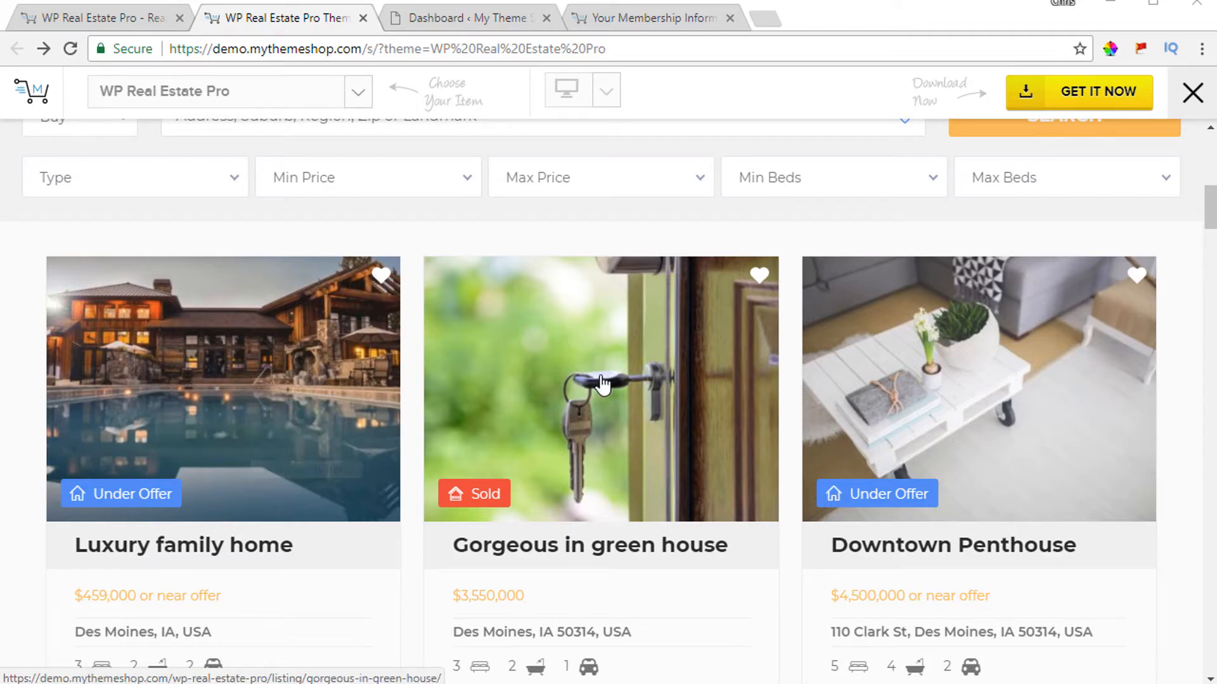
scroll(1026, 393, down, 2)
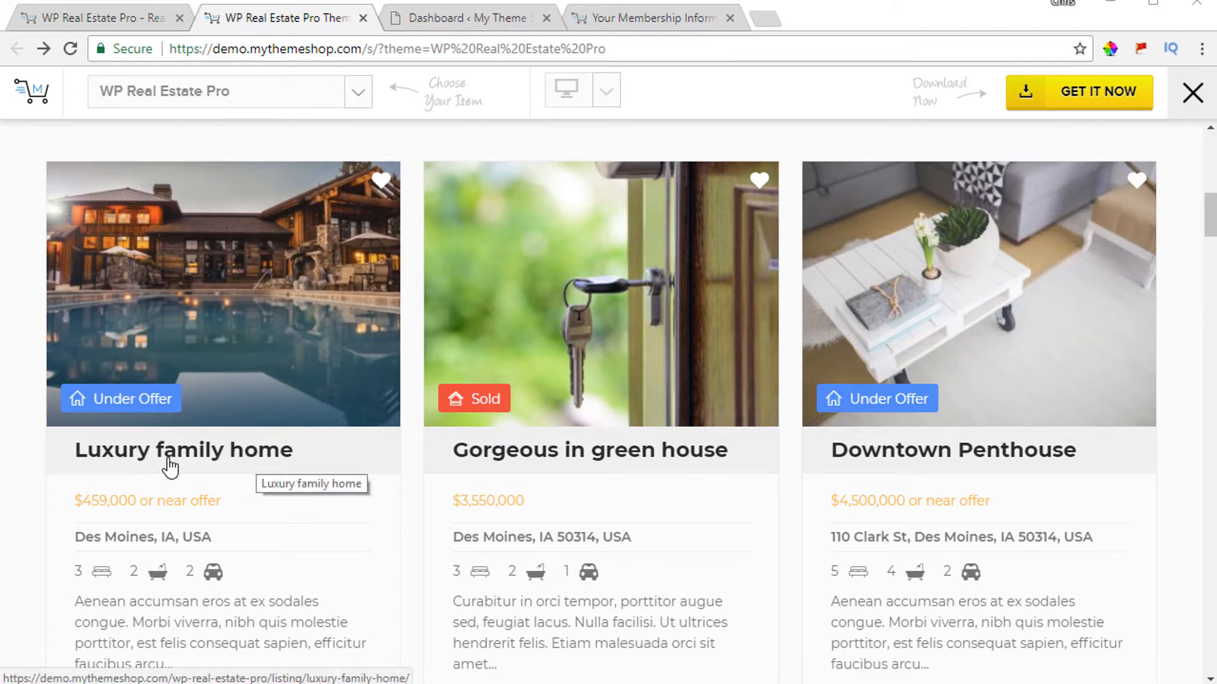
scroll(294, 462, down, 7)
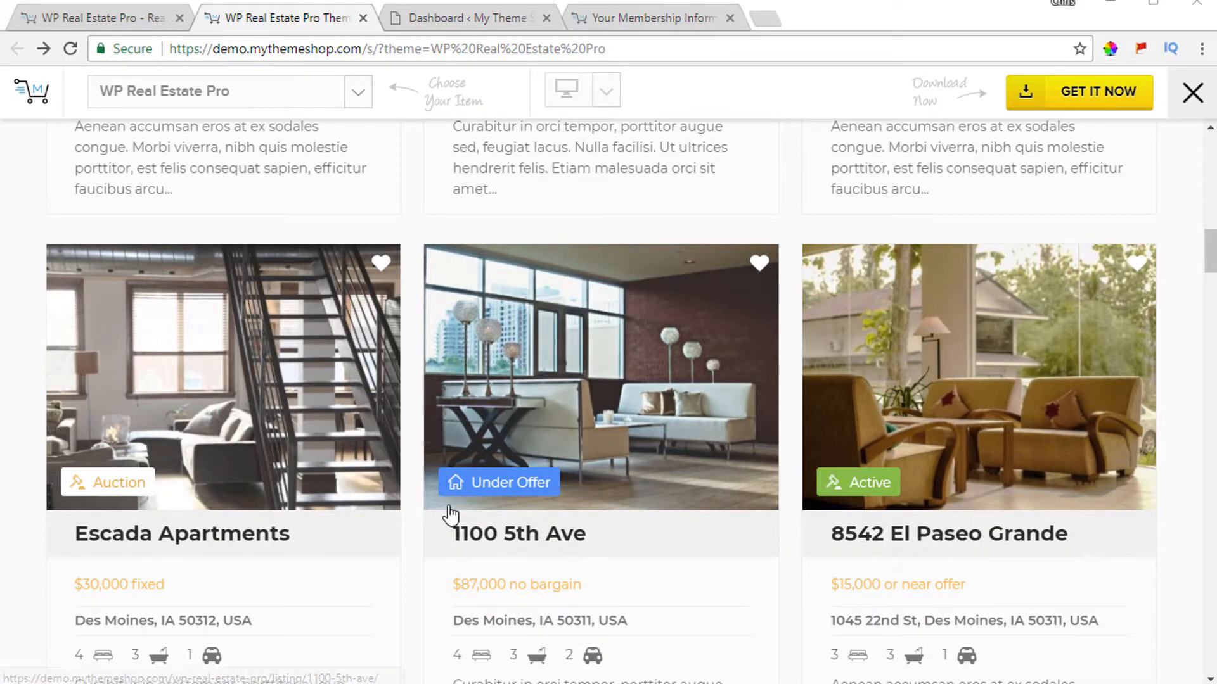
scroll(215, 299, up, 3)
scroll(277, 238, down, 4)
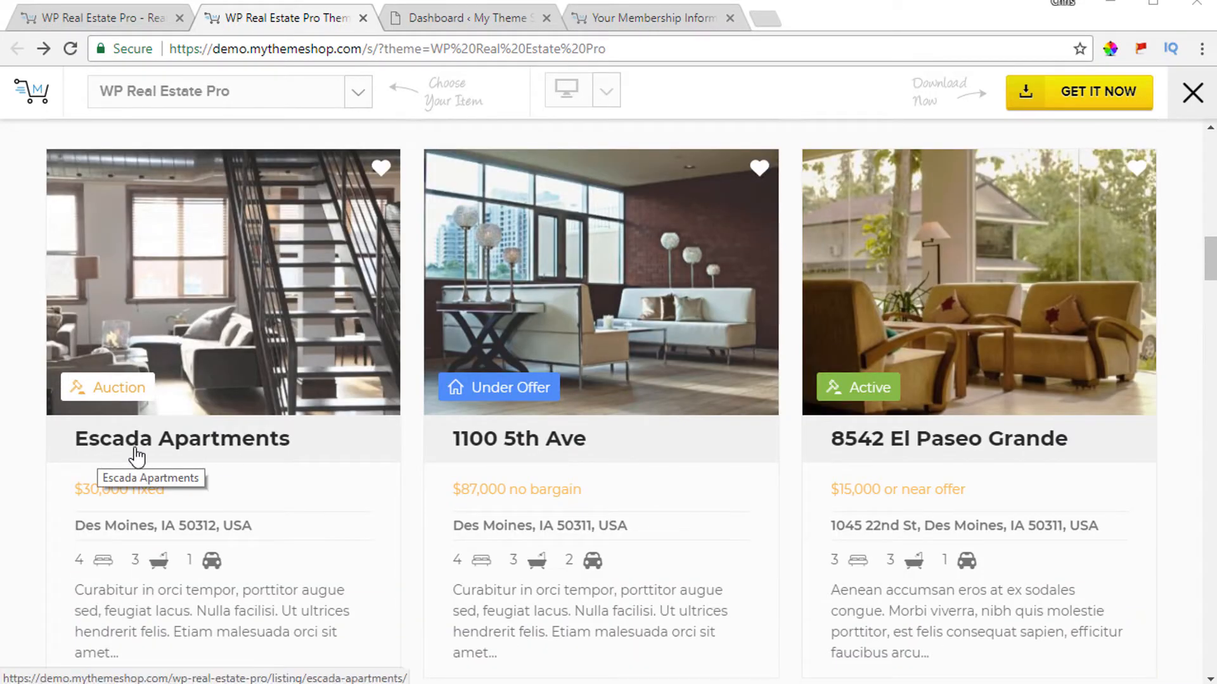
scroll(263, 462, up, 8)
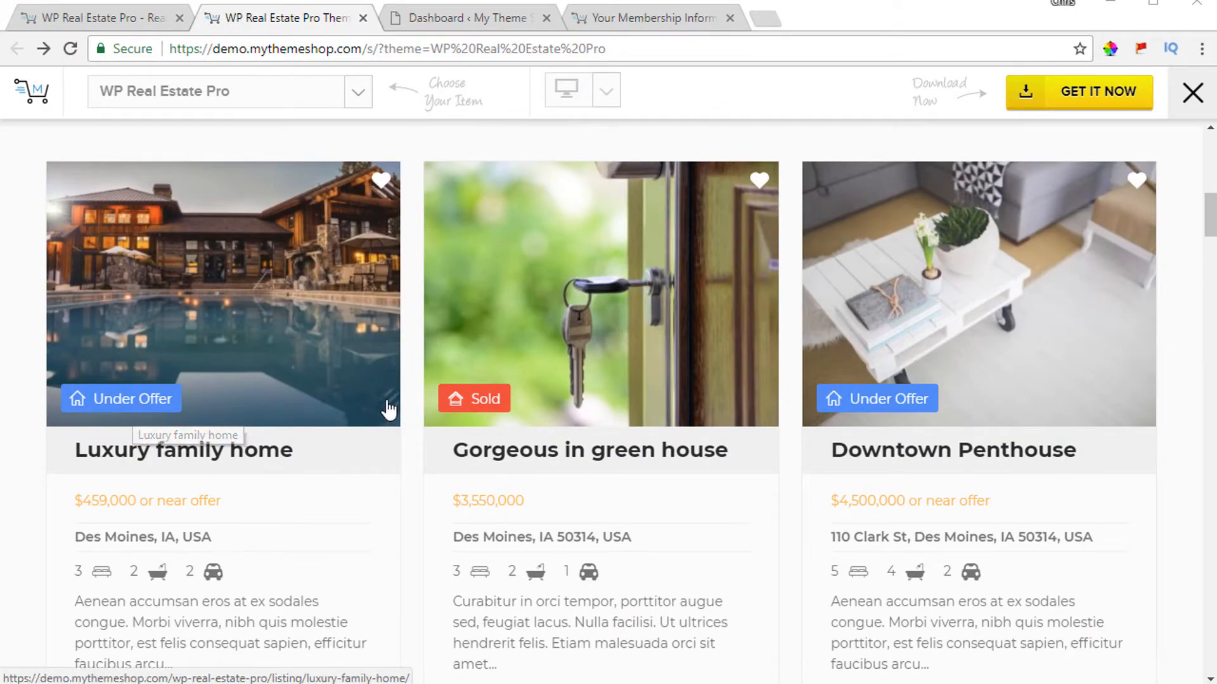
scroll(487, 403, down, 8)
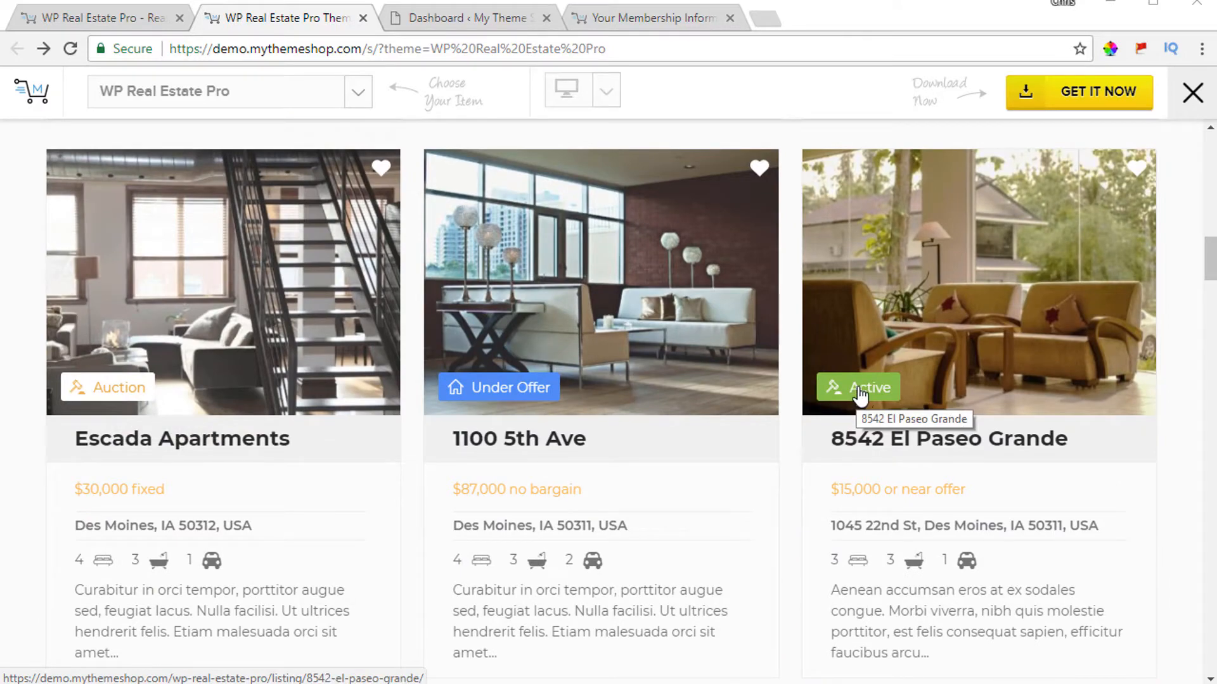
scroll(697, 393, up, 8)
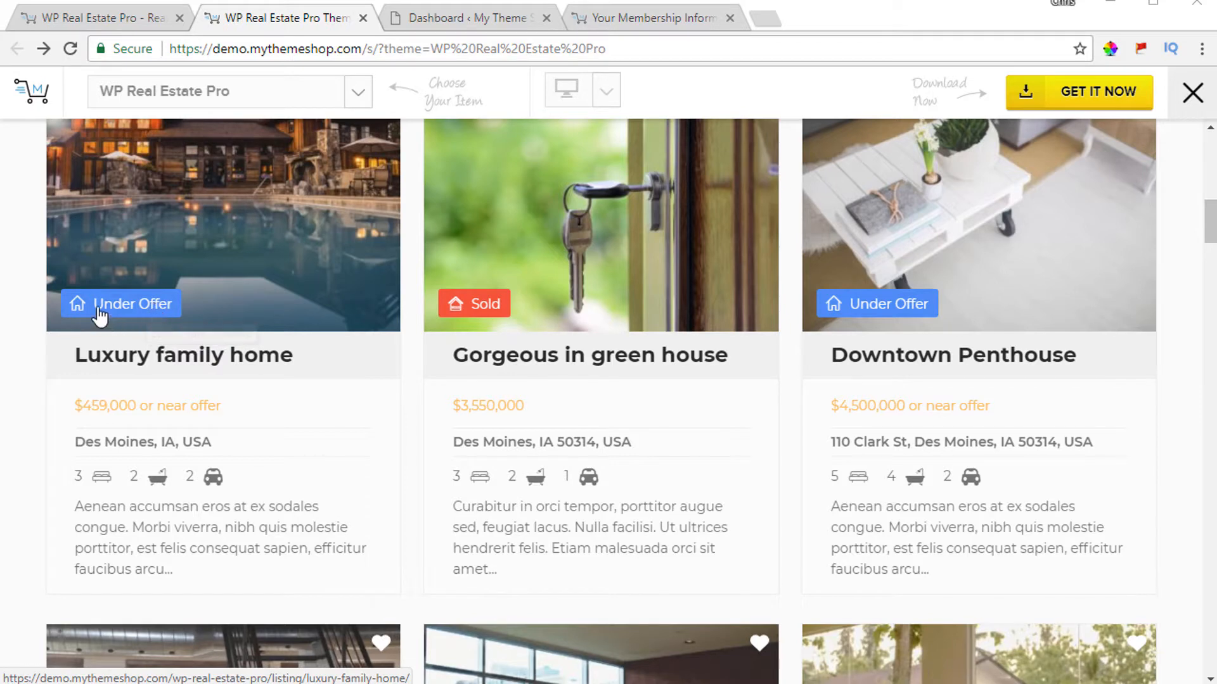
scroll(280, 377, up, 1)
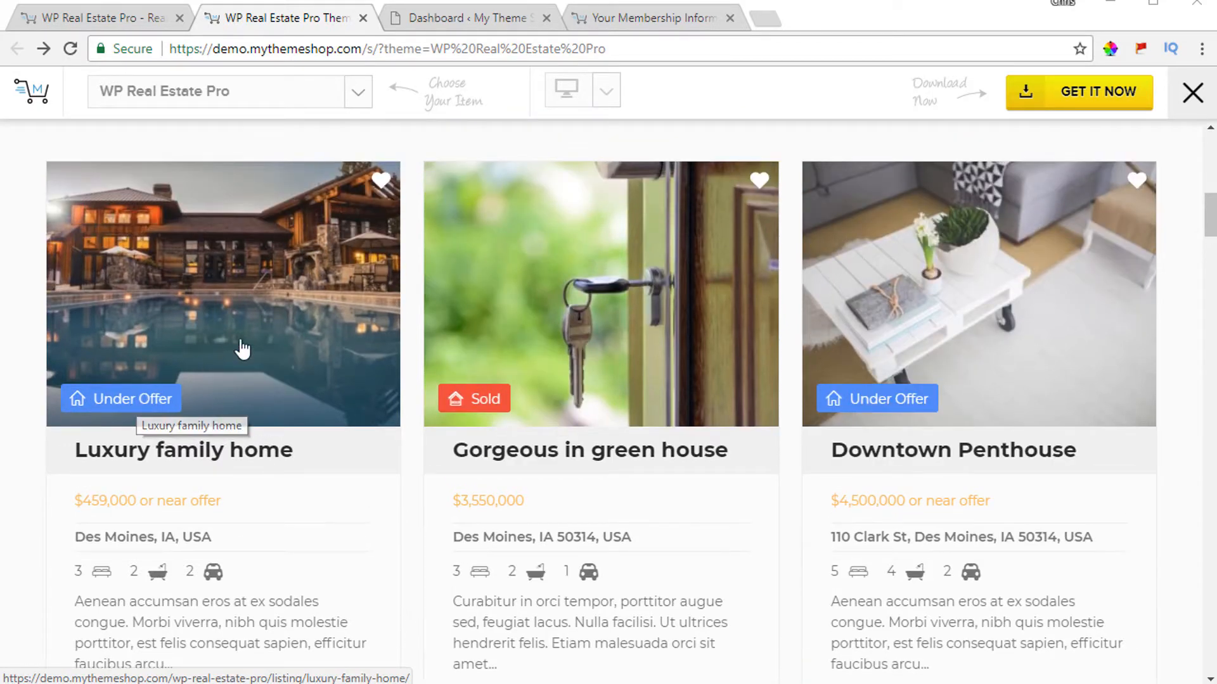
scroll(291, 382, up, 1)
scroll(291, 383, down, 5)
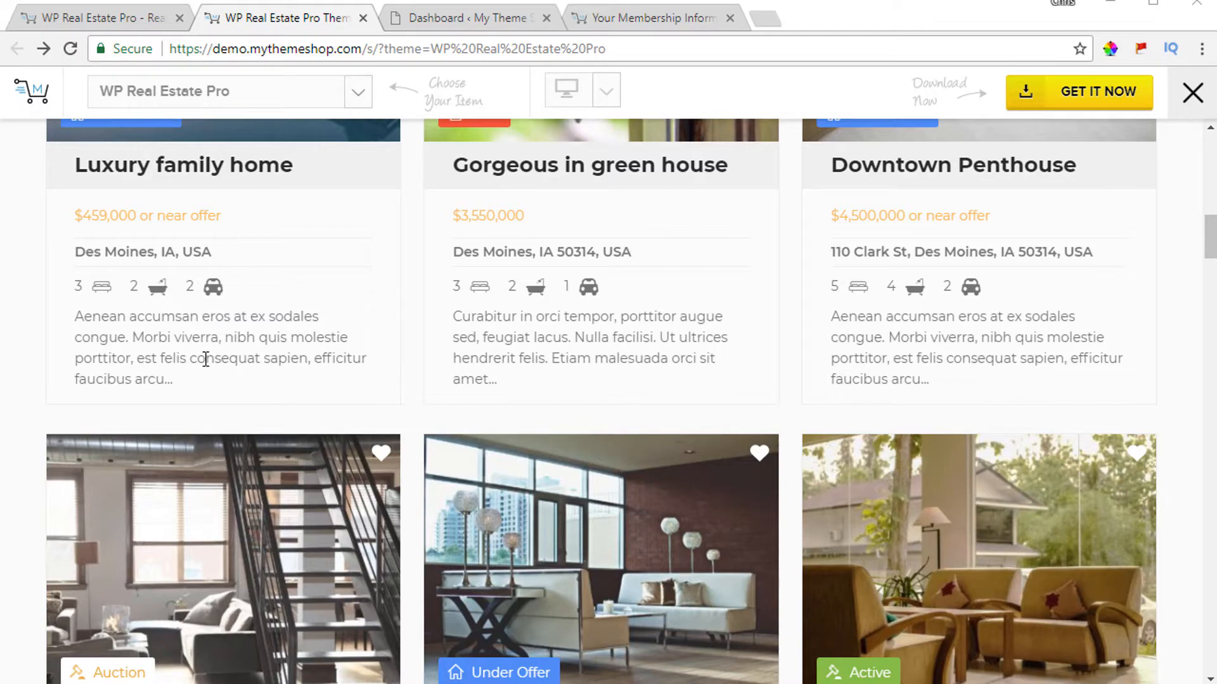
scroll(200, 298, up, 3)
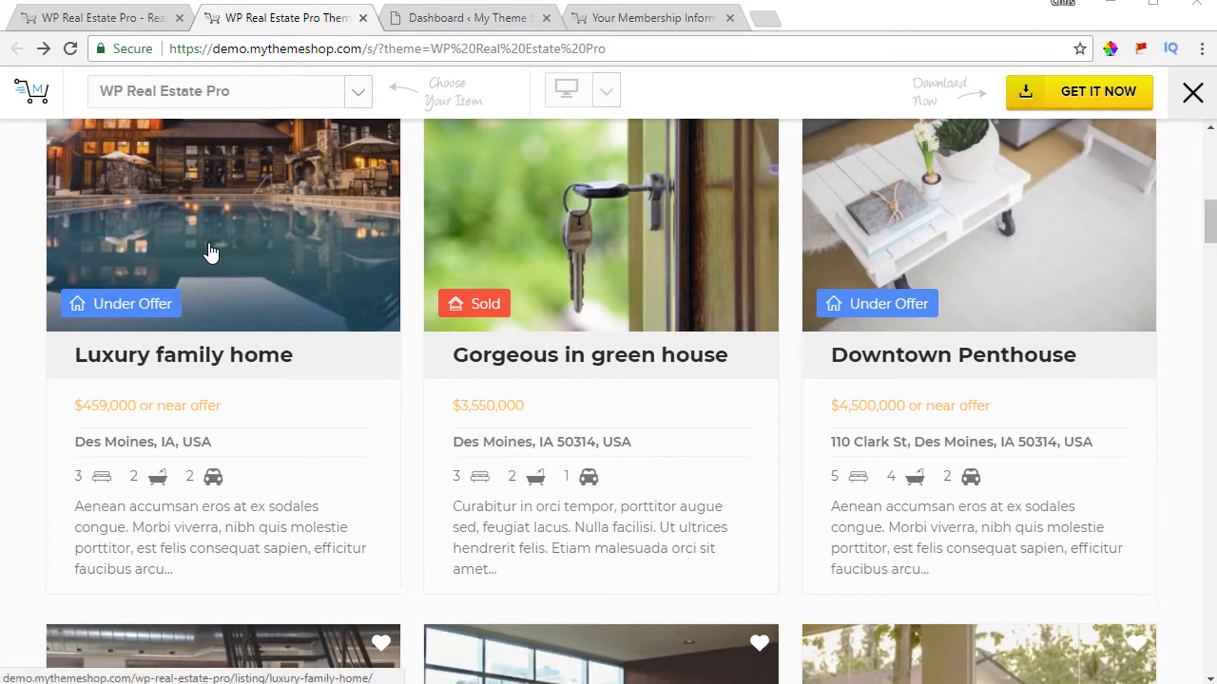
scroll(253, 356, down, 10)
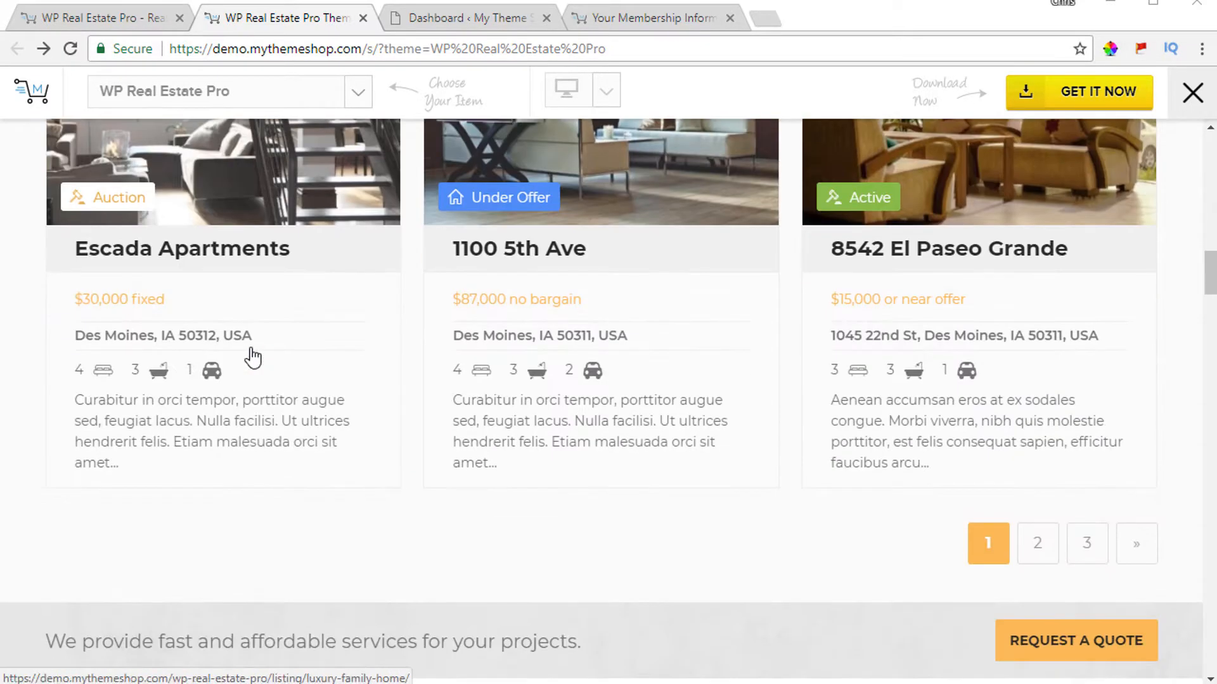
scroll(436, 596, up, 2)
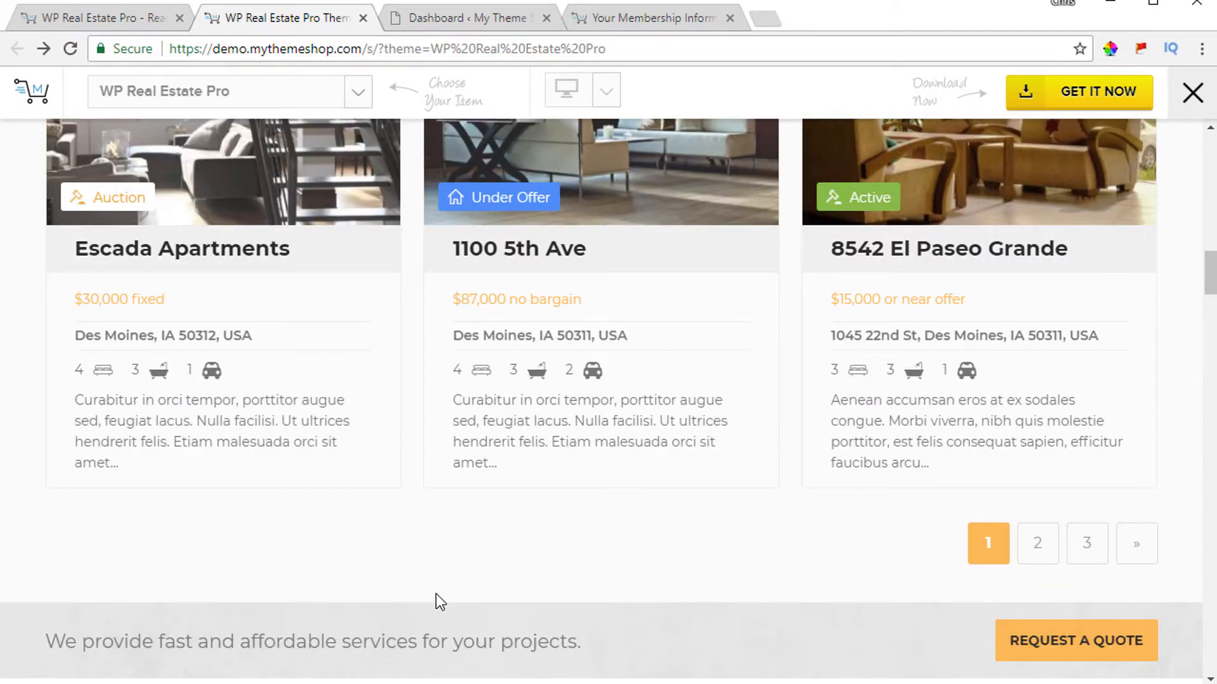
scroll(436, 596, up, 8)
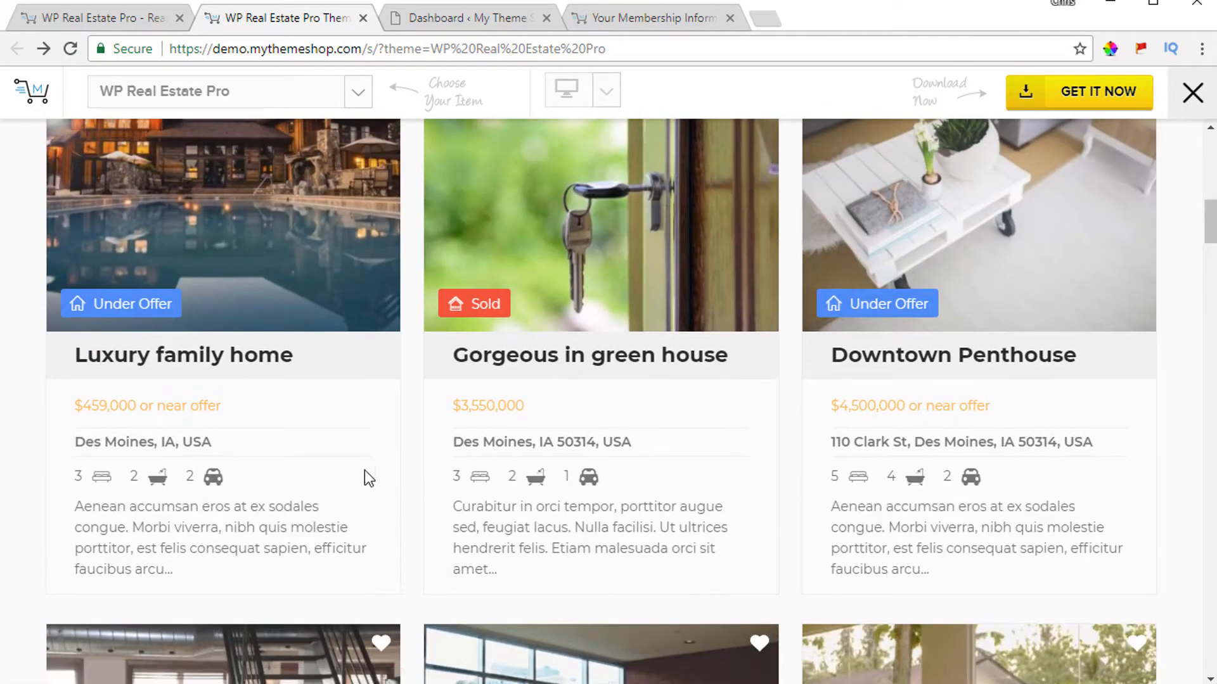
Open the Luxury family home listing and review its photo gallery, location map, agent details, price and property specifications
click(225, 363)
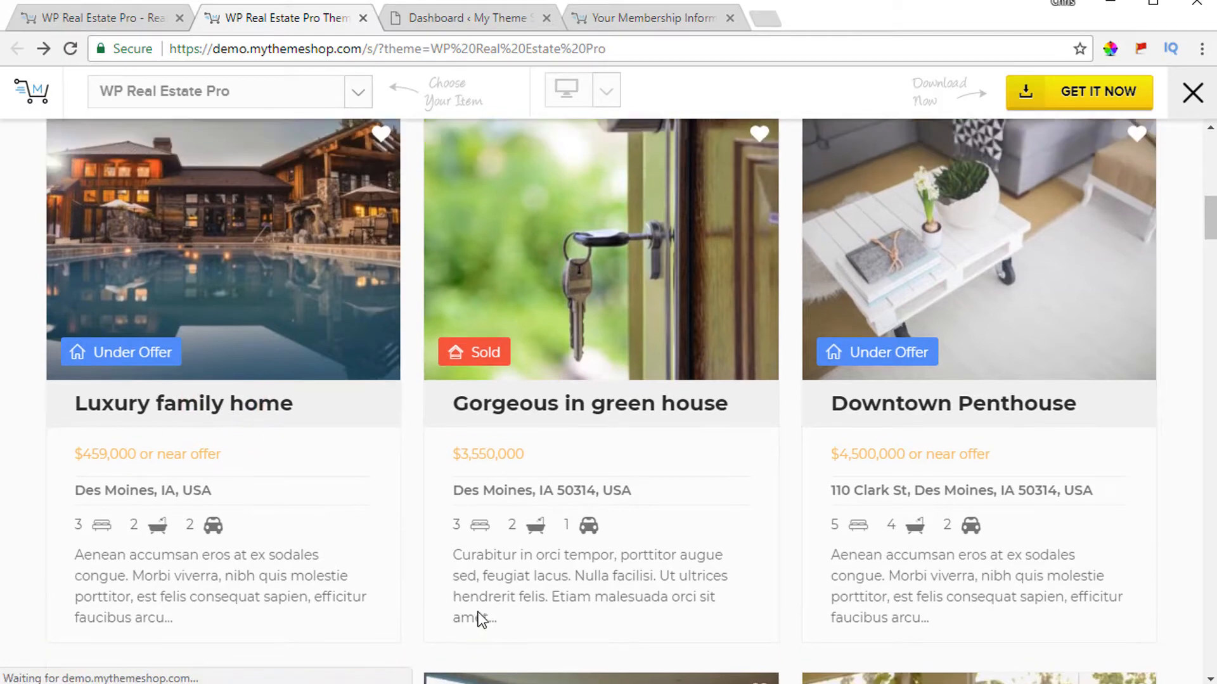
scroll(429, 497, down, 5)
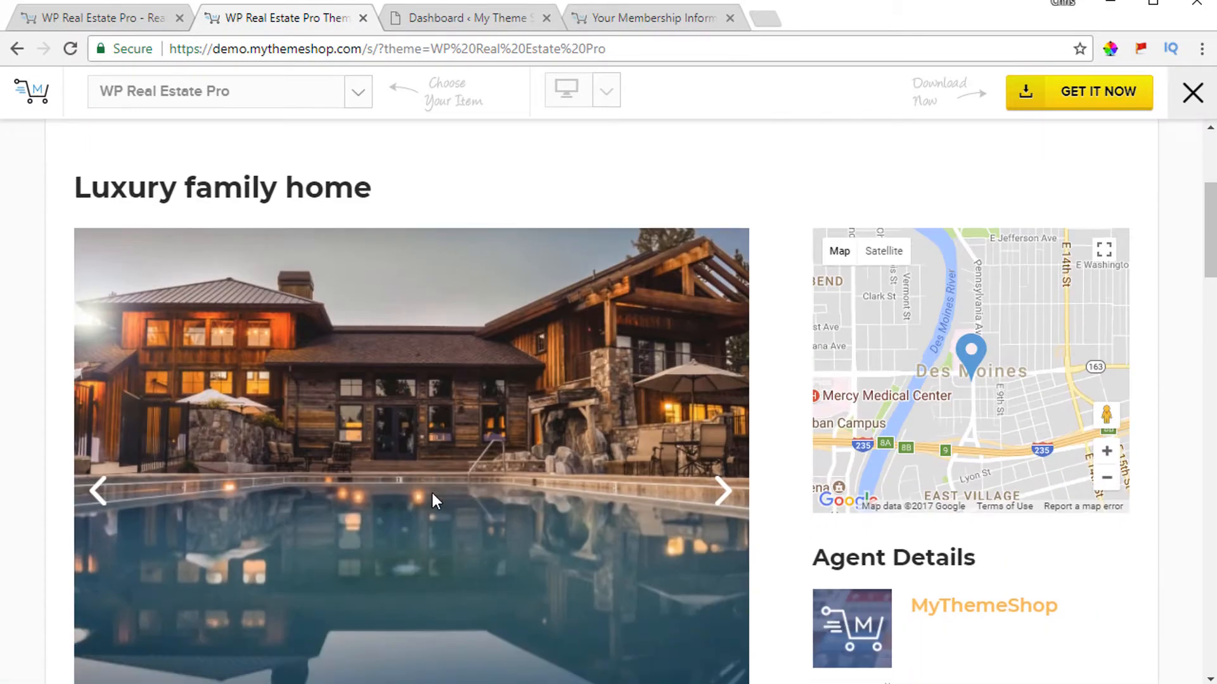
scroll(519, 469, down, 3)
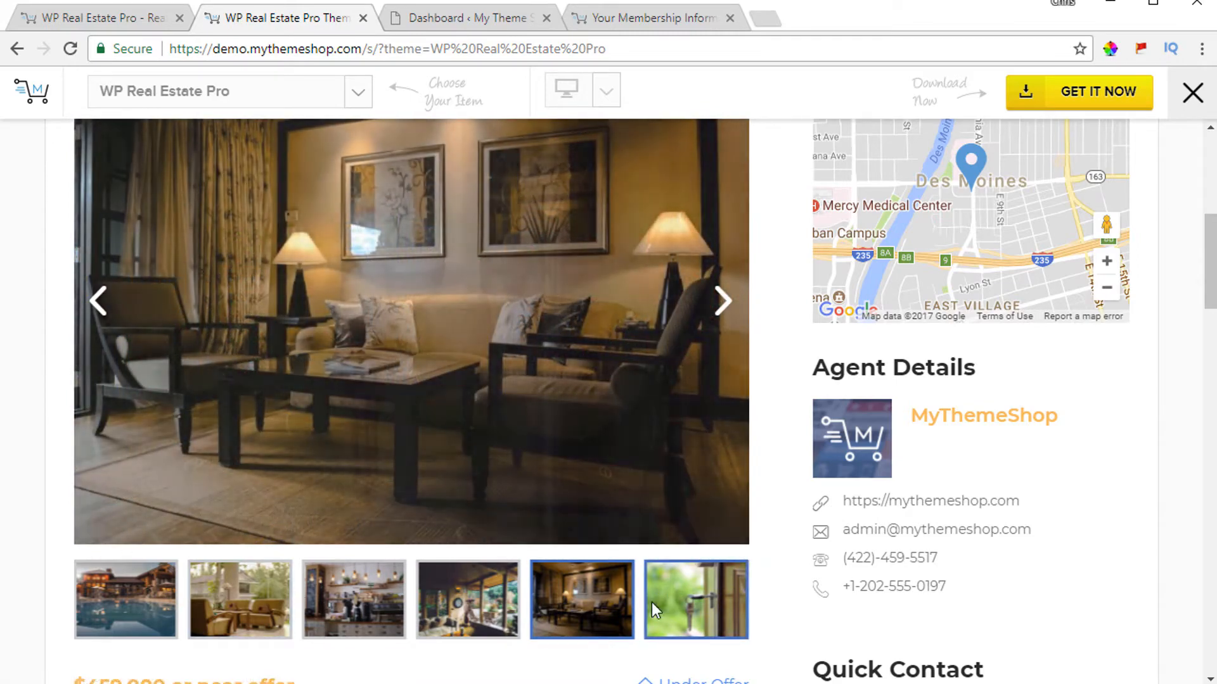
scroll(419, 329, up, 1)
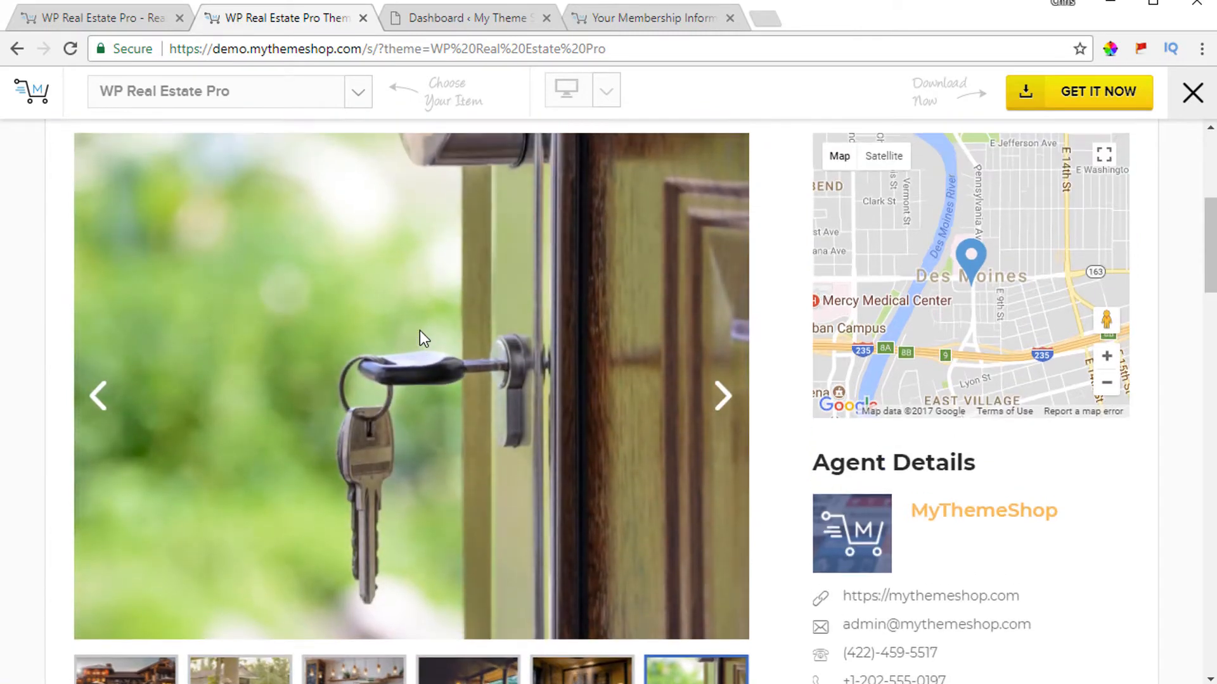
scroll(420, 329, down, 7)
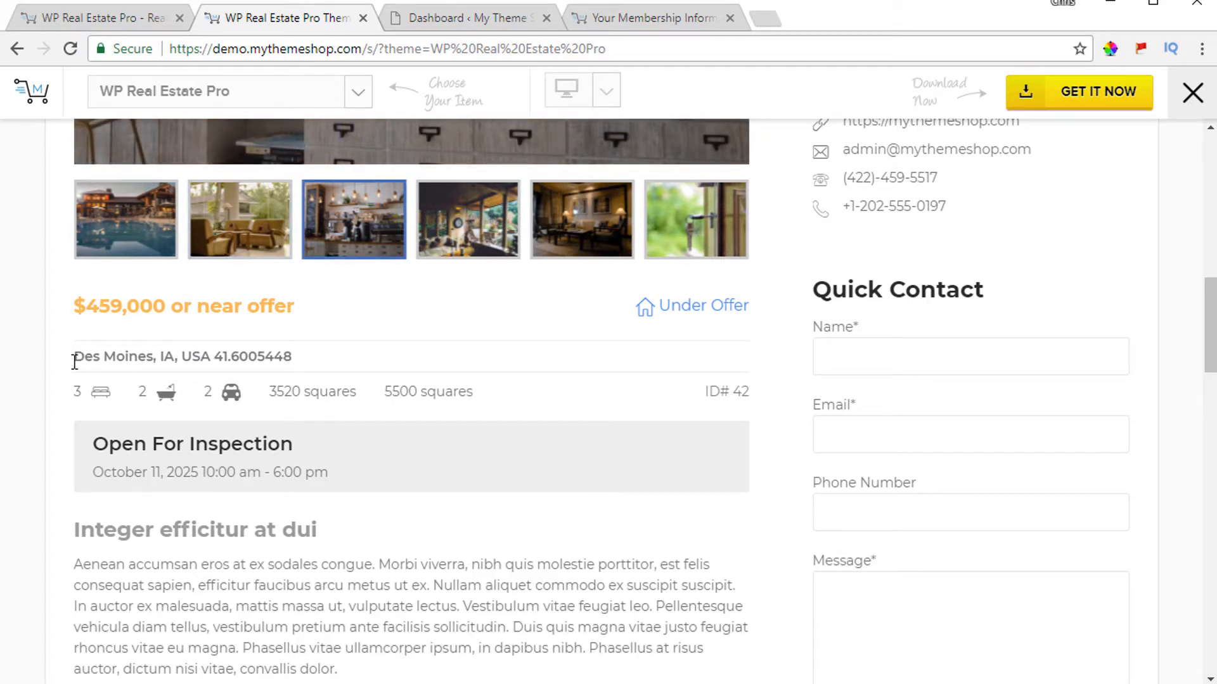
scroll(472, 282, down, 2)
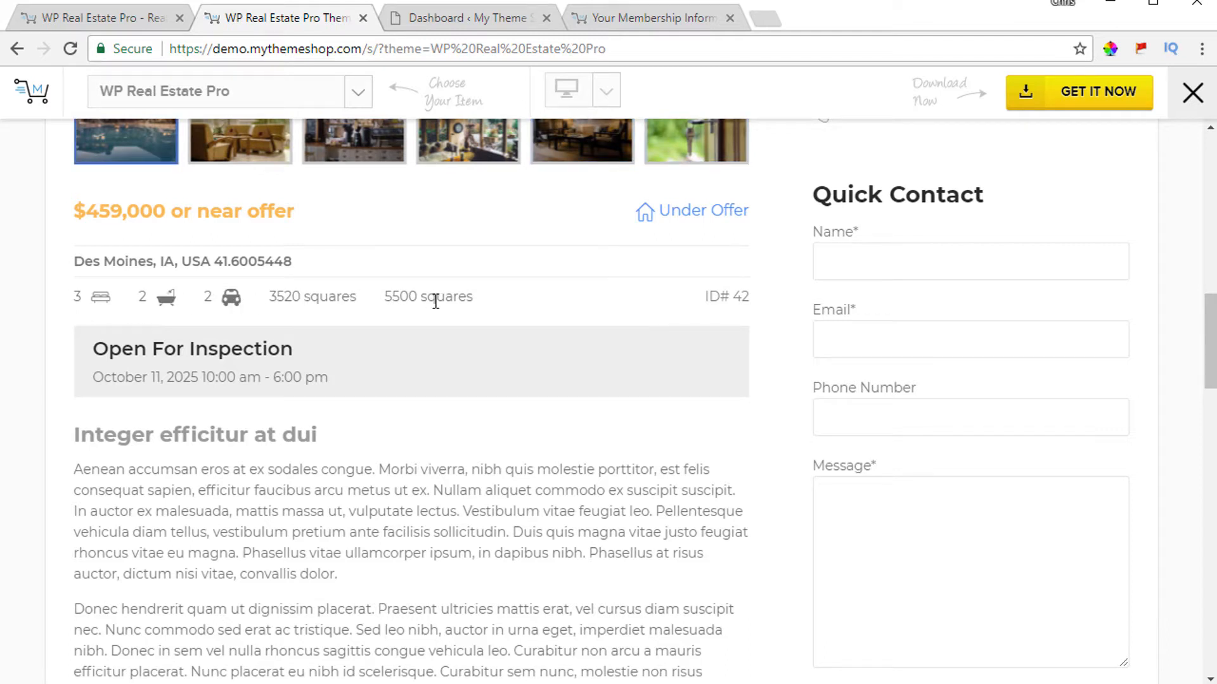
Review the Luxury family home page's inspection time, description, neighborhood text, internal and external features, and social sharing options
scroll(358, 491, up, 3)
scroll(443, 486, down, 3)
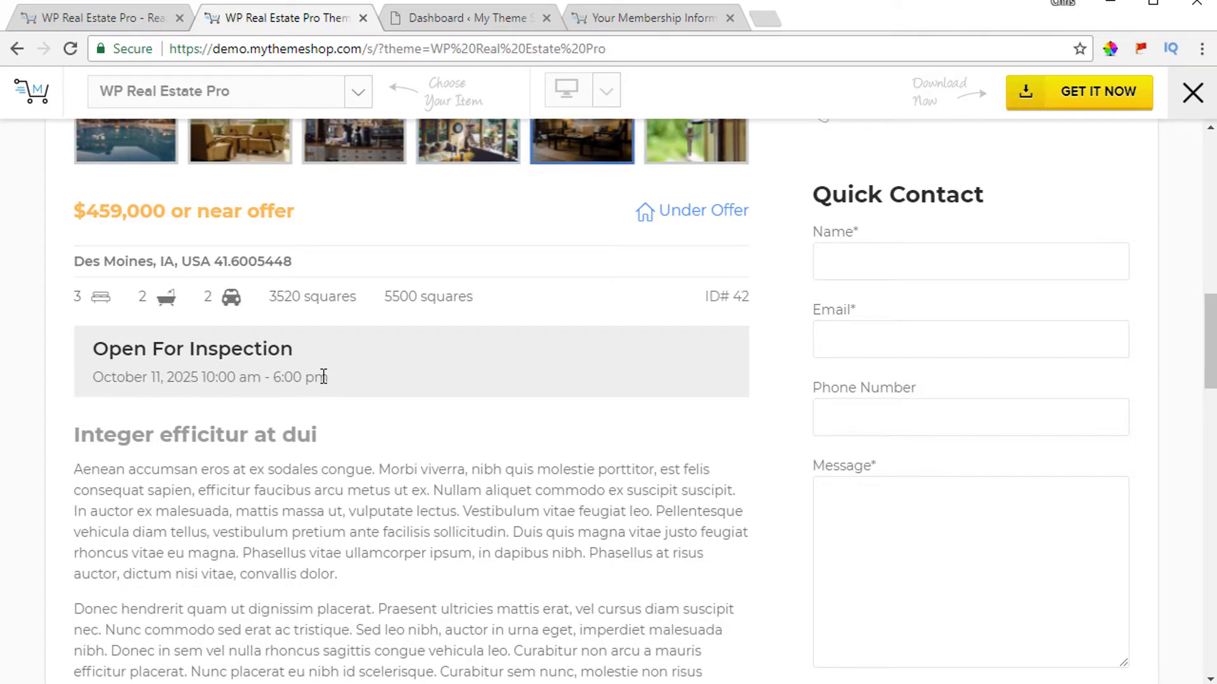
scroll(275, 377, down, 3)
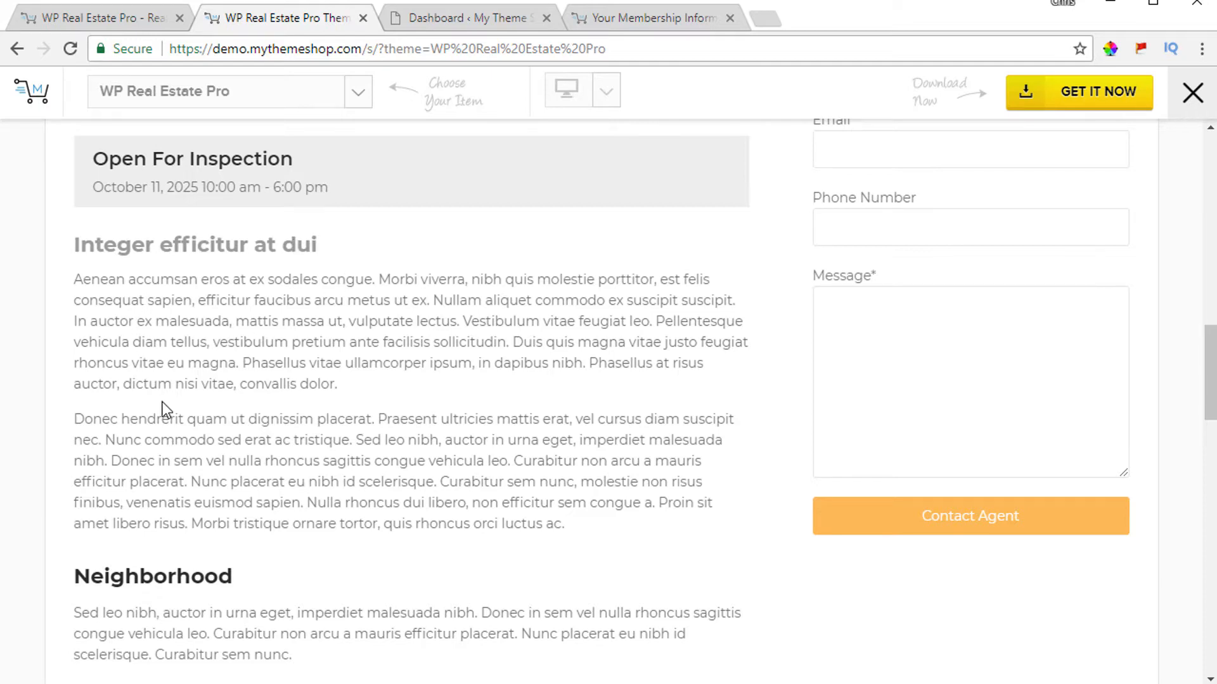
scroll(162, 405, down, 3)
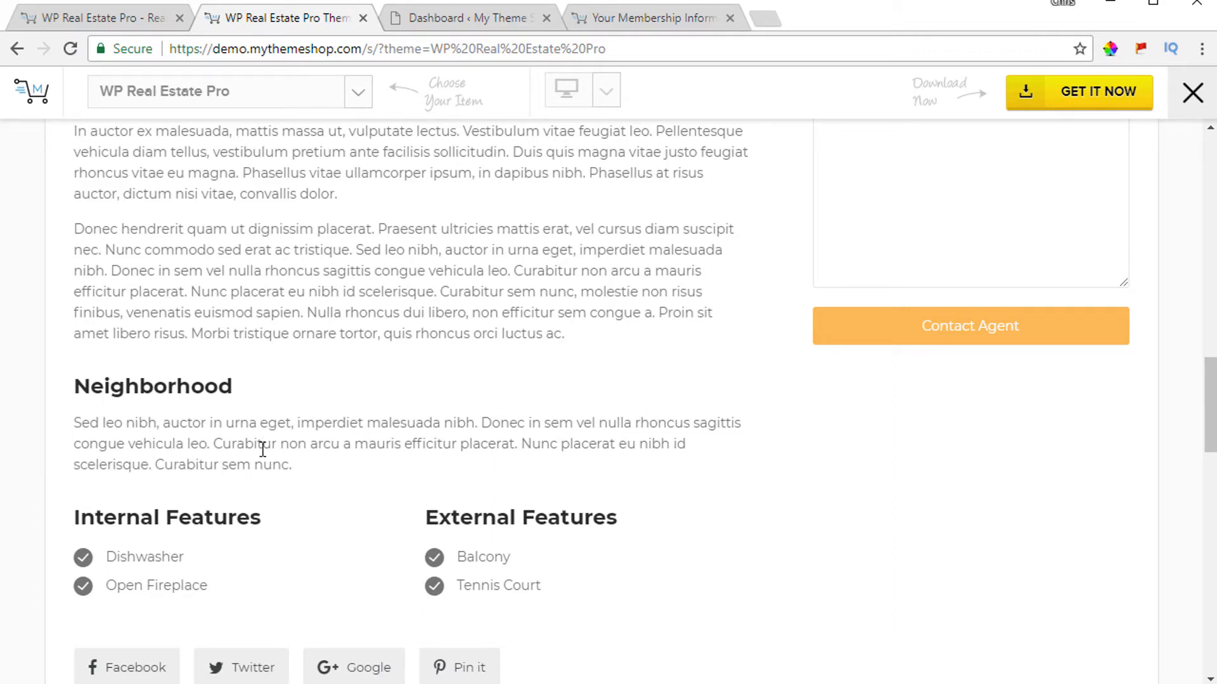
scroll(144, 392, down, 4)
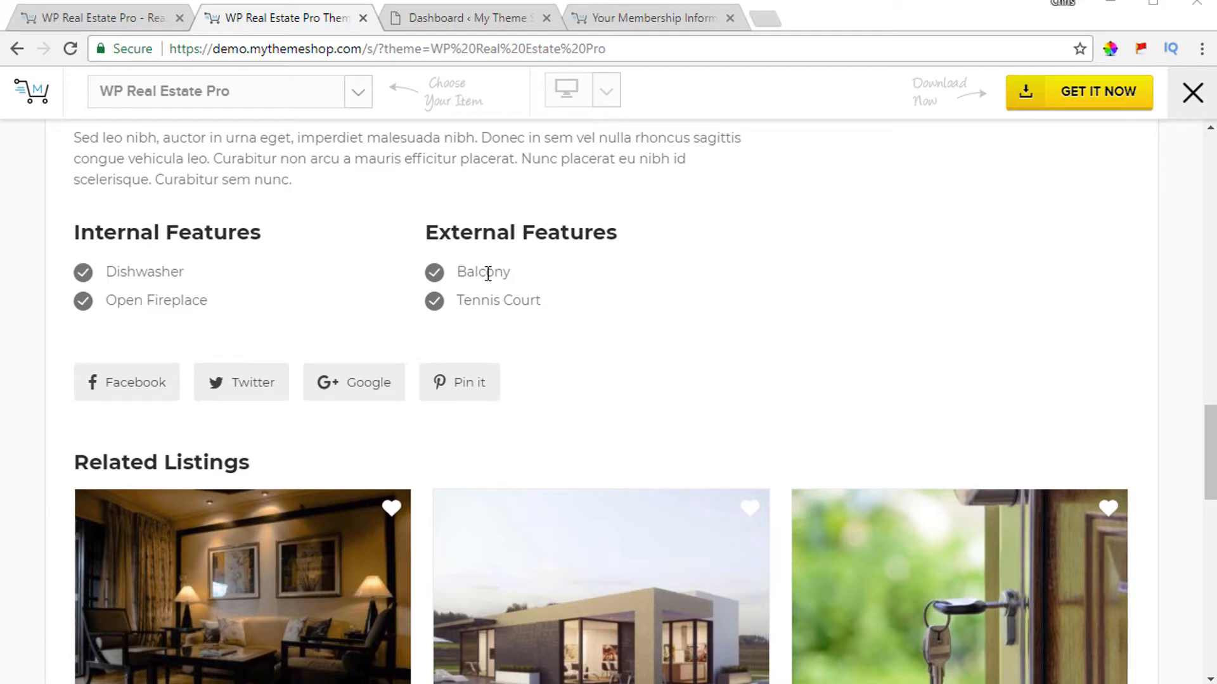
scroll(530, 311, down, 1)
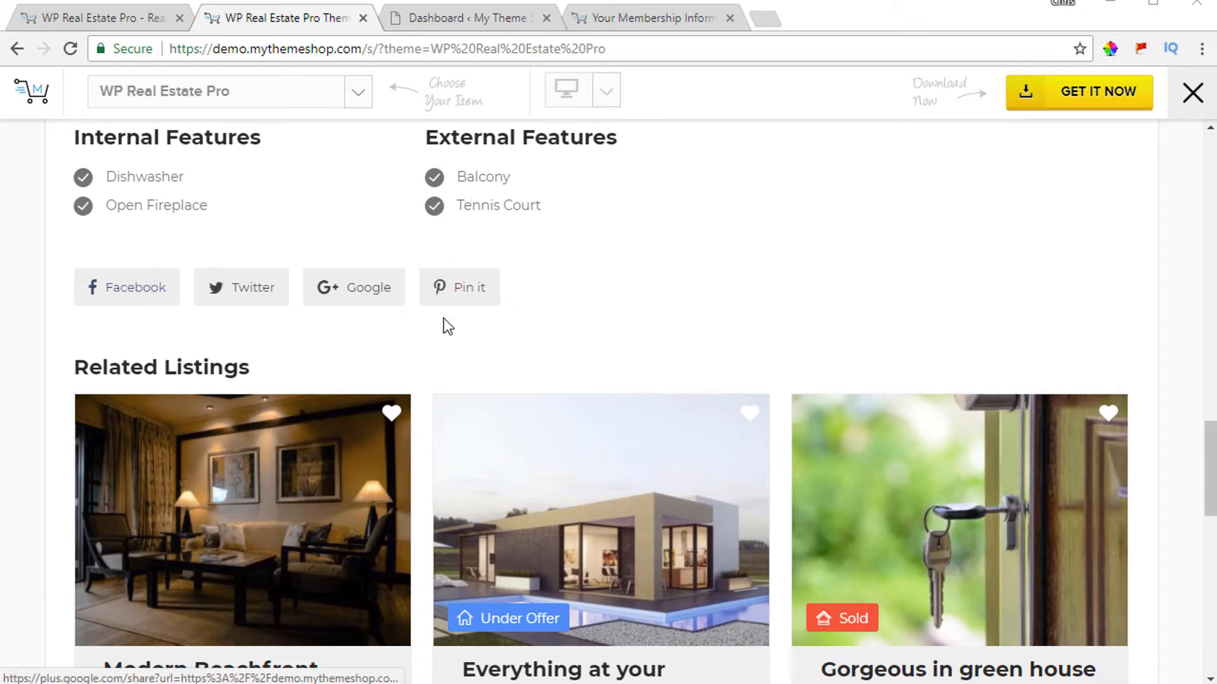
Examine the Related Listings cards on the Luxury family home page and compare them with the property being viewed
scroll(508, 340, down, 3)
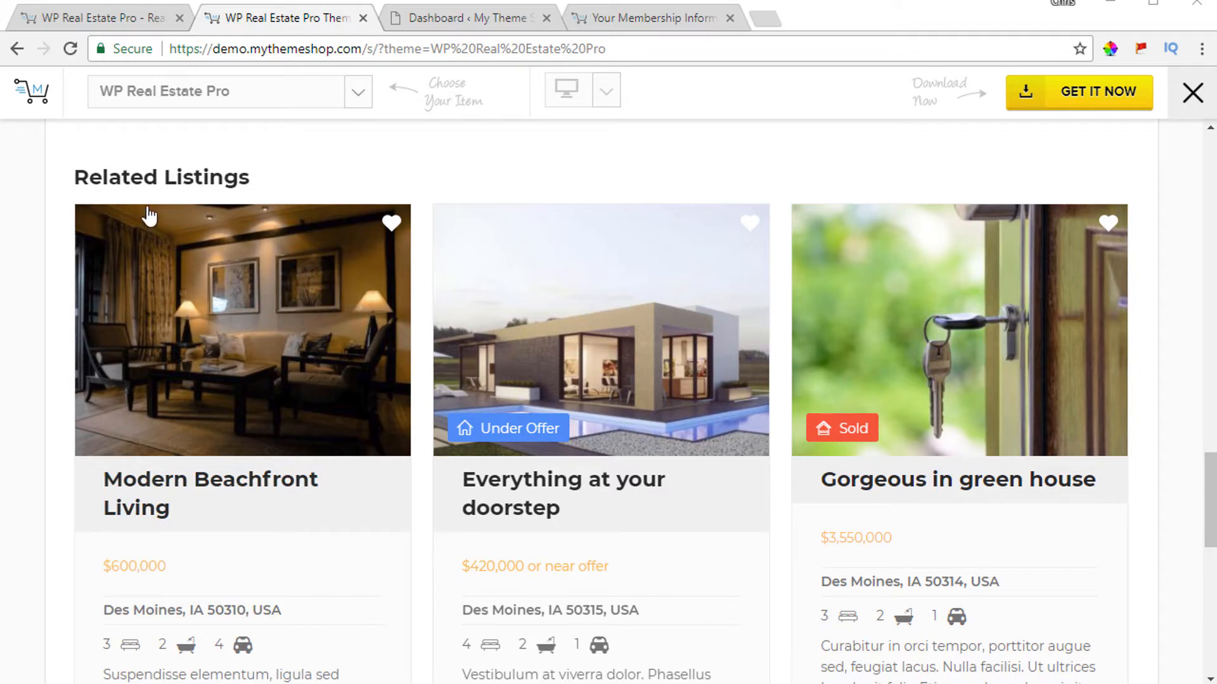
scroll(266, 315, up, 15)
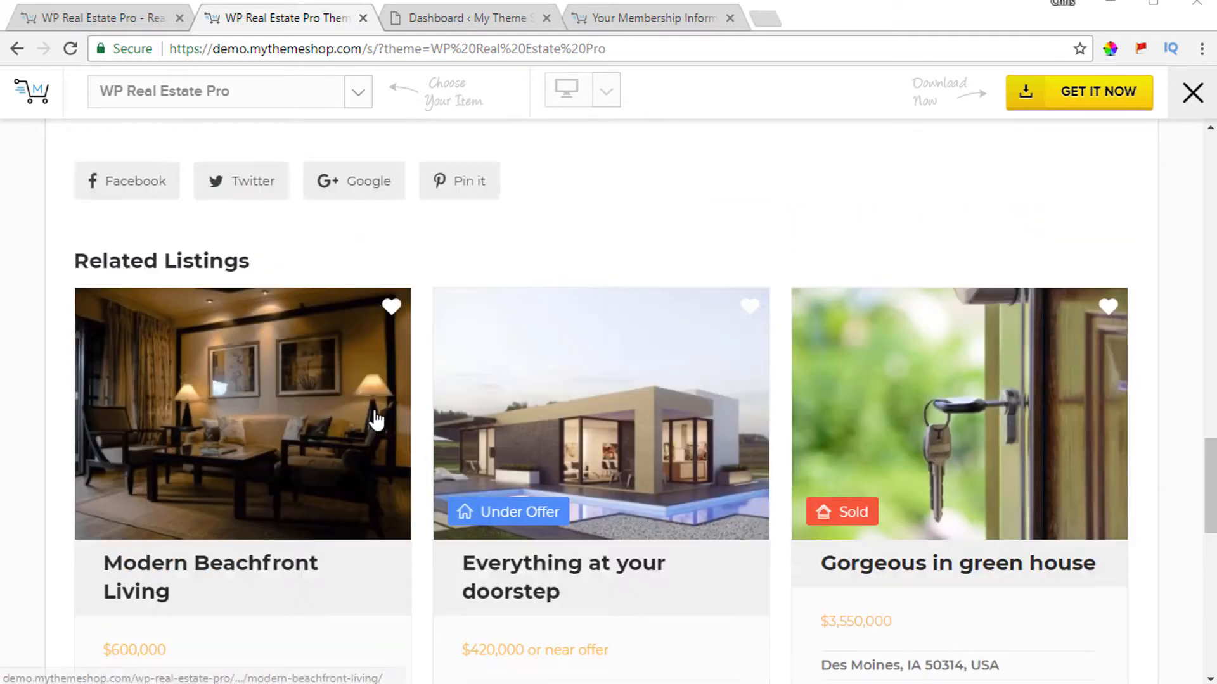
scroll(377, 421, up, 5)
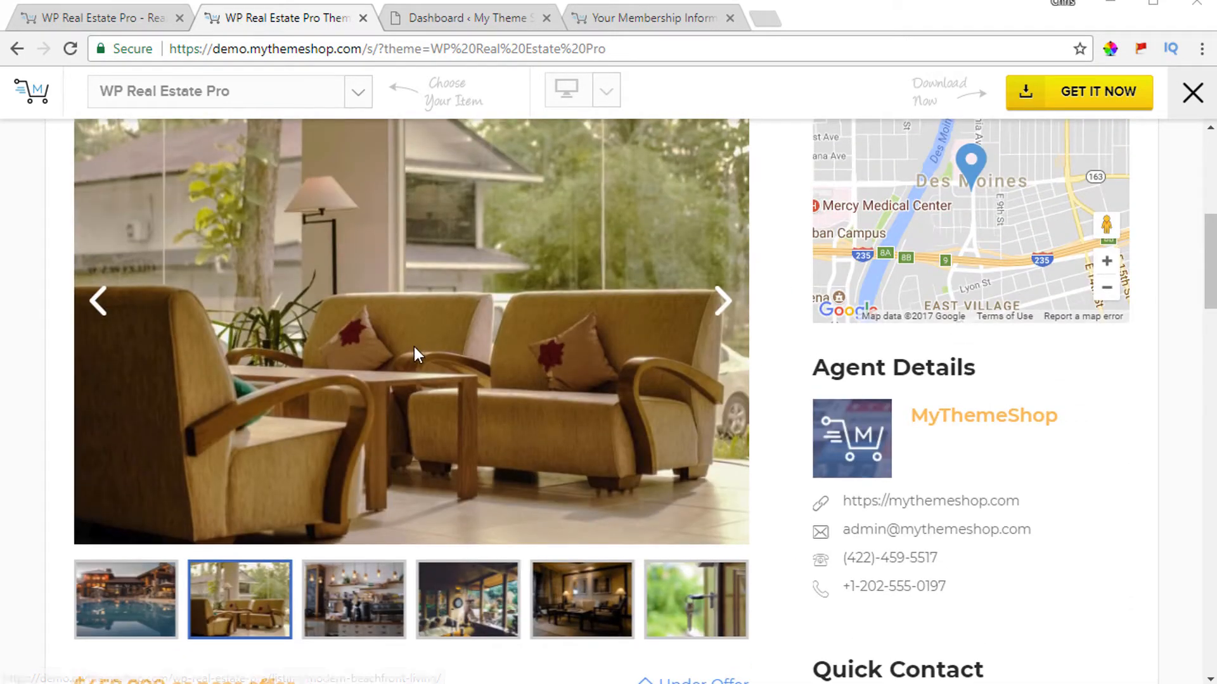
scroll(415, 344, down, 4)
scroll(416, 344, down, 15)
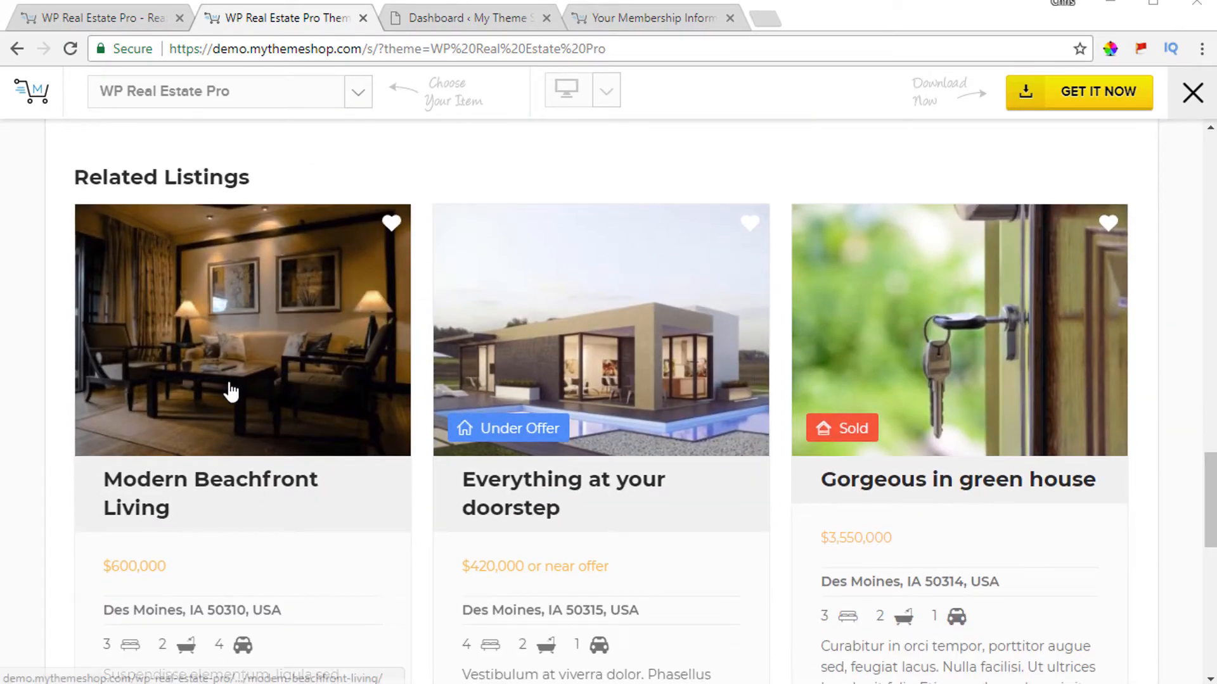
scroll(232, 388, down, 3)
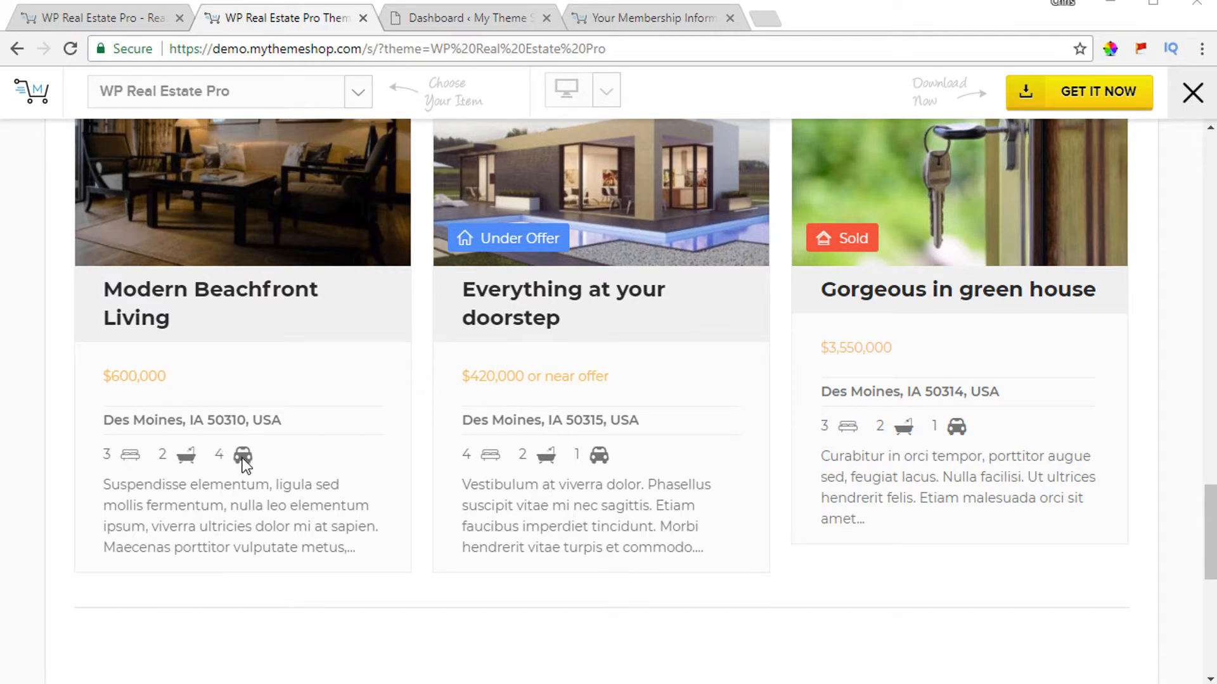
scroll(412, 461, up, 3)
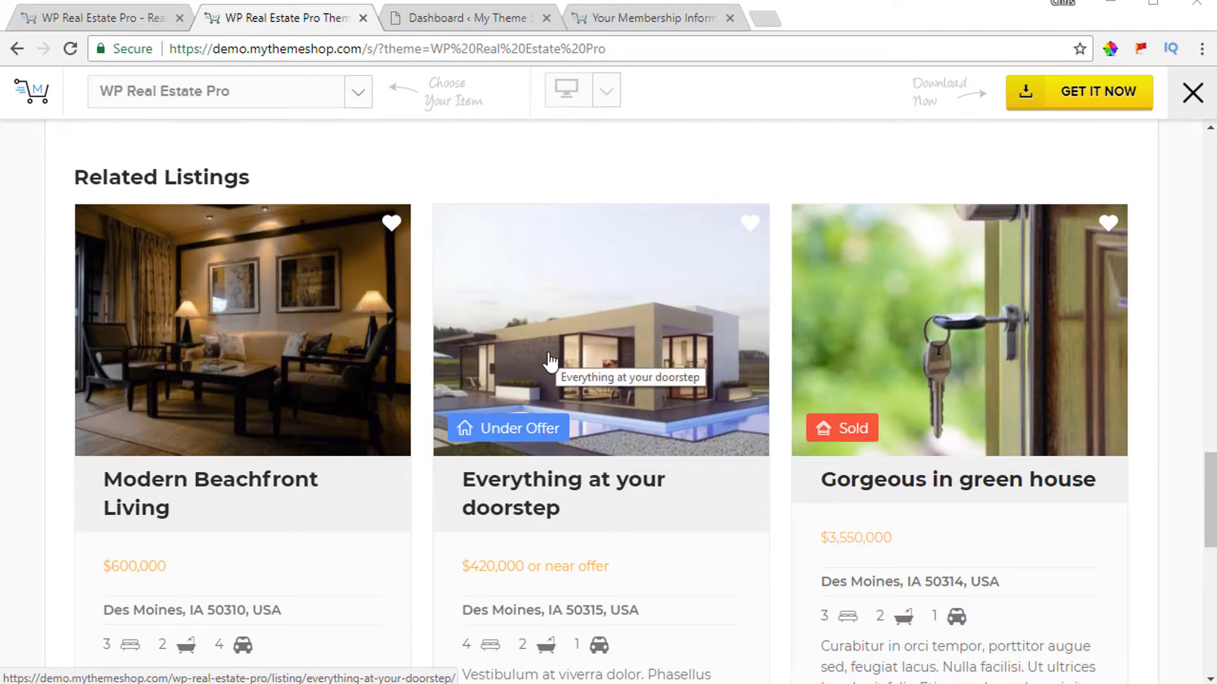
click(609, 463)
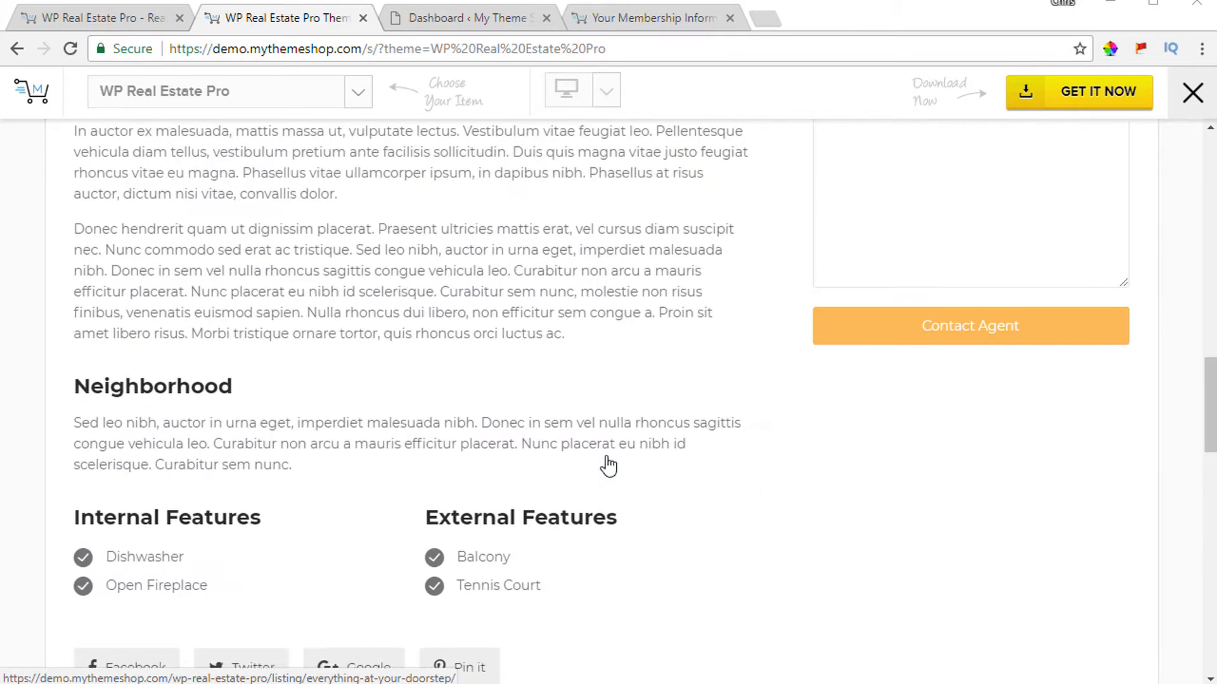
Examine the Luxury family home's location map, agent details and all fields of the Quick Contact form
scroll(607, 467, up, 10)
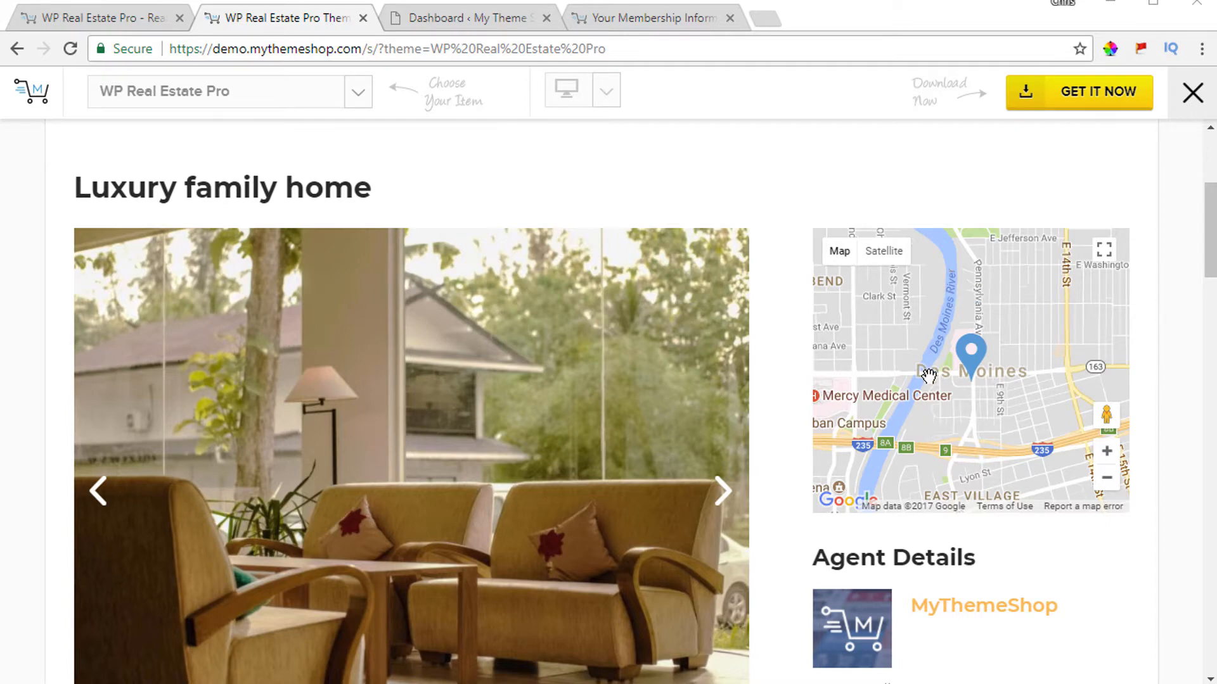
scroll(922, 375, down, 3)
scroll(891, 381, down, 1)
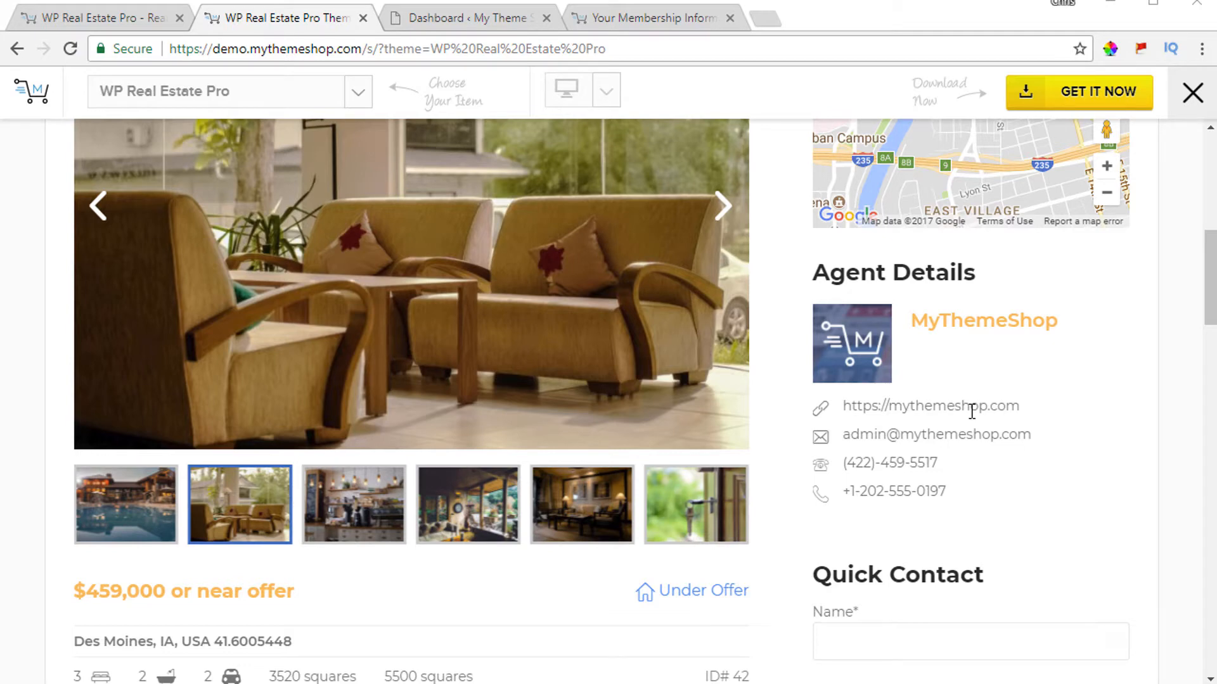
scroll(971, 410, down, 5)
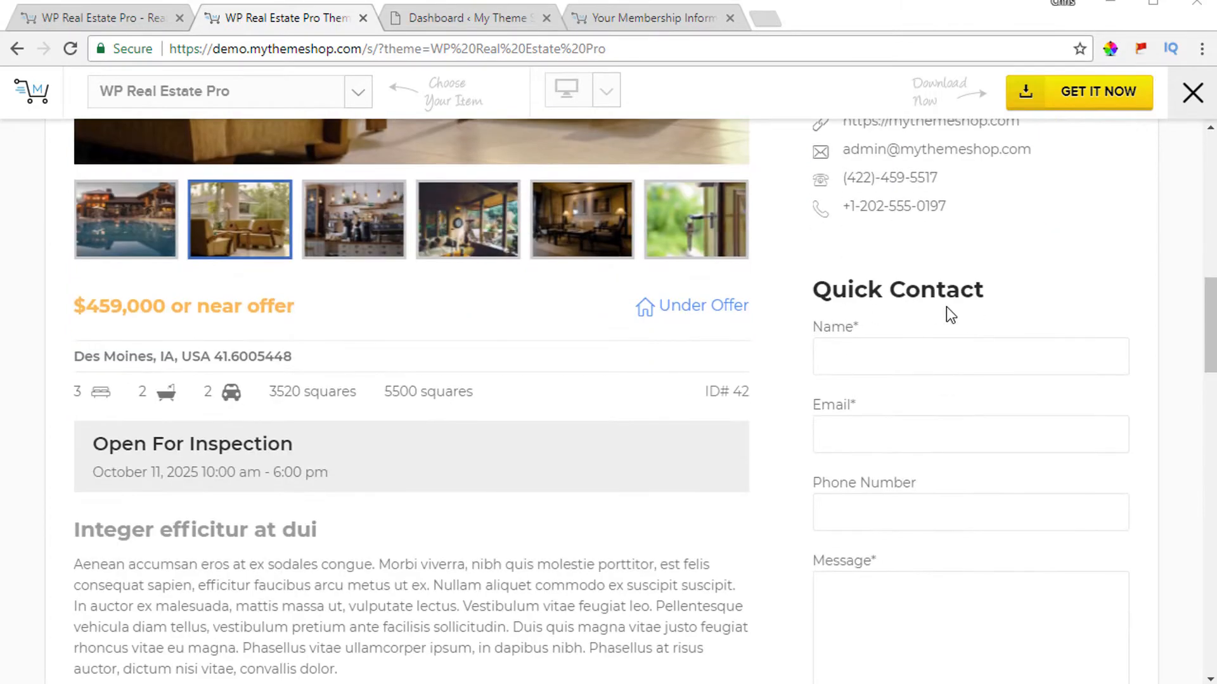
scroll(936, 373, down, 2)
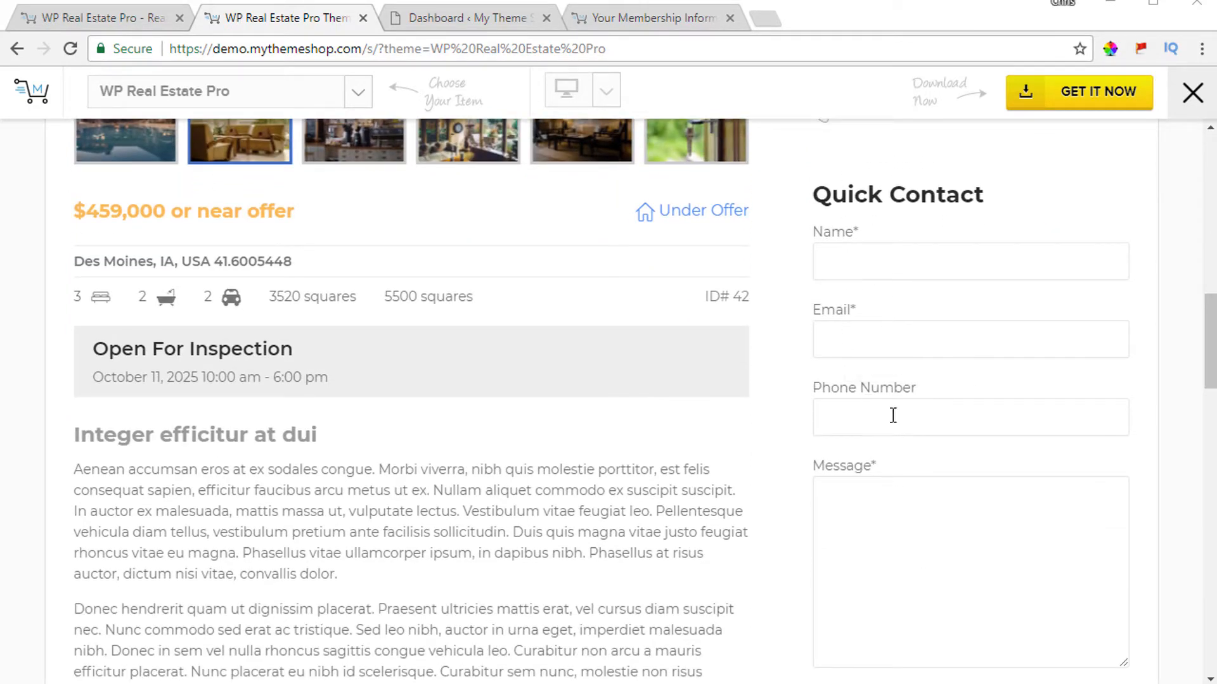
scroll(899, 515, down, 1)
scroll(901, 514, down, 3)
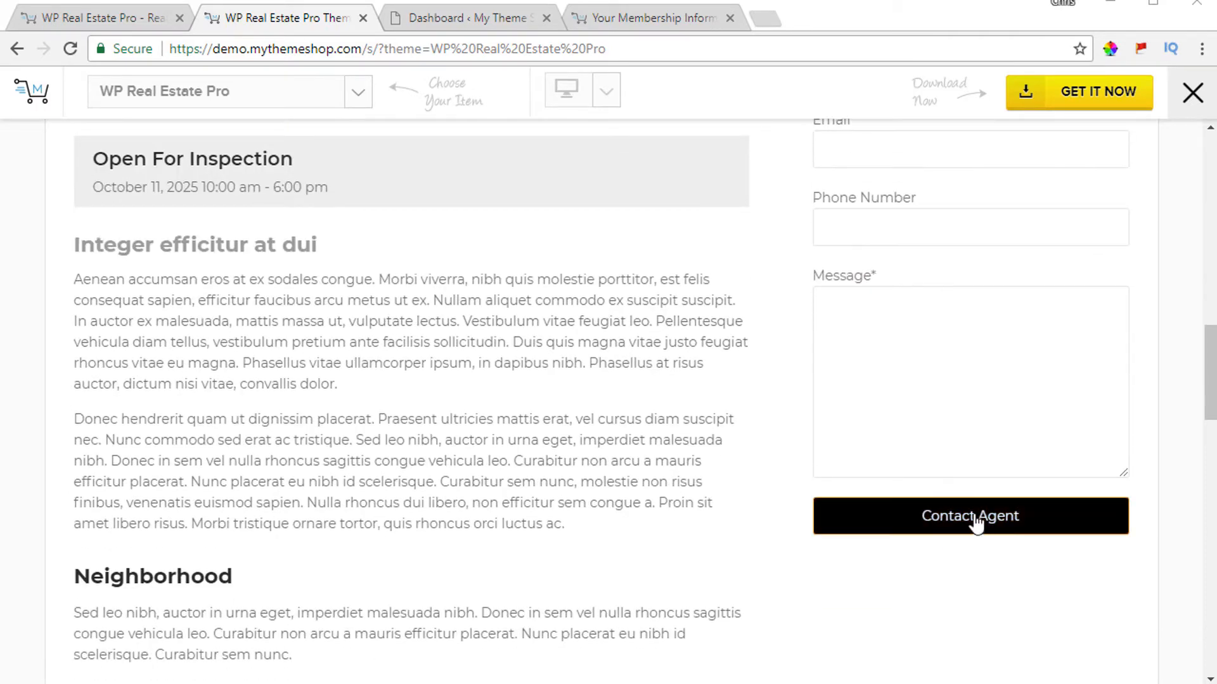
scroll(941, 399, up, 2)
scroll(938, 414, up, 4)
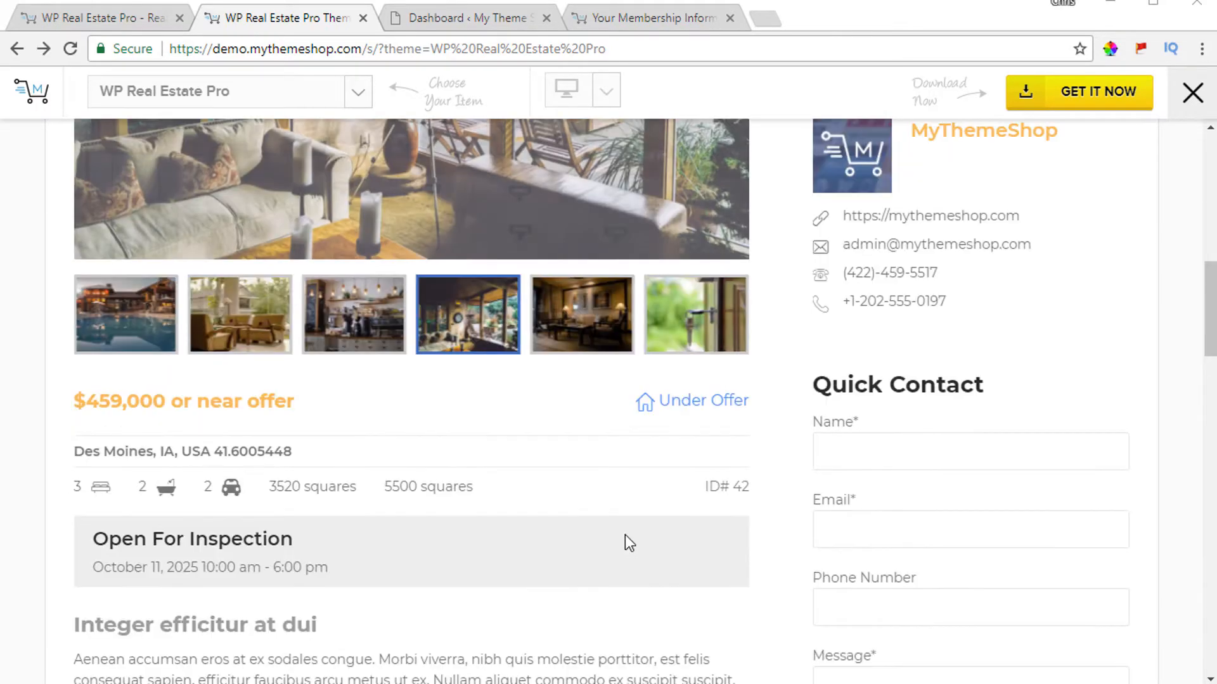
scroll(625, 540, up, 5)
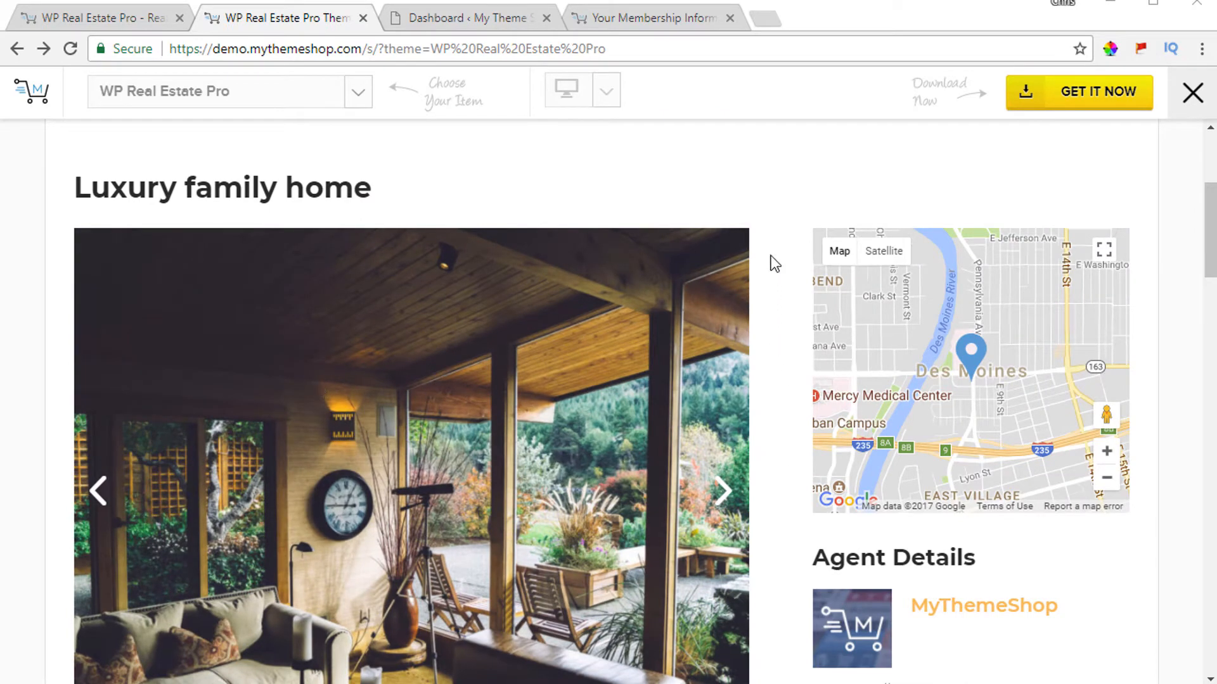
scroll(1003, 412, down, 6)
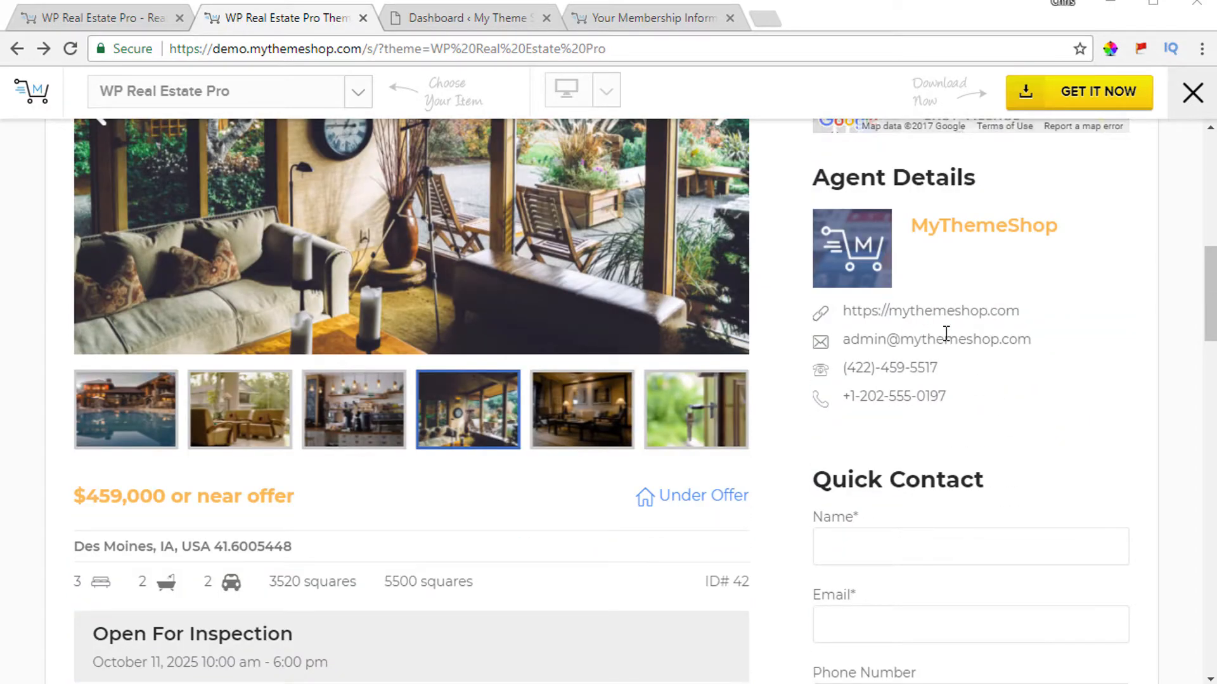
scroll(906, 423, down, 3)
scroll(912, 373, down, 5)
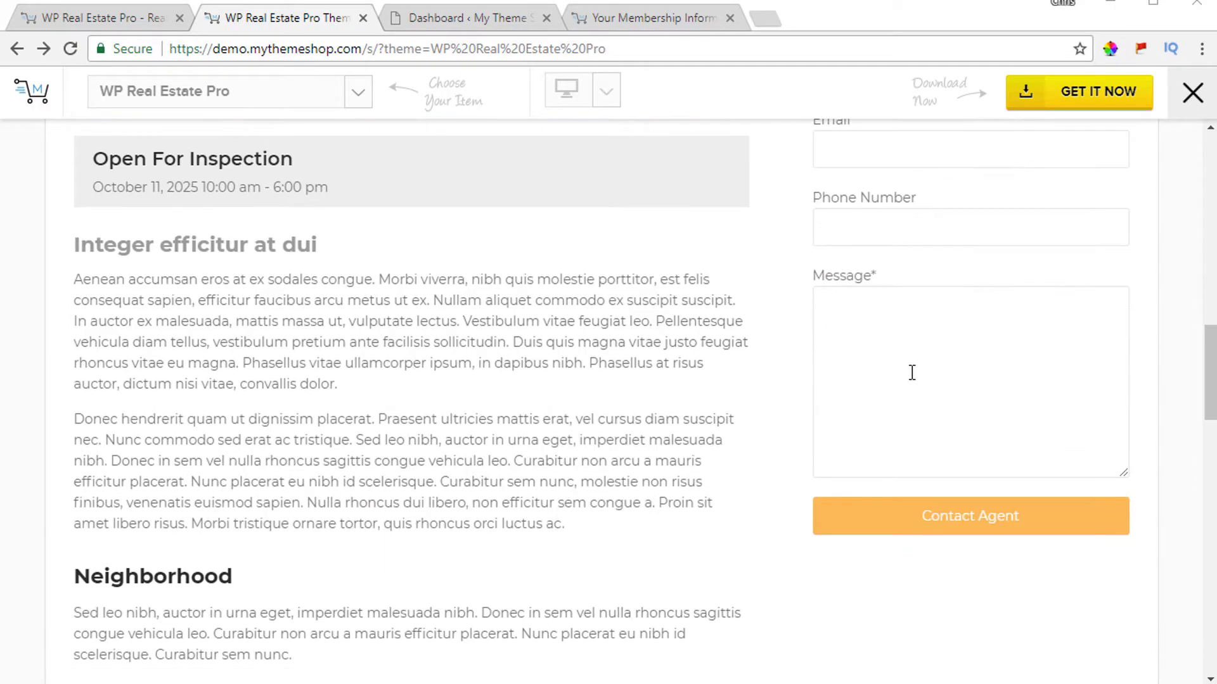
Open the demo's Listings page and review its property map, search form and sorting and layout controls
scroll(672, 461, up, 15)
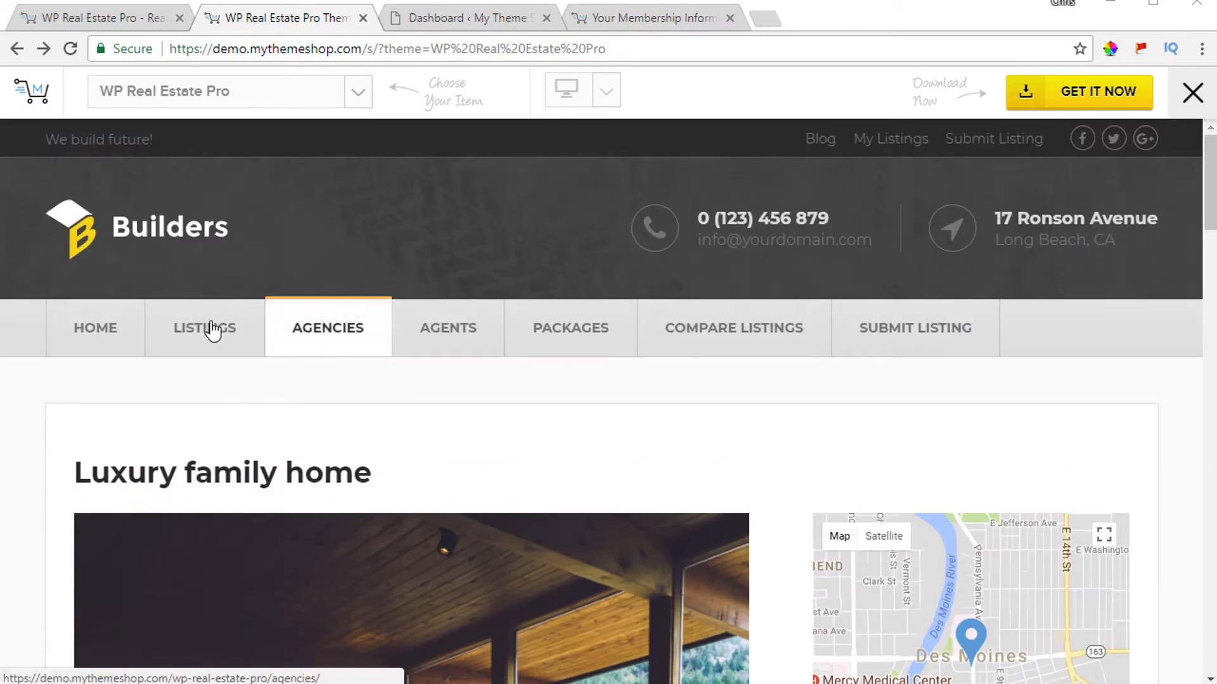
click(190, 335)
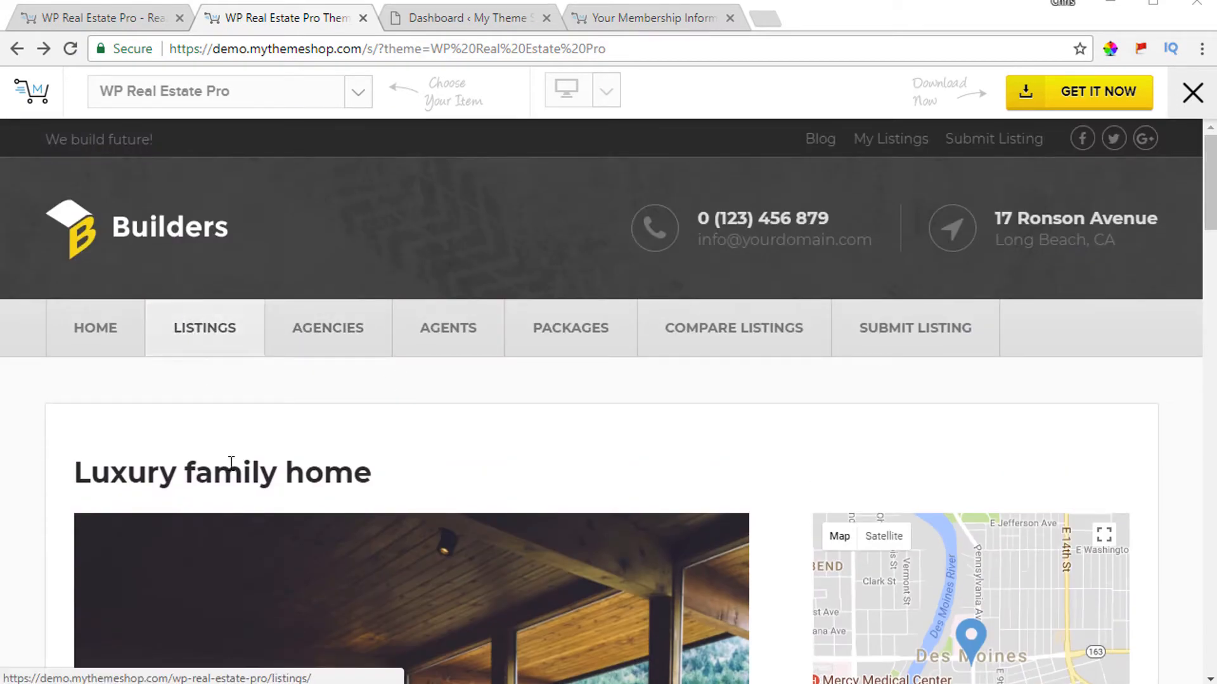
click(191, 333)
scroll(380, 367, down, 1)
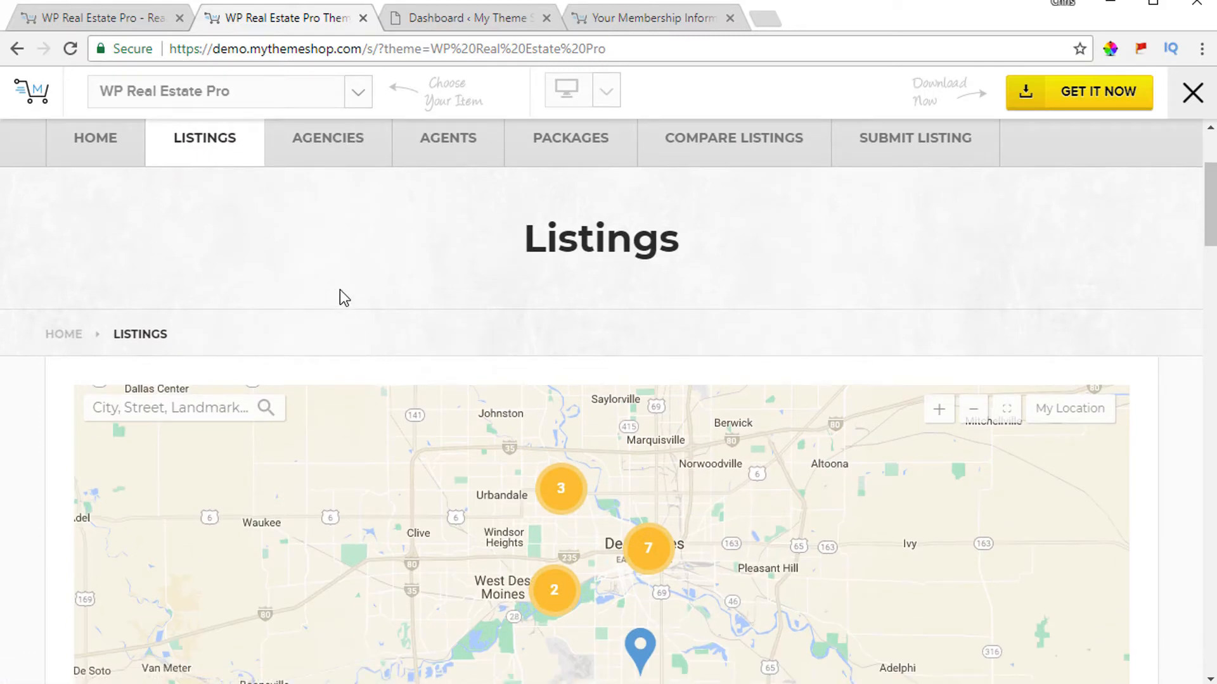
scroll(368, 301, down, 4)
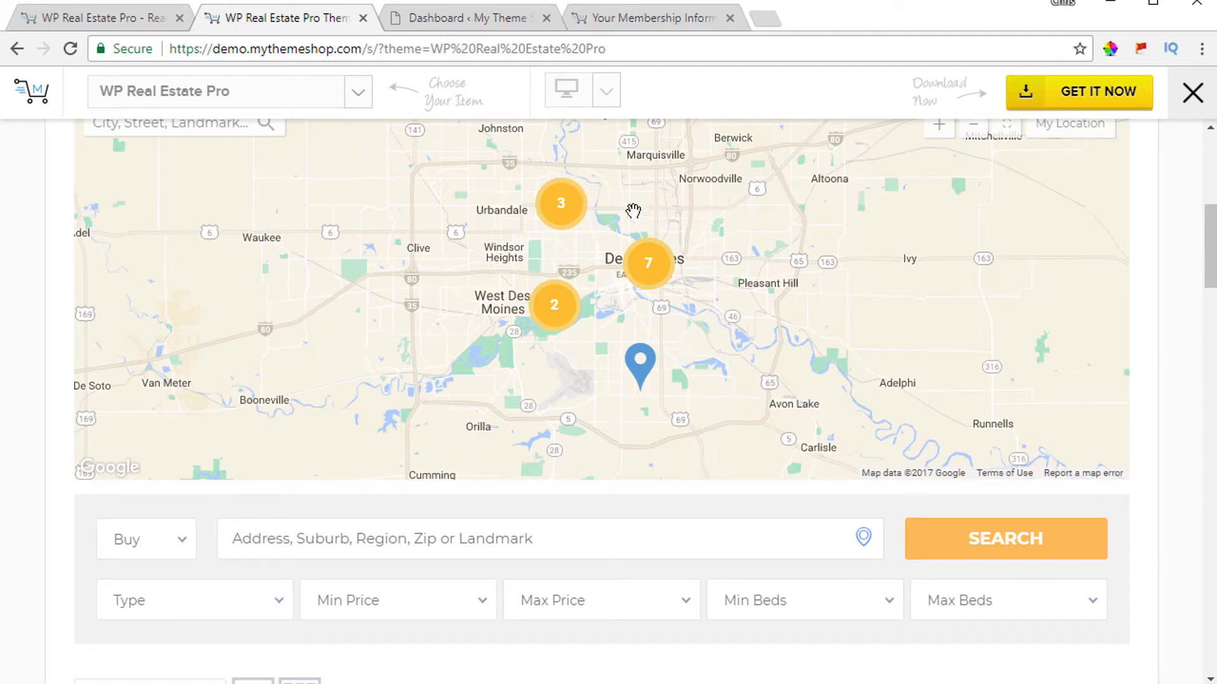
scroll(497, 492, down, 2)
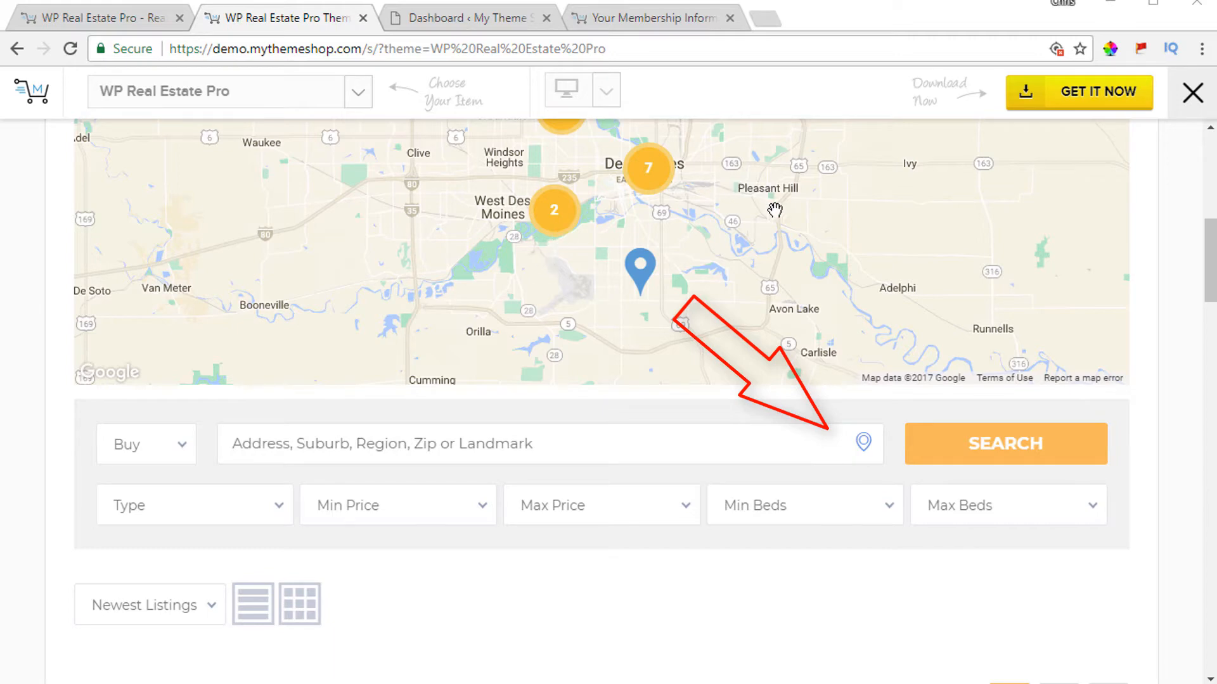
Browse the first page of grid listing cards, checking their status labels, prices, room details and comparison option
scroll(750, 307, down, 7)
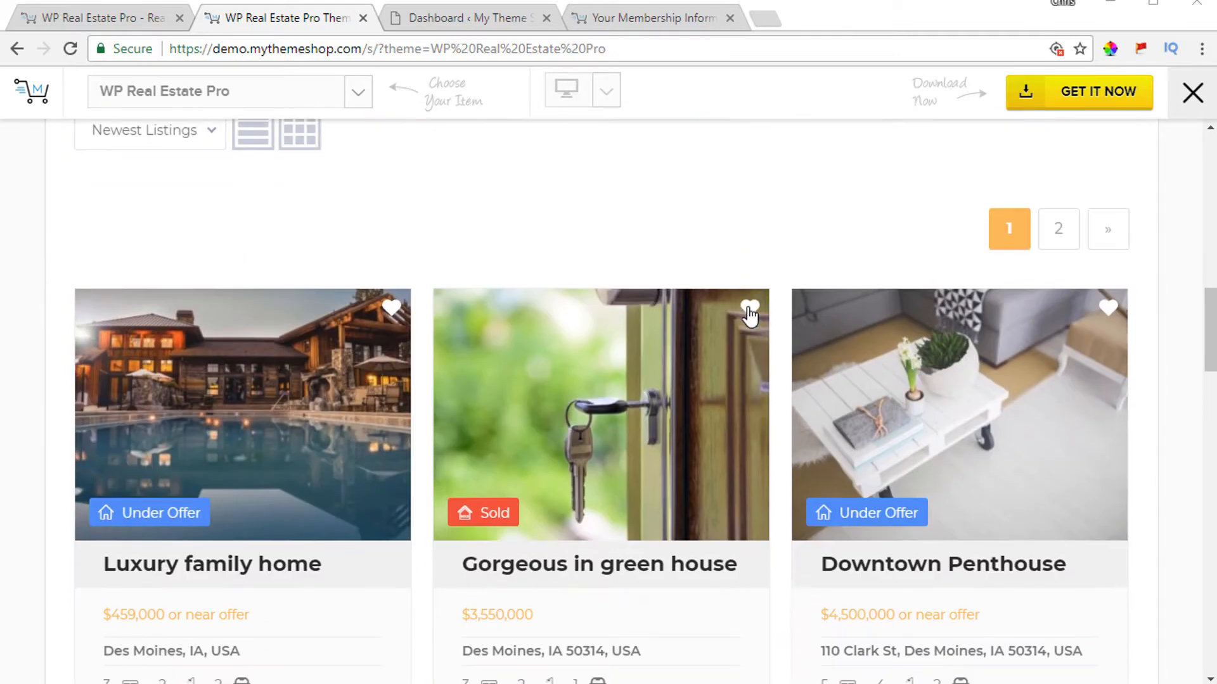
scroll(413, 393, down, 8)
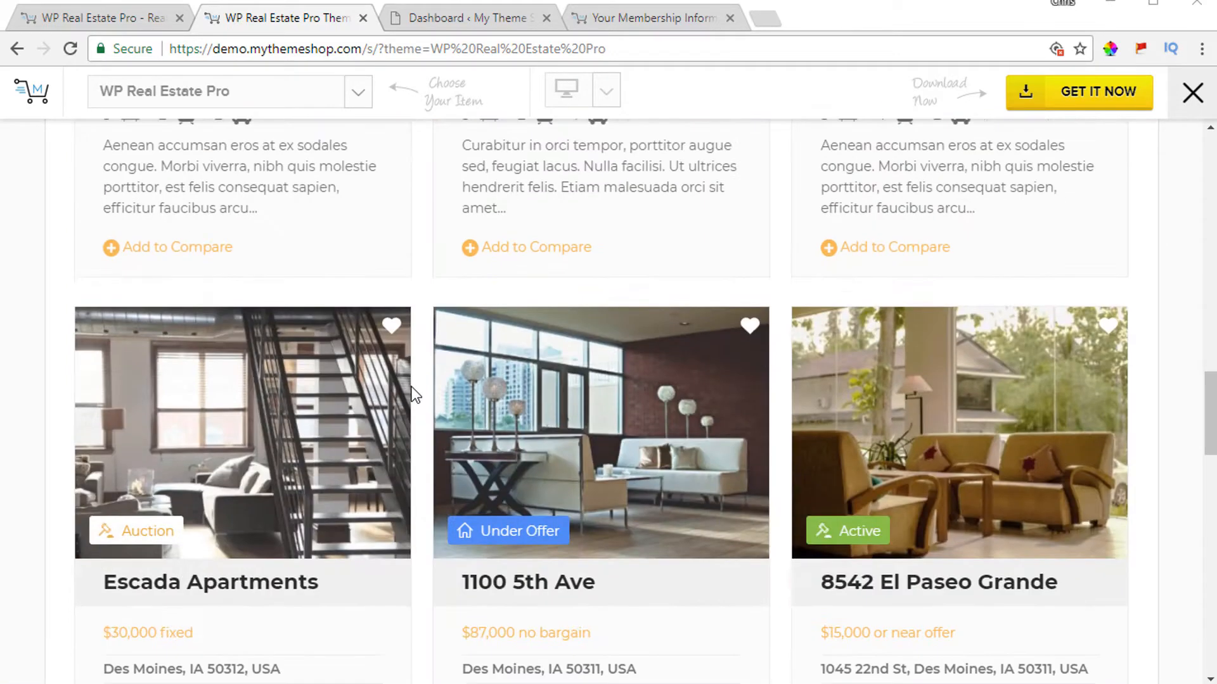
scroll(412, 393, down, 12)
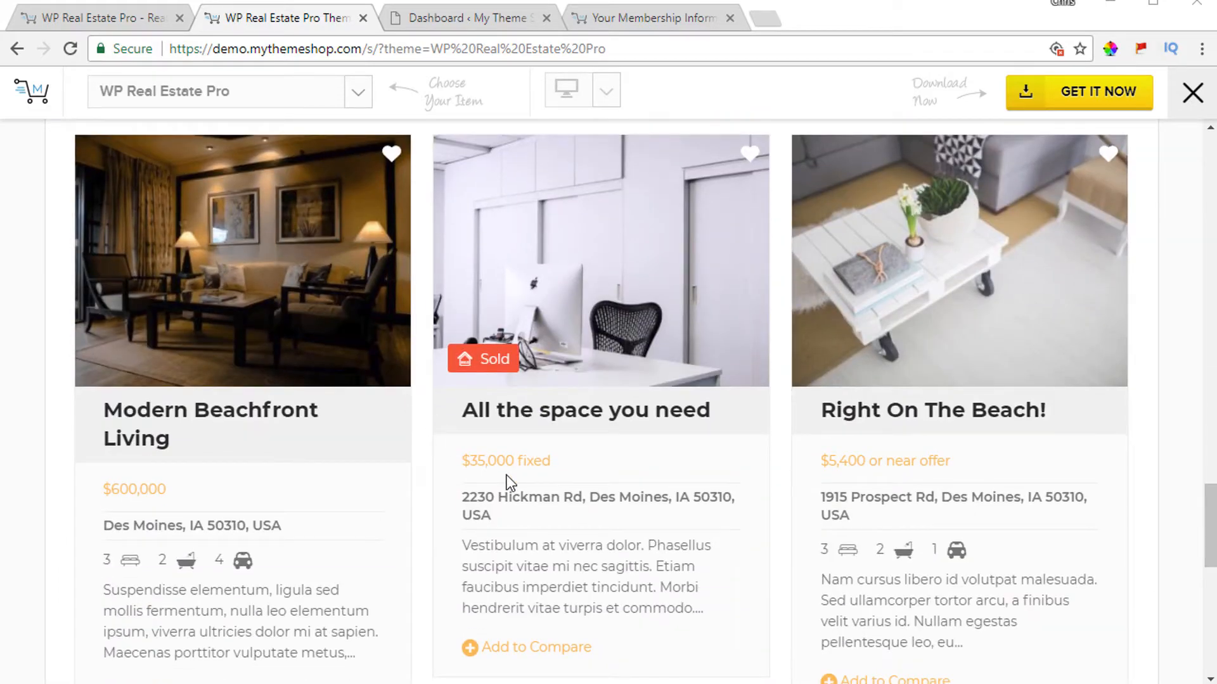
scroll(511, 483, up, 20)
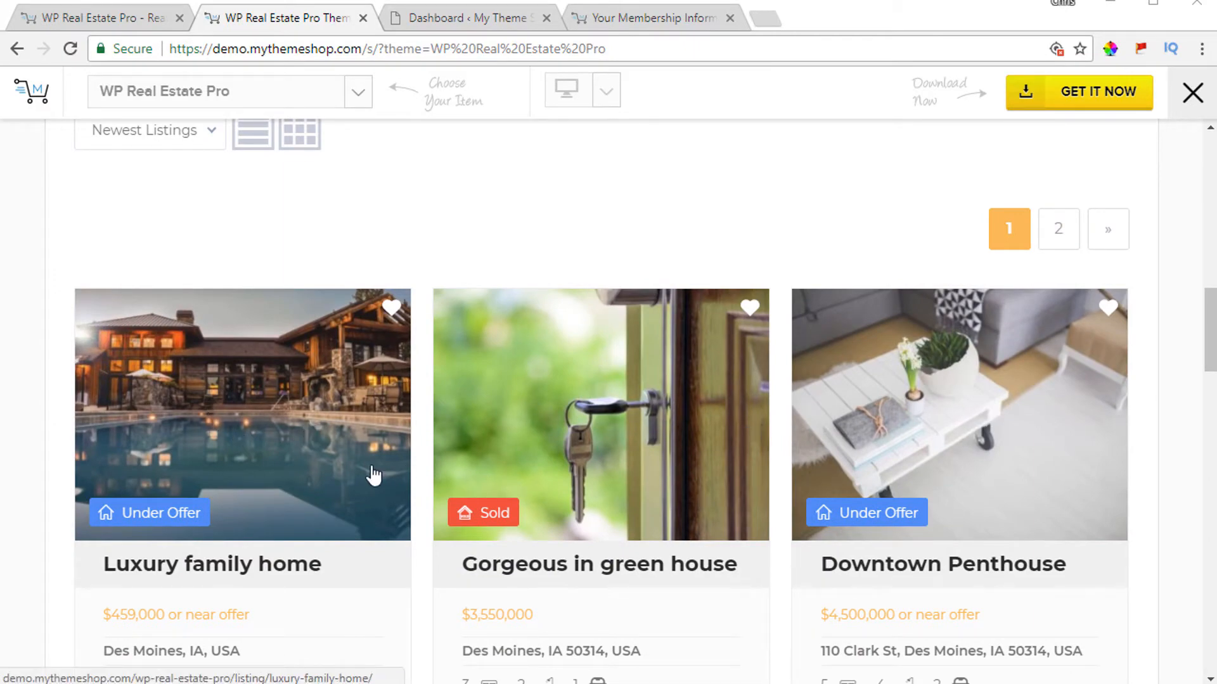
scroll(369, 475, down, 9)
scroll(365, 471, down, 13)
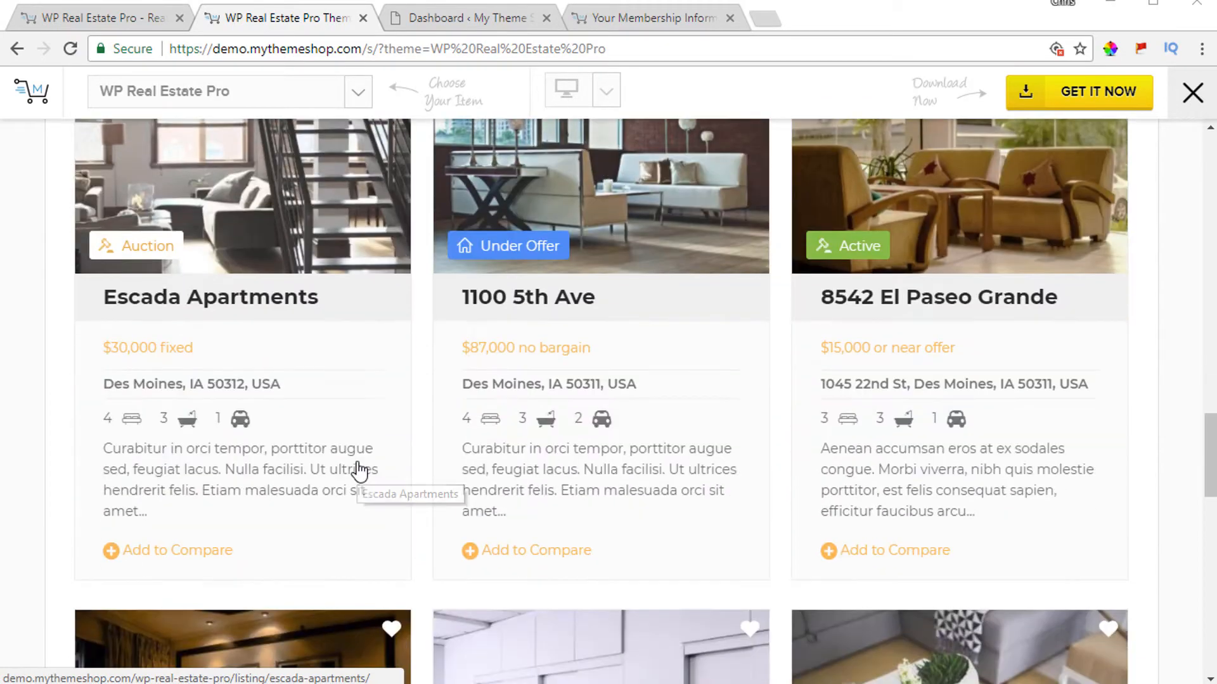
scroll(371, 458, up, 20)
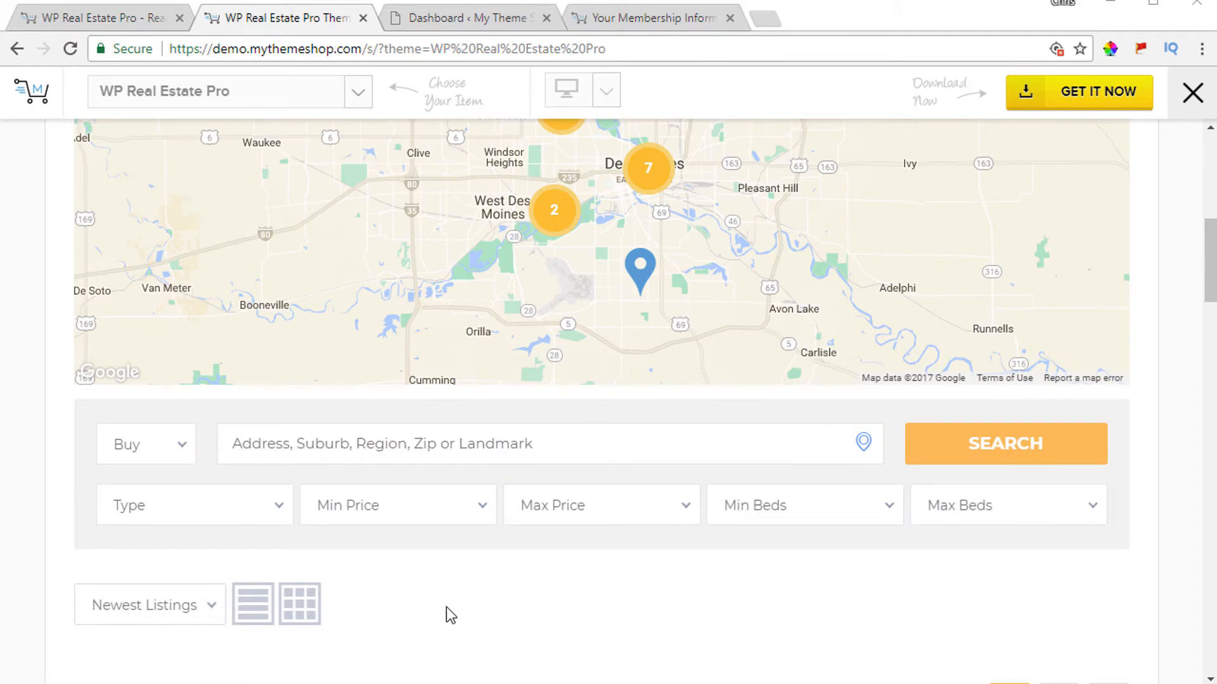
Inspect the listings' available sort orders without changing the current one
scroll(449, 611, down, 3)
click(137, 425)
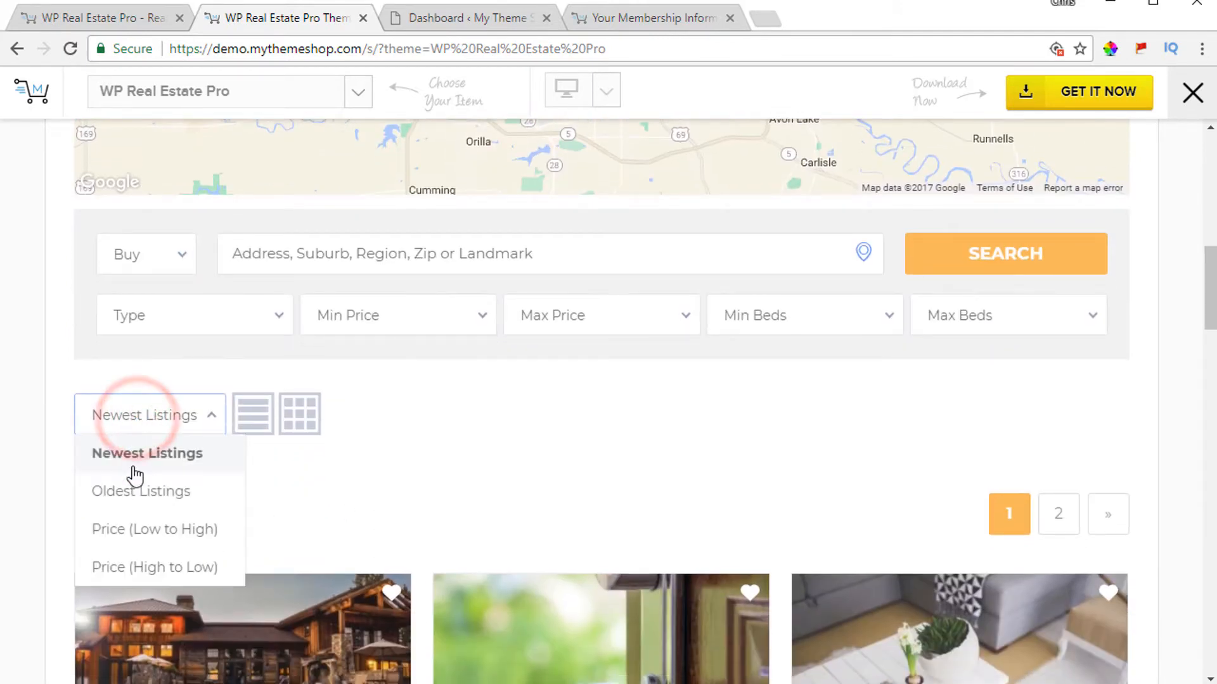
click(526, 472)
Switch the Listings page to list view and look through the property entries in that layout
click(246, 423)
scroll(538, 455, down, 10)
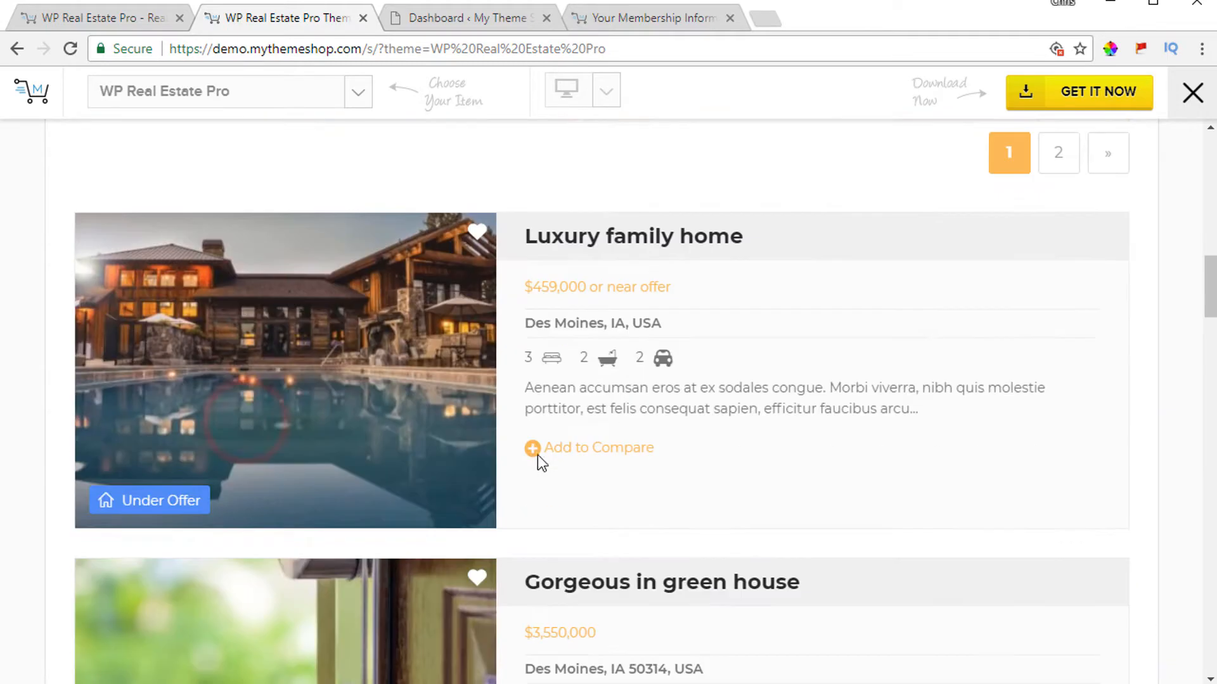
scroll(536, 455, down, 8)
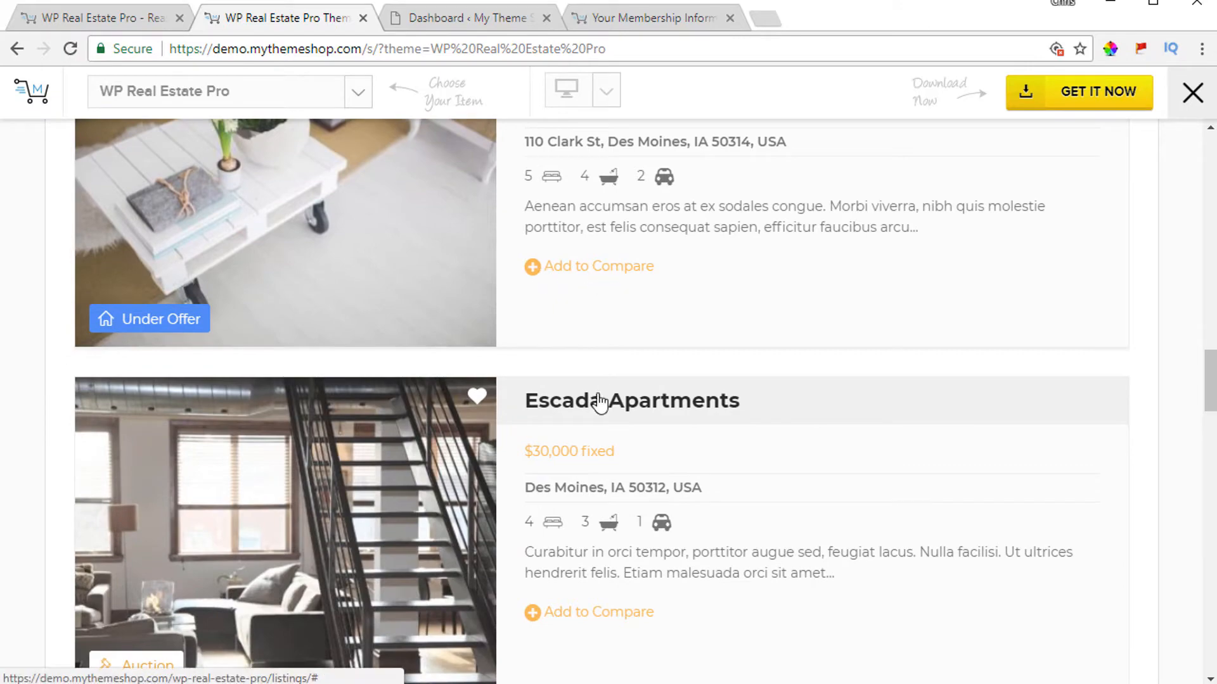
Switch the Listings page back to grid view and check the property cards in that layout
scroll(595, 405, up, 18)
click(294, 420)
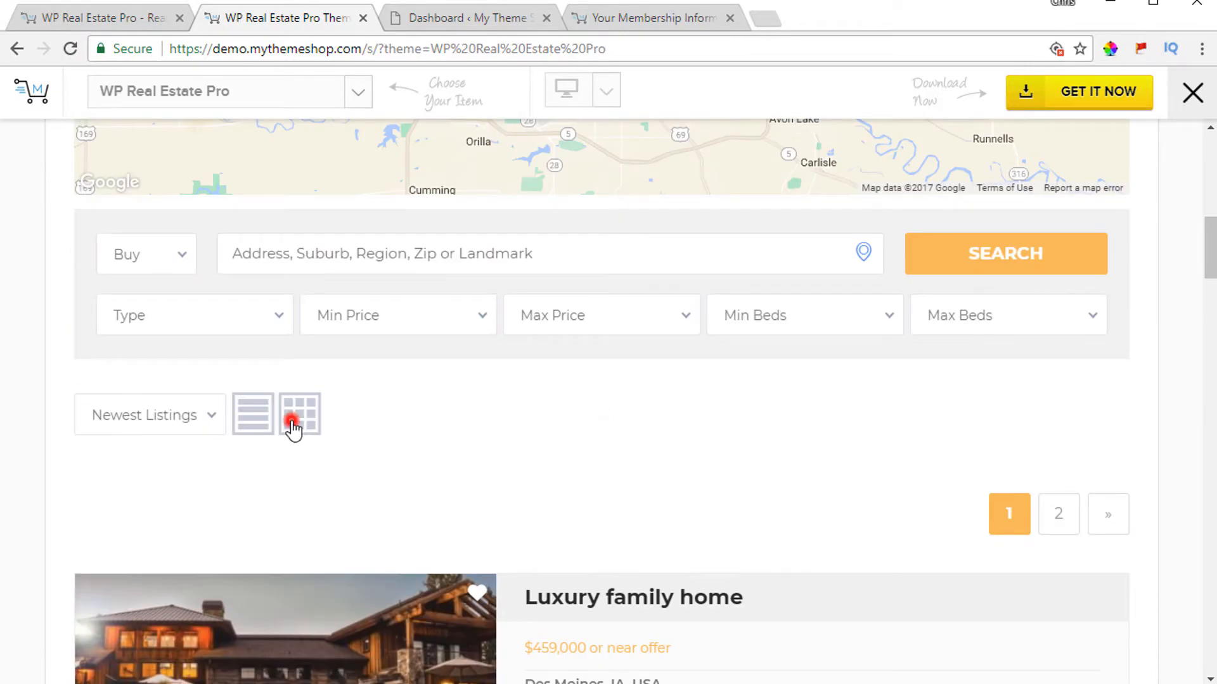
scroll(546, 412, down, 5)
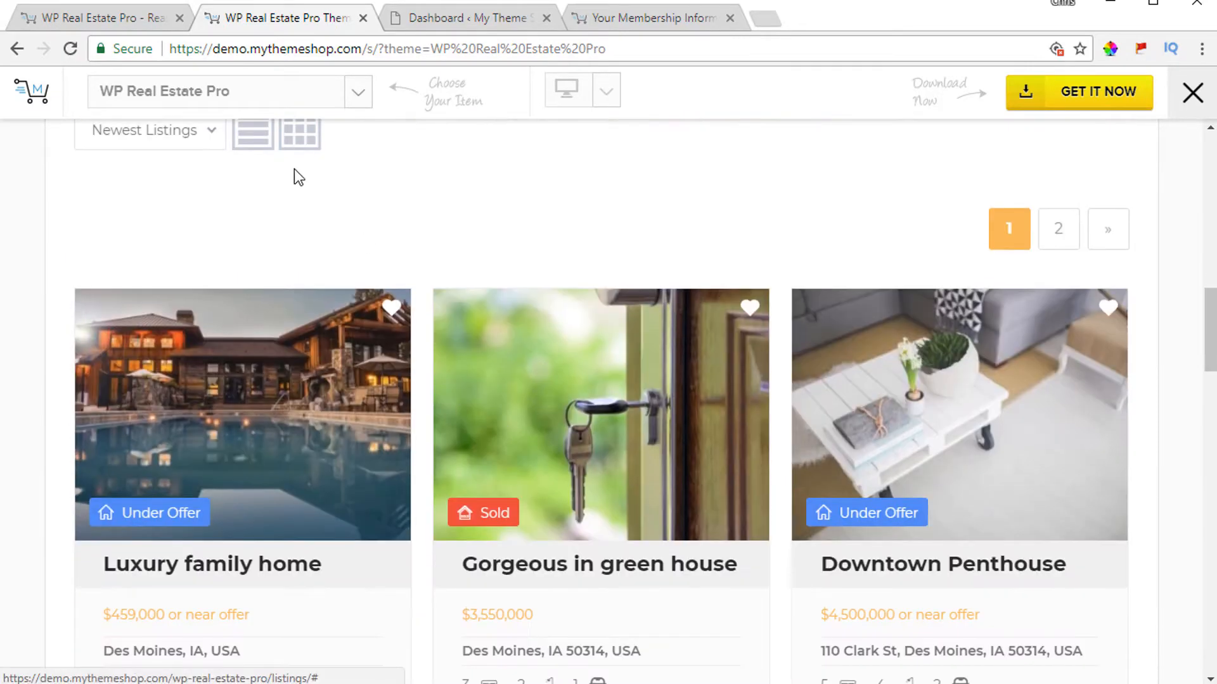
click(371, 352)
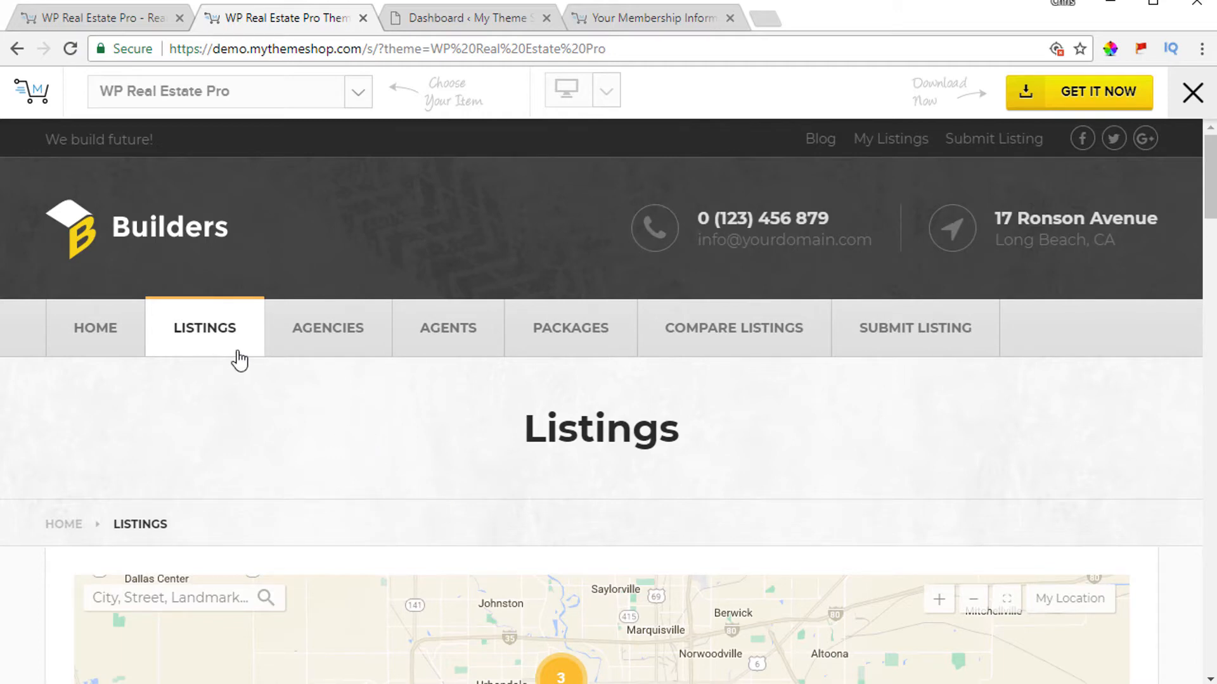
Open the Agencies page and look over the agency cards with their locations and descriptions
click(334, 342)
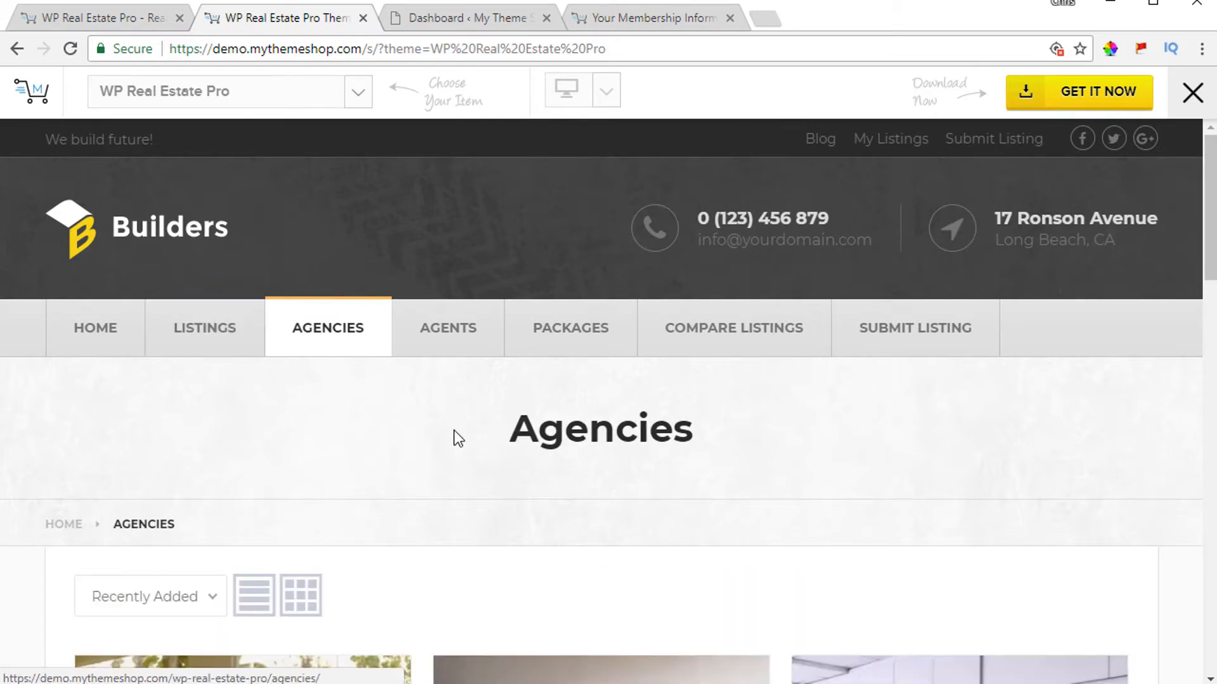
scroll(513, 457, down, 1)
scroll(514, 457, down, 8)
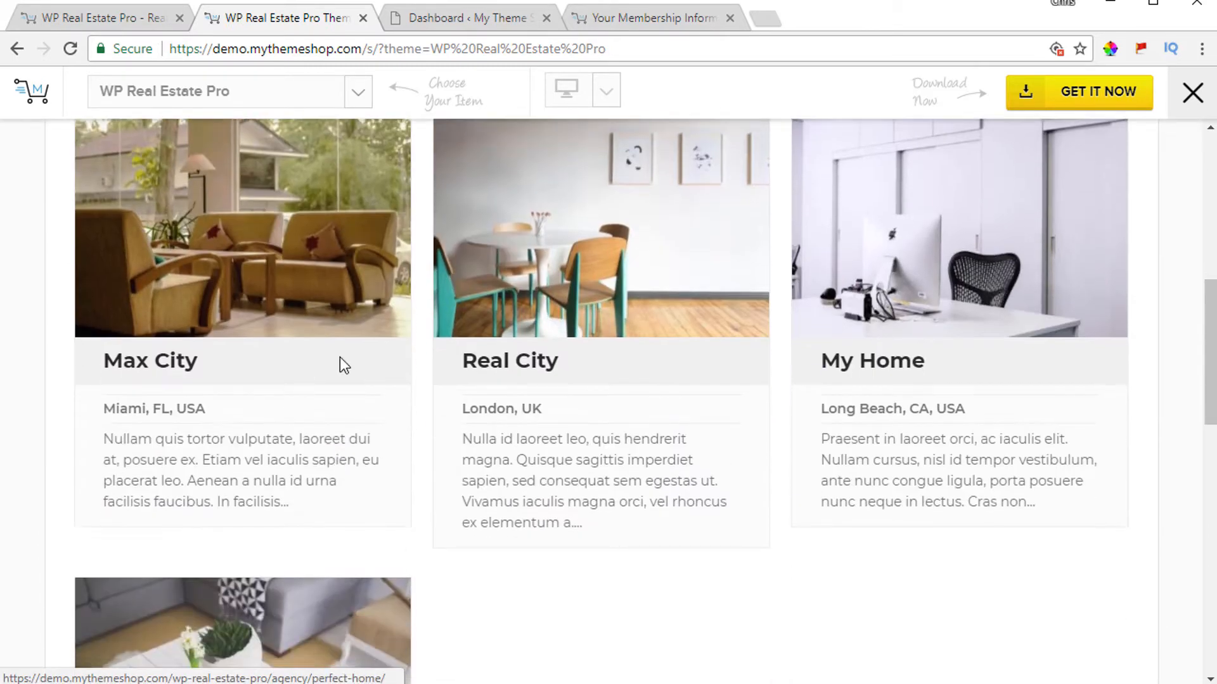
Open the Max City agency page and review its photo, location map, description and recent listings
click(143, 364)
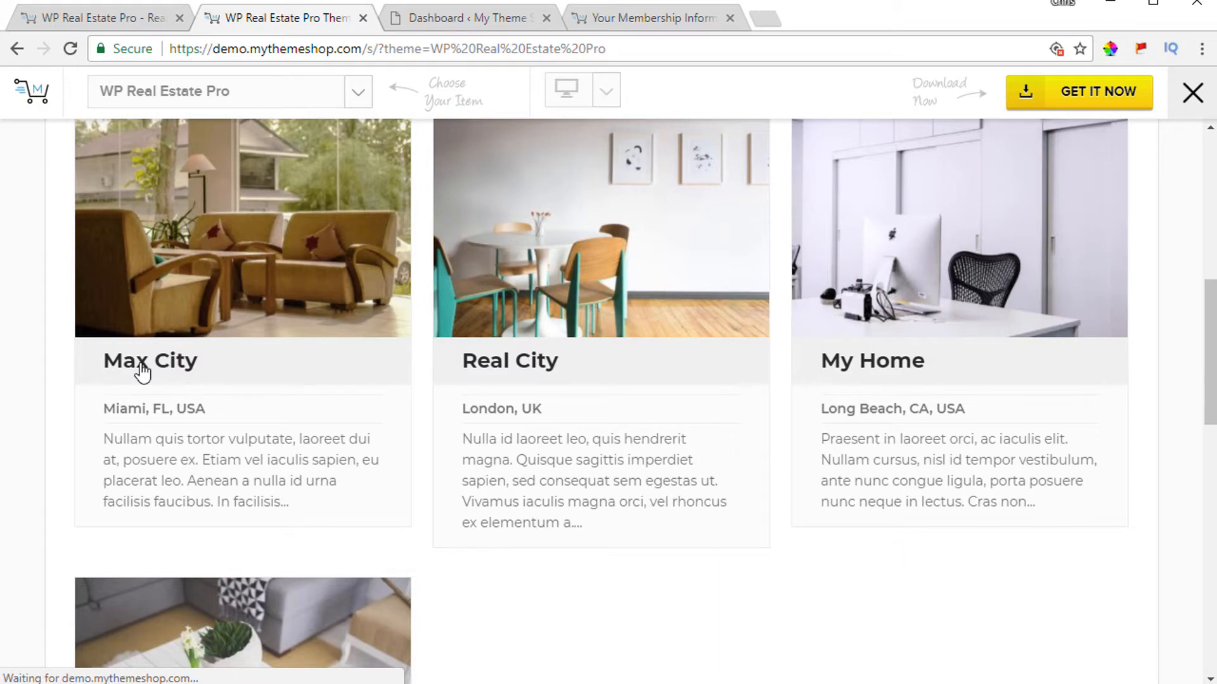
scroll(851, 386, down, 5)
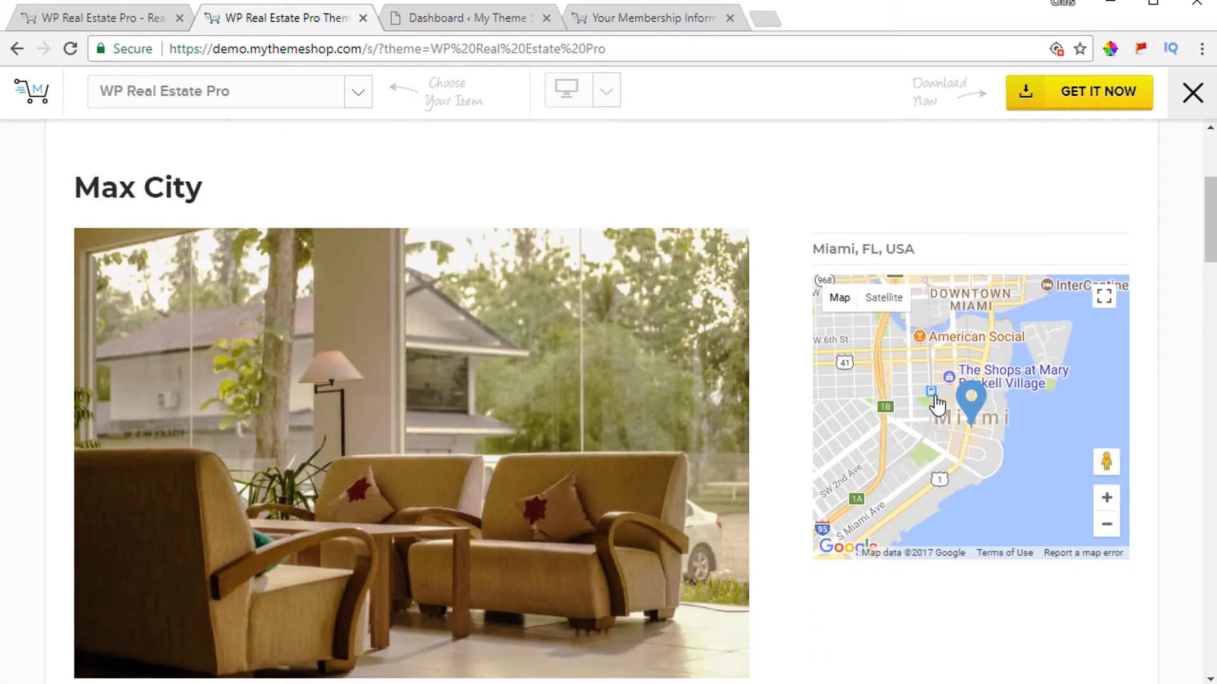
scroll(937, 403, down, 10)
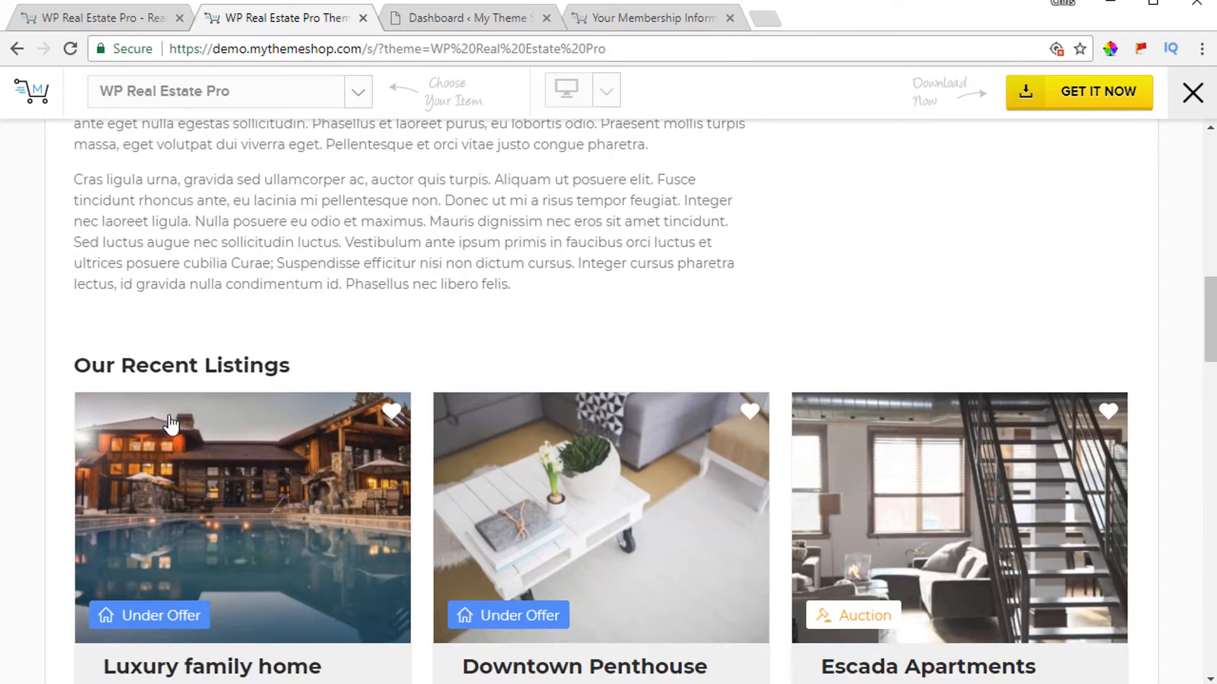
scroll(380, 504, down, 5)
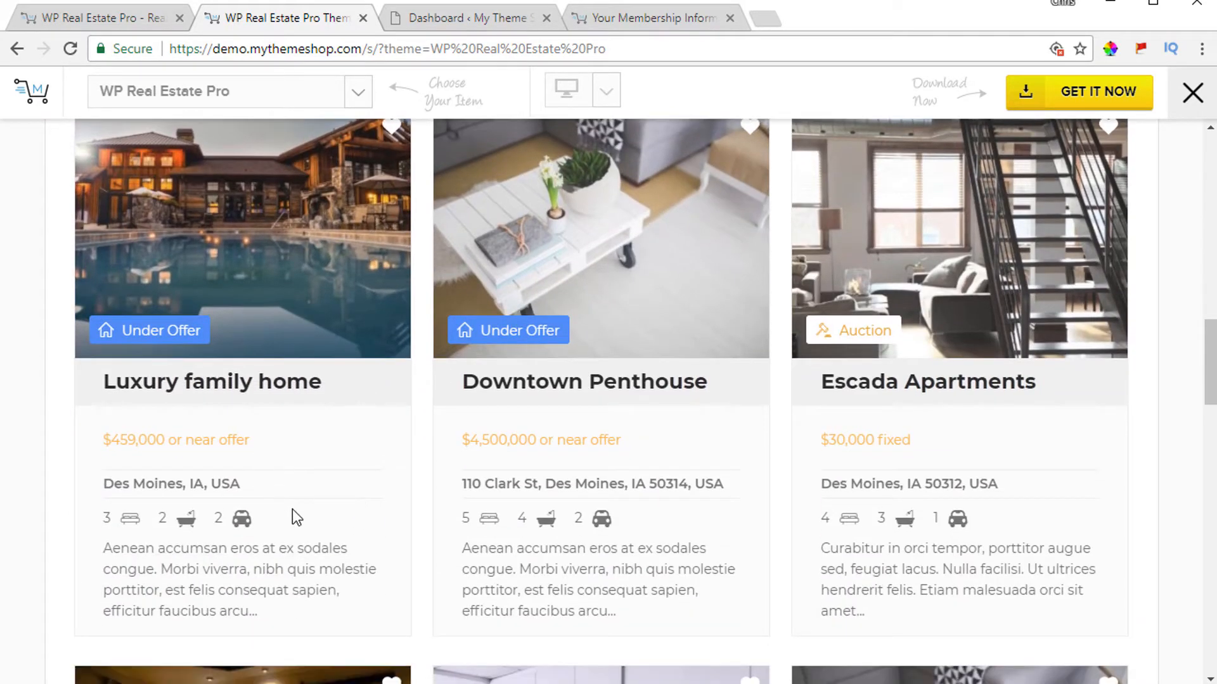
scroll(331, 506, up, 8)
scroll(317, 485, down, 6)
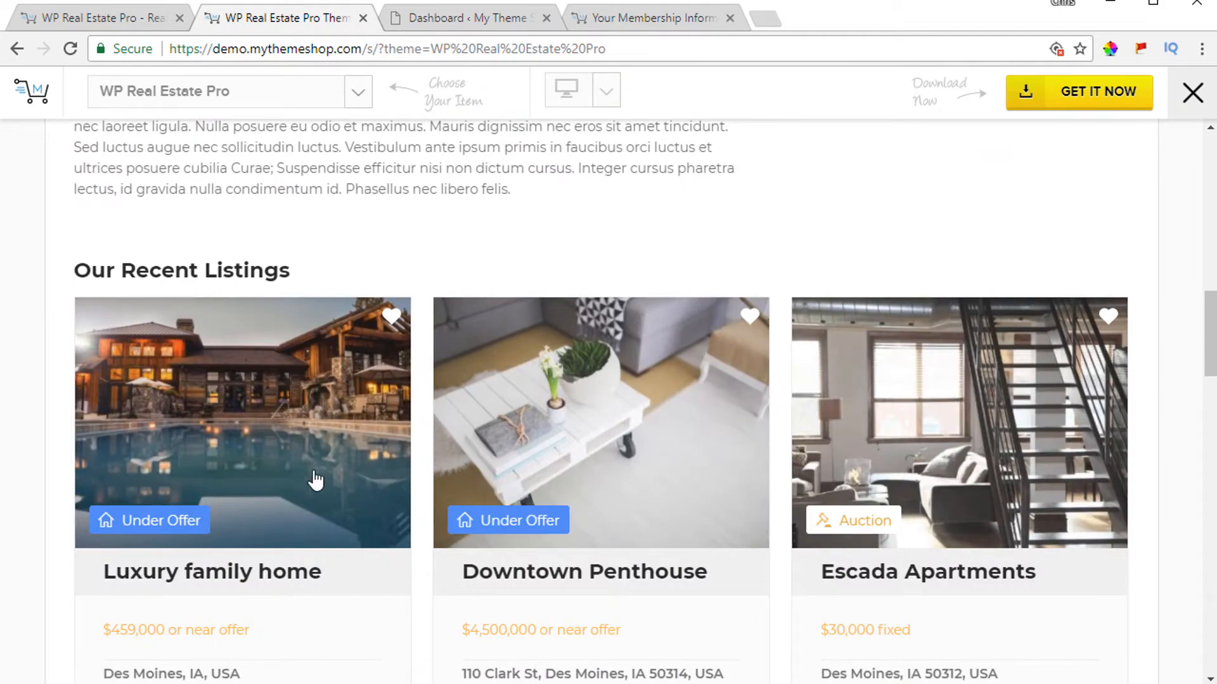
click(381, 462)
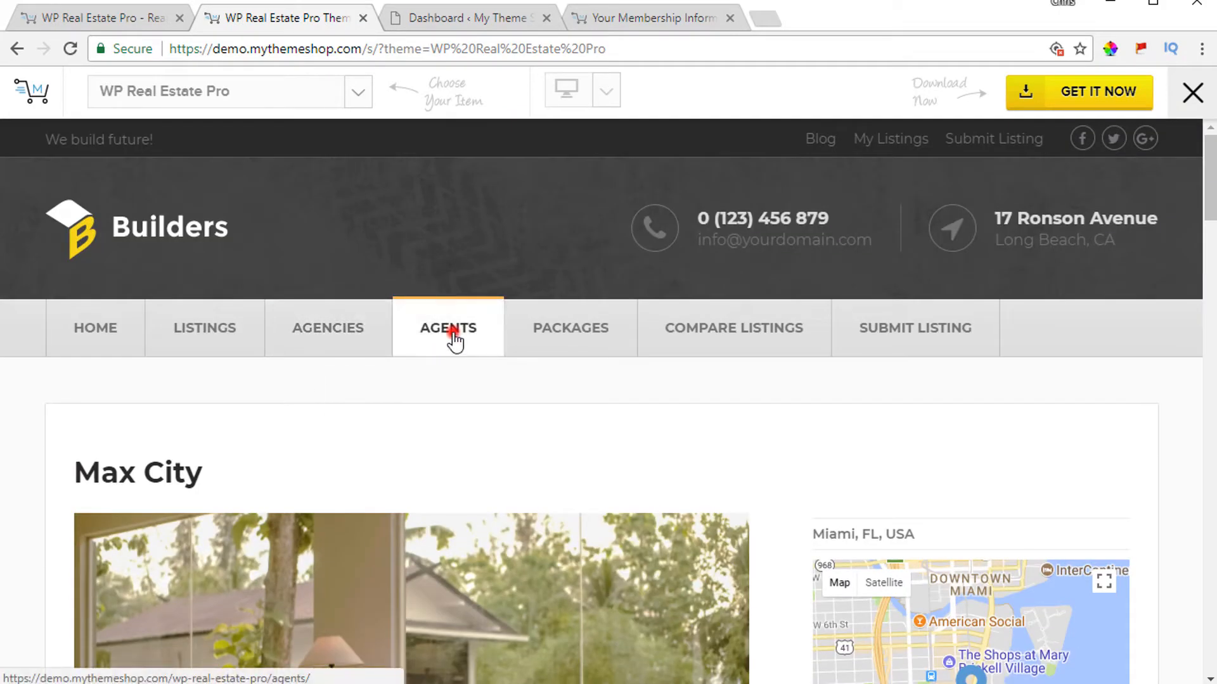
Open the Agents page and browse the agent cards with their social links, contact details and short bios
click(452, 334)
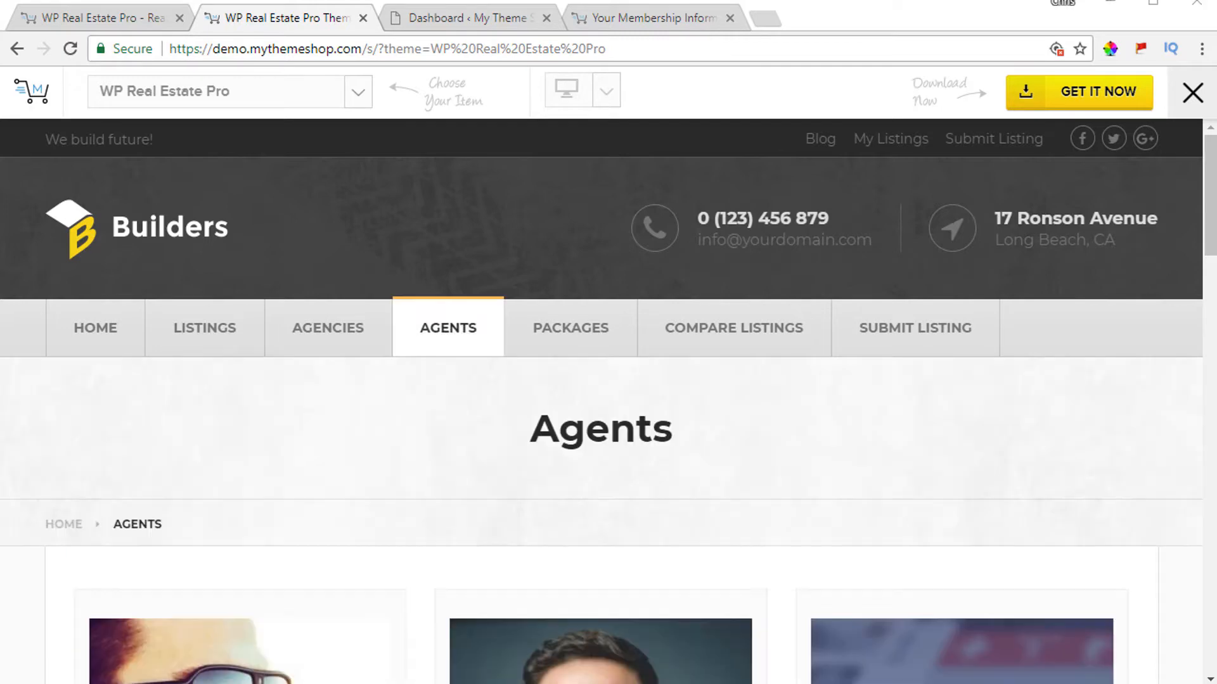
scroll(330, 447, down, 8)
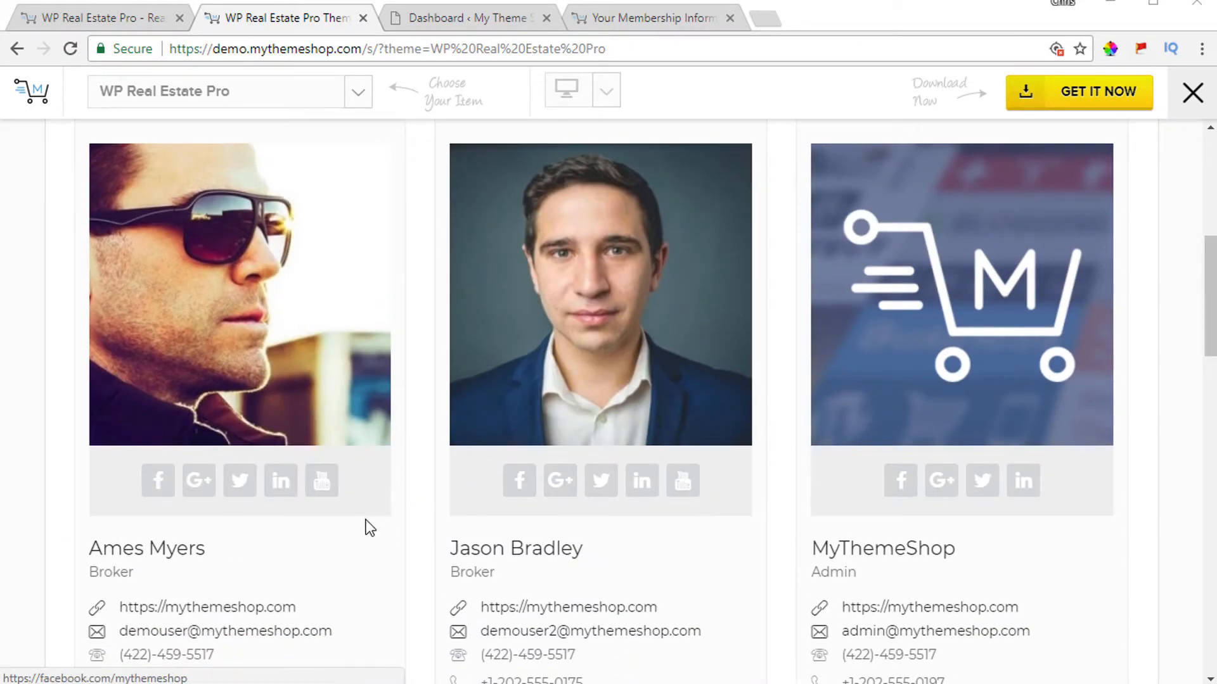
scroll(367, 525, down, 3)
scroll(366, 519, up, 2)
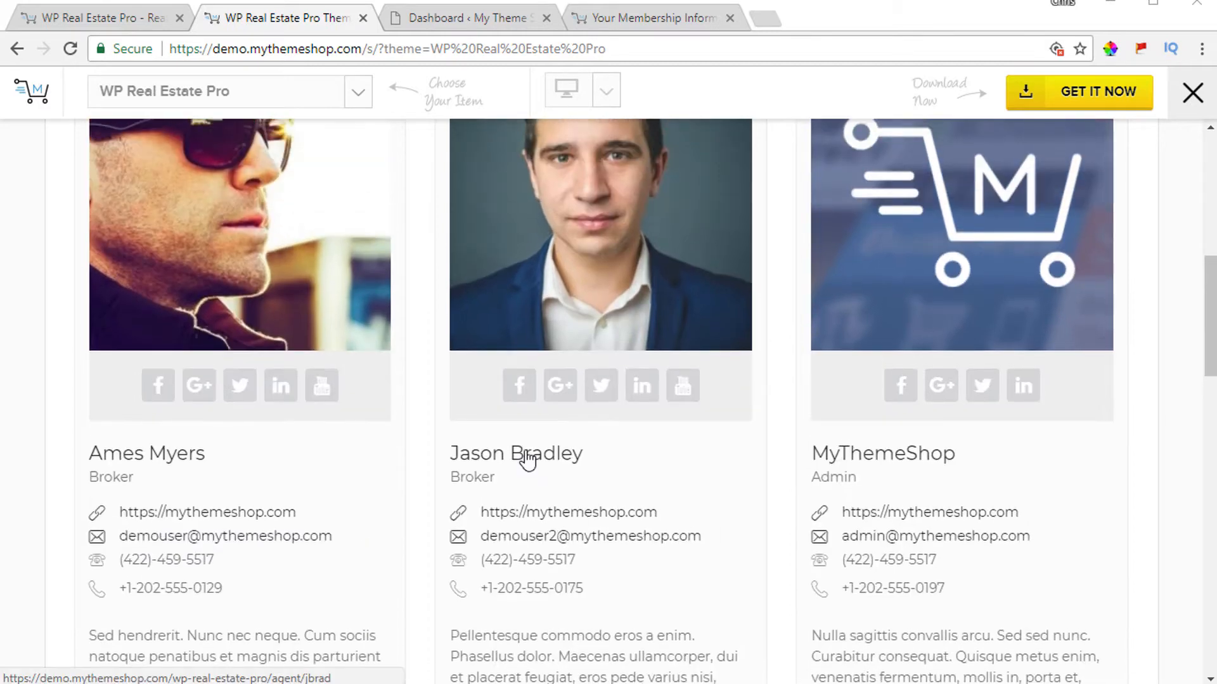
scroll(553, 493, down, 3)
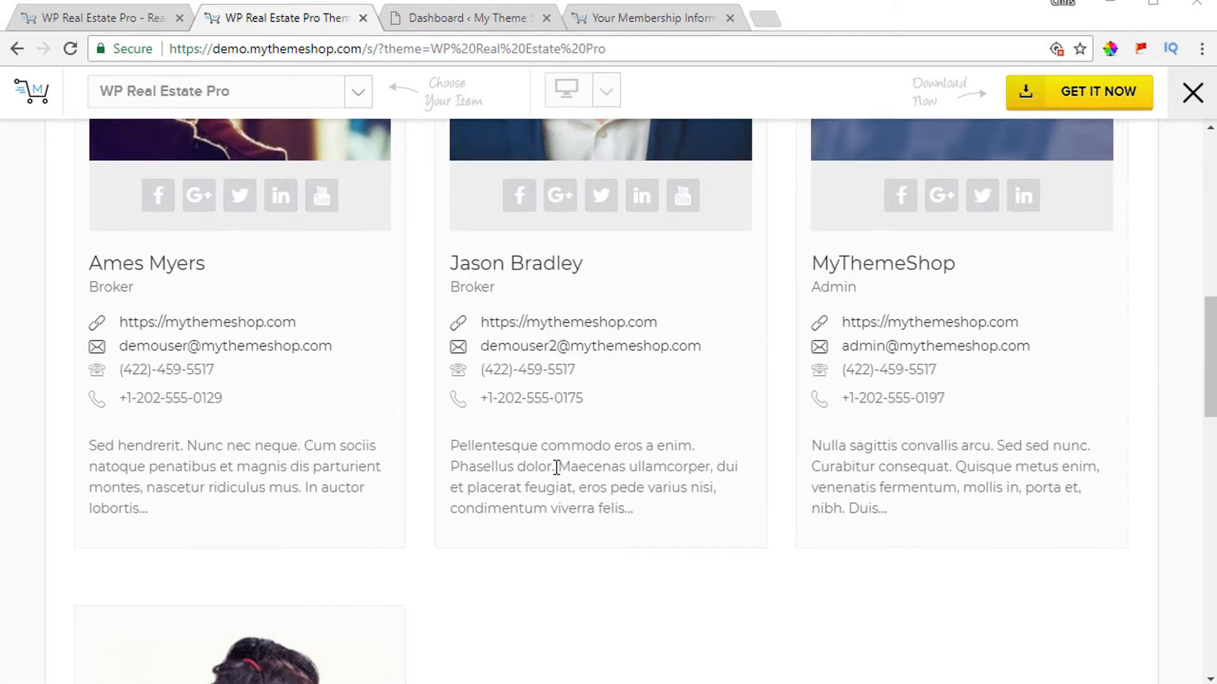
Open the profile of the second agent and review the contact details, specialties, awards and agent's listings
click(544, 268)
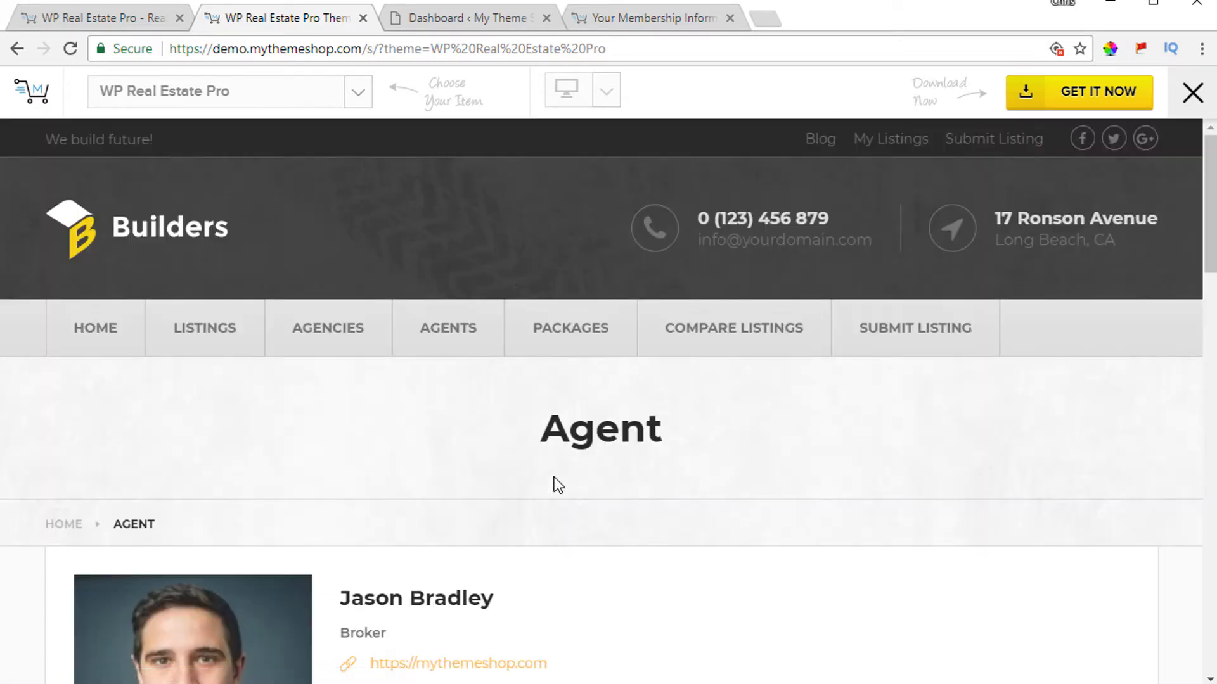
scroll(558, 485, down, 5)
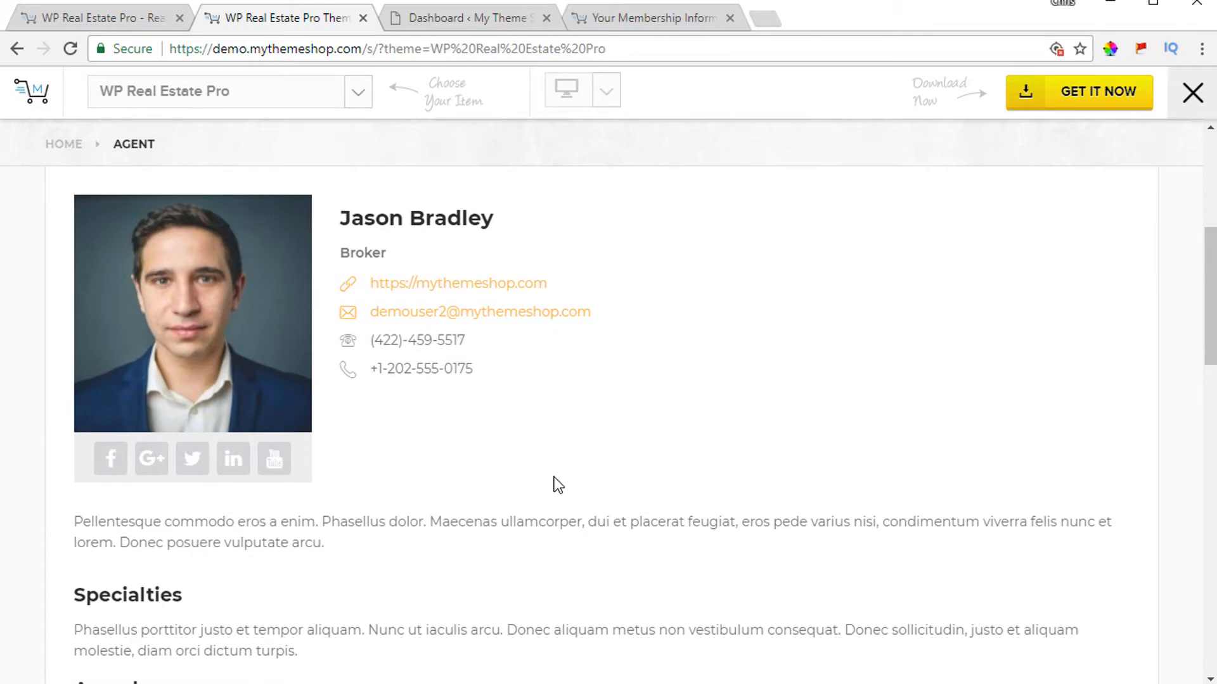
scroll(557, 485, down, 3)
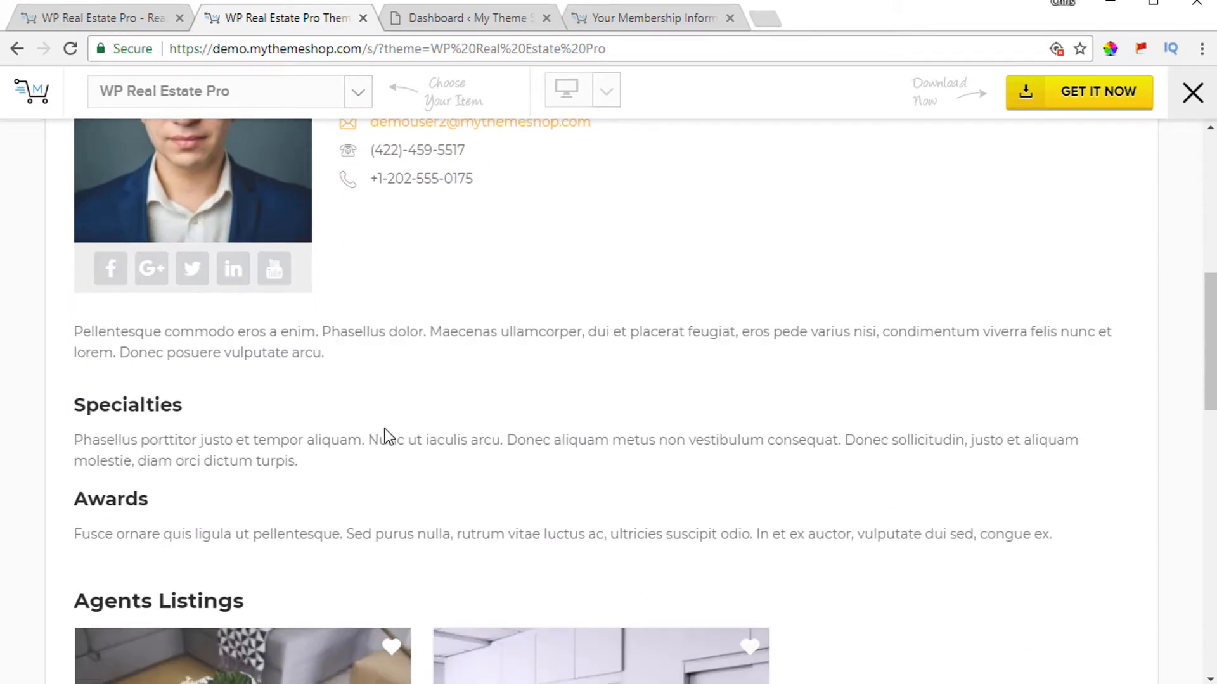
scroll(383, 431, down, 6)
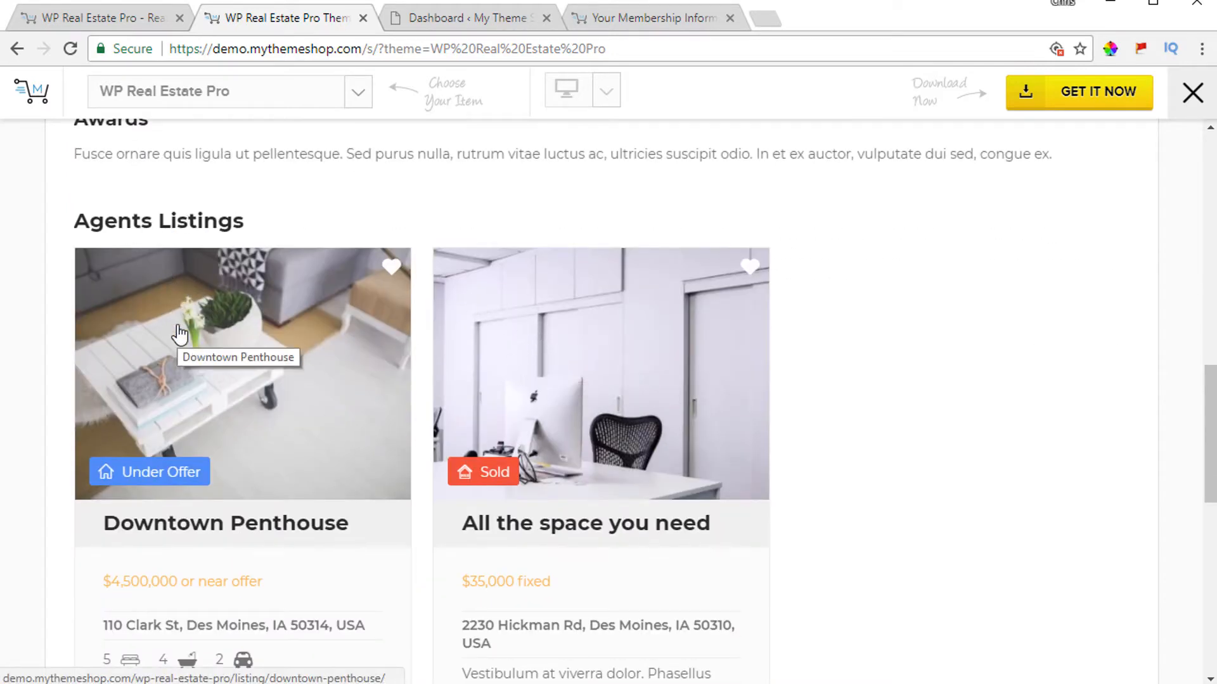
scroll(380, 412, down, 6)
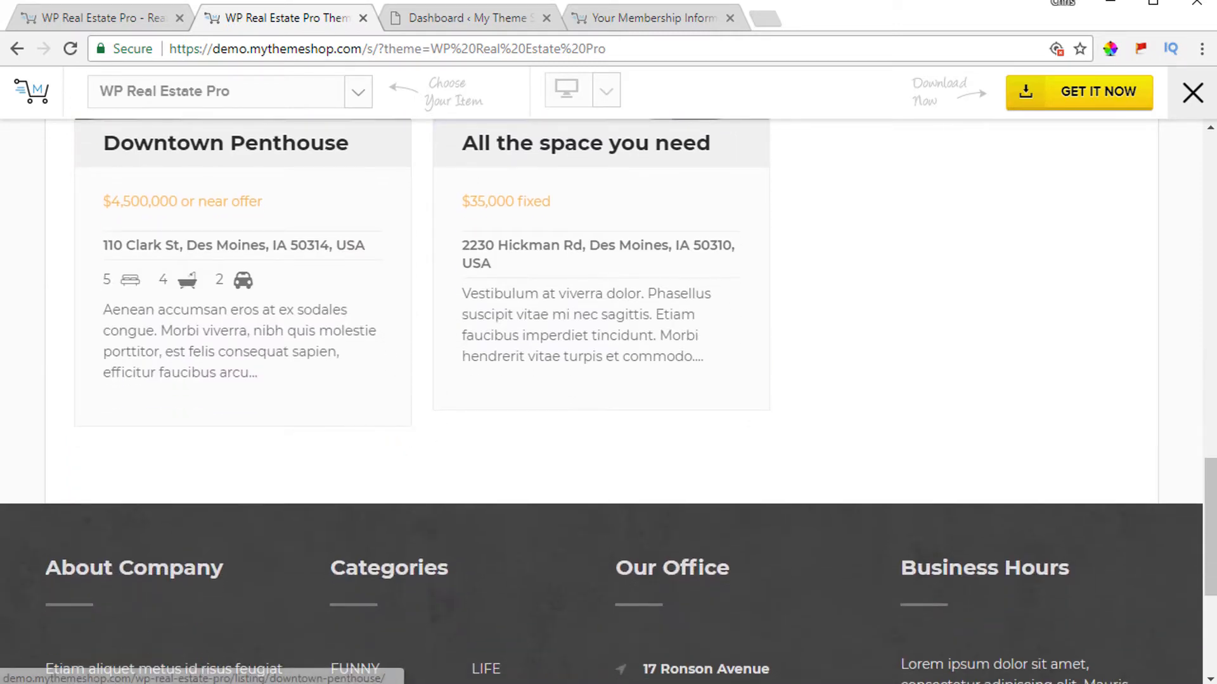
scroll(556, 452, up, 4)
scroll(556, 451, up, 12)
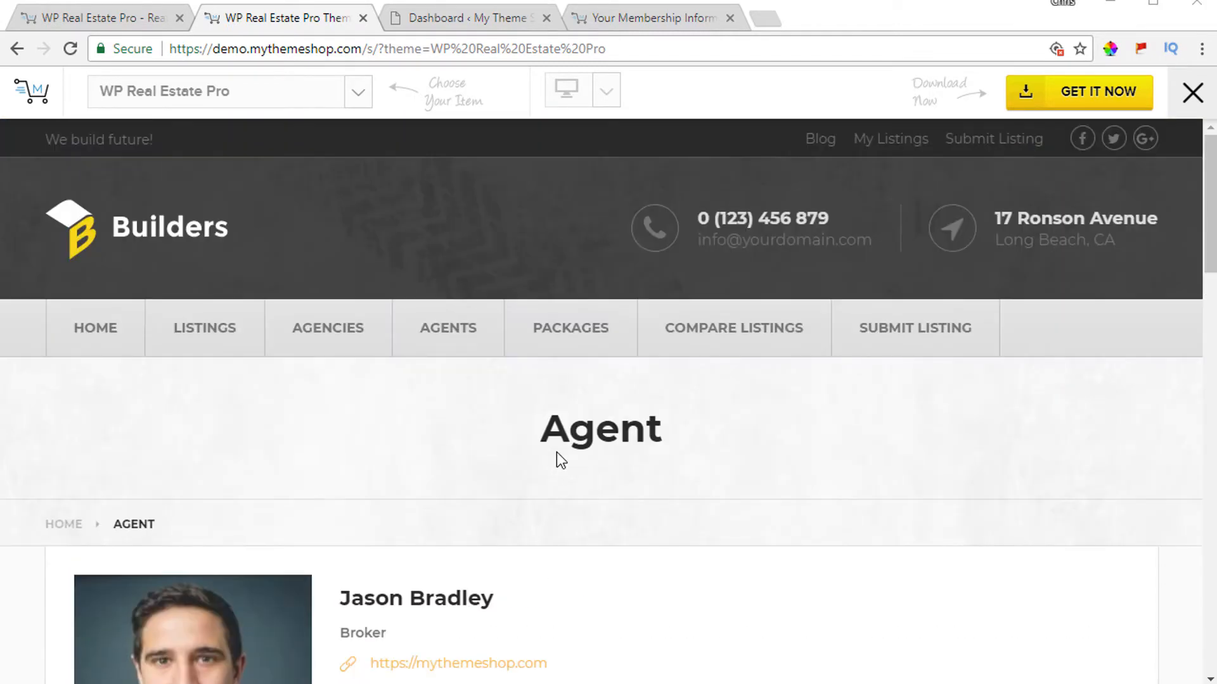
Open the Packages page and compare the Gold, Premium Listing and Free packages by price, terms and subscription option
click(567, 336)
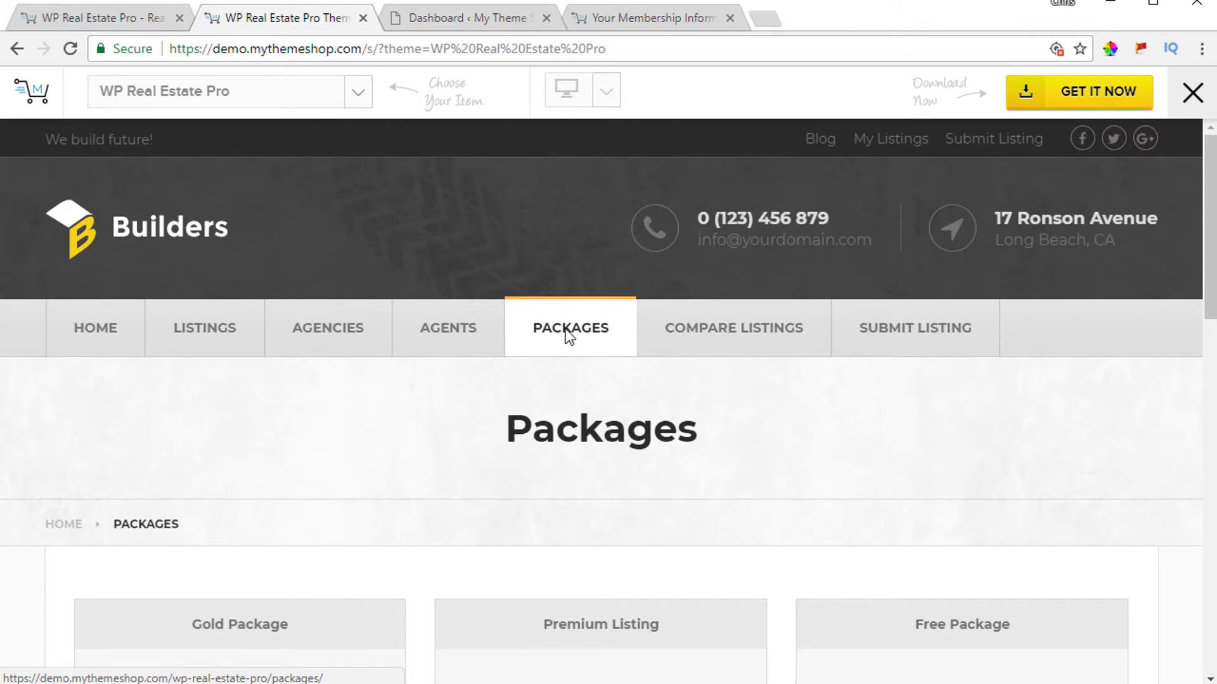
scroll(569, 336, down, 4)
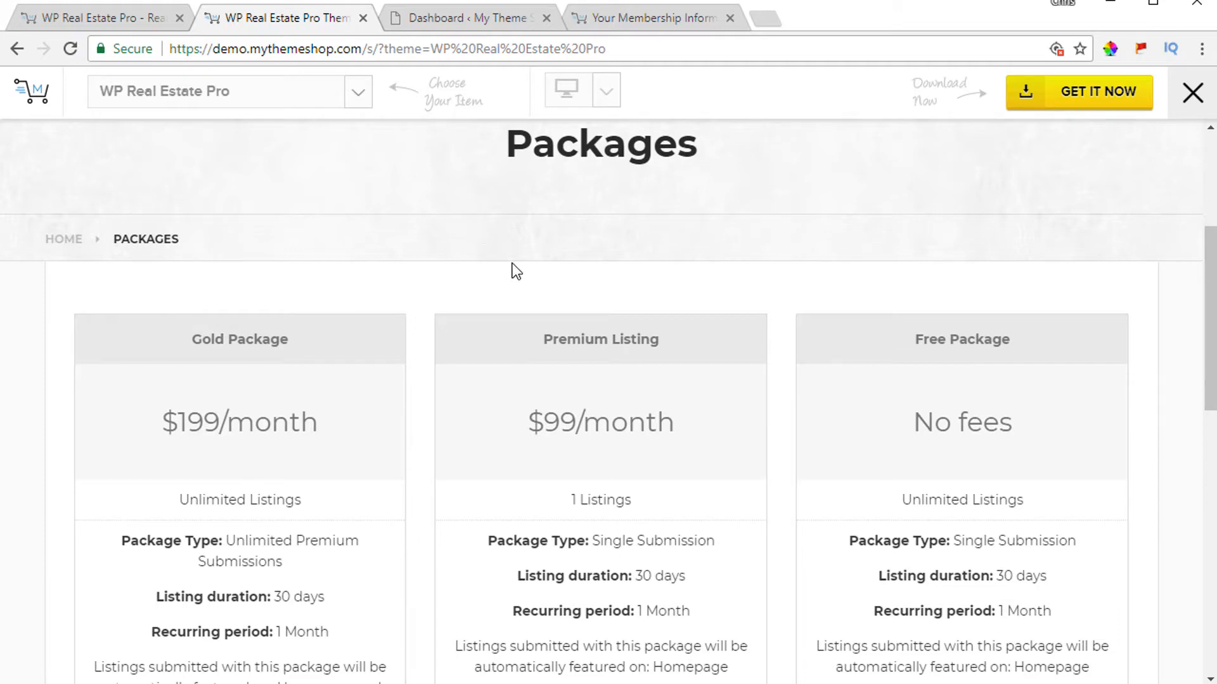
scroll(507, 272, down, 3)
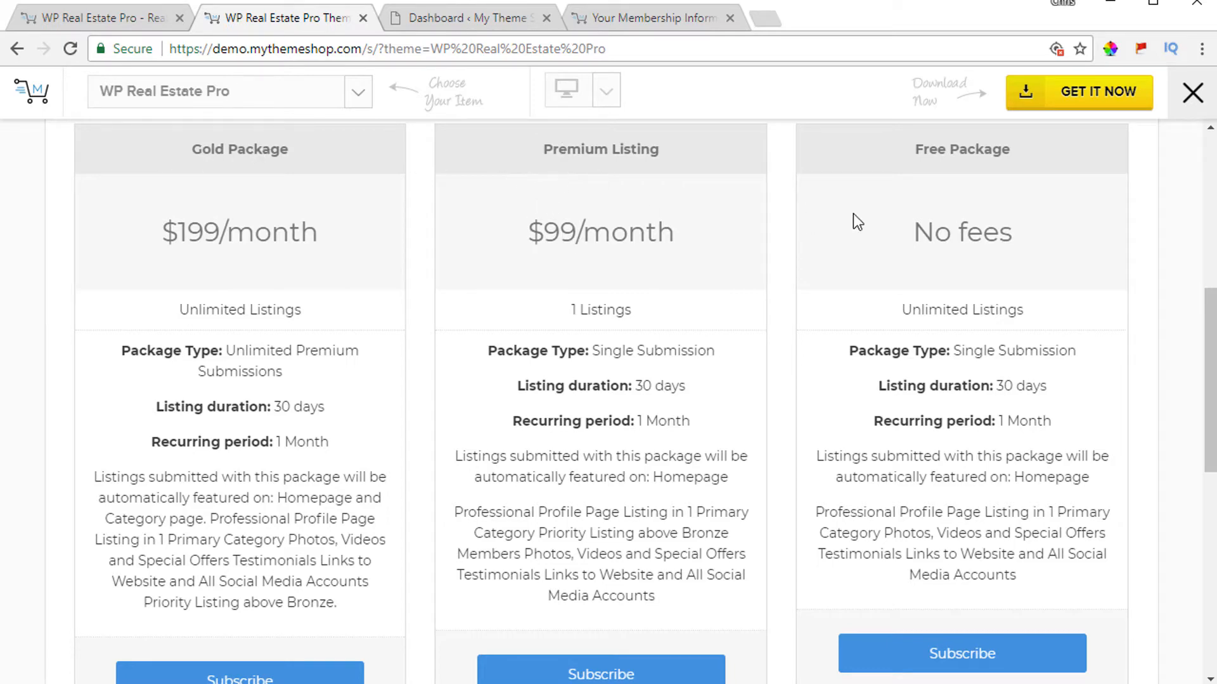
scroll(320, 372, down, 1)
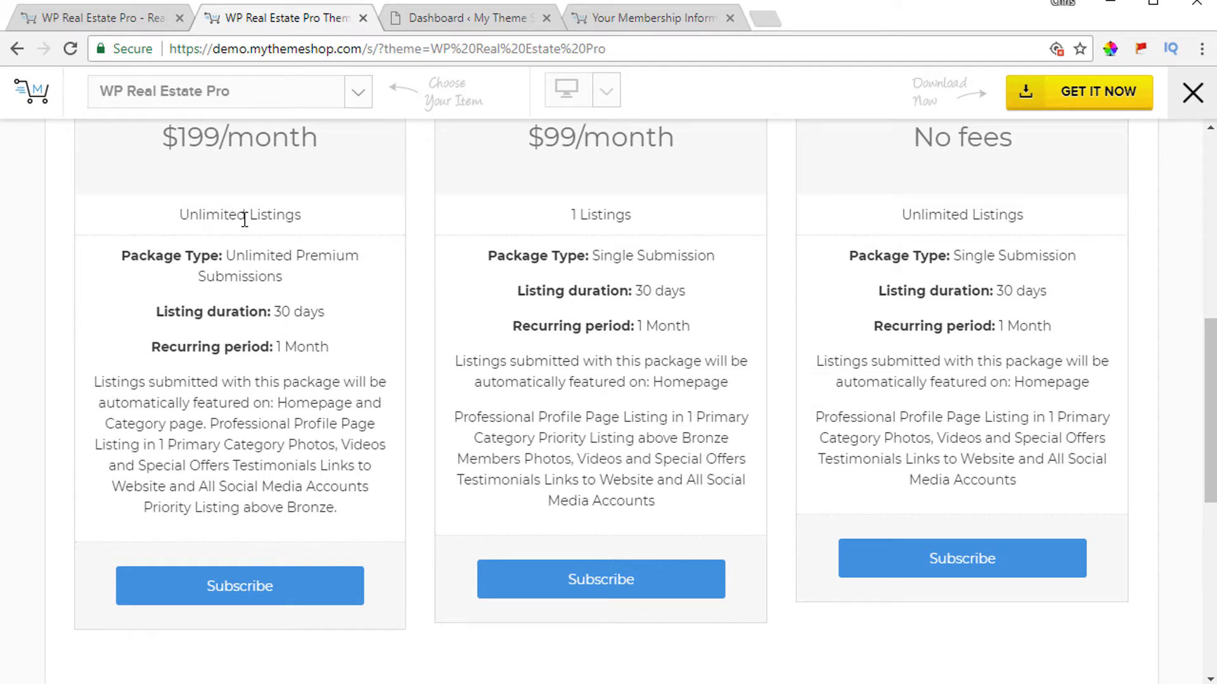
scroll(619, 316, up, 3)
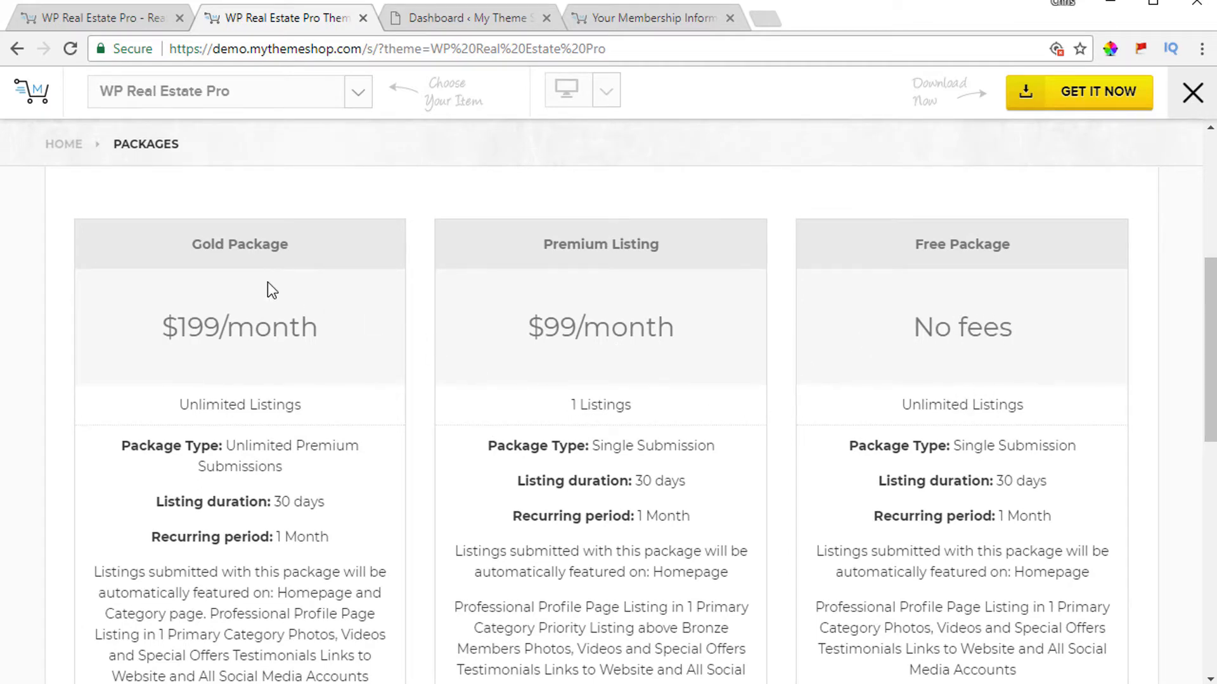
scroll(268, 282, down, 3)
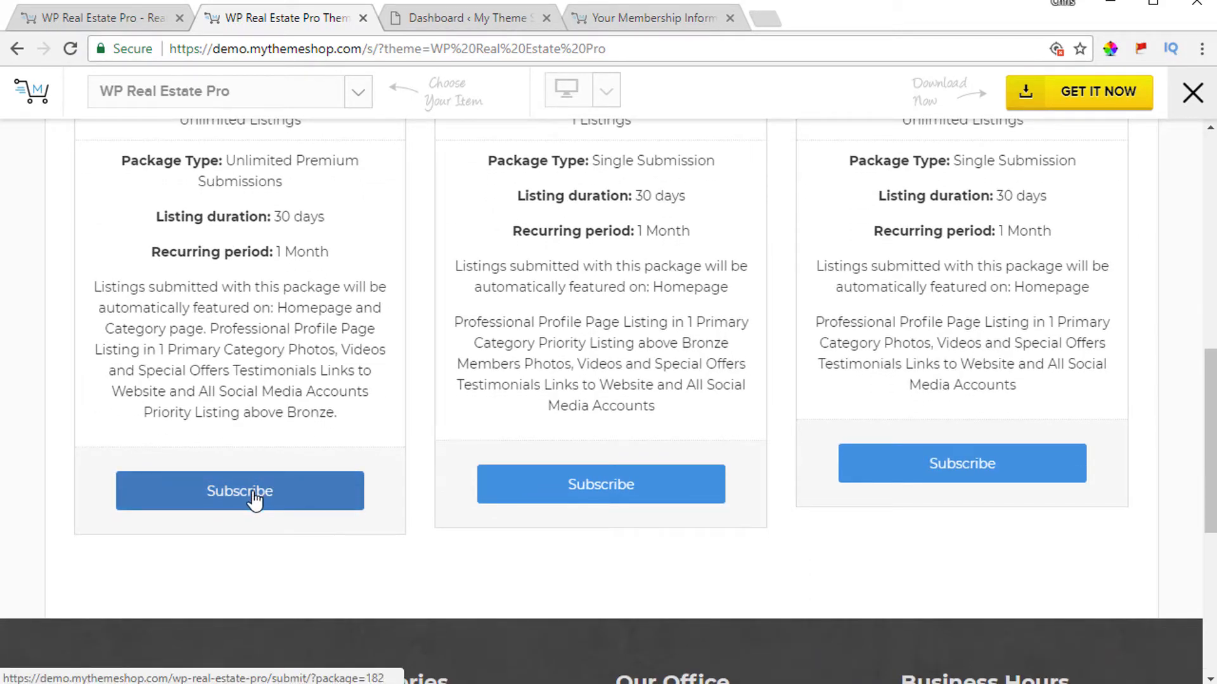
scroll(243, 415, down, 2)
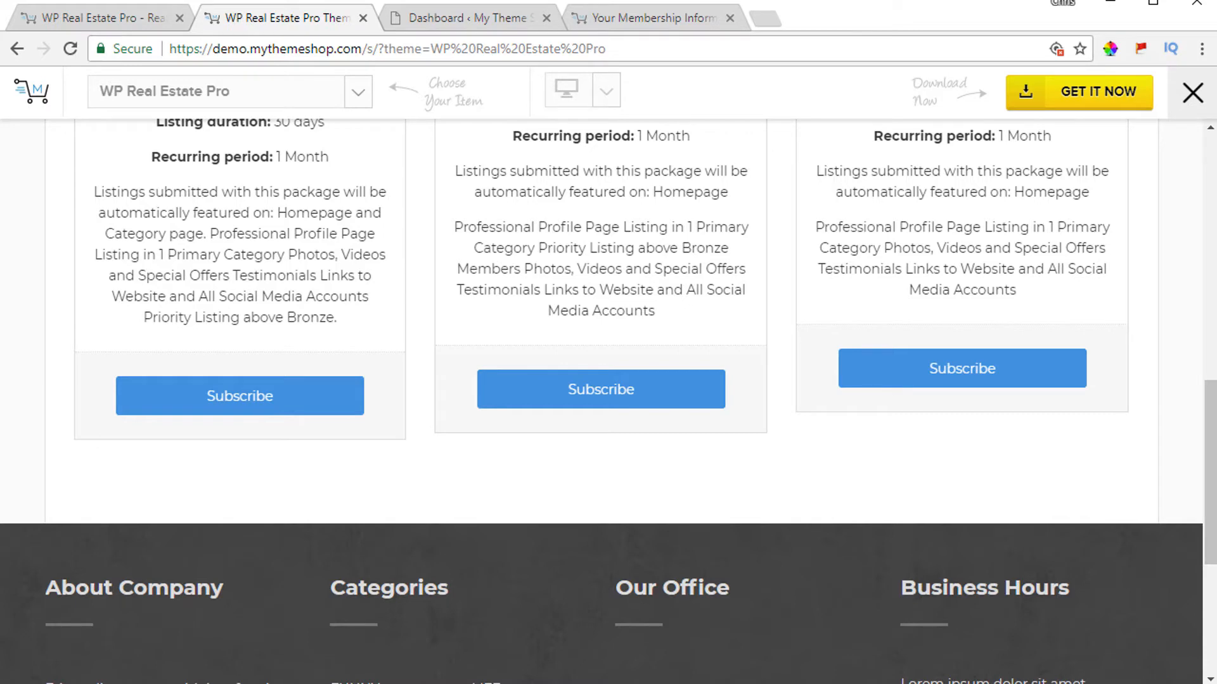
scroll(741, 377, up, 15)
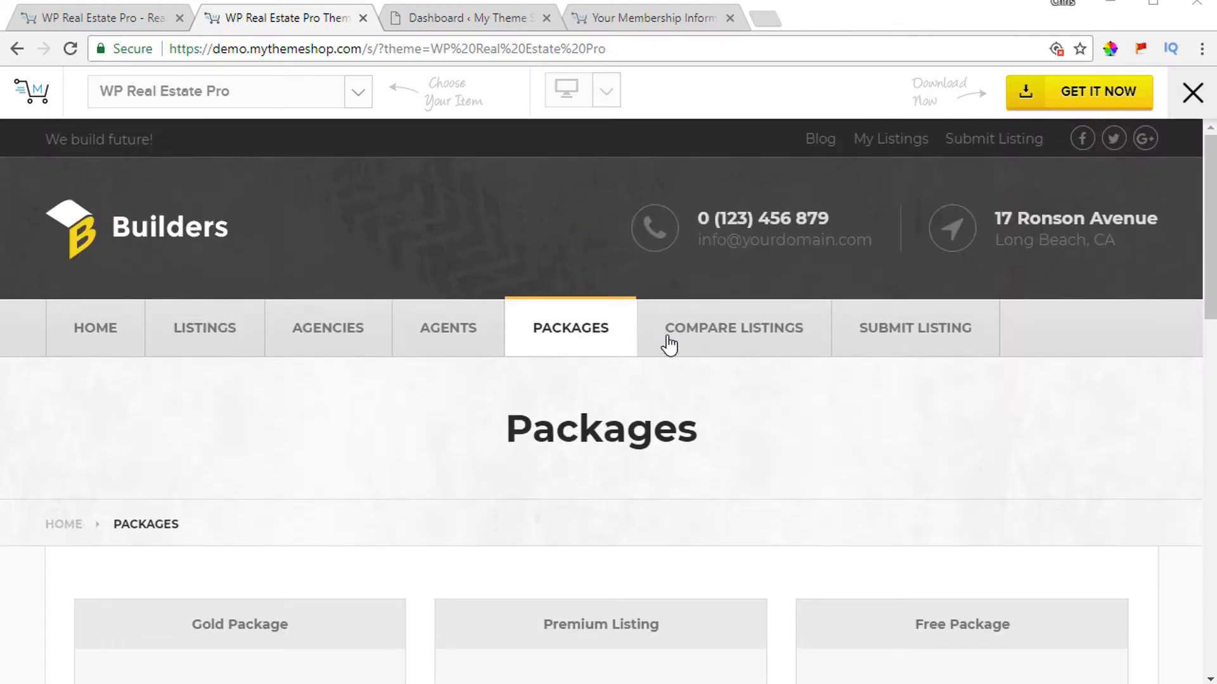
Open the Compare Listings page and follow its link for selecting listings to compare
click(706, 335)
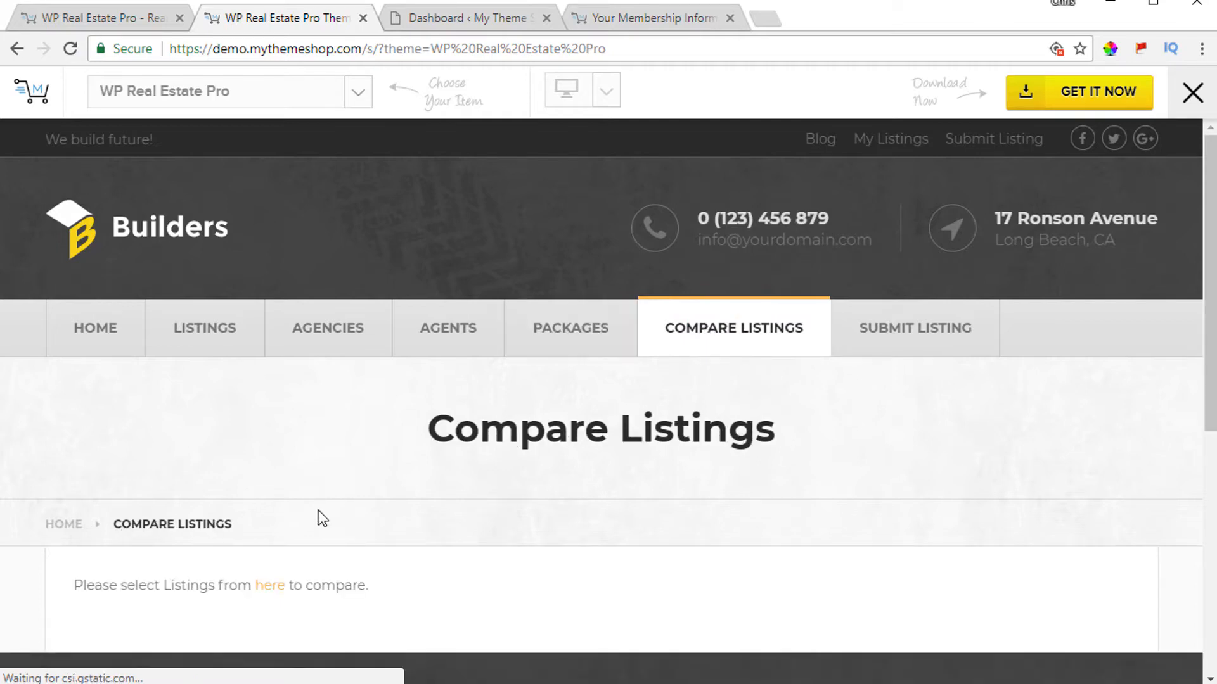
scroll(318, 511, down, 1)
click(267, 493)
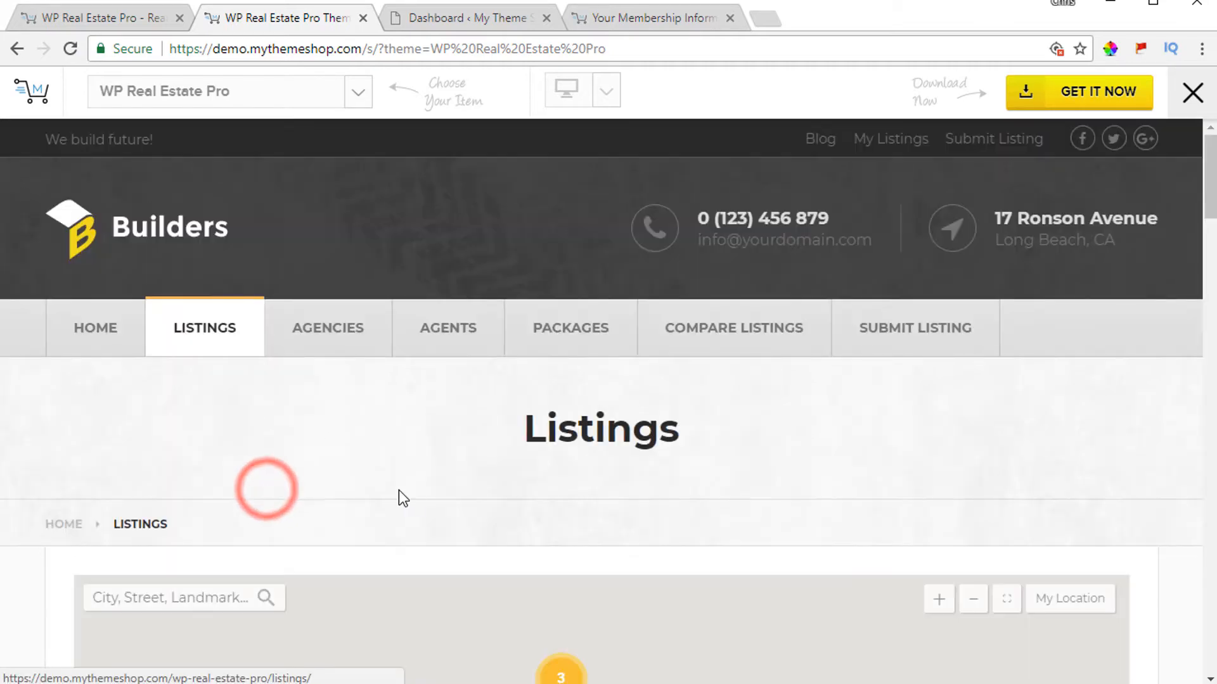
Look through the grid listing cards for their Add to Compare options, and return to the site's main navigation
scroll(399, 497, down, 10)
scroll(431, 485, down, 8)
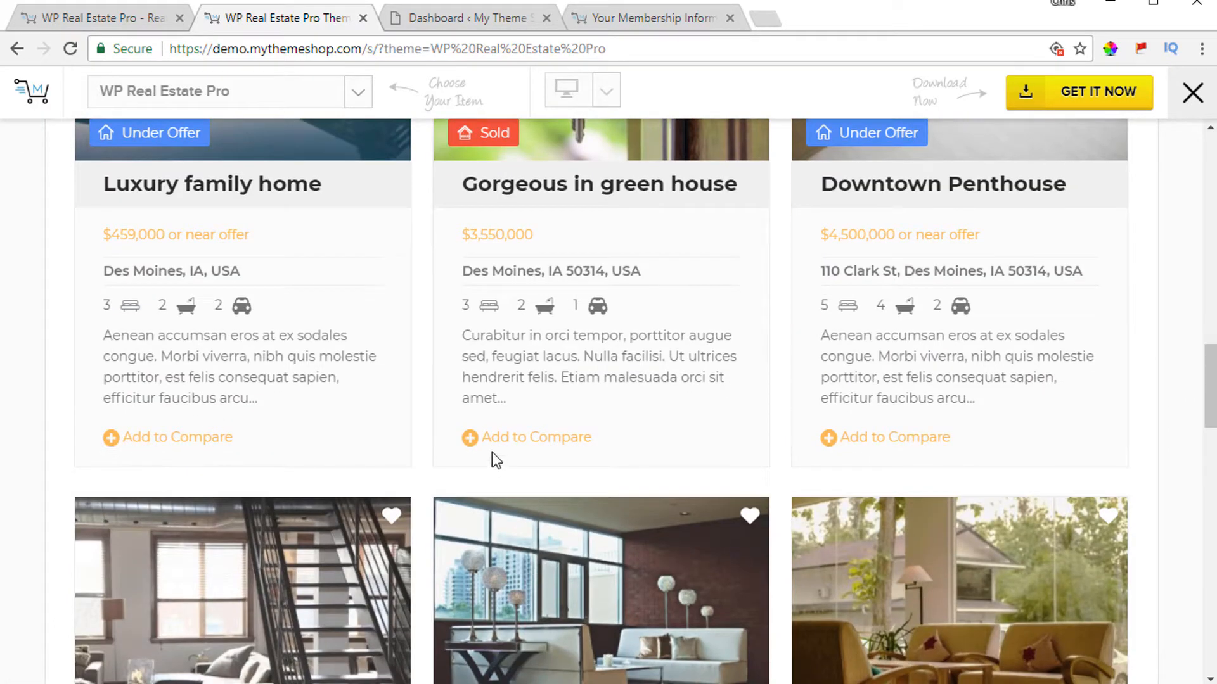
scroll(307, 425, up, 3)
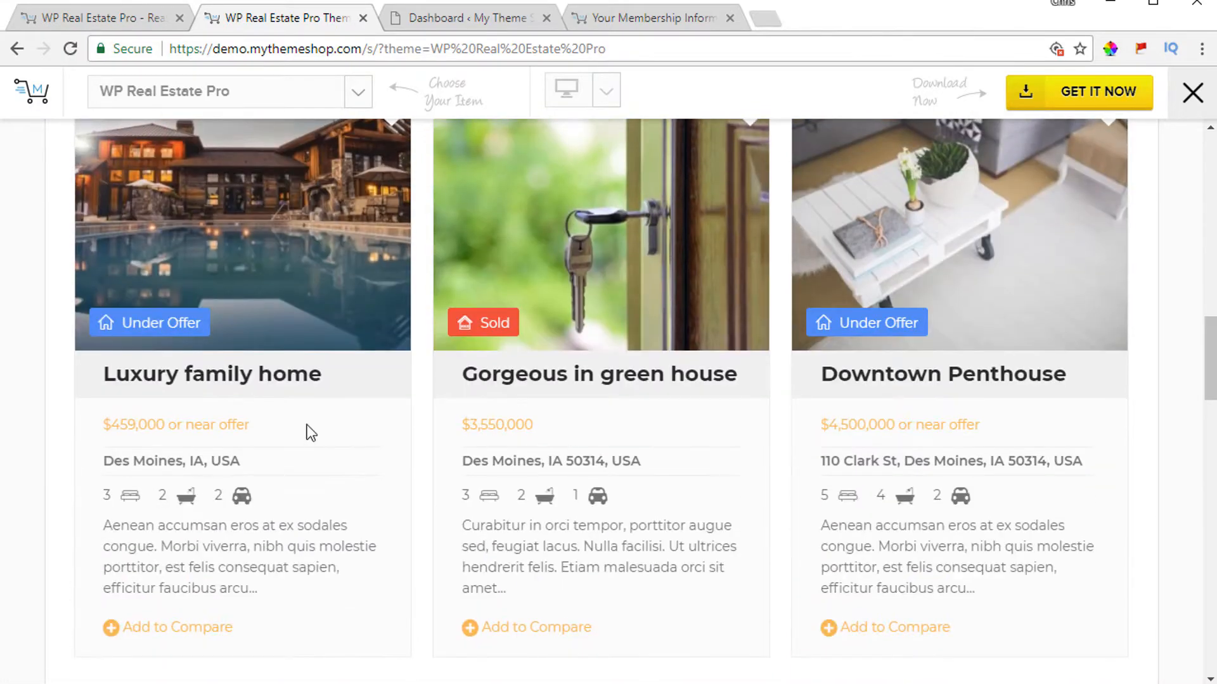
scroll(790, 451, up, 15)
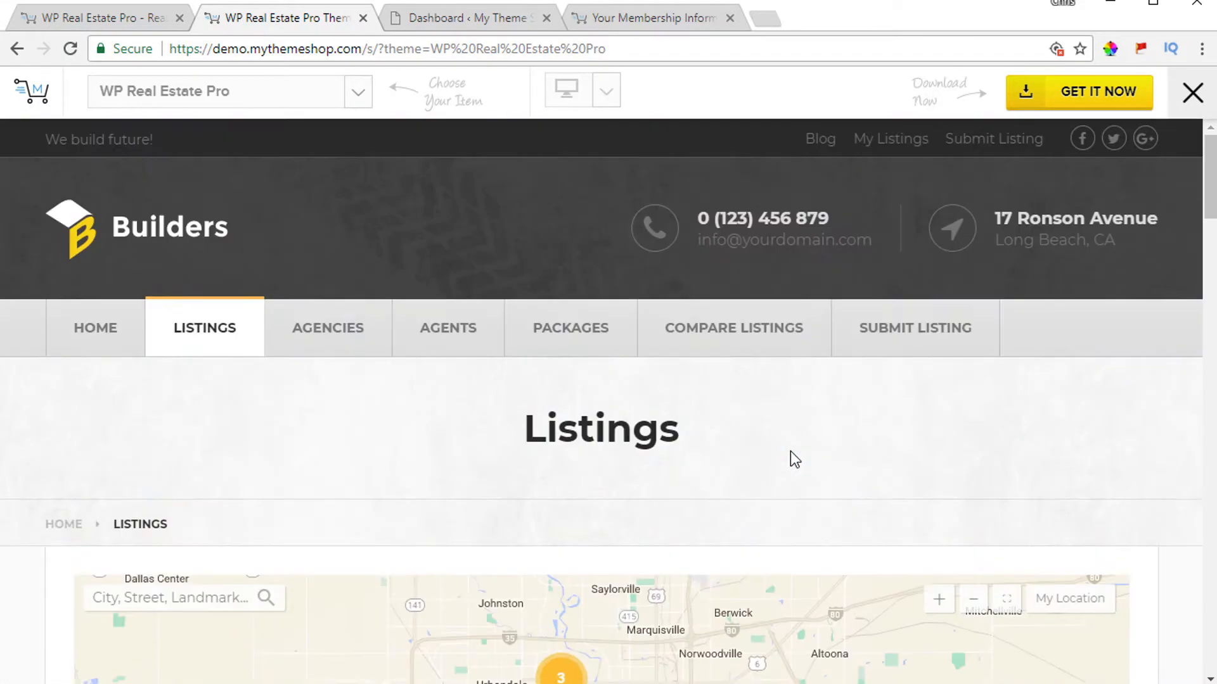
scroll(595, 516, down, 13)
scroll(670, 512, up, 10)
scroll(674, 520, up, 7)
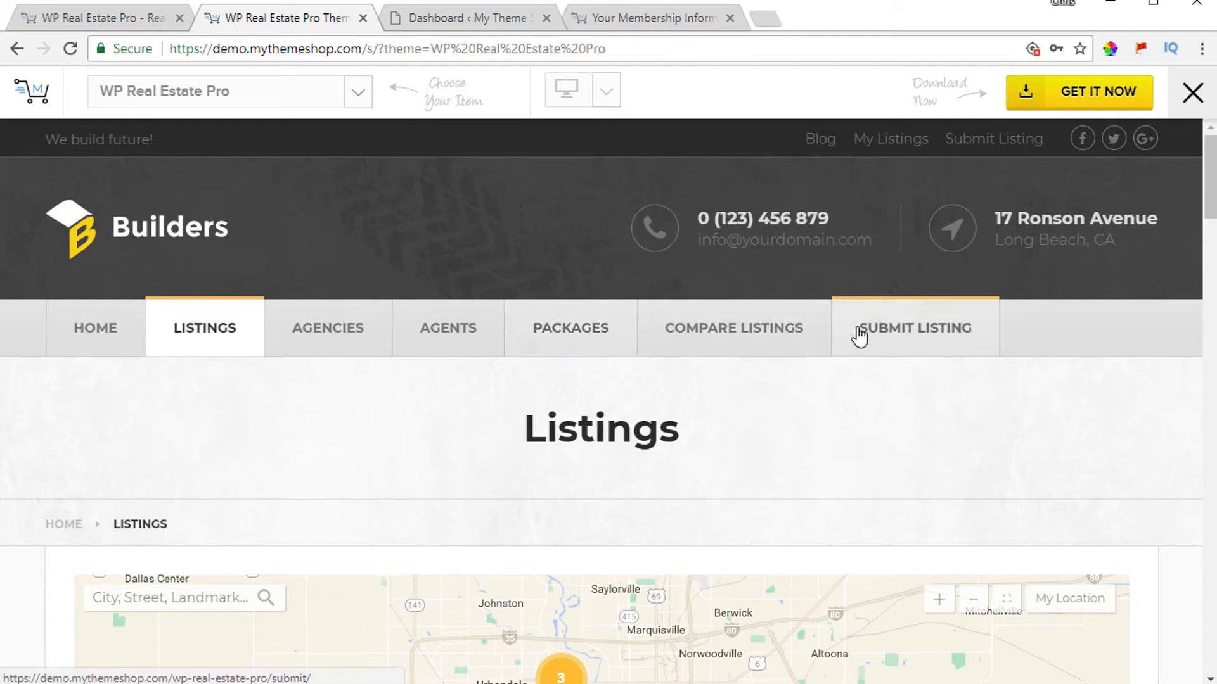
Open the Submit Listing page and view the membership packages offered for a new listing
click(892, 331)
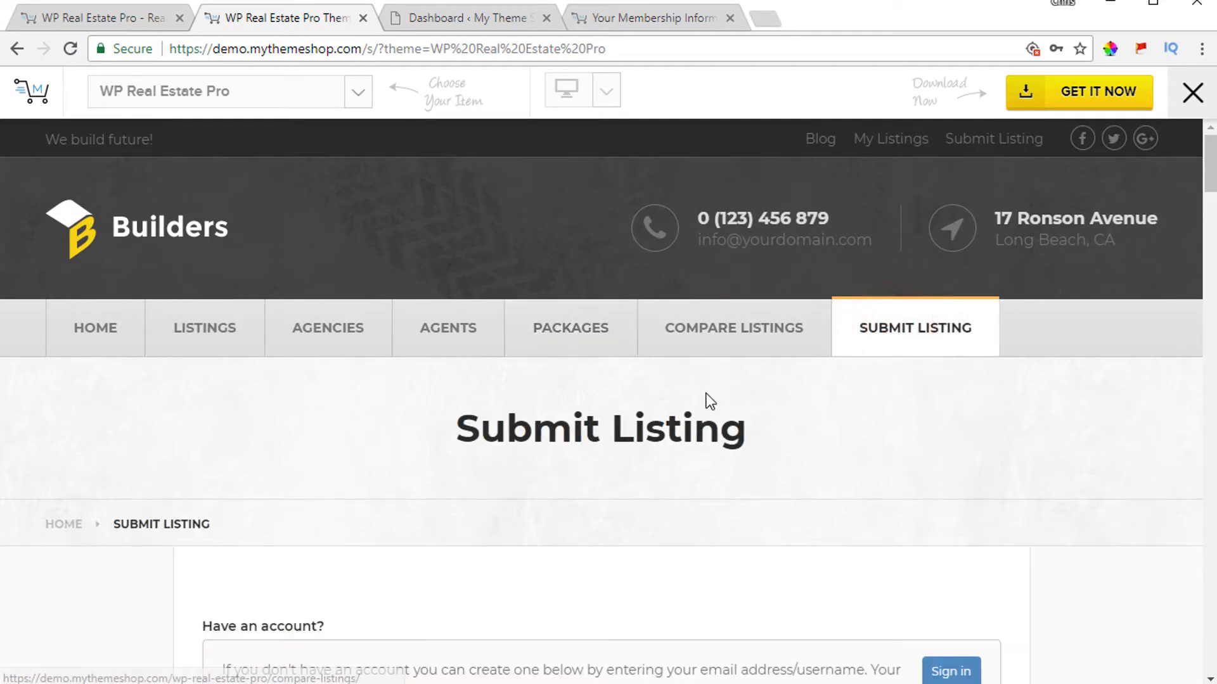
scroll(708, 400, down, 3)
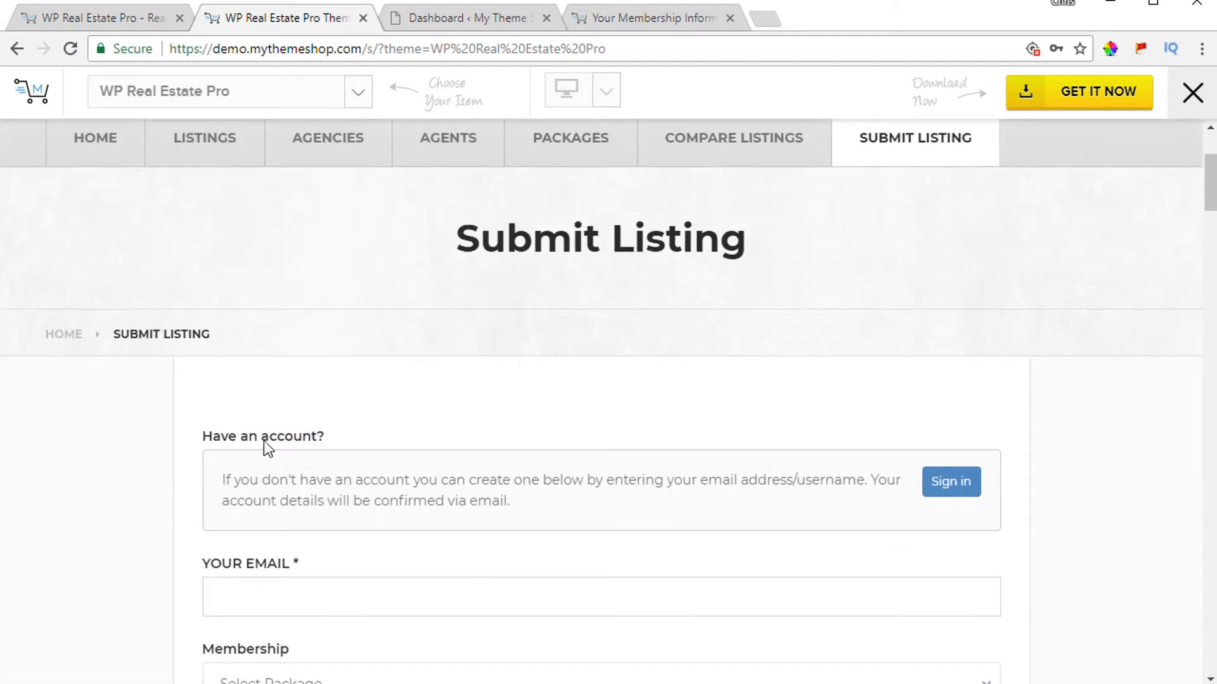
scroll(442, 458, down, 4)
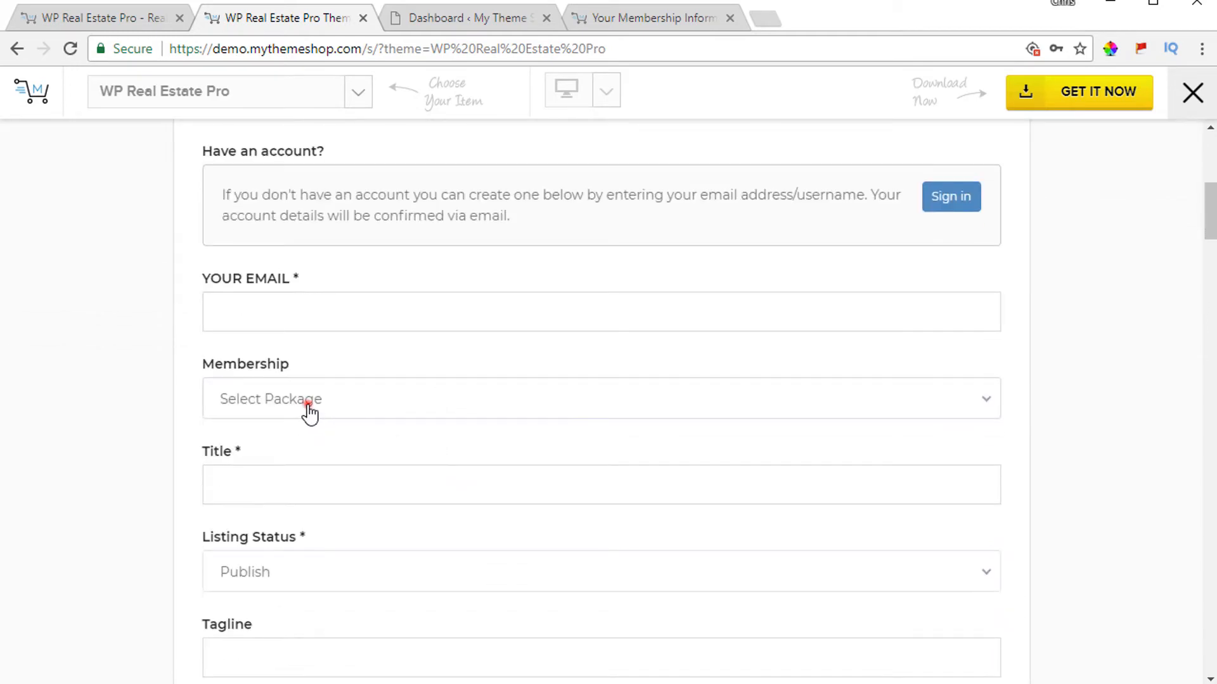
click(309, 412)
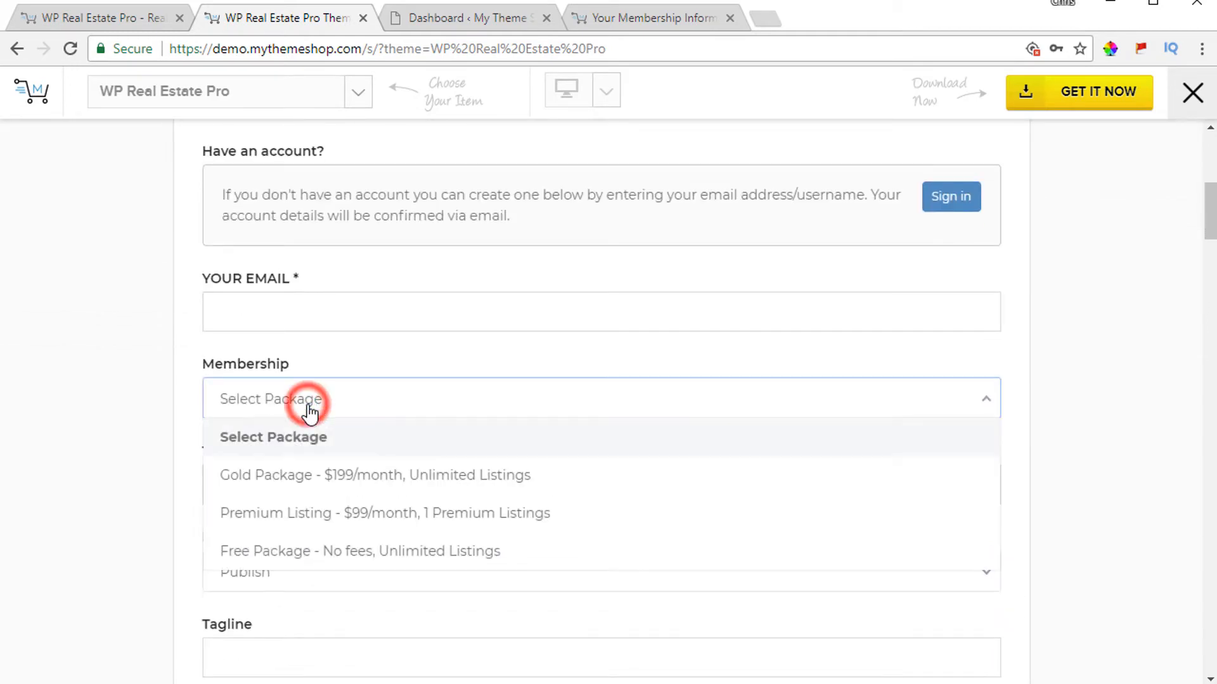
click(85, 477)
Review the submission form's title, status, description, price, type, purpose, bedroom and bathroom fields
scroll(306, 470, down, 3)
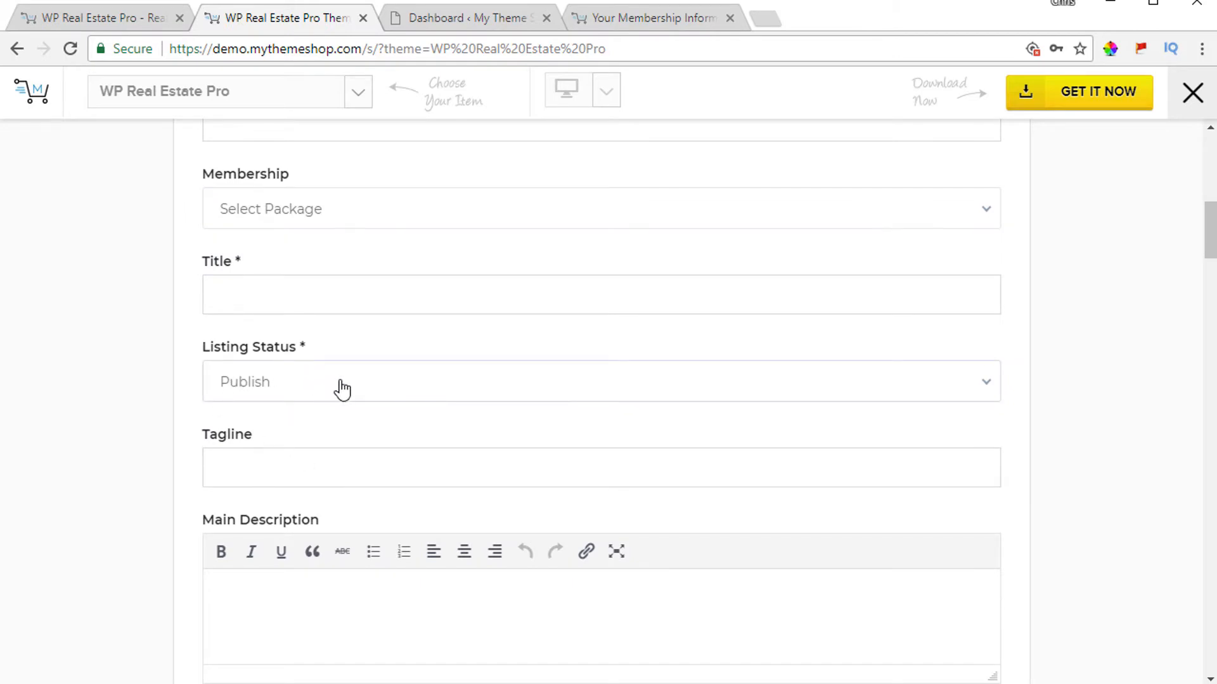
scroll(342, 388, down, 6)
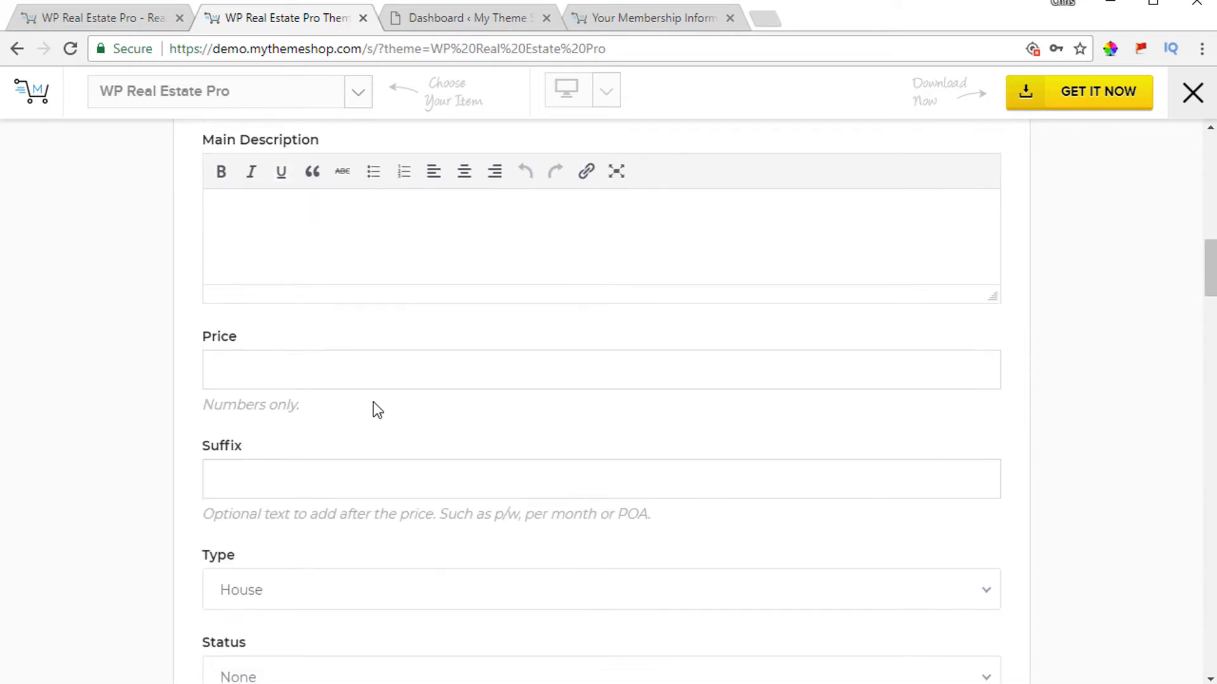
scroll(378, 410, down, 3)
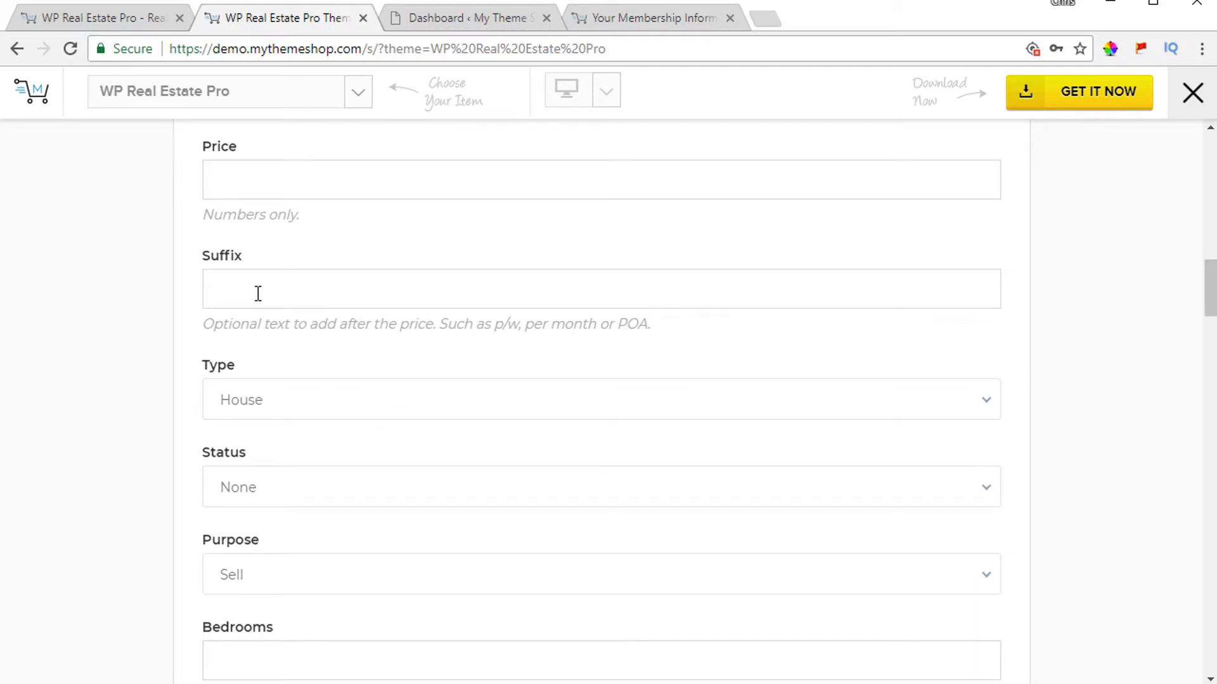
scroll(342, 500, down, 5)
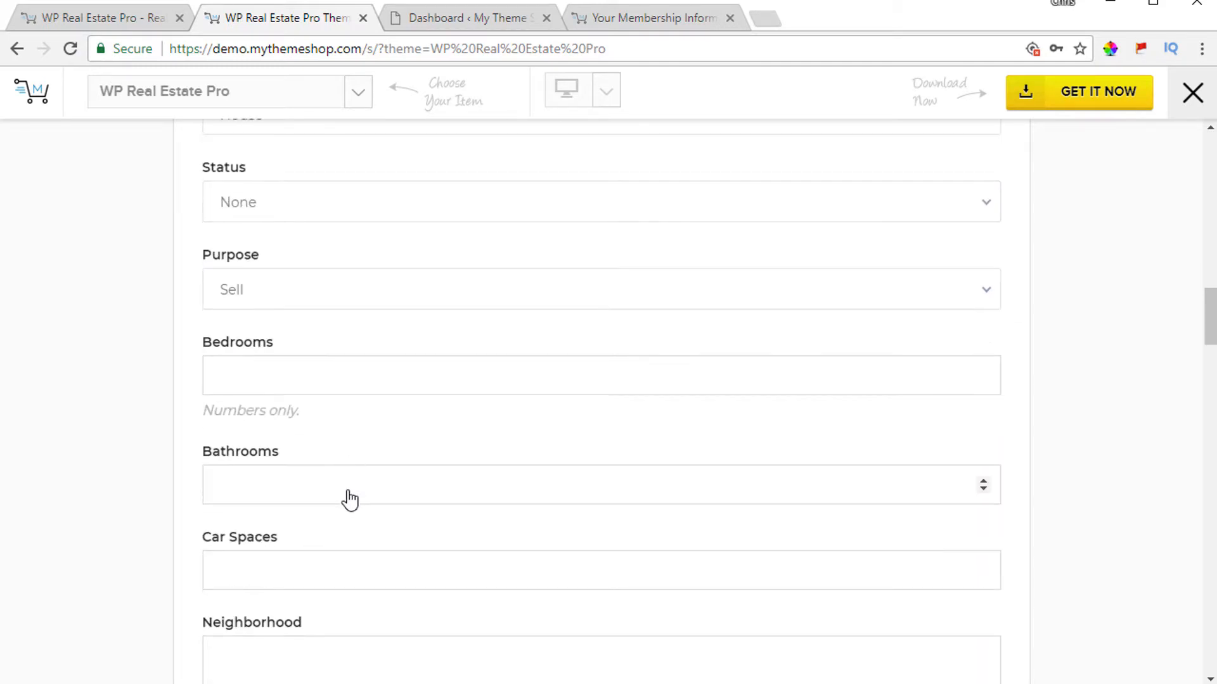
Go back to the Listings page and examine the bedroom, bathroom and car space details on the listing cards
scroll(279, 389, down, 10)
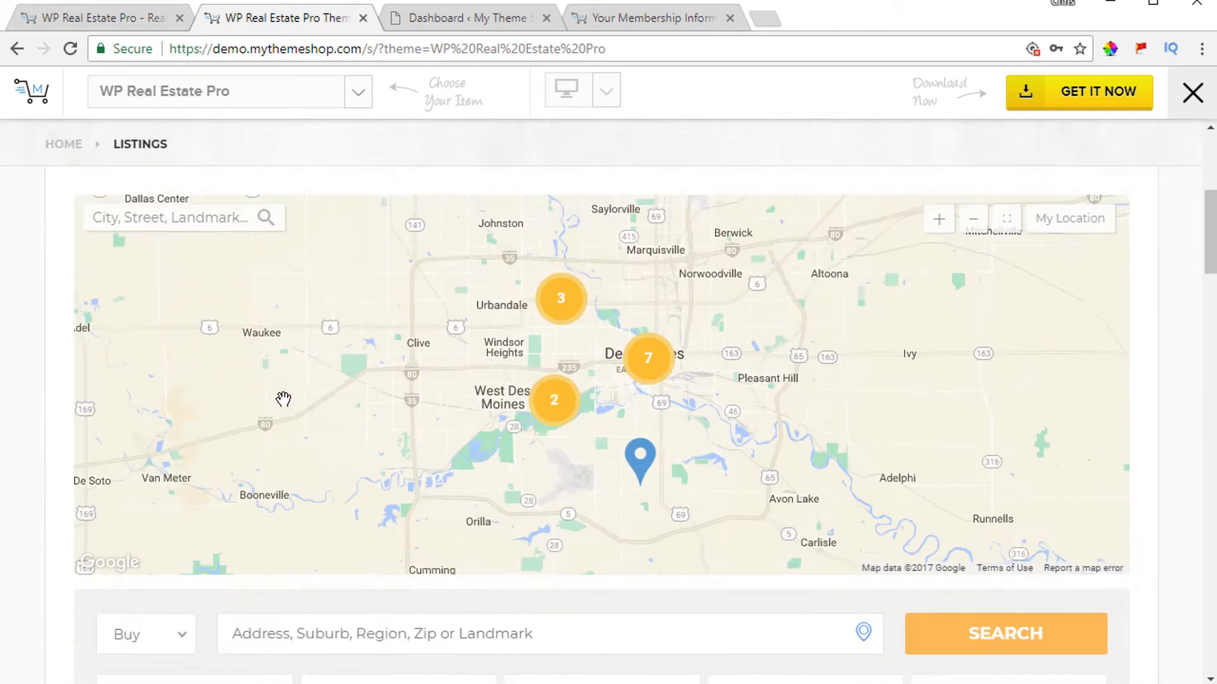
scroll(305, 431, down, 11)
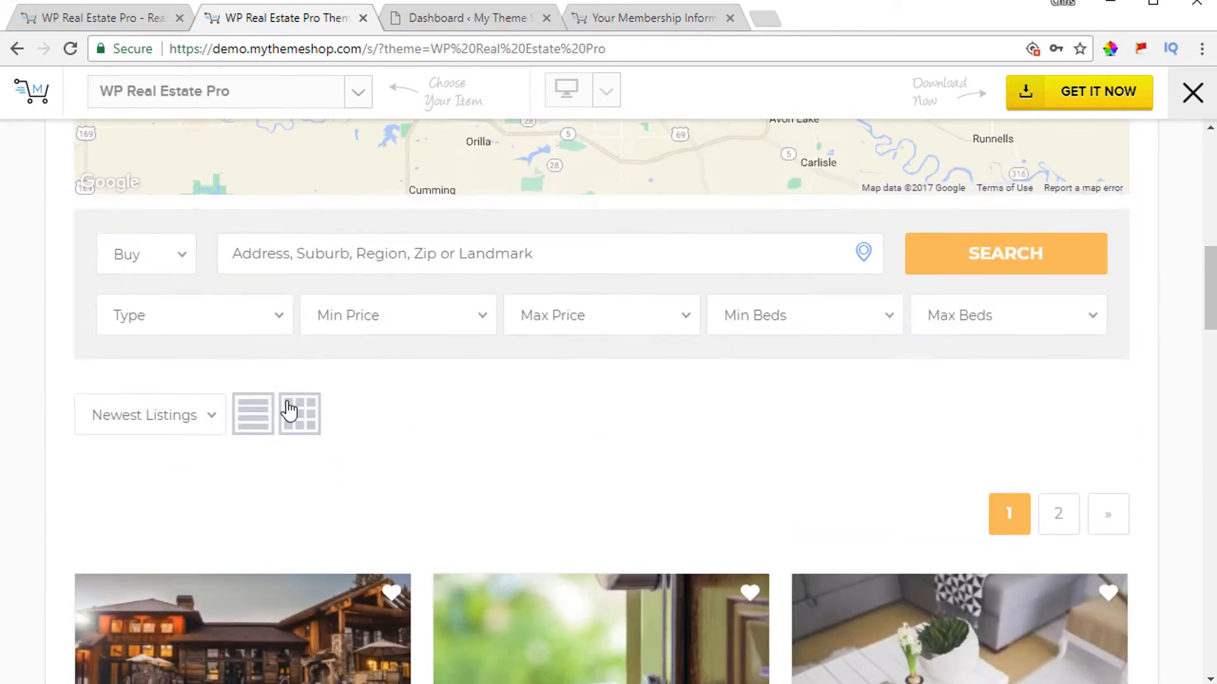
scroll(221, 535, down, 4)
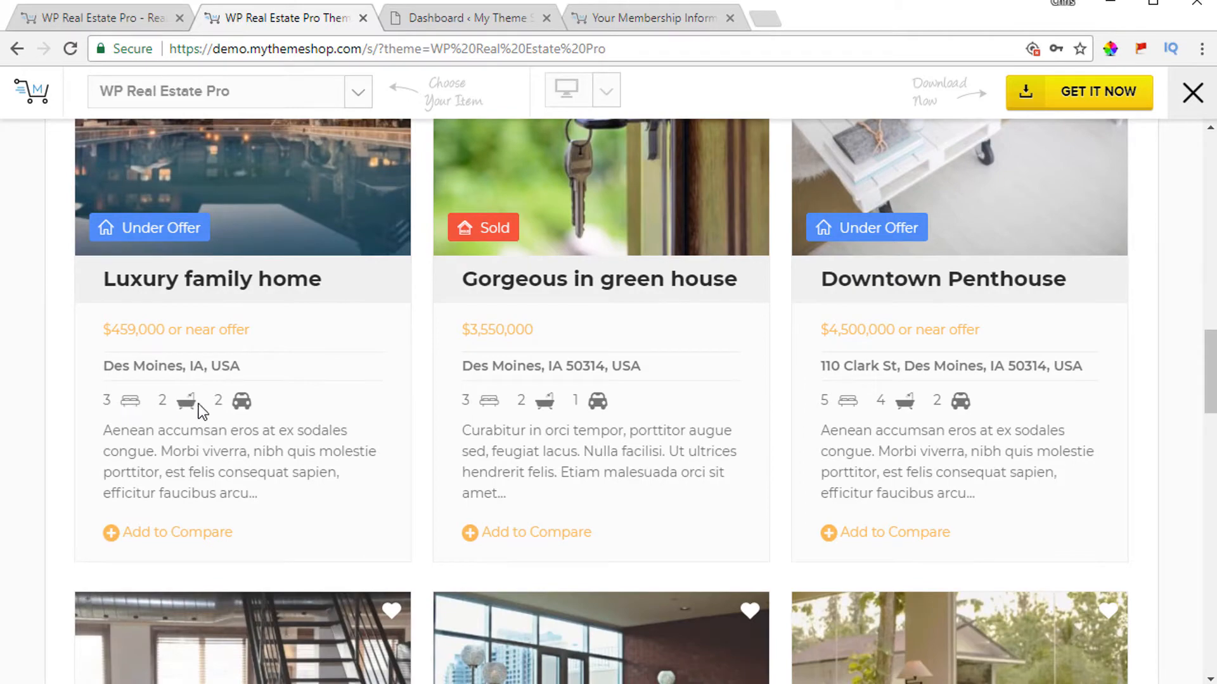
scroll(318, 436, up, 10)
scroll(318, 436, up, 6)
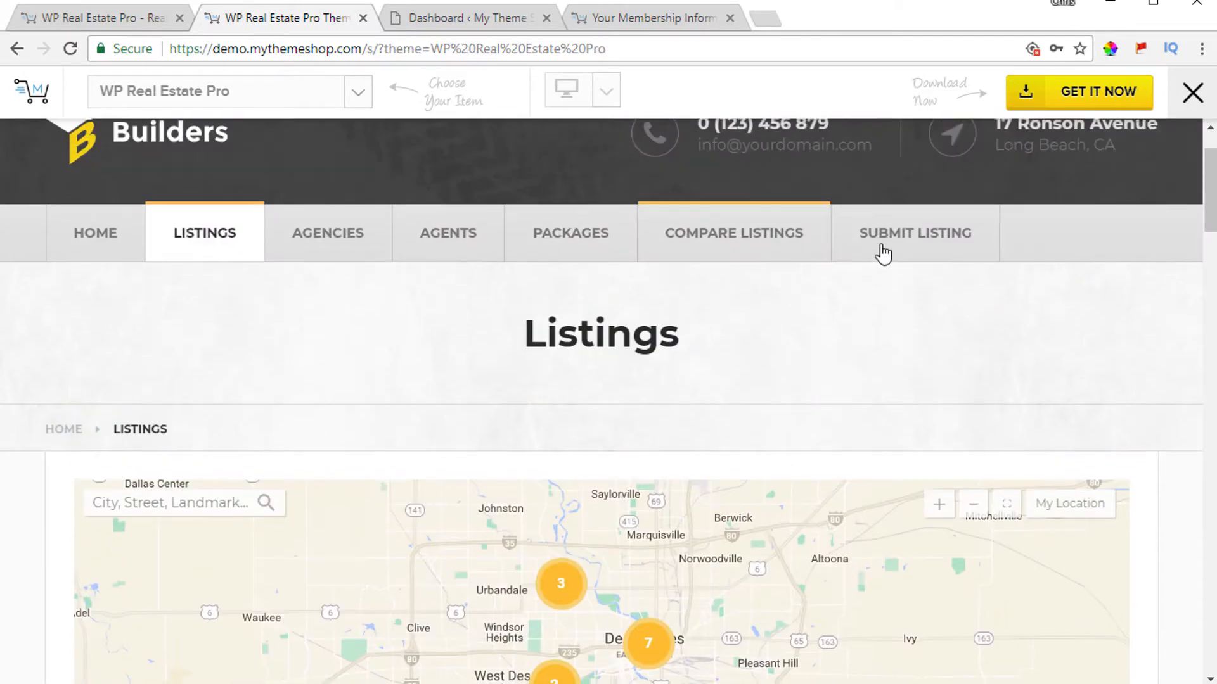
Reopen the Submit Listing page and review the remaining form fields, including neighborhood, features, image gallery, address and open times
click(922, 231)
scroll(505, 488, down, 15)
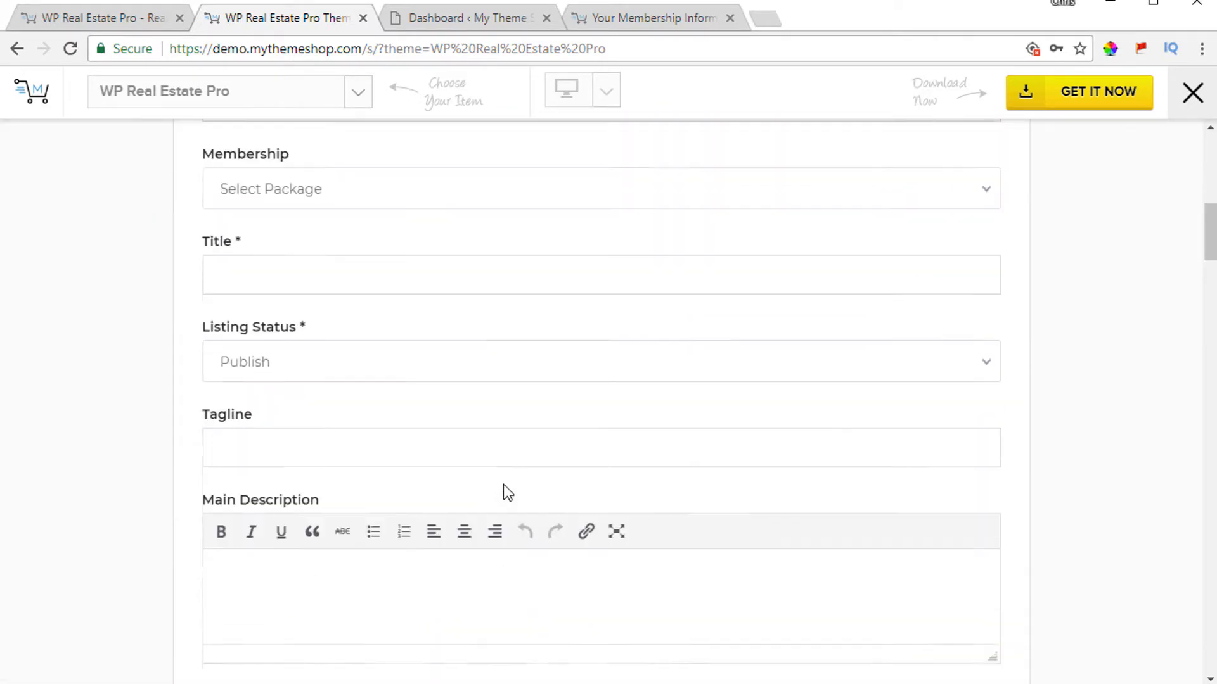
scroll(304, 485, down, 3)
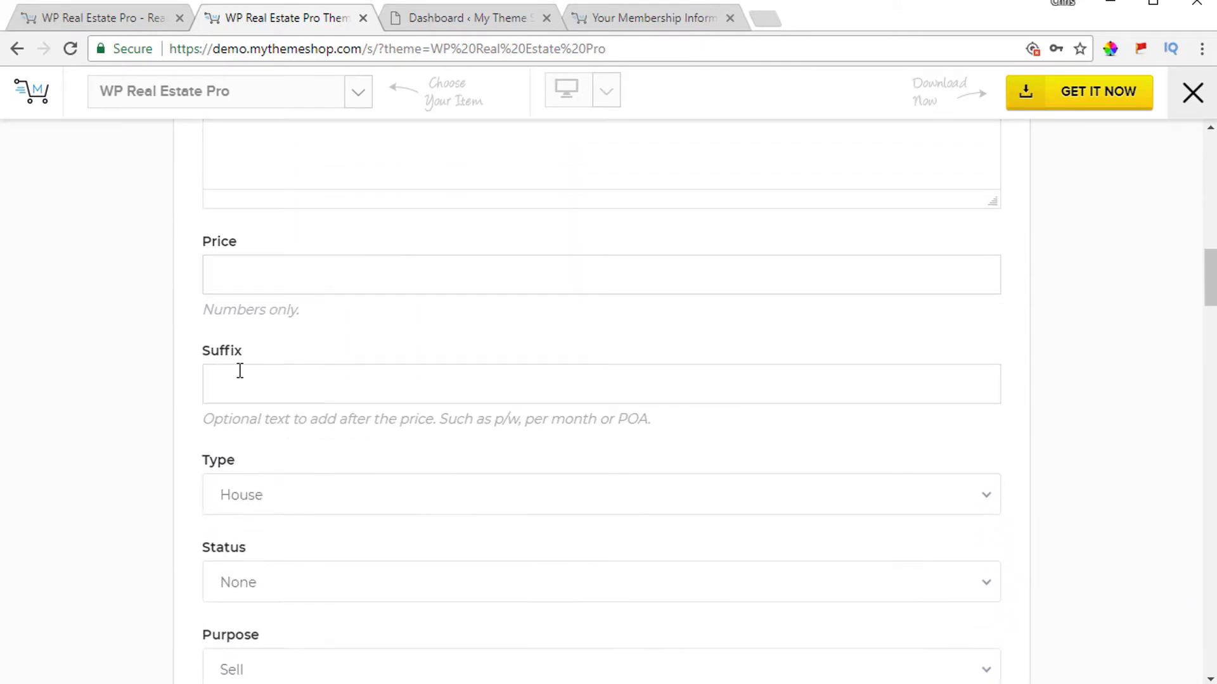
scroll(271, 507, down, 5)
scroll(286, 509, down, 9)
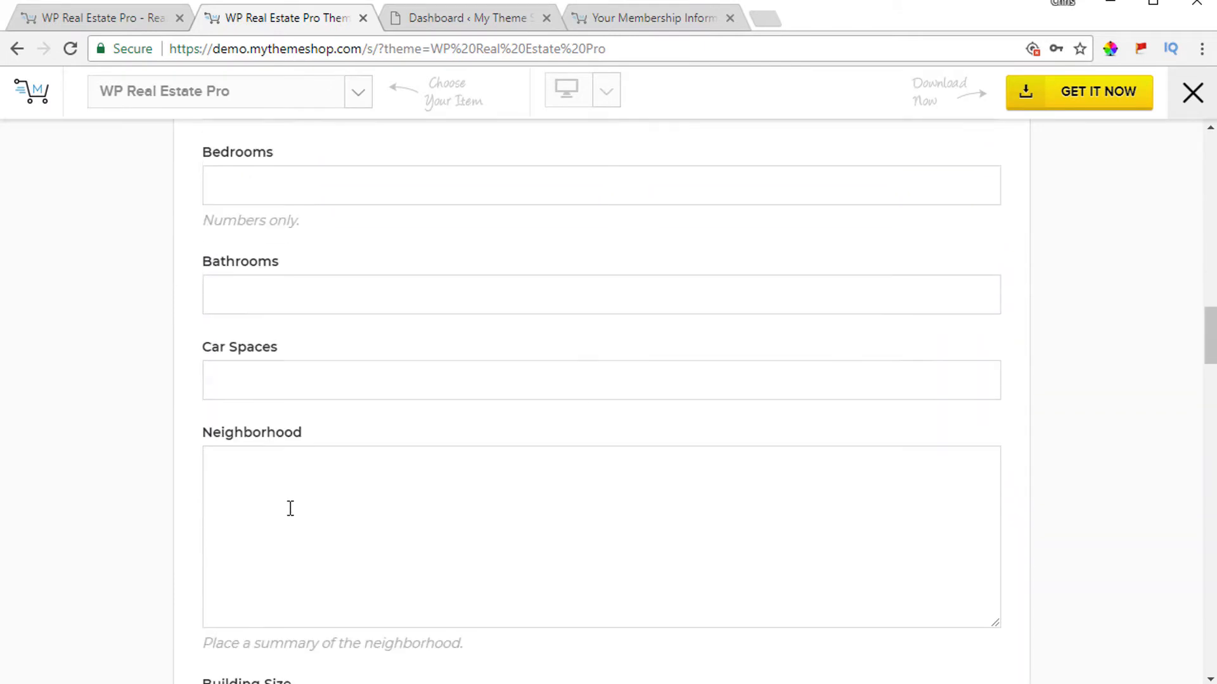
scroll(294, 510, down, 10)
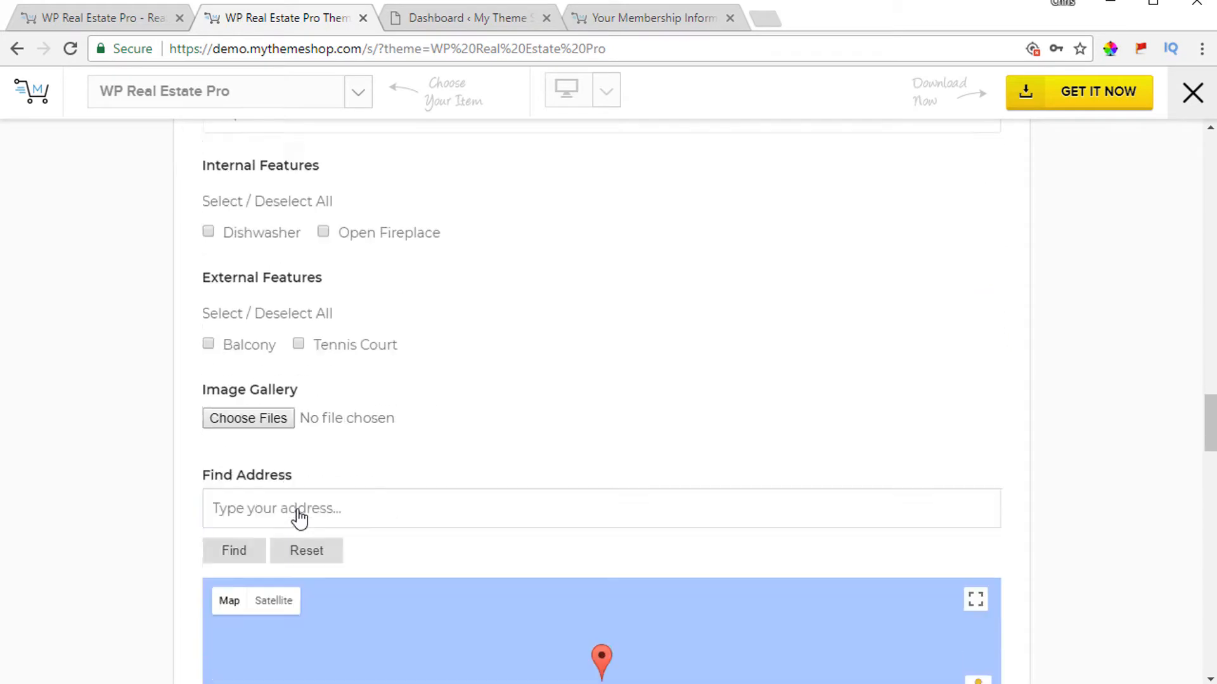
scroll(462, 455, down, 20)
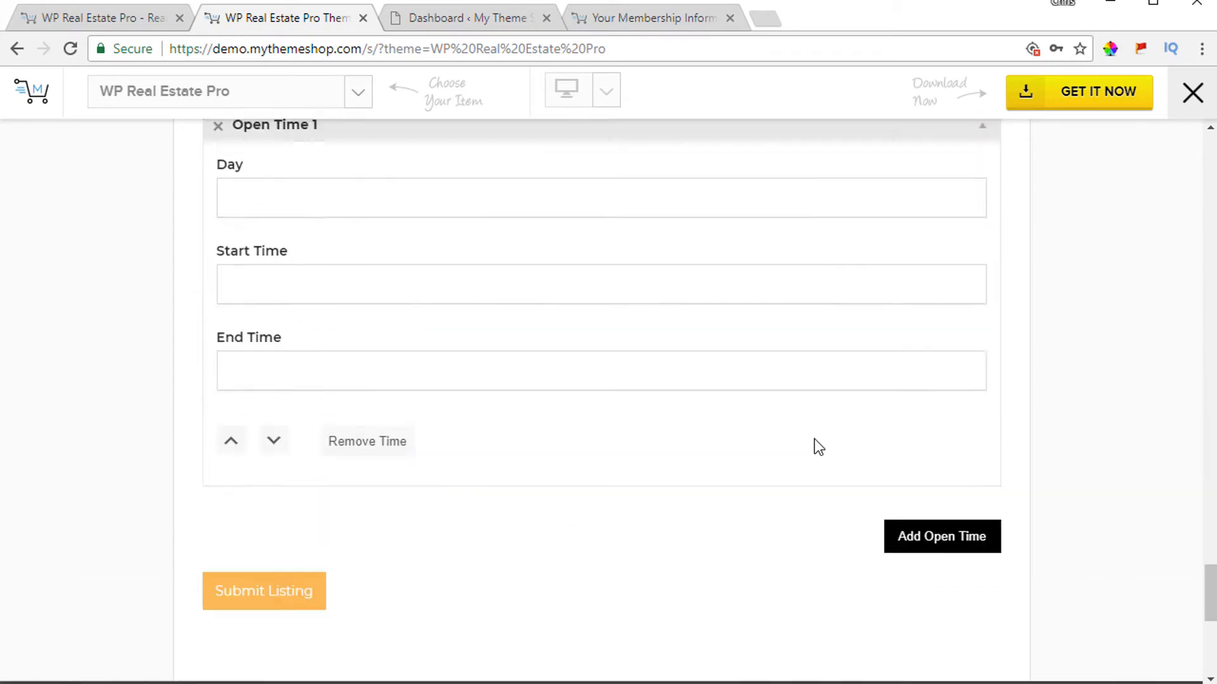
scroll(815, 443, up, 18)
scroll(813, 439, up, 20)
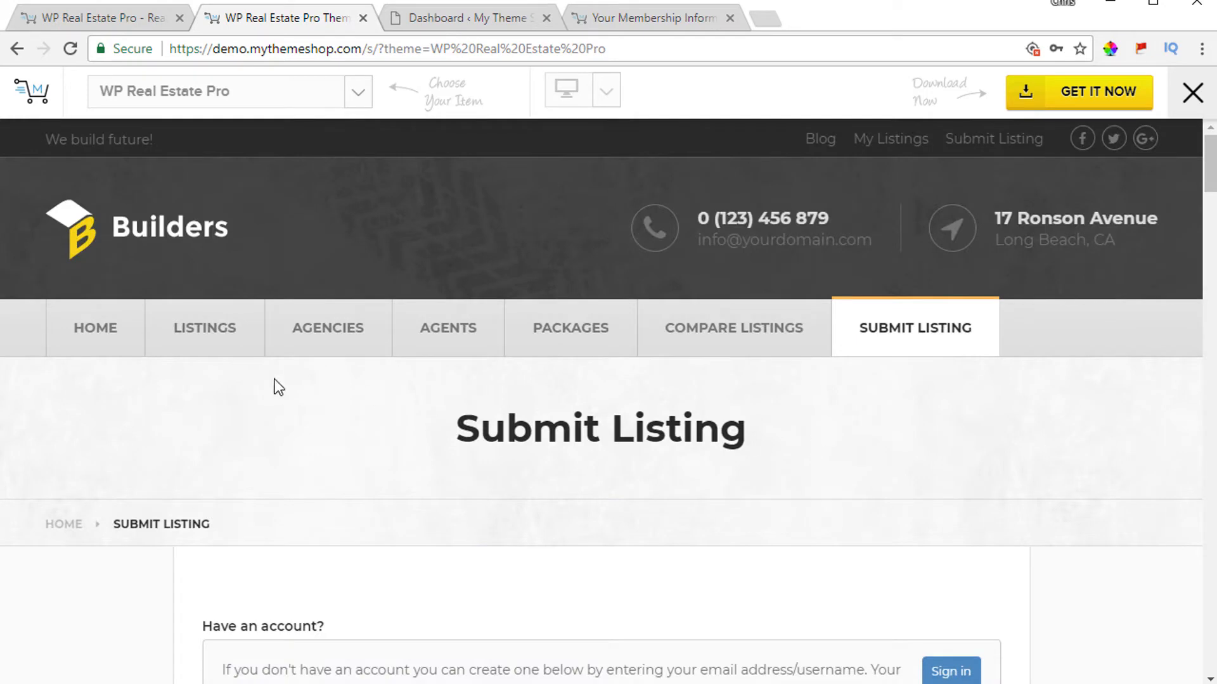
Open the demo's home page and look over its map, search filters and listing cards
click(108, 333)
scroll(734, 499, down, 5)
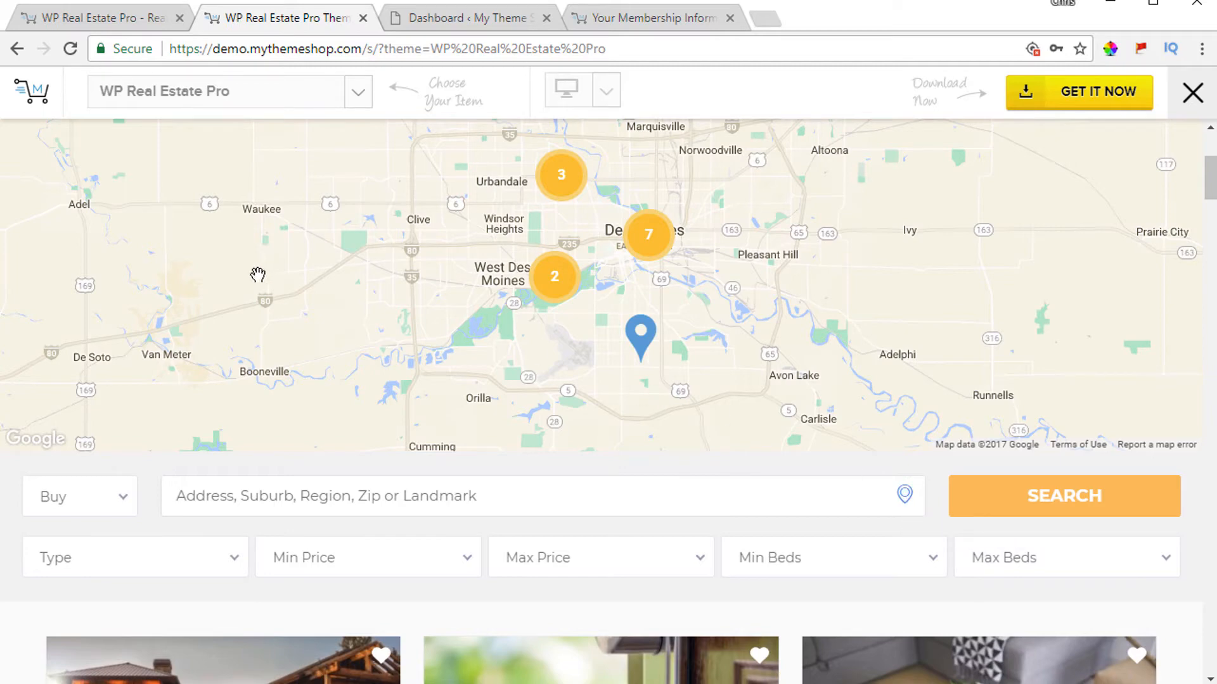
scroll(374, 288, down, 1)
scroll(374, 294, down, 6)
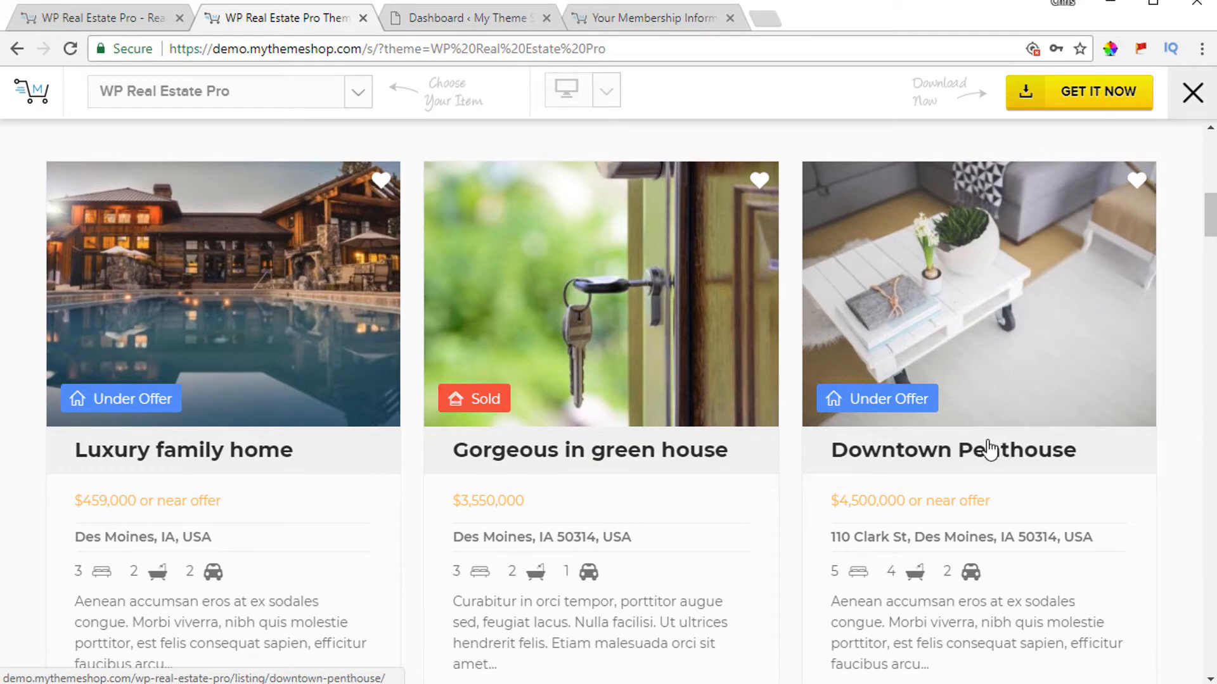
scroll(443, 450, down, 3)
scroll(545, 441, up, 14)
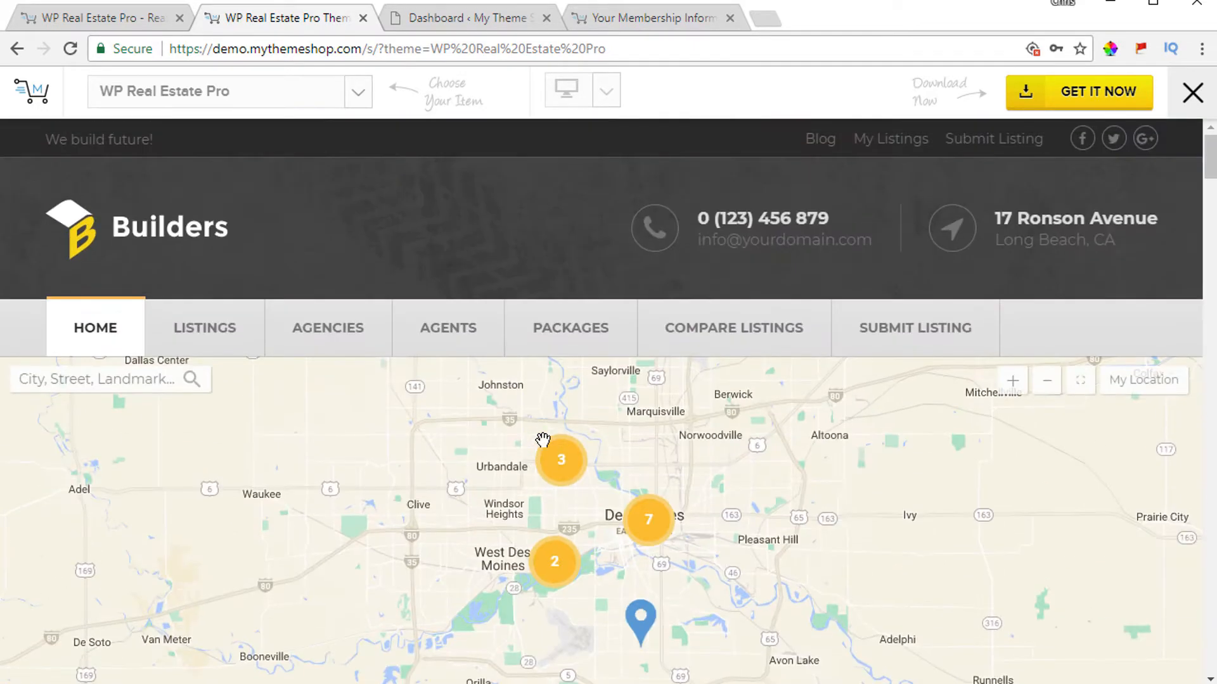
Revisit the plugin's product page, and expand WP Real Estate Pro's download and installation instructions in the membership area
click(86, 19)
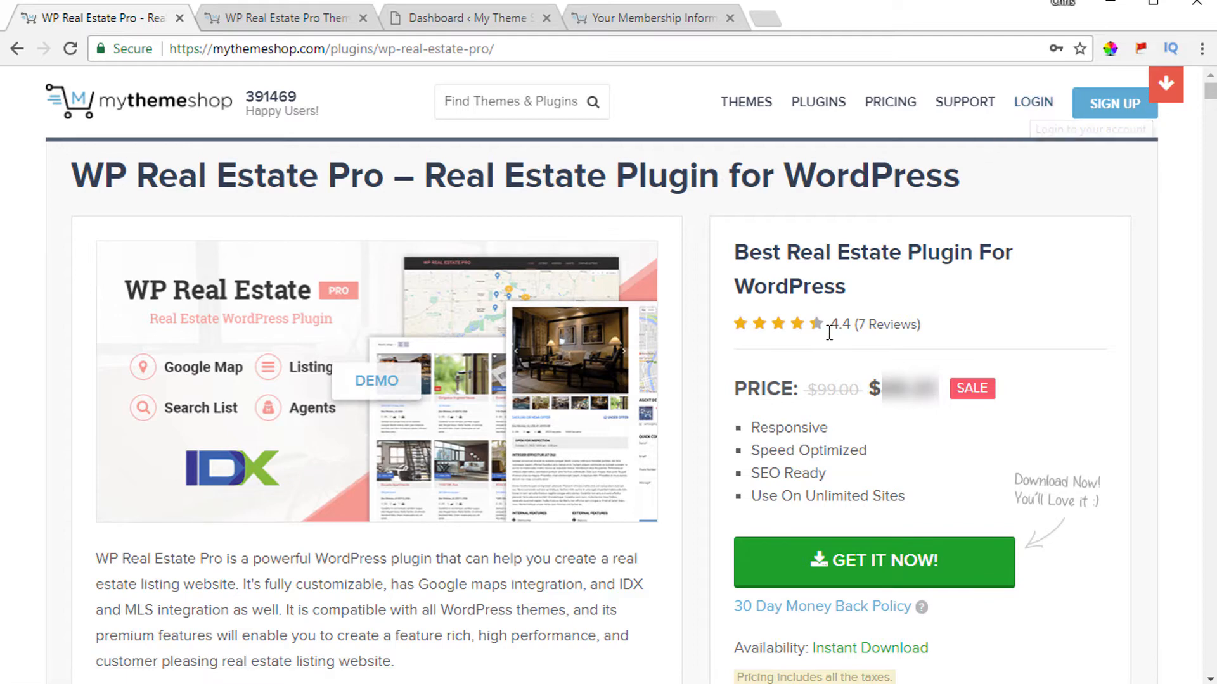
click(261, 21)
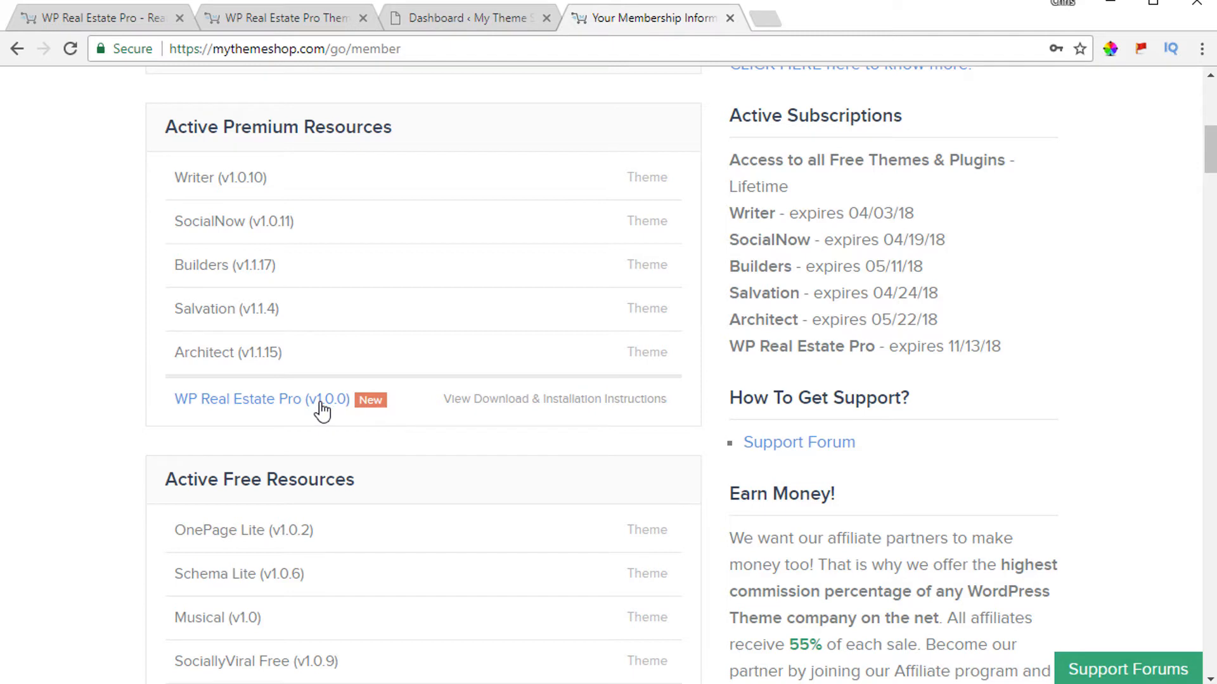
click(280, 399)
scroll(342, 409, down, 1)
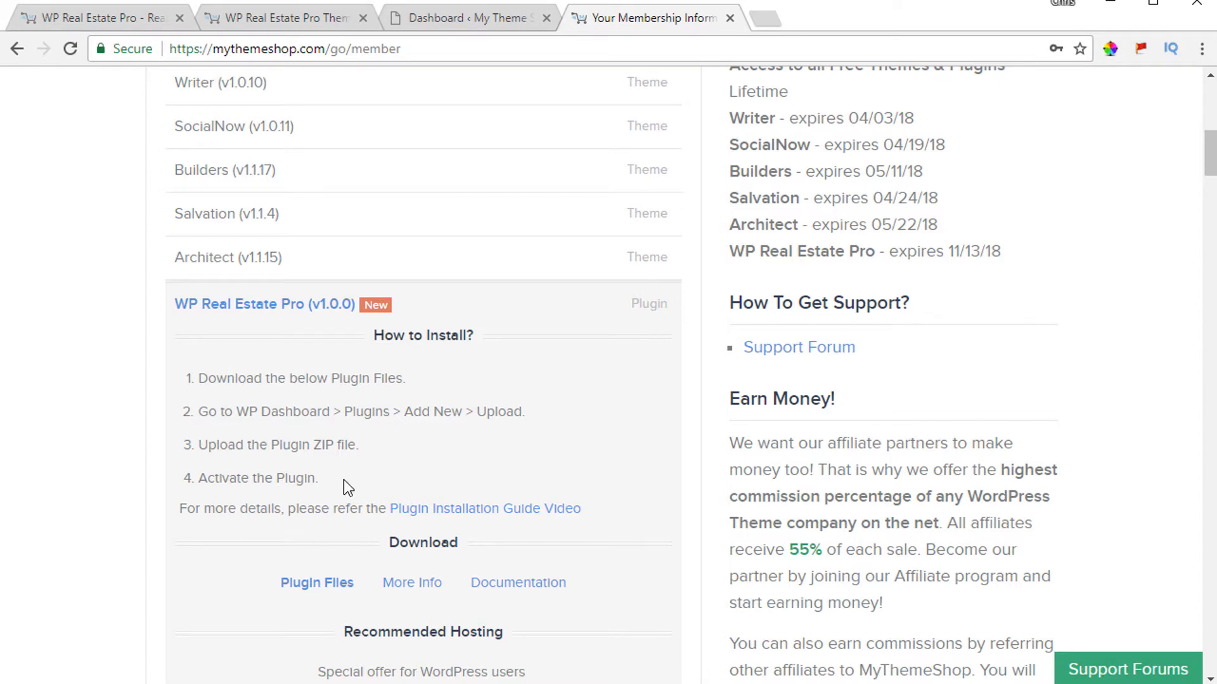
scroll(343, 481, down, 2)
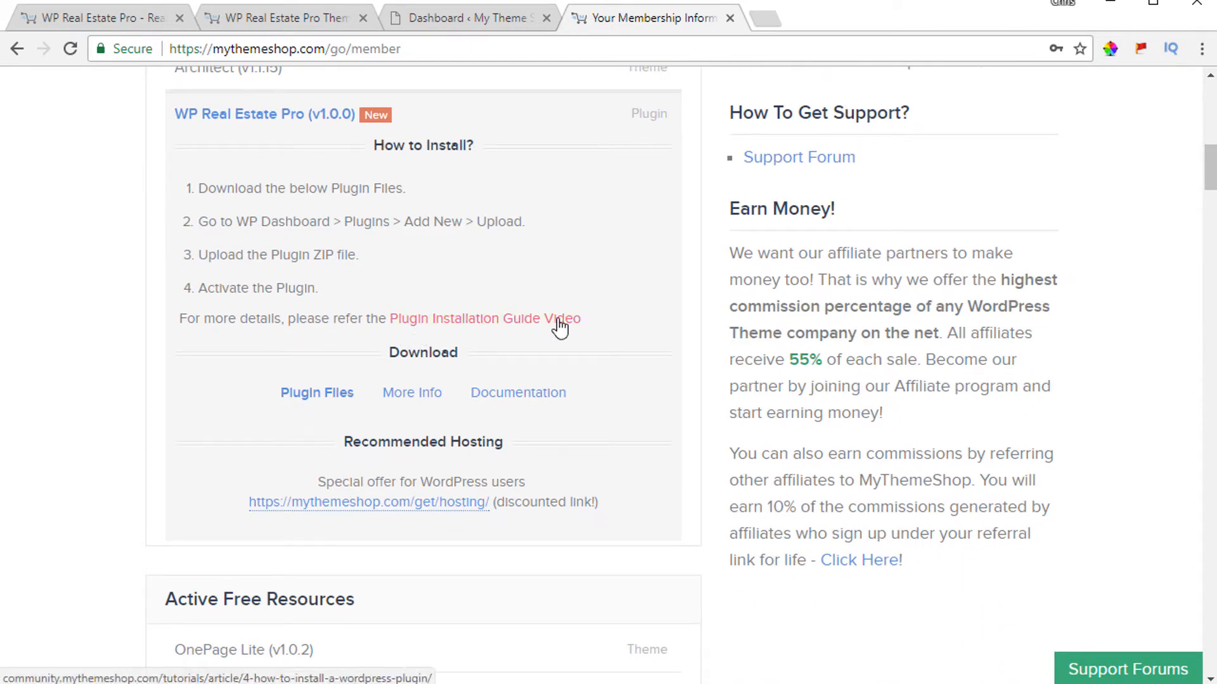
Download the WP Real Estate Pro plugin files and close the membership page
click(307, 394)
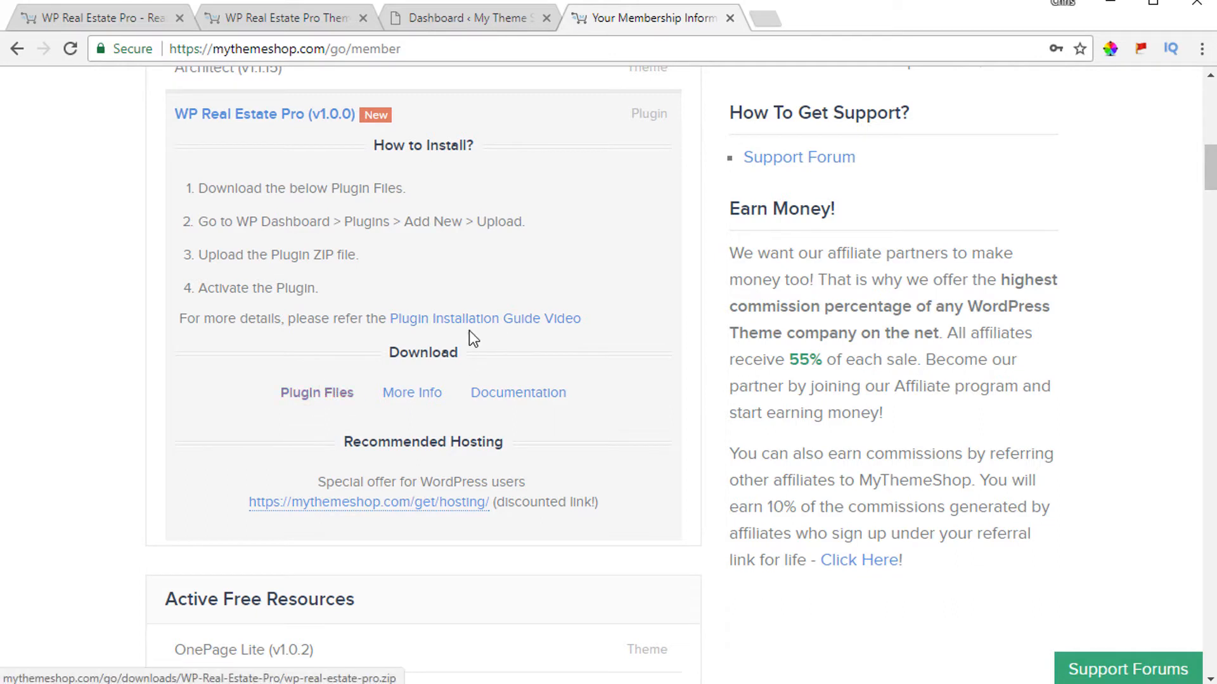
click(307, 396)
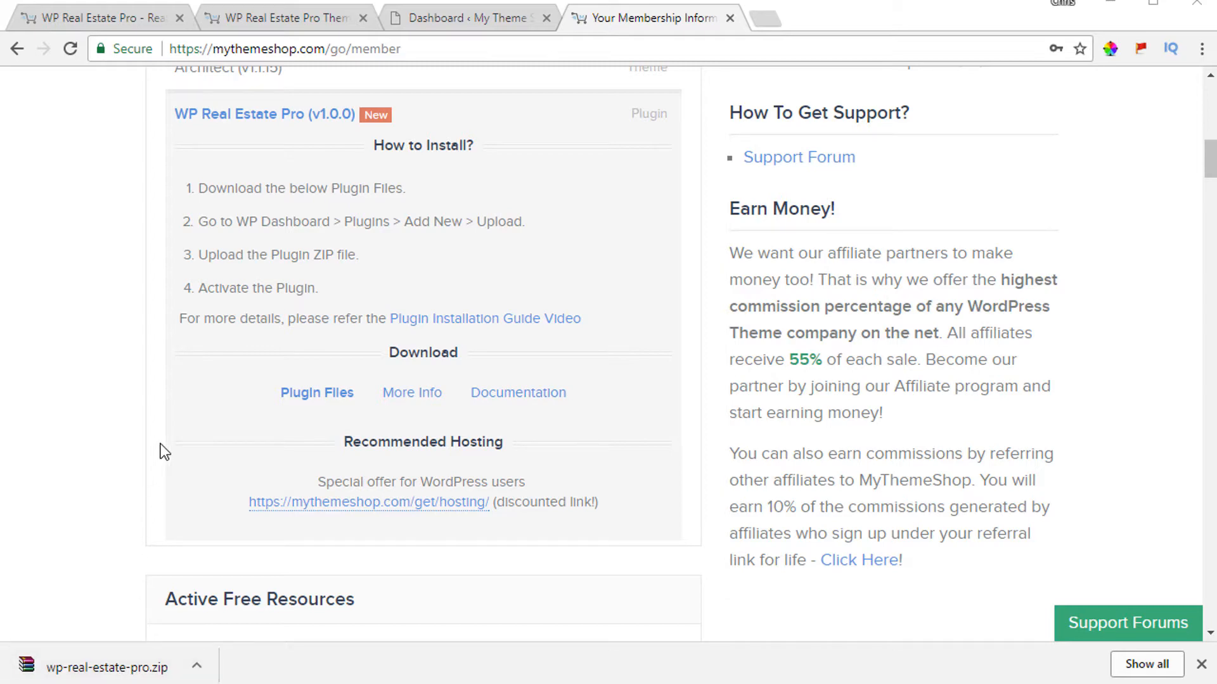
key(ctrl+w)
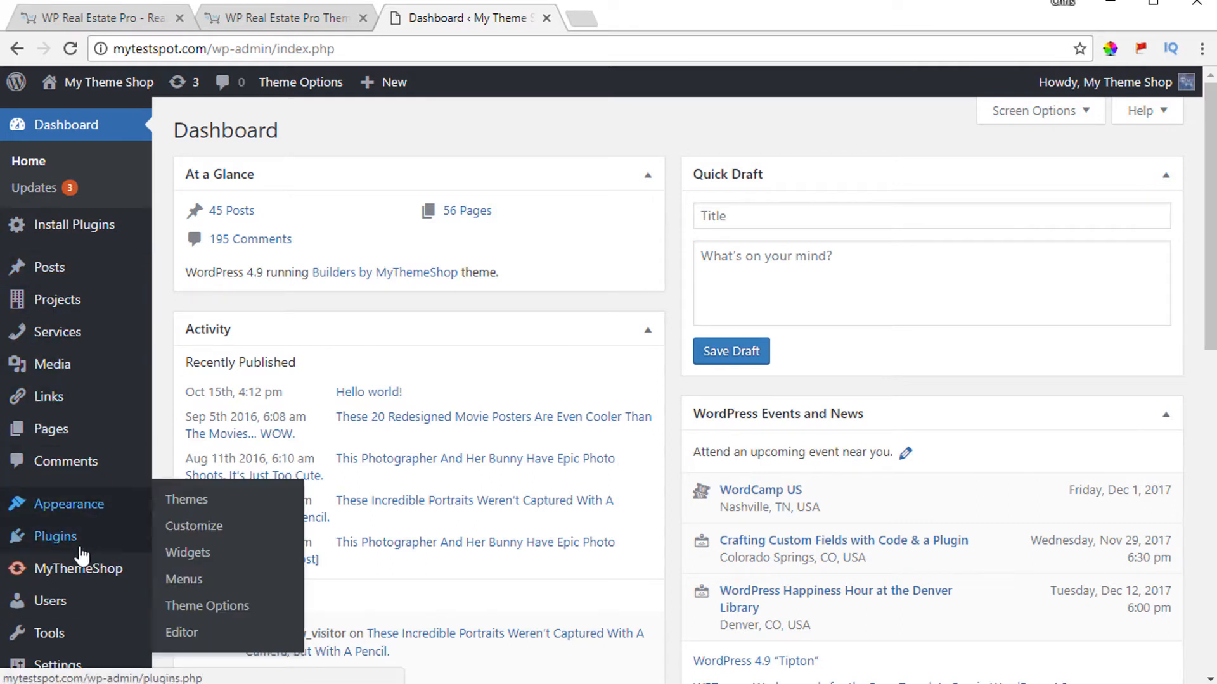
Install the plugin in WordPress by uploading wp-real-estate-pro.zip, and activate it
mouse_move(76, 552)
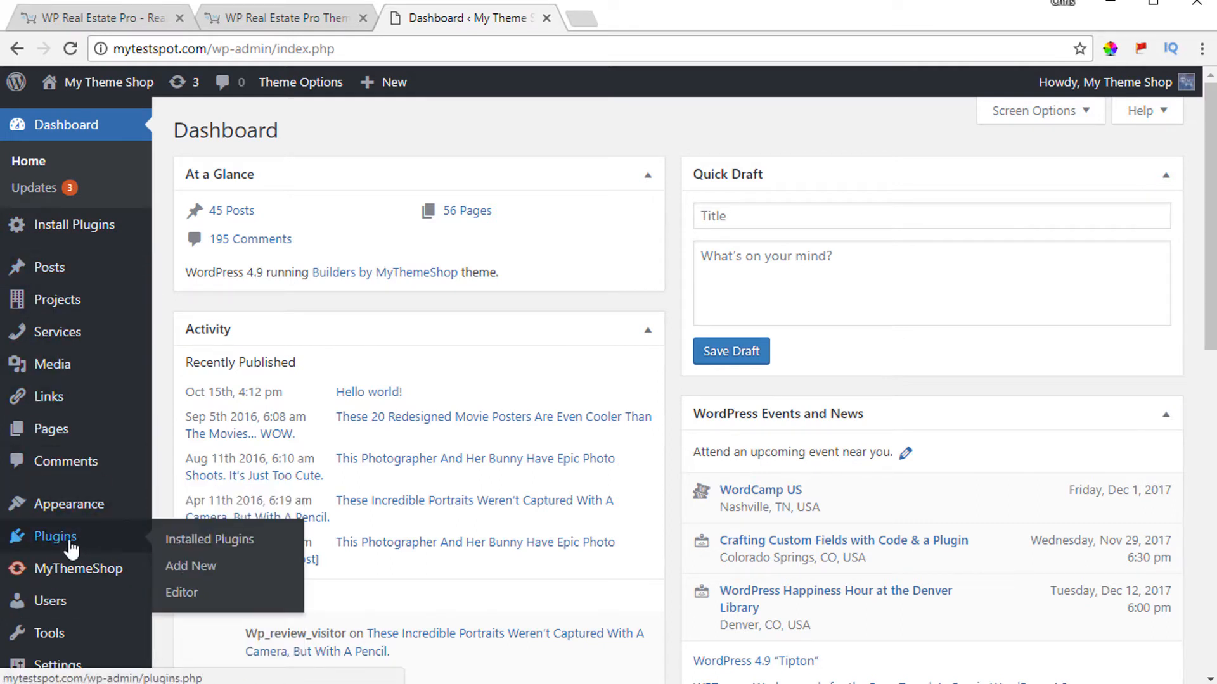
click(200, 566)
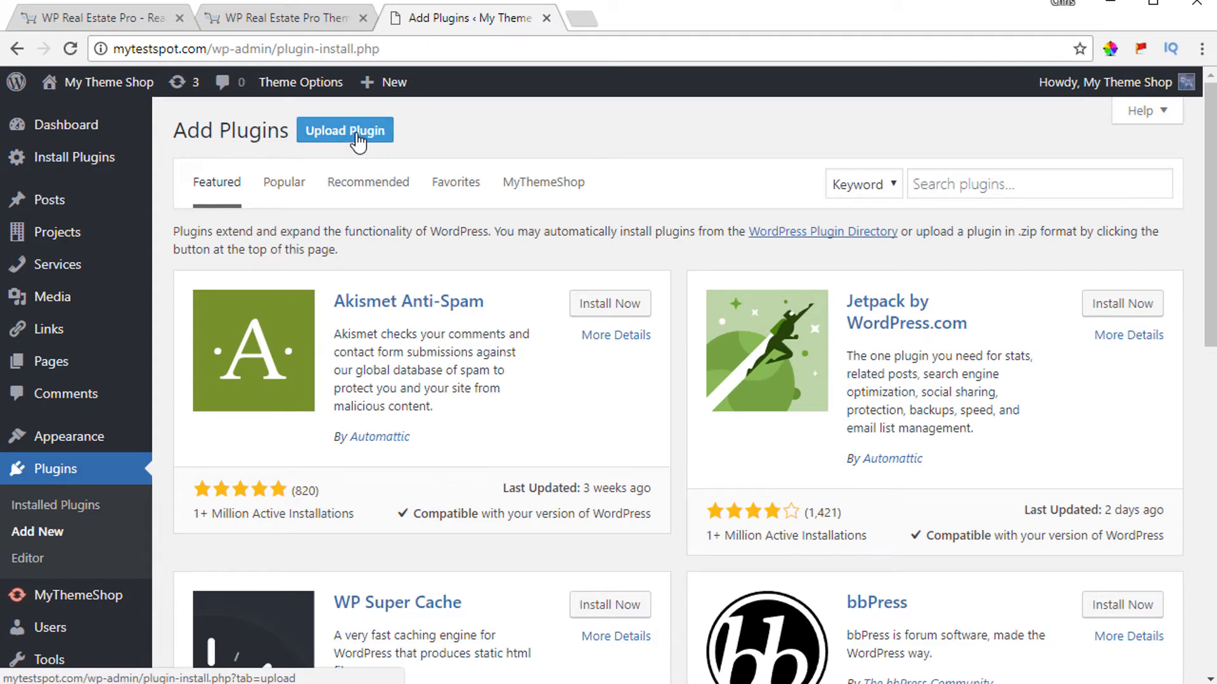
click(358, 141)
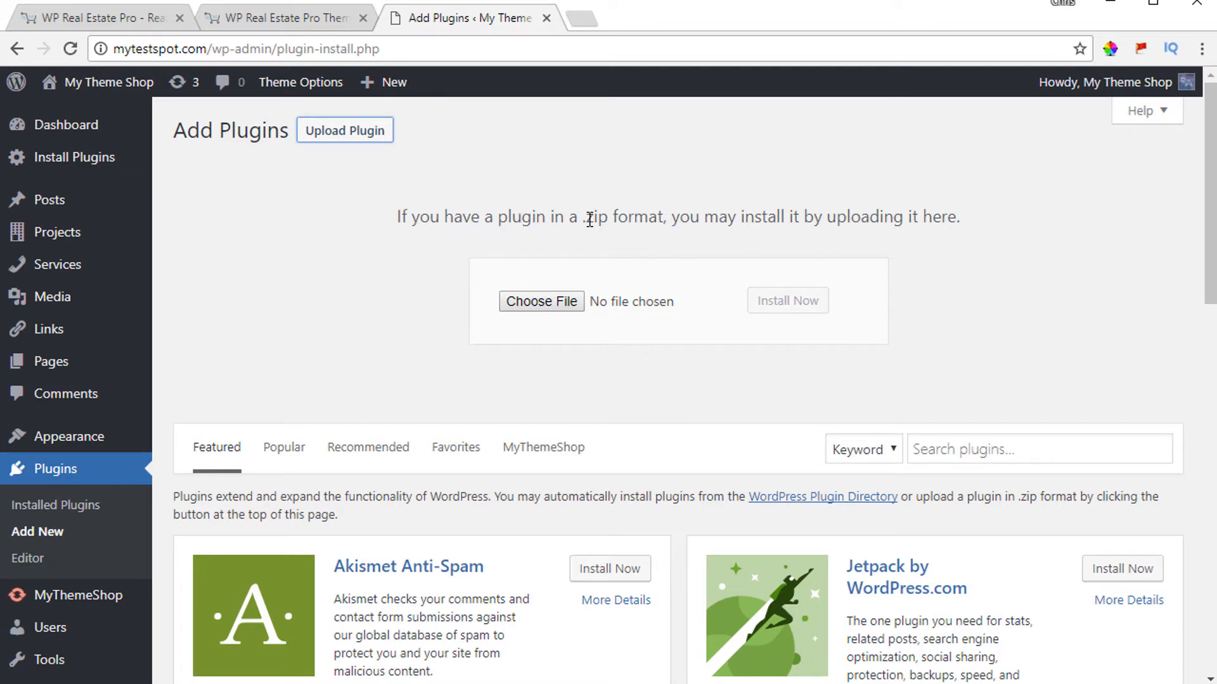
click(538, 303)
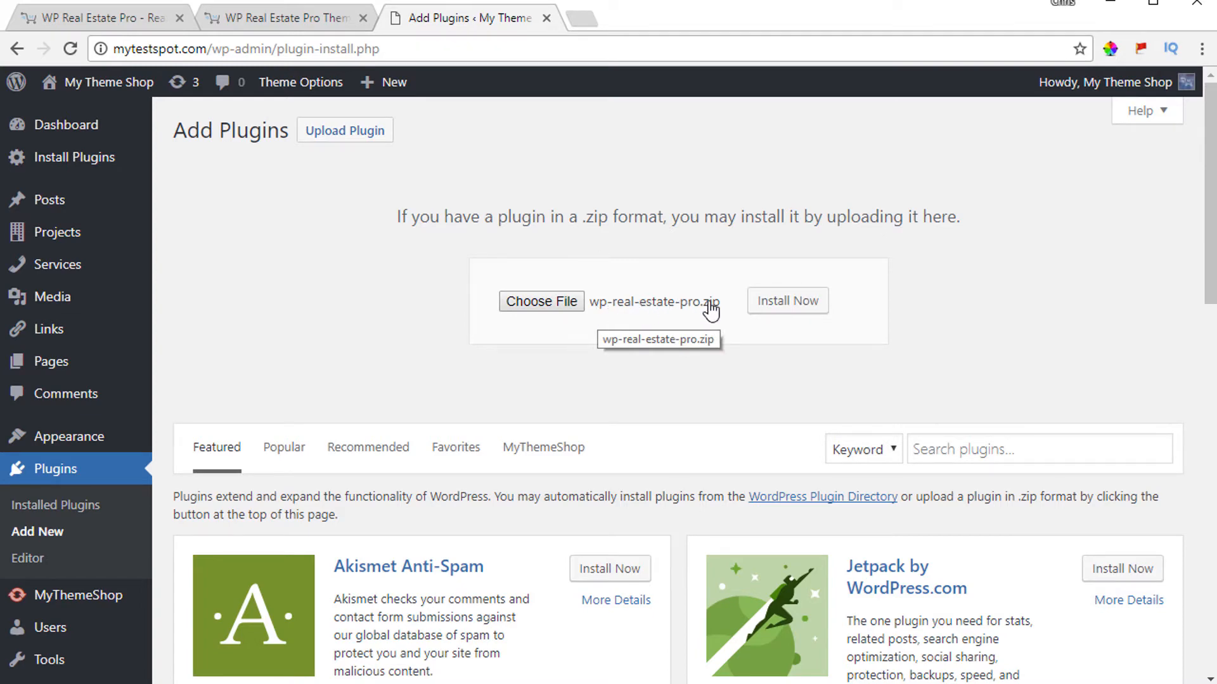
click(798, 305)
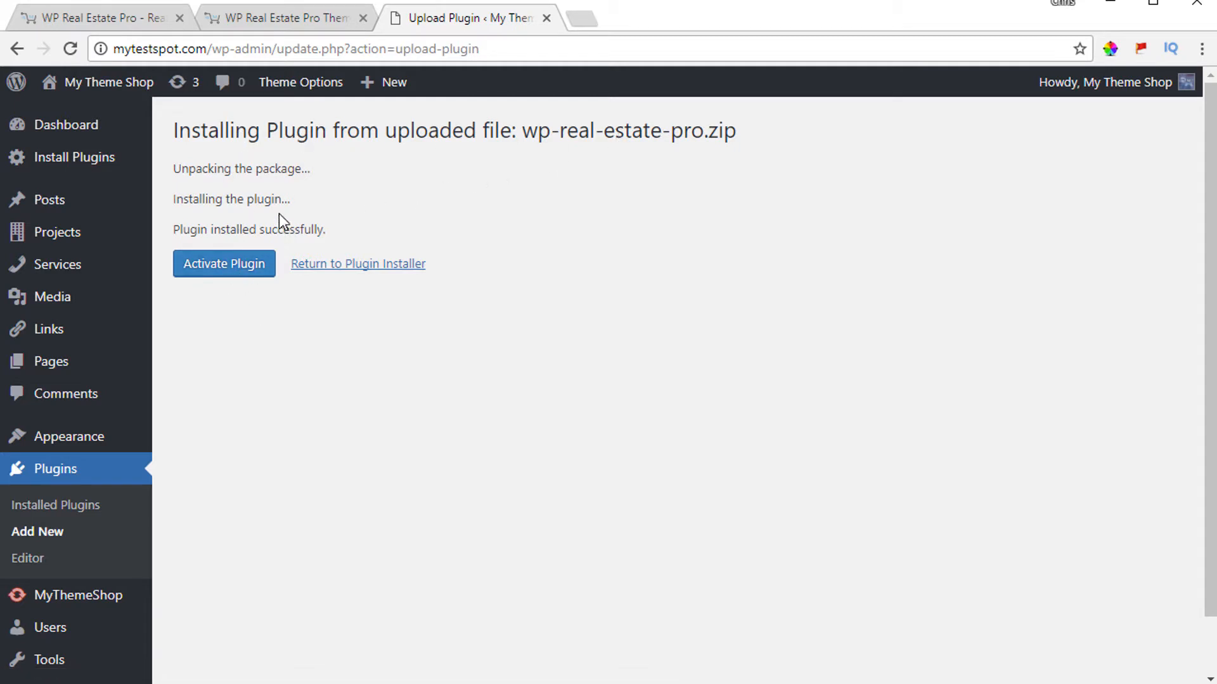
click(233, 274)
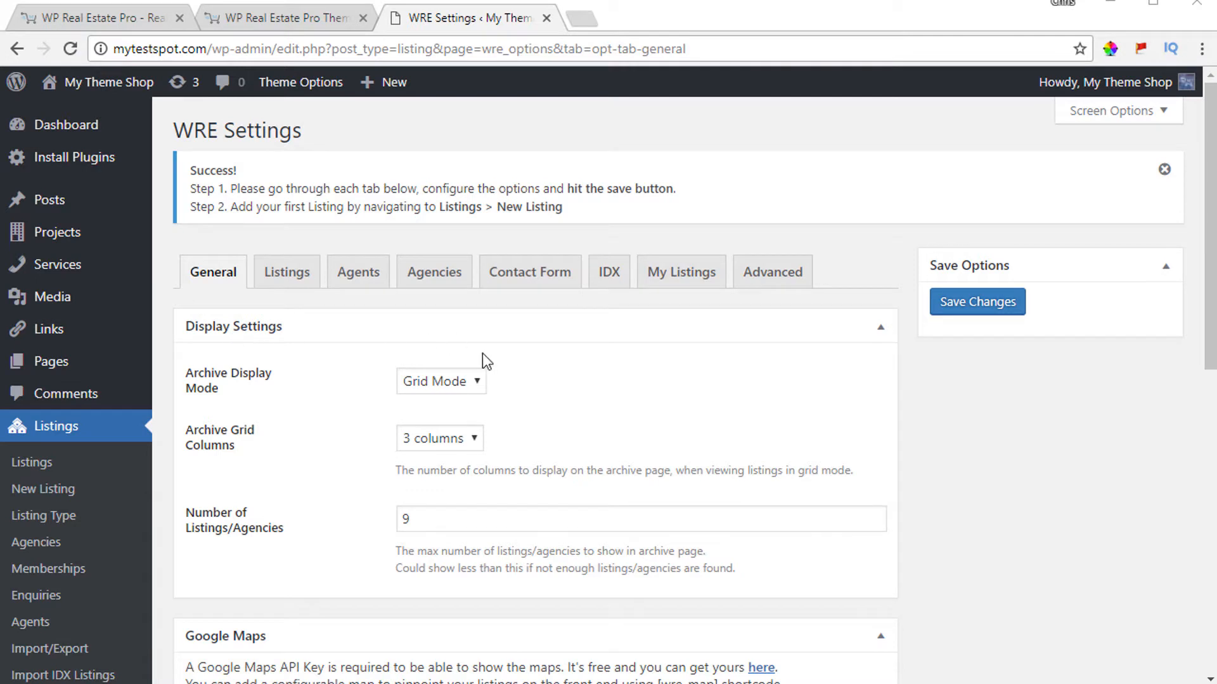
Set the Archive Display Mode to Grid Mode in the general display settings
scroll(634, 371, down, 2)
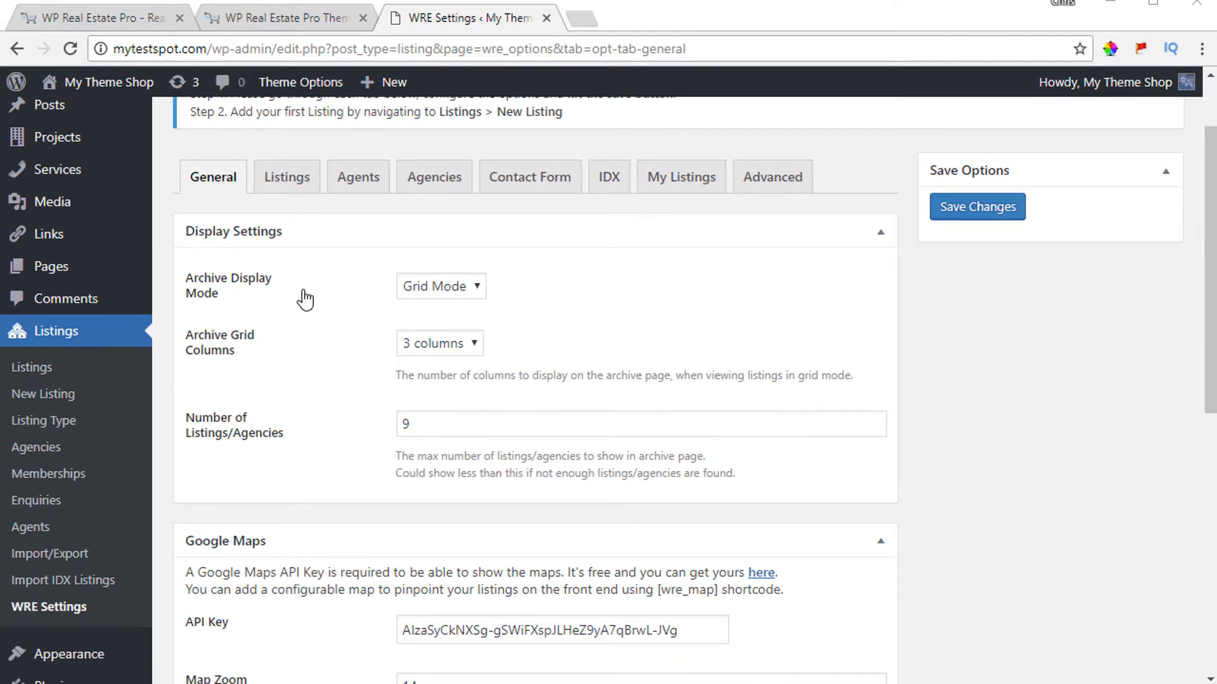
click(417, 288)
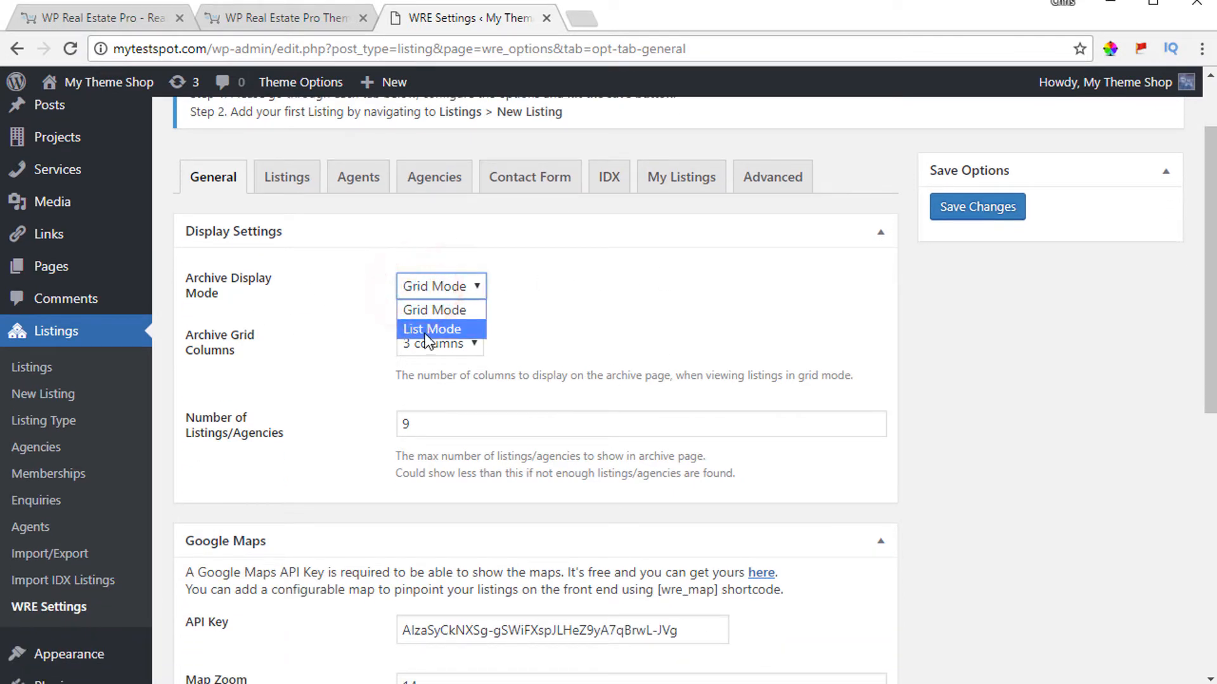
click(430, 310)
Open the demo's Listings page, look over the listing cards in grid layout, and view them in list layout
click(257, 18)
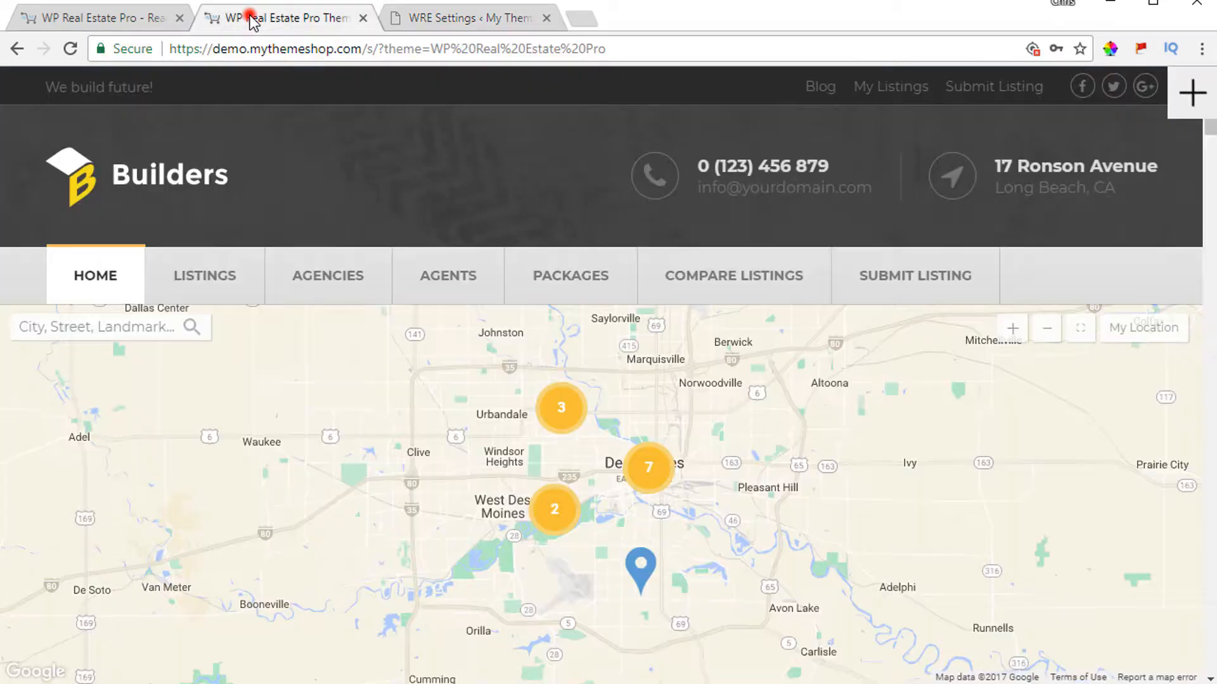
click(203, 290)
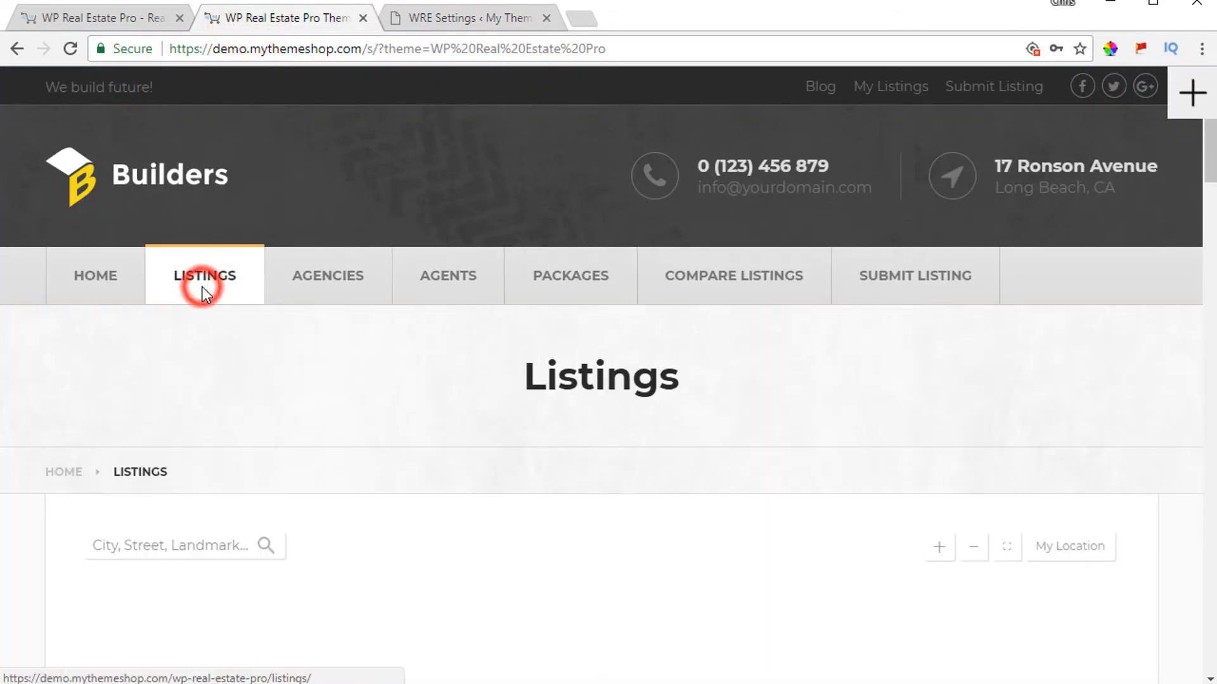
scroll(294, 274, down, 12)
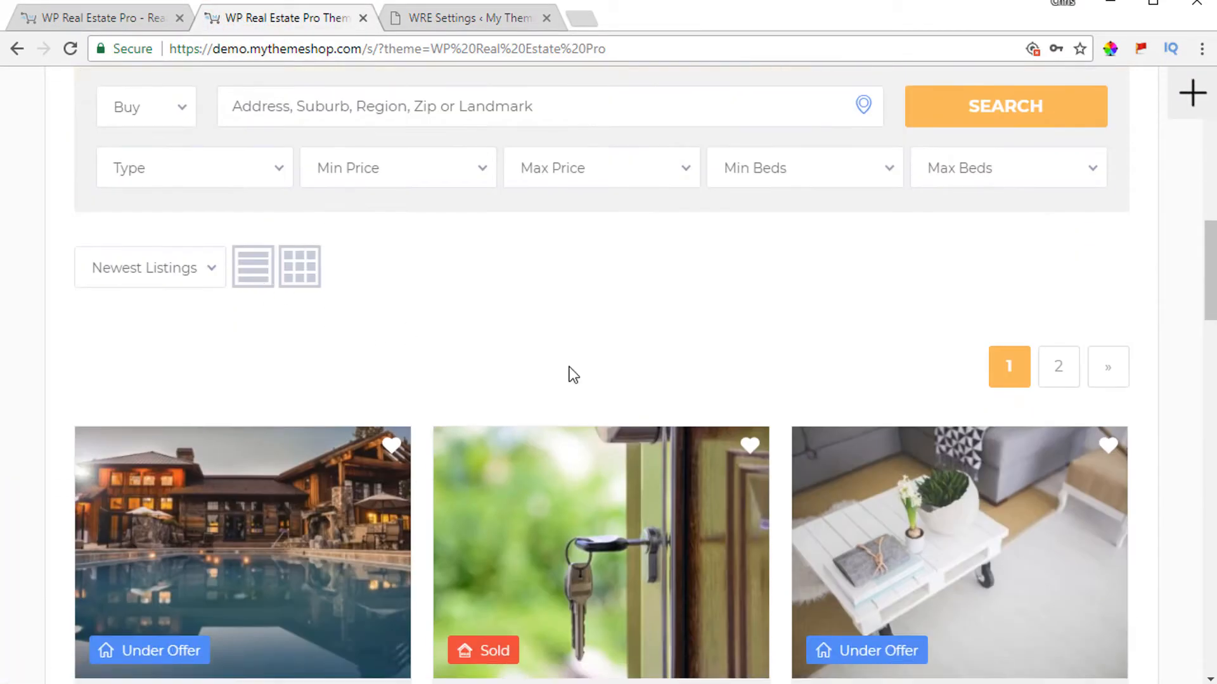
scroll(573, 375, down, 4)
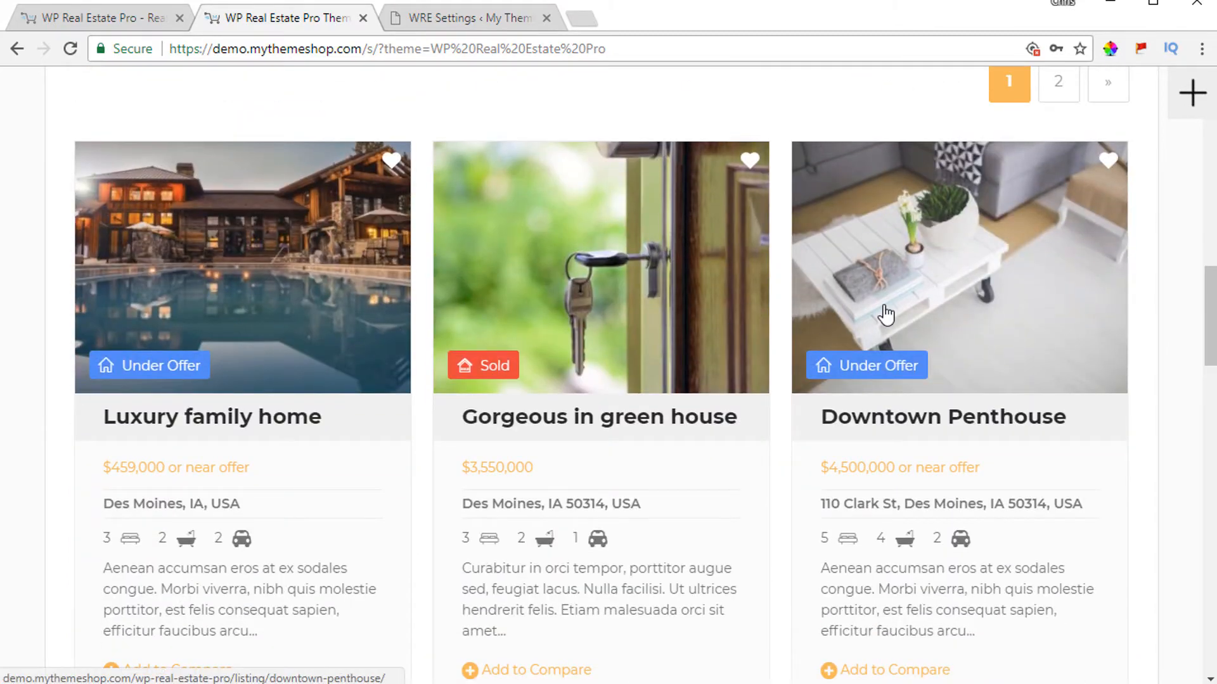
scroll(618, 298, up, 5)
click(247, 370)
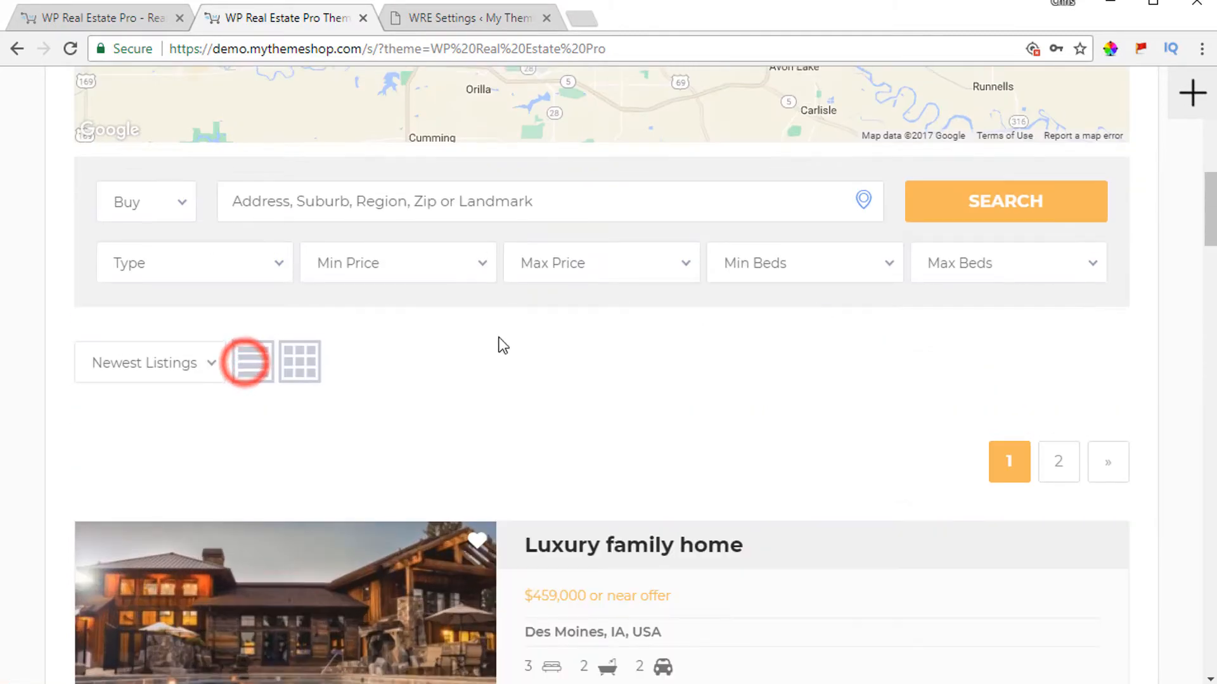
scroll(466, 431, down, 17)
scroll(365, 299, up, 16)
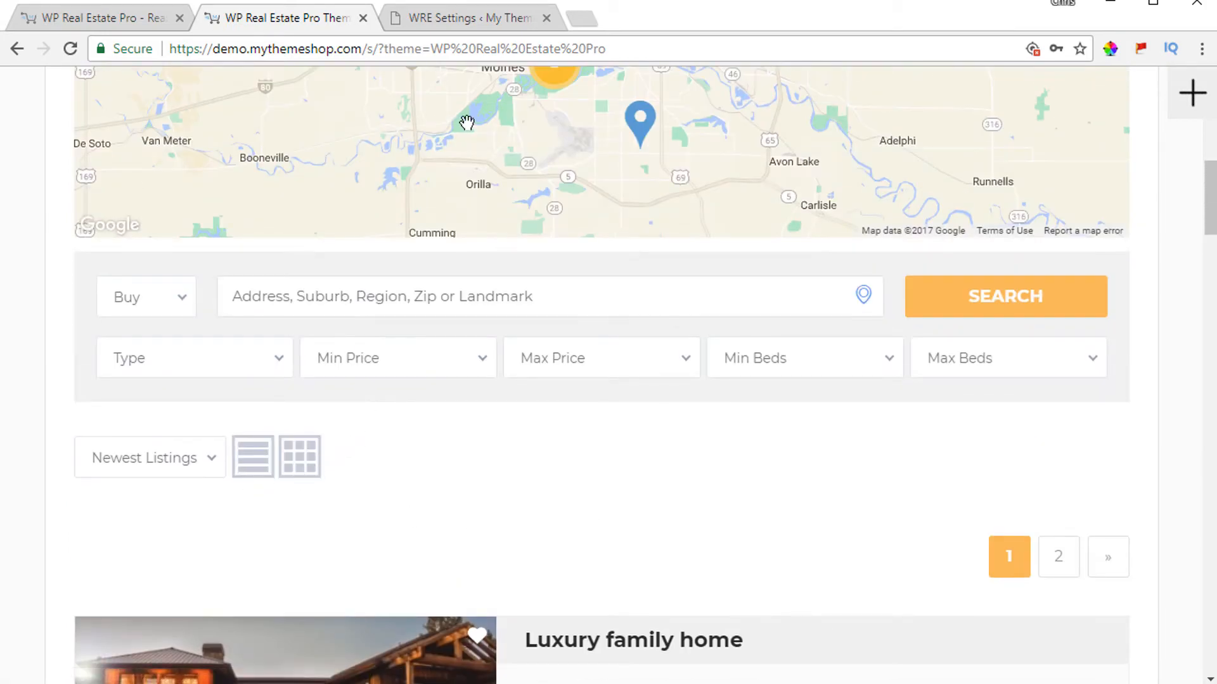
Check the Archive Grid Columns setting in WRE Settings, and view the demo's listings in the grid layout for comparison
click(444, 18)
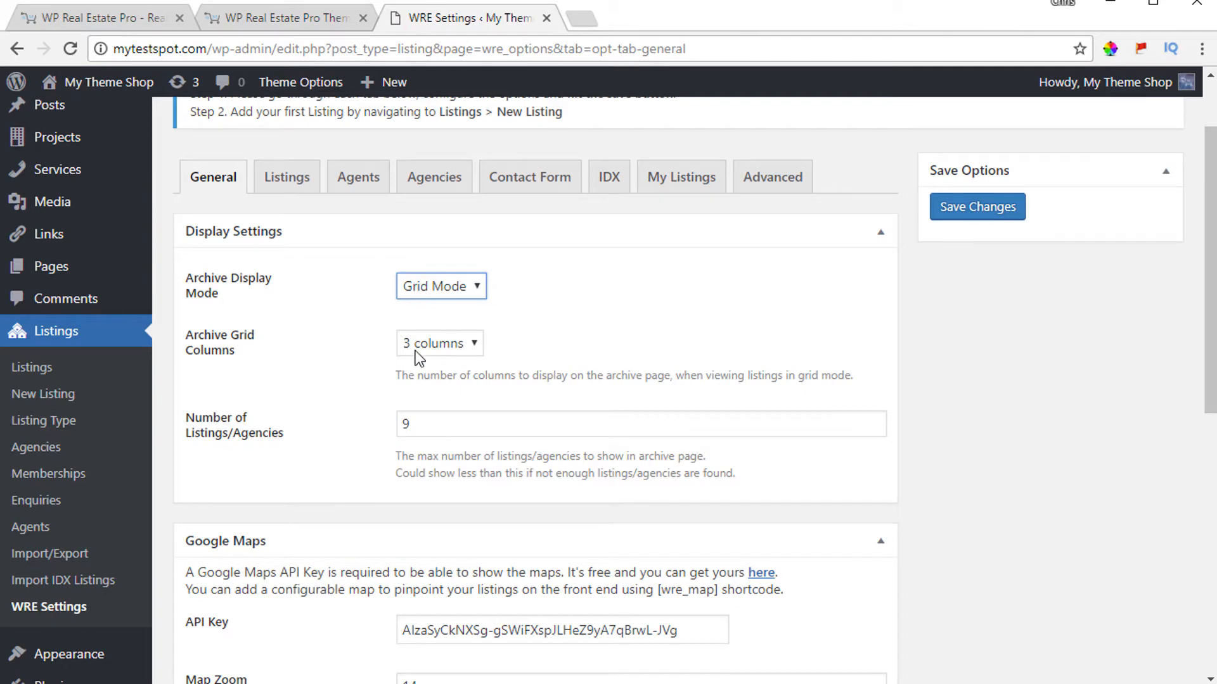
click(285, 18)
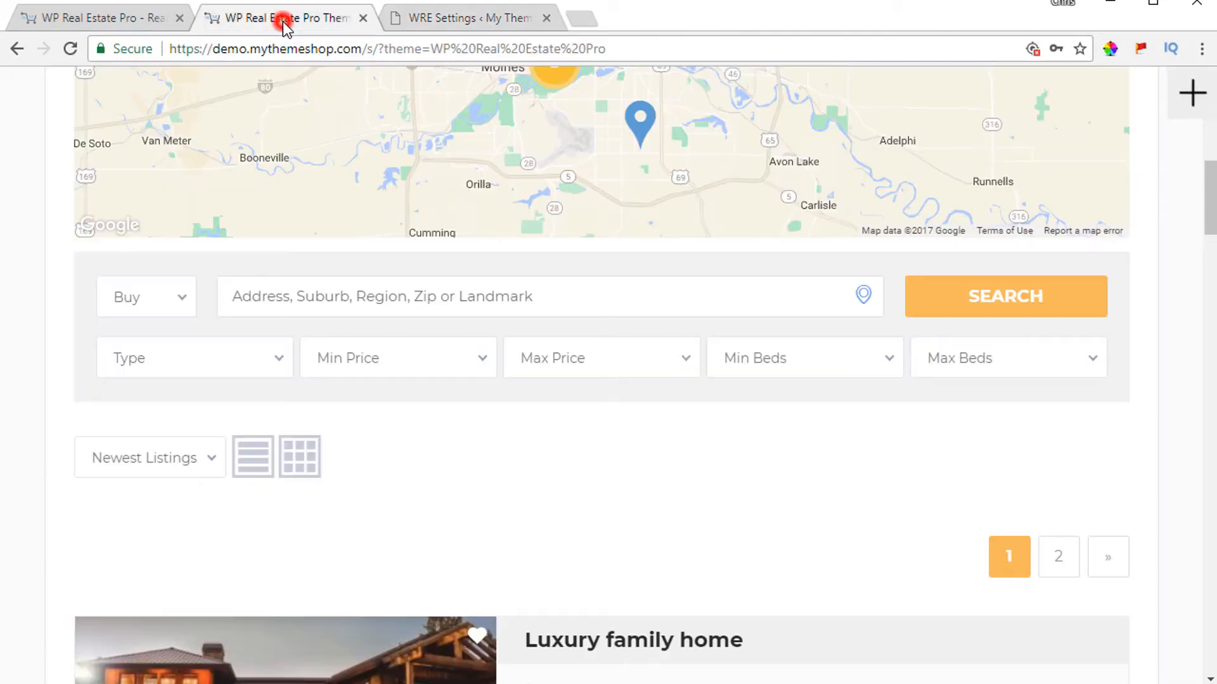
scroll(585, 426, down, 6)
scroll(603, 389, up, 6)
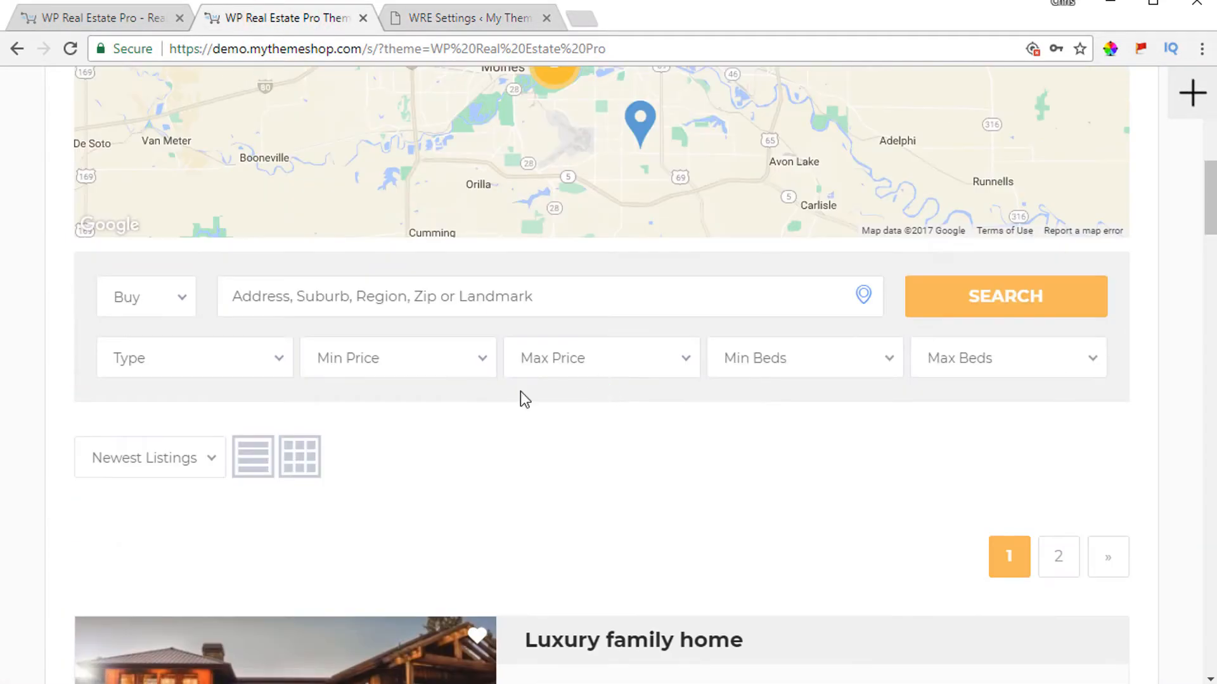
click(299, 466)
scroll(549, 425, down, 6)
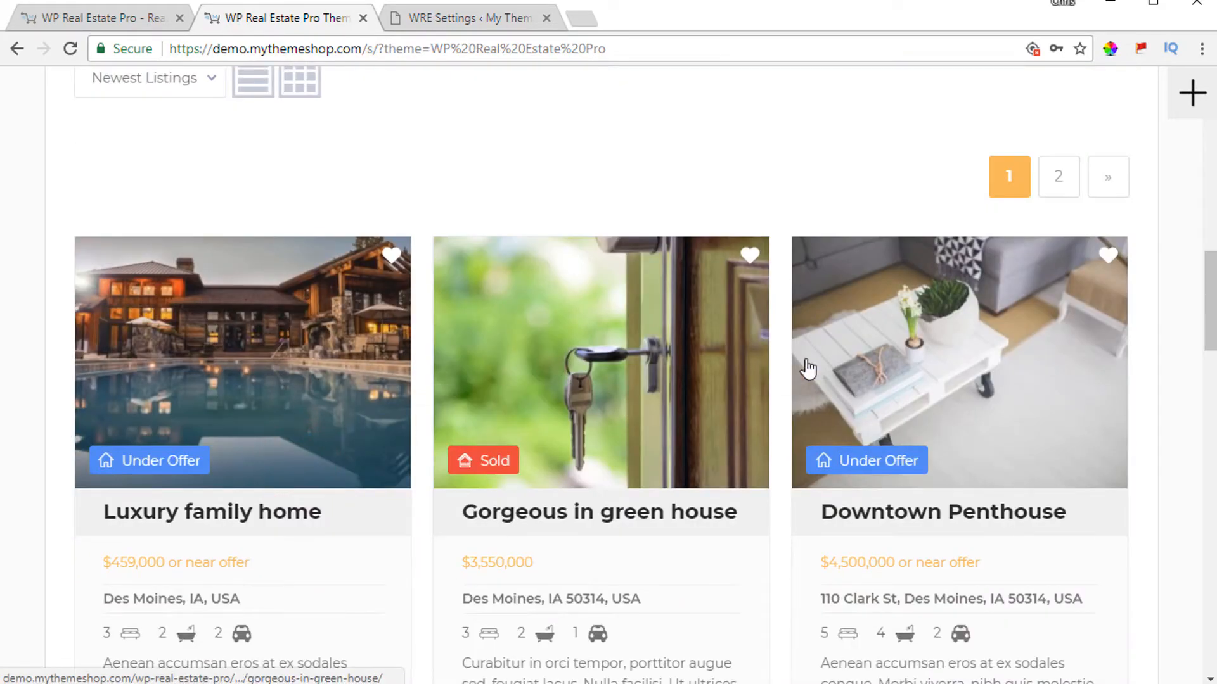
scroll(322, 228, down, 15)
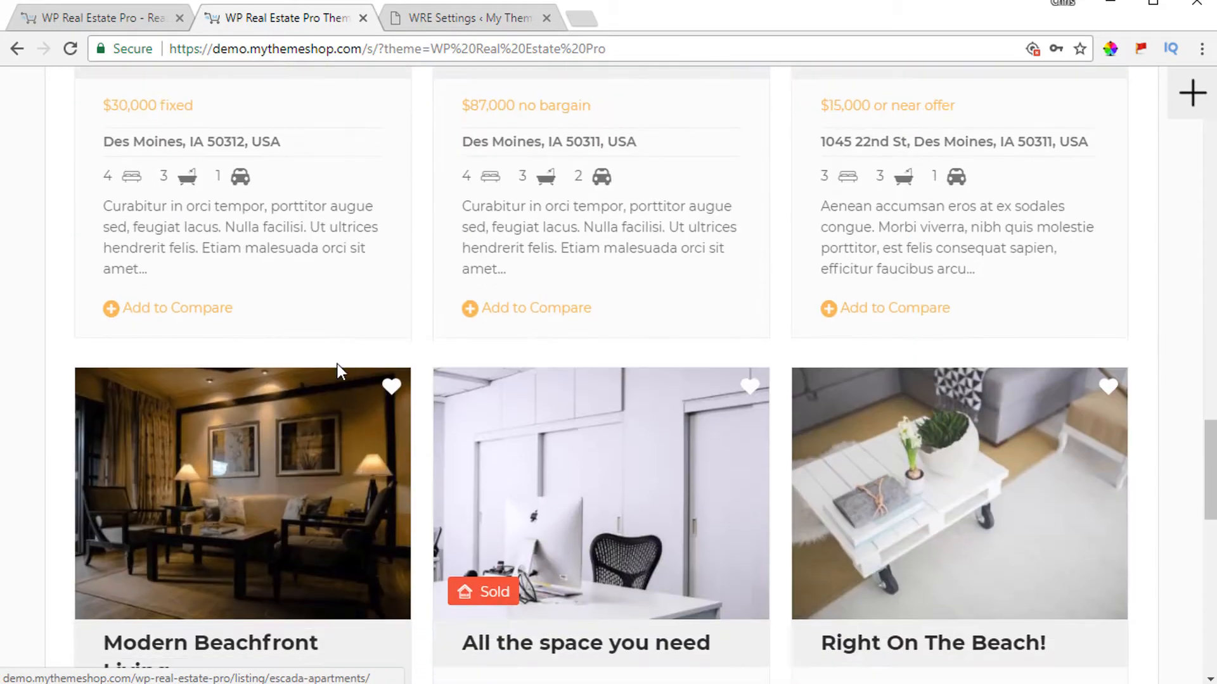
scroll(355, 415, up, 6)
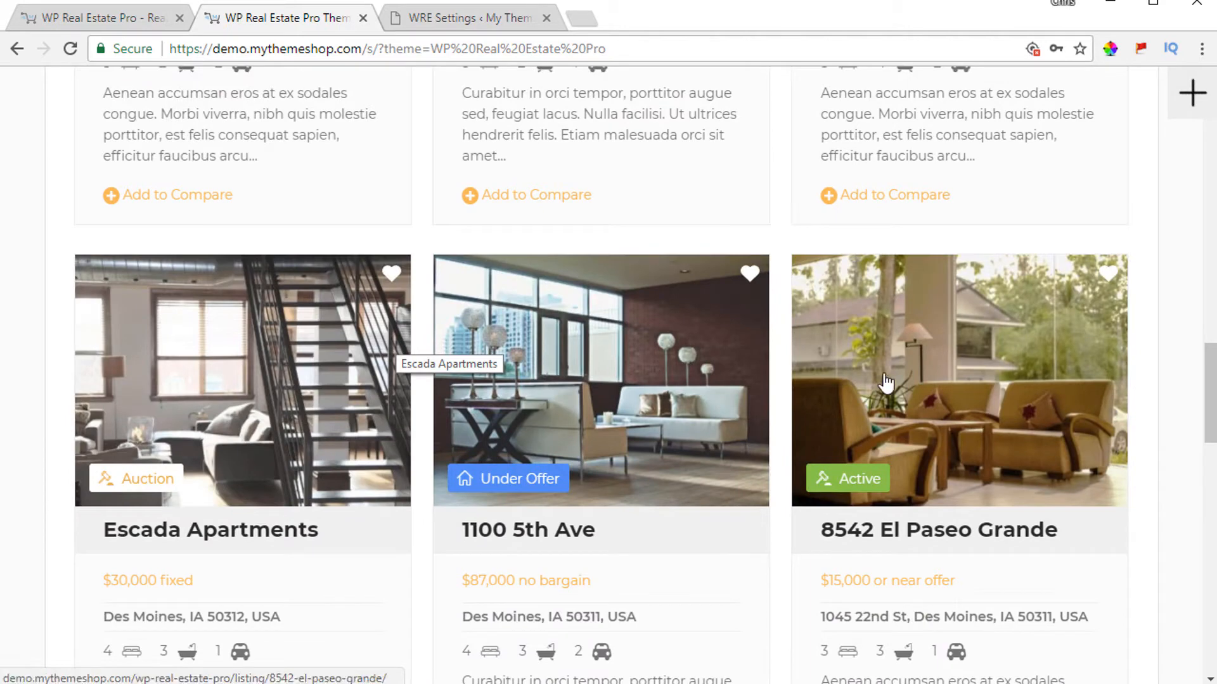
Check the Number of Listings/Agencies setting, and look through the demo's first page of listings down to its pagination
click(415, 18)
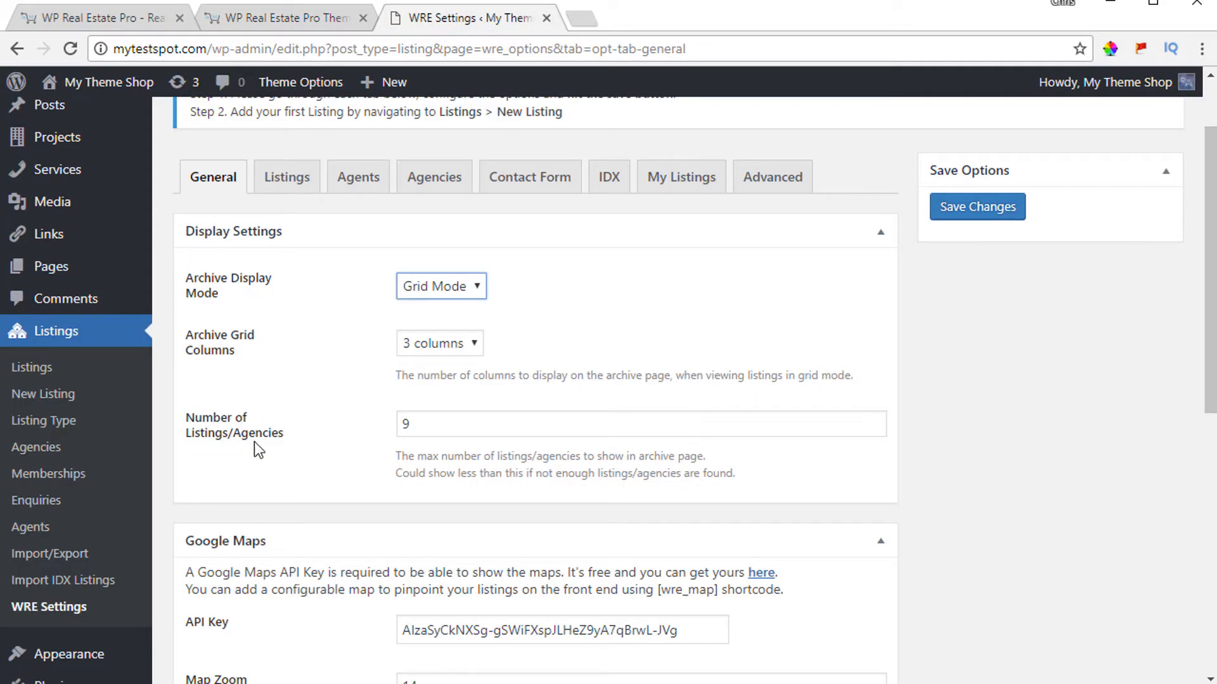
click(273, 17)
scroll(383, 337, up, 5)
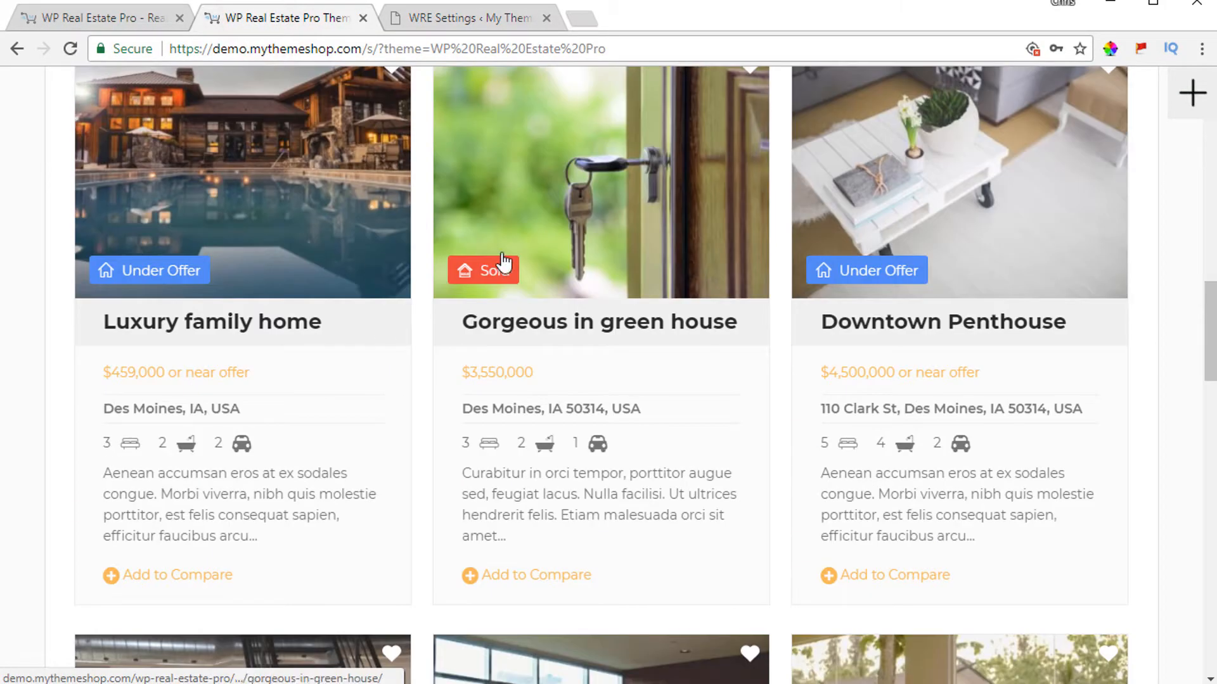
scroll(788, 266, down, 5)
scroll(786, 297, down, 10)
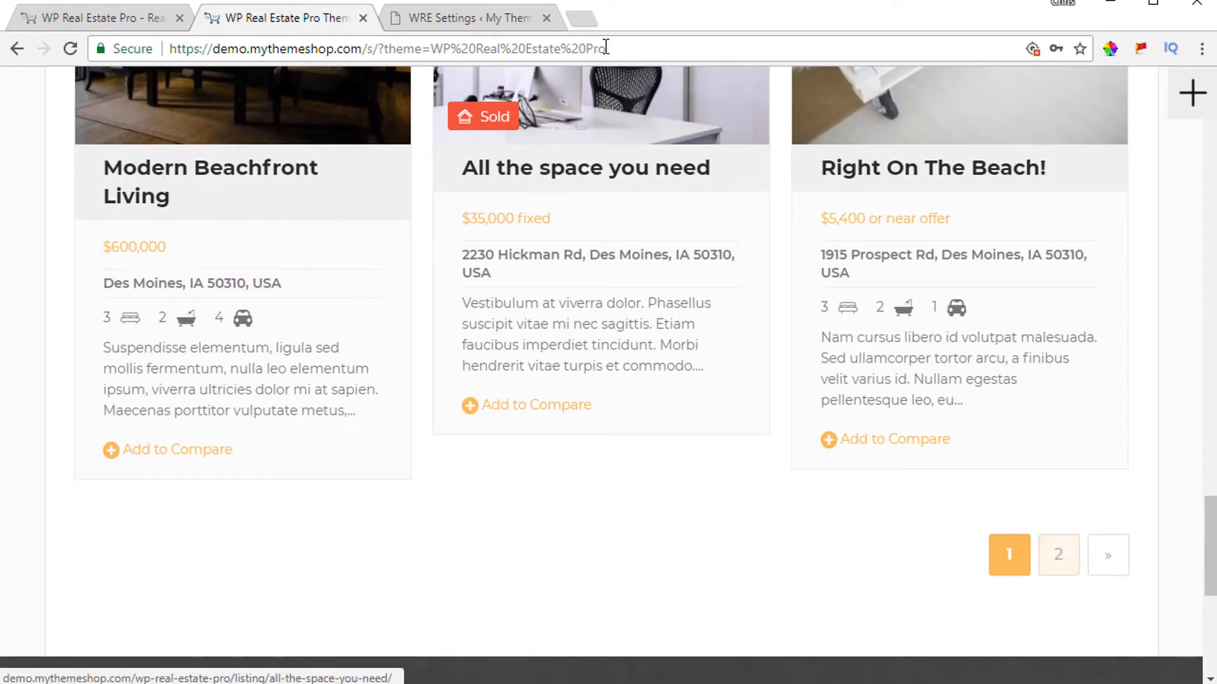
Review the Google Maps settings for API key, zoom and height, and return to the map on the demo's Listings page
click(494, 18)
scroll(295, 494, down, 2)
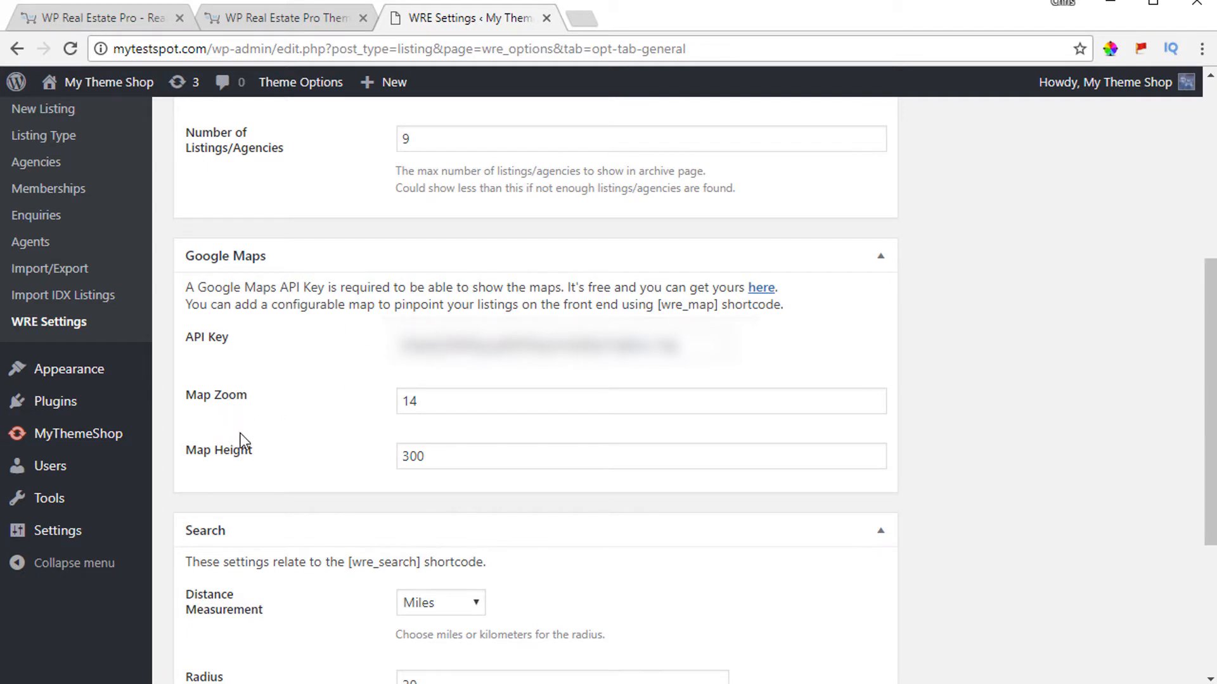
click(252, 19)
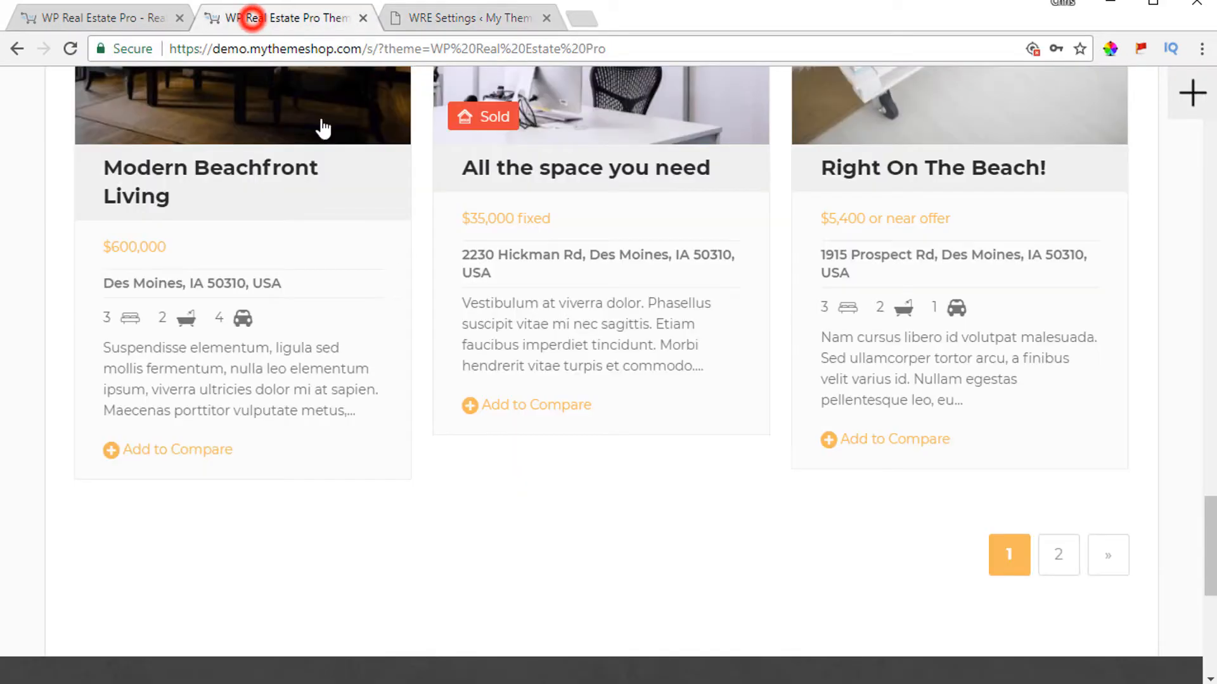
scroll(459, 389, up, 5)
scroll(458, 389, up, 15)
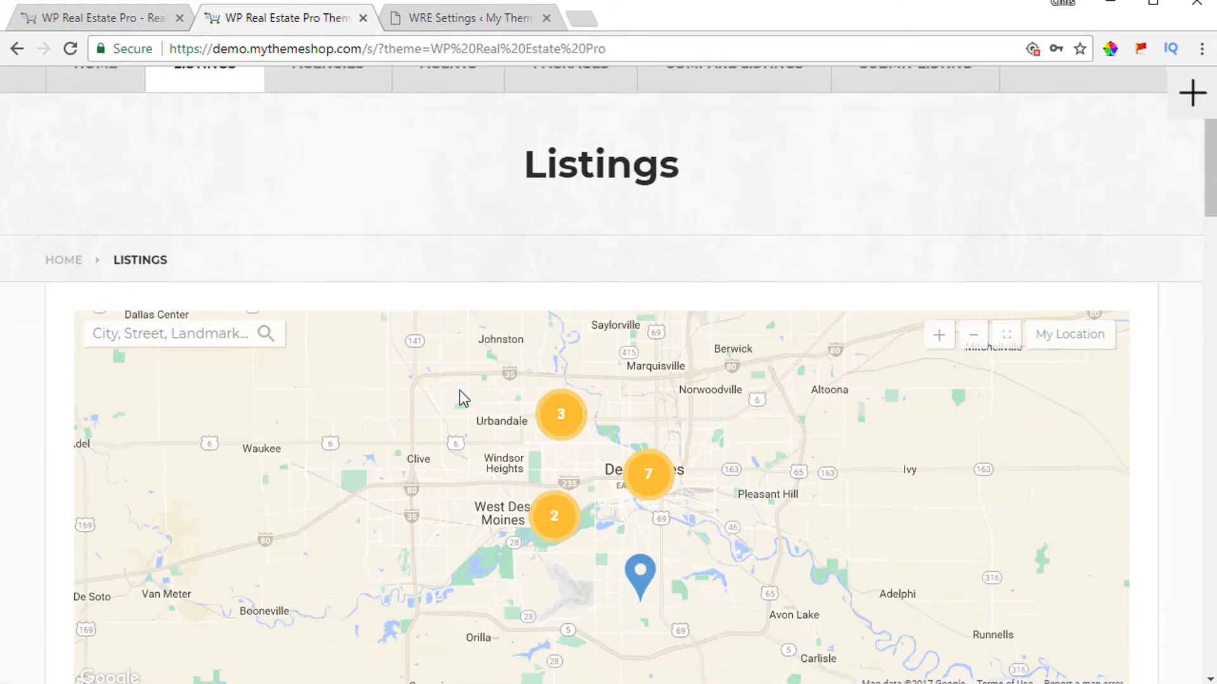
scroll(464, 398, down, 1)
Zoom the demo's listings map in and out to examine how the property markers and clusters respond
click(941, 267)
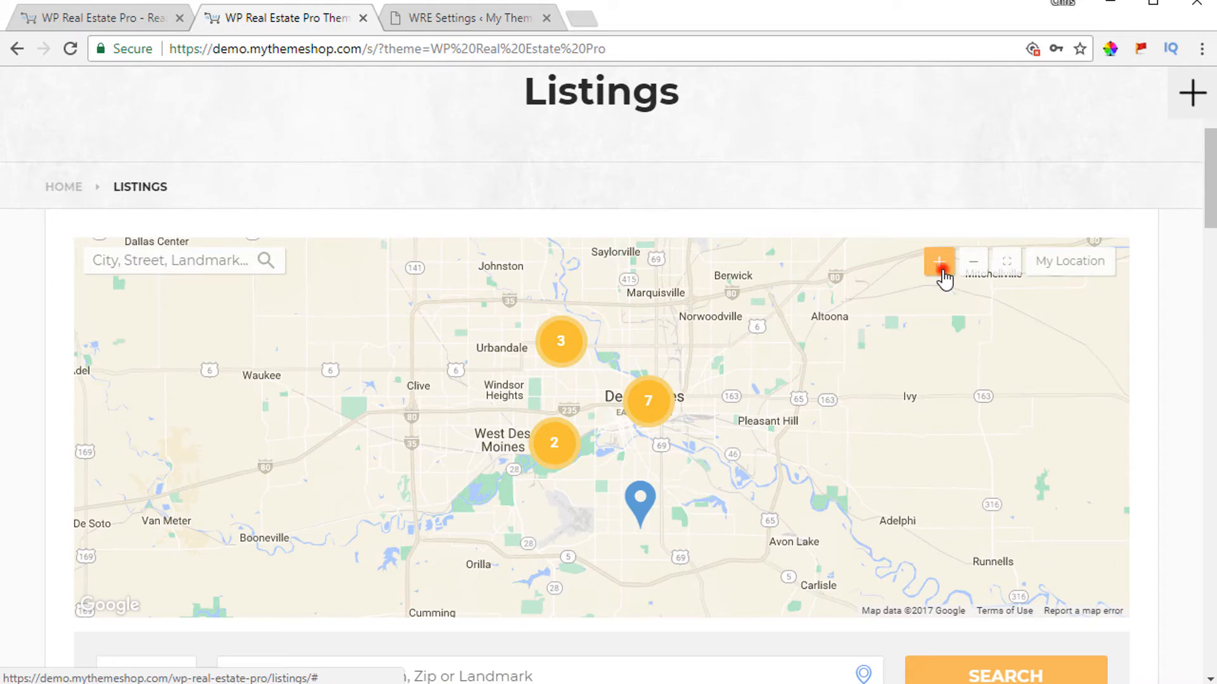
click(967, 273)
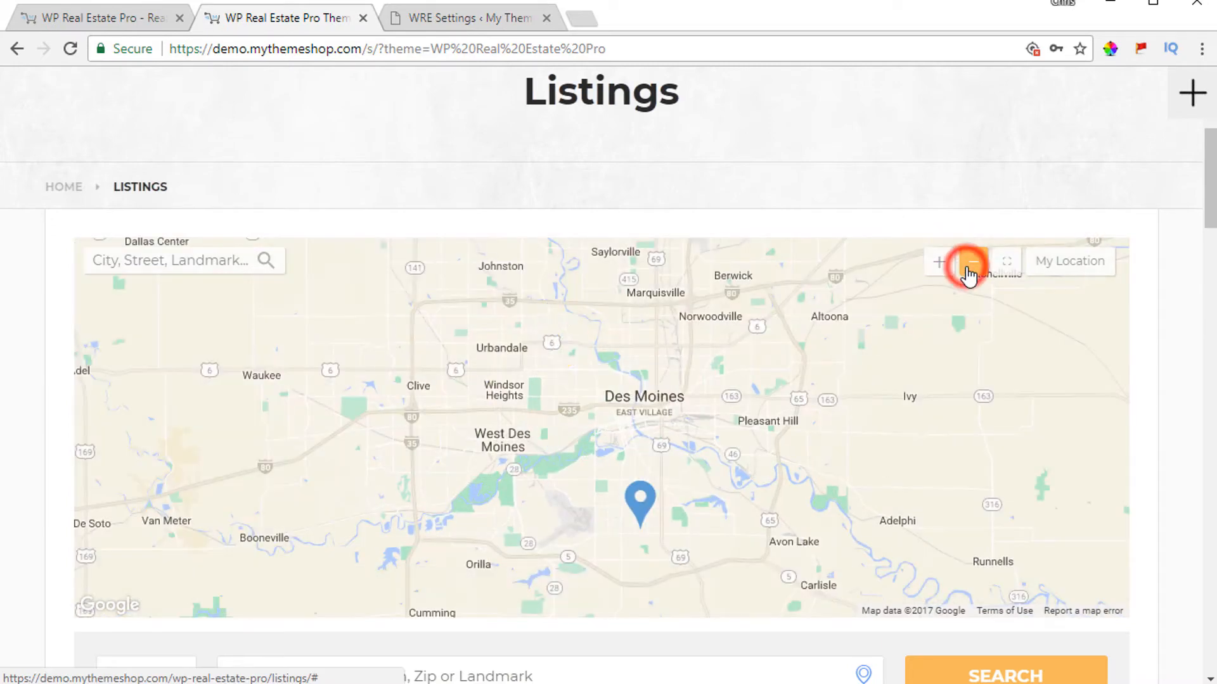
click(940, 263)
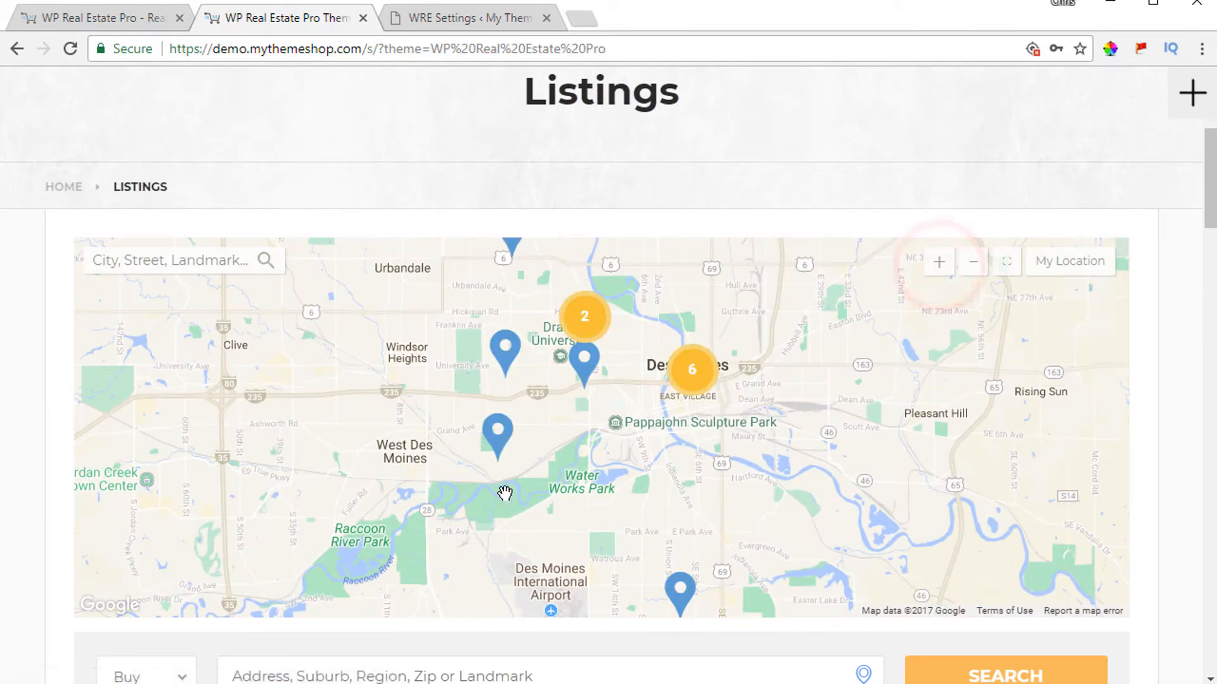
click(974, 273)
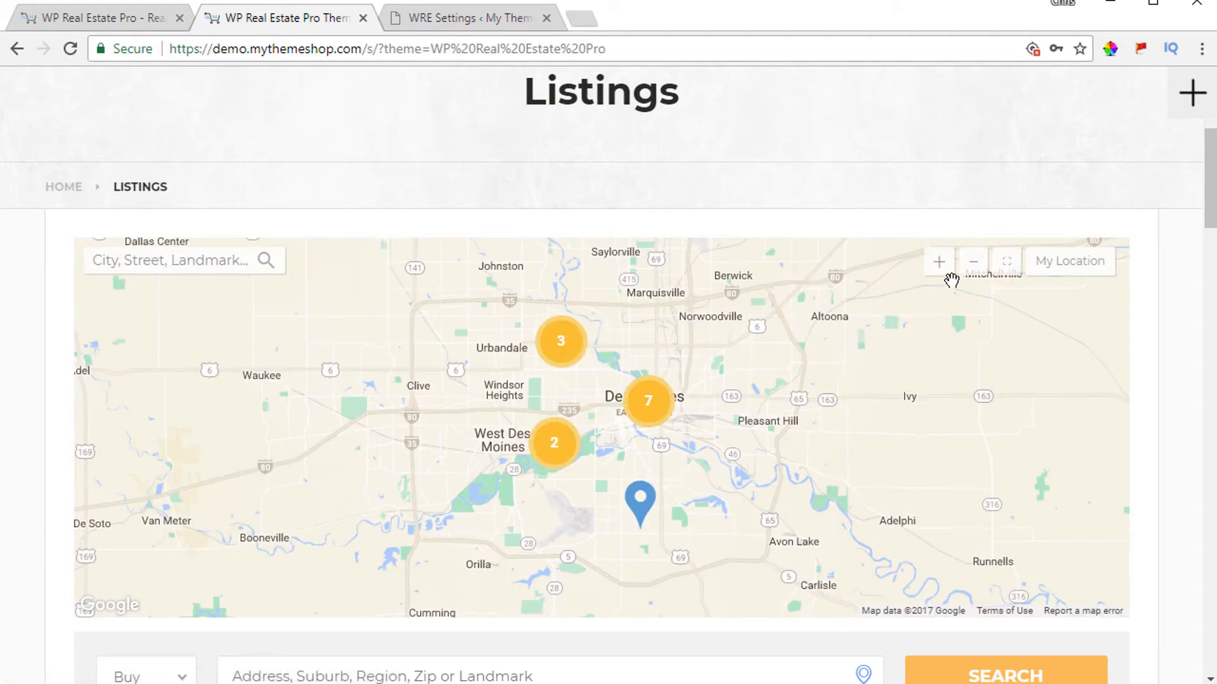
click(940, 262)
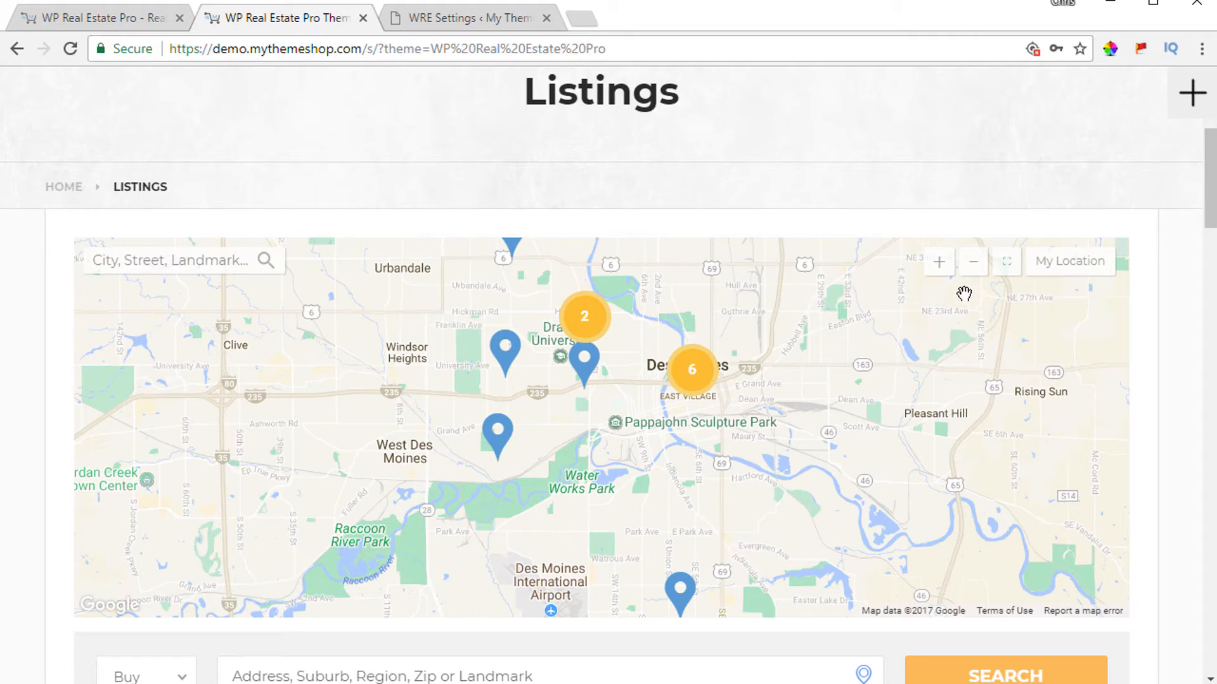
click(939, 262)
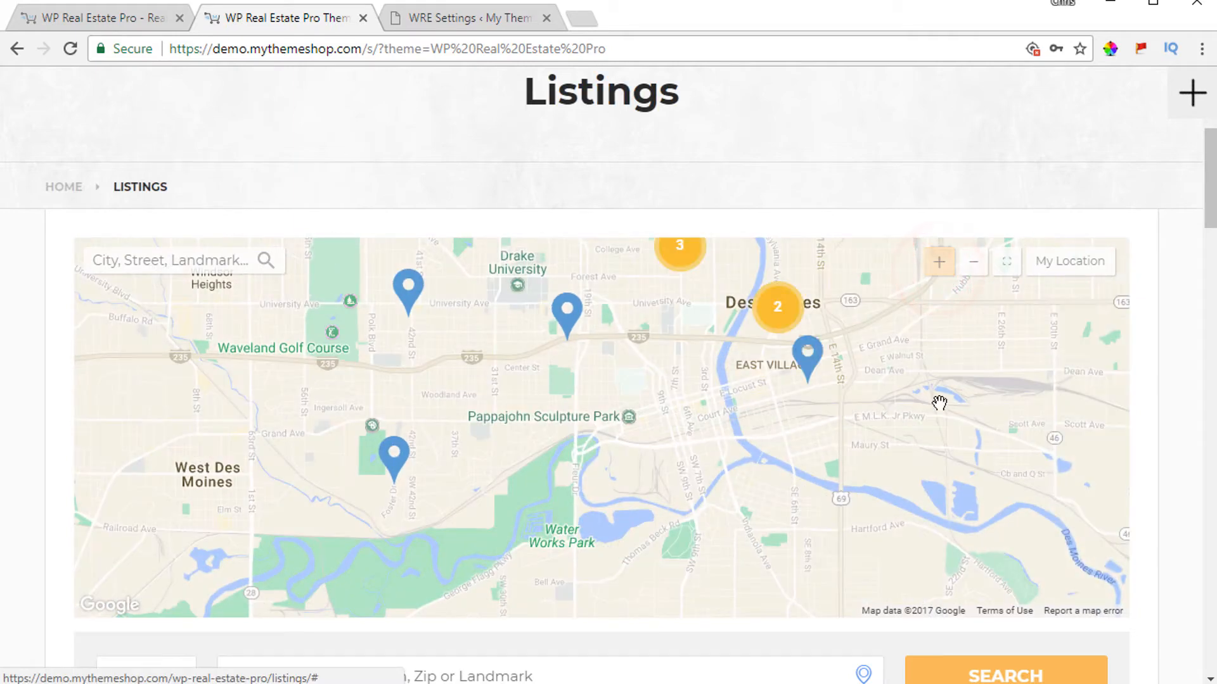
scroll(932, 431, up, 4)
scroll(927, 456, down, 3)
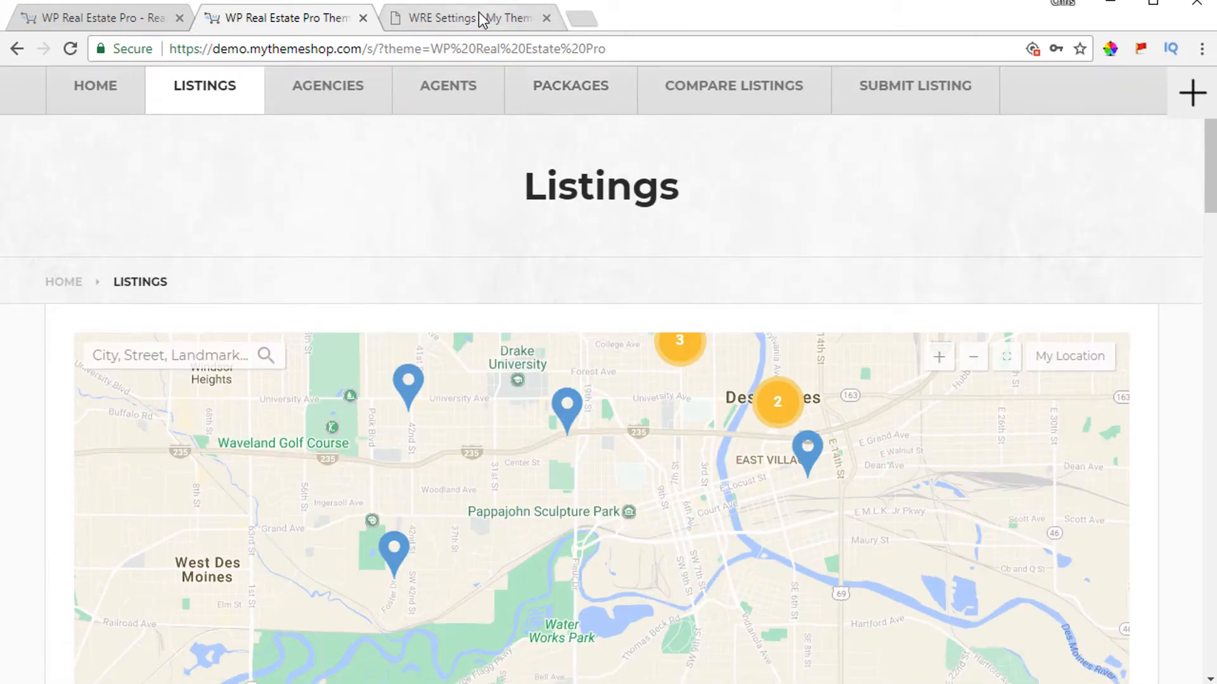
Review the Search settings in WRE Settings and set the Distance Measurement to Miles
click(481, 19)
scroll(552, 443, down, 4)
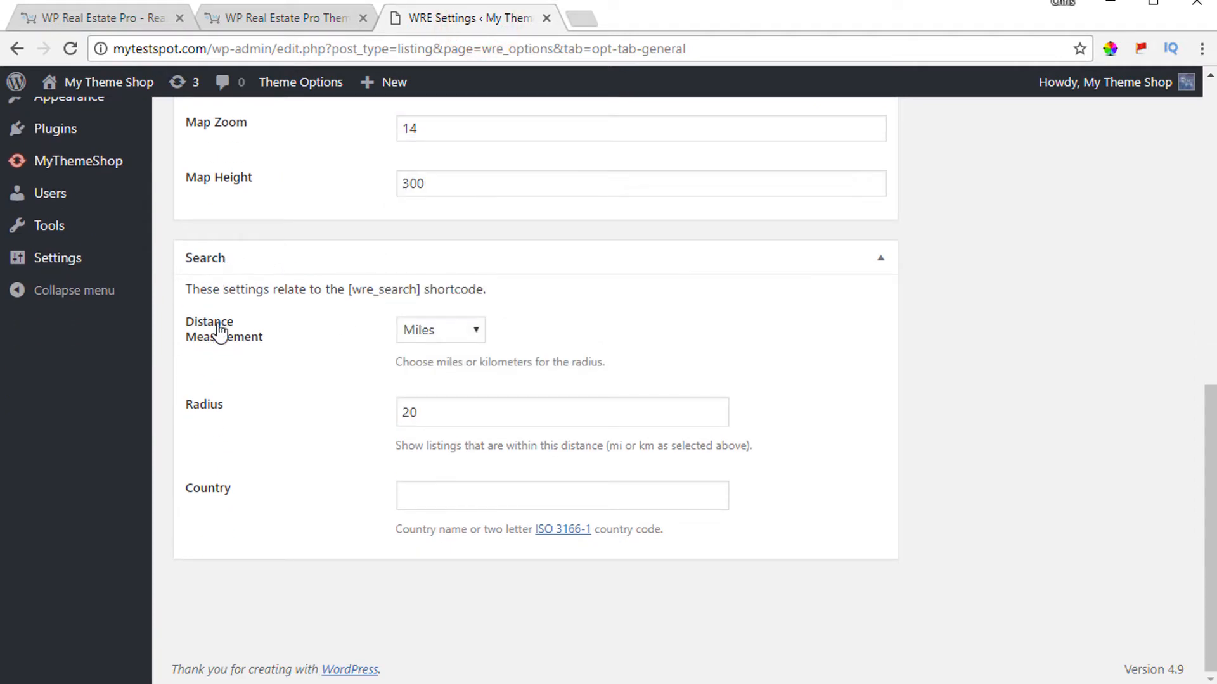
click(434, 330)
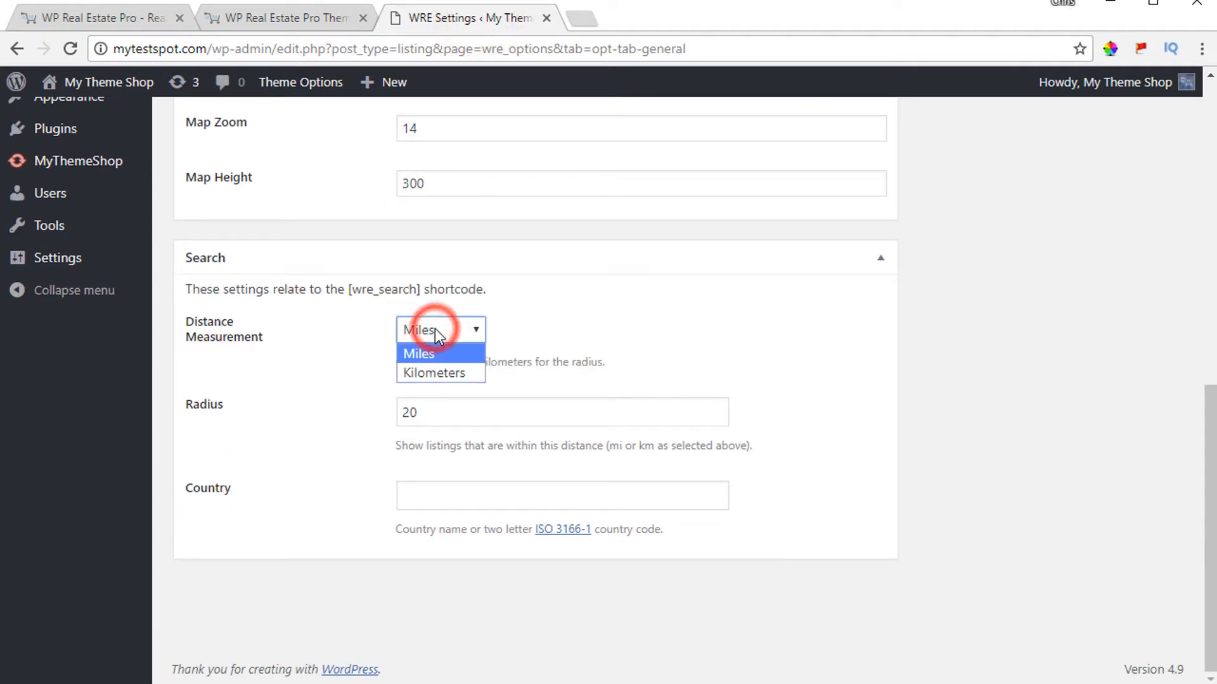
click(432, 362)
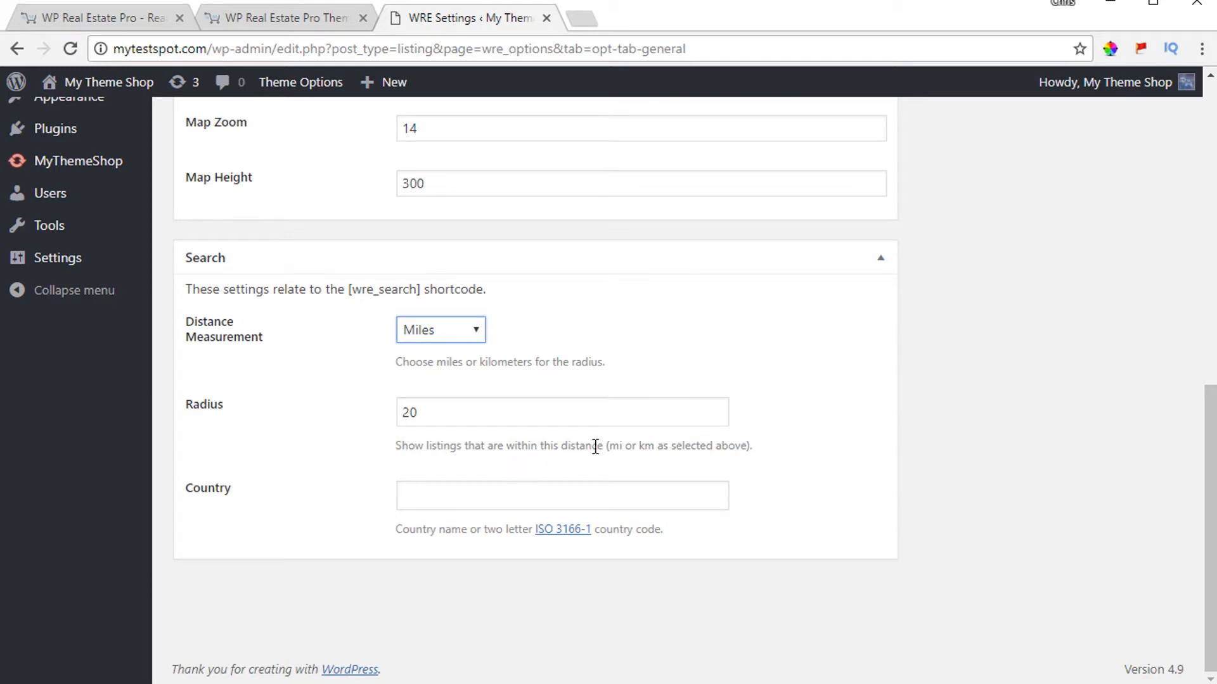
Zoom the demo's listings map in and back out, and expand the marker cluster labelled 7 over Des Moines
click(285, 18)
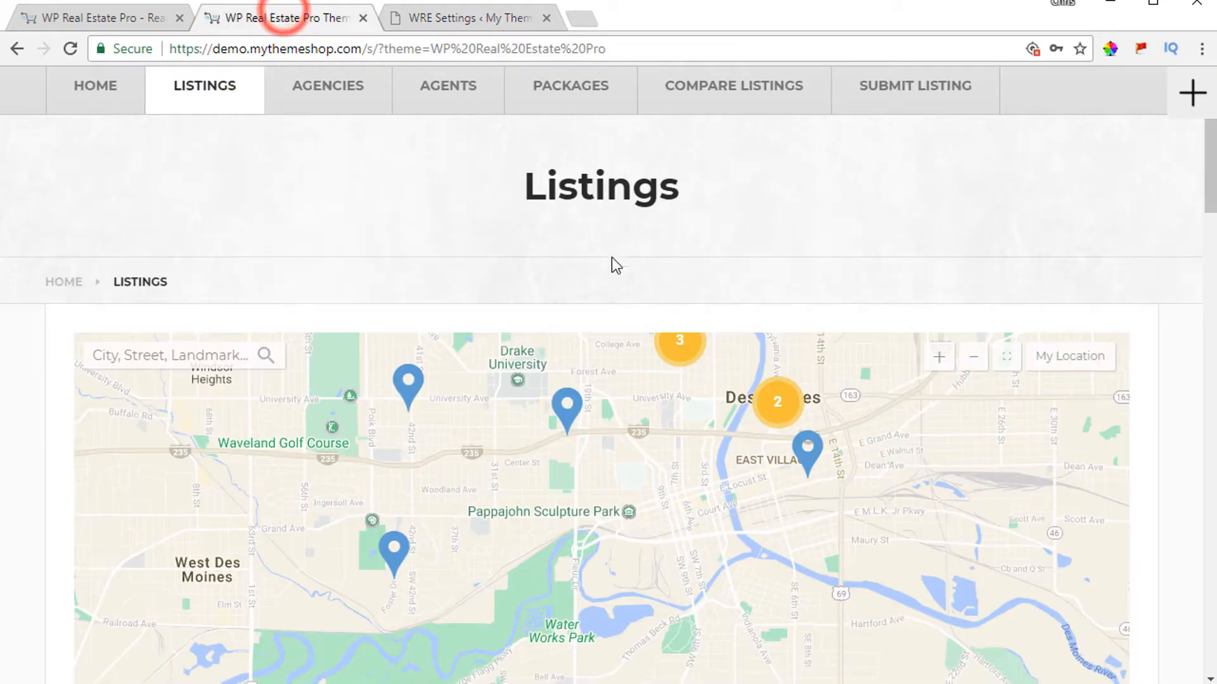
click(939, 356)
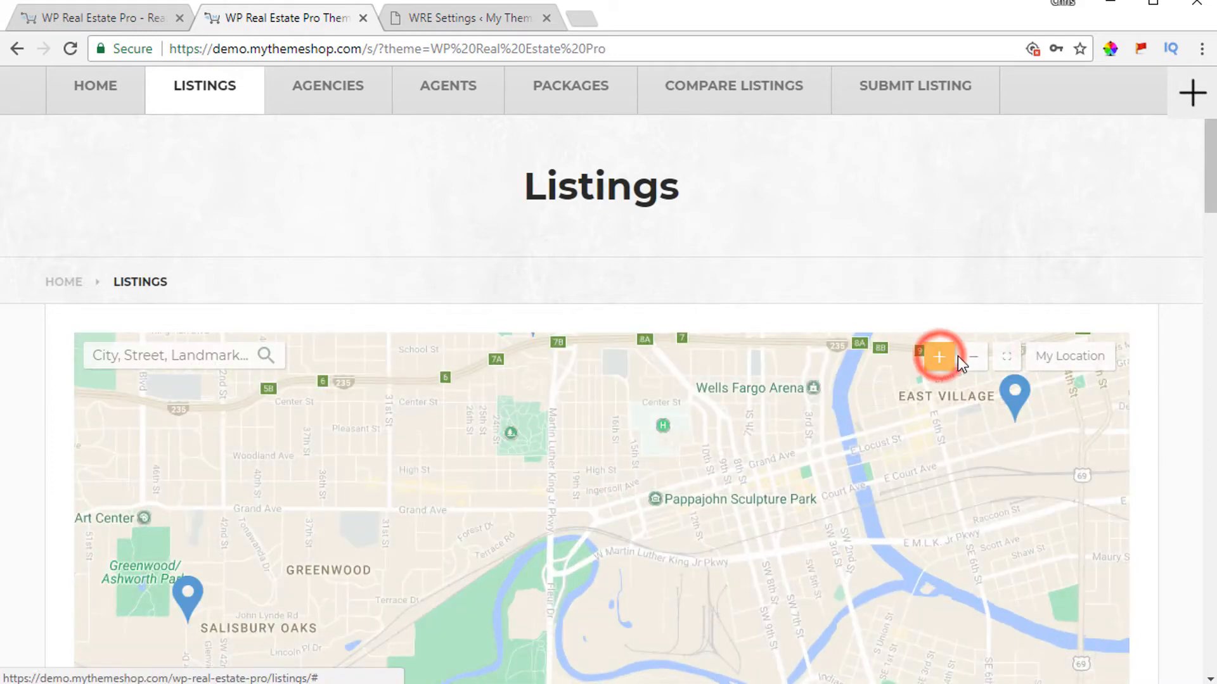
click(974, 357)
click(974, 357)
click(973, 357)
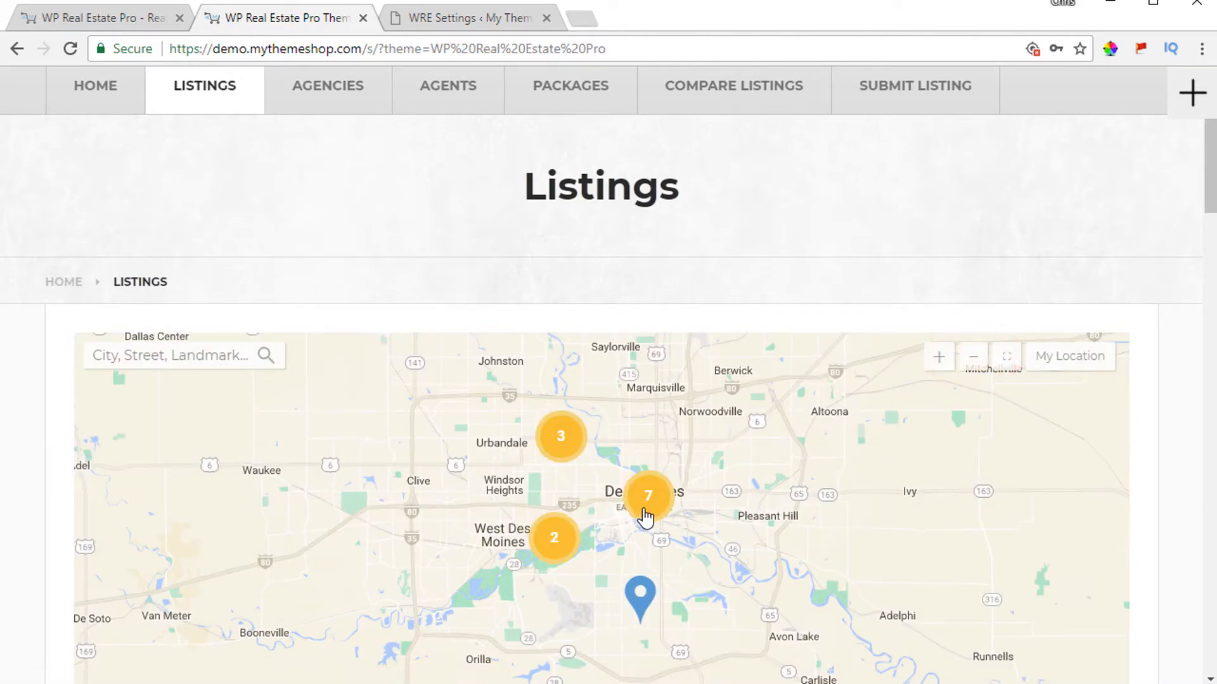
click(649, 503)
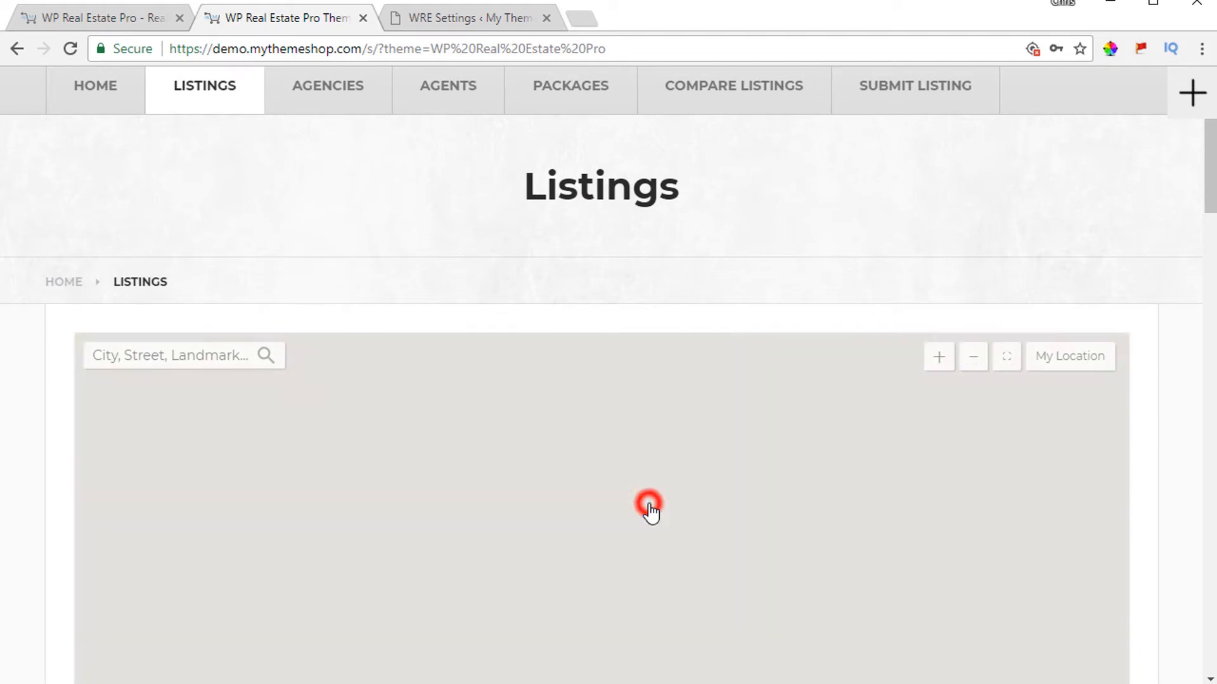
scroll(653, 503, down, 3)
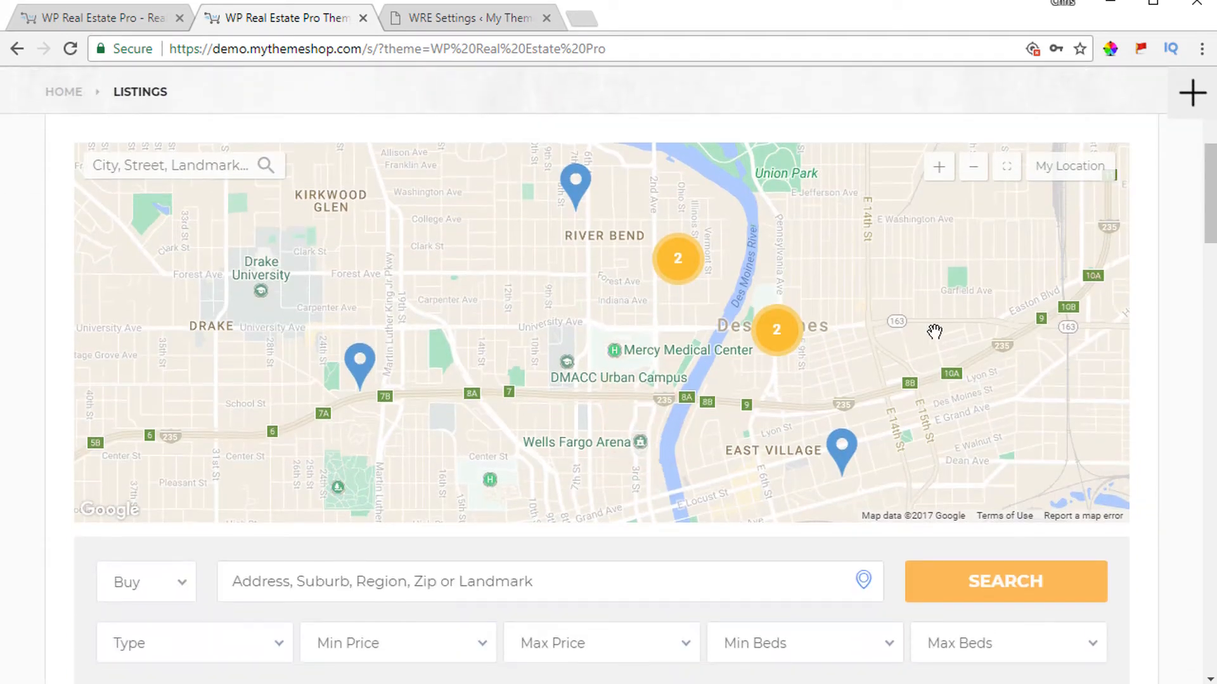
Compare the Search settings in WRE Settings with the demo's listings map, using the map's zoom controls
click(467, 25)
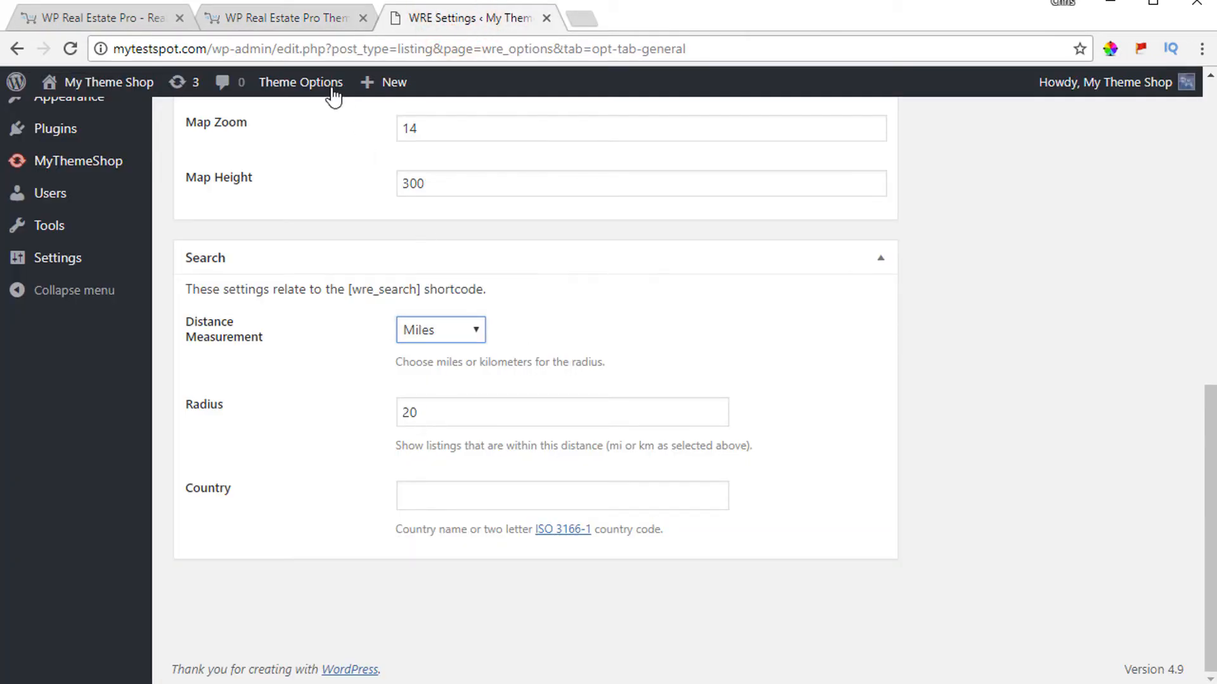
click(283, 19)
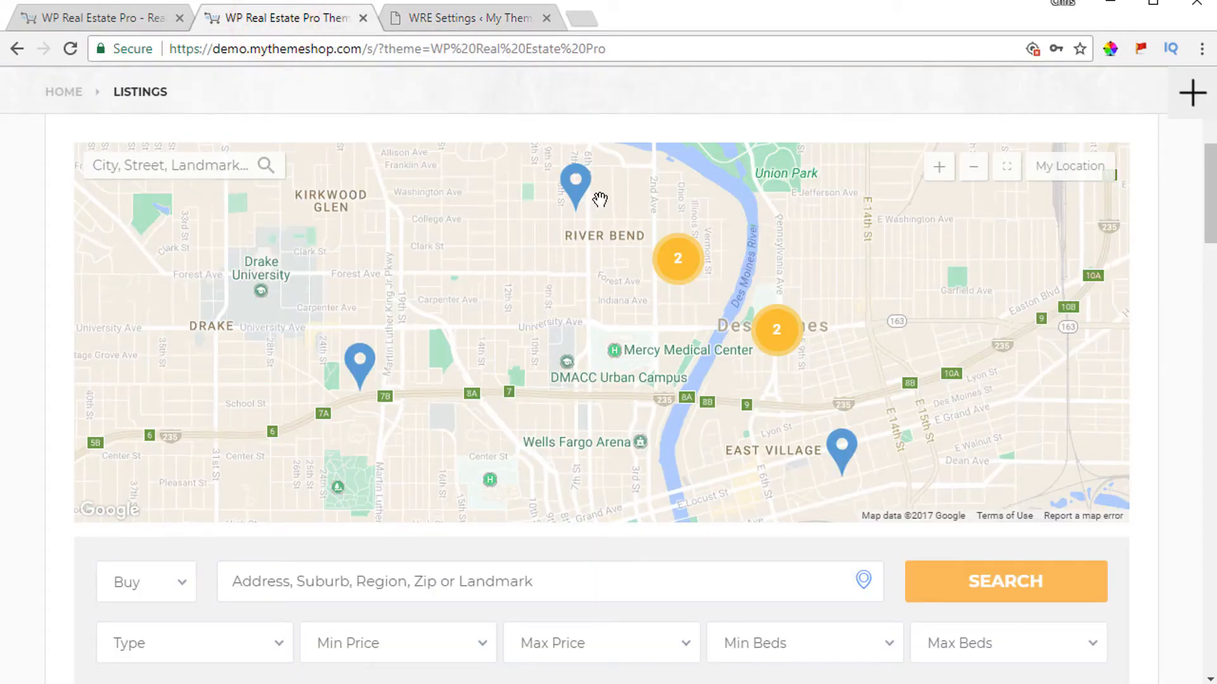
click(940, 167)
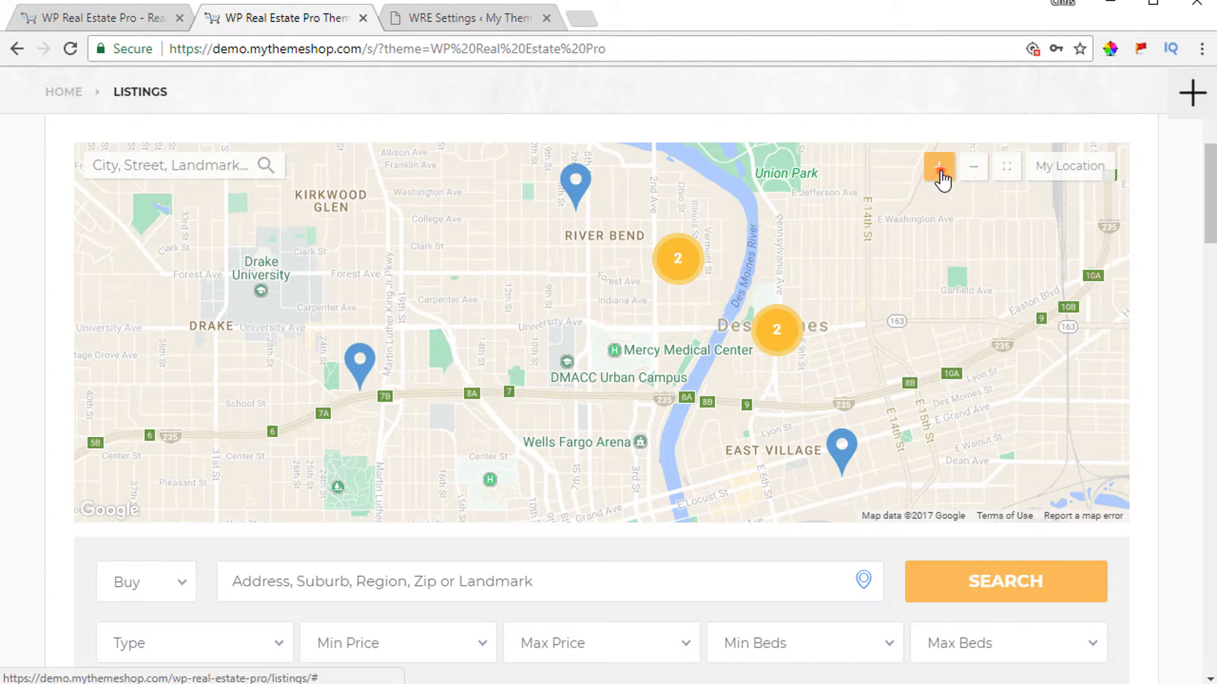
click(973, 166)
Open the Listings section of WRE Settings and view the choices for Rent / Sell
click(482, 19)
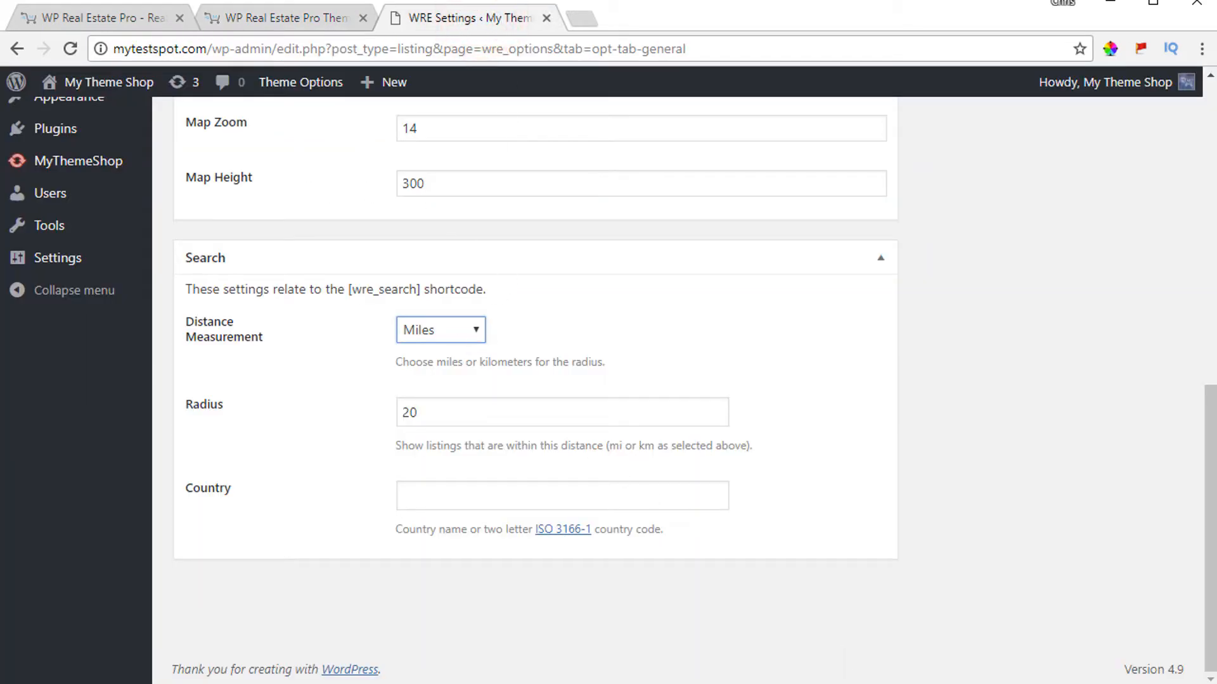
click(286, 272)
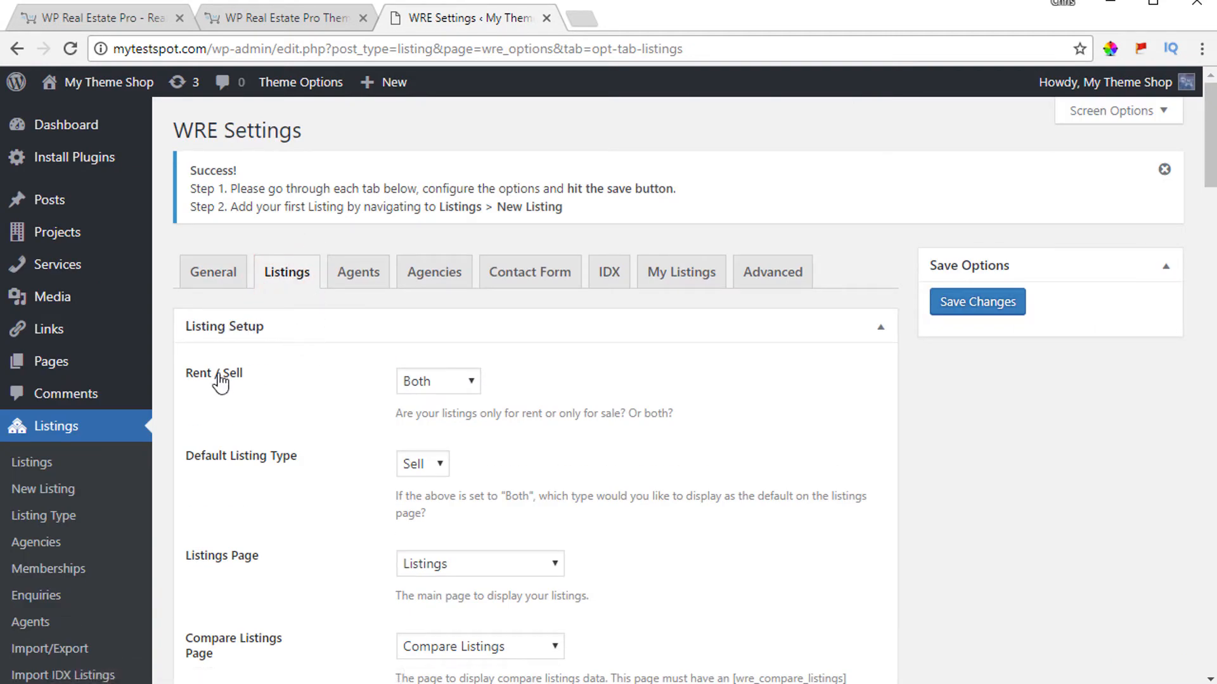
click(426, 385)
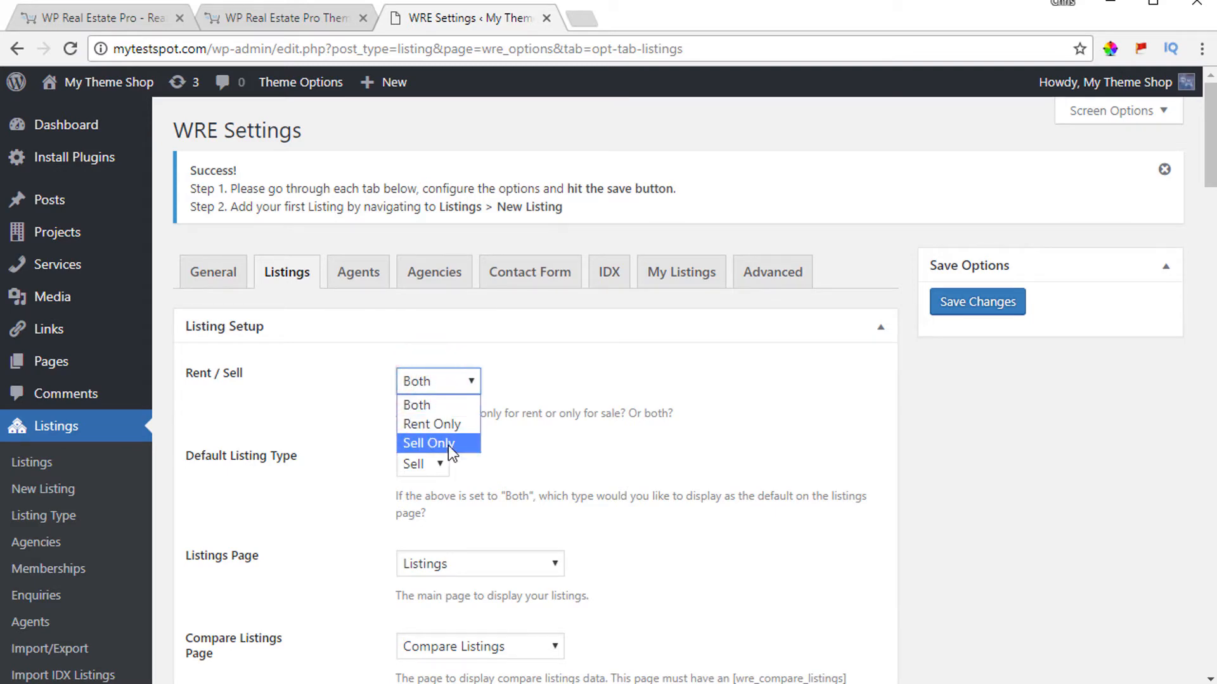
Filter the demo's property listings by Rent, examine them, and set the filter back to Buy
click(298, 19)
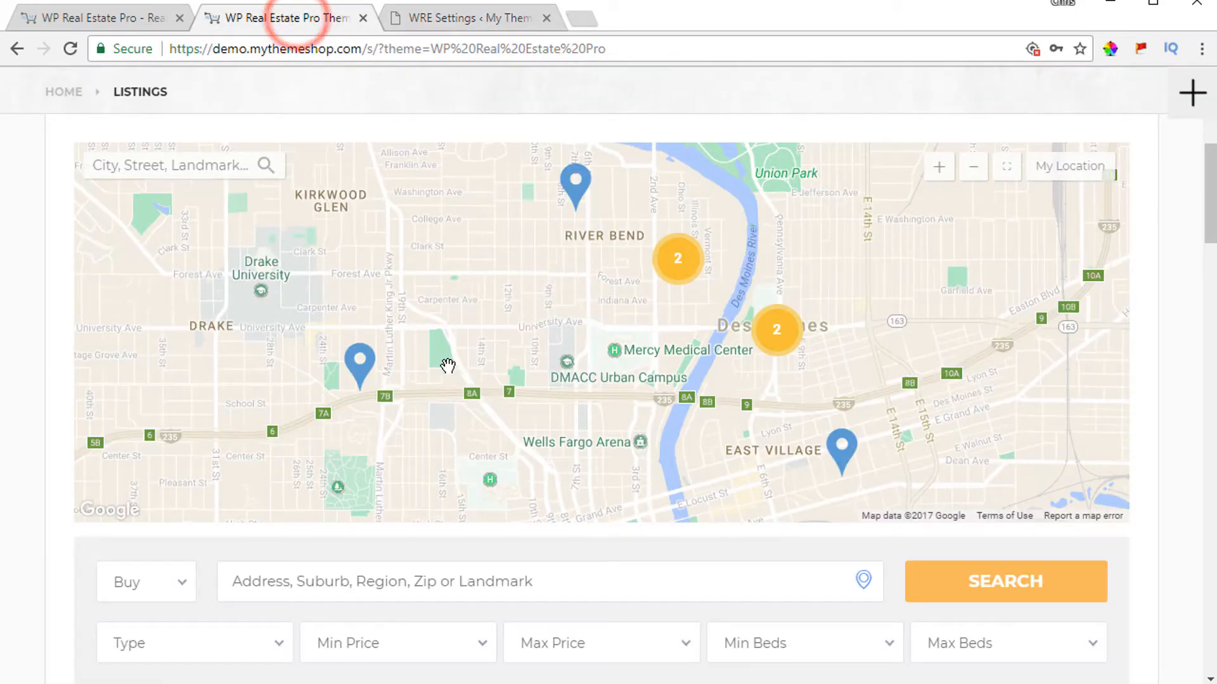
scroll(443, 367, down, 4)
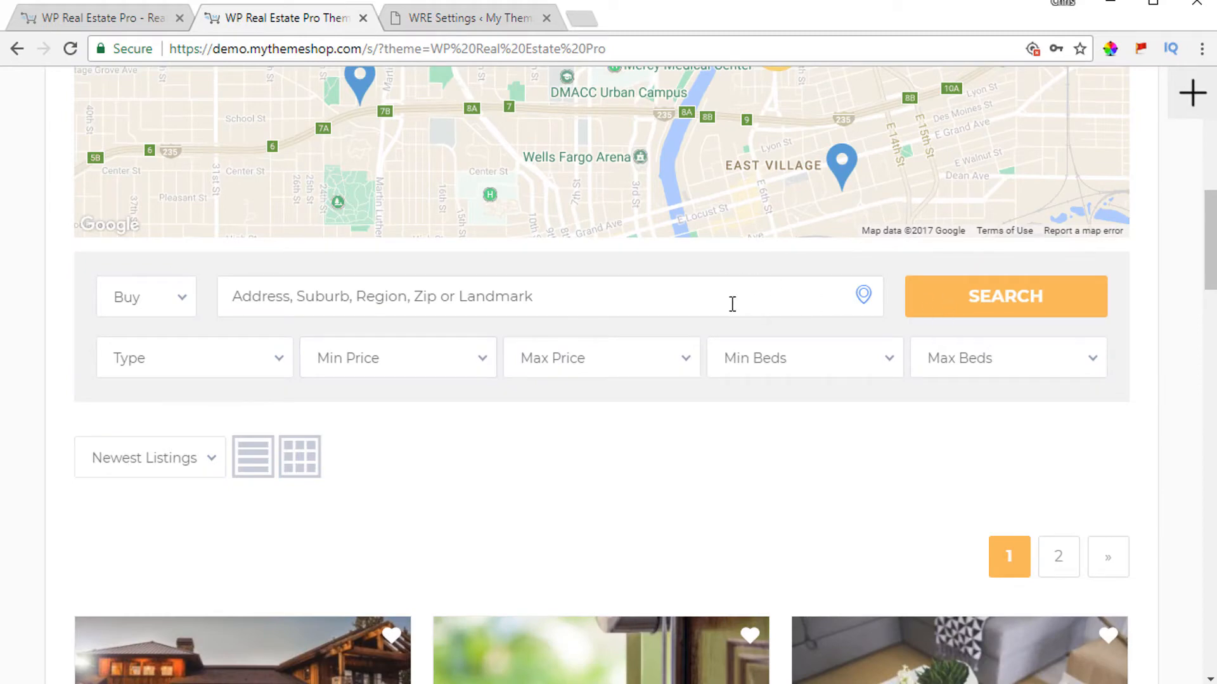
click(147, 311)
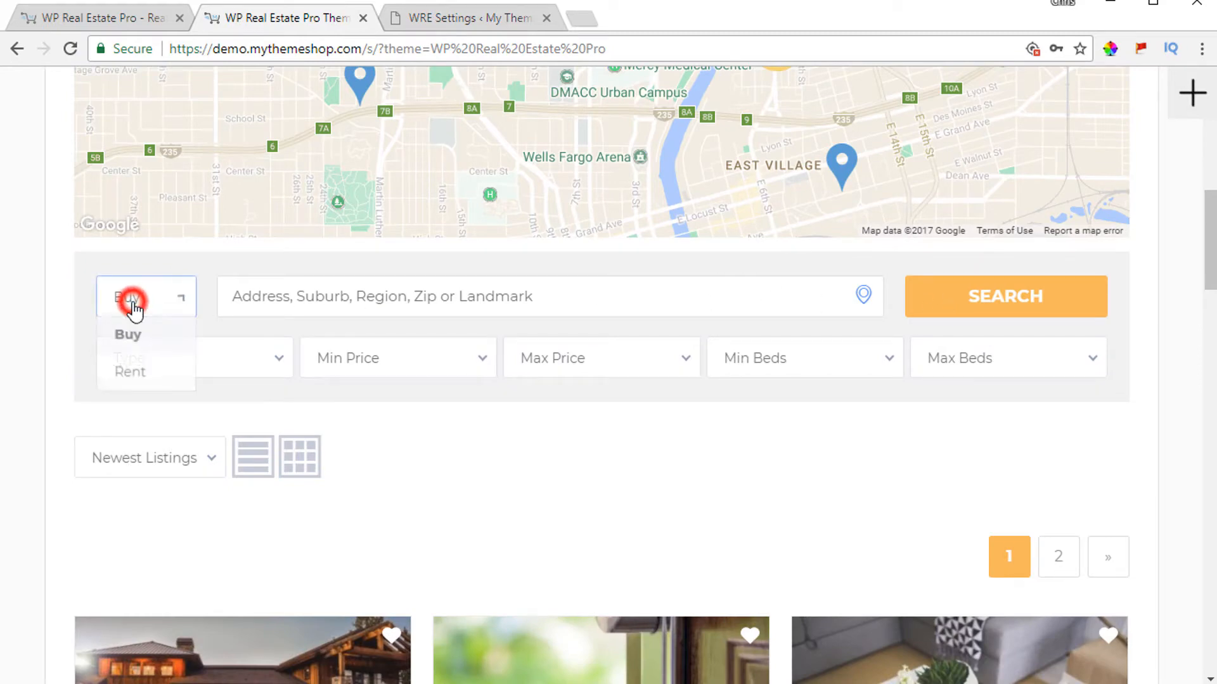
click(149, 375)
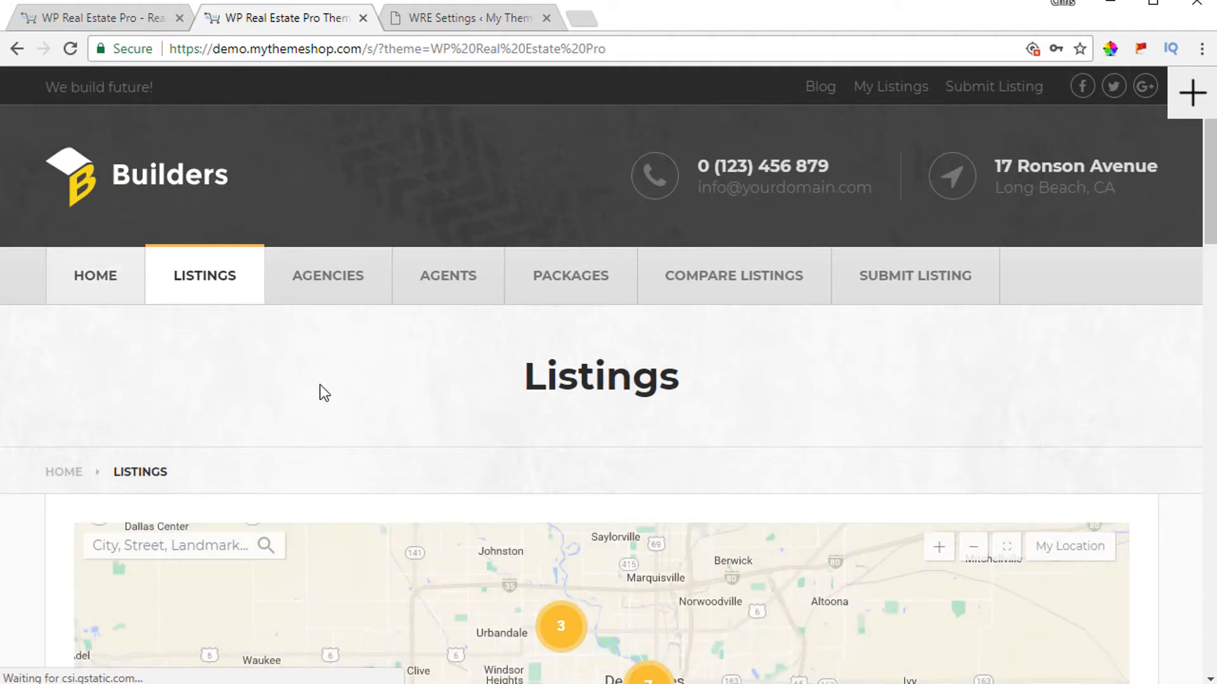
scroll(339, 385, down, 2)
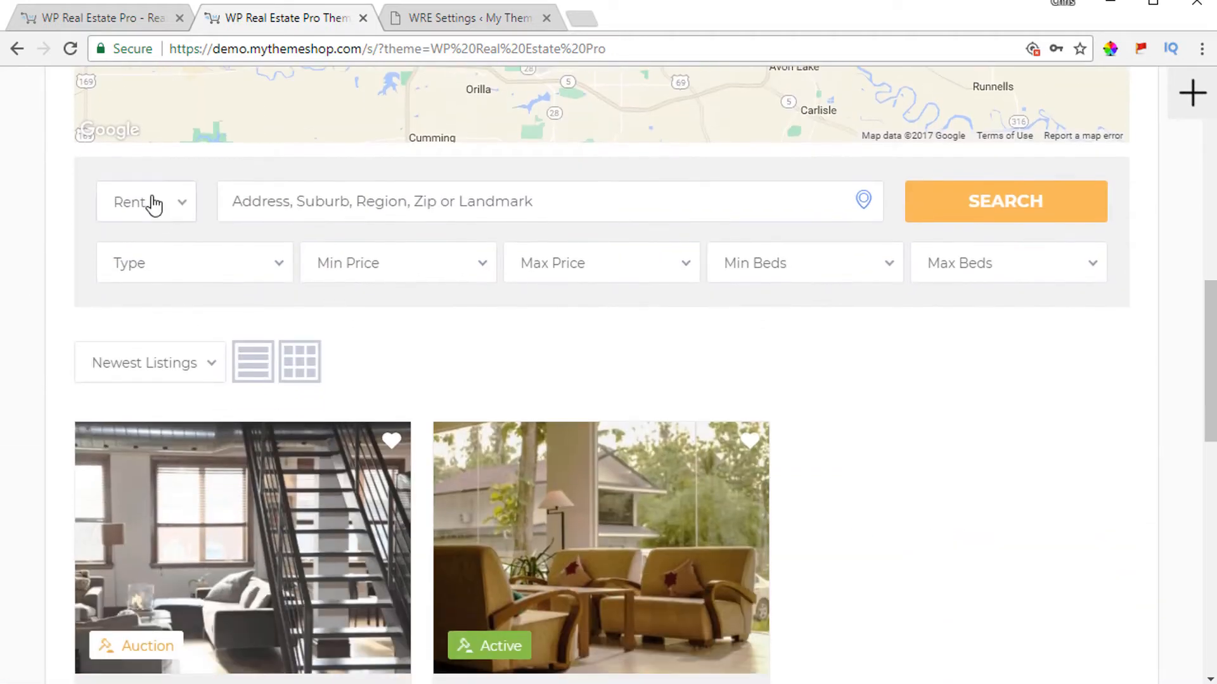
click(152, 196)
click(138, 246)
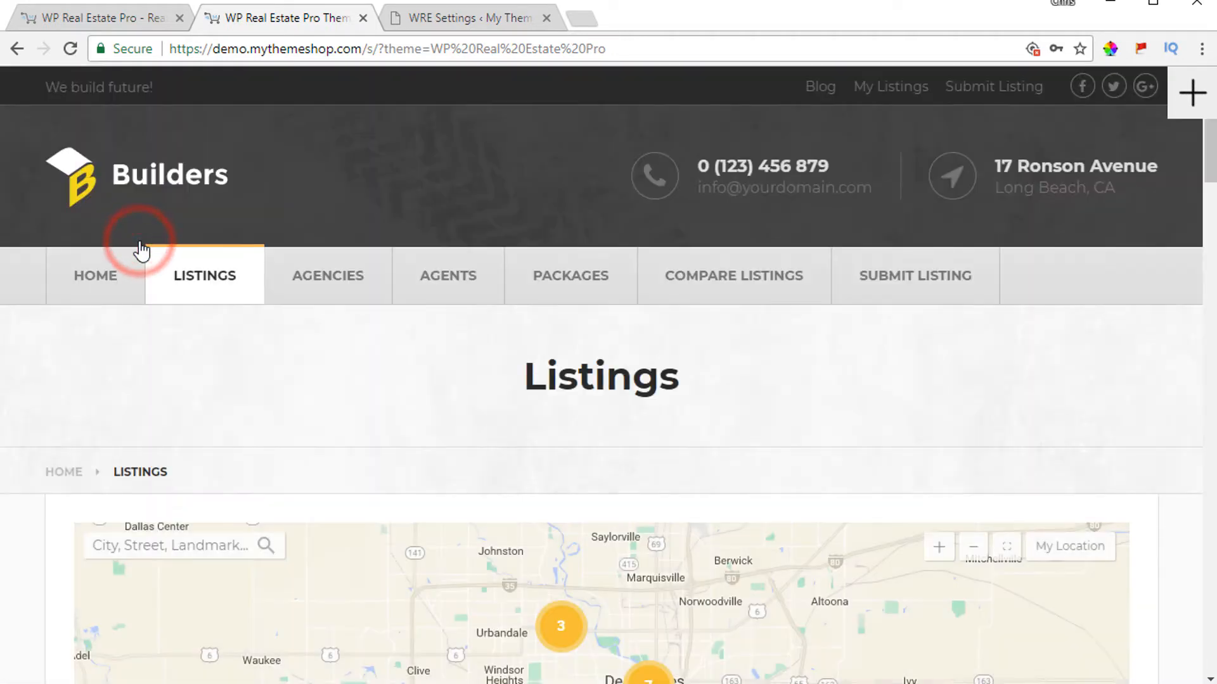
Return to WRE Settings and review the Rent / Sell options and the Default Listing Type setting
click(465, 19)
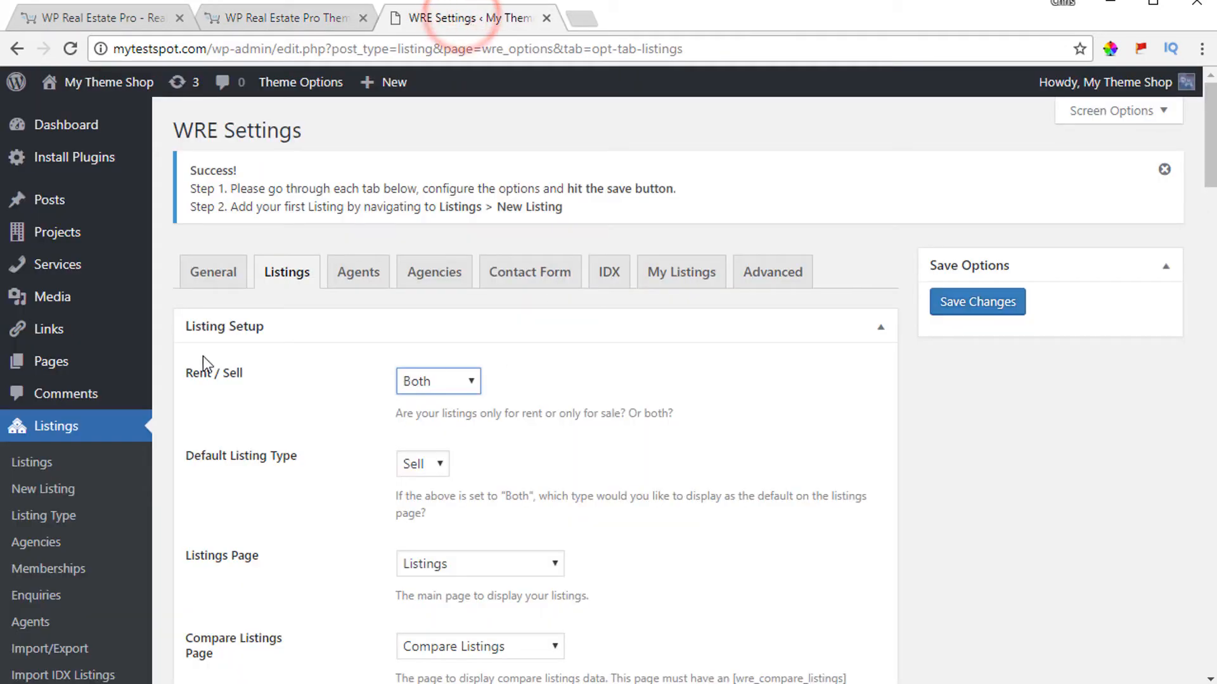
click(436, 383)
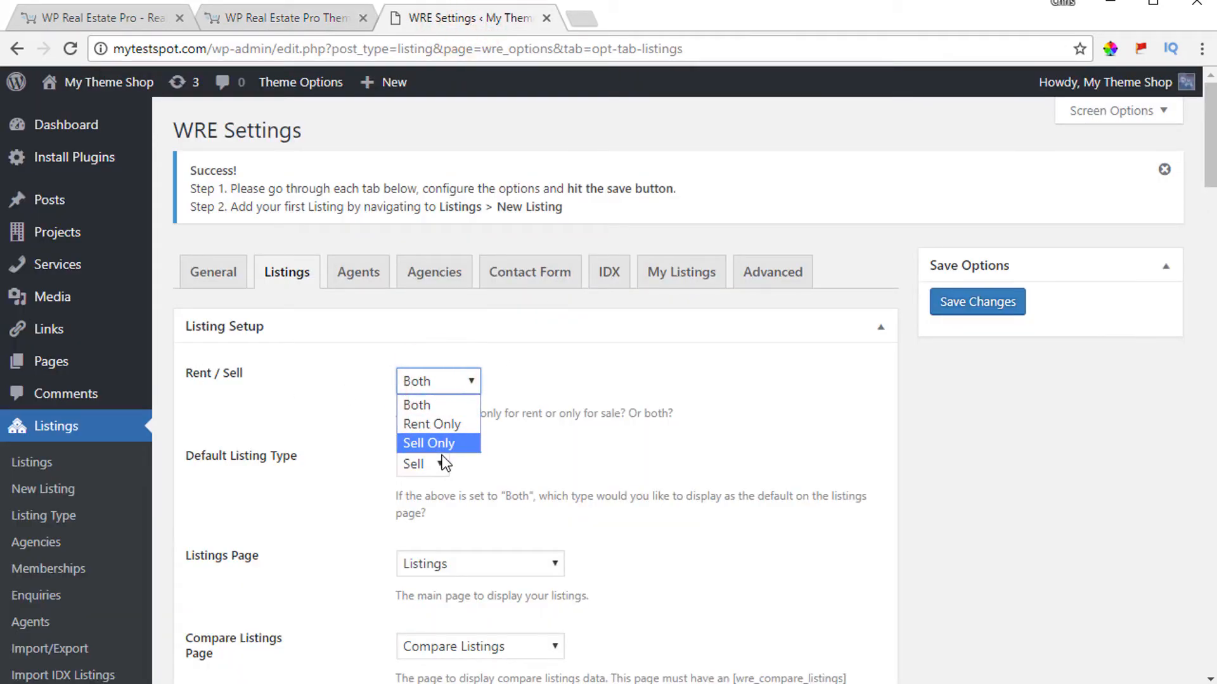
click(584, 386)
scroll(448, 344, down, 3)
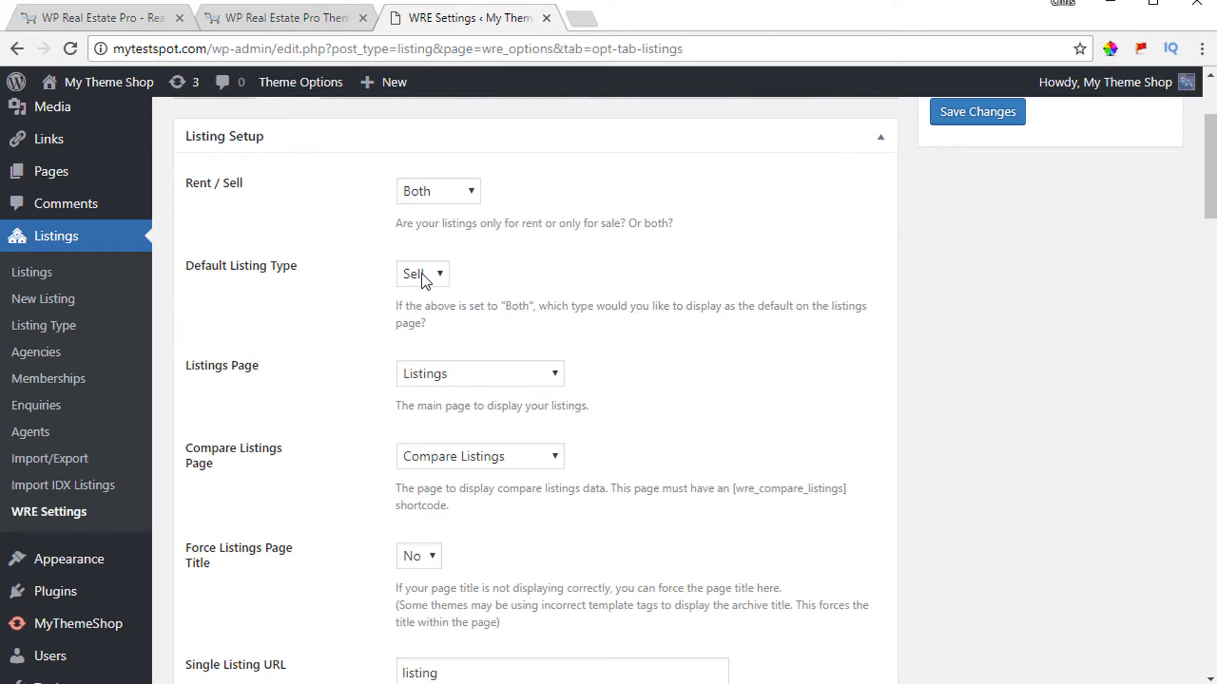
scroll(362, 372, down, 2)
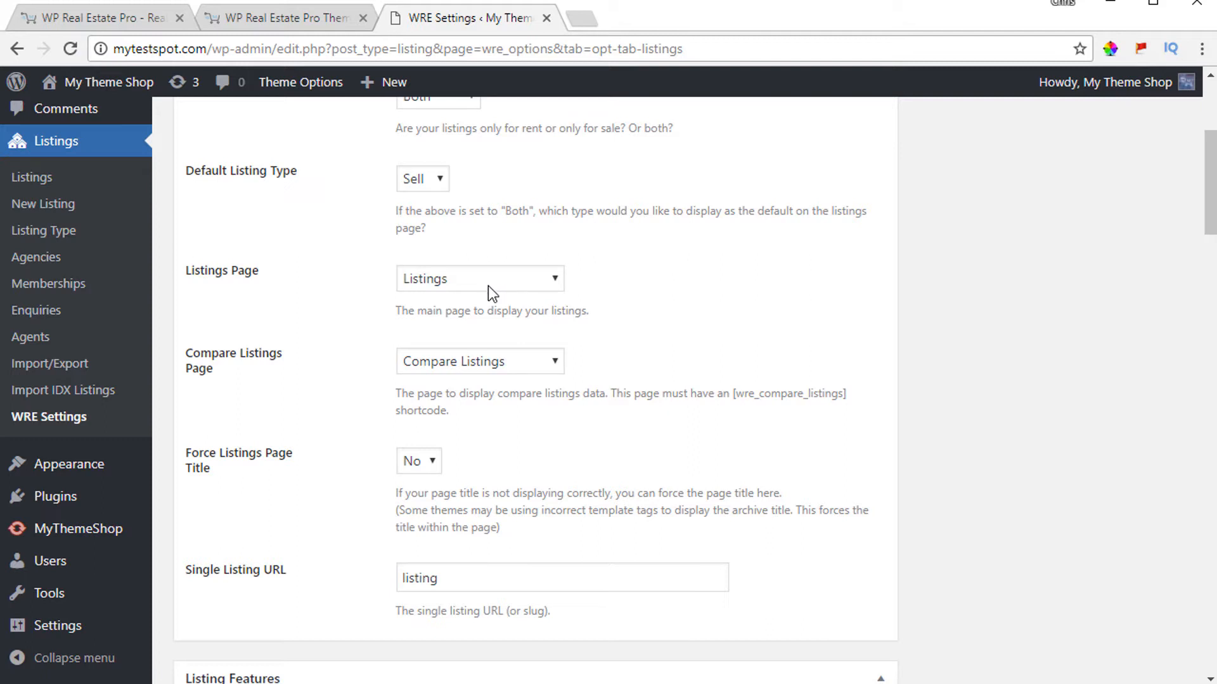
View the pages available for the Listings Page setting and compare it with the demo's Listings page
click(527, 280)
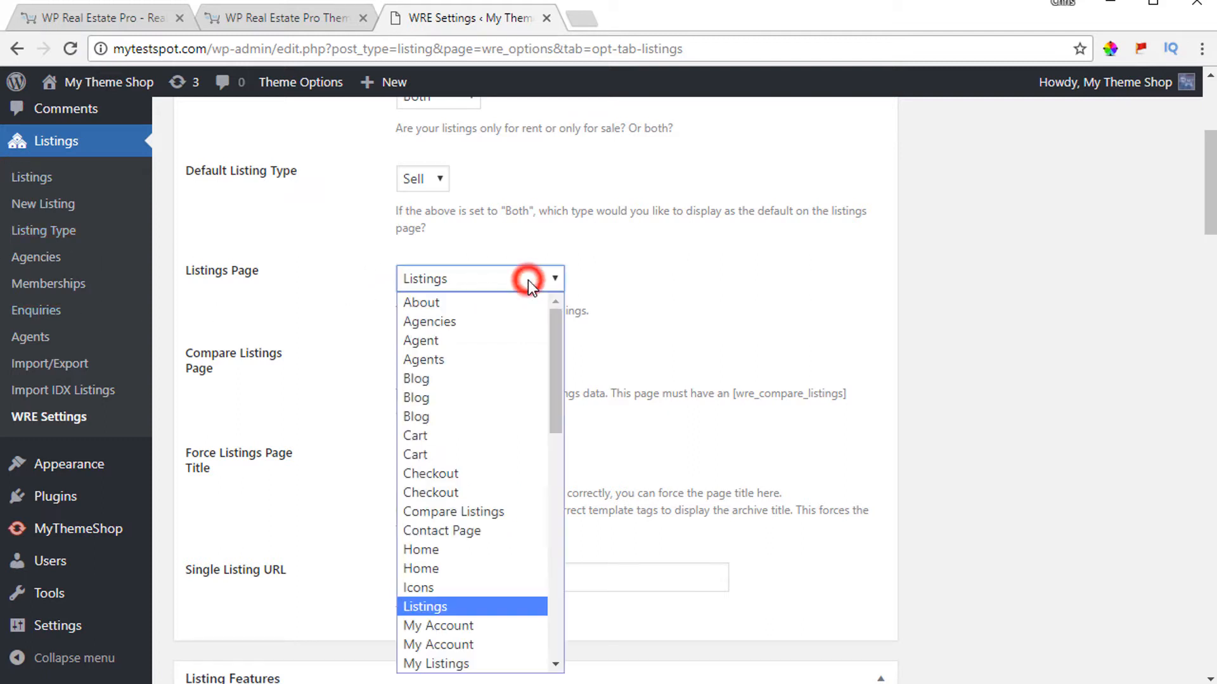
click(283, 280)
click(282, 18)
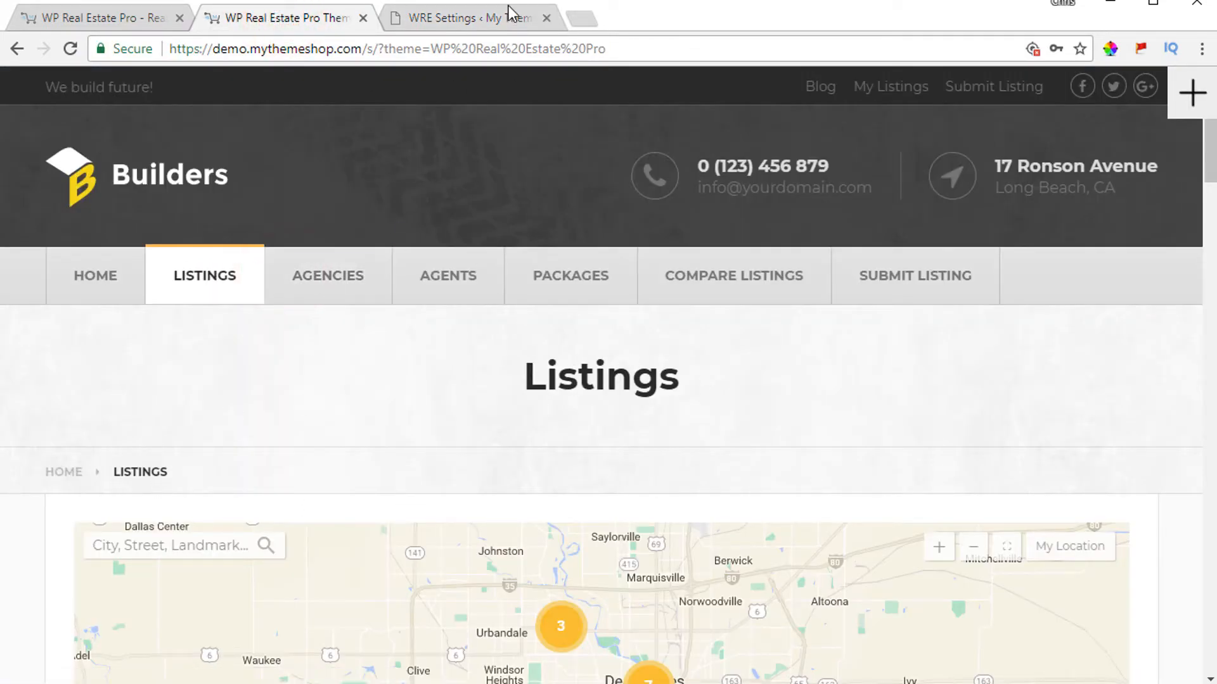
click(457, 15)
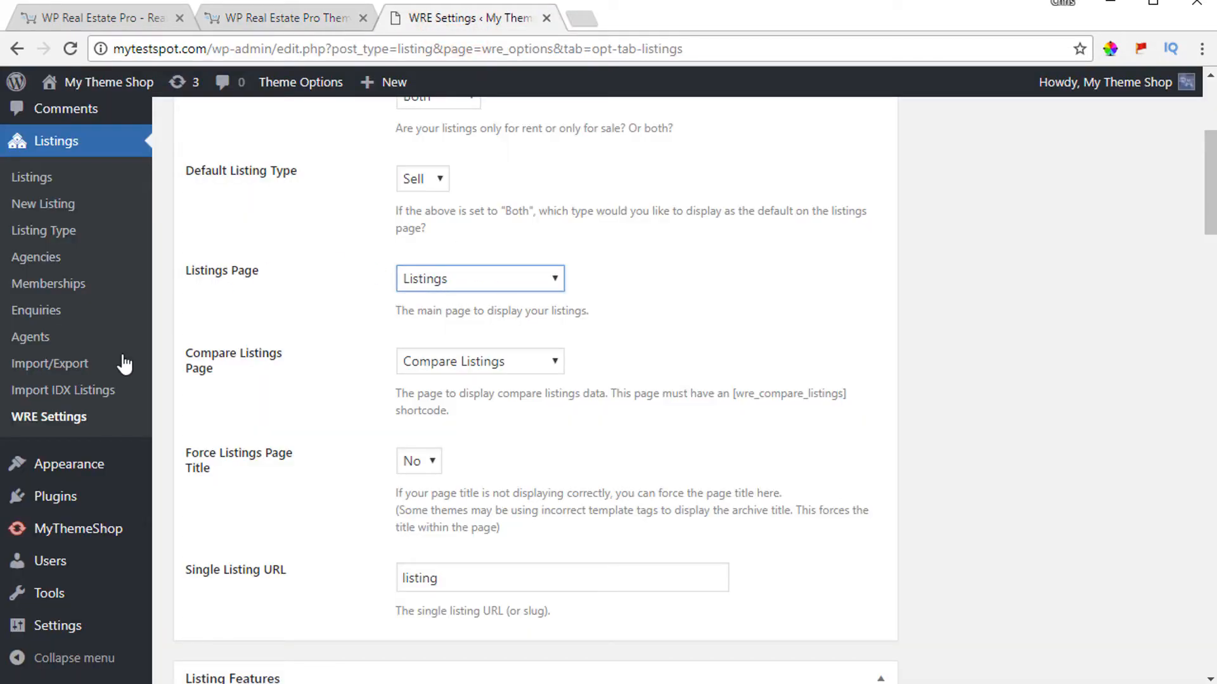
Review the Listing Setup settings down to Compare Listings Page and view the Force Listings Page Title options
scroll(120, 298, up, 3)
scroll(95, 305, up, 2)
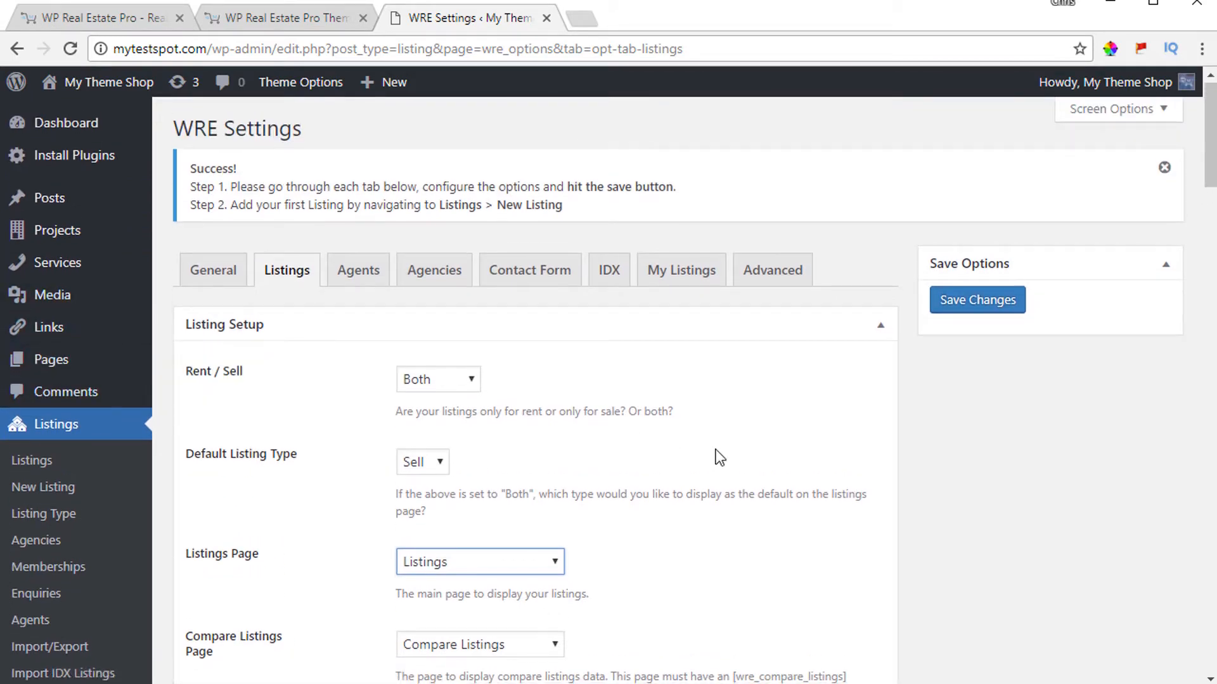
scroll(710, 450, down, 4)
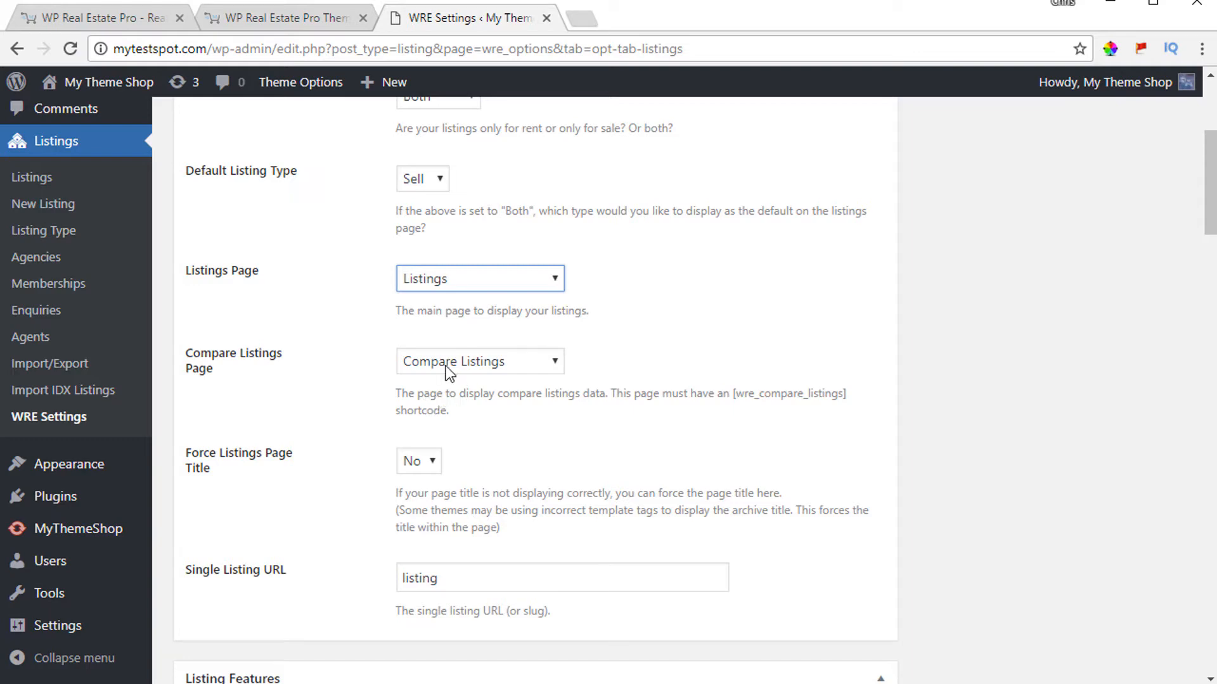
scroll(365, 392, down, 3)
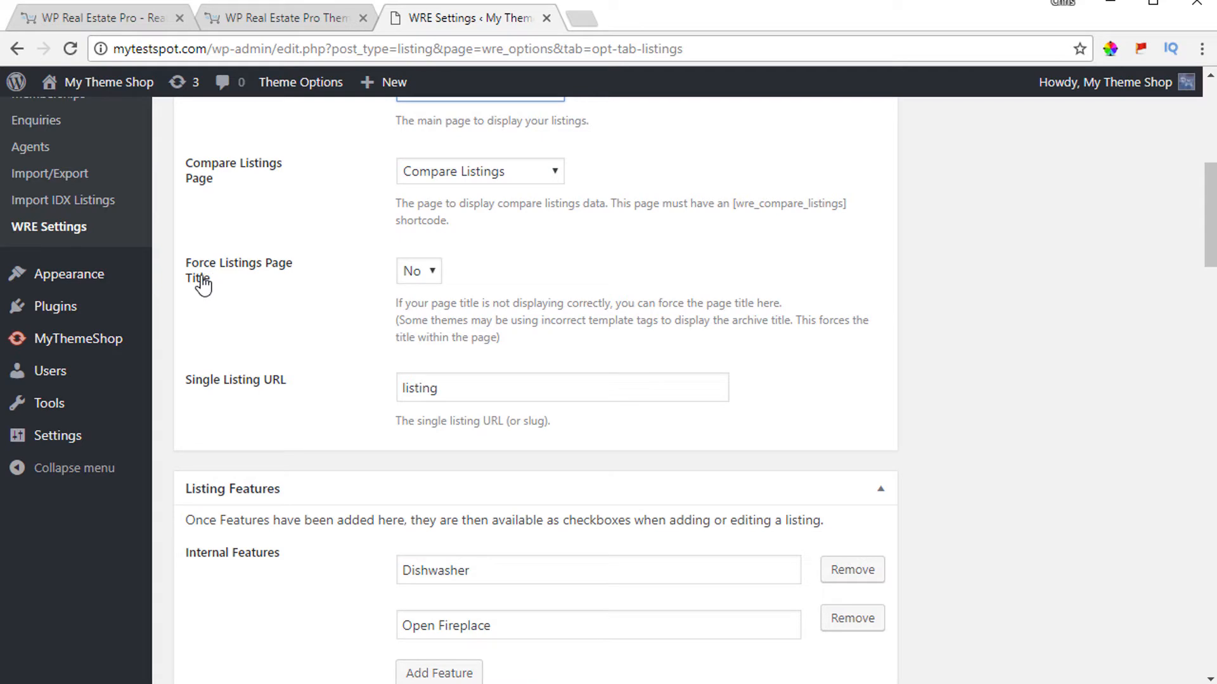
click(416, 272)
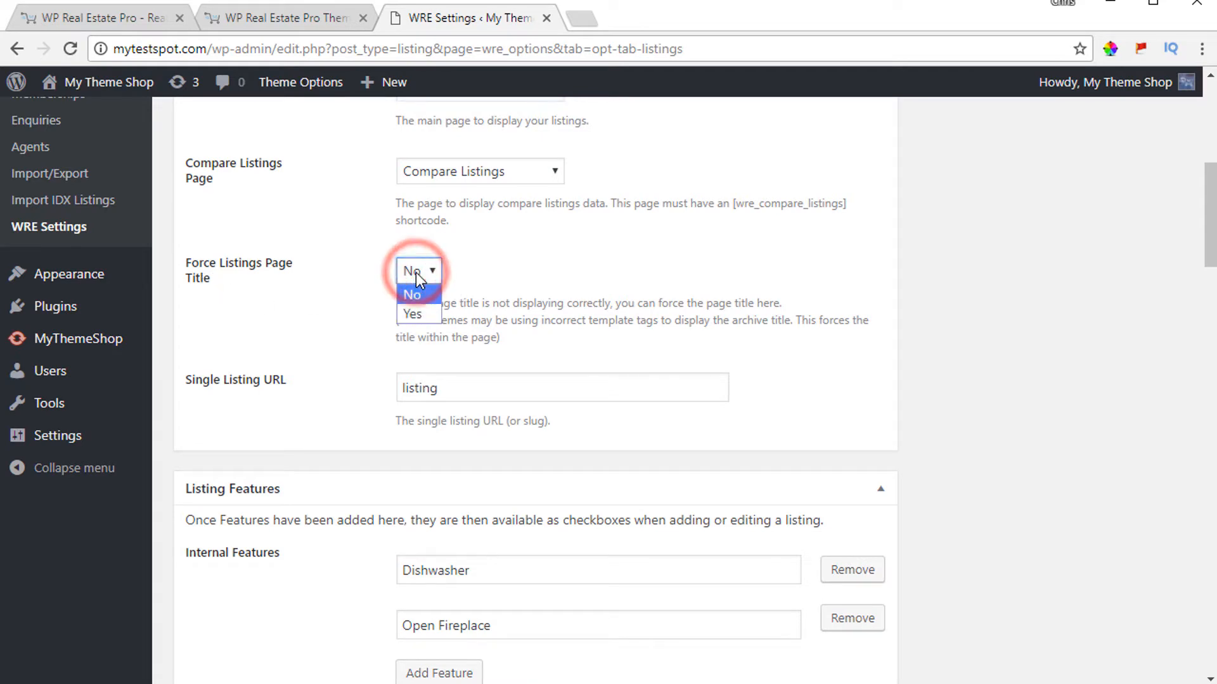
click(416, 273)
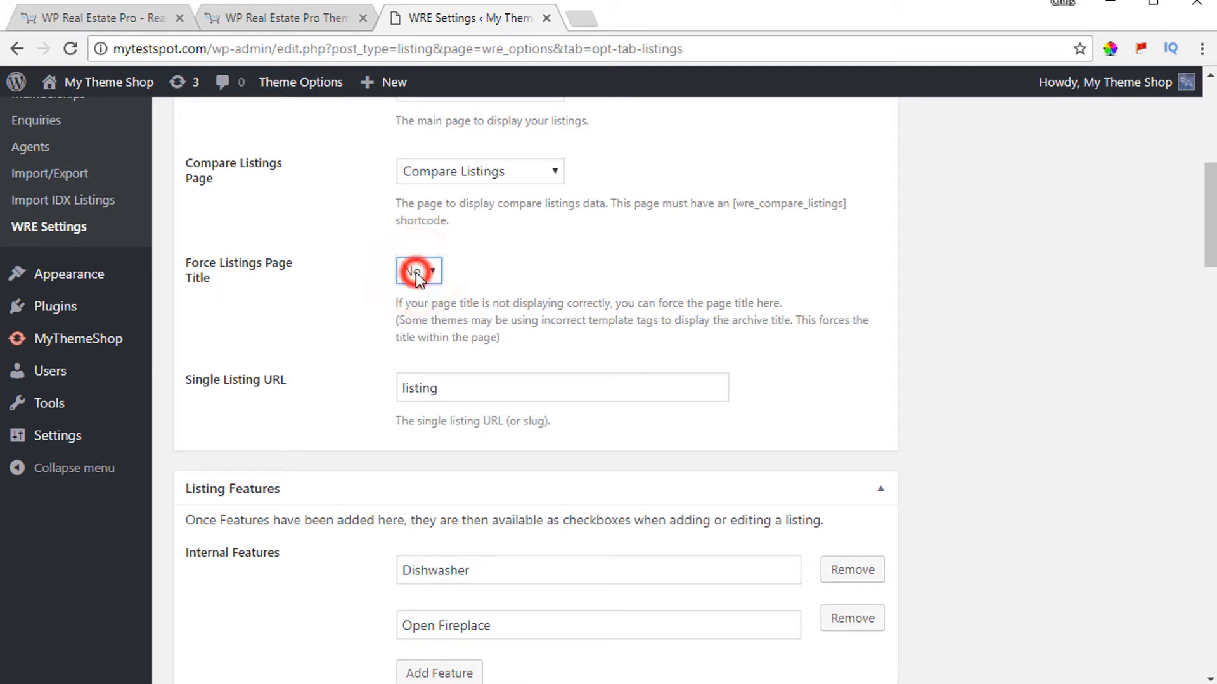
Open the Luxury family home listing on the demo site and examine its page
click(268, 20)
scroll(448, 393, down, 10)
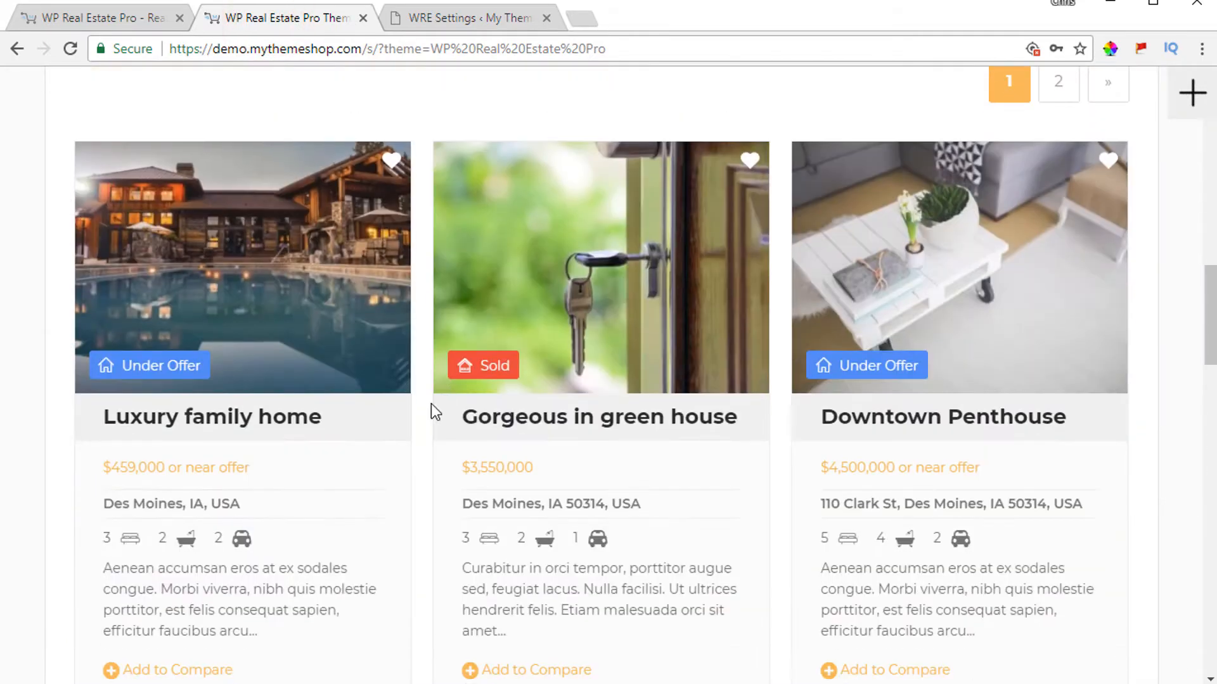
click(235, 424)
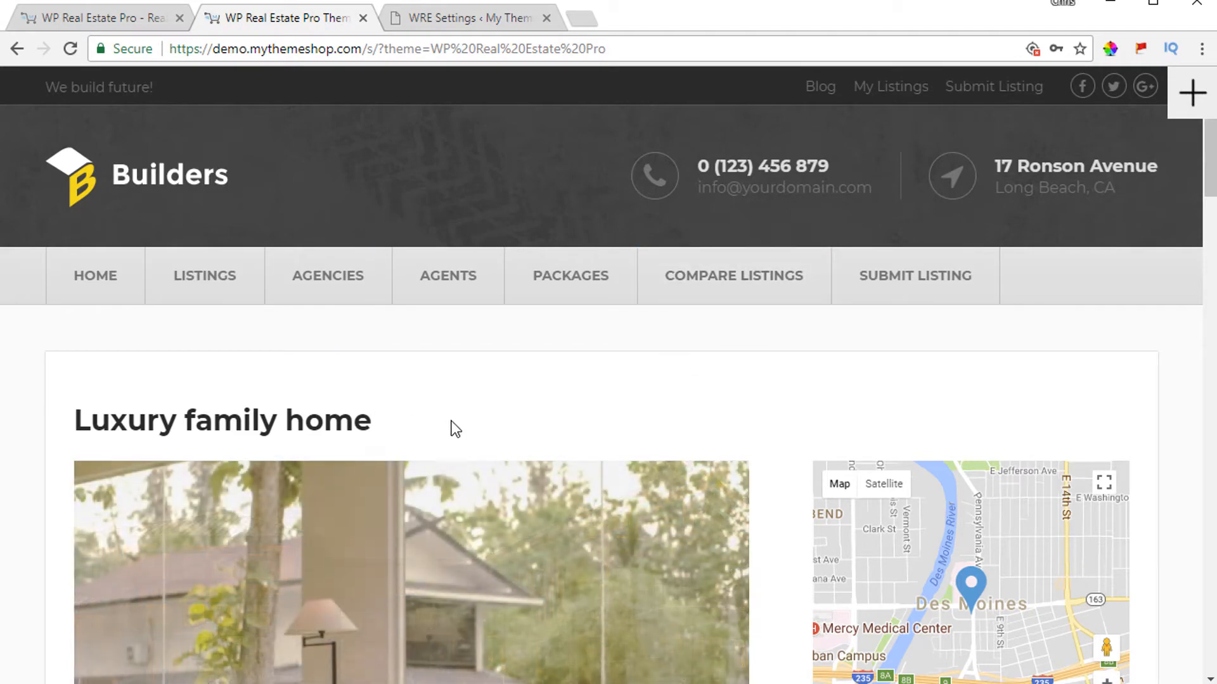
scroll(456, 423, down, 5)
scroll(618, 488, down, 4)
scroll(590, 273, up, 10)
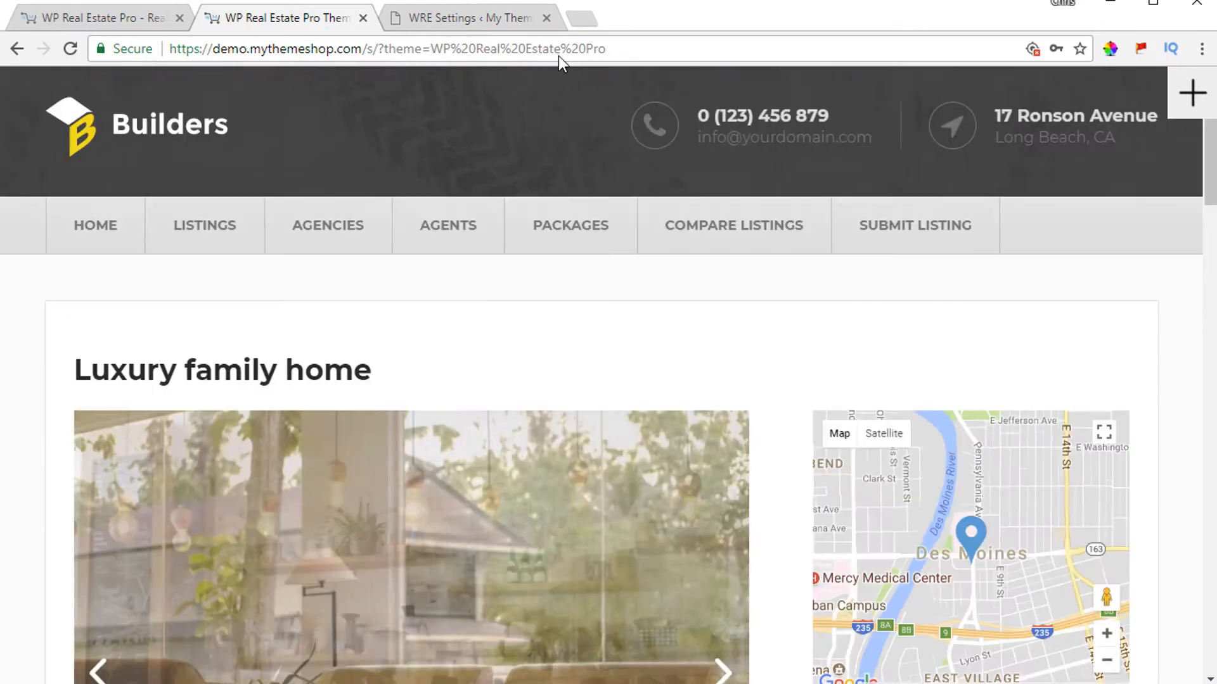
Compare the Force Listings Page Title and Single Listing URL settings with the demo's Luxury family home page
click(446, 16)
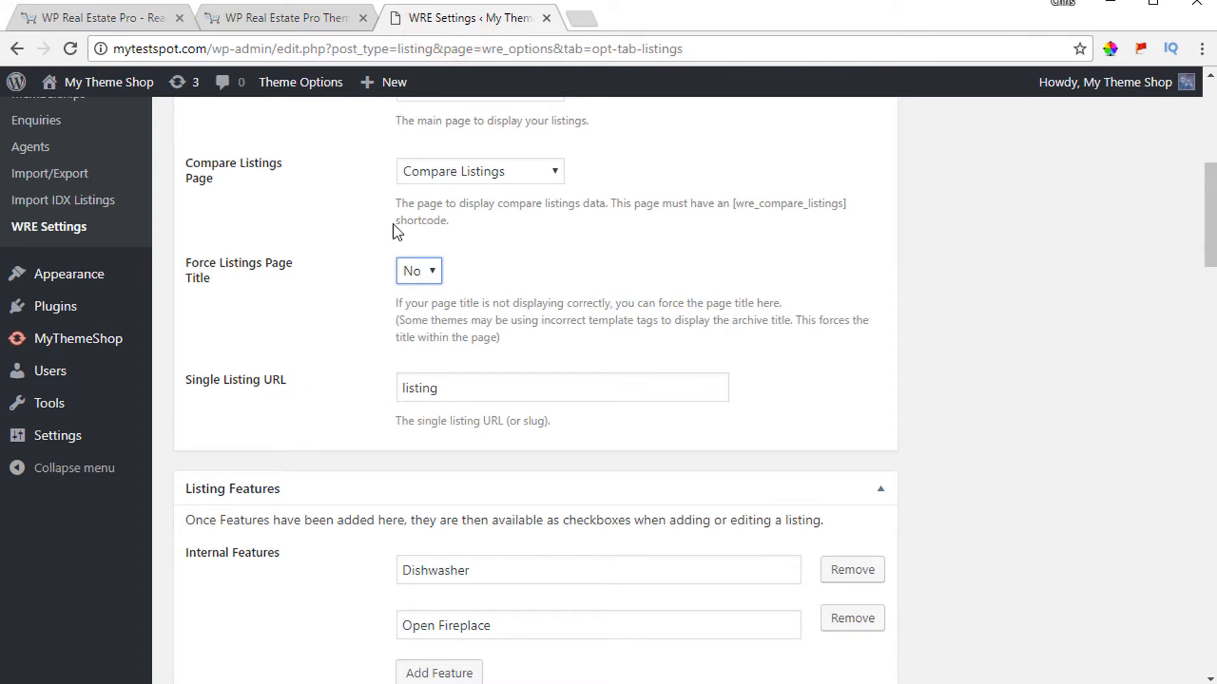
click(287, 18)
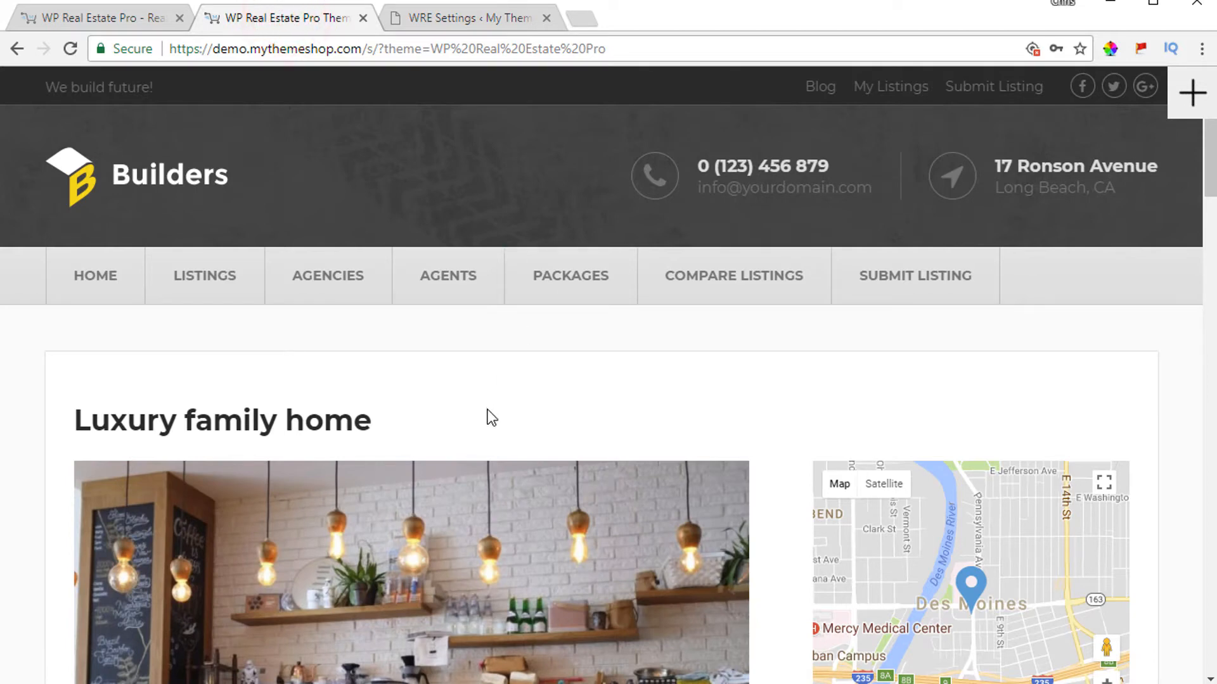
scroll(389, 448, down, 1)
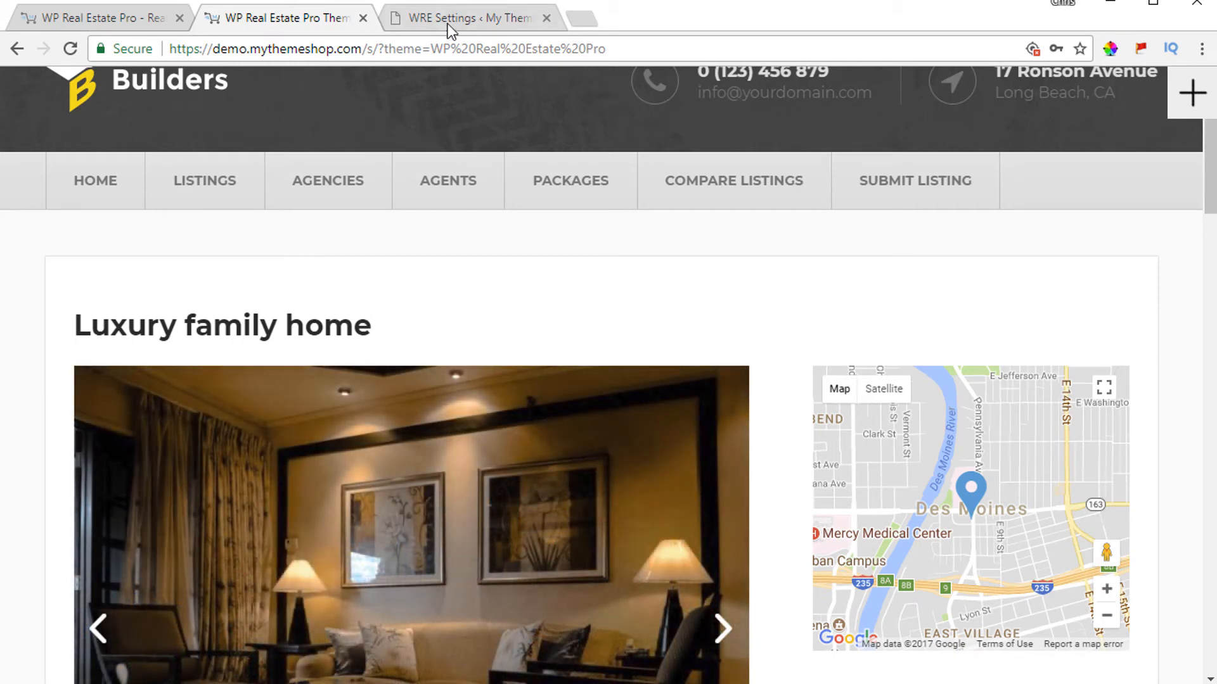
click(447, 19)
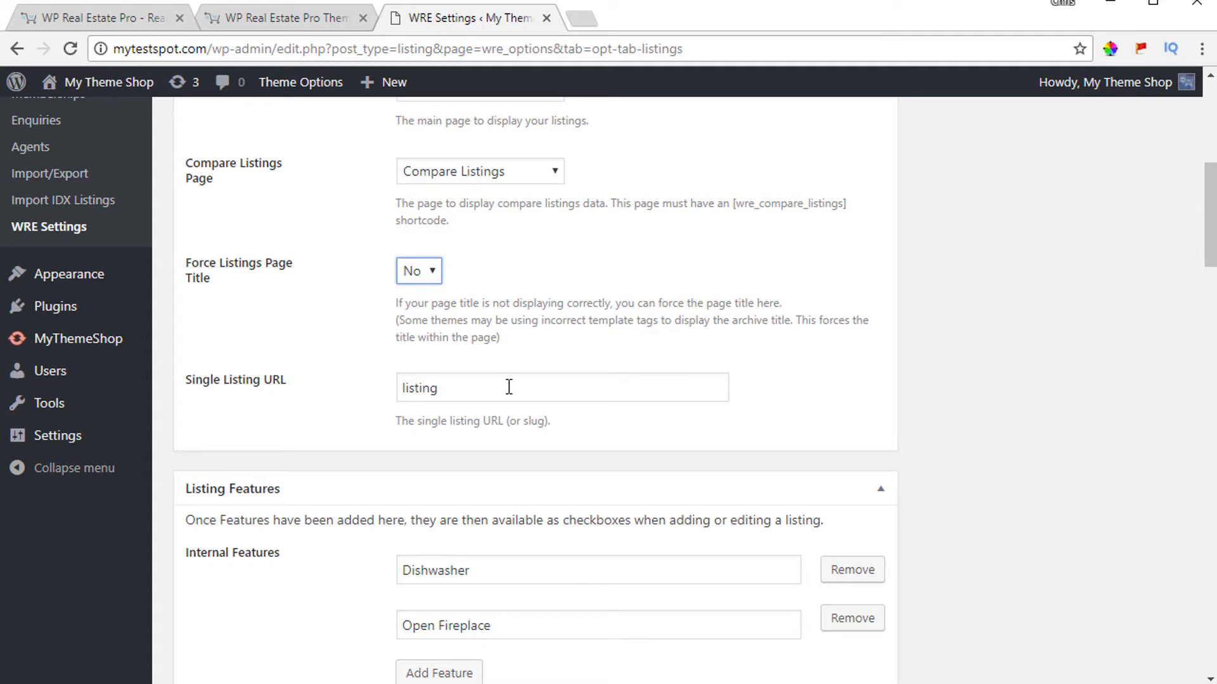
Review the internal and external Listing Features and the Listing Statuses in the Listings settings
scroll(319, 309, down, 5)
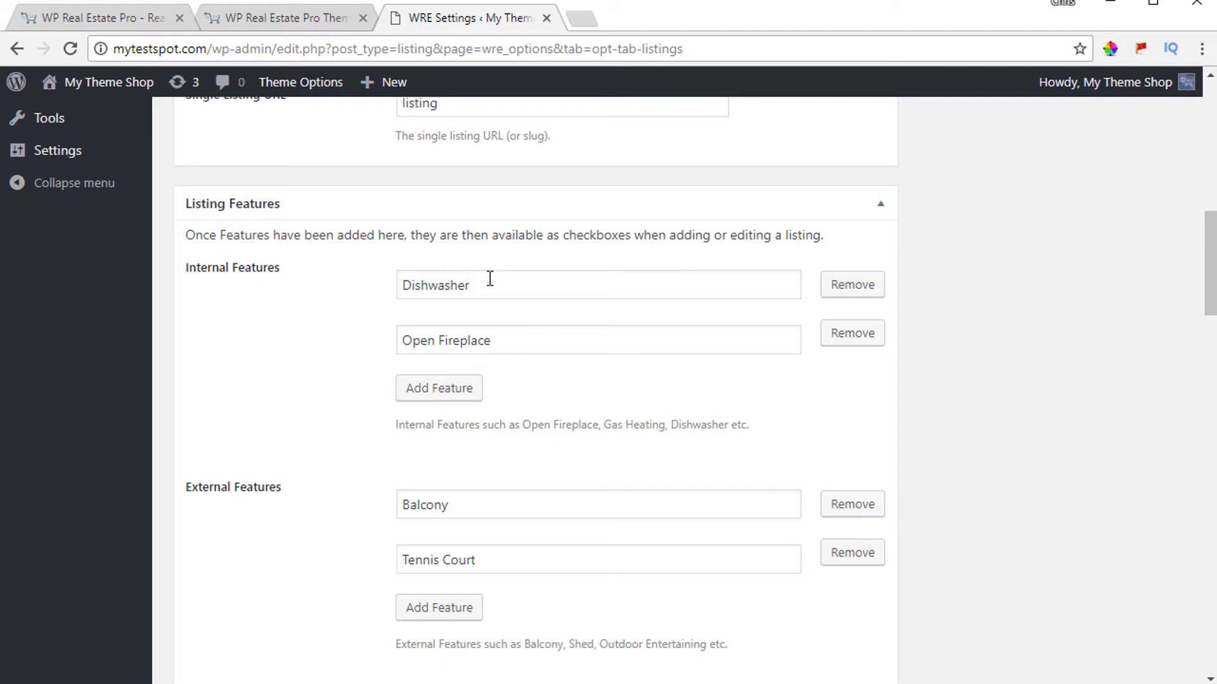
scroll(279, 326, down, 4)
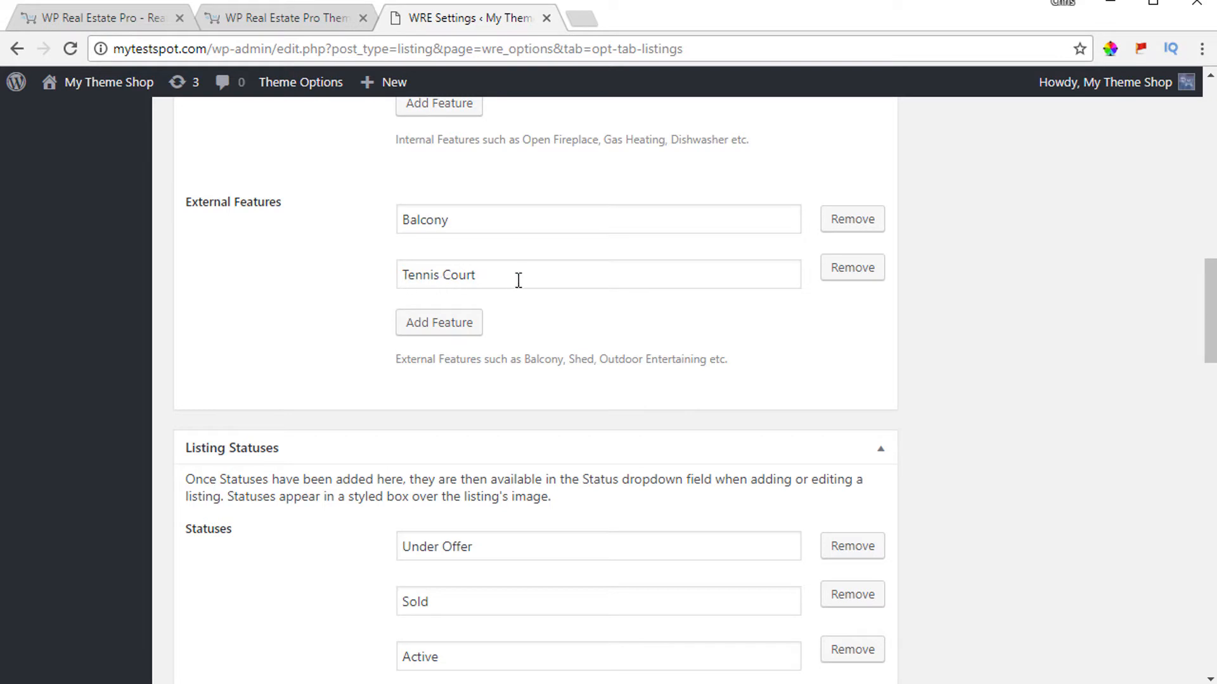
scroll(360, 301, up, 3)
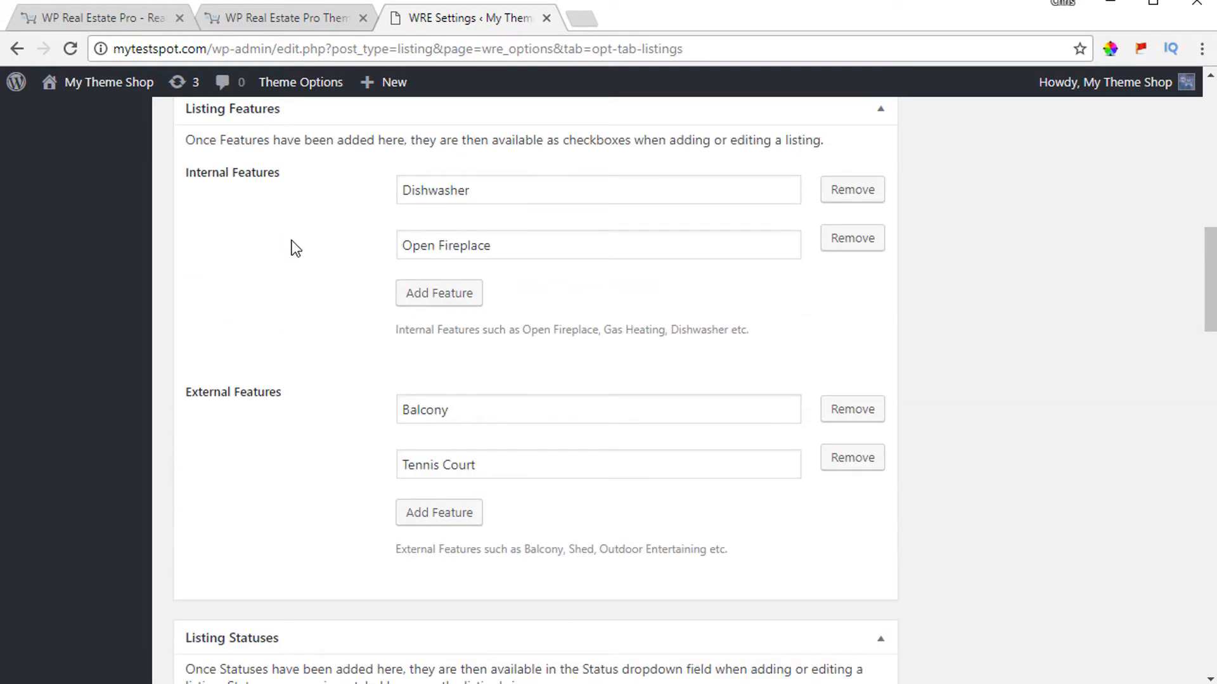
scroll(296, 249, down, 4)
scroll(296, 254, down, 4)
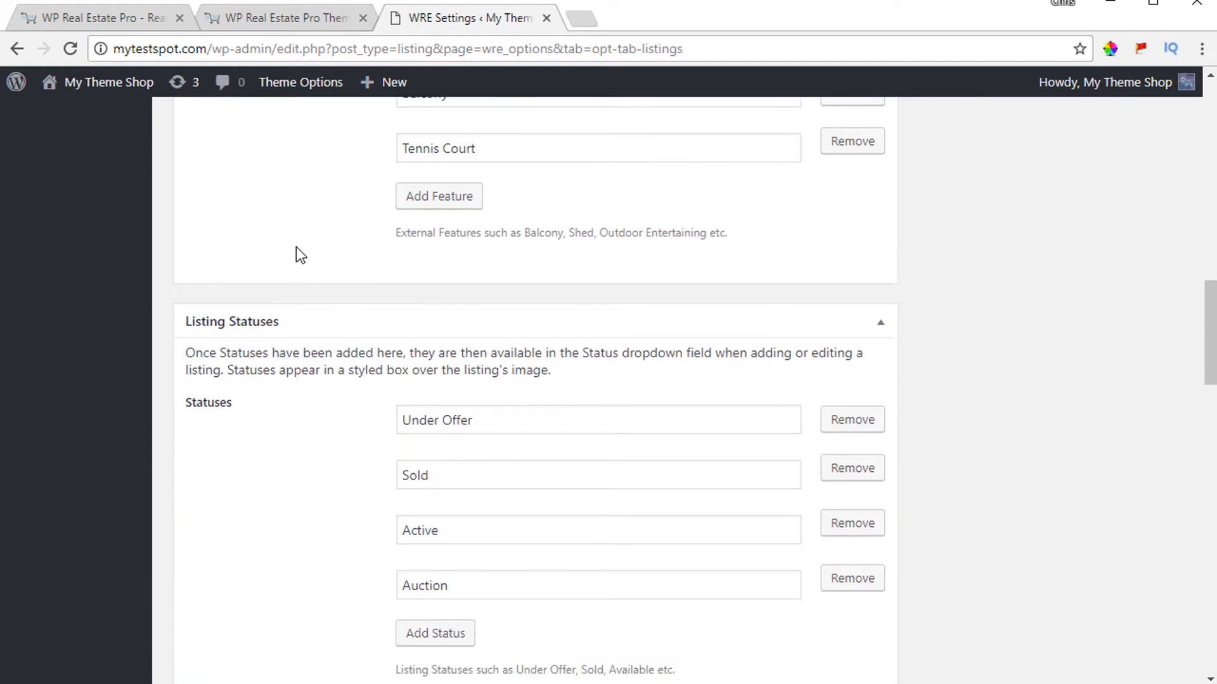
Compare the Statuses in the Listing Statuses settings with the status labels shown on the demo site's Listings page
scroll(309, 289, up, 1)
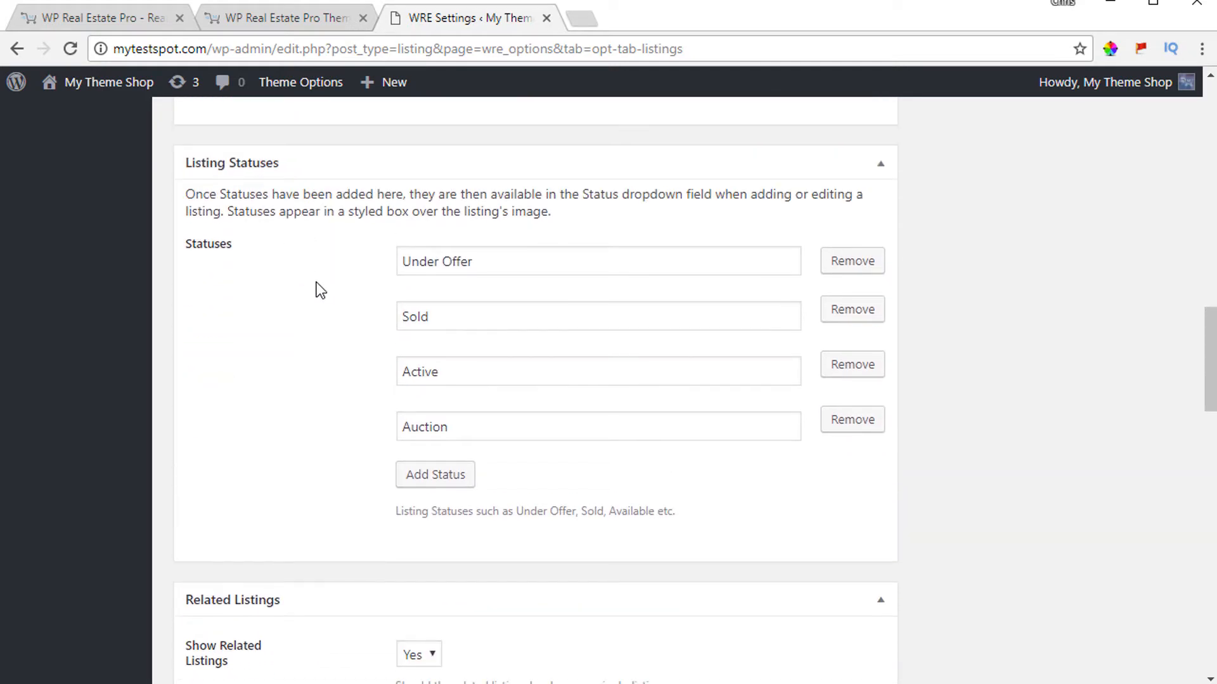
click(286, 15)
scroll(233, 214, down, 4)
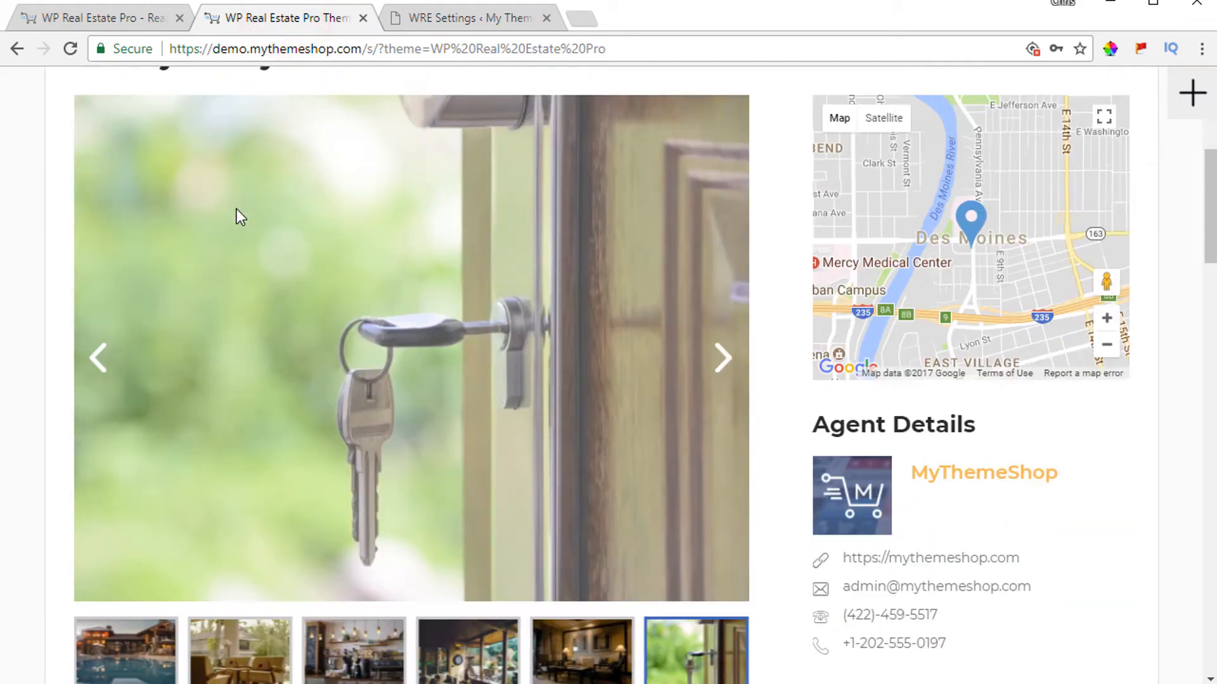
scroll(225, 212, up, 6)
click(203, 279)
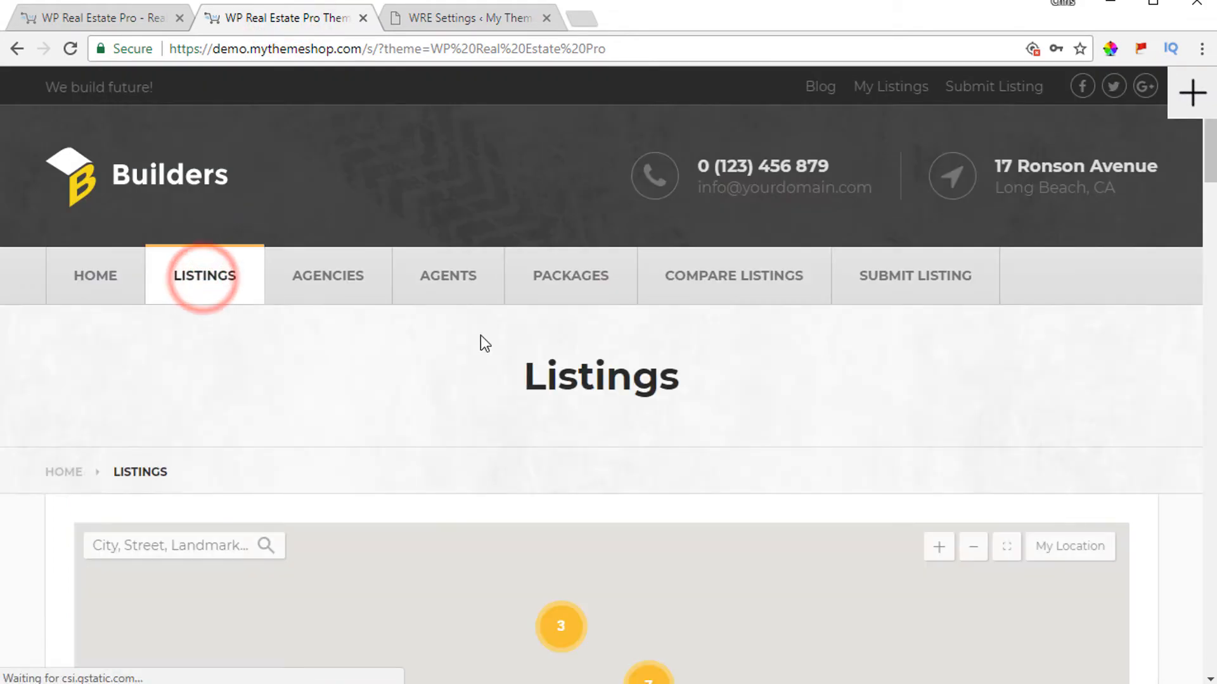
scroll(480, 338, down, 13)
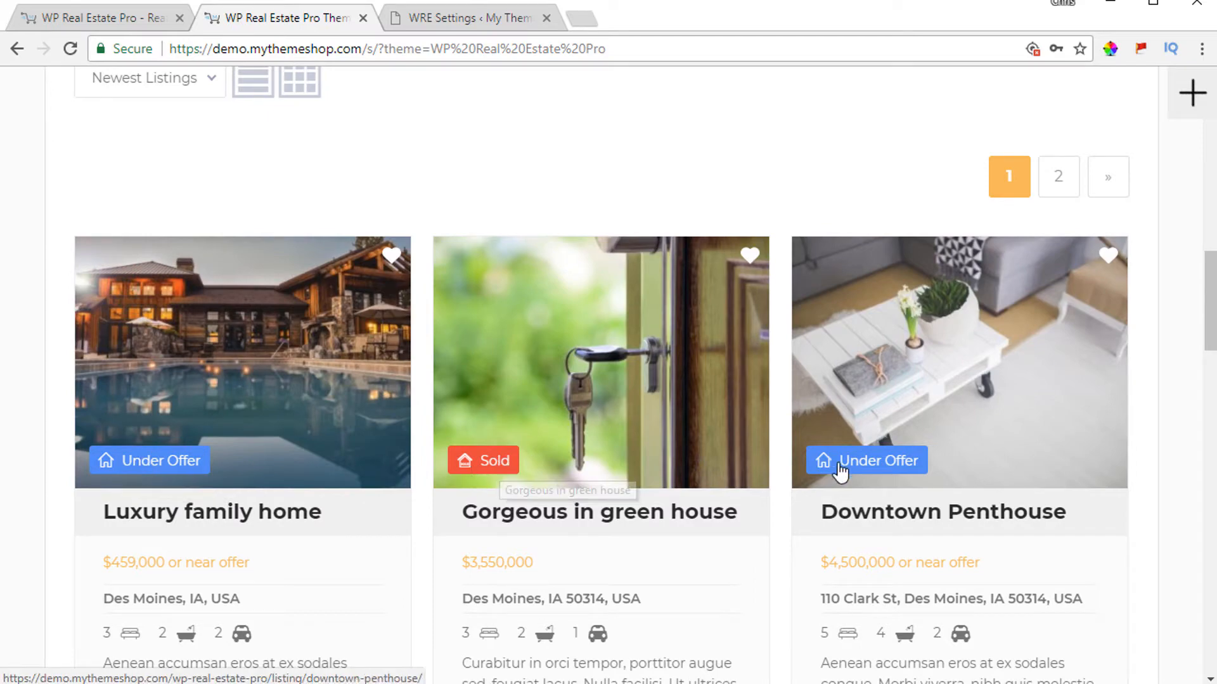
scroll(883, 459, down, 10)
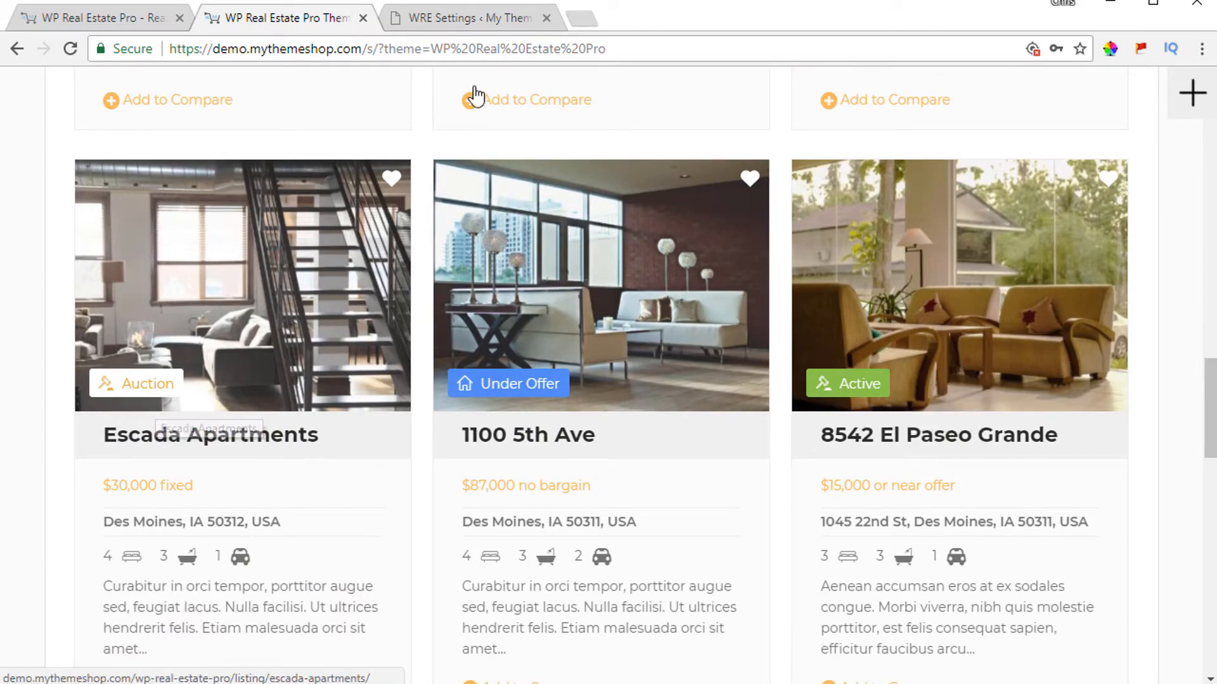
click(447, 14)
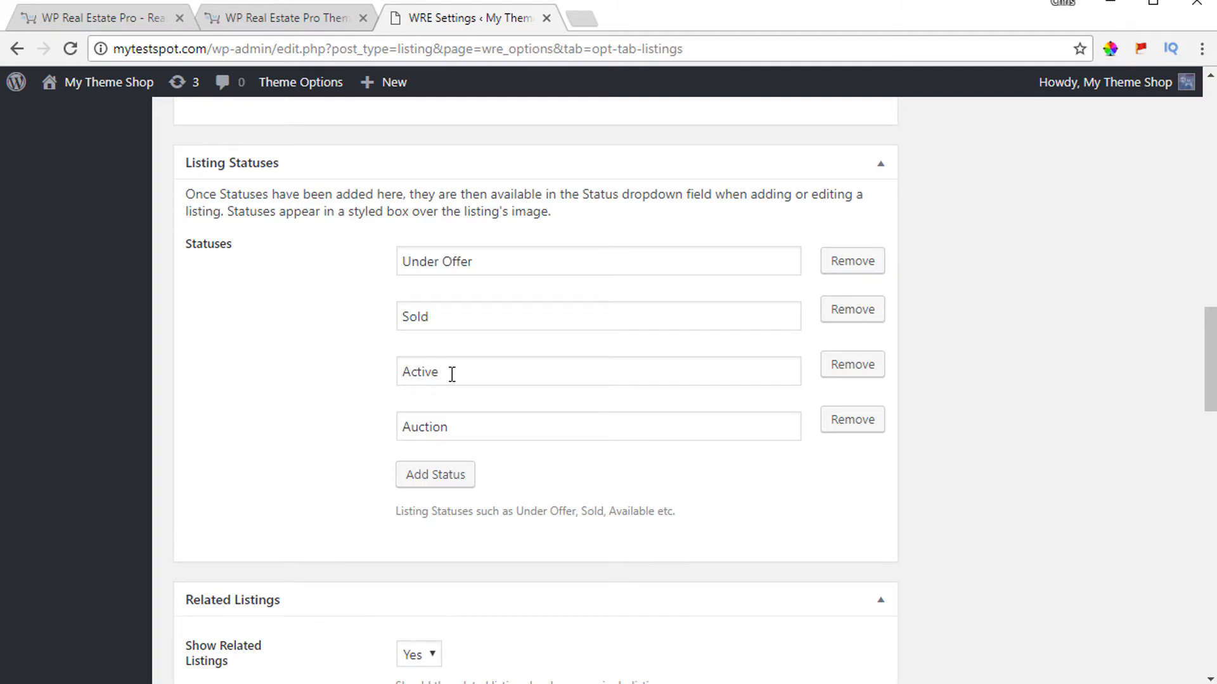
Review the Show Related Listings setting and find the Related Listings section on the demo's Luxury family home page
scroll(447, 373, down, 3)
scroll(451, 374, down, 3)
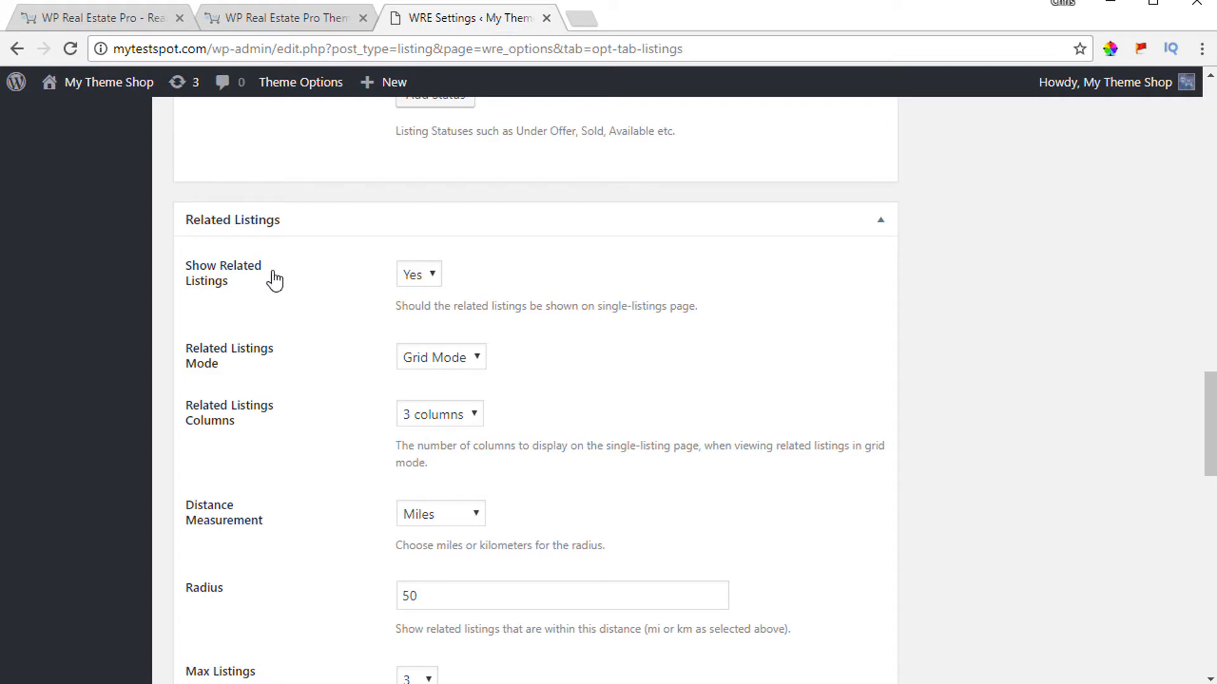
click(302, 13)
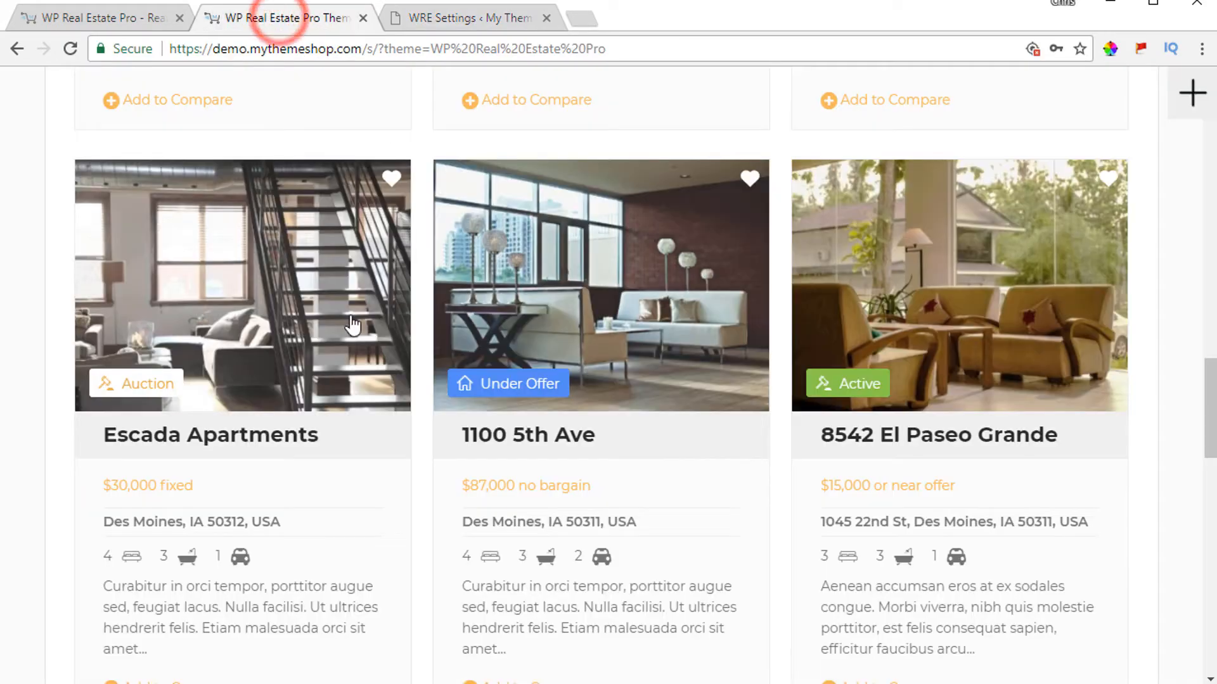
scroll(367, 362, up, 6)
click(204, 234)
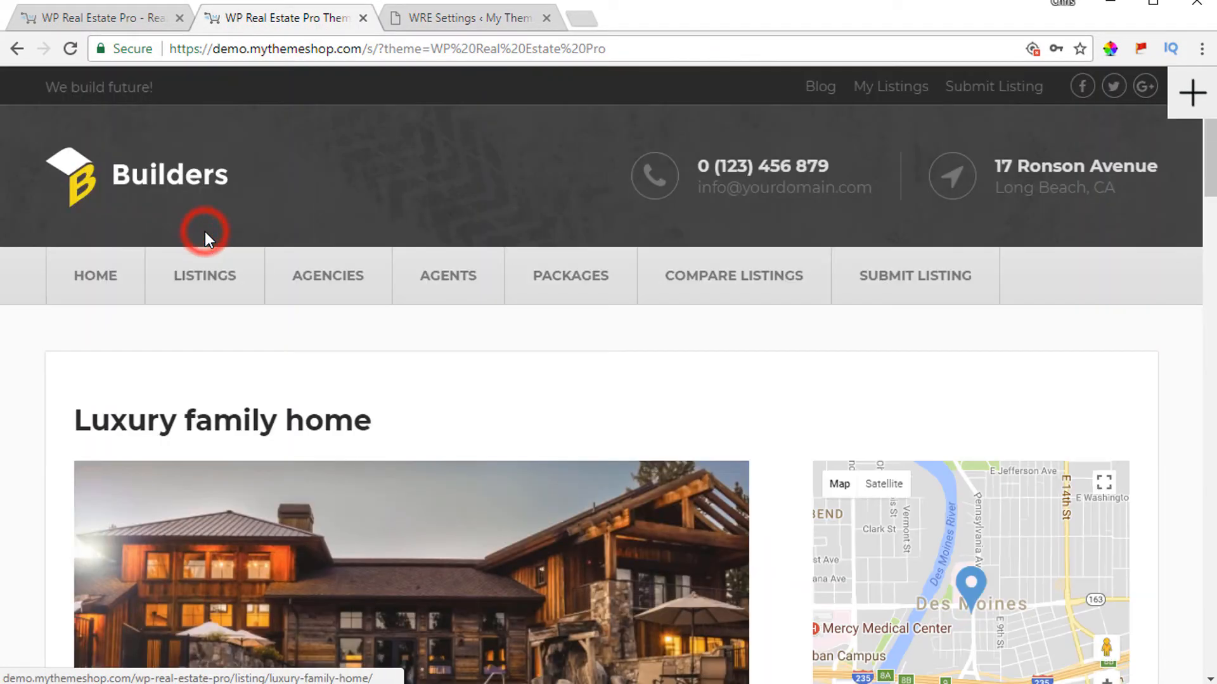
scroll(435, 399, down, 6)
scroll(435, 396, down, 20)
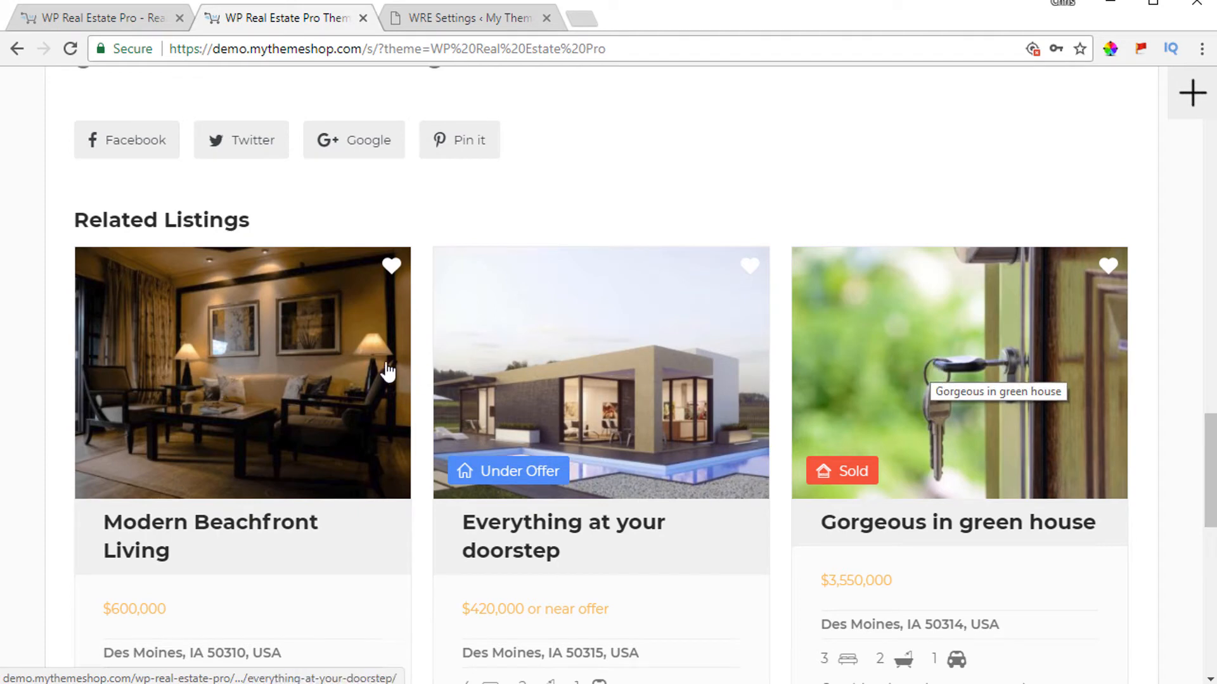
click(462, 13)
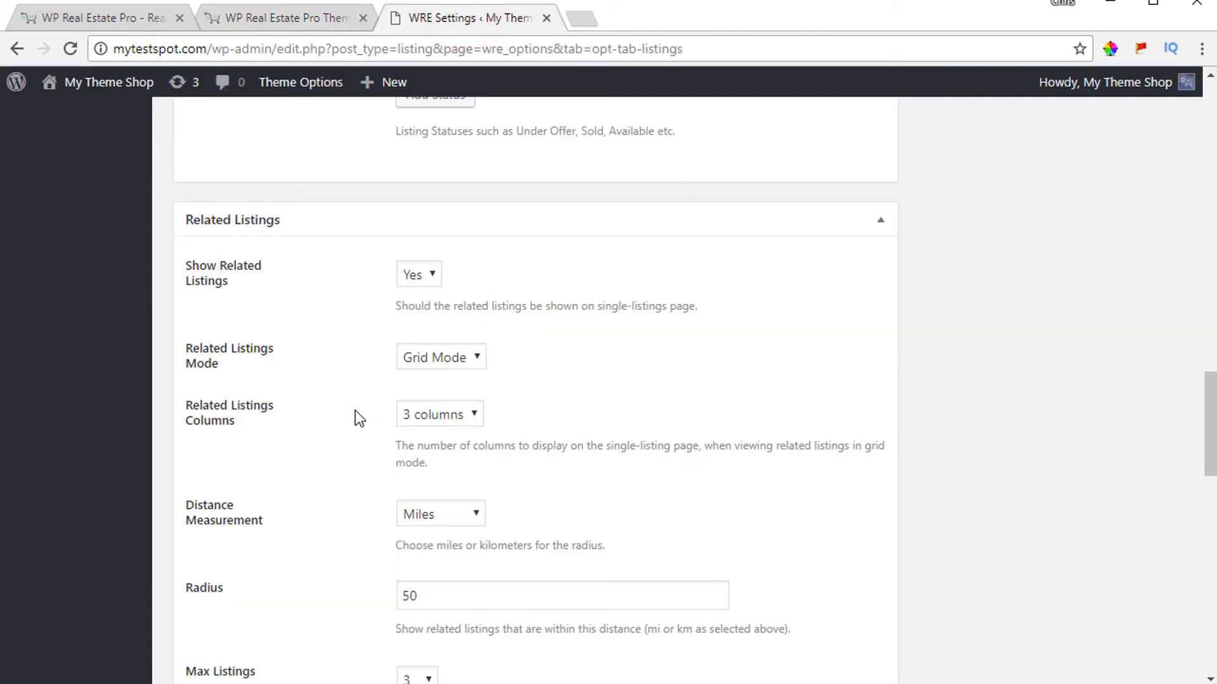
Compare the Related Listings mode, columns, distance measurement and radius settings with the related listings on the demo's Luxury family home page
scroll(355, 410, down, 1)
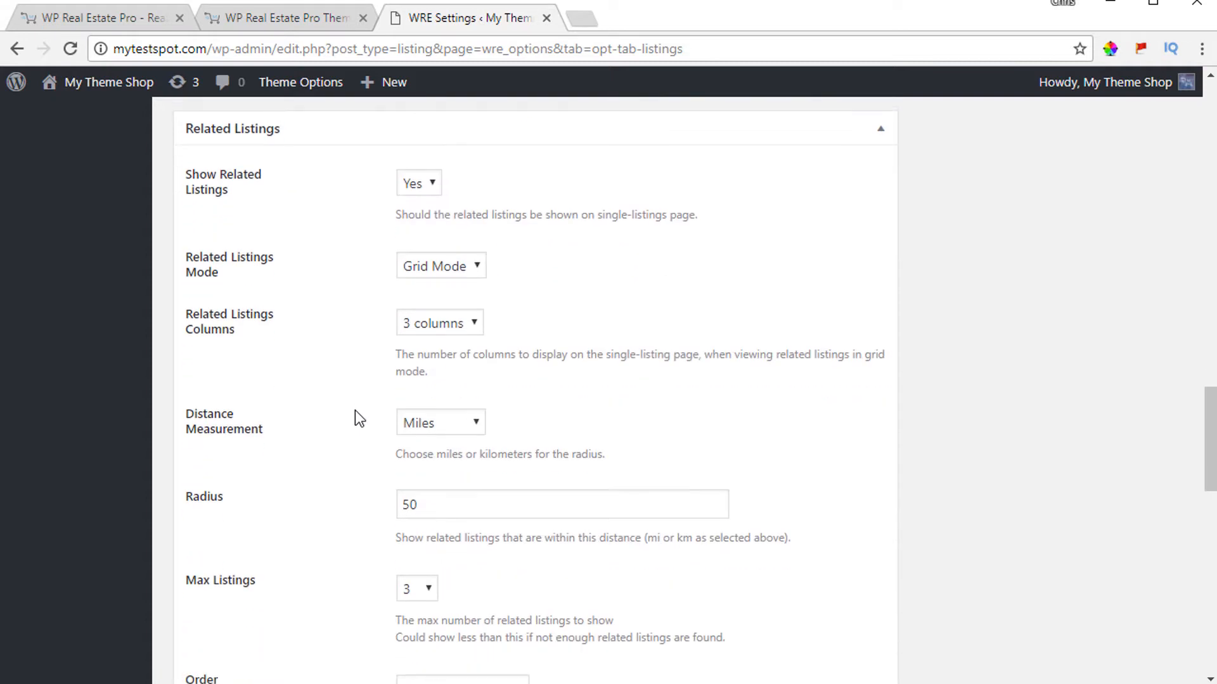
click(417, 261)
click(415, 260)
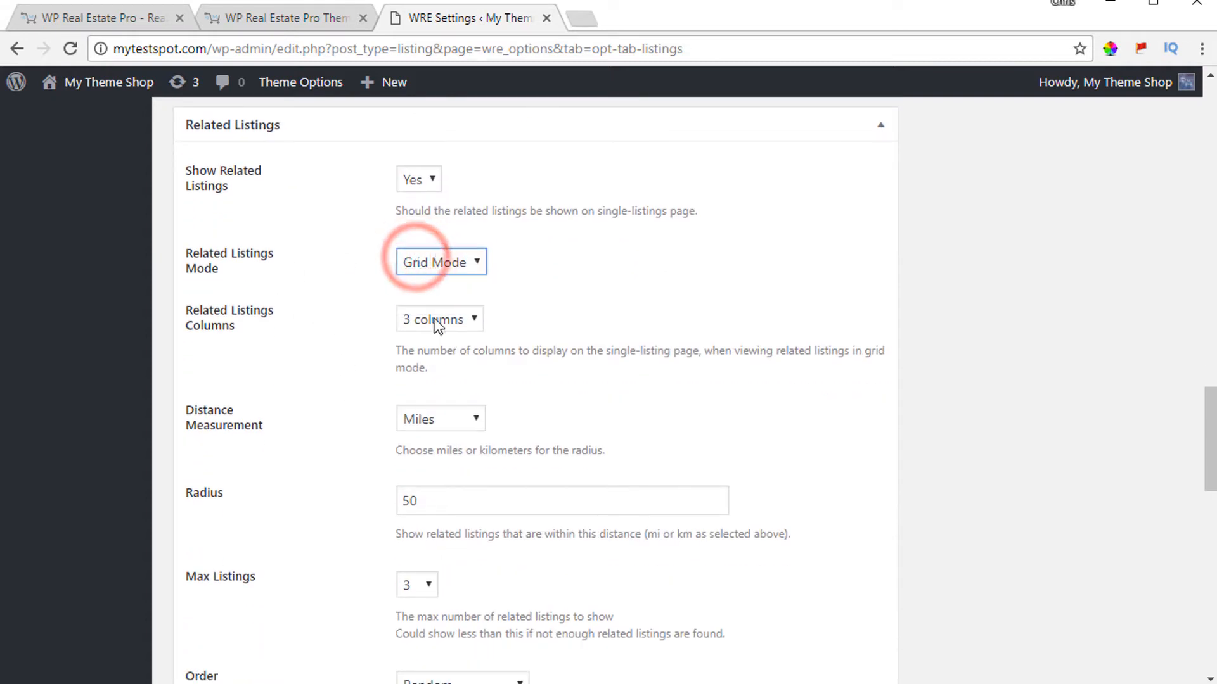
click(273, 19)
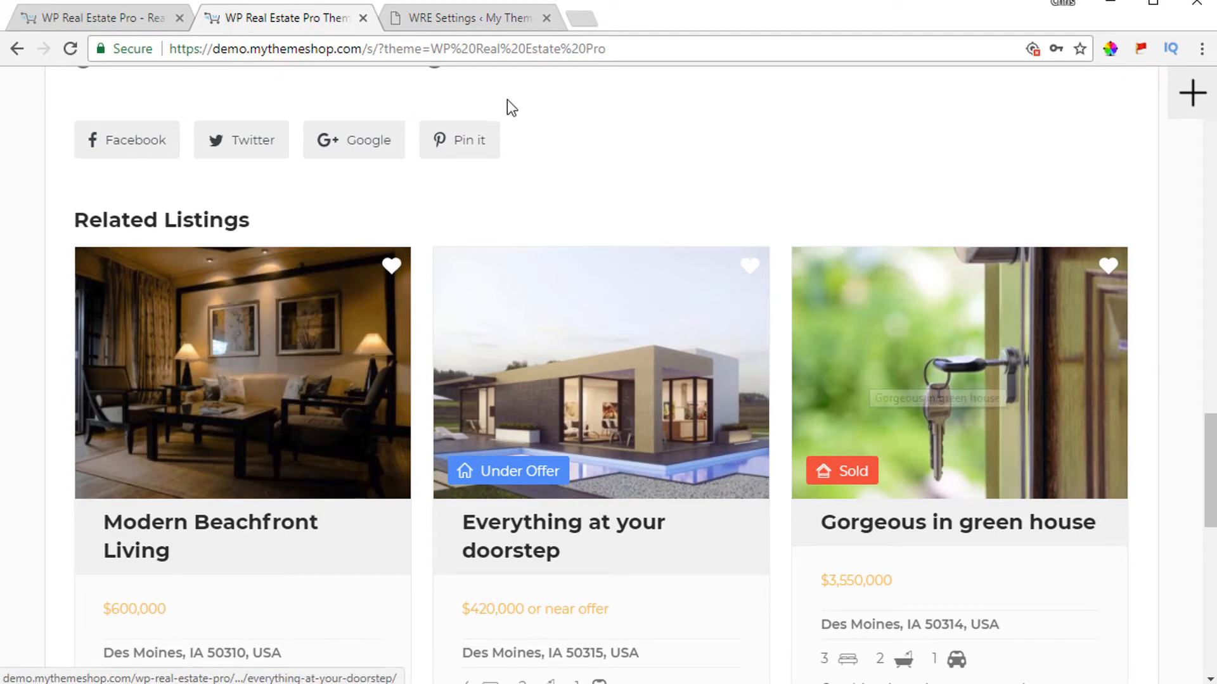
click(473, 18)
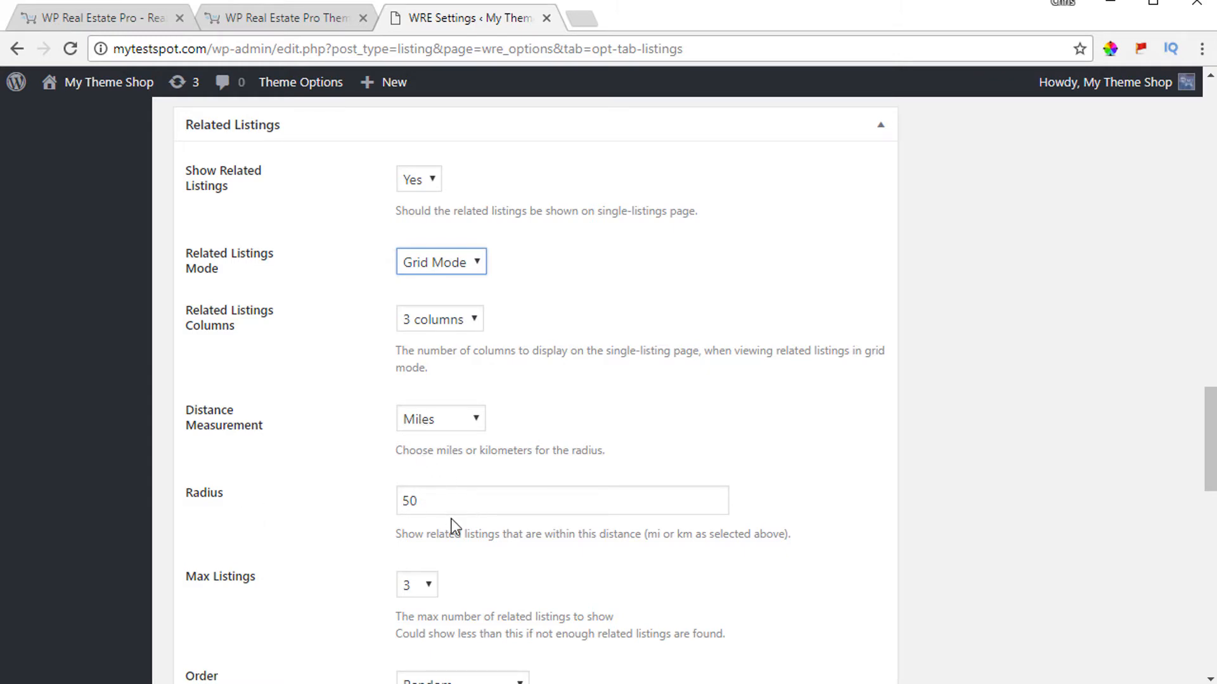
click(283, 17)
scroll(440, 329, up, 10)
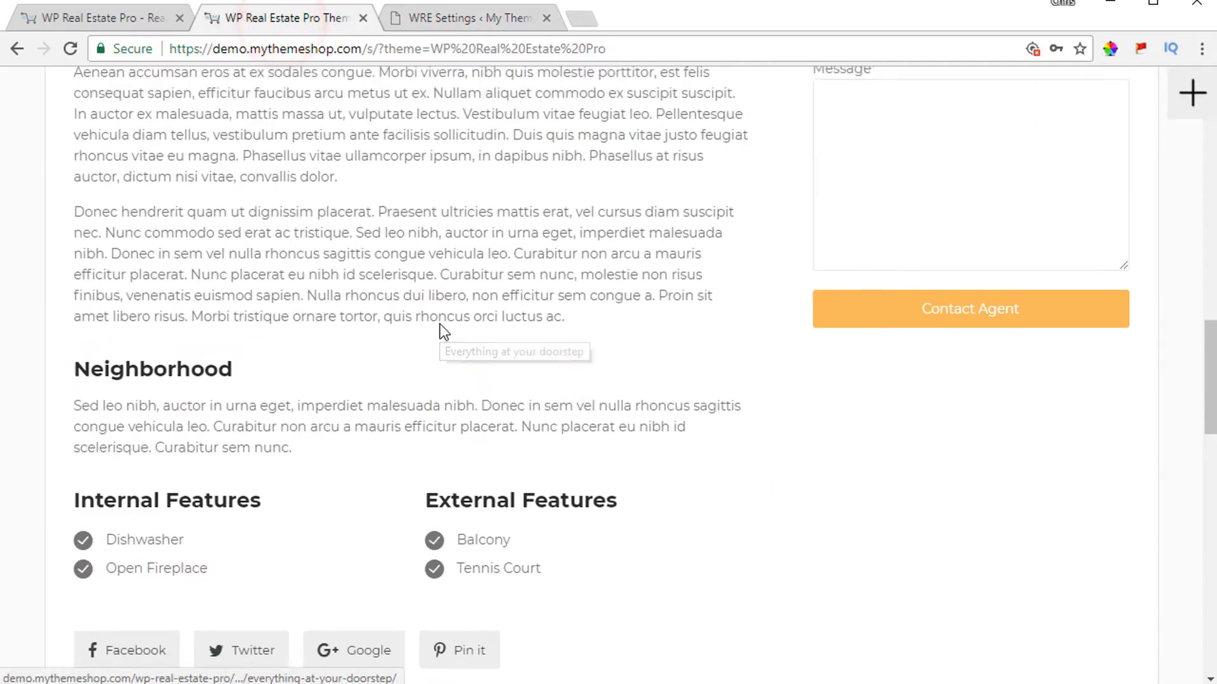
scroll(268, 340, down, 20)
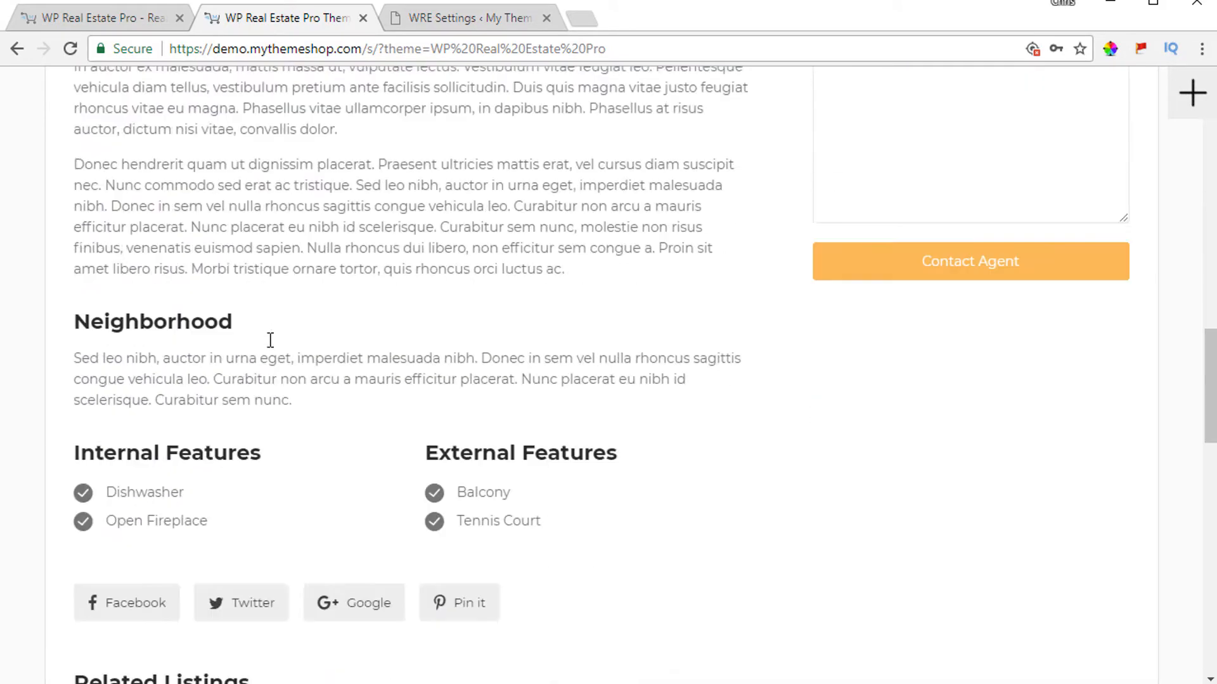
scroll(269, 342, down, 3)
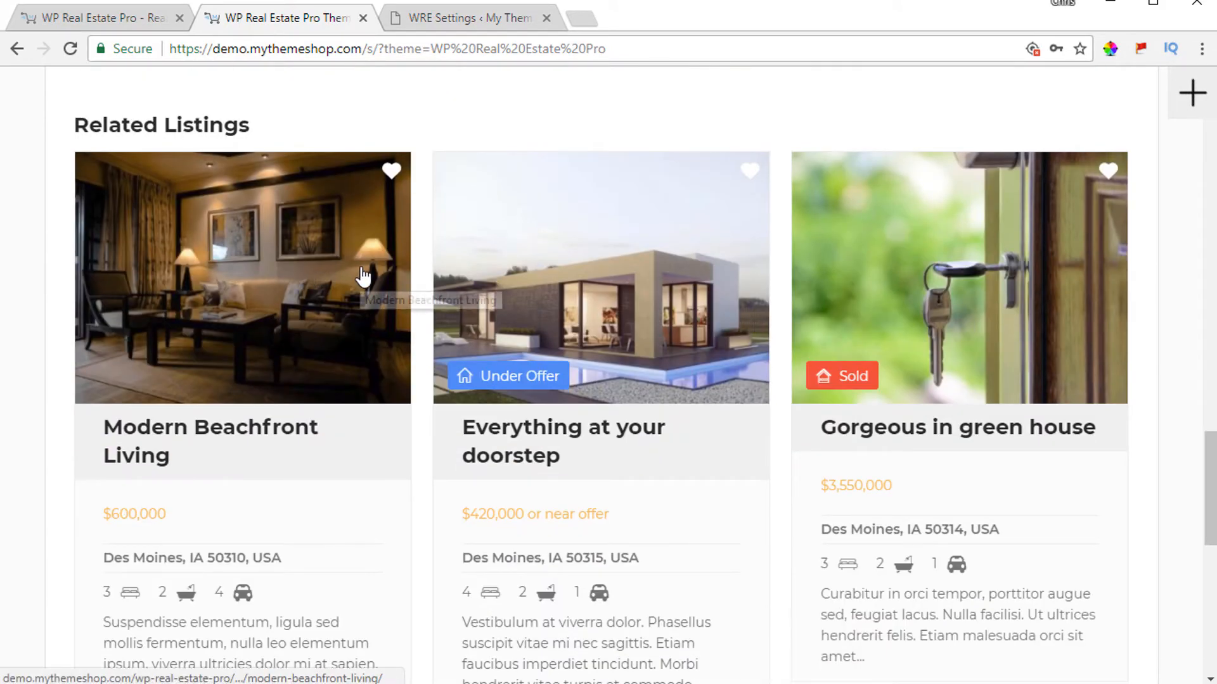
scroll(412, 374, down, 2)
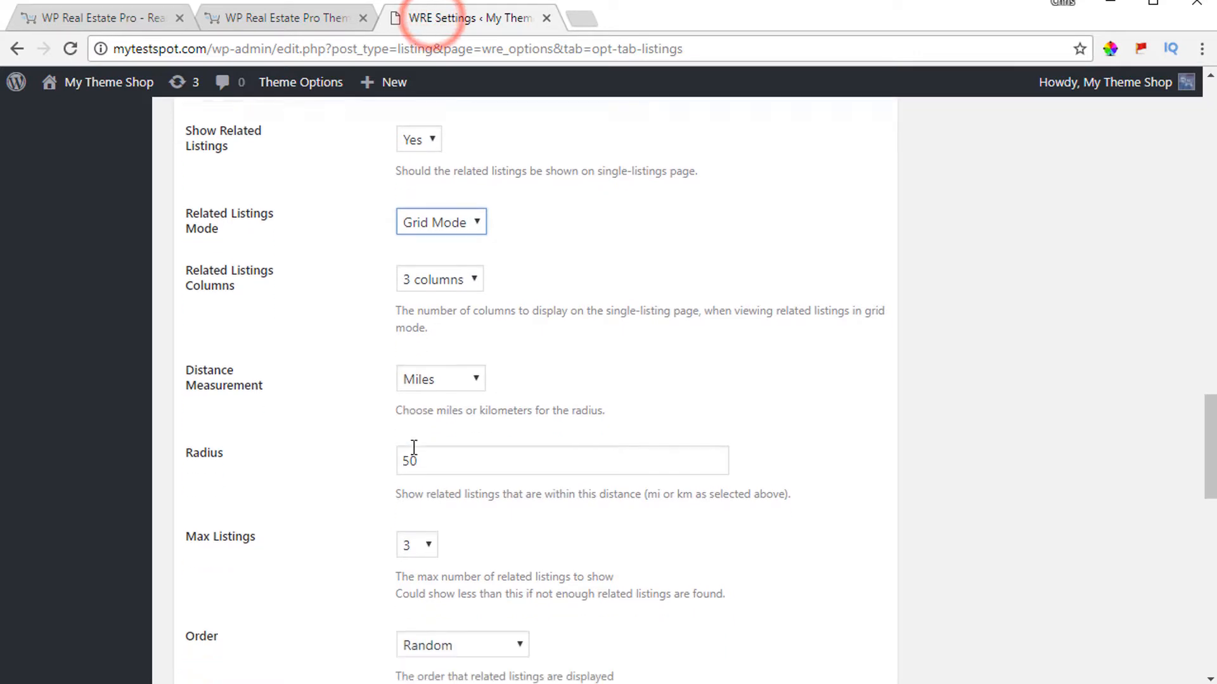
View the available Max Listings and Order choices for related listings, keeping Max Listings at 3 and Order at Random
scroll(442, 416, down, 3)
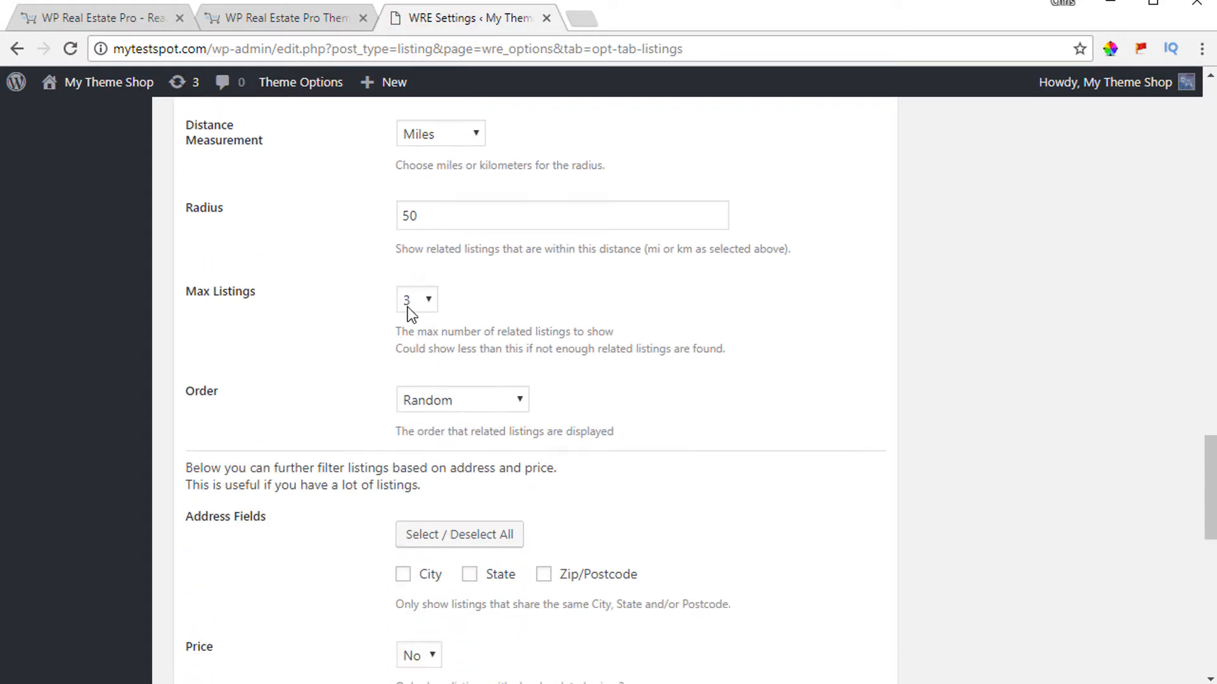
click(409, 303)
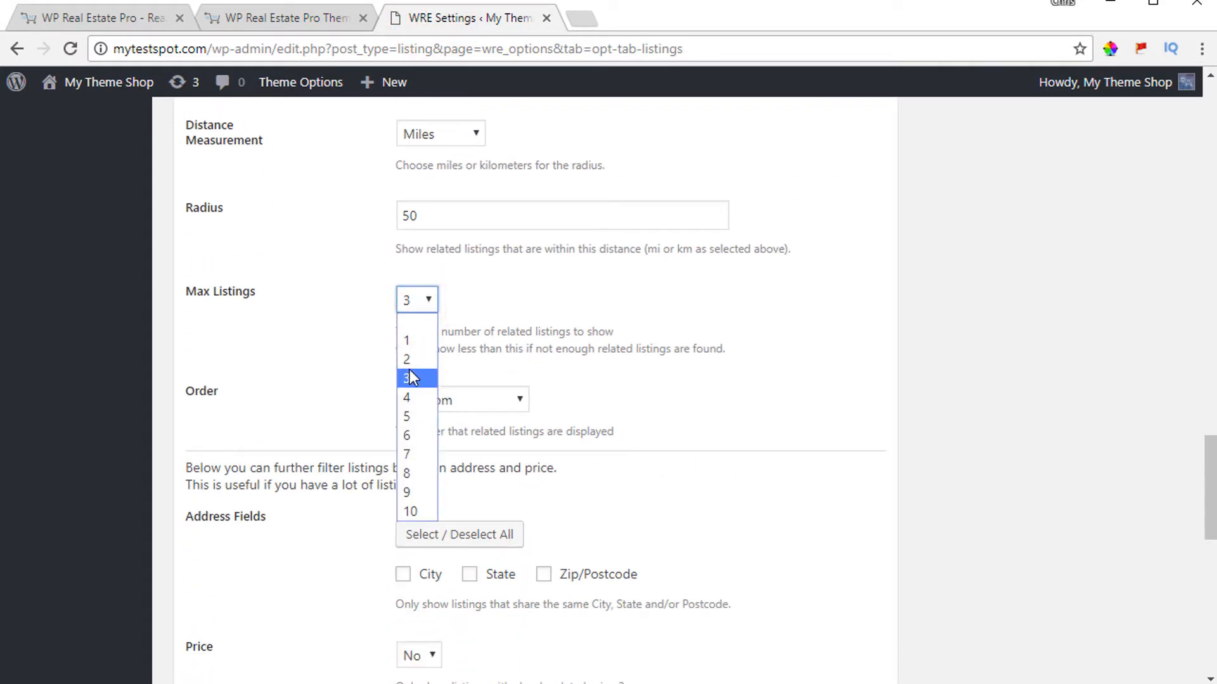
click(411, 377)
click(360, 367)
scroll(360, 367, down, 2)
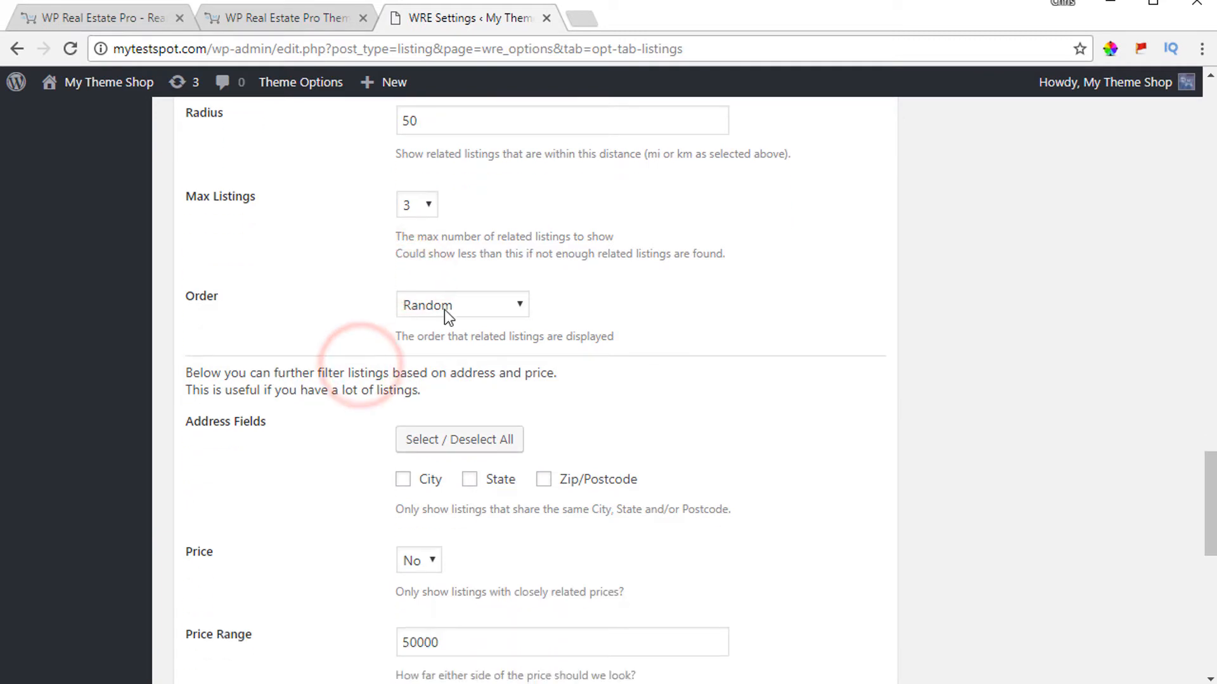
click(447, 311)
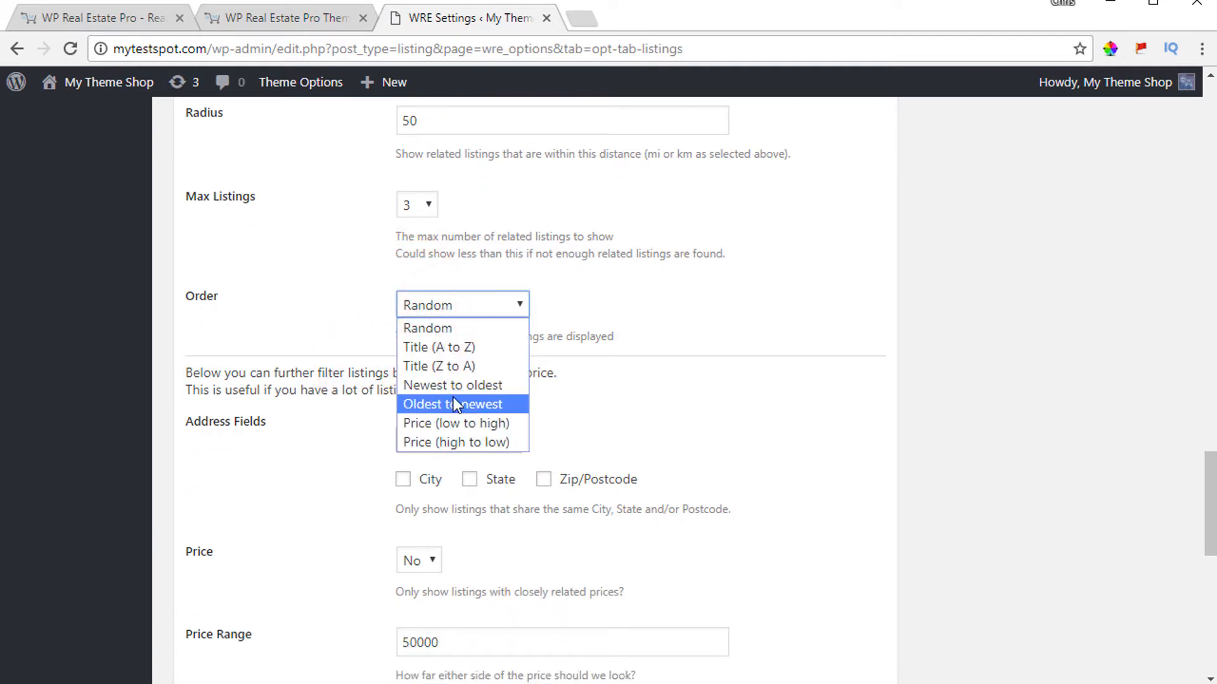
click(317, 308)
Review the Address Fields, Price and Price Range filters for related listings against the prices of the demo's related listings
scroll(316, 308, down, 5)
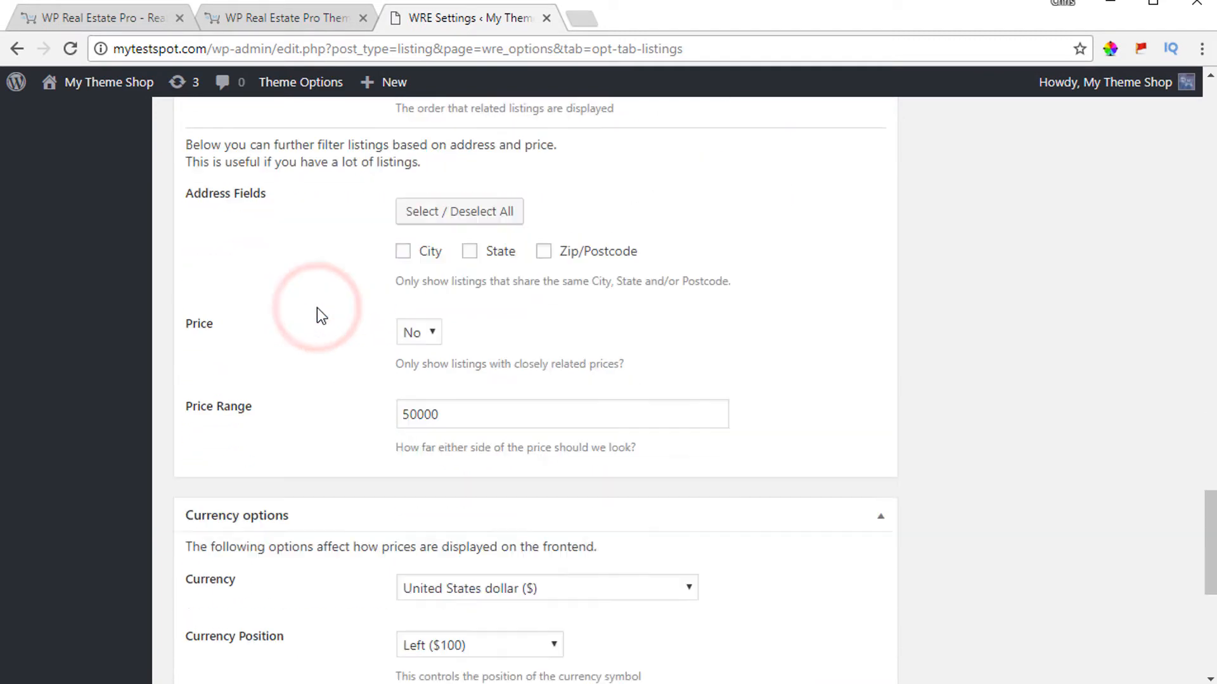
scroll(315, 315, up, 3)
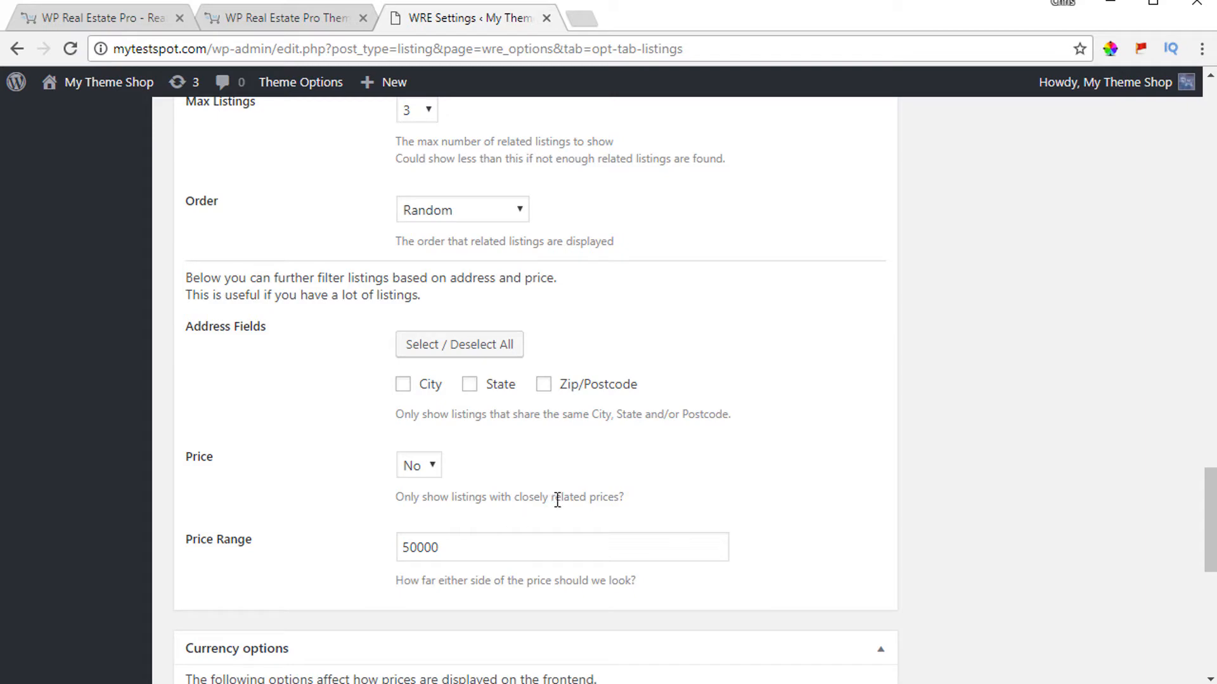
scroll(423, 488, down, 2)
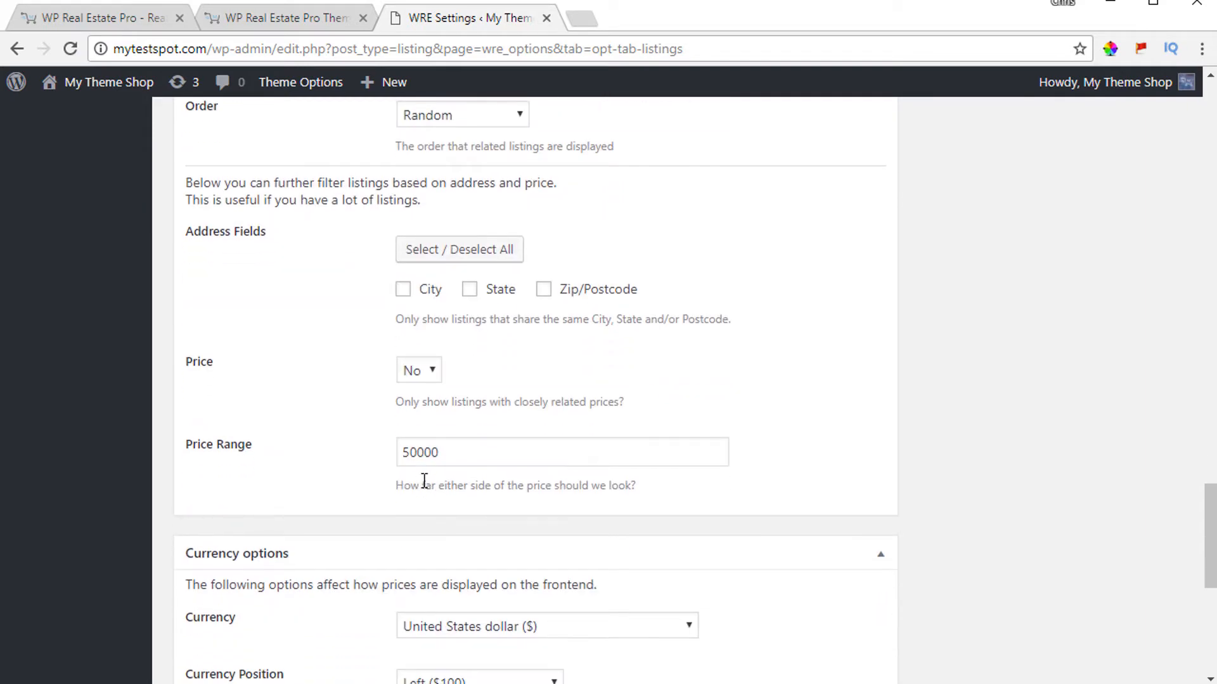
click(348, 19)
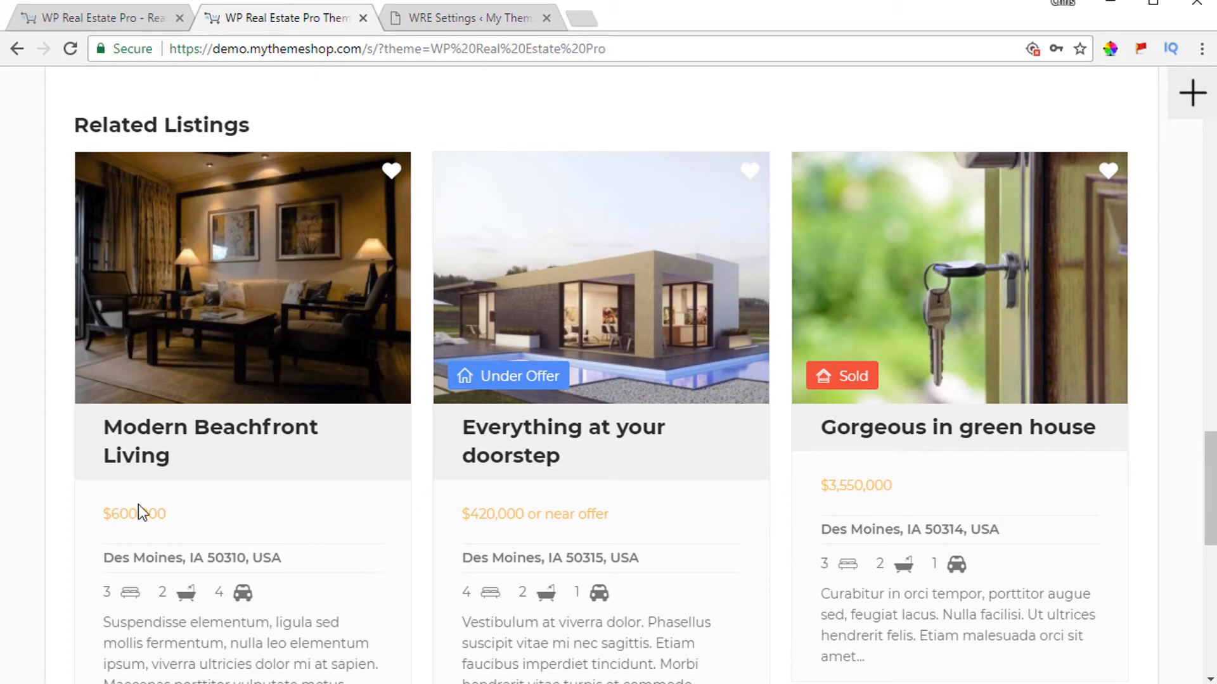
click(435, 19)
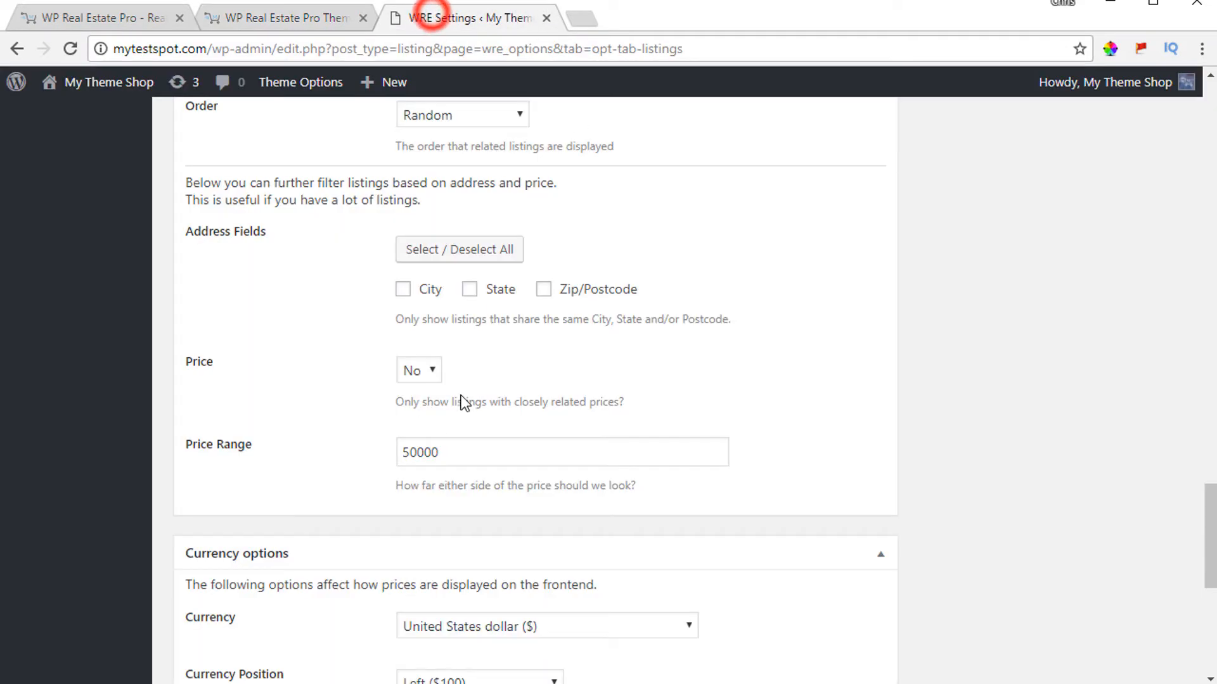
Review the Currency options, from currency and symbol position to the separators and number of decimals
scroll(442, 453, down, 5)
scroll(465, 354, down, 2)
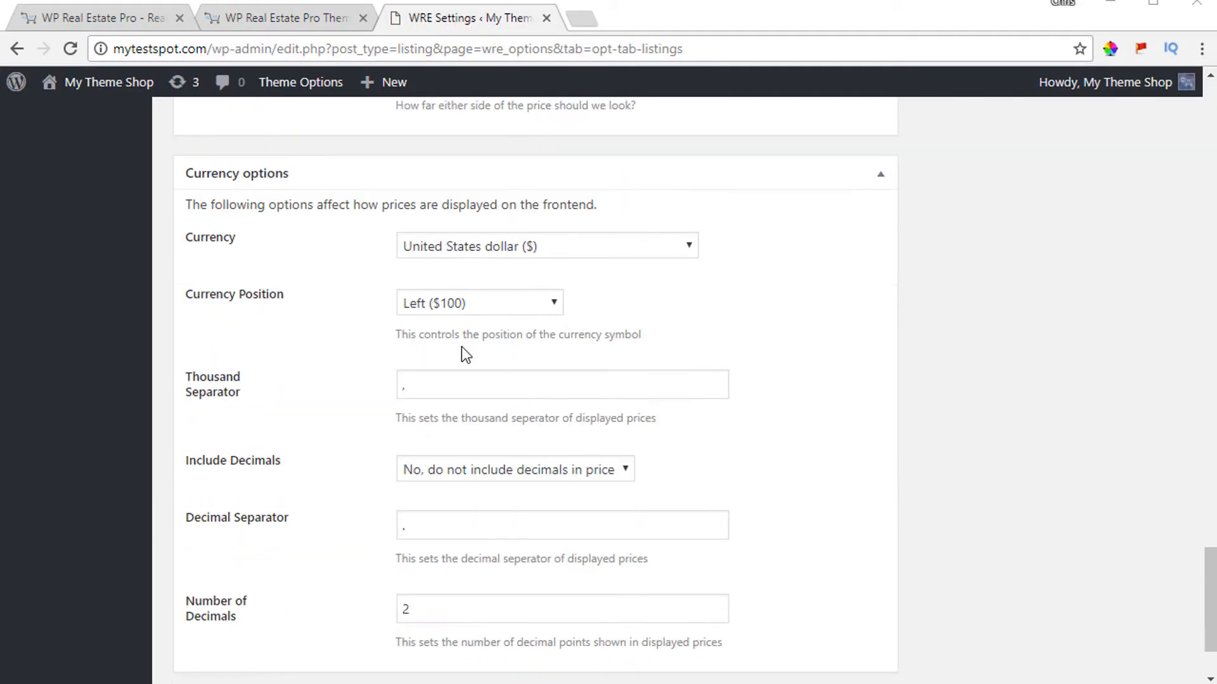
click(489, 252)
click(279, 273)
scroll(377, 463, down, 2)
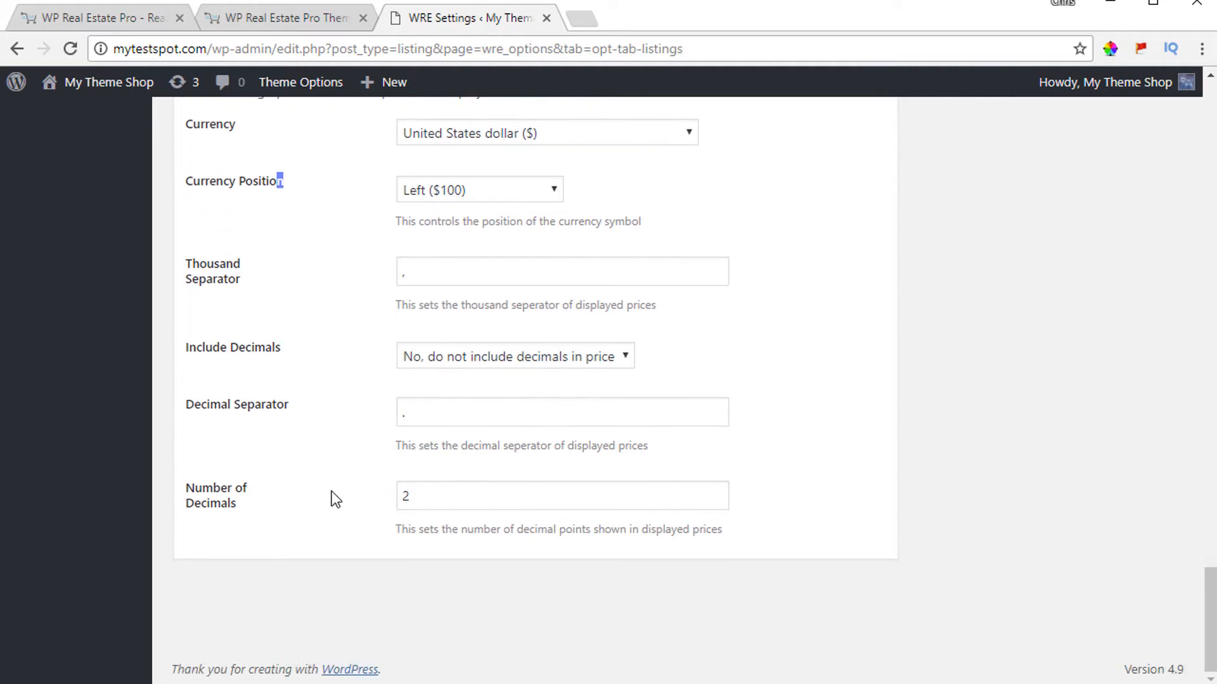
Open the Agents settings of WP Real Estate Pro and bring the Agents Archive options into view
scroll(365, 517, up, 20)
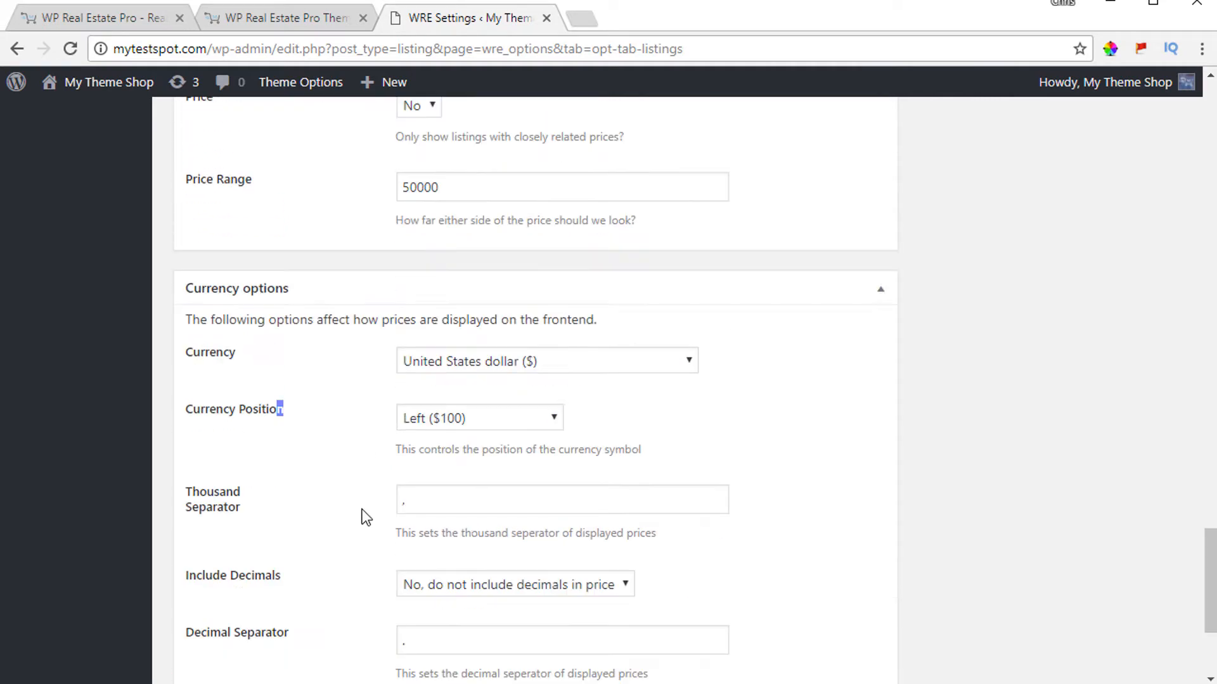
scroll(366, 516, up, 10)
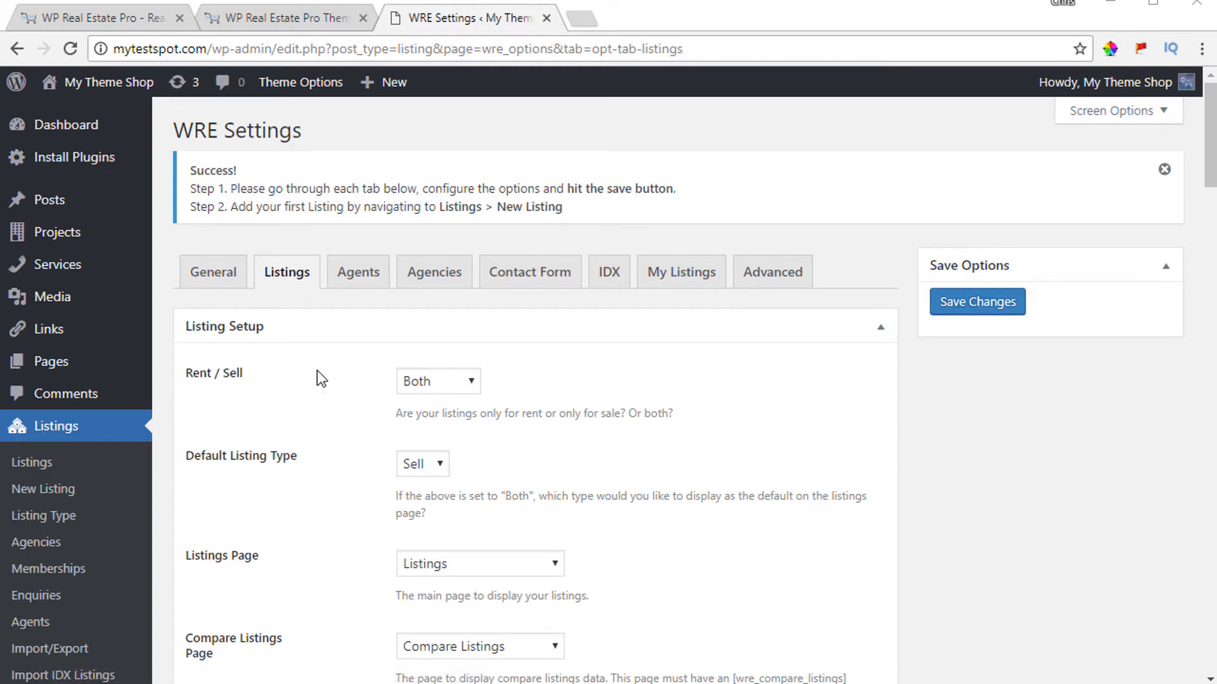
click(356, 280)
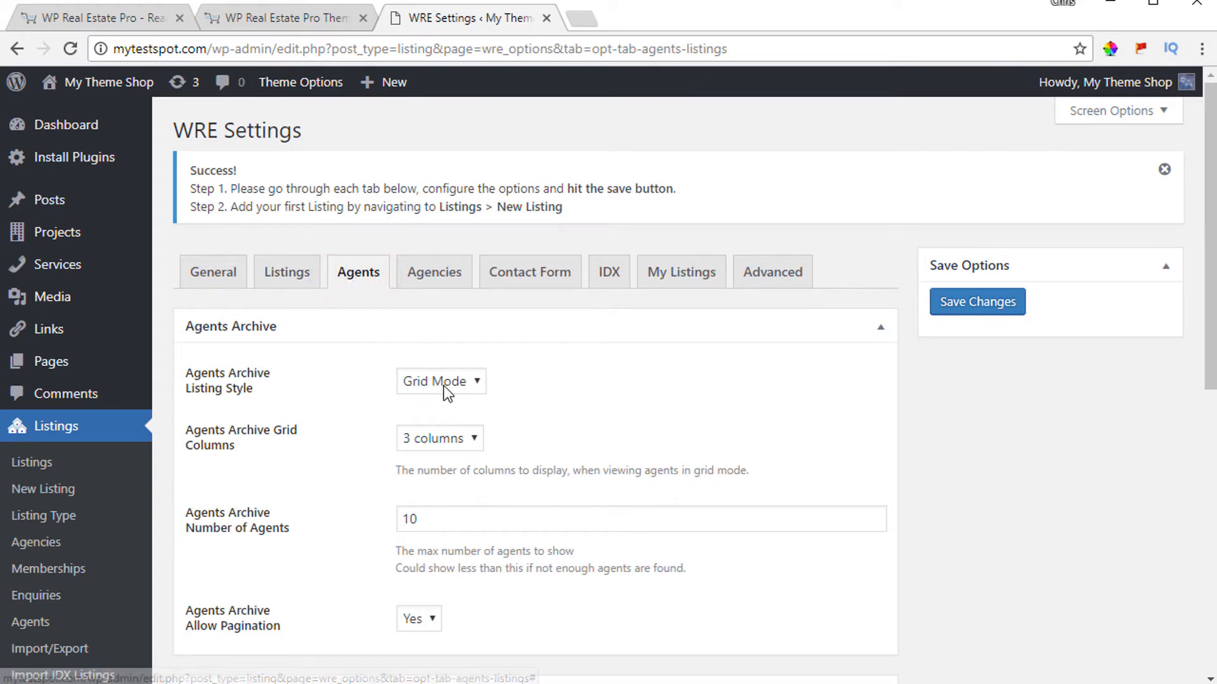
scroll(446, 475, down, 3)
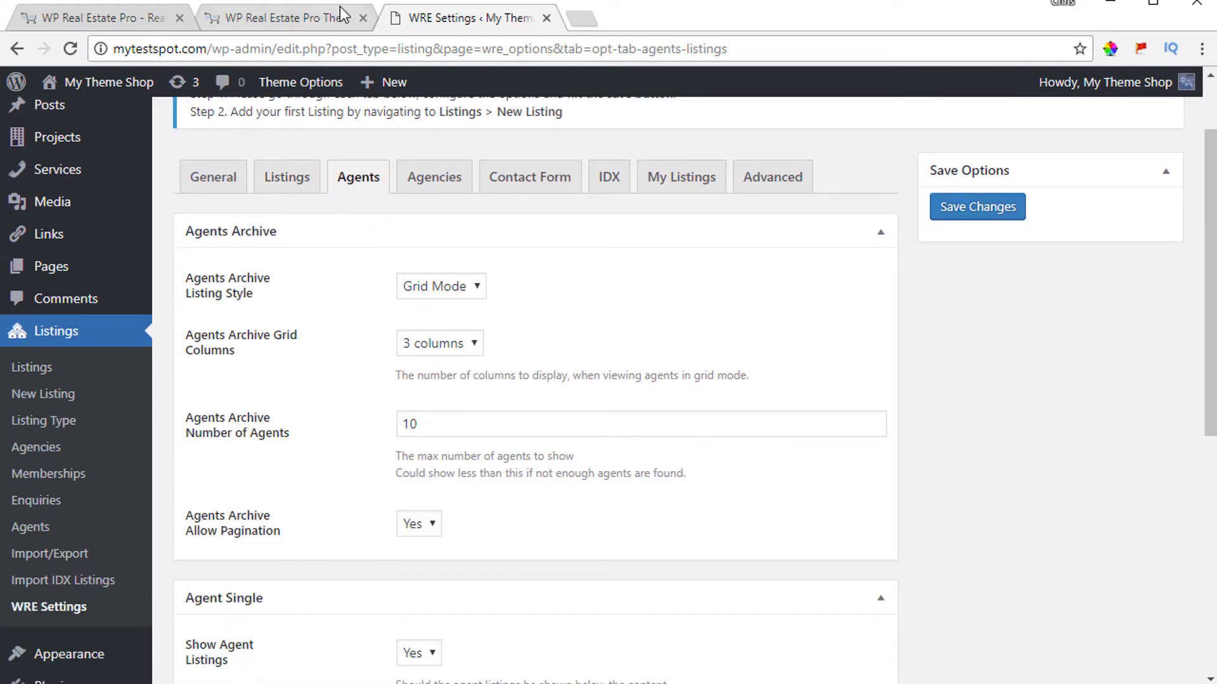
Open the Agents page on the live demo and examine how the agent cards are laid out
click(306, 19)
click(370, 201)
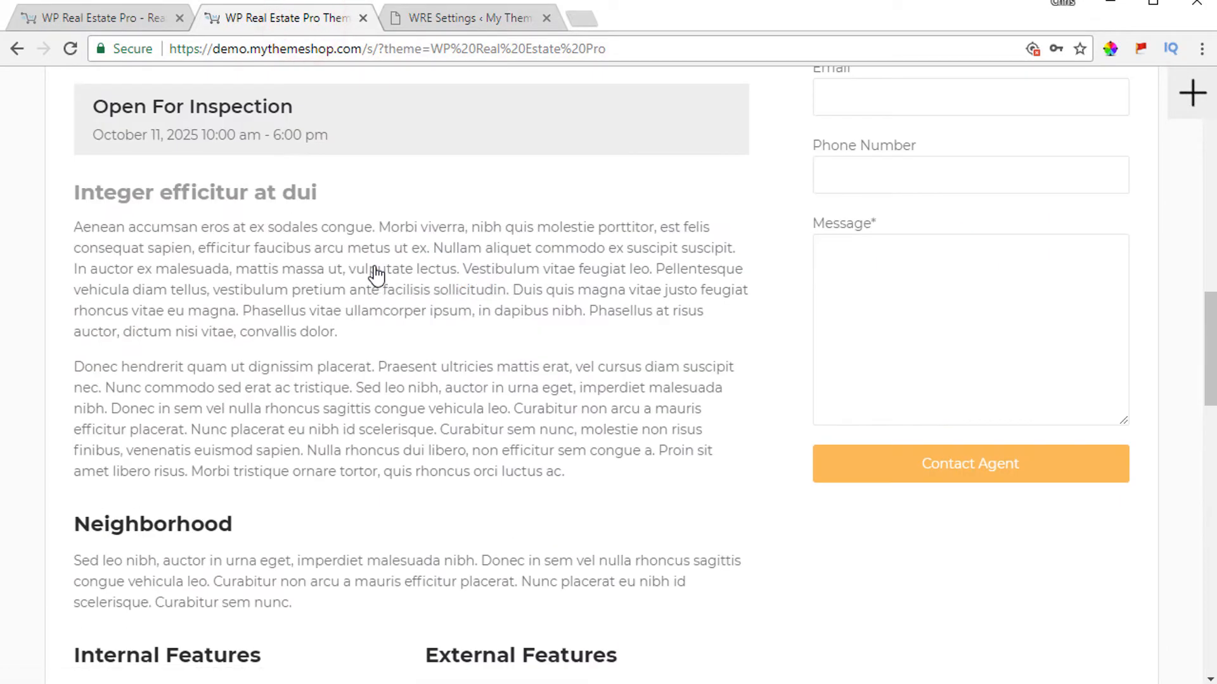
scroll(361, 271, up, 5)
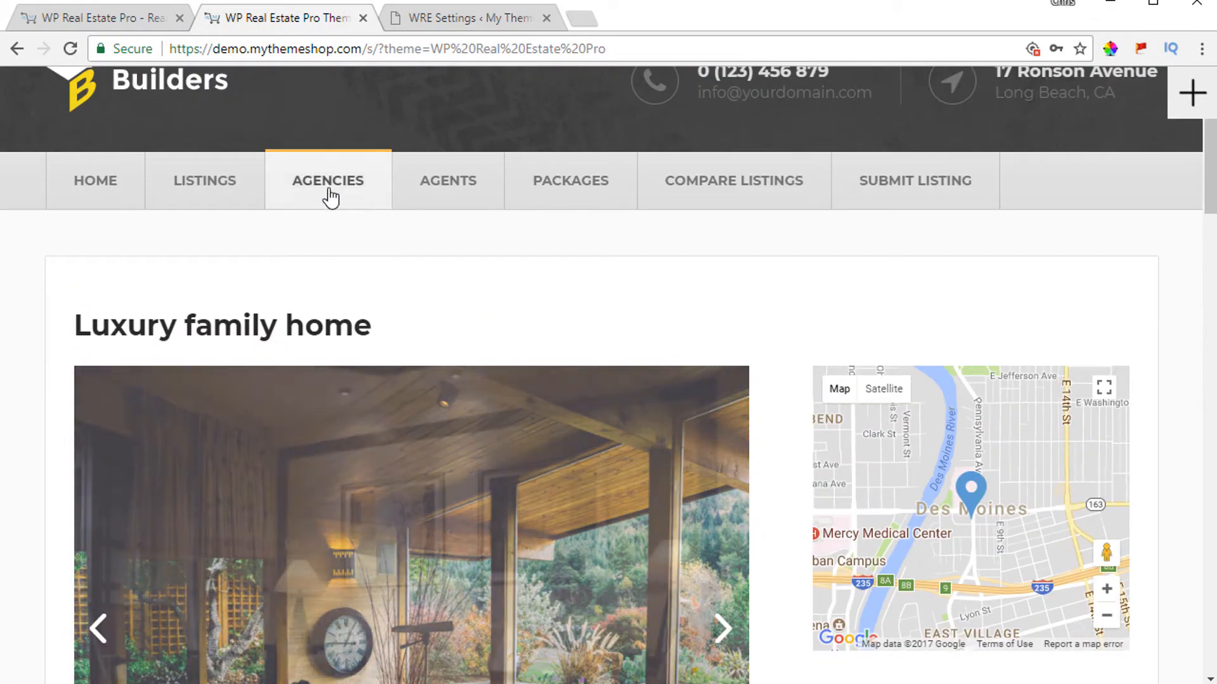
click(456, 190)
scroll(421, 350, down, 6)
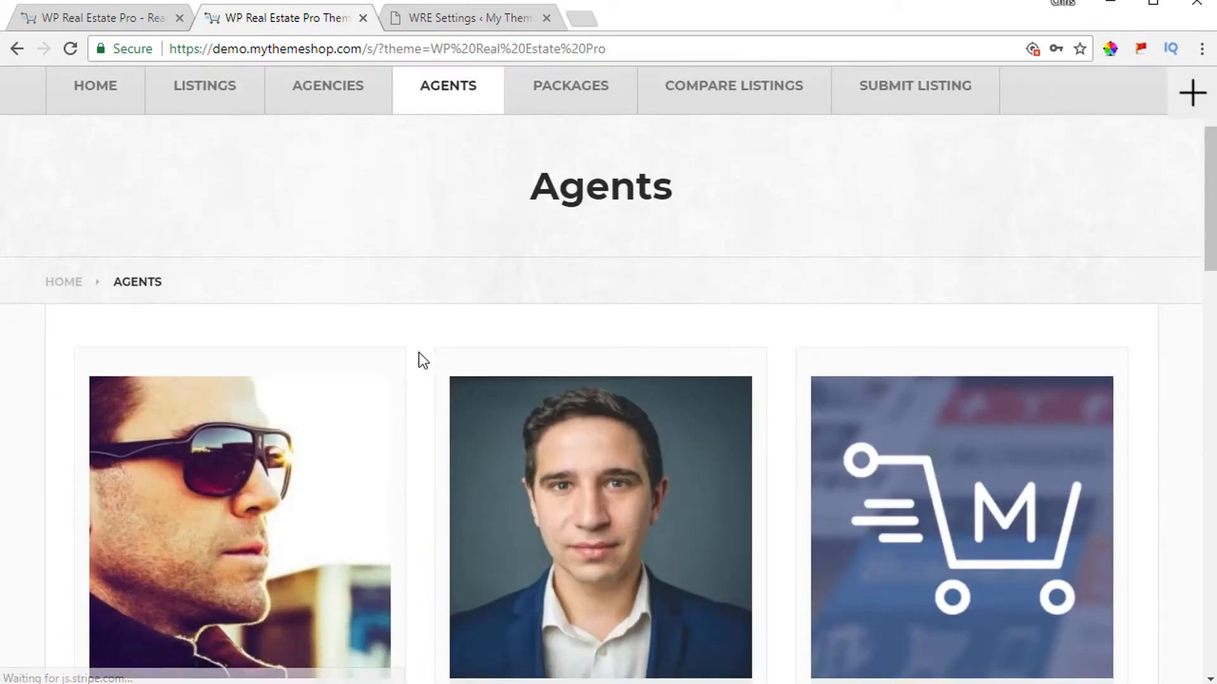
scroll(280, 516, down, 8)
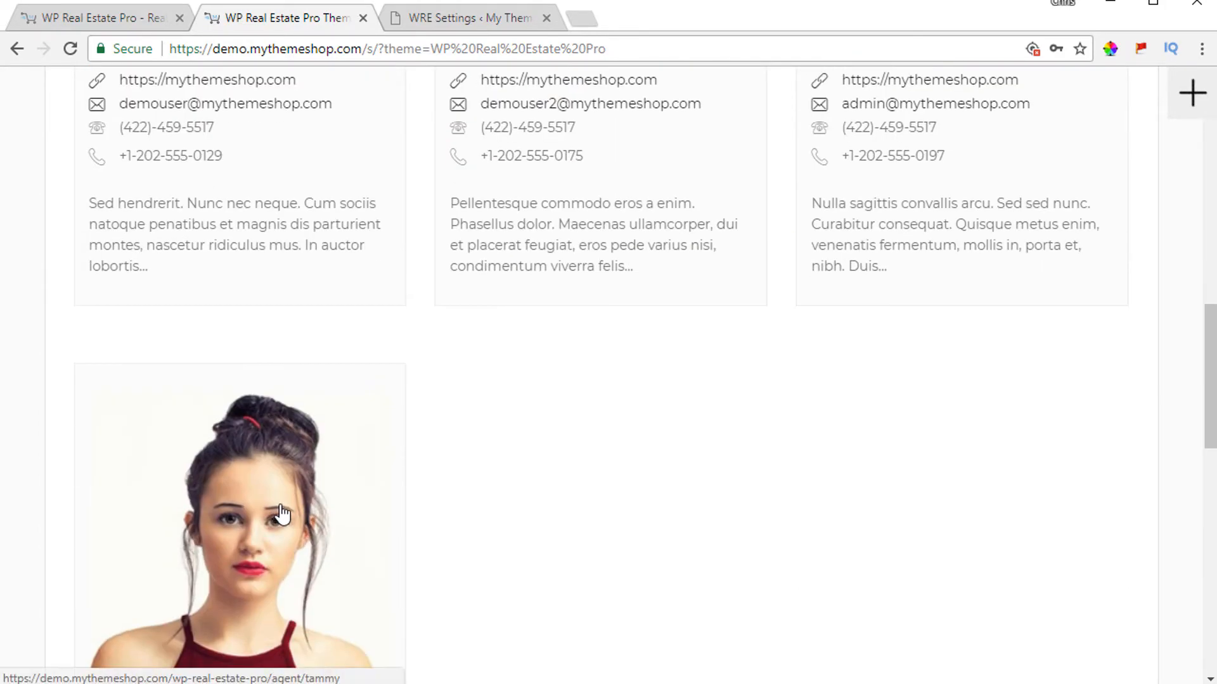
scroll(291, 508, up, 6)
scroll(229, 378, up, 5)
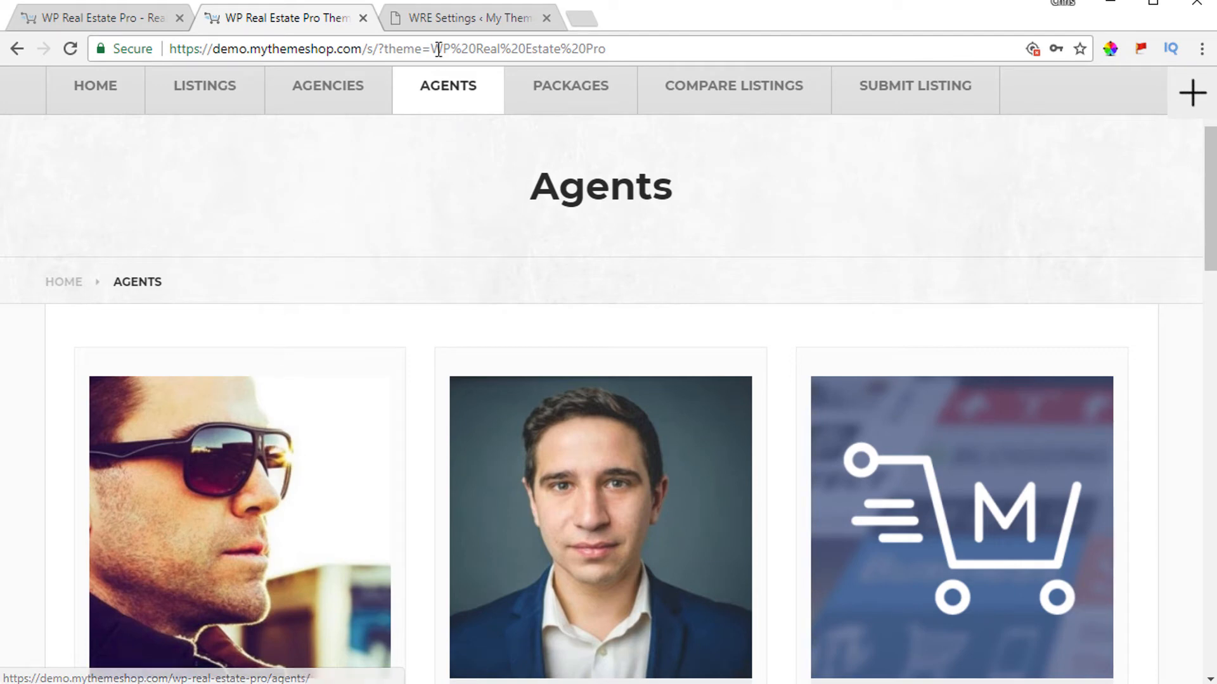
Review the Agents Archive Listing Style choices in the WRE settings, keeping Grid Mode selected
click(441, 17)
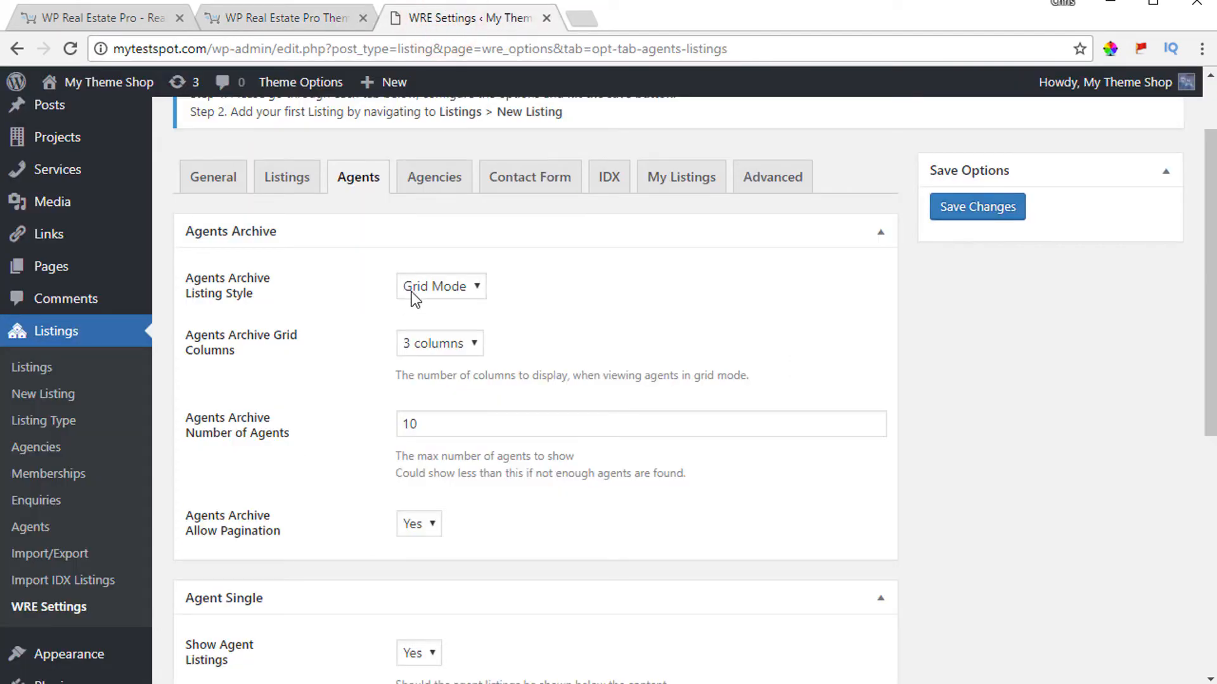
click(411, 290)
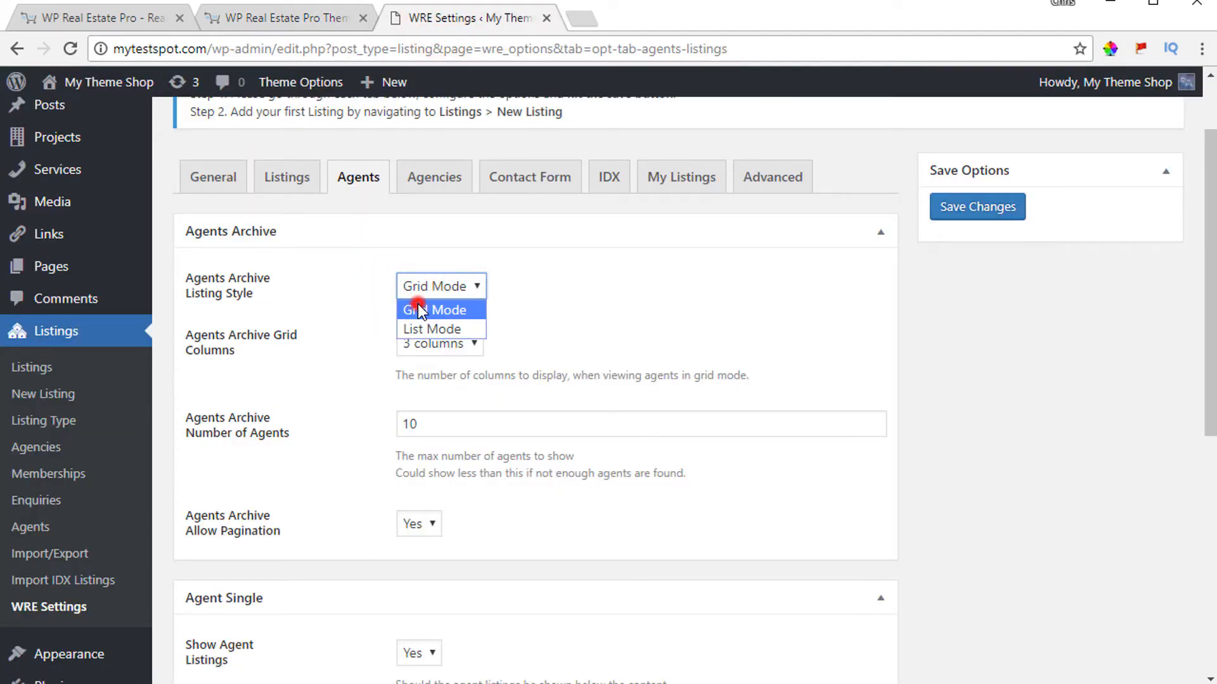
click(417, 307)
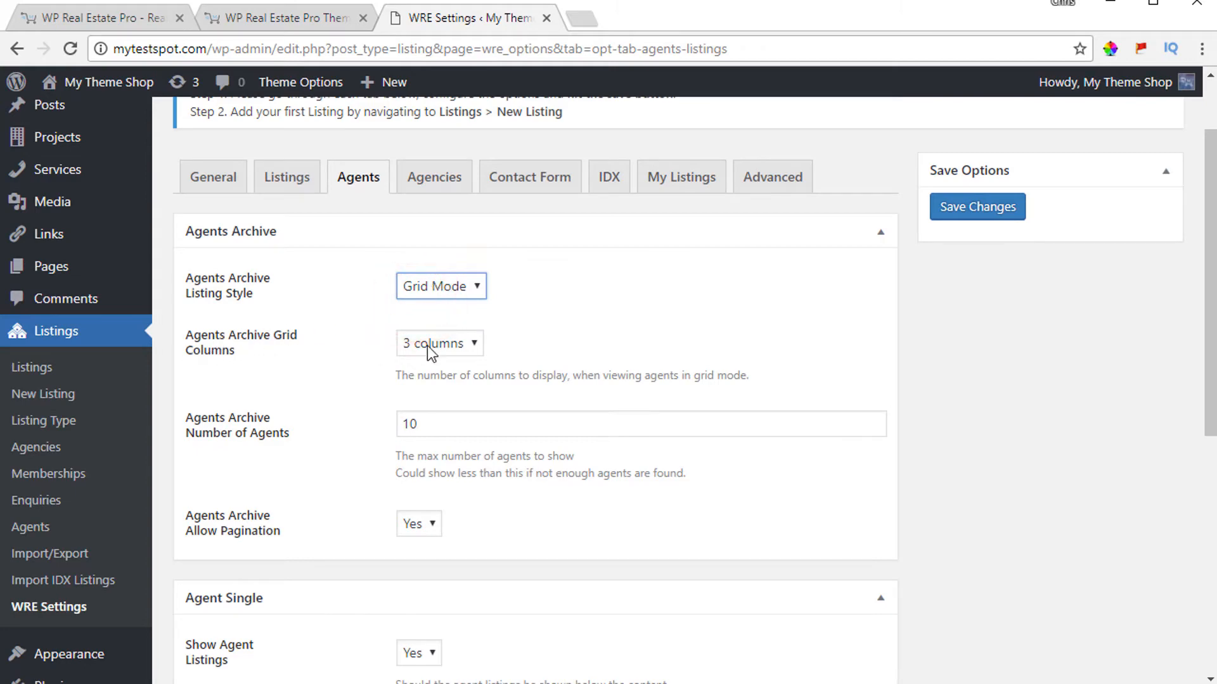
Compare the Agents Archive Grid Columns setting with the rows of agent cards on the demo's Agents page
click(289, 19)
scroll(341, 375, down, 2)
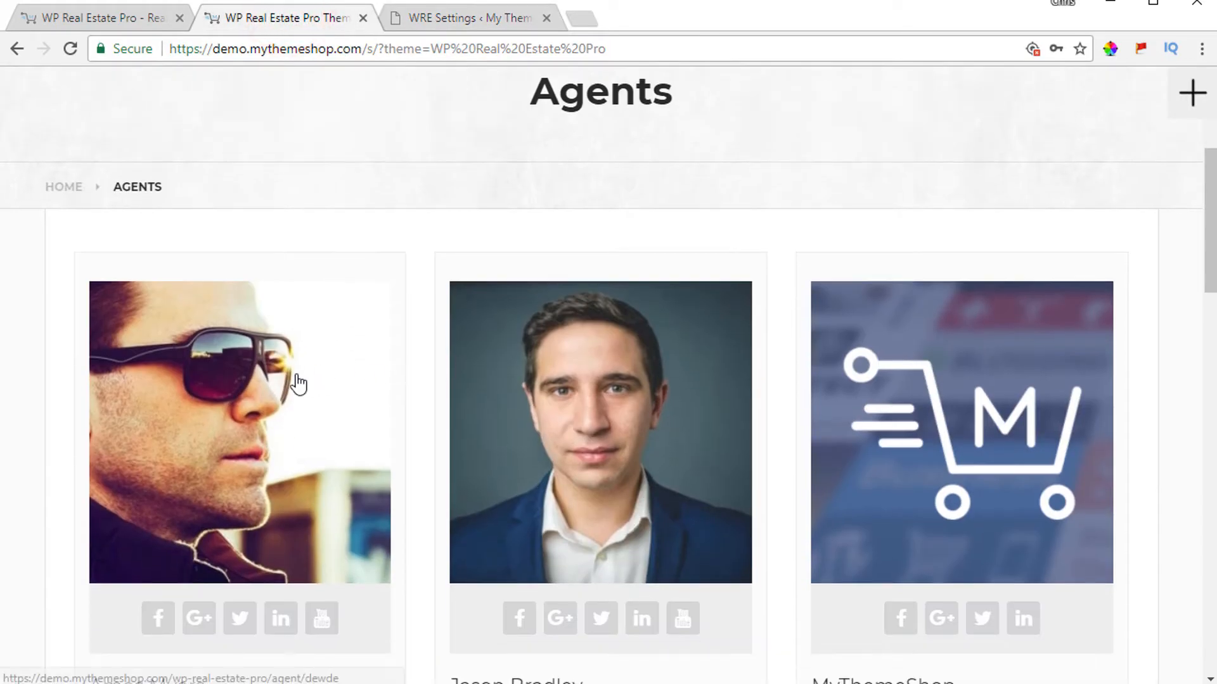
scroll(899, 388, down, 1)
scroll(337, 586, down, 8)
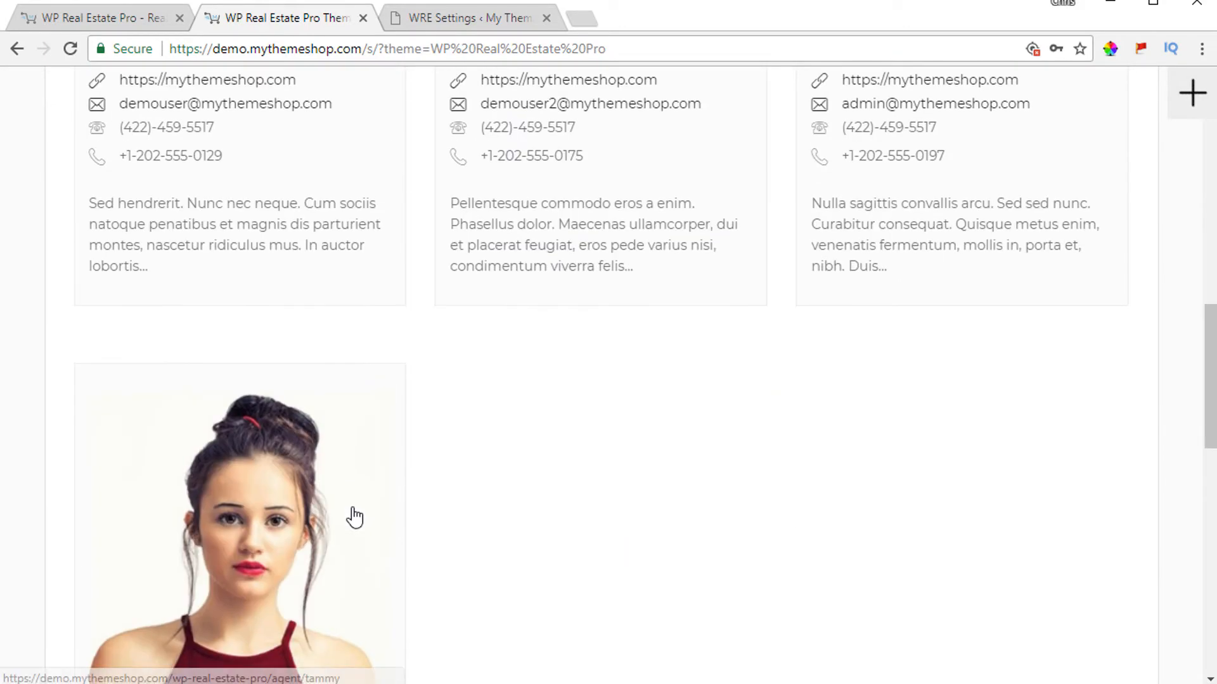
scroll(270, 210, up, 9)
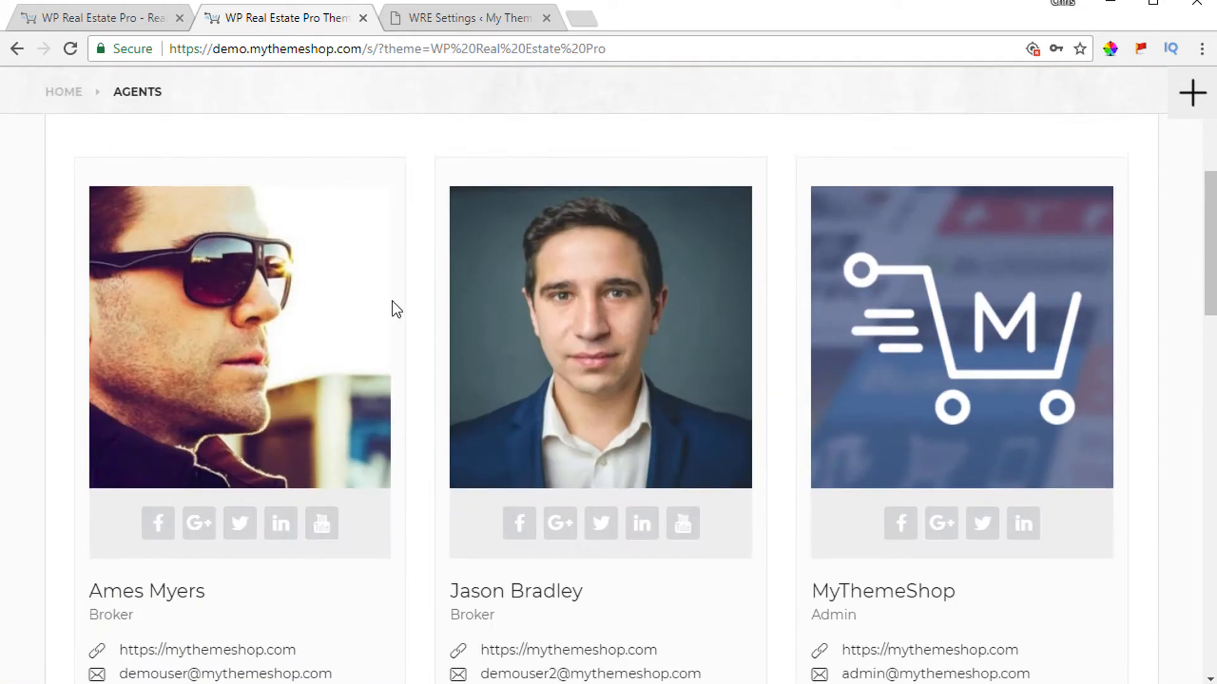
Review the Agents Archive Number of Agents and Allow Pagination settings against the end of the demo's agent list
click(467, 22)
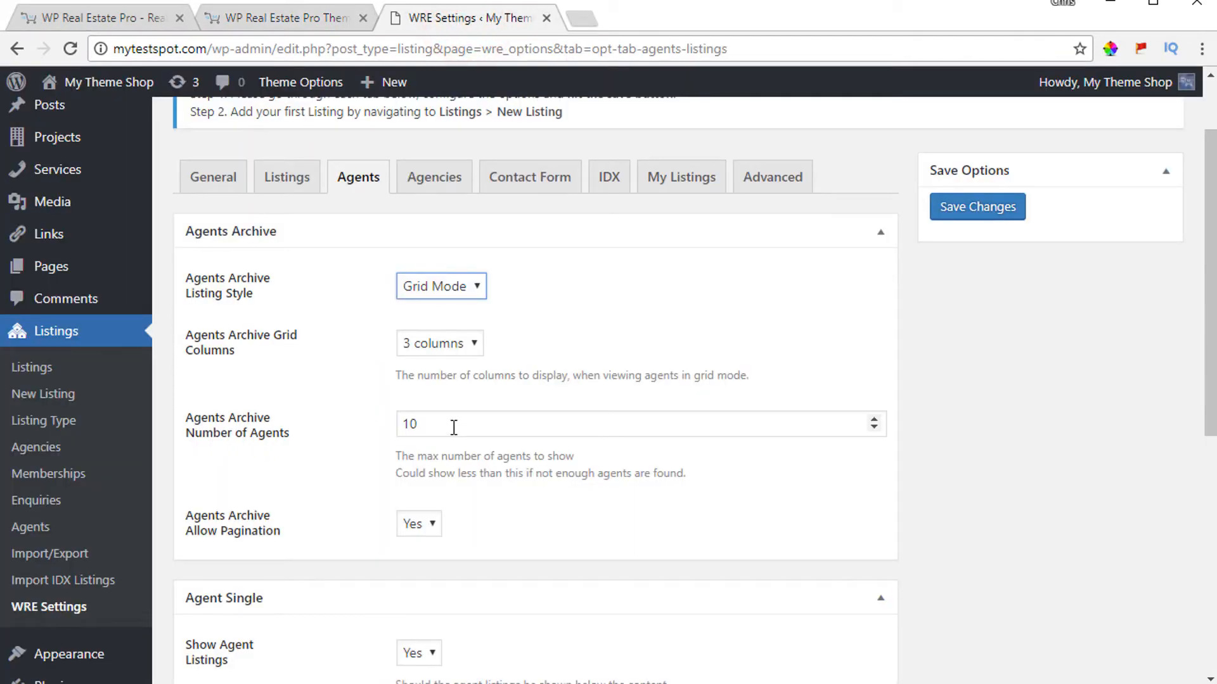
scroll(454, 428, down, 3)
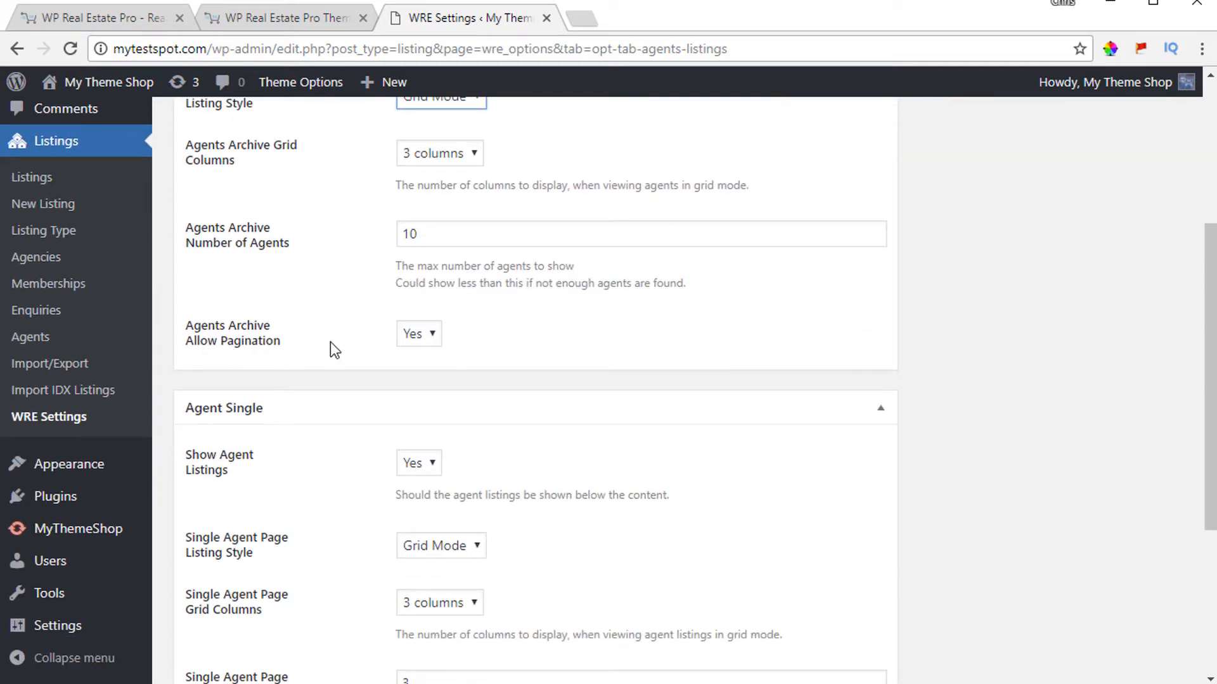
click(413, 333)
click(315, 17)
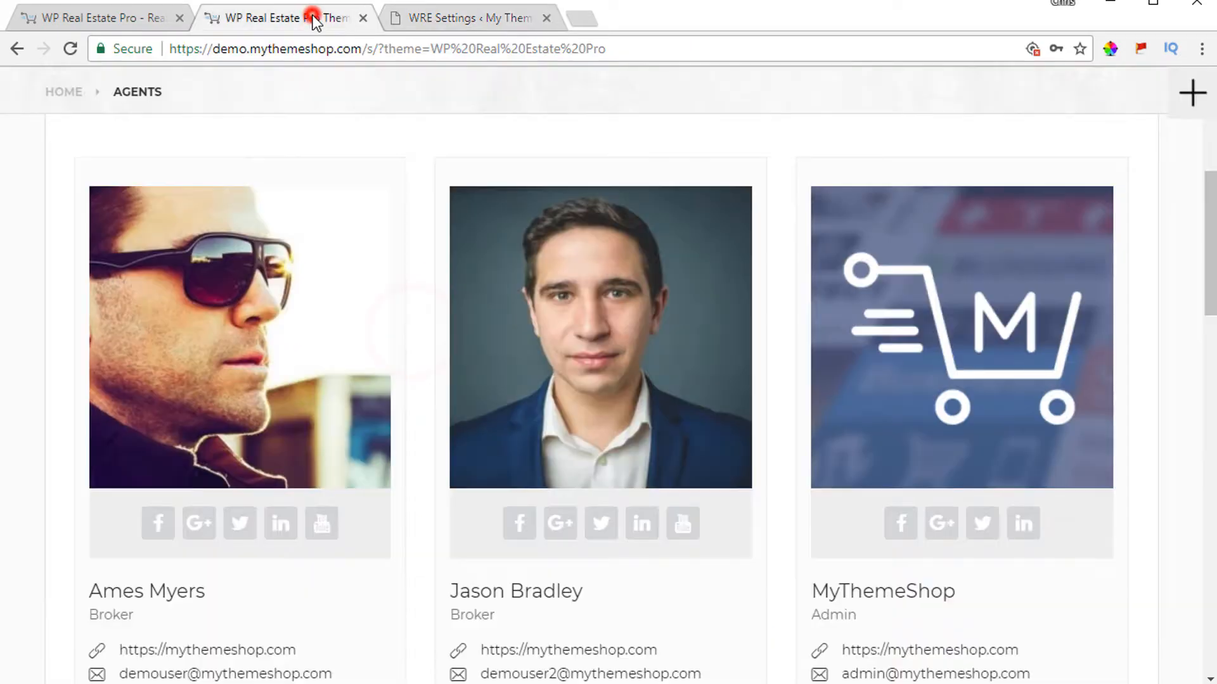
scroll(759, 382, down, 5)
scroll(837, 456, down, 3)
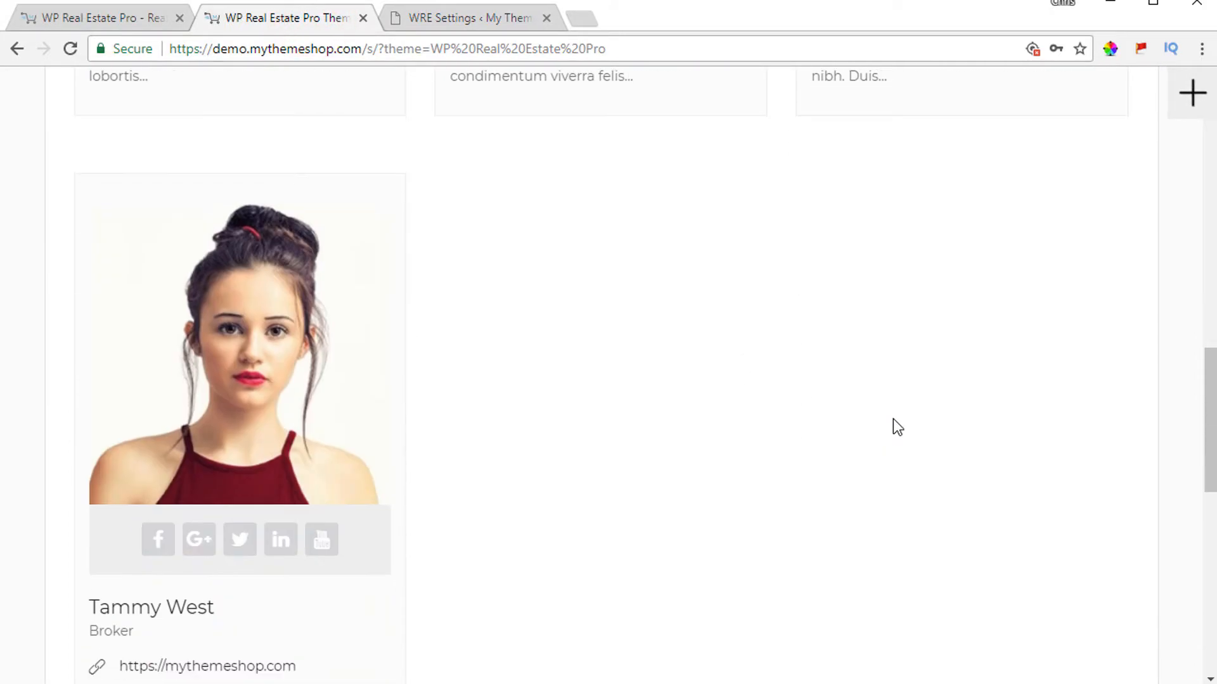
scroll(891, 427, up, 8)
scroll(393, 322, up, 3)
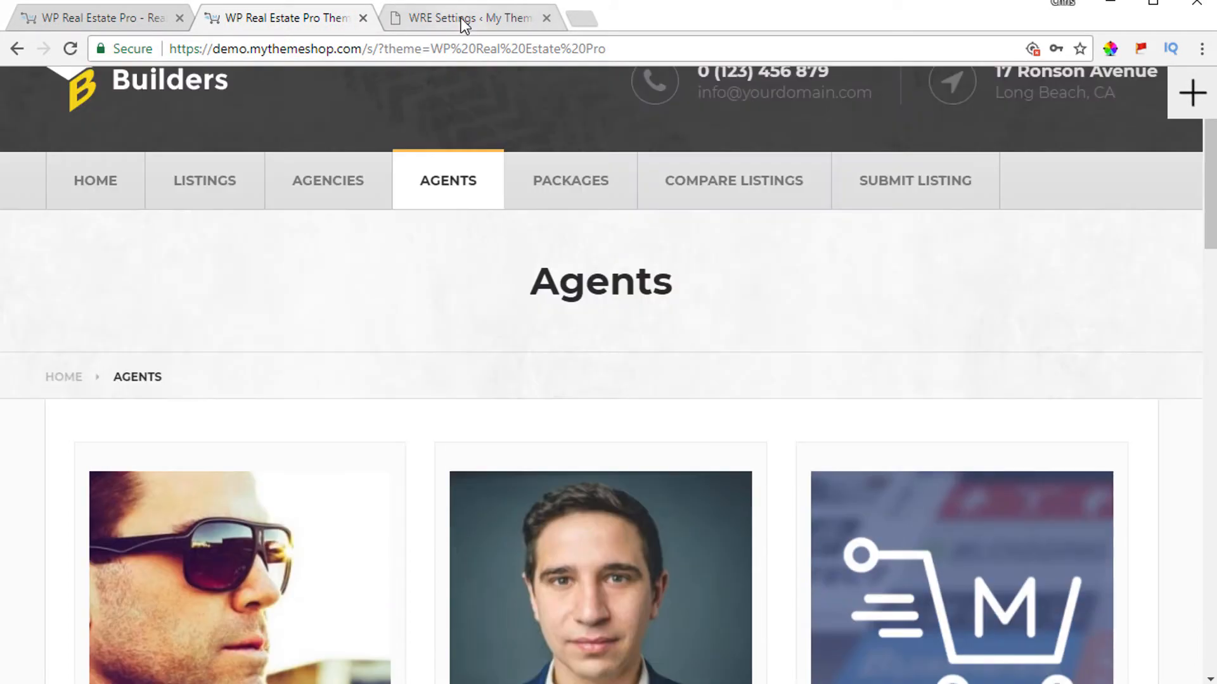
click(462, 17)
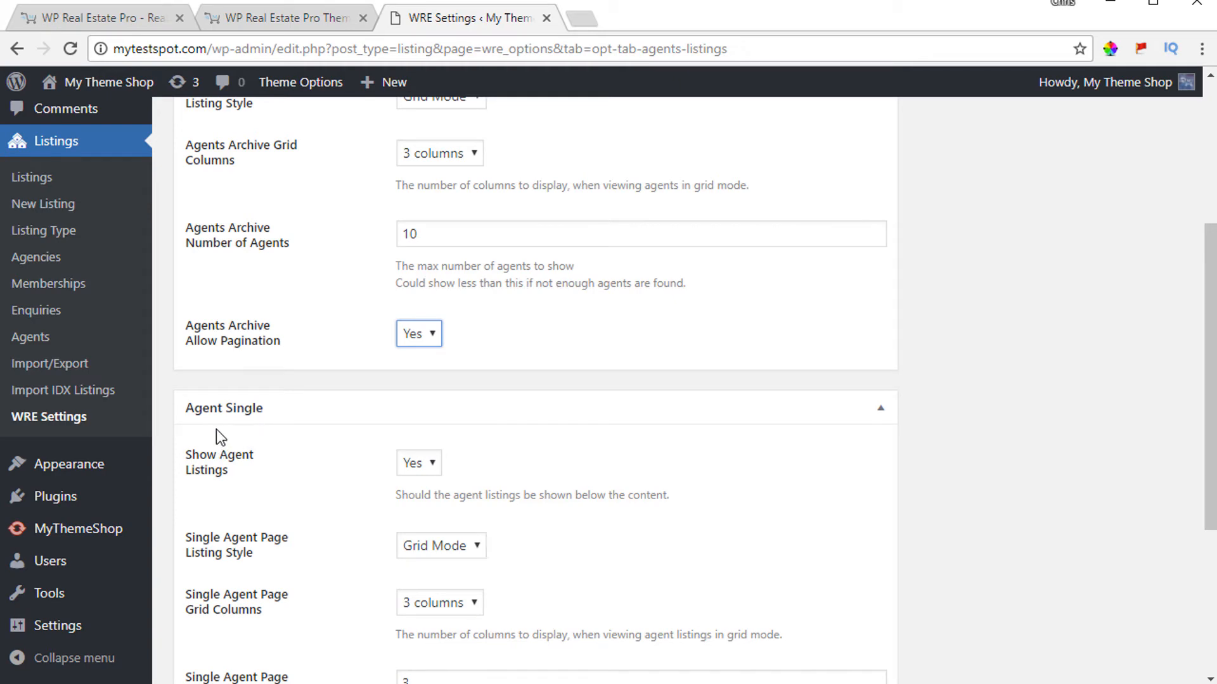
Open the profile of the second broker on the demo's Agents page and examine the contact details, social links, specialties and awards
click(260, 17)
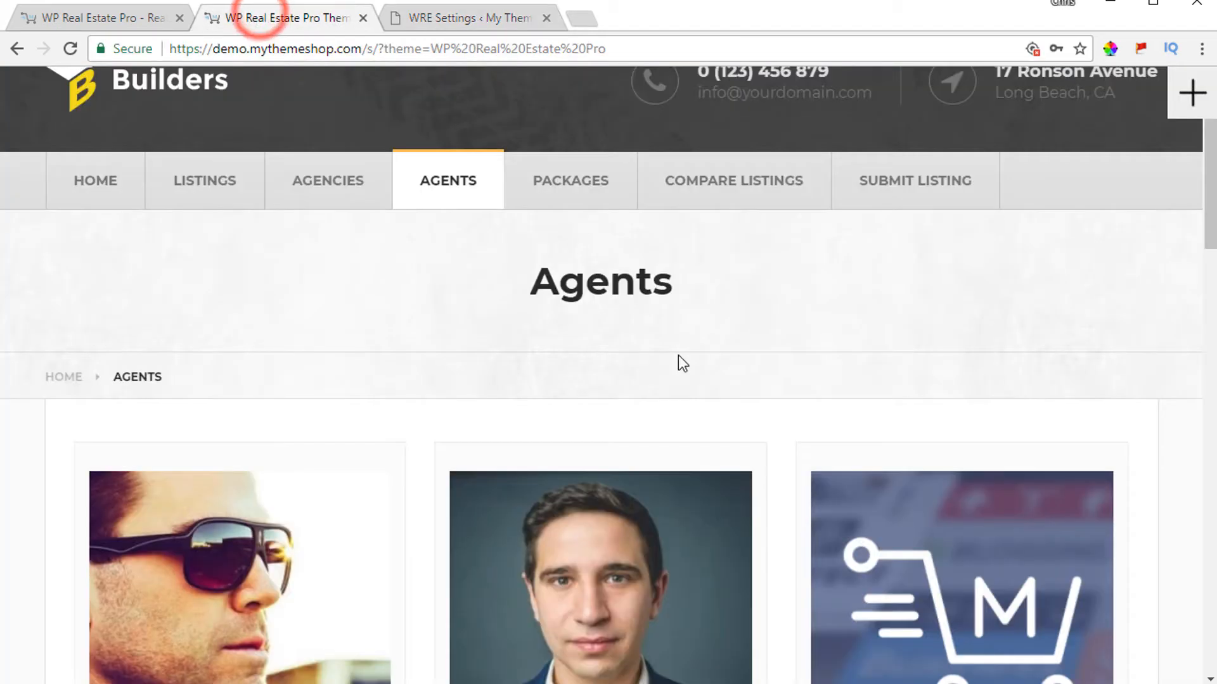
scroll(679, 358, down, 4)
scroll(678, 356, down, 4)
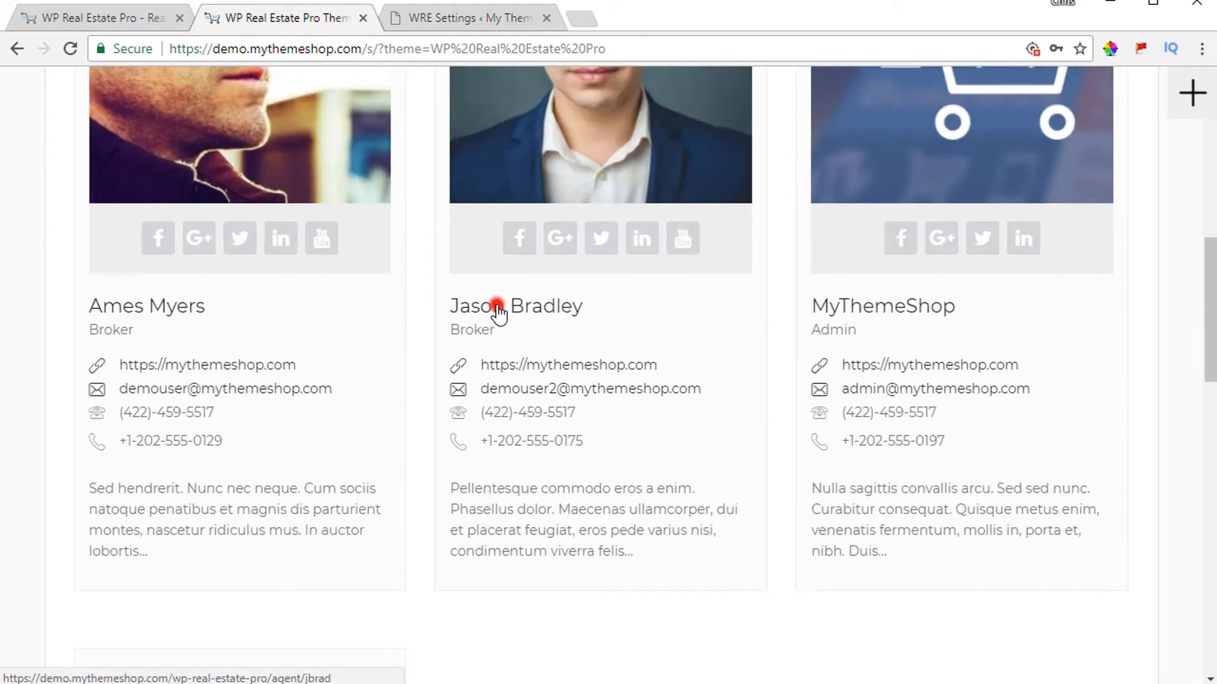
click(498, 309)
scroll(278, 482, down, 2)
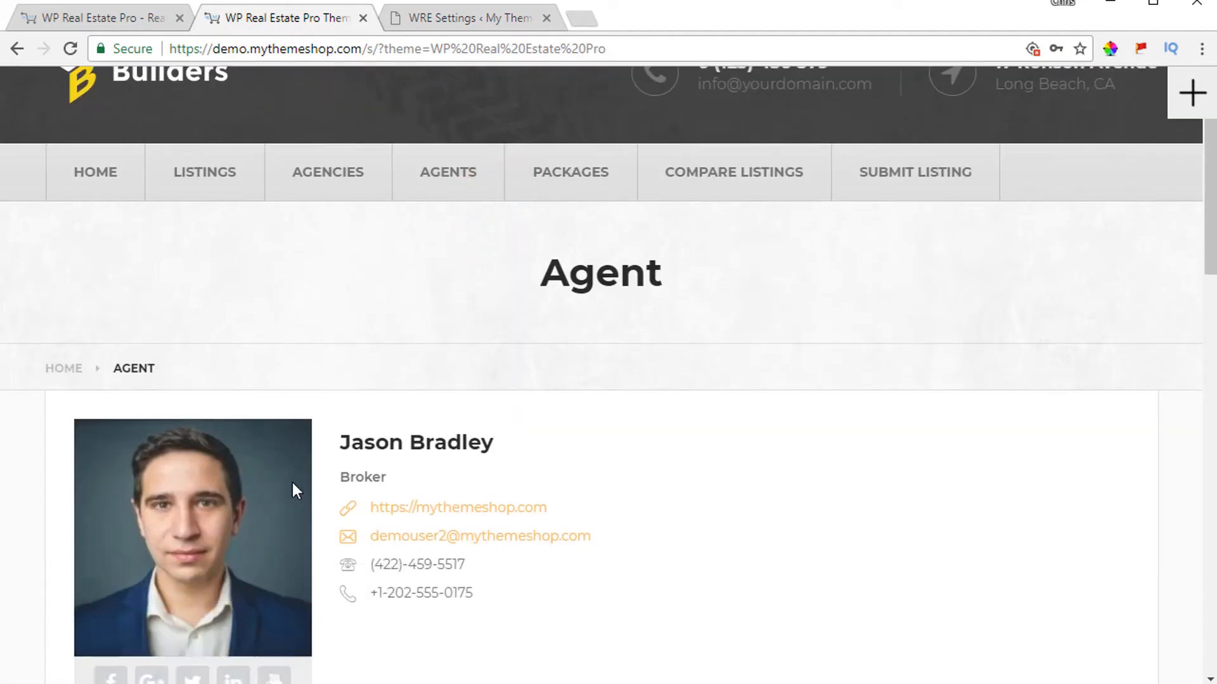
scroll(294, 491, down, 3)
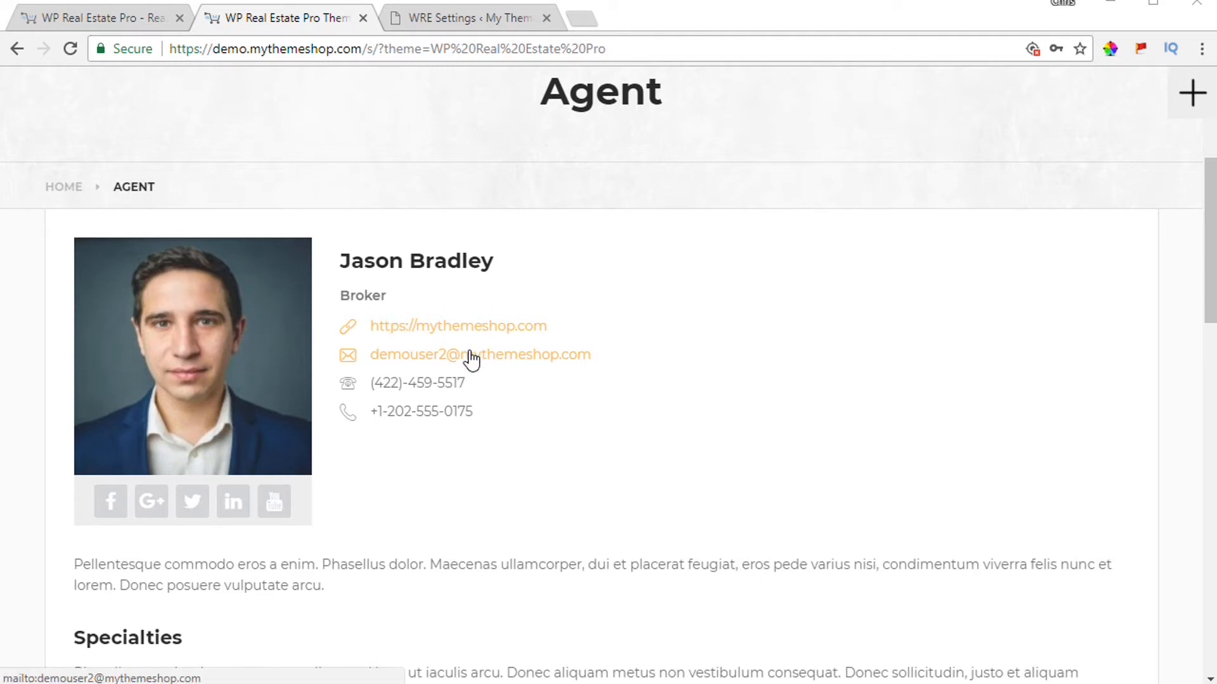
scroll(434, 440, down, 3)
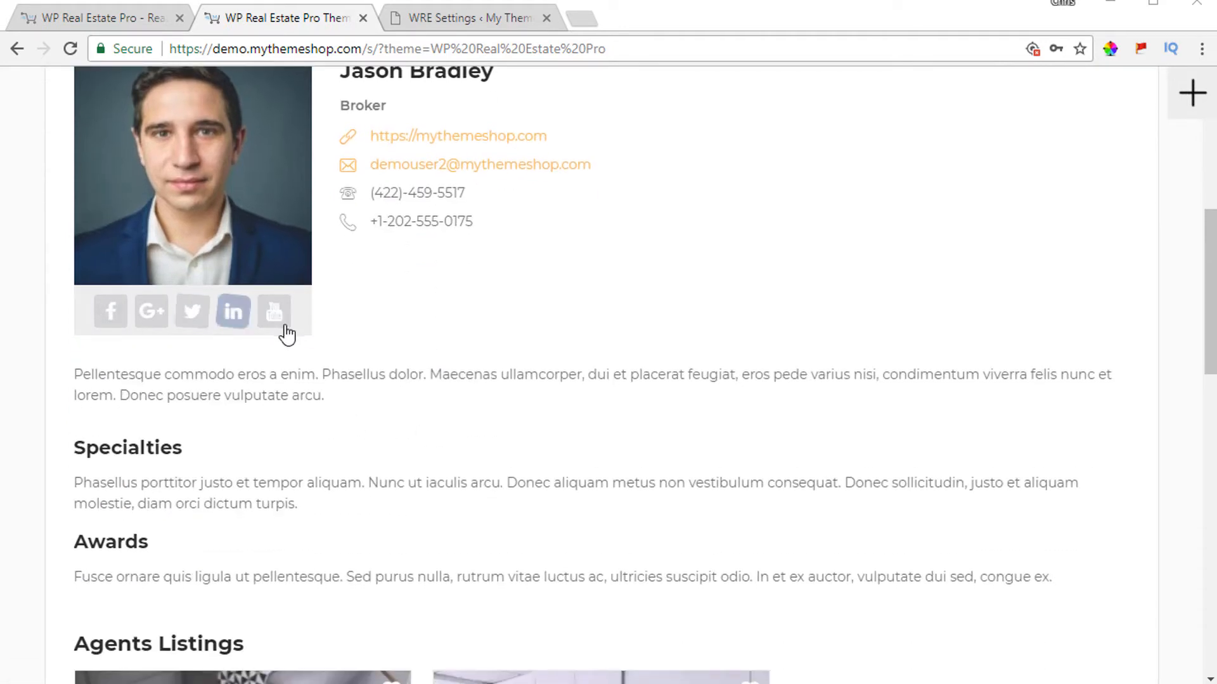
scroll(380, 349, down, 1)
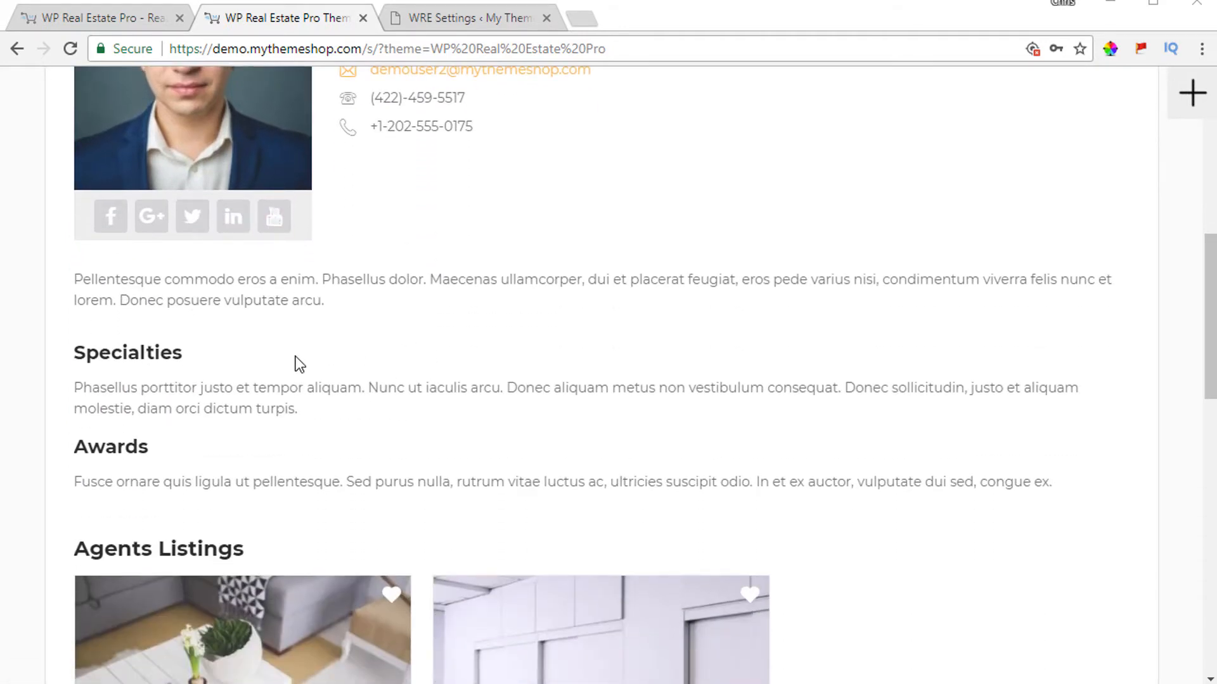
scroll(295, 356, down, 3)
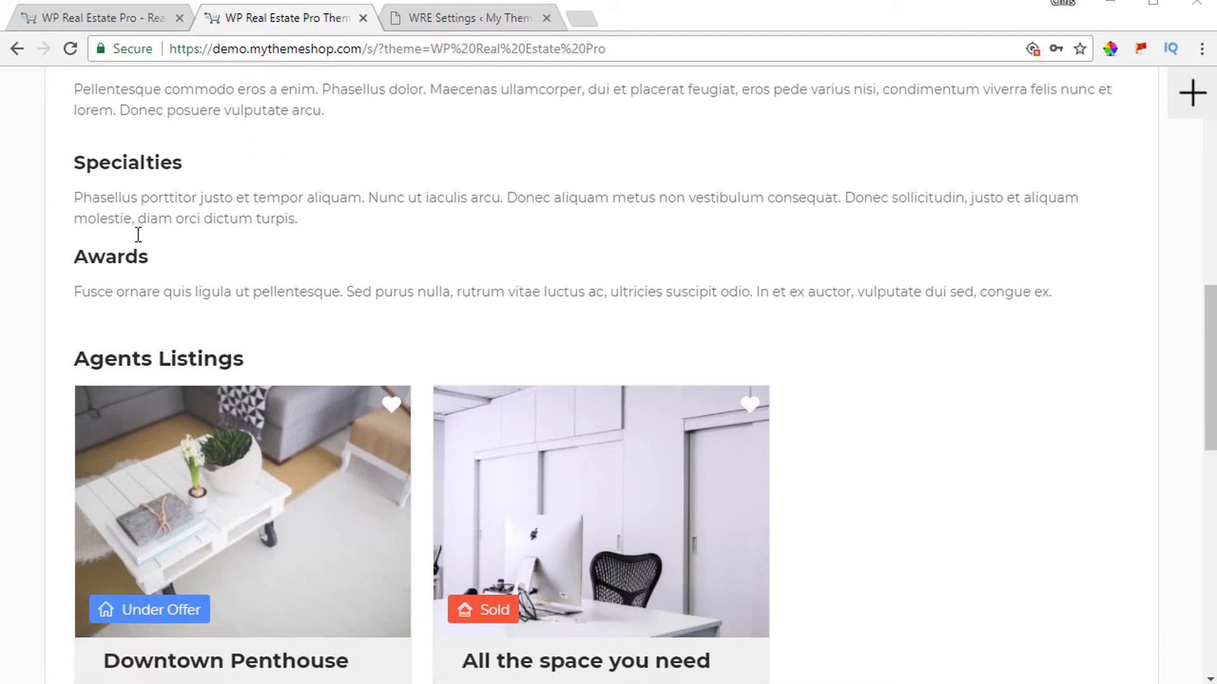
Examine the Agents Listings cards on the broker's profile, including favourite hearts and status labels, and return to the Agent Single settings
scroll(288, 239, down, 3)
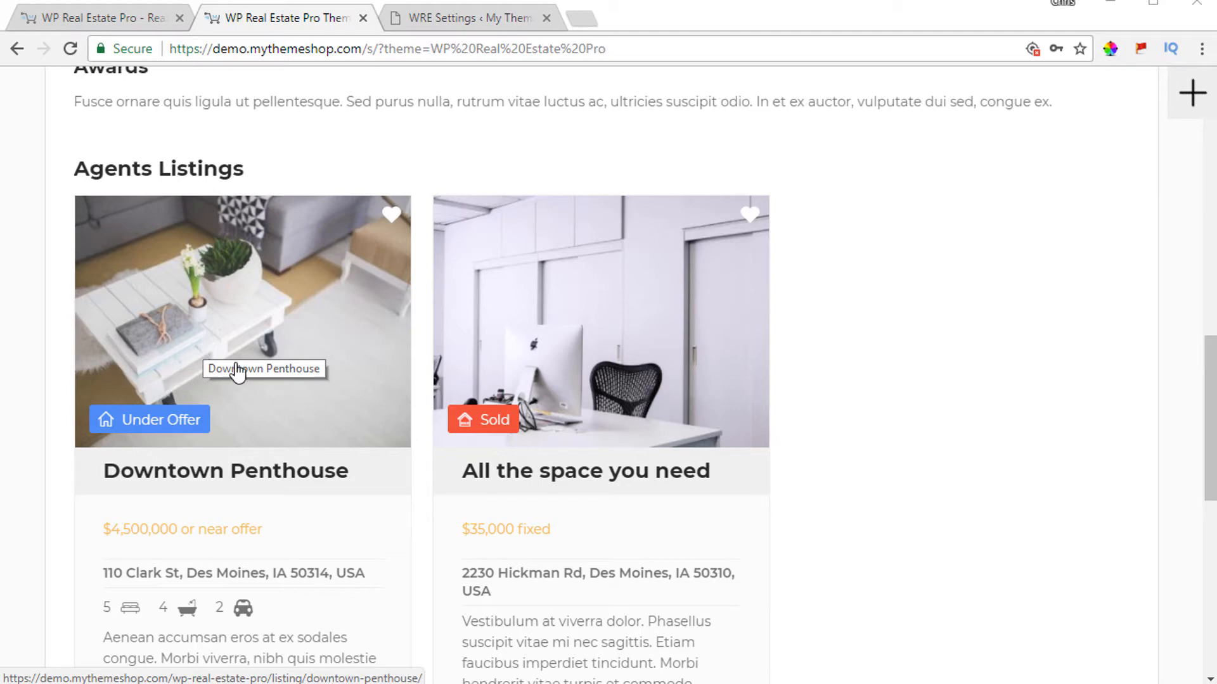
click(390, 218)
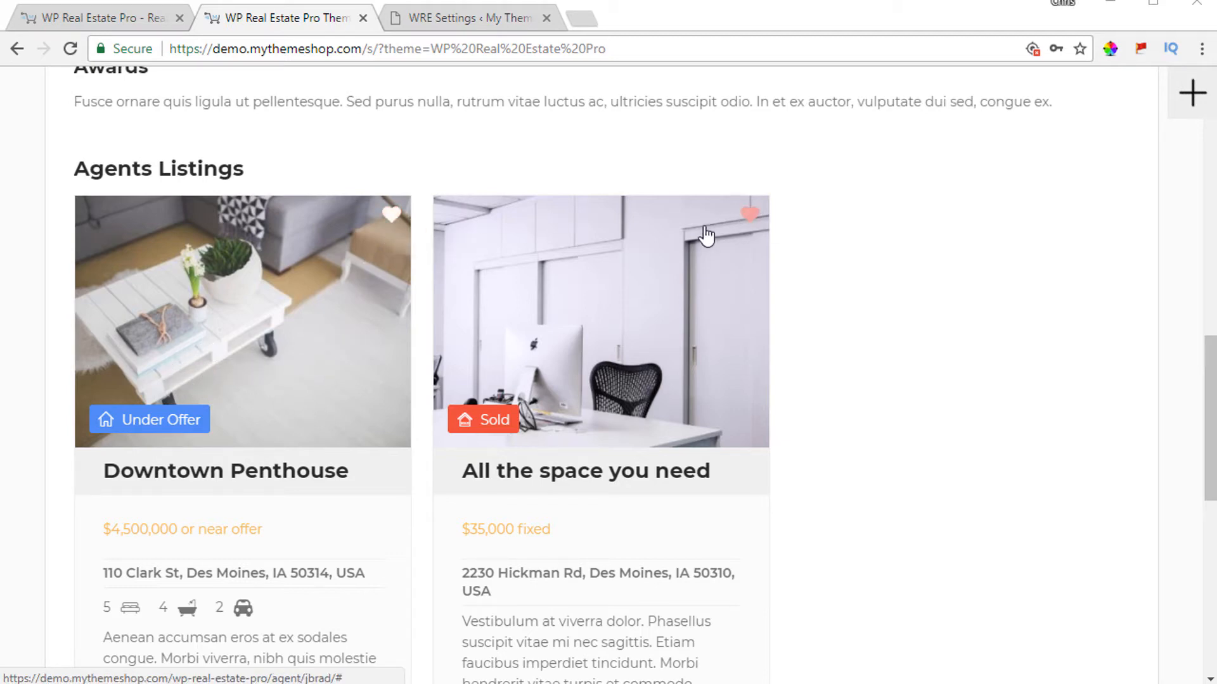
scroll(276, 355, down, 3)
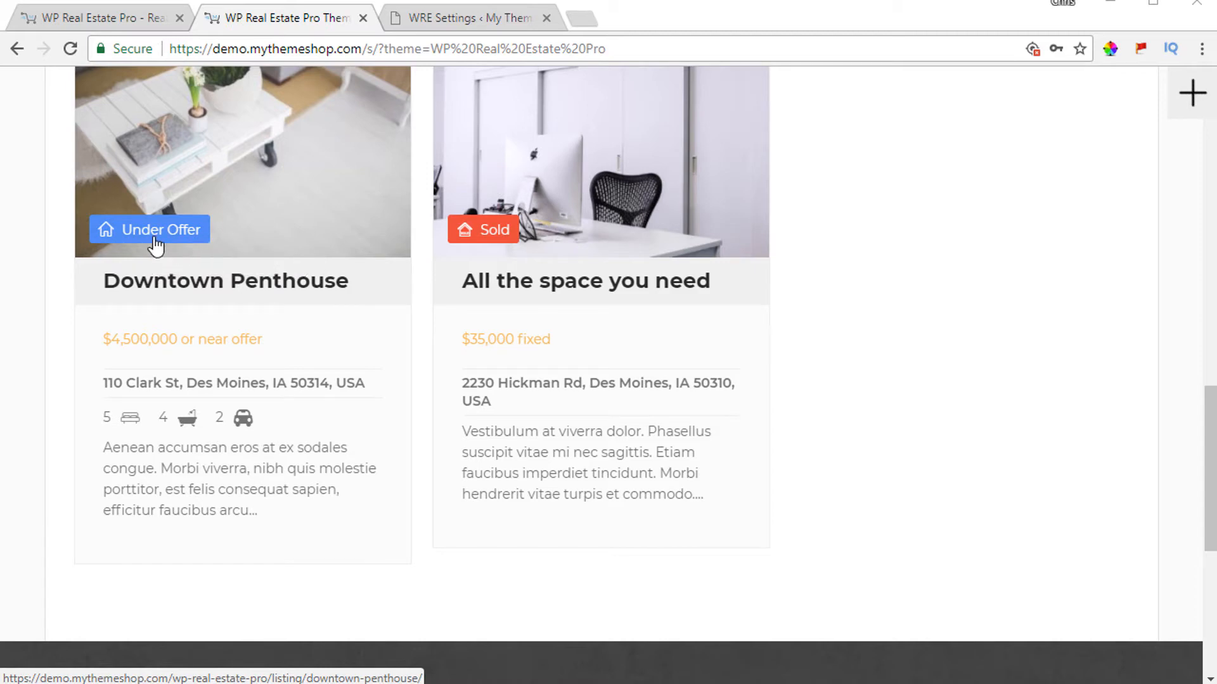
scroll(304, 273, up, 3)
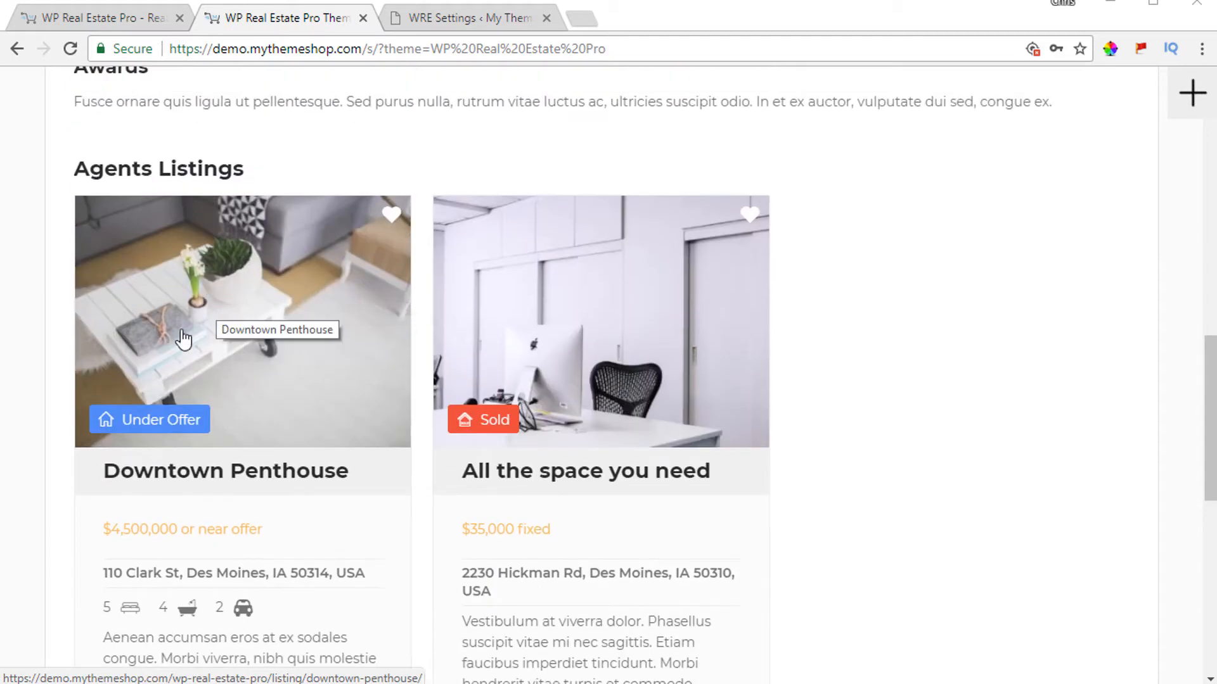
scroll(269, 320, down, 3)
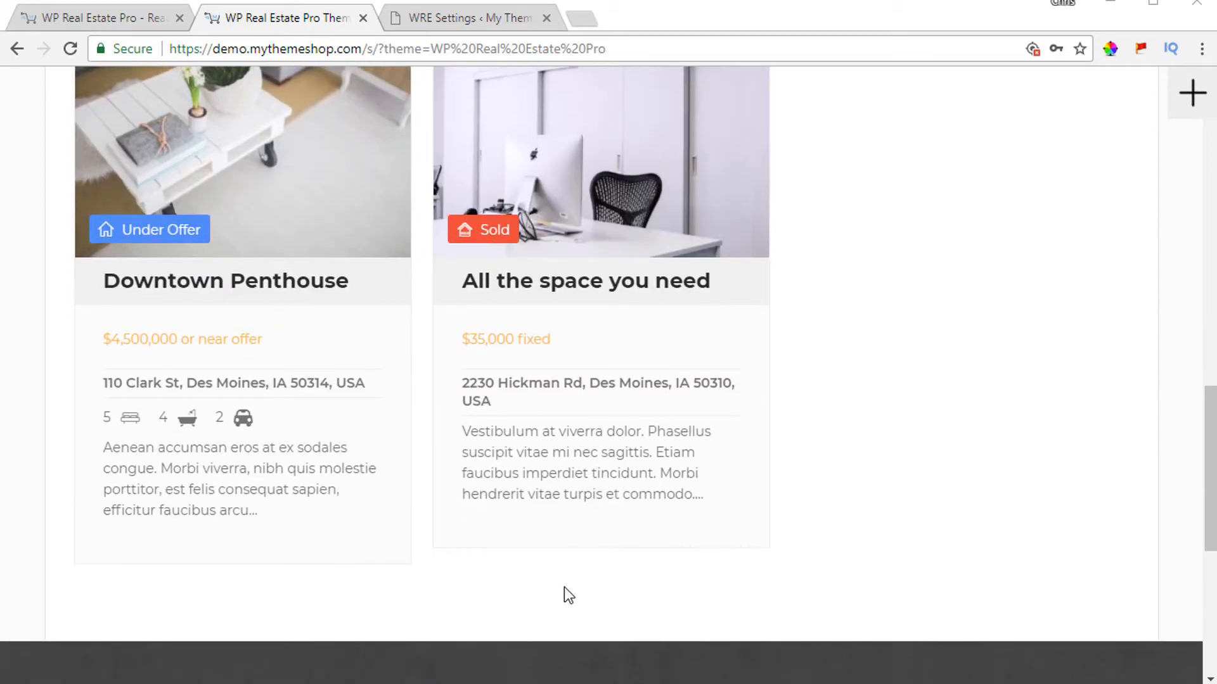
scroll(562, 488, up, 10)
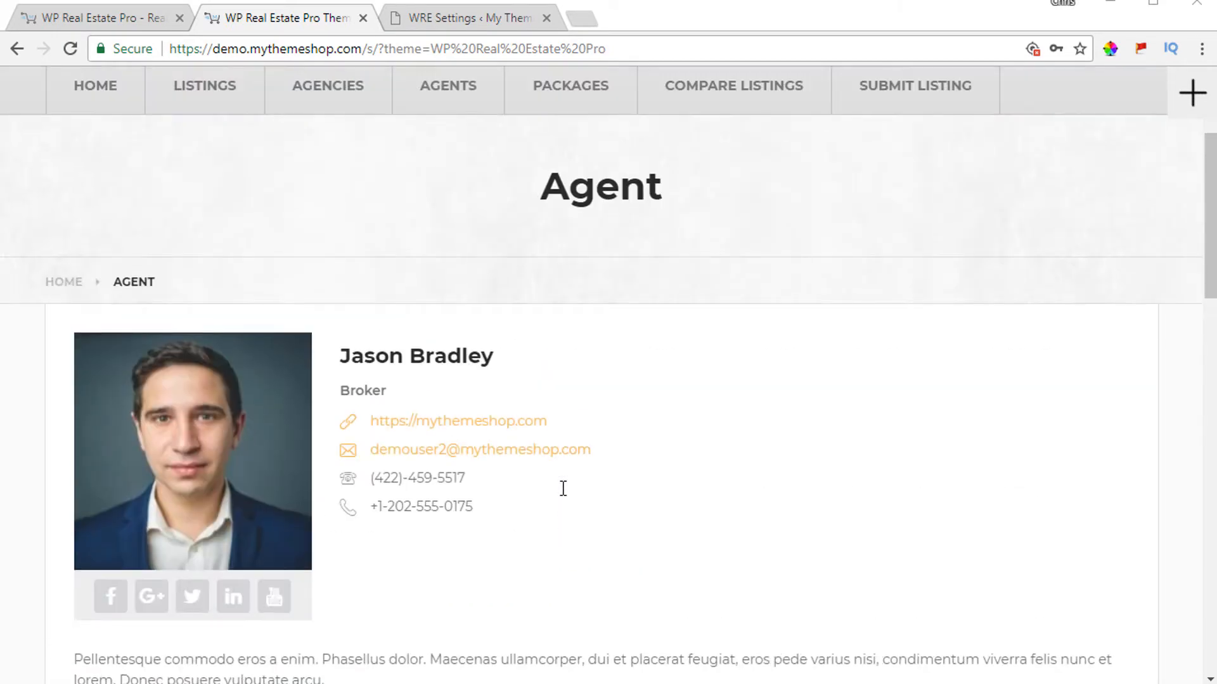
click(466, 18)
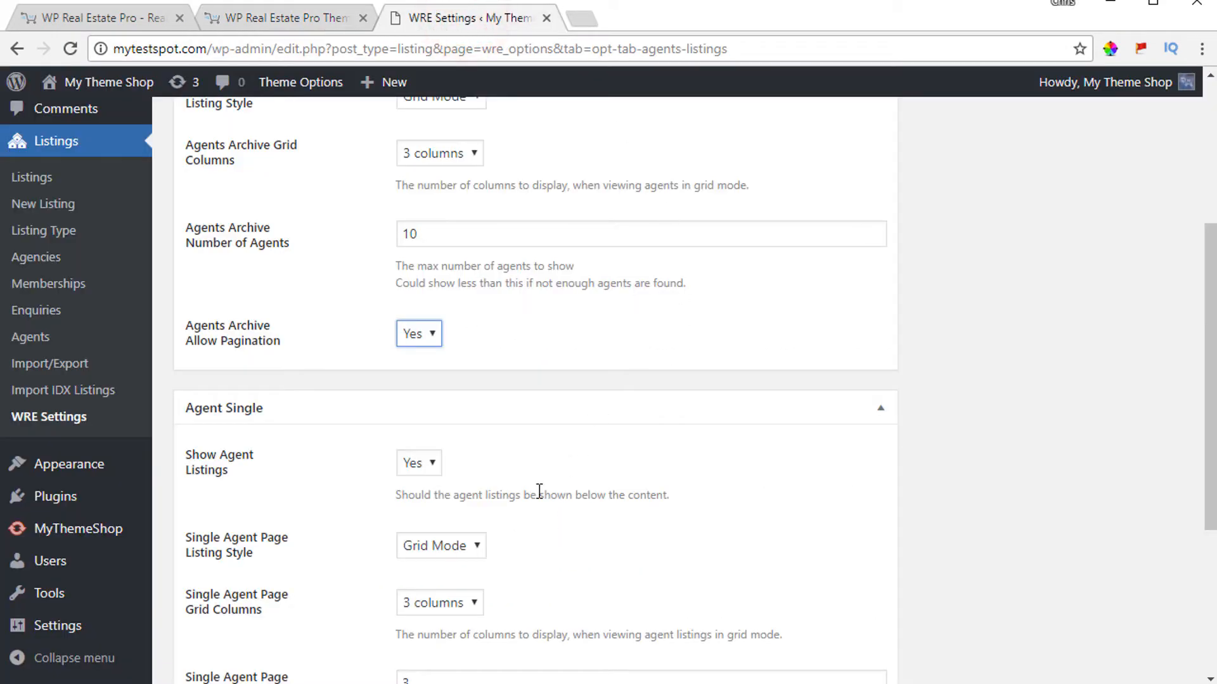
Compare the Show Agent Listings, Listing Style and Grid Columns settings for single agents with the Agents Listings cards on the demo profile
scroll(540, 492, down, 1)
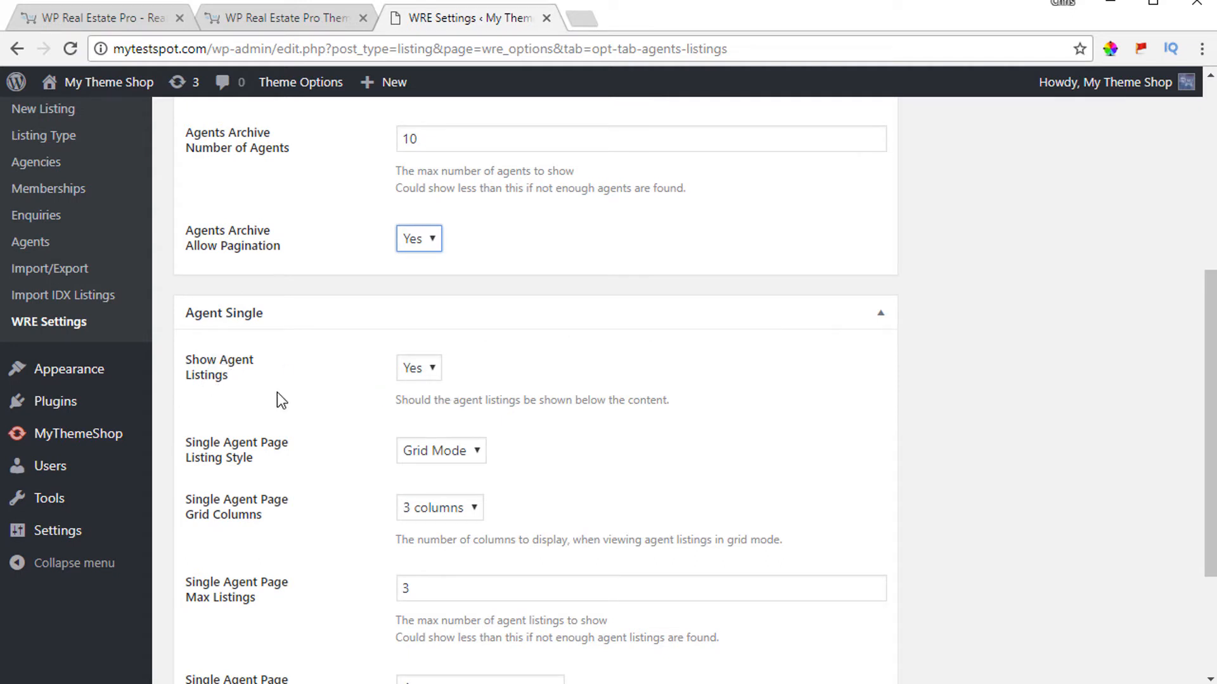
click(412, 369)
click(412, 368)
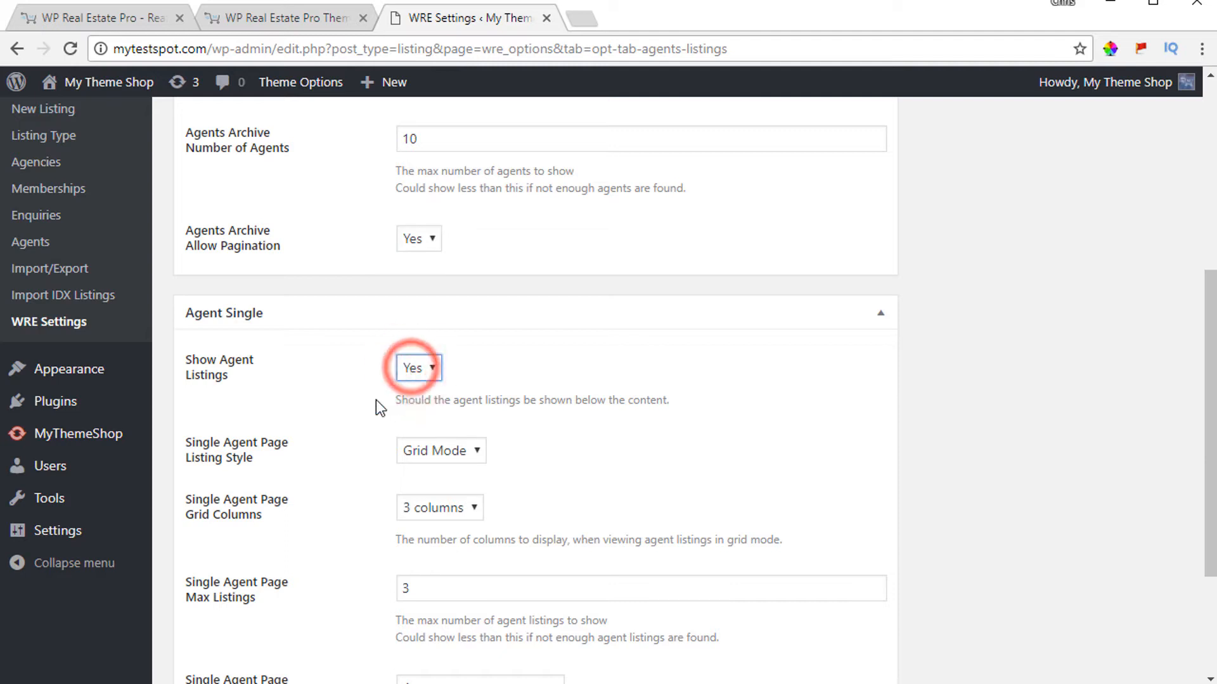
scroll(380, 405, down, 3)
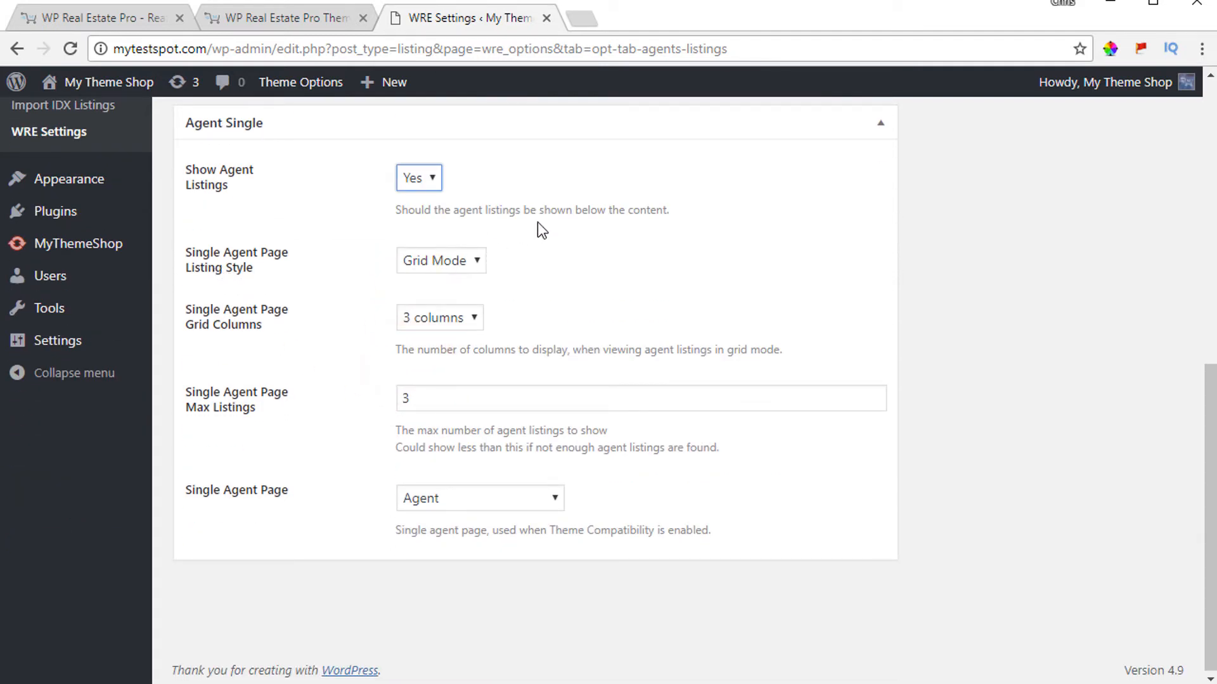
click(285, 18)
scroll(472, 348, down, 7)
scroll(472, 353, down, 3)
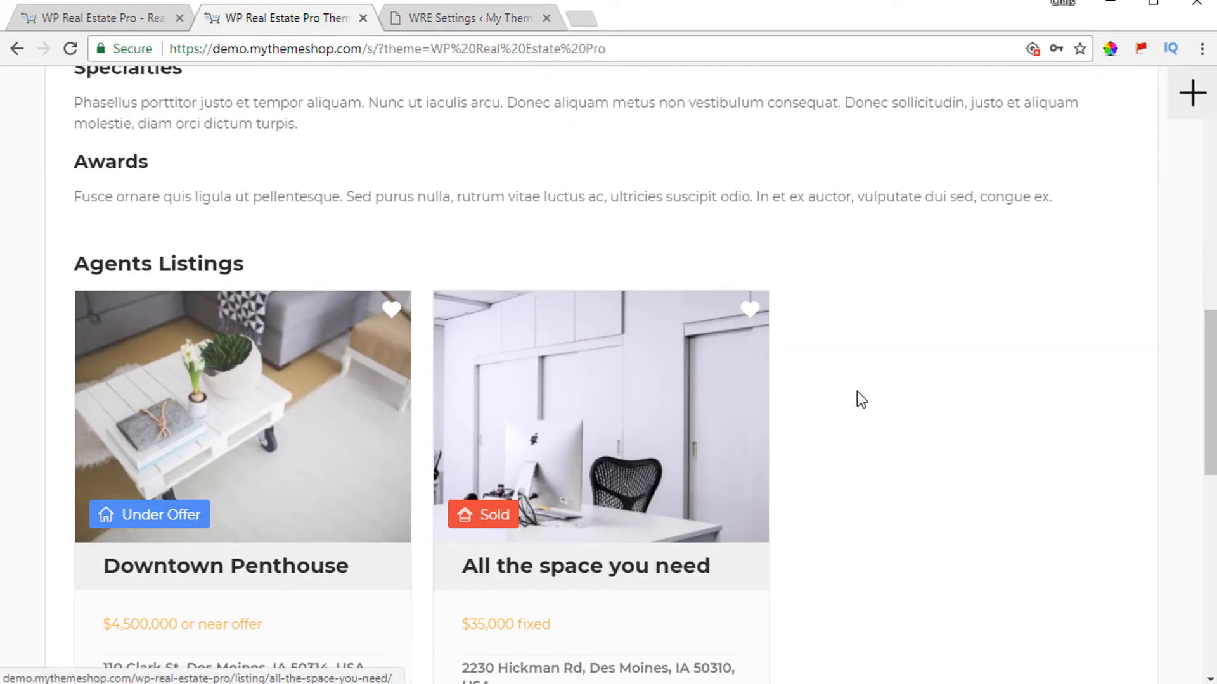
click(455, 16)
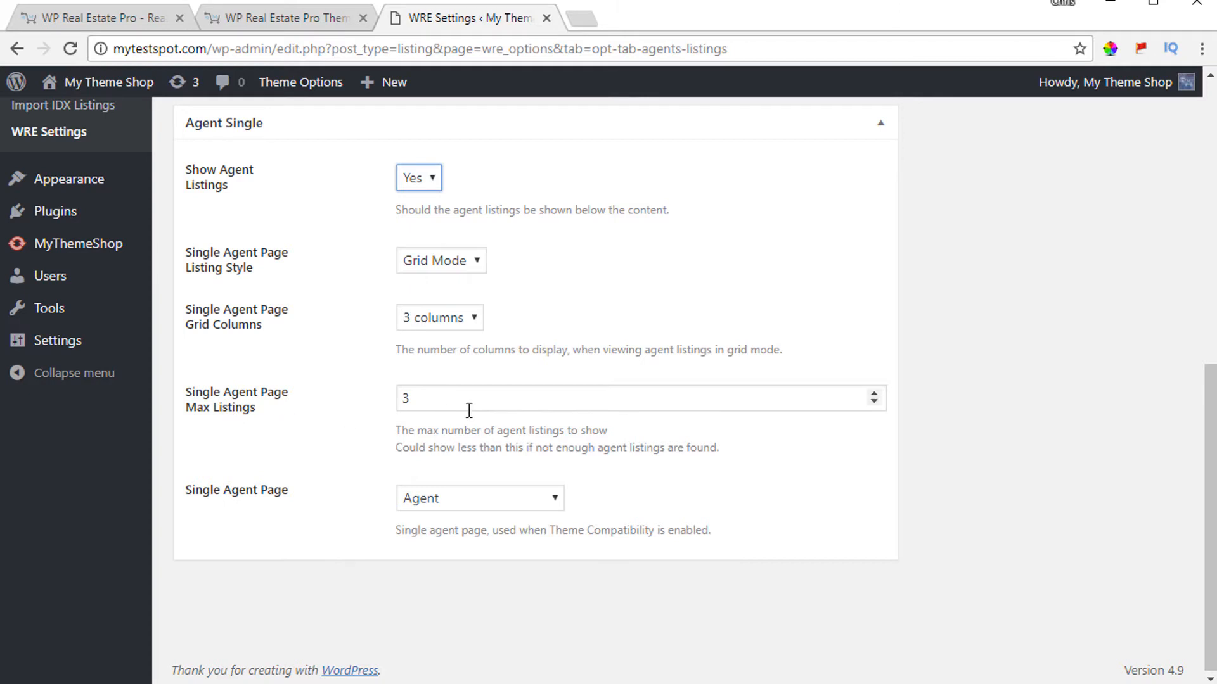
Check the Single Agent Page Max Listings setting against the demo broker's listings and return to the Agent Single settings
click(315, 24)
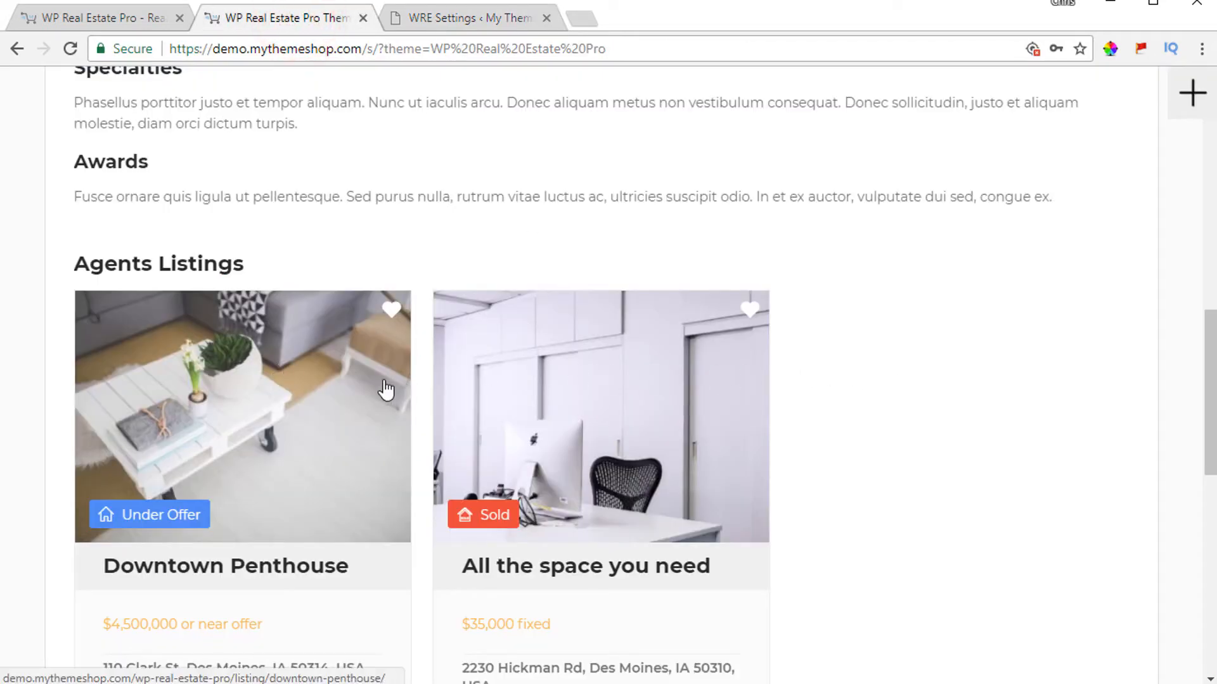
scroll(382, 392, down, 5)
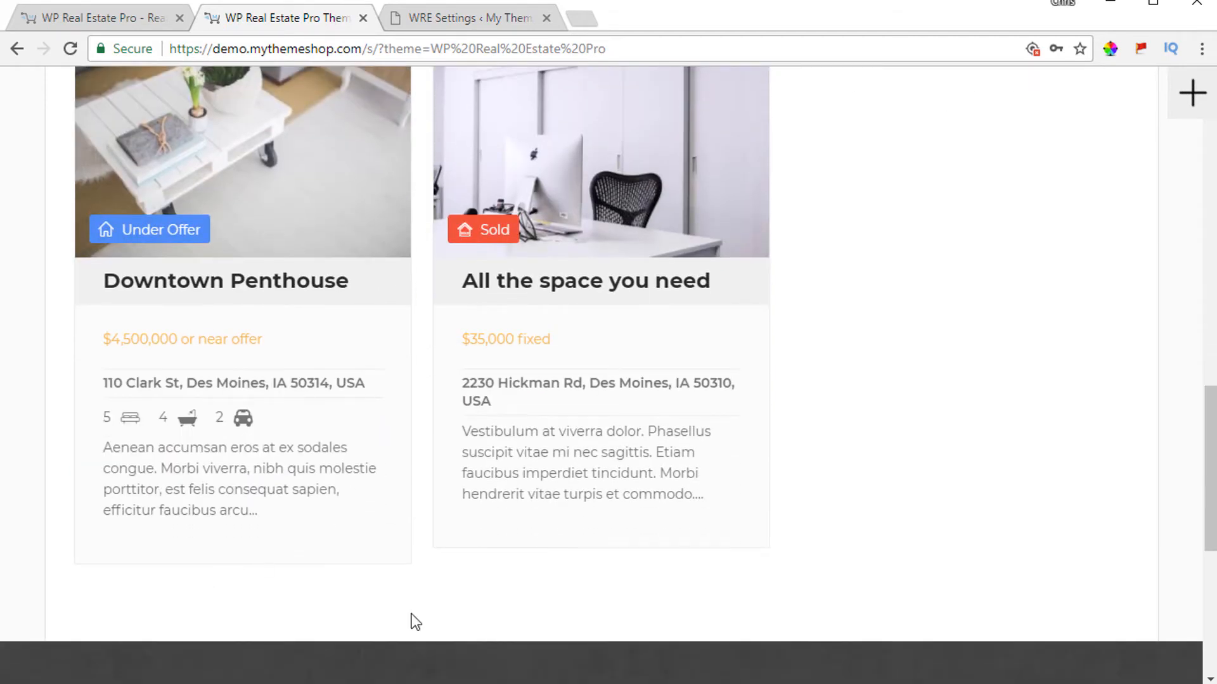
scroll(749, 296, up, 3)
click(469, 18)
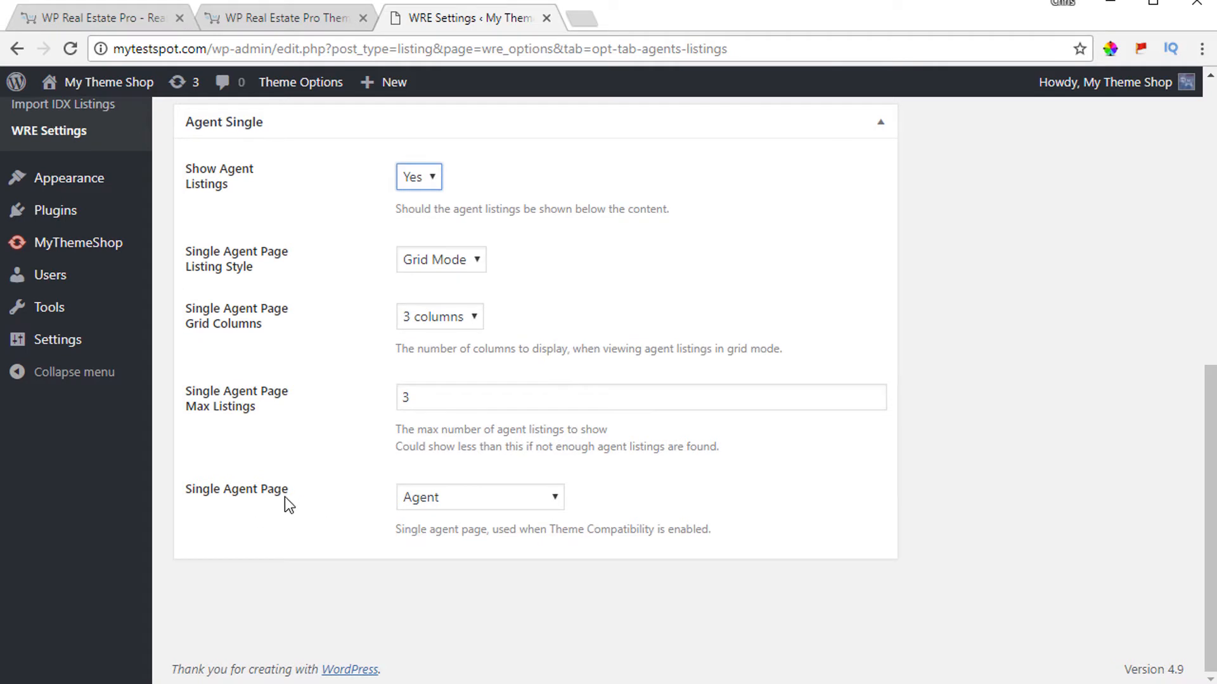
Open the Agencies settings and choose Agencies as the Agencies Page
mouse_move(135, 330)
scroll(754, 481, up, 10)
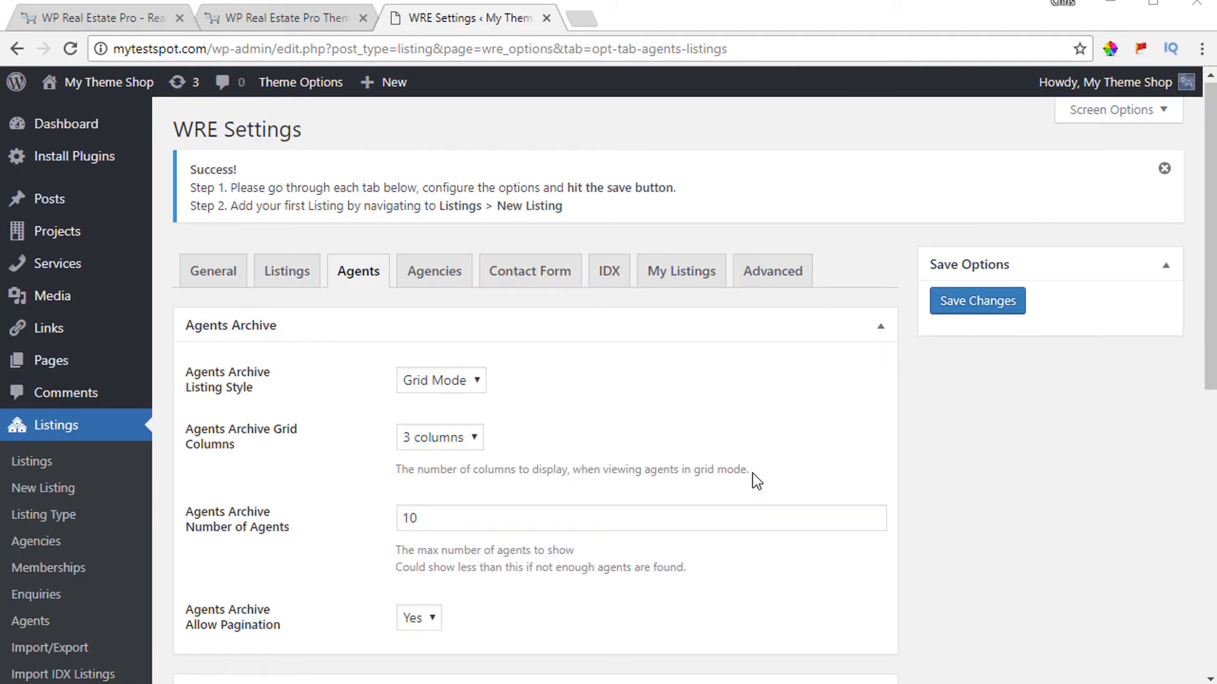
click(427, 275)
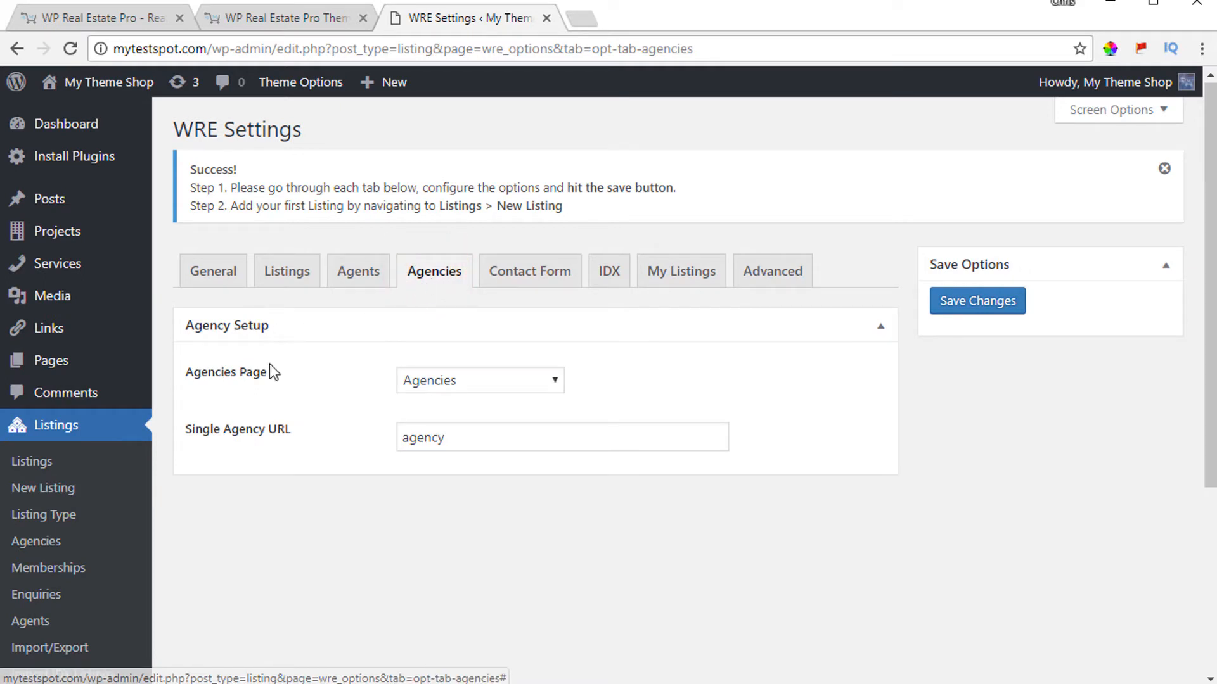
click(480, 381)
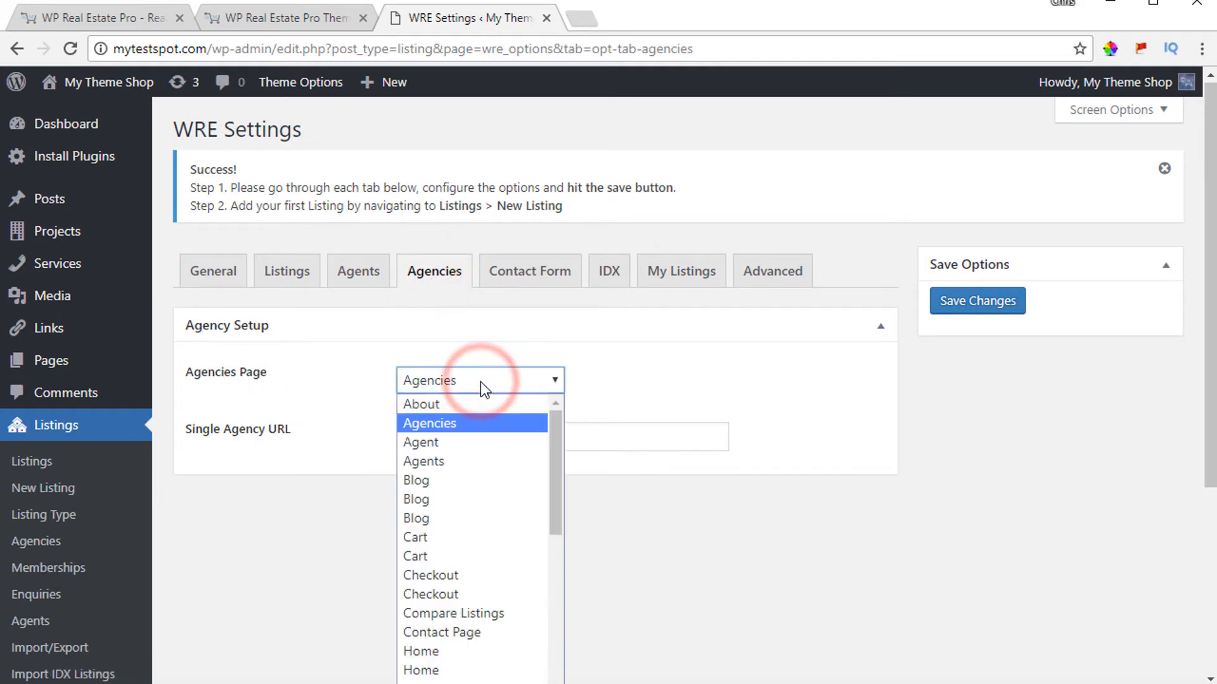
click(440, 421)
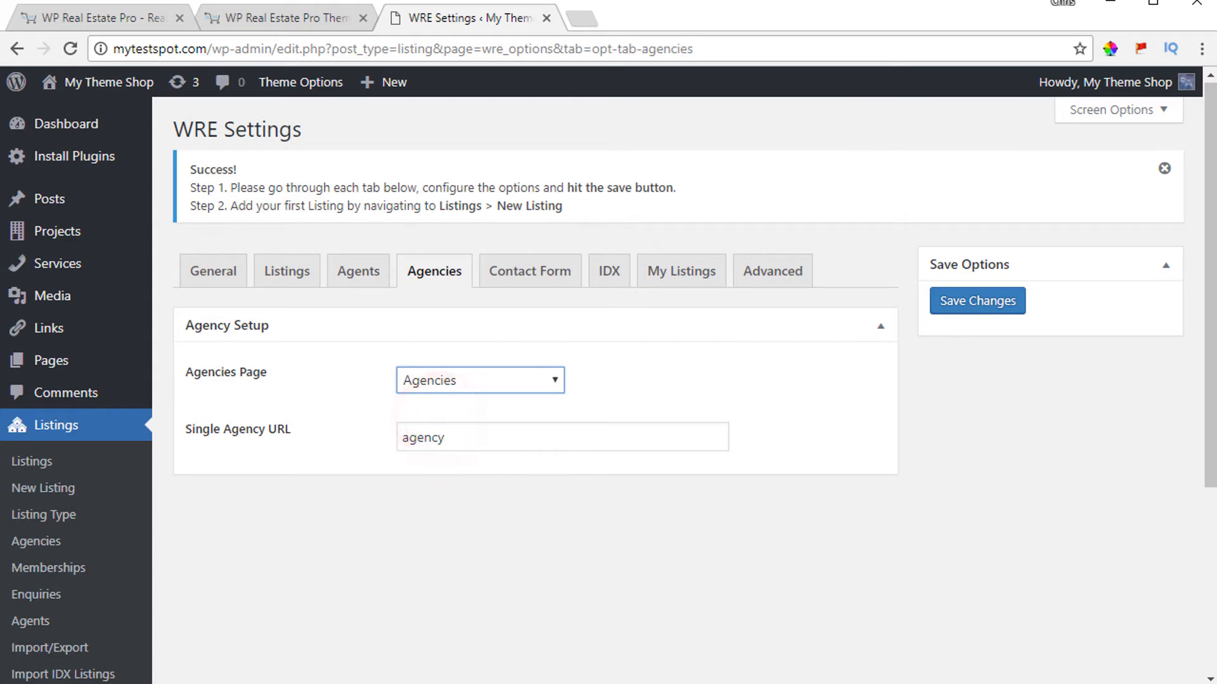
Open the Contact Form settings, switch to the demo site and open the Downtown Penthouse listing from the broker's profile
mouse_move(131, 379)
click(525, 281)
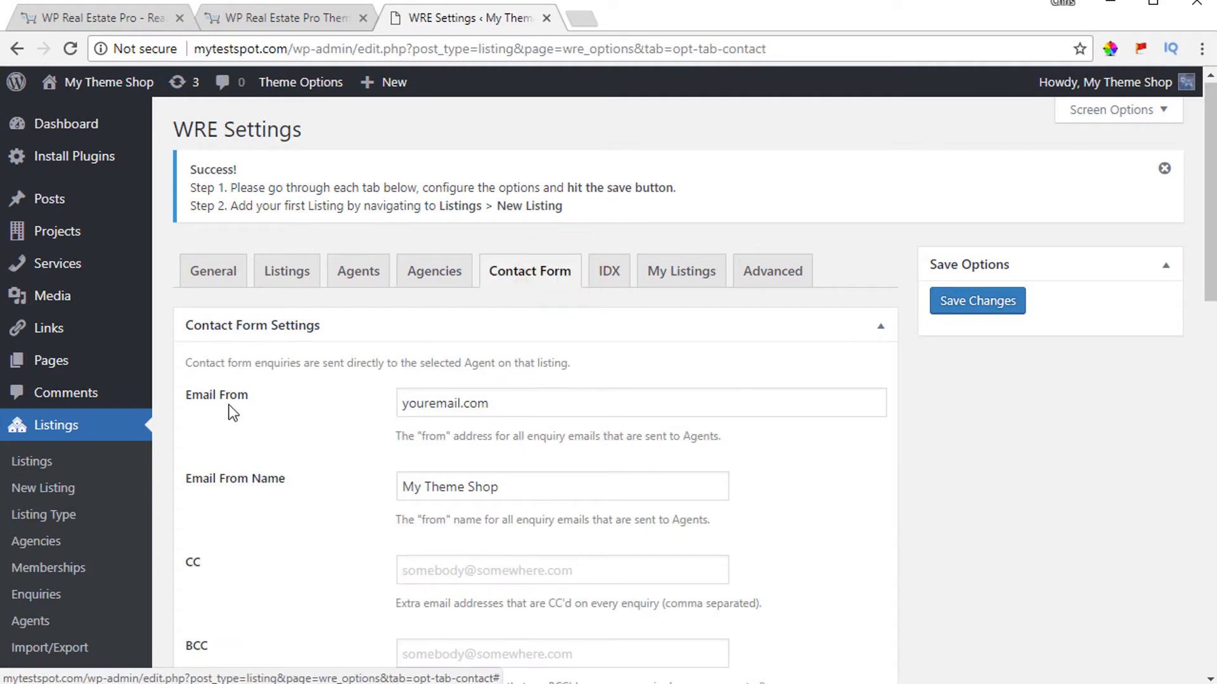
click(248, 19)
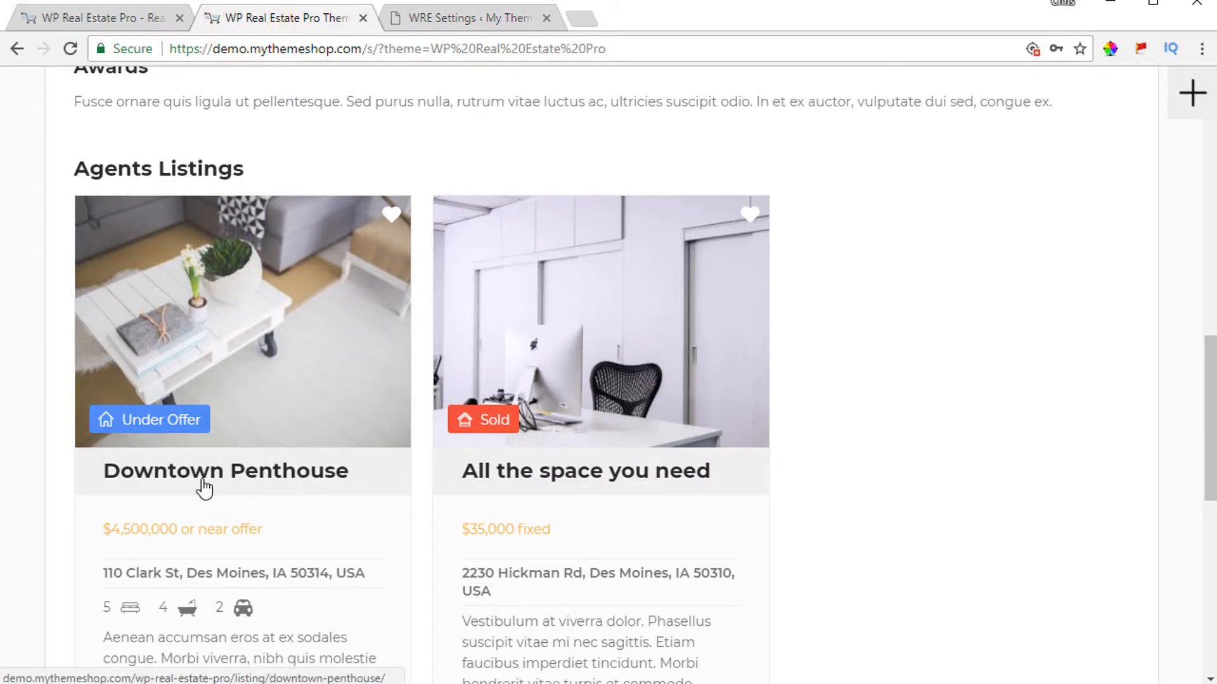
scroll(199, 386, up, 6)
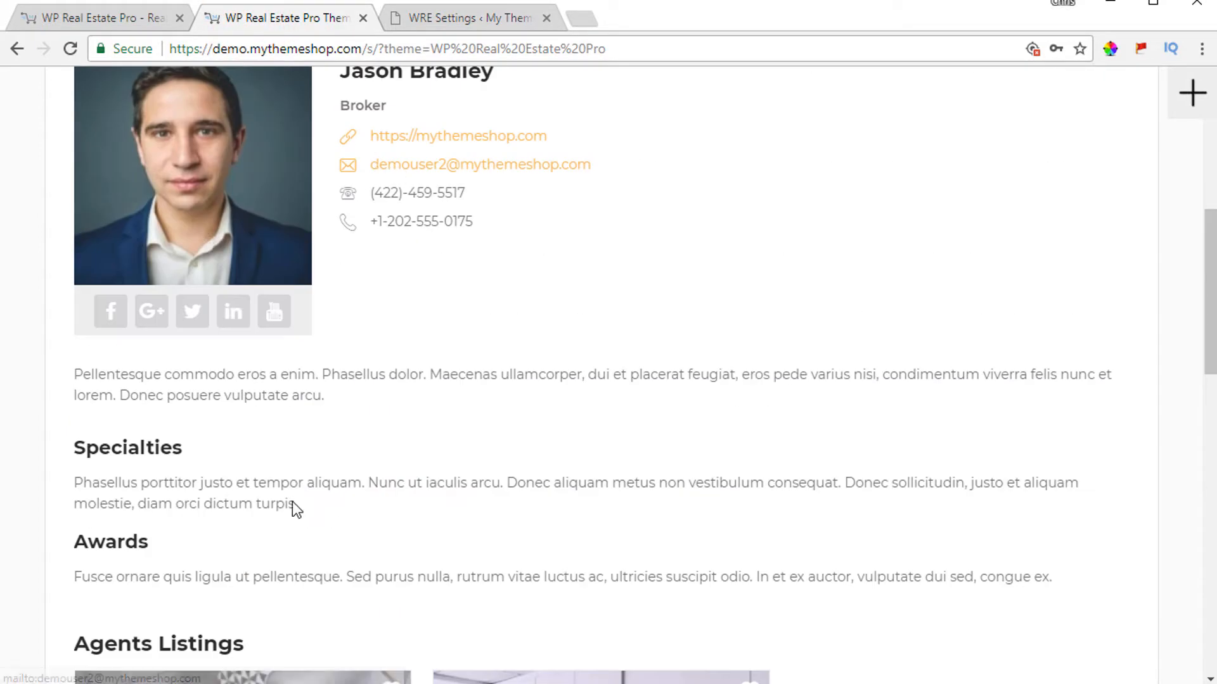
scroll(292, 501, down, 6)
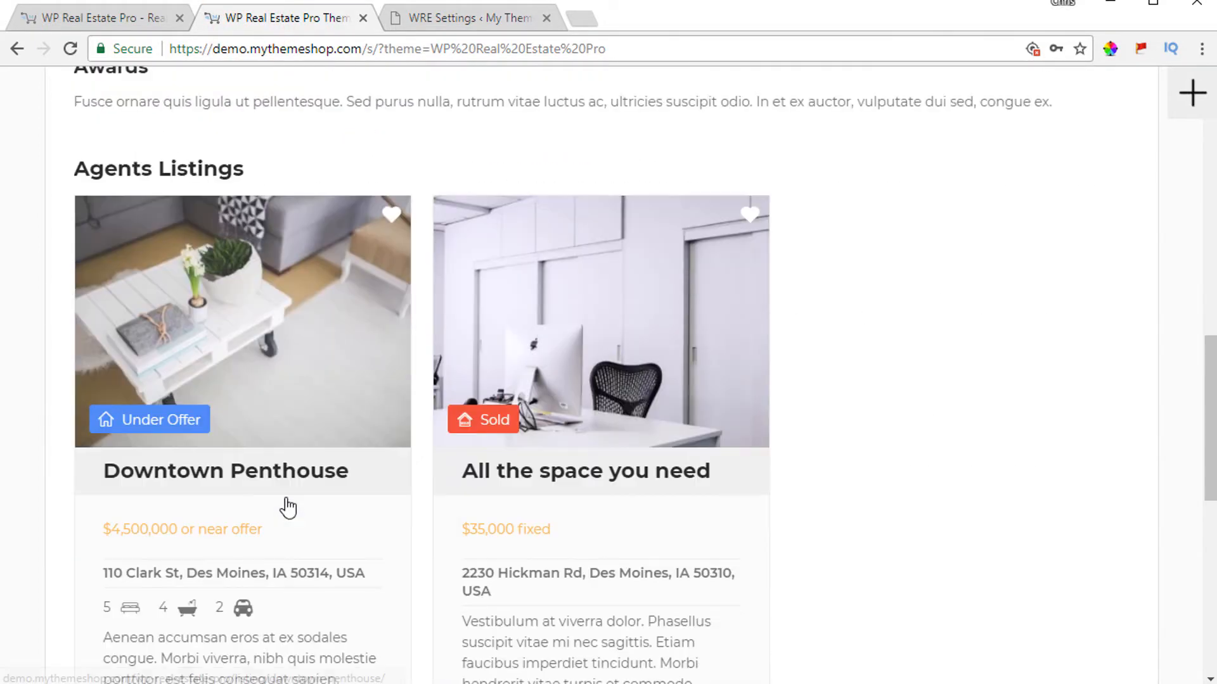
click(193, 476)
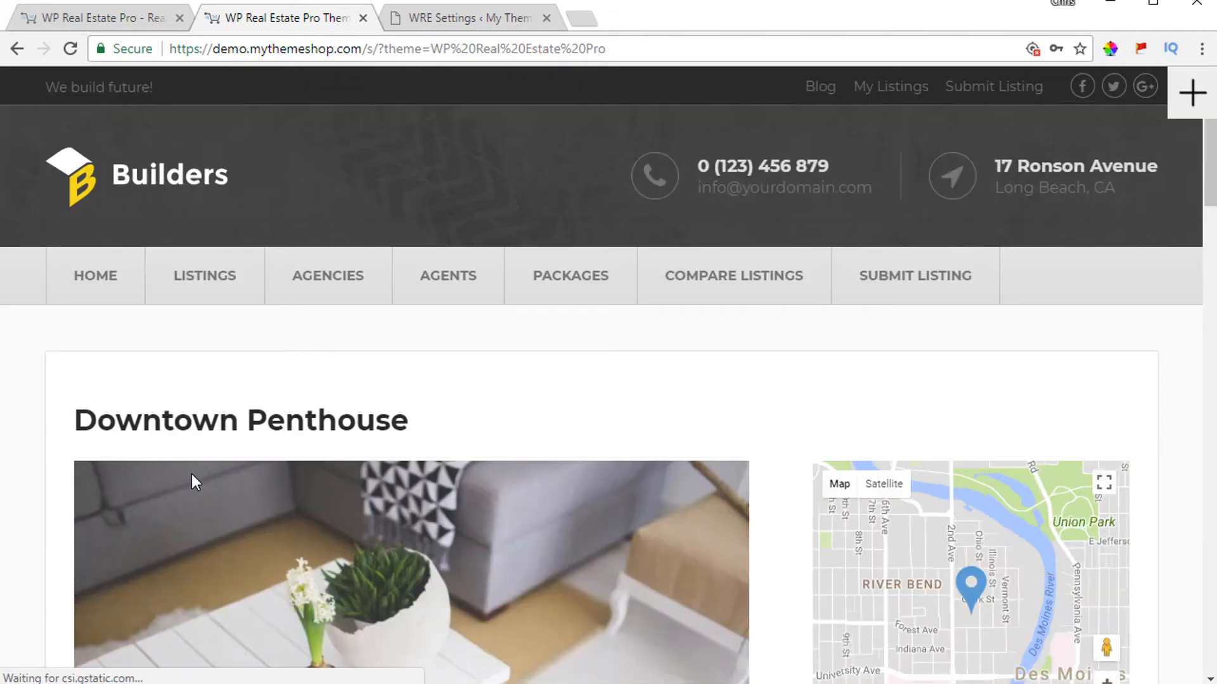
Examine the Agent Details and Quick Contact form on the Downtown Penthouse listing and return to the Contact Form settings
scroll(814, 322, down, 8)
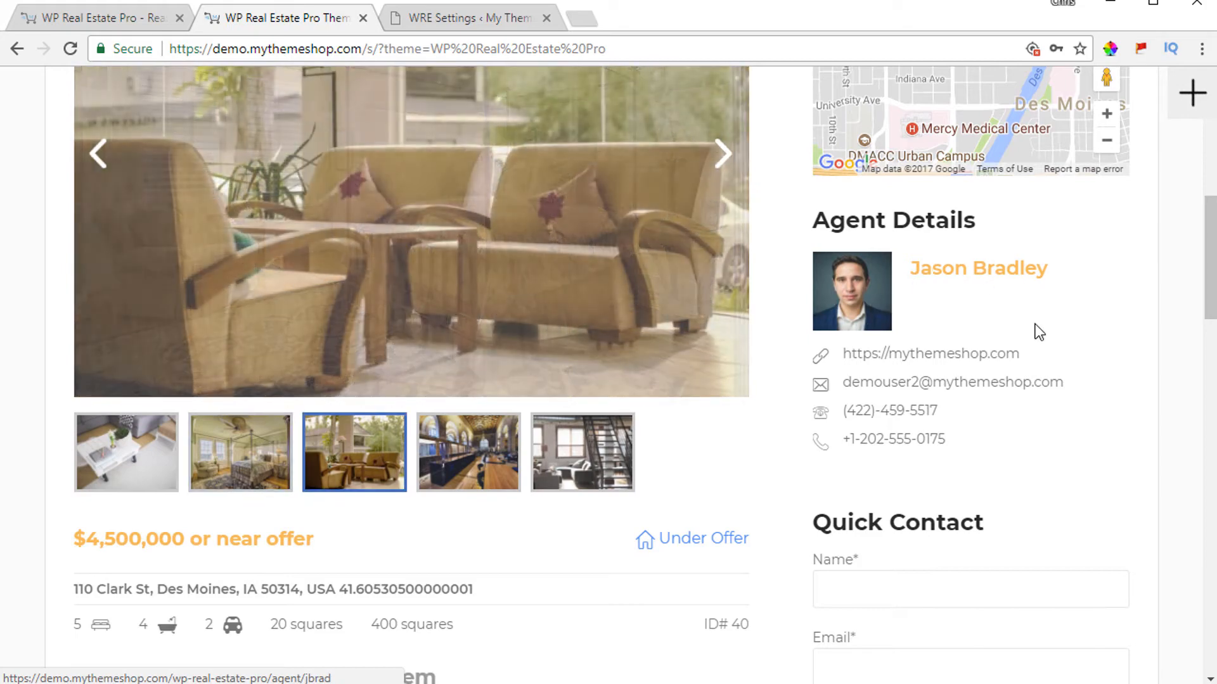
scroll(1040, 332, down, 7)
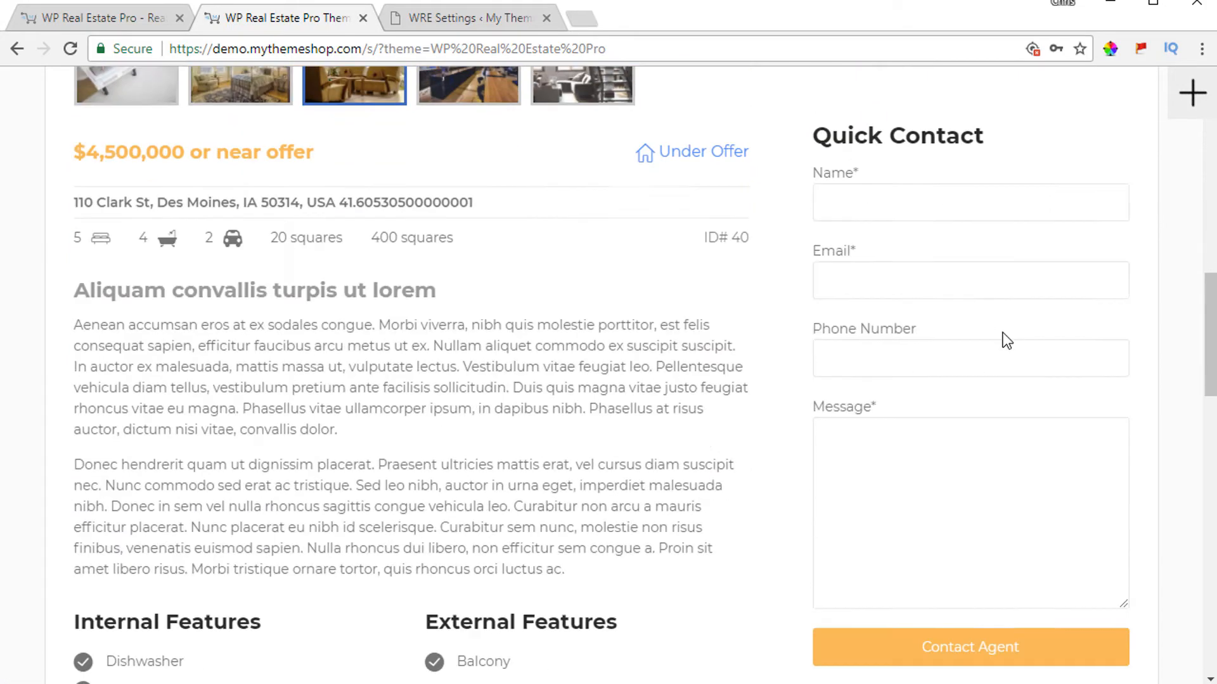
scroll(919, 349, up, 3)
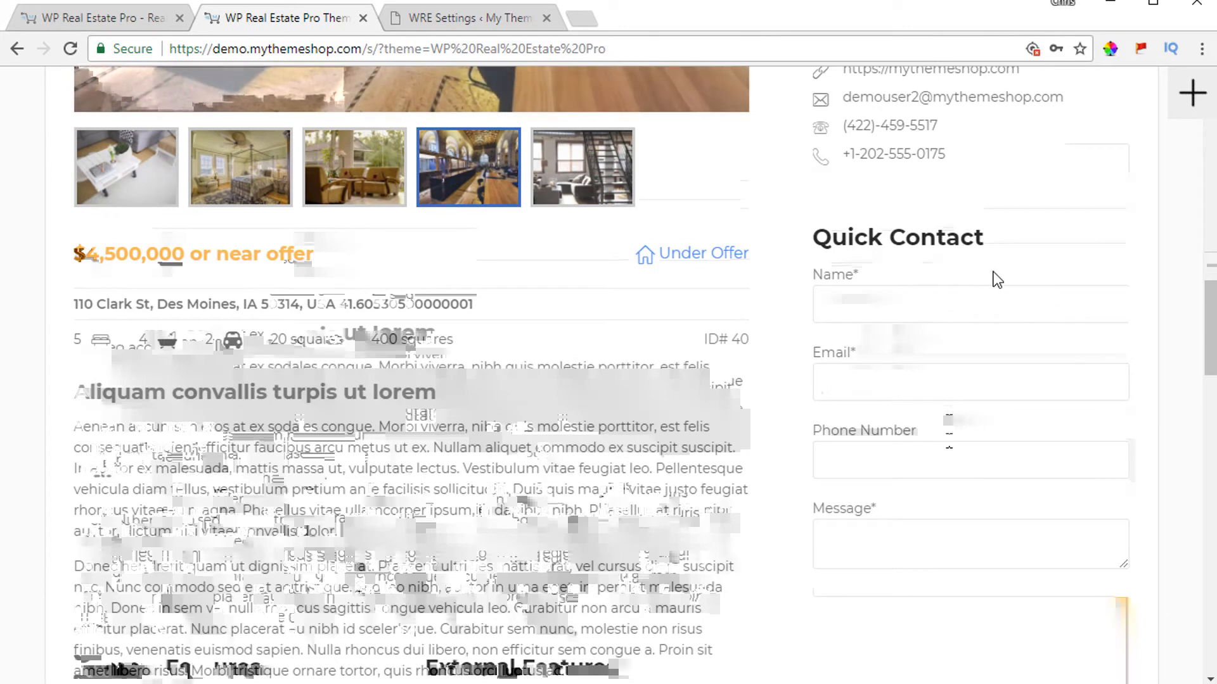
scroll(897, 214, down, 2)
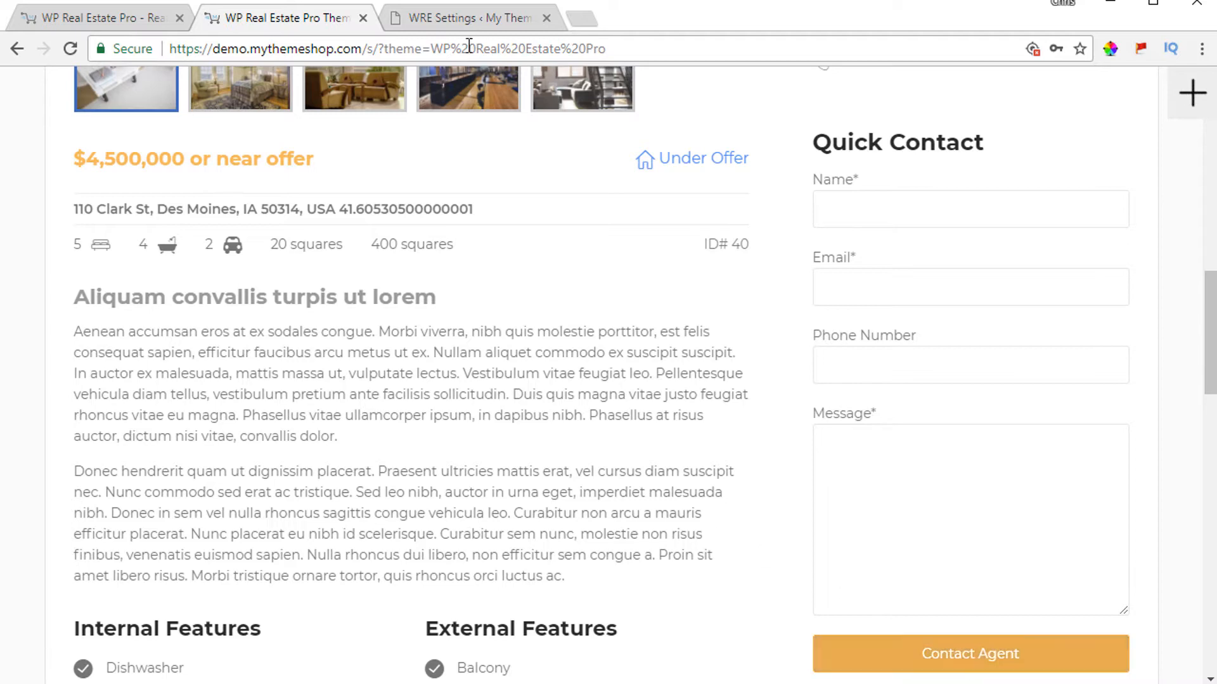
click(444, 18)
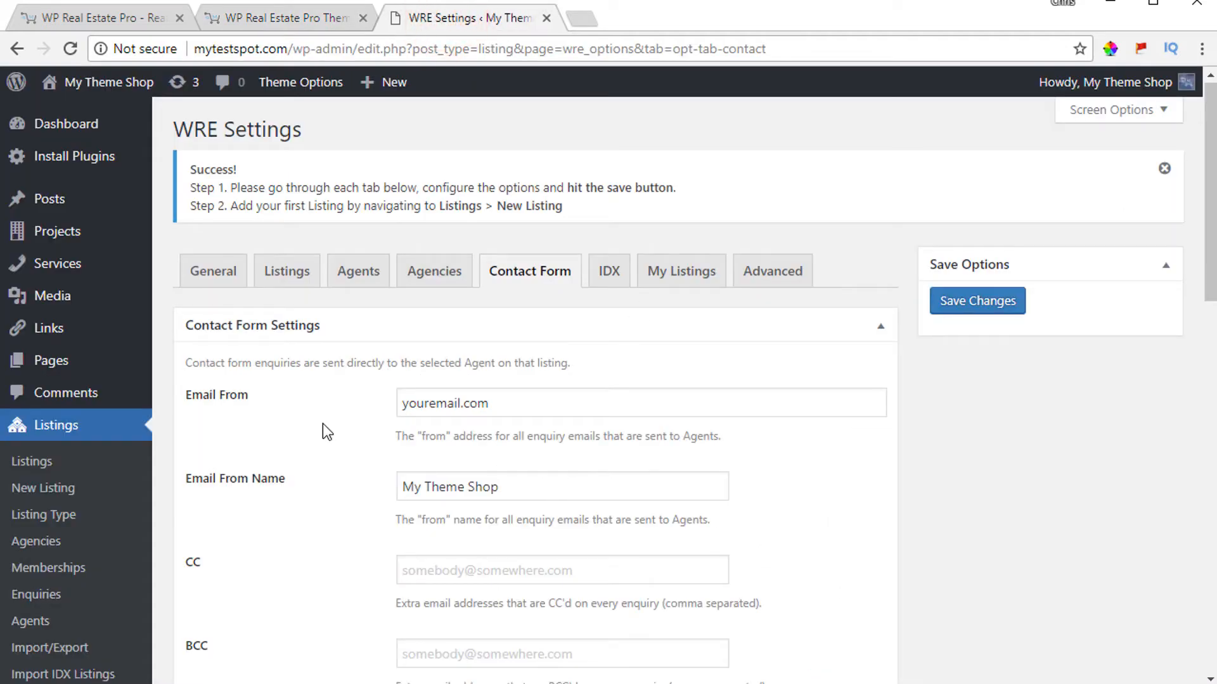
Review the enquiry sender, CC and BCC fields and compare the email subject and message tags with the demo listing
scroll(322, 424, down, 3)
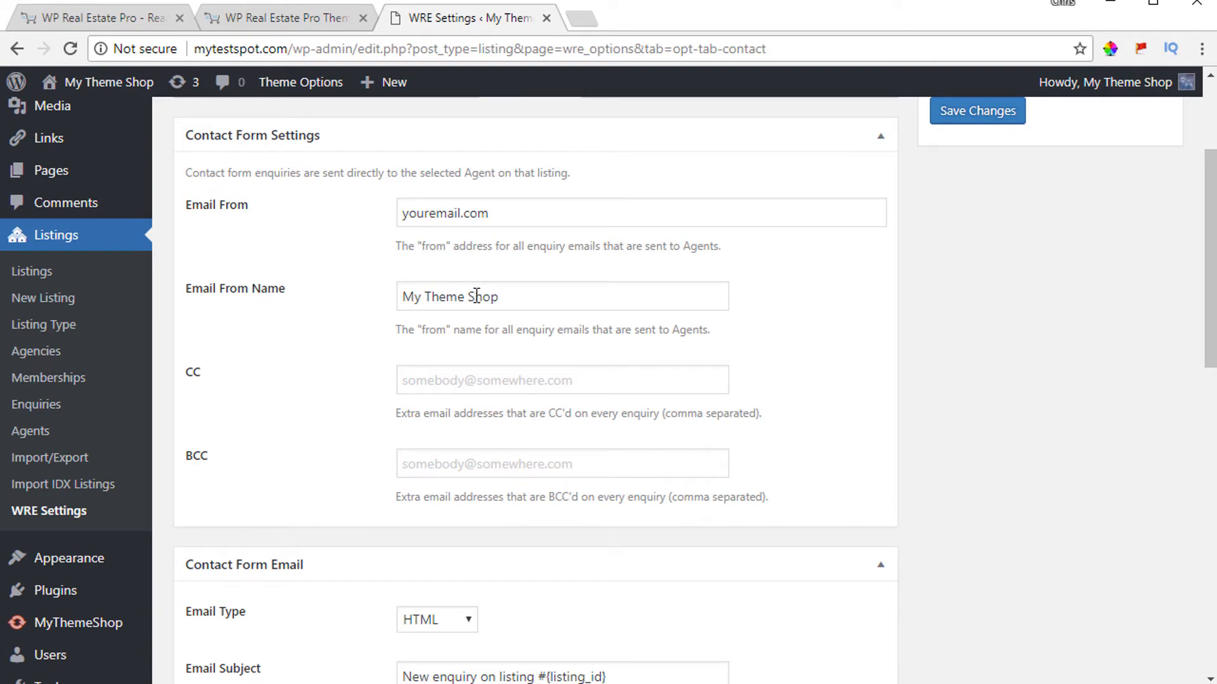
scroll(573, 303, down, 4)
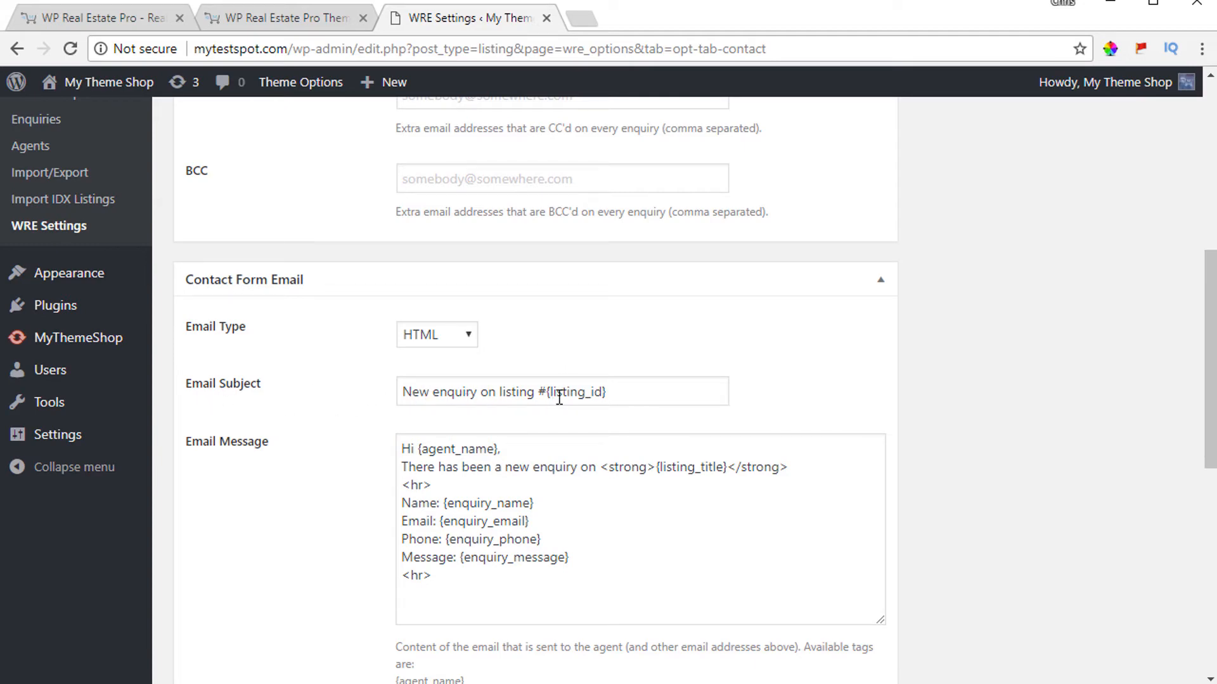
click(289, 15)
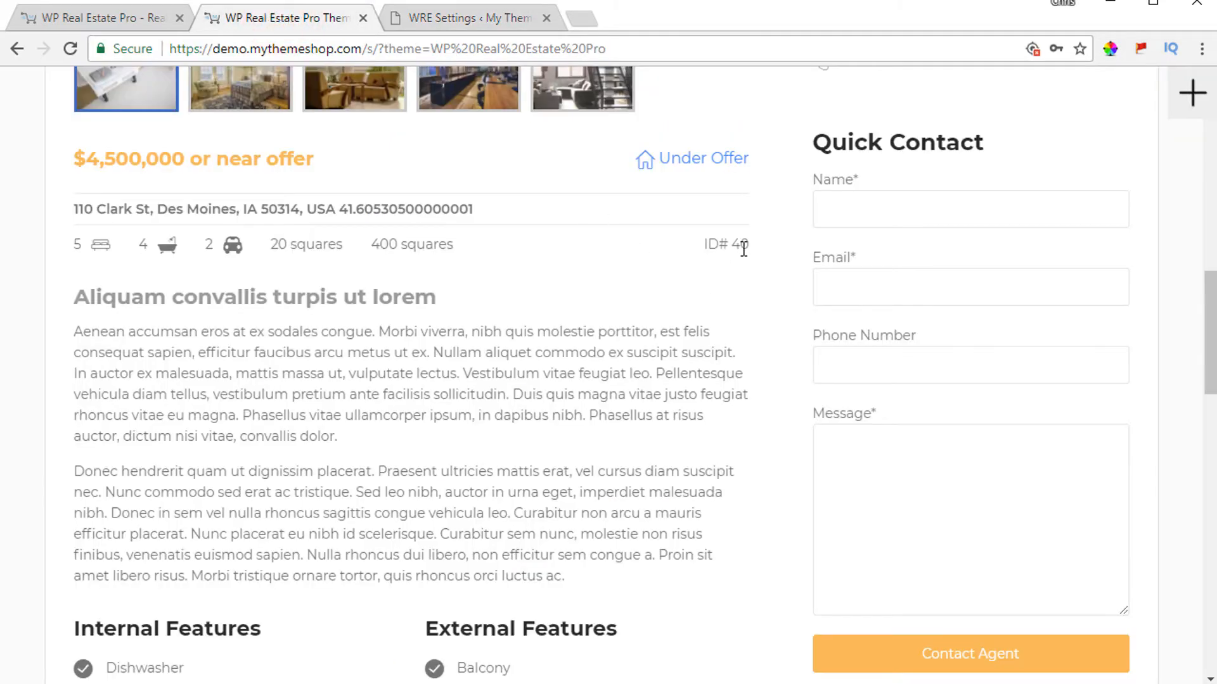
click(443, 17)
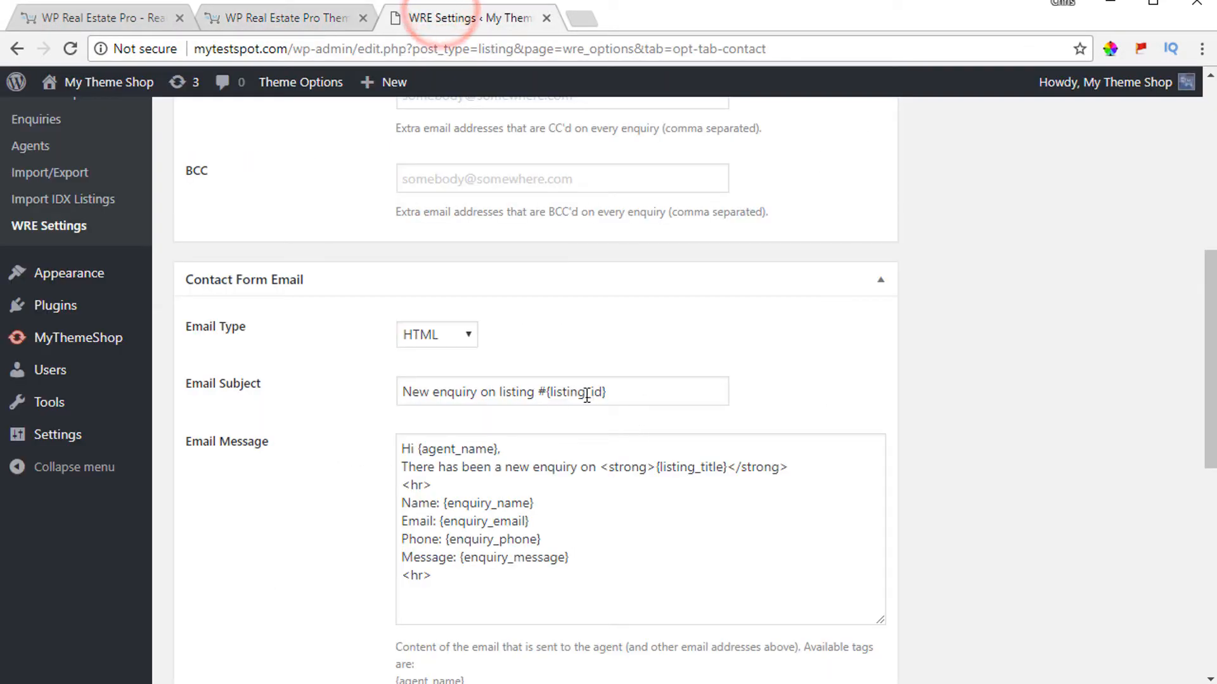
scroll(616, 396, down, 1)
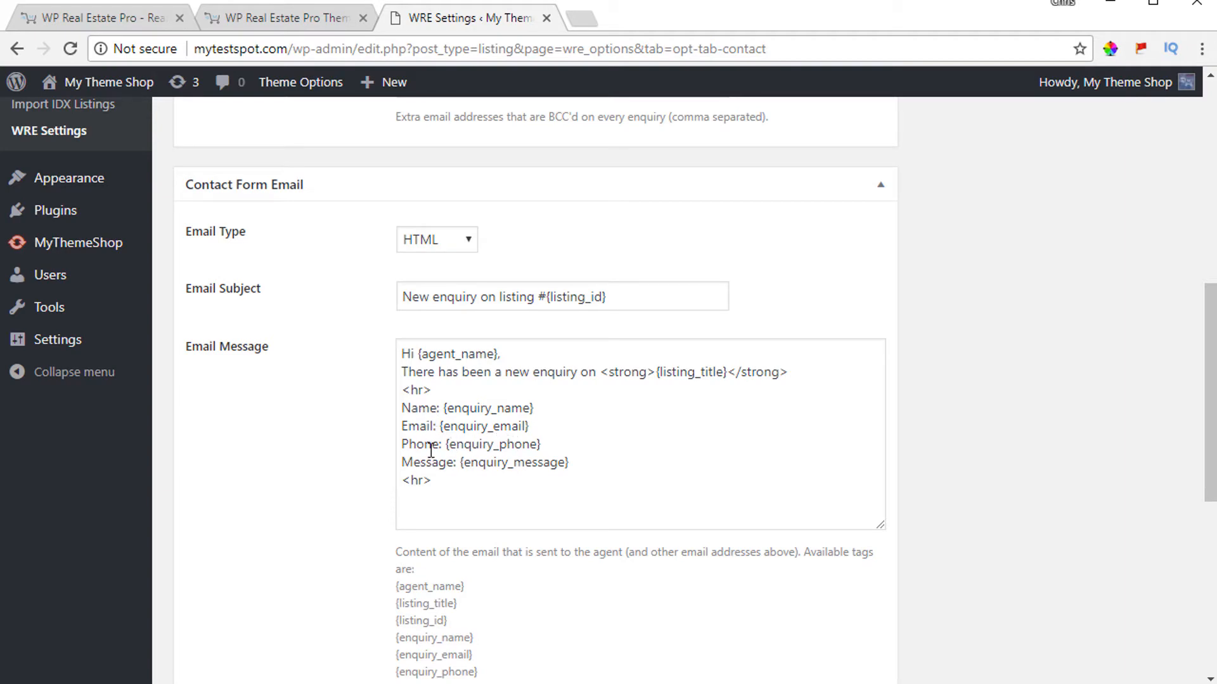
click(287, 23)
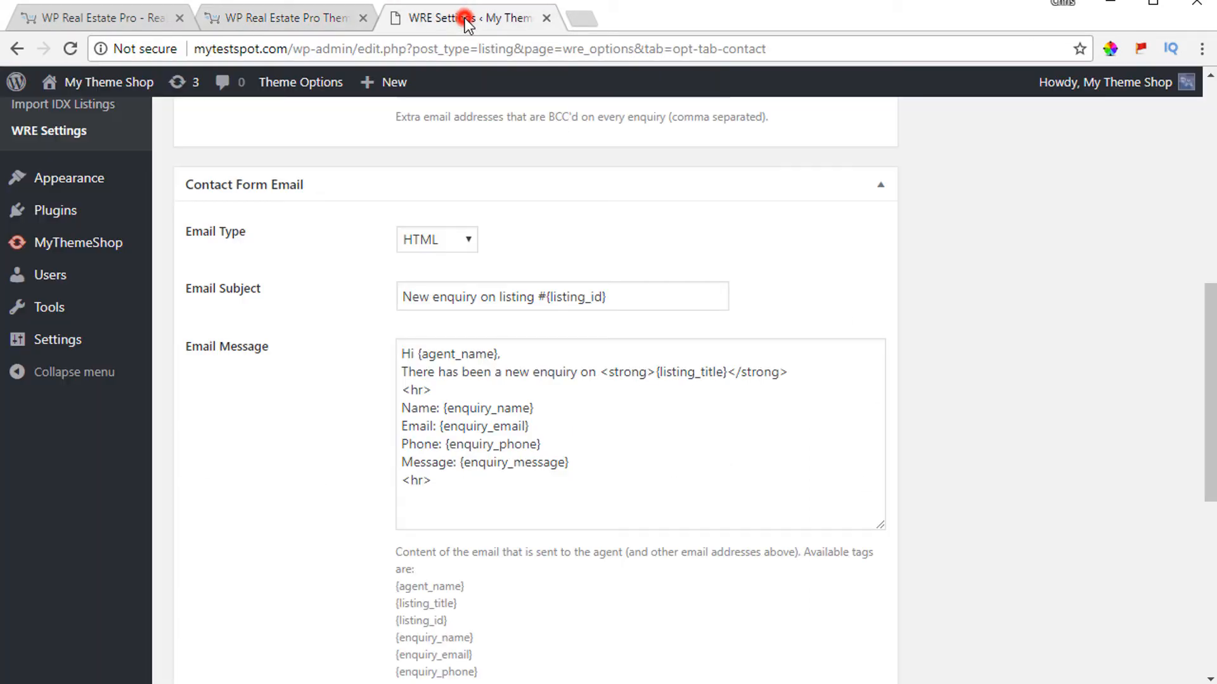
click(470, 23)
Review the available email tags and the success, error and error code options under Contact Form Messages
scroll(633, 388, down, 3)
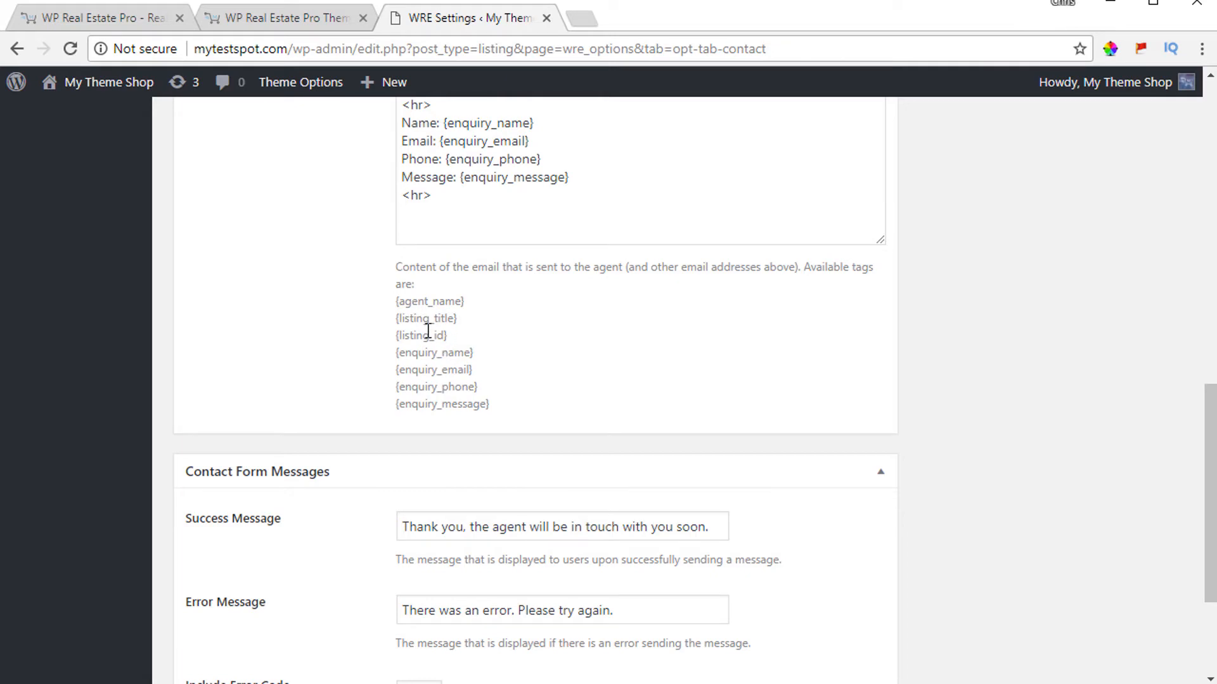
scroll(443, 326, up, 3)
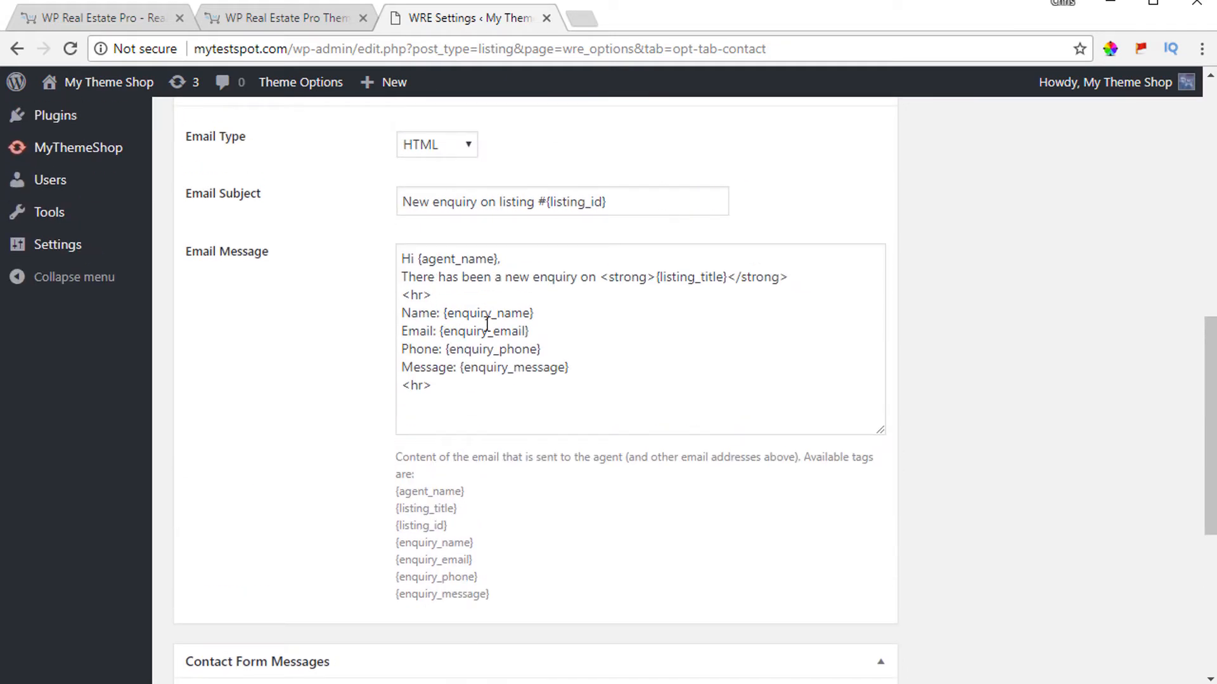
scroll(571, 353, down, 5)
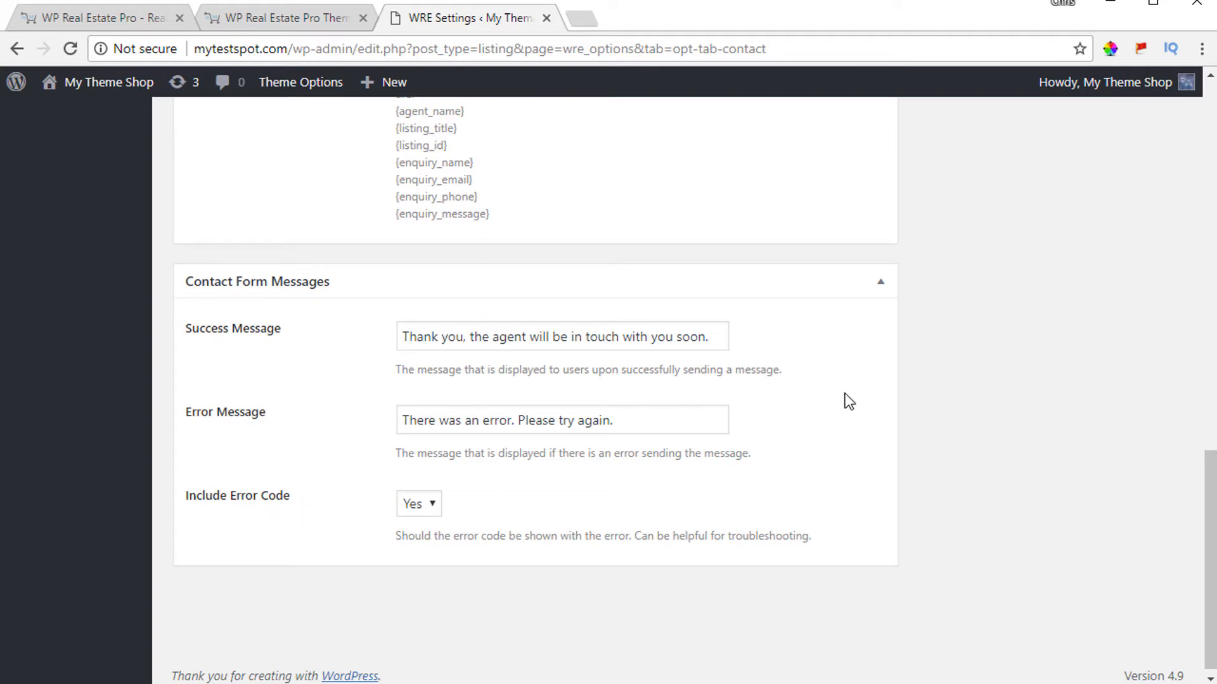
Open the IDX settings and review the API key, automatic import, Imported Listings Title and author options under Import IDX Listings
scroll(847, 380, up, 20)
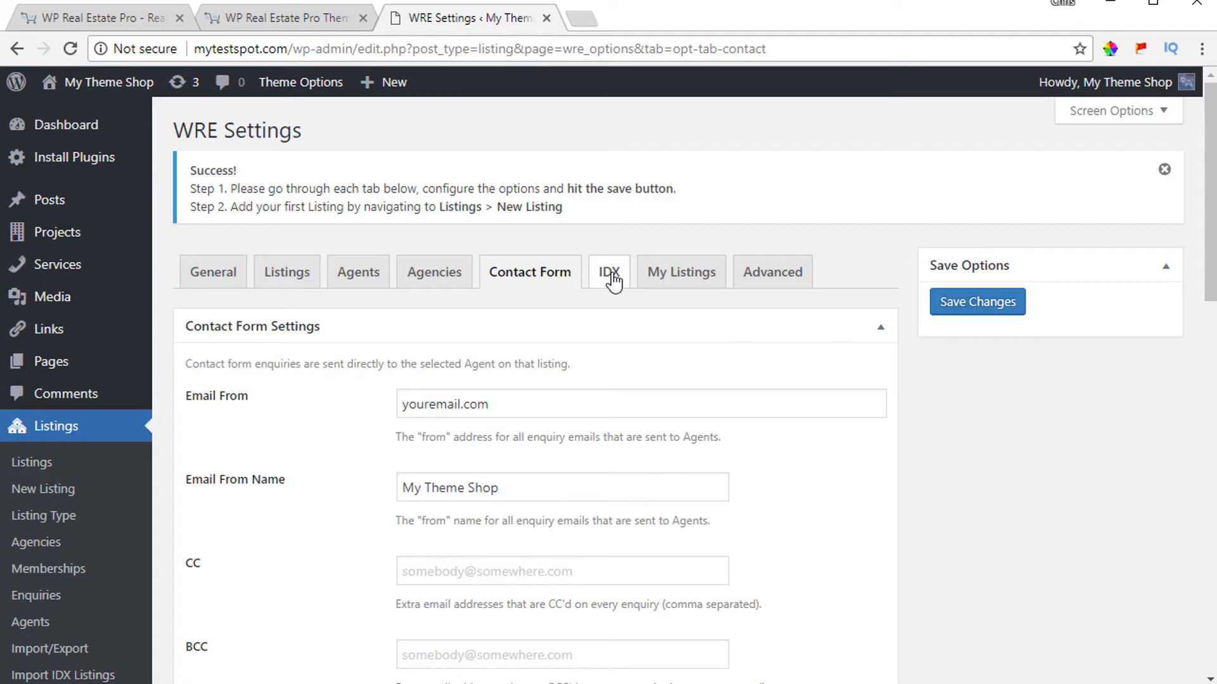
click(611, 275)
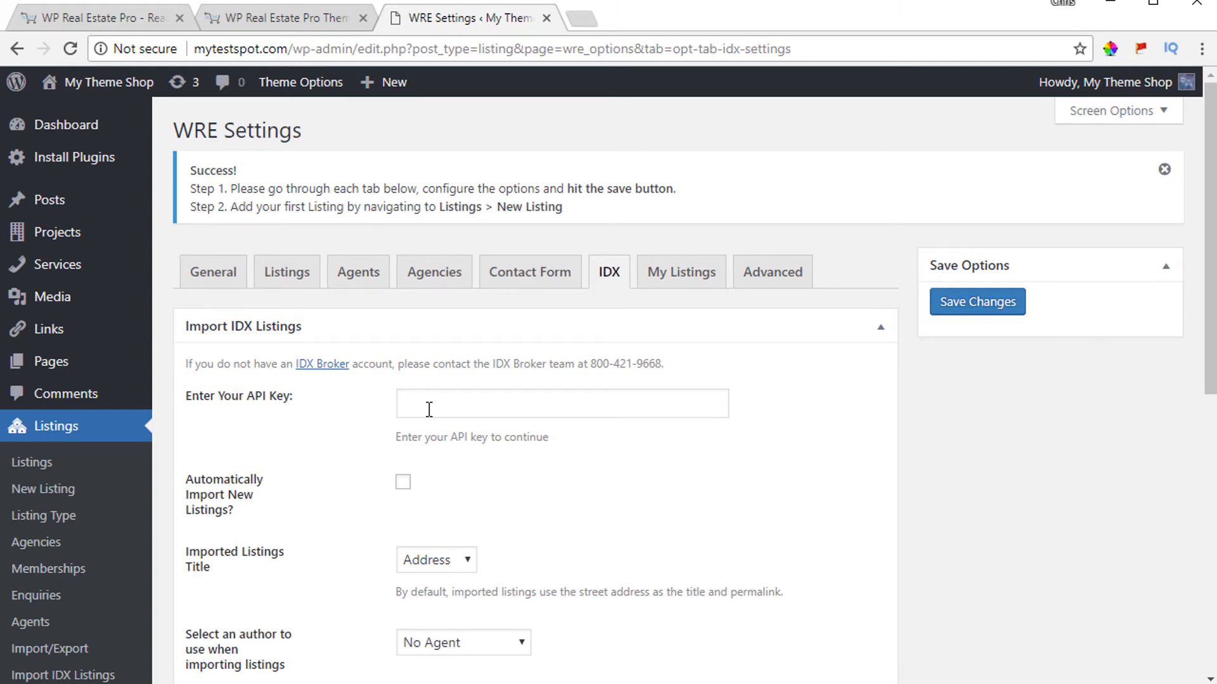
scroll(429, 410, down, 1)
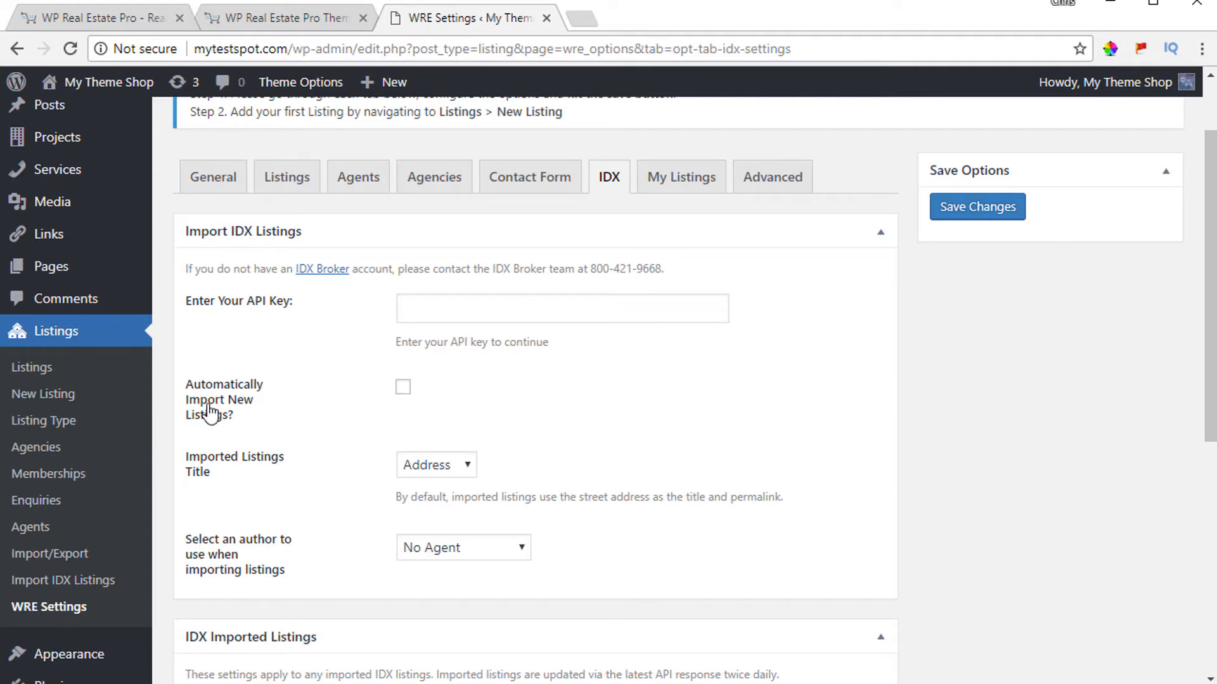
scroll(550, 390, down, 2)
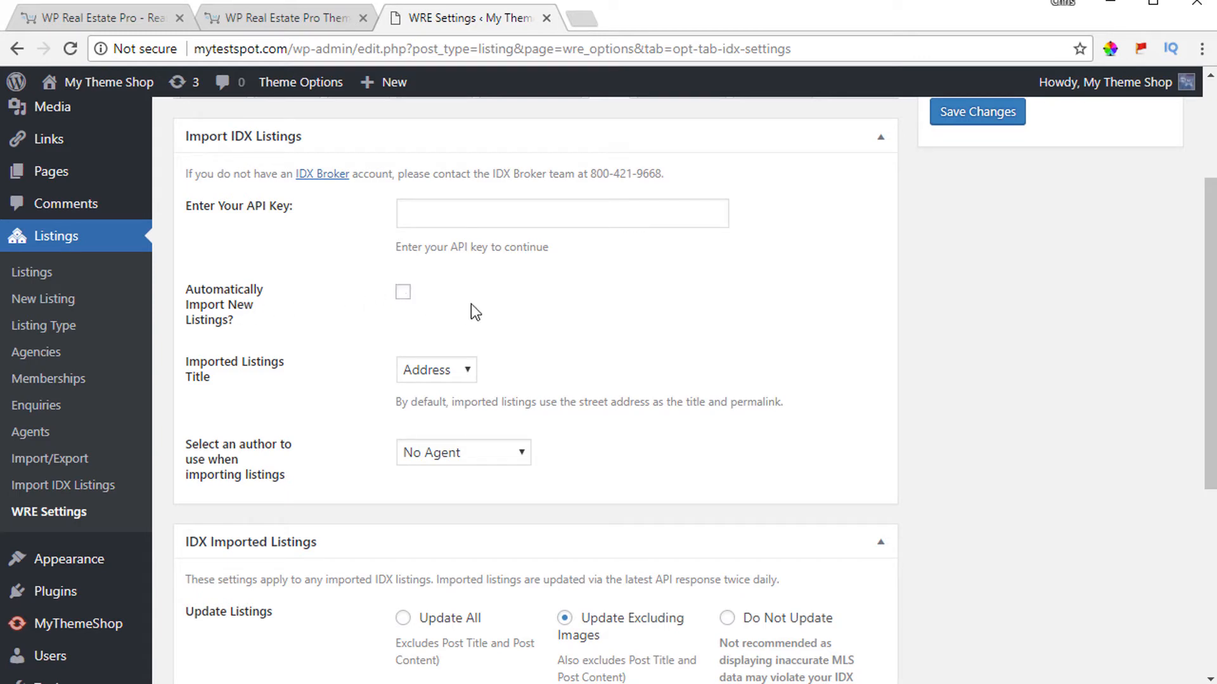
scroll(472, 302, down, 2)
scroll(473, 301, down, 1)
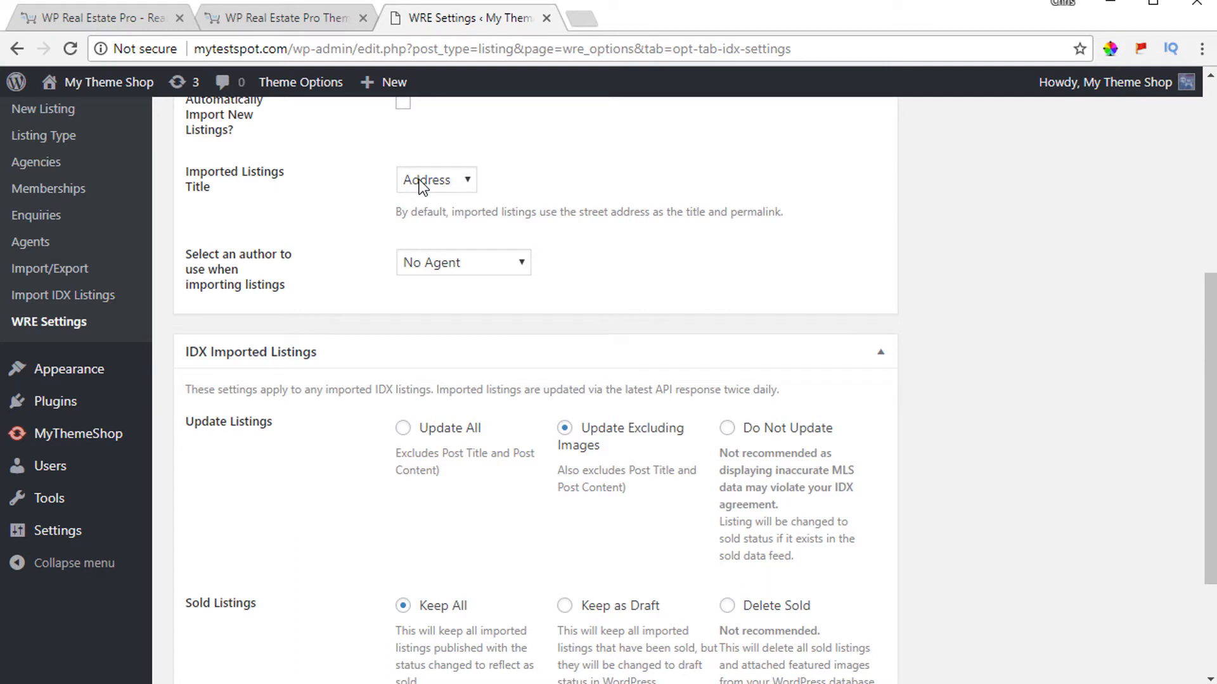
click(438, 177)
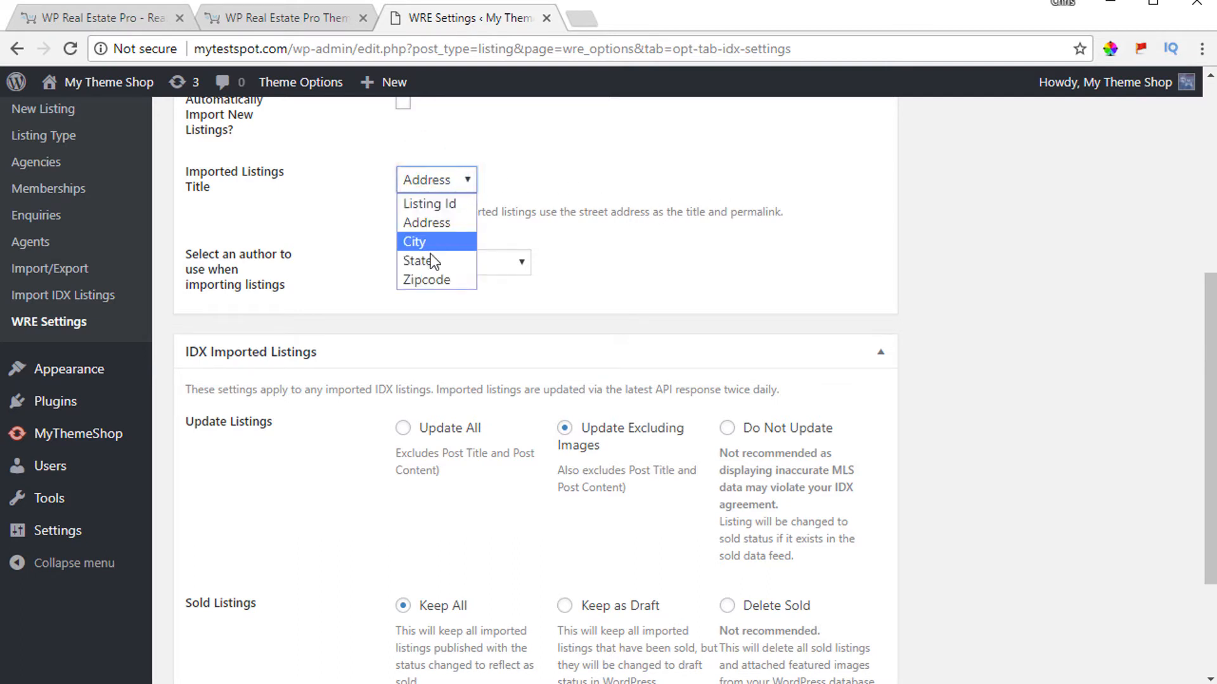
click(356, 214)
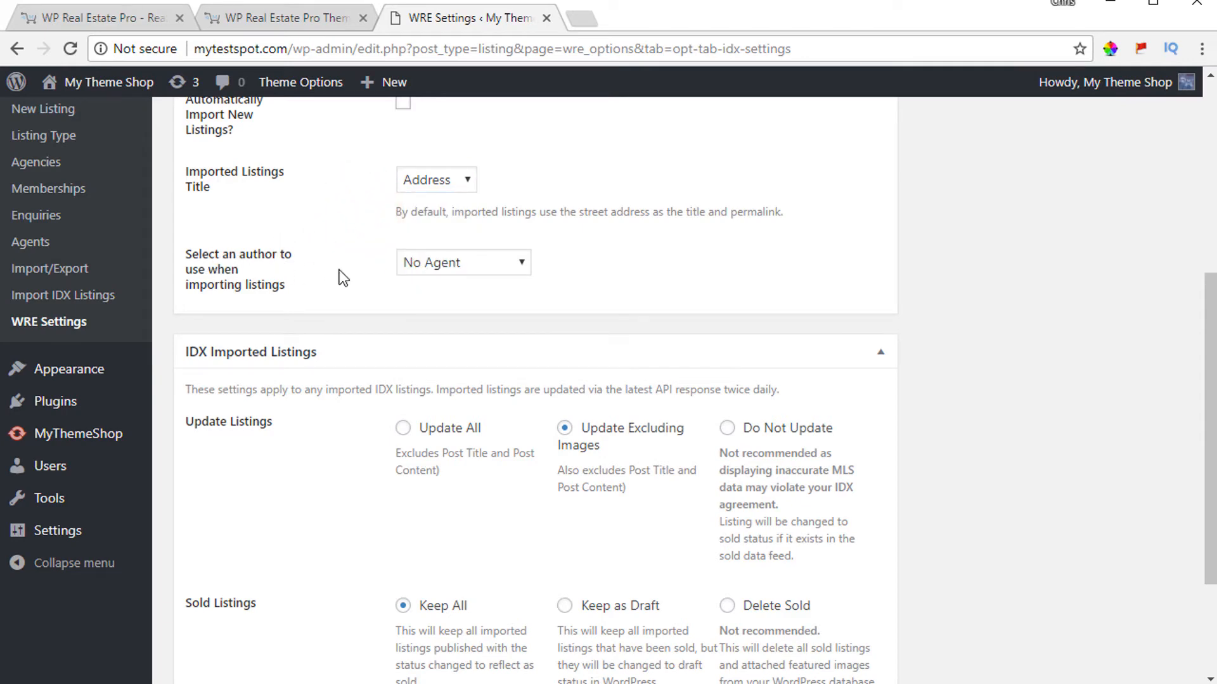
Review the Update Listings and Sold Listings options for imported IDX listings and open the My Listings settings
scroll(367, 278, down, 3)
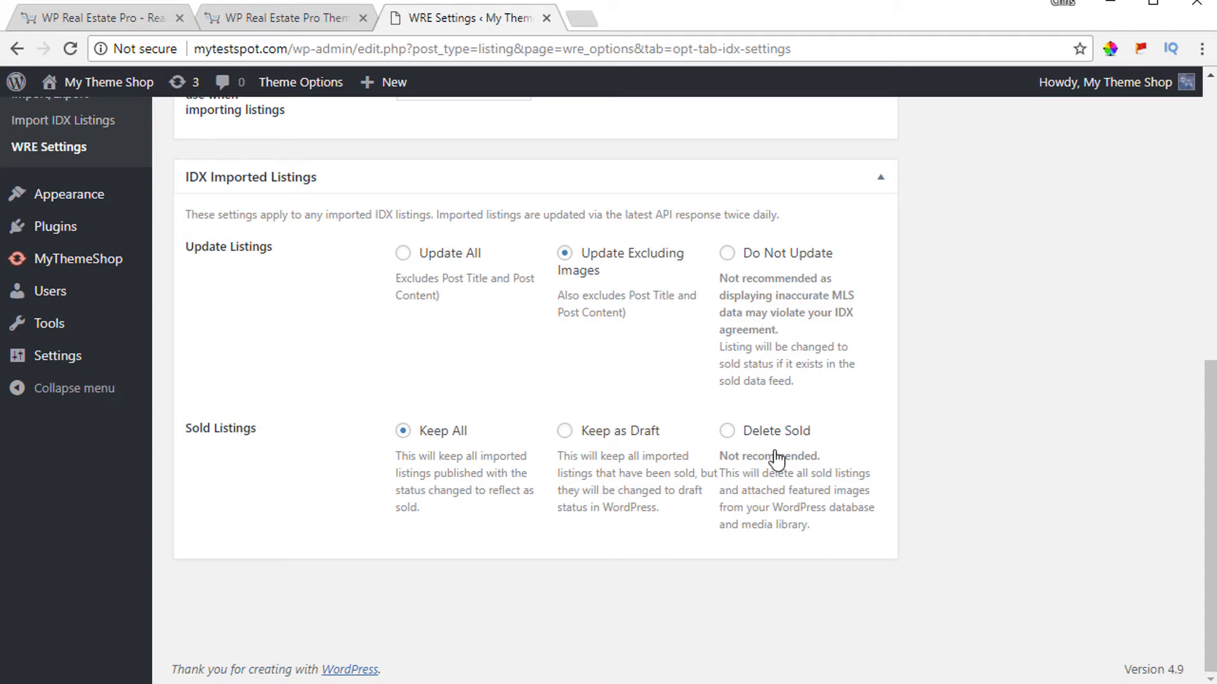
scroll(283, 472, up, 8)
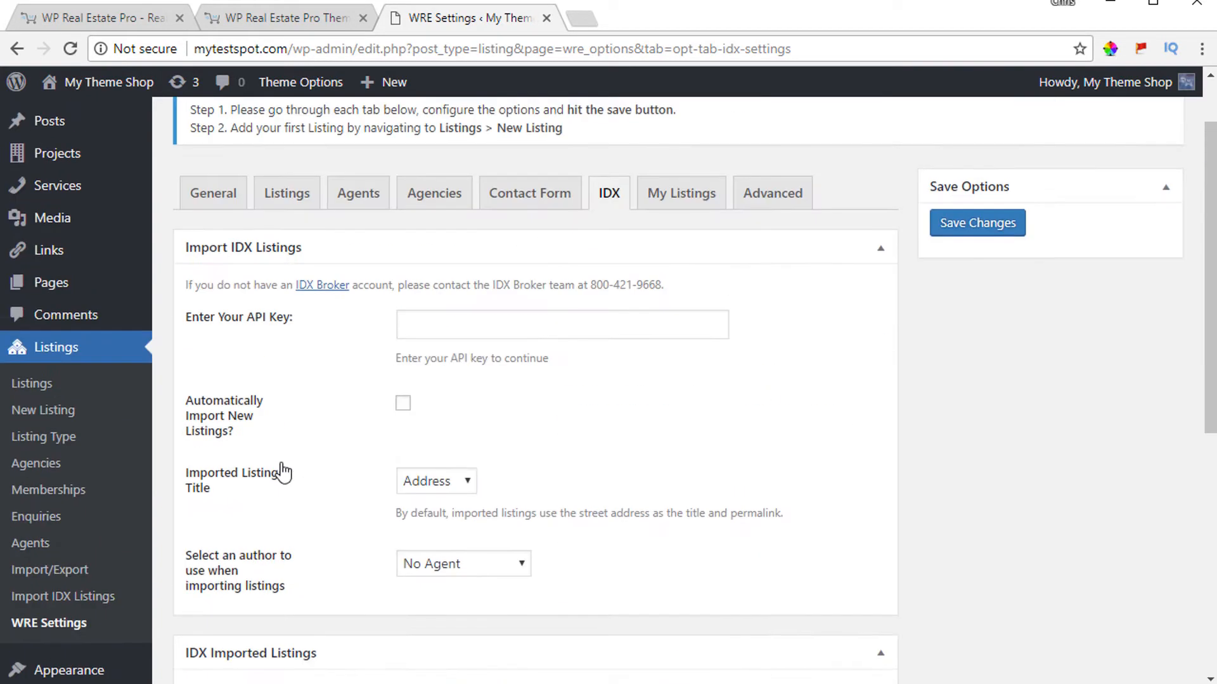
click(683, 283)
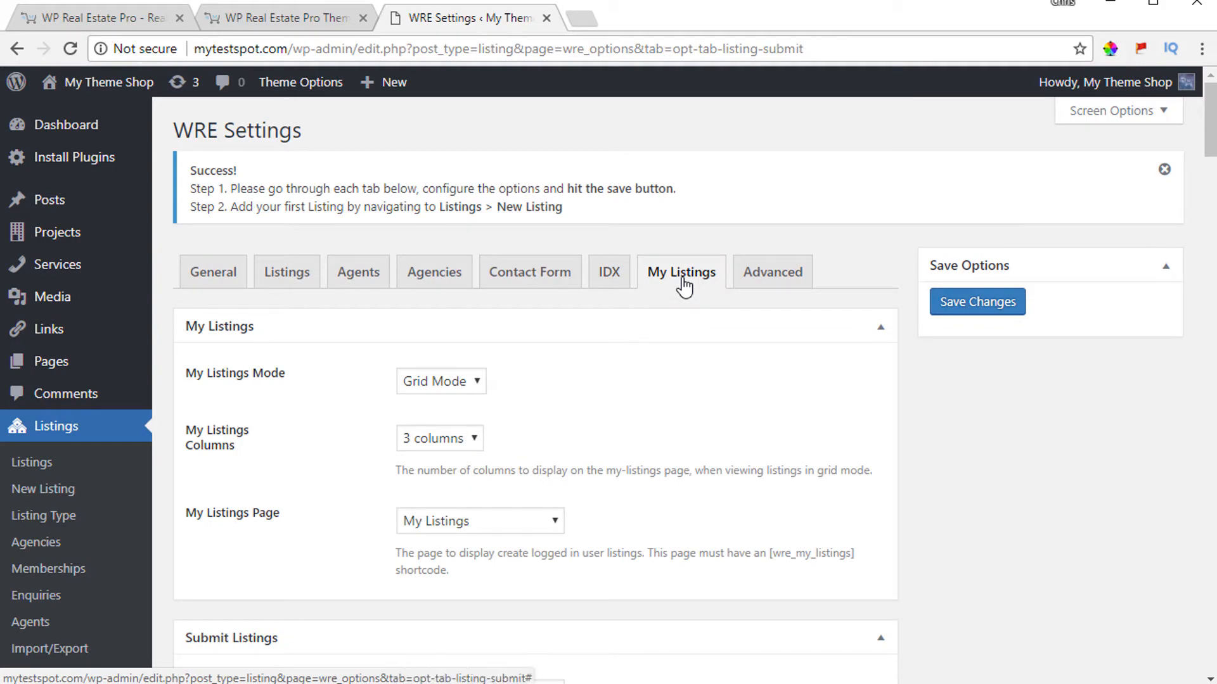
Switch to the demo site, examine its Packages page and return to the My Listings settings
click(269, 21)
scroll(522, 339, up, 12)
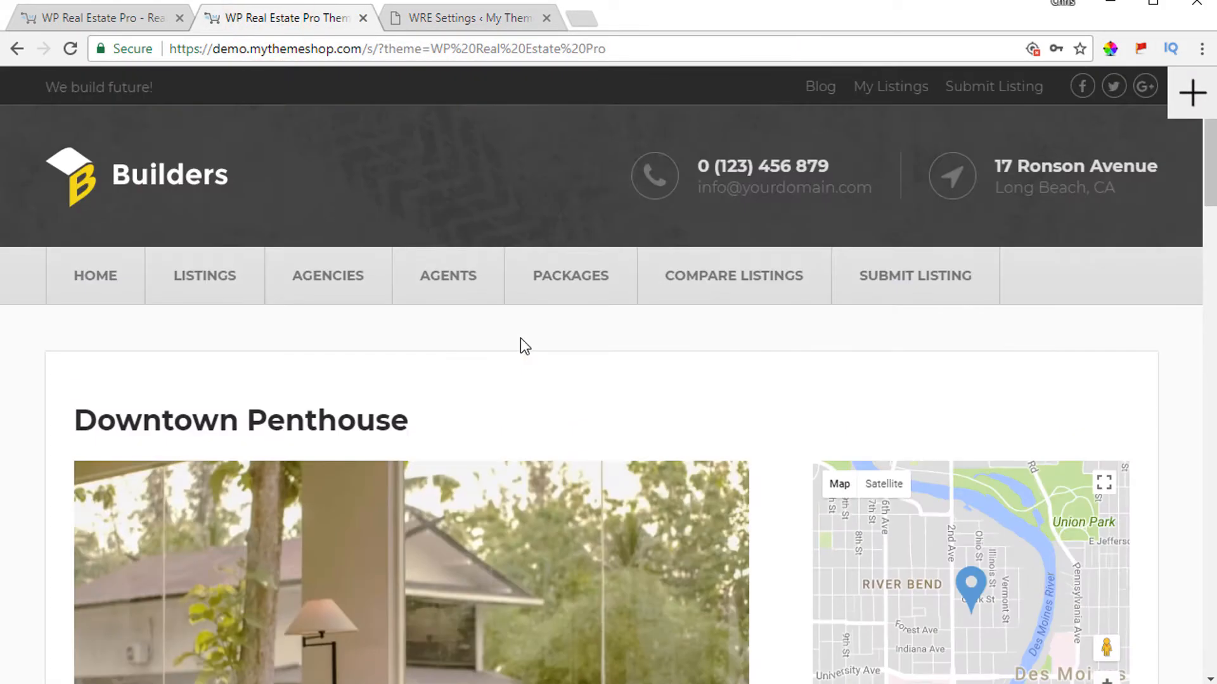
click(559, 287)
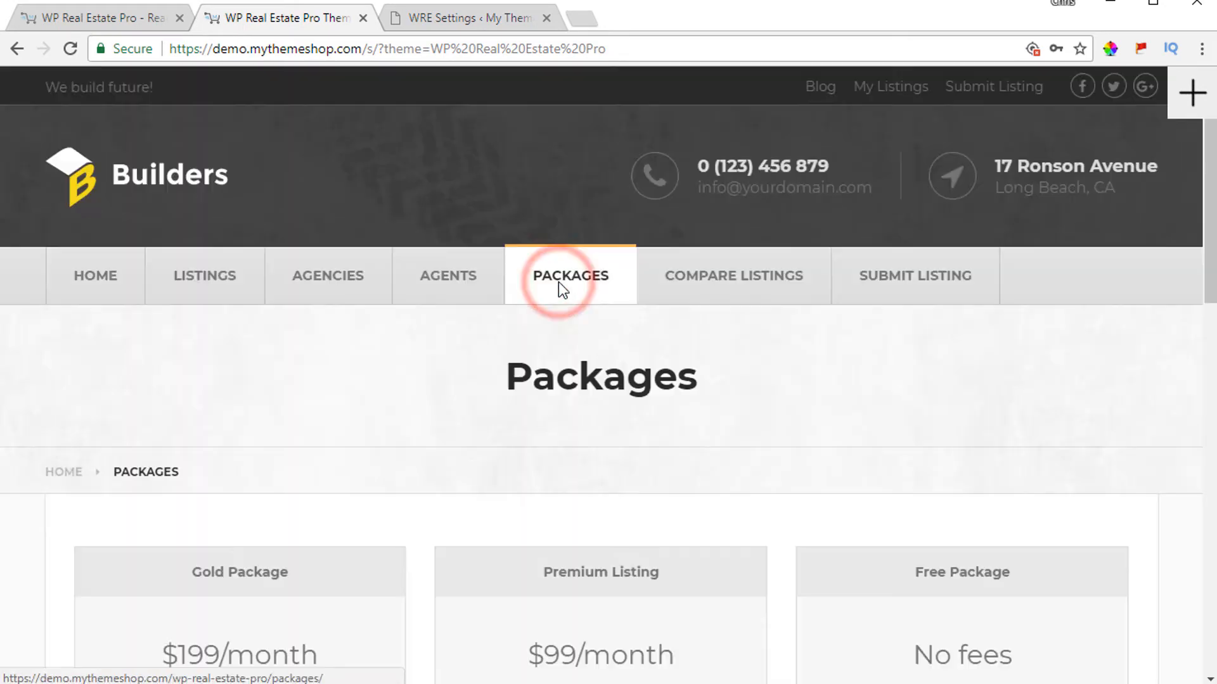
scroll(307, 502, down, 3)
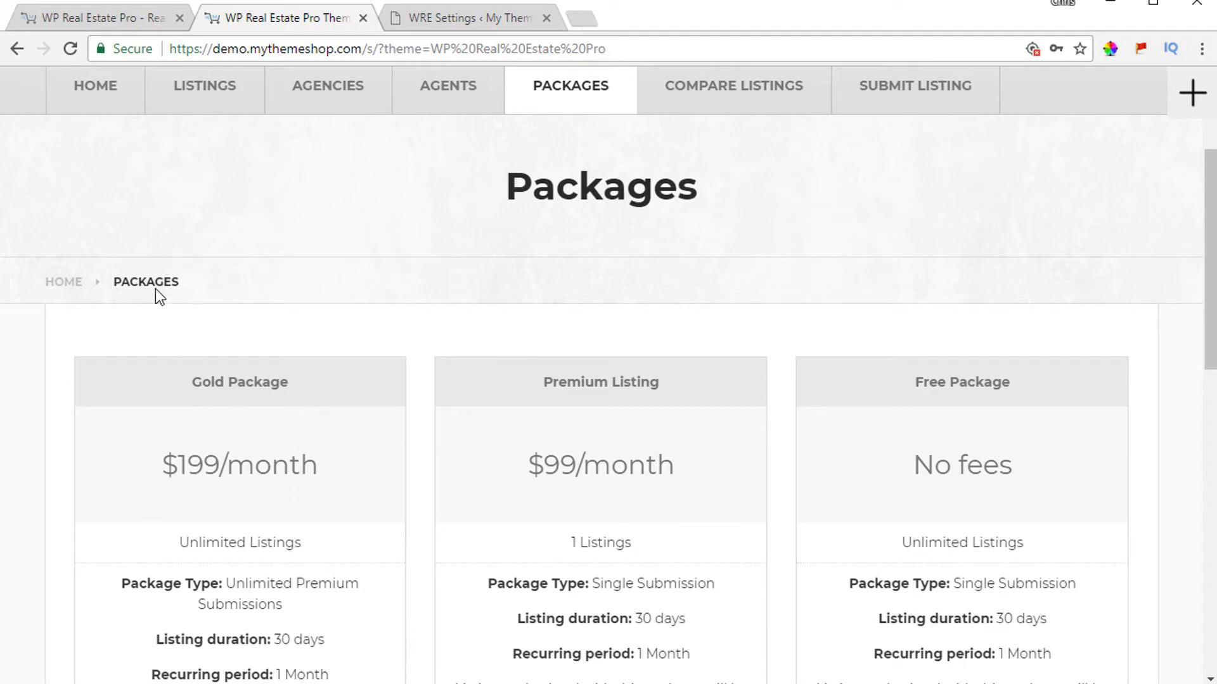
click(448, 17)
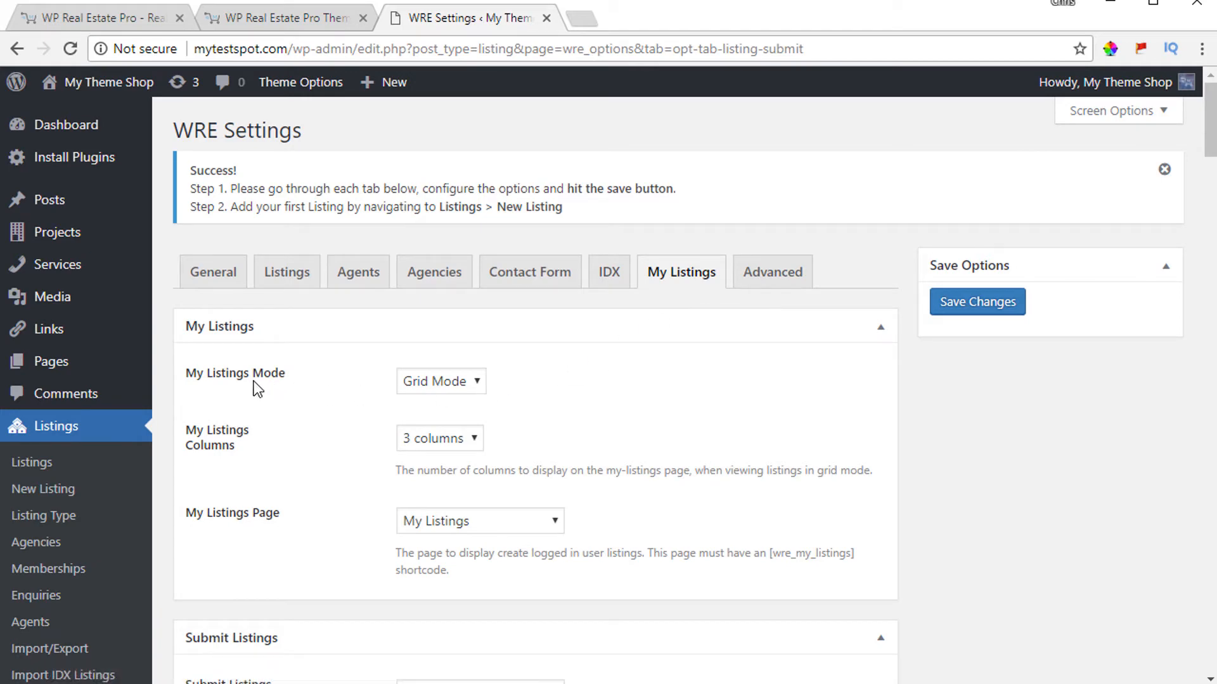
Review the My Listings Mode, Columns and Page options and go on to the Submit Listings section
click(427, 383)
click(428, 383)
scroll(250, 381, down, 3)
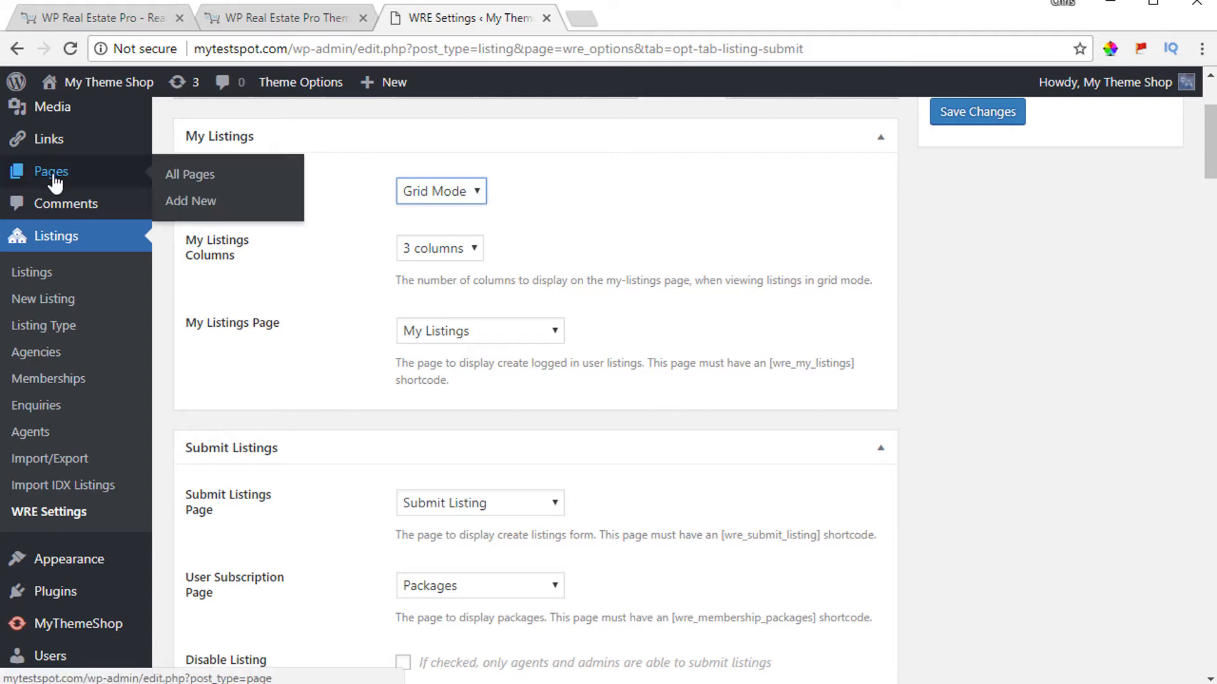
click(490, 335)
click(489, 336)
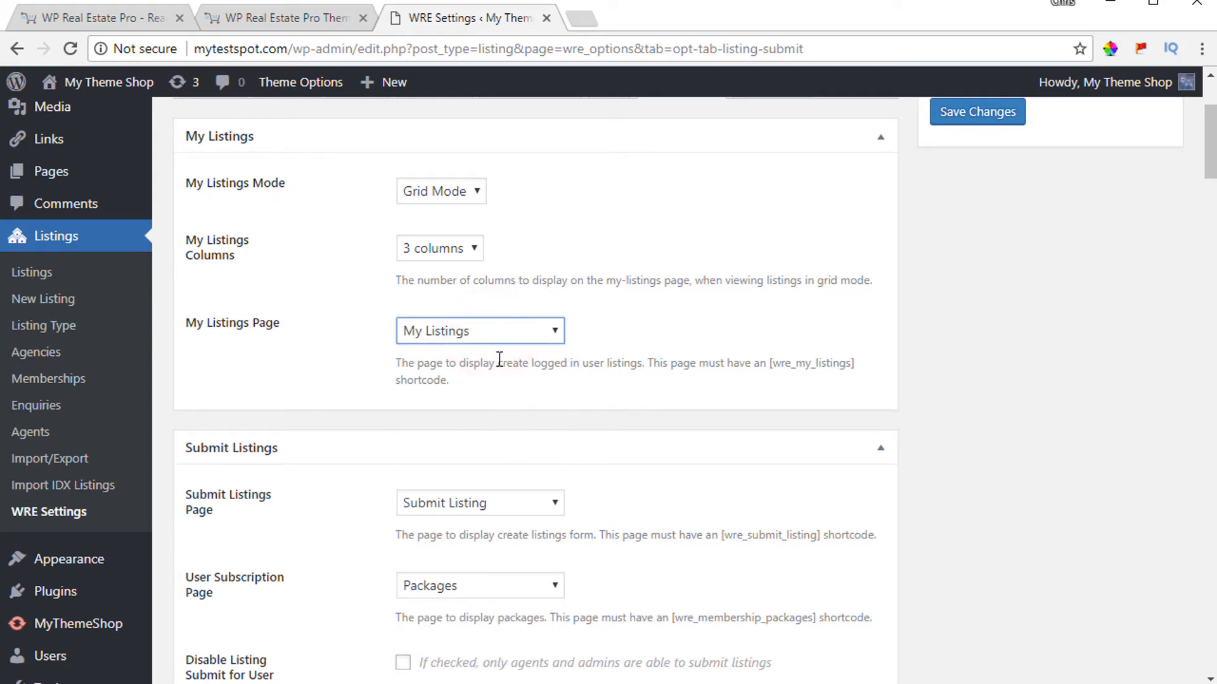
scroll(501, 358, down, 3)
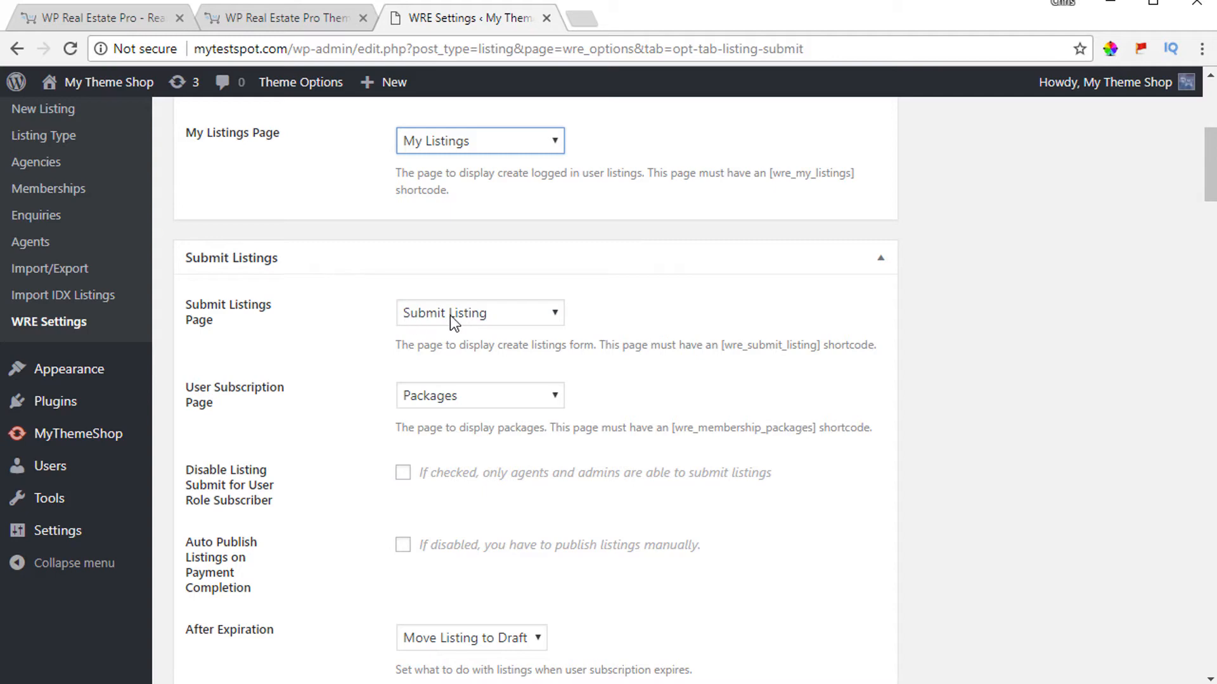
Examine the demo's Submit Listing form, including its Membership package choices, and return to the Submit Listings settings
click(260, 17)
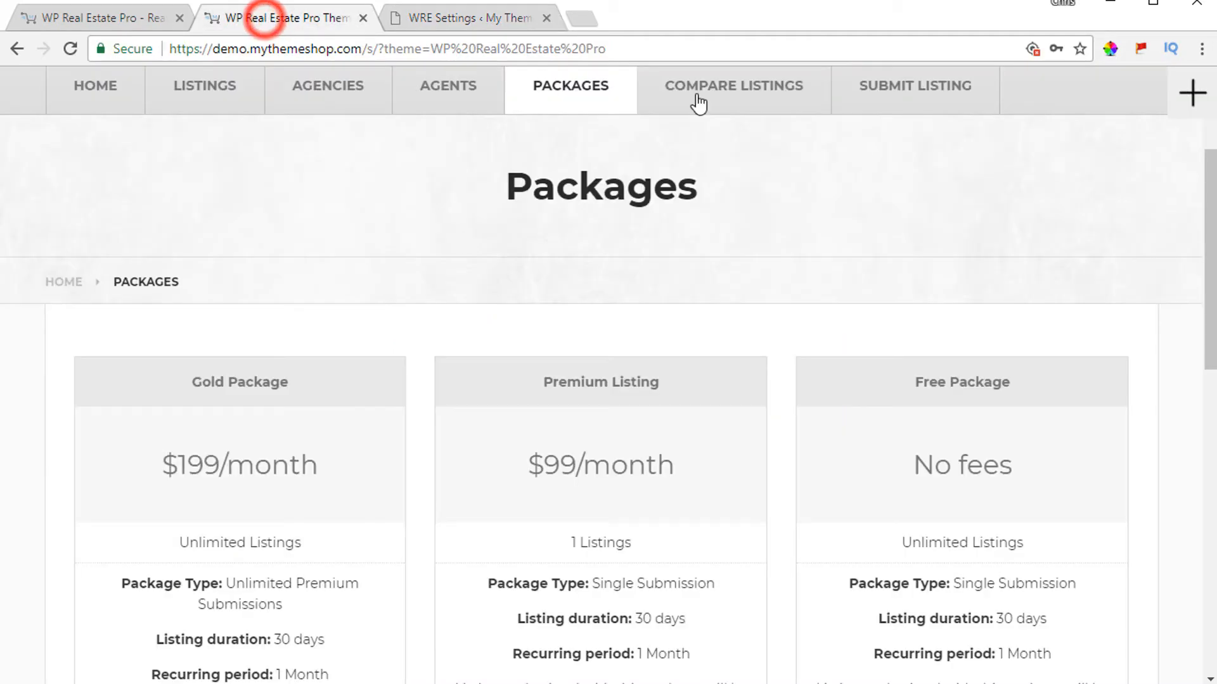
click(883, 93)
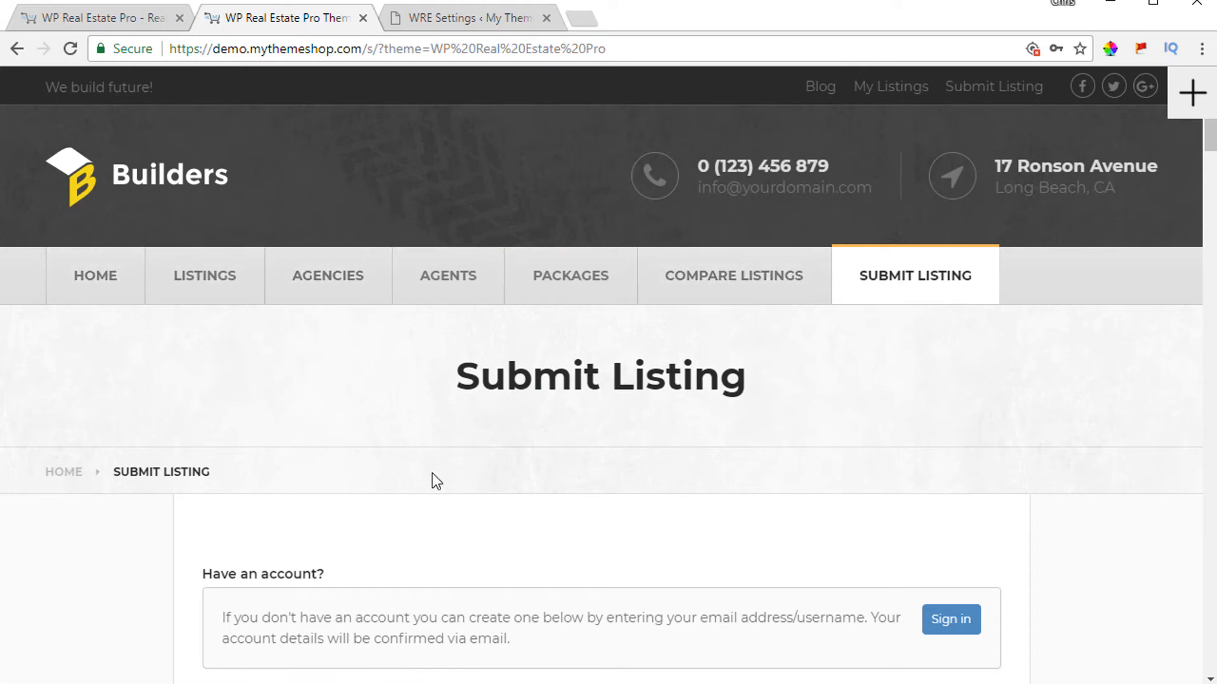
scroll(442, 470, down, 1)
scroll(443, 470, down, 6)
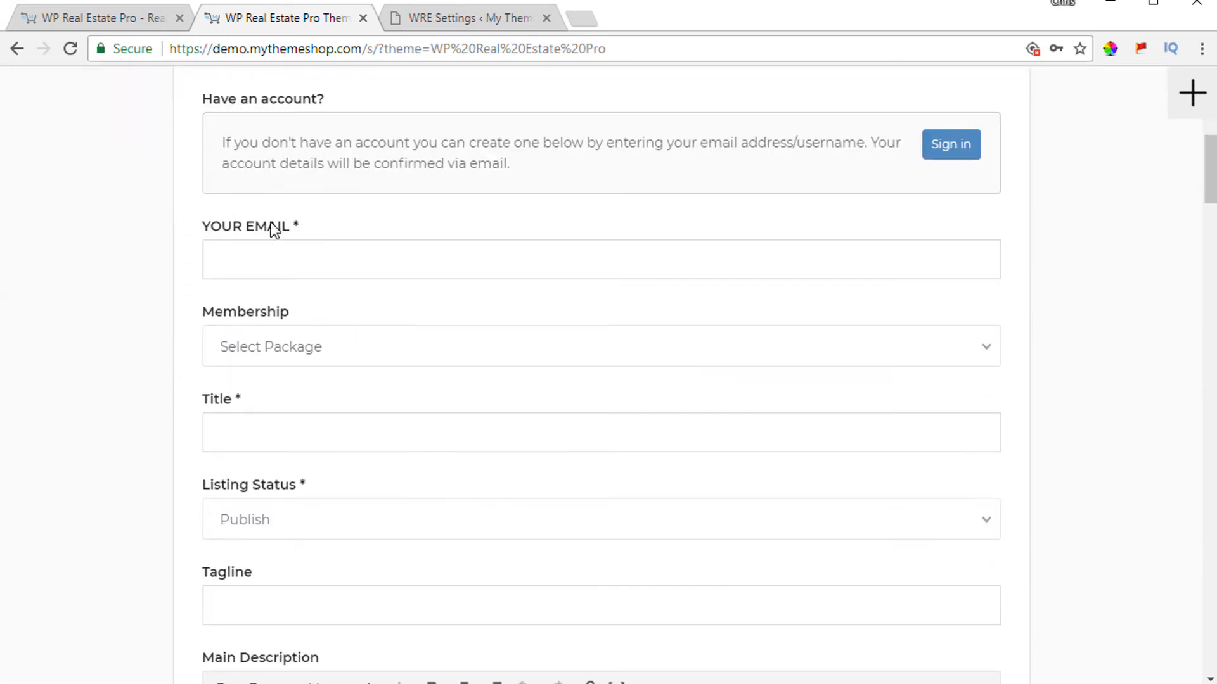
click(281, 339)
click(281, 340)
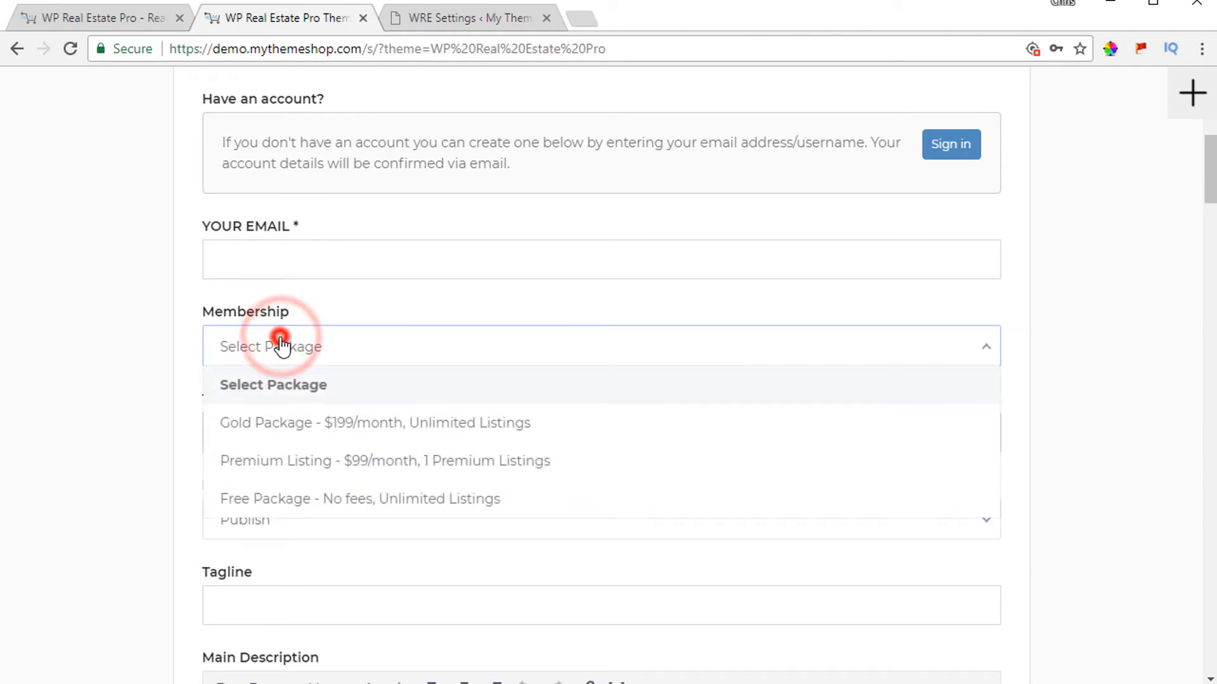
scroll(366, 374, down, 15)
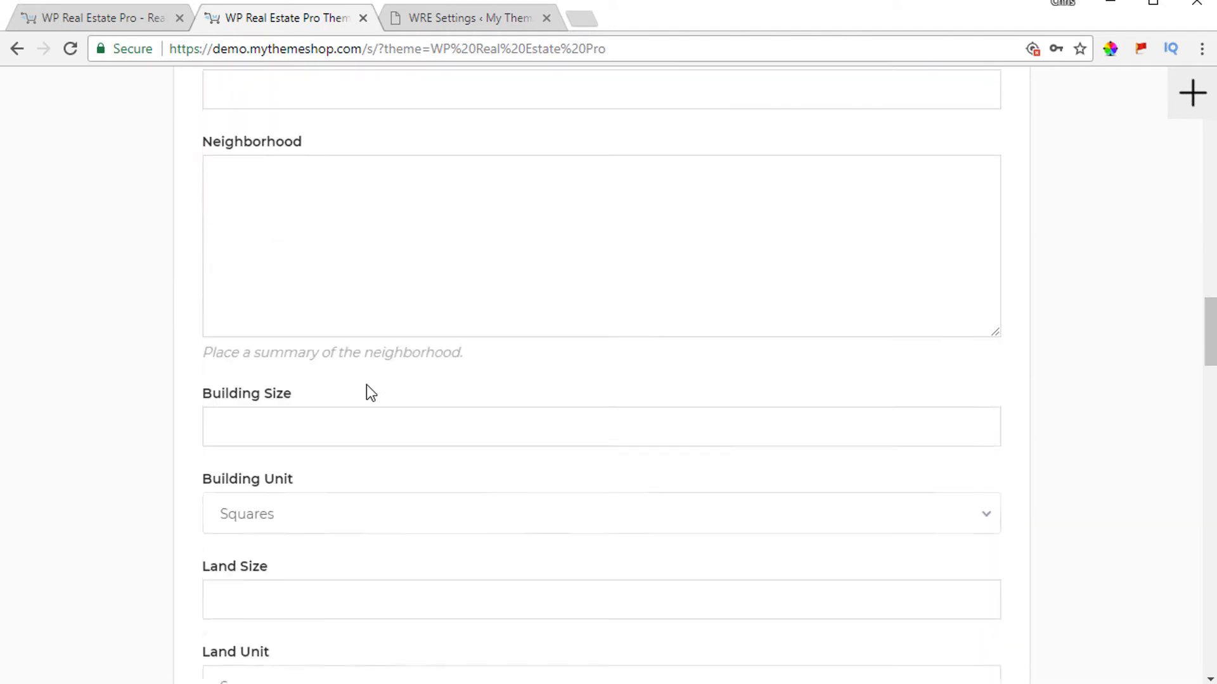
scroll(371, 393, up, 8)
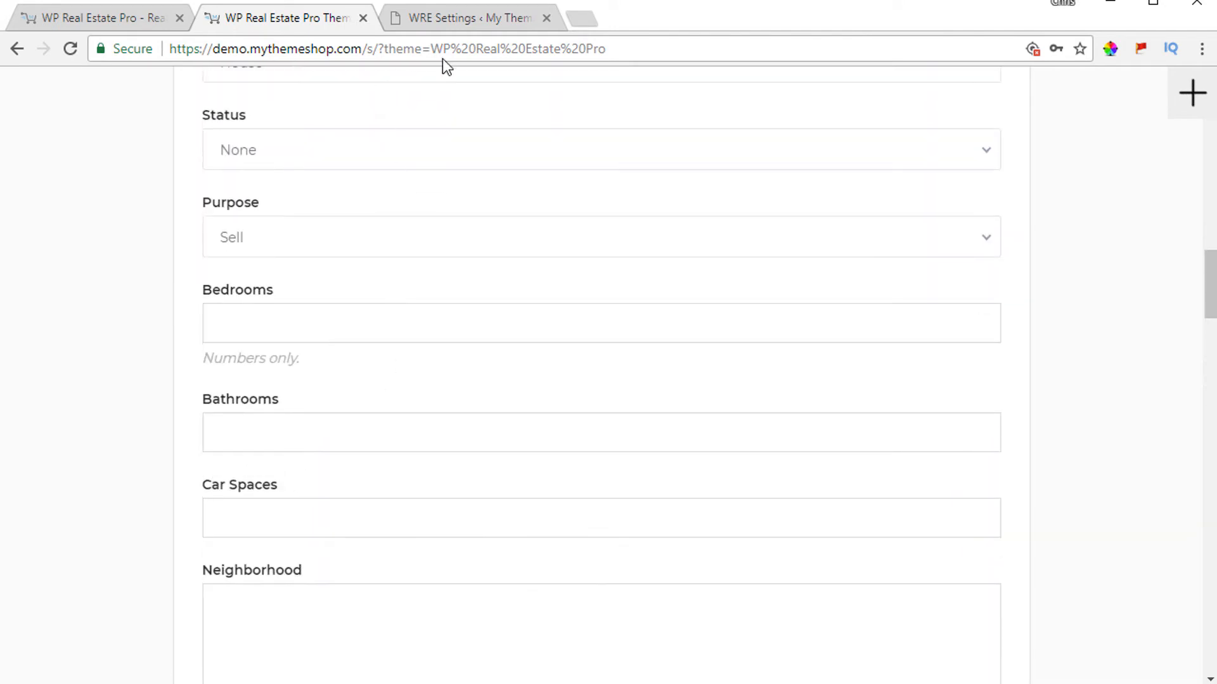
click(455, 17)
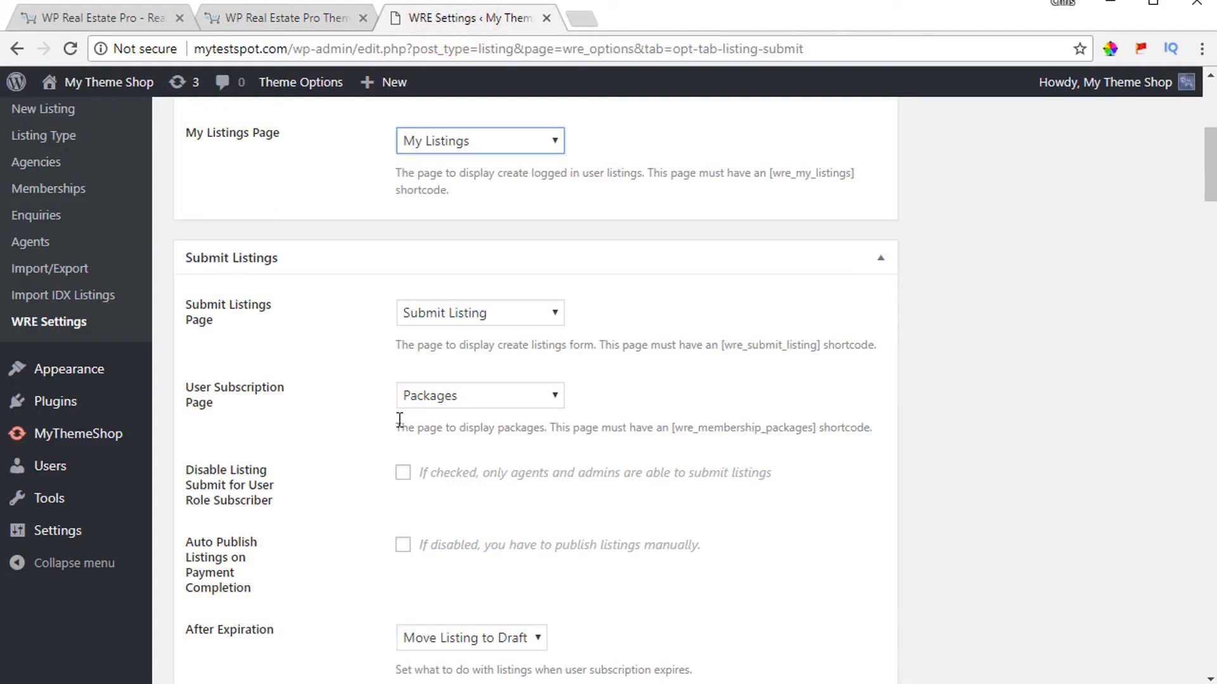
Review the User Subscription Page choices, compare them with the demo's Packages page and return to the settings
click(440, 398)
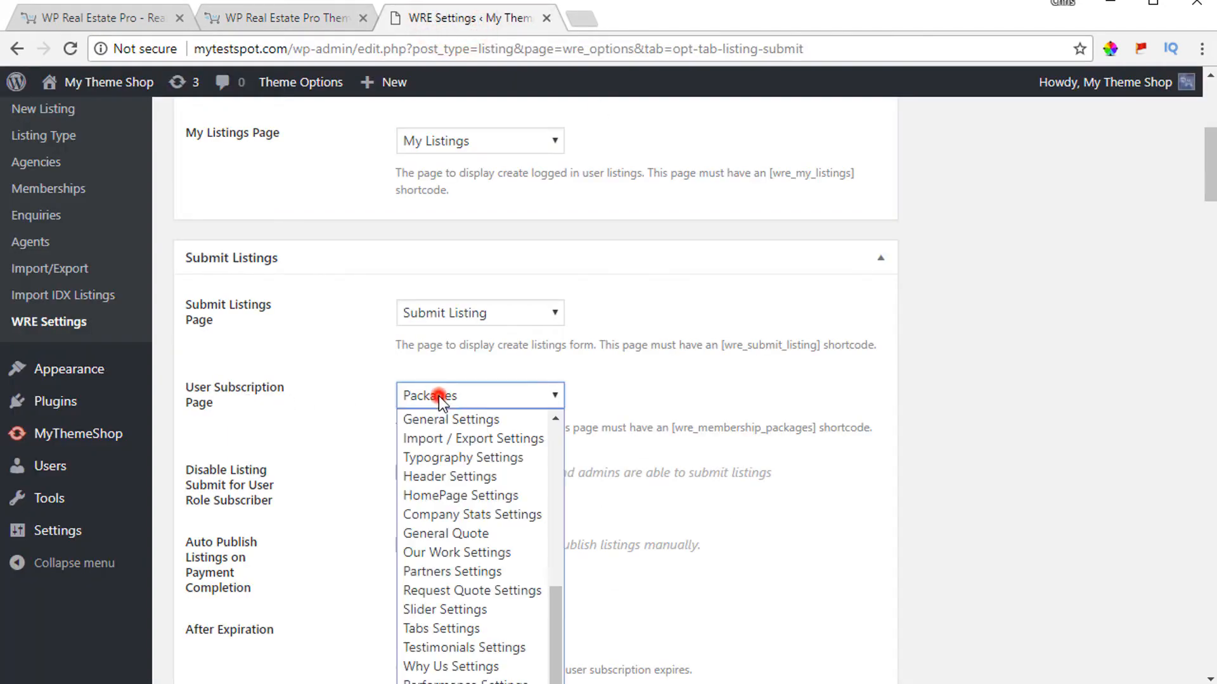
click(441, 398)
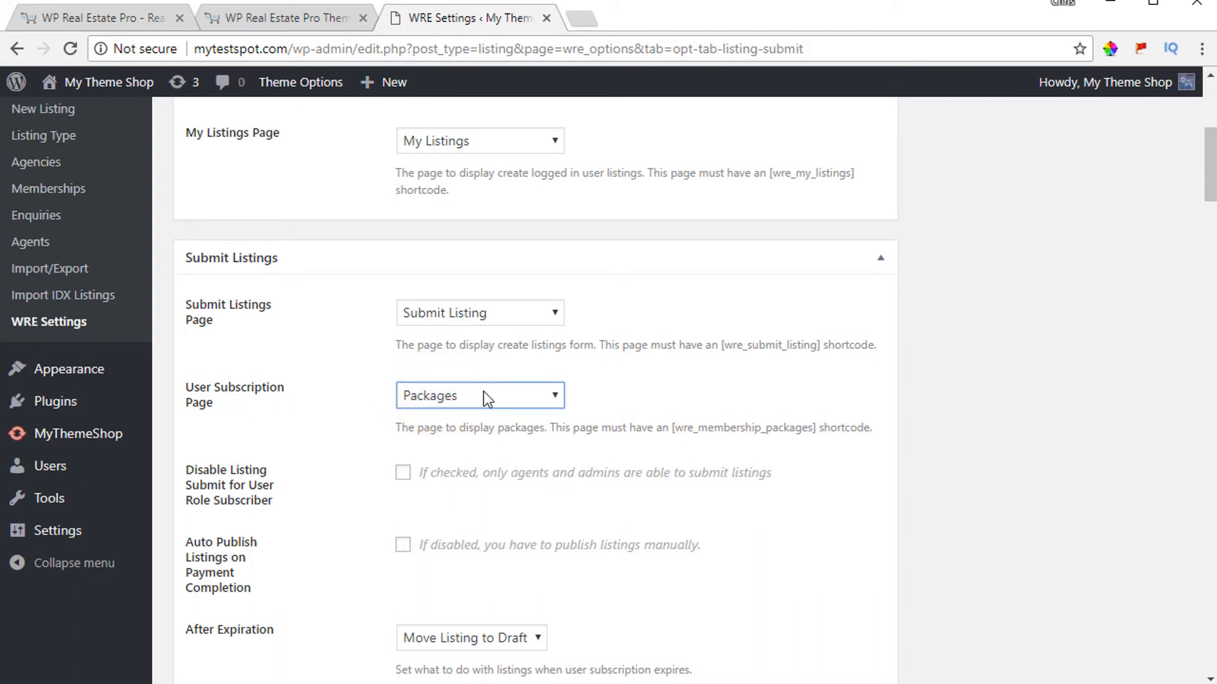
click(254, 16)
scroll(529, 380, up, 5)
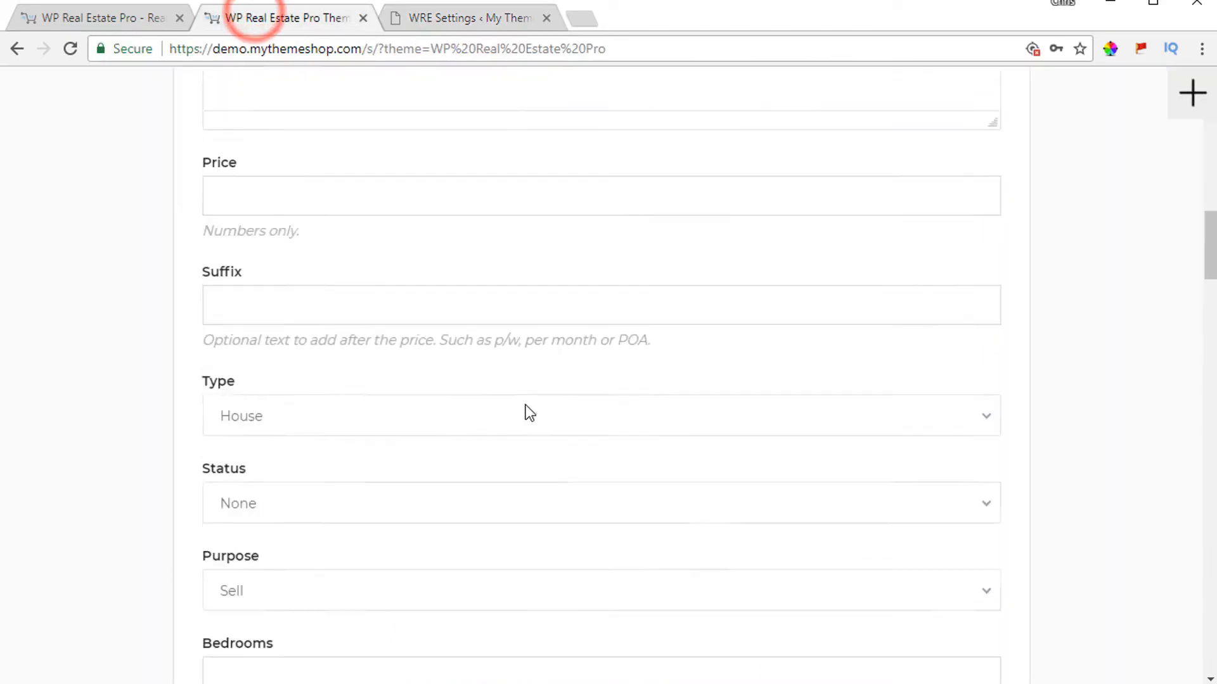
scroll(529, 414, up, 10)
click(581, 181)
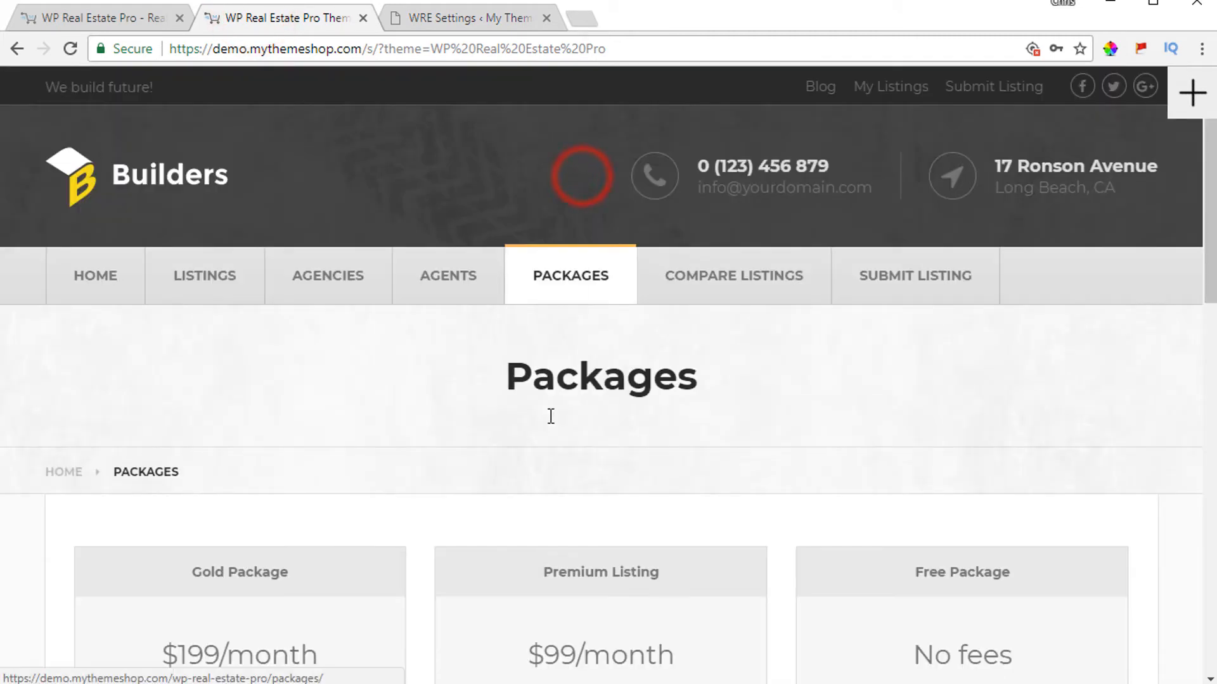
scroll(507, 469, down, 1)
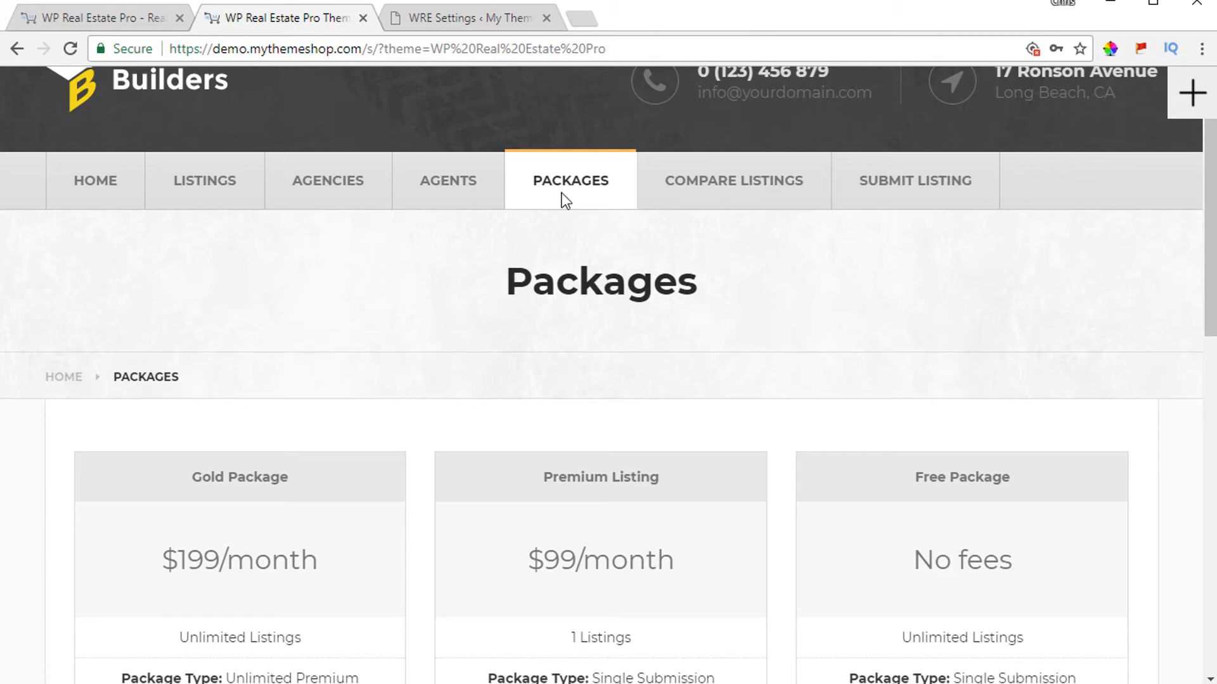
click(452, 19)
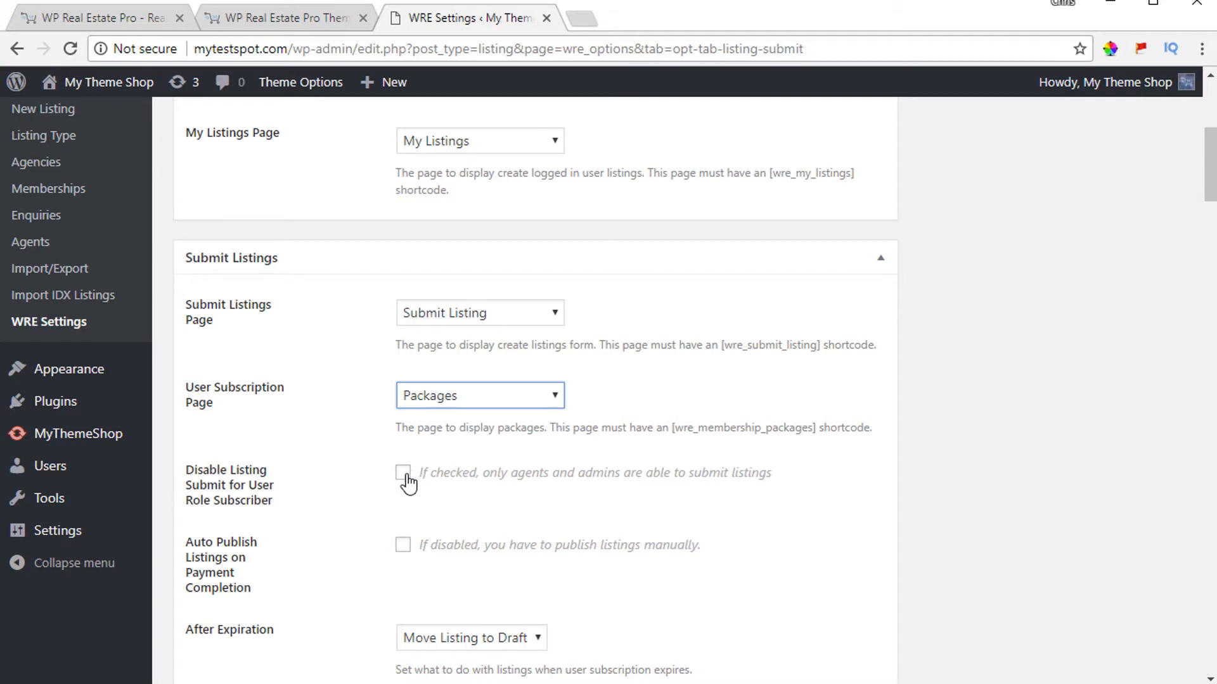
Try the "Mark Listinga as Free" choice for After Expiration and set it back to Move Listing to Draft
scroll(407, 483, down, 3)
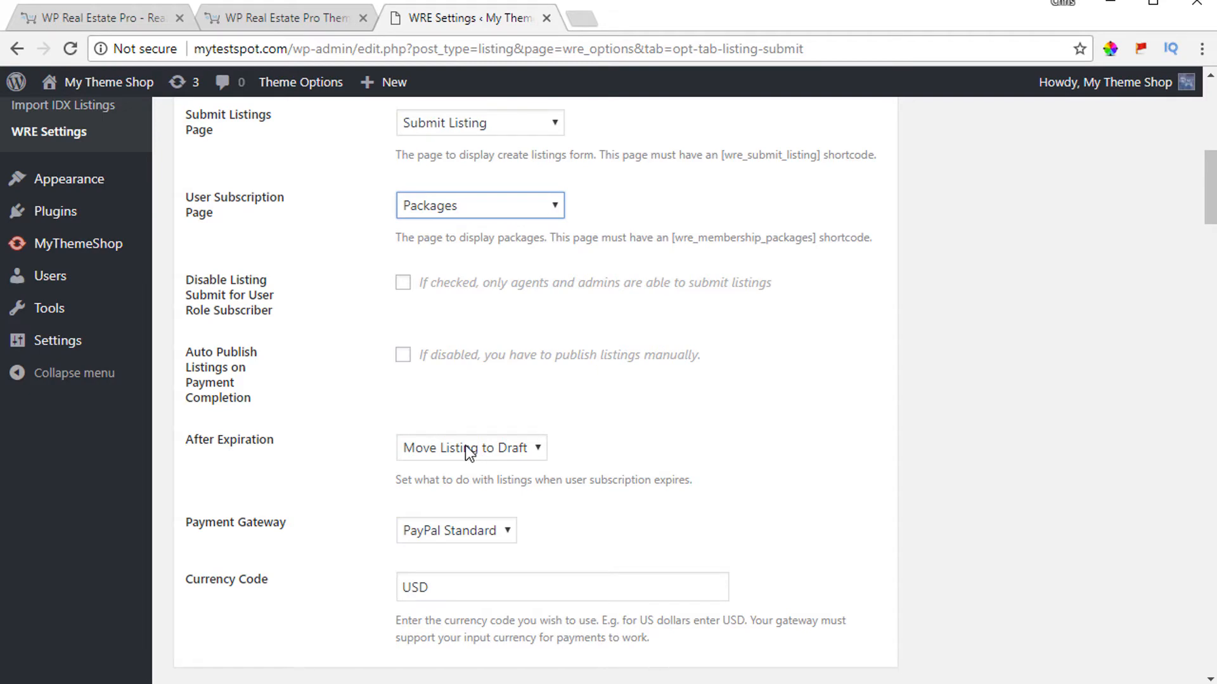
click(518, 446)
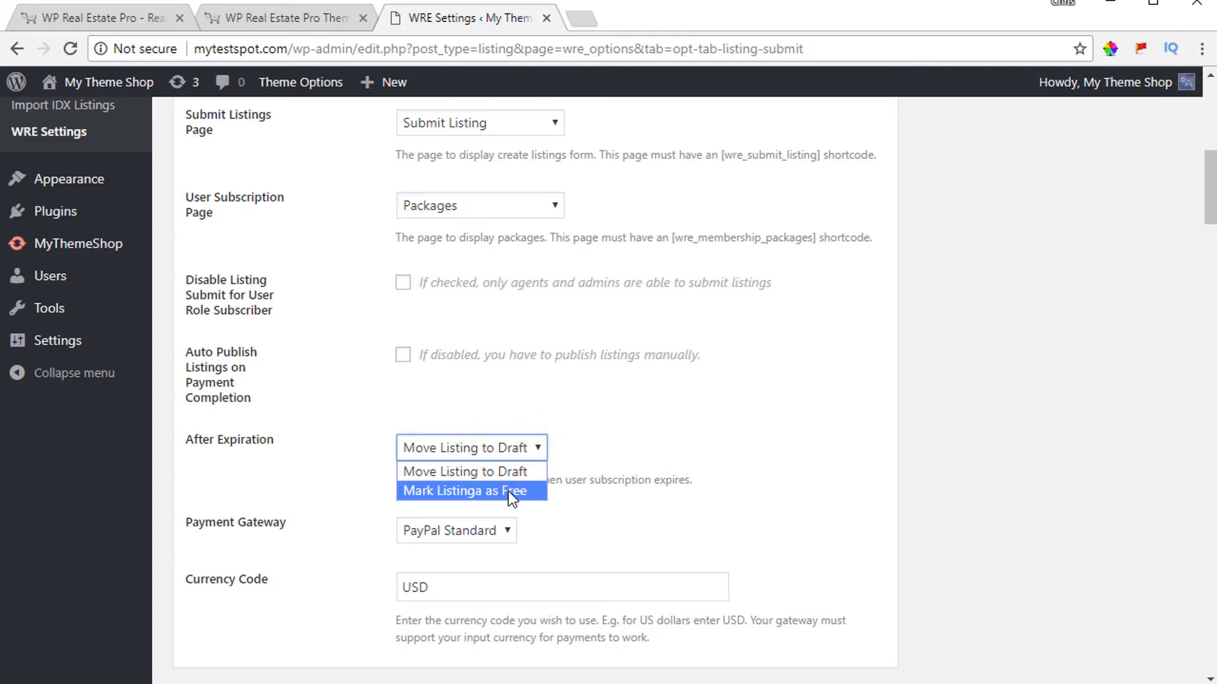
click(512, 498)
click(492, 448)
click(495, 466)
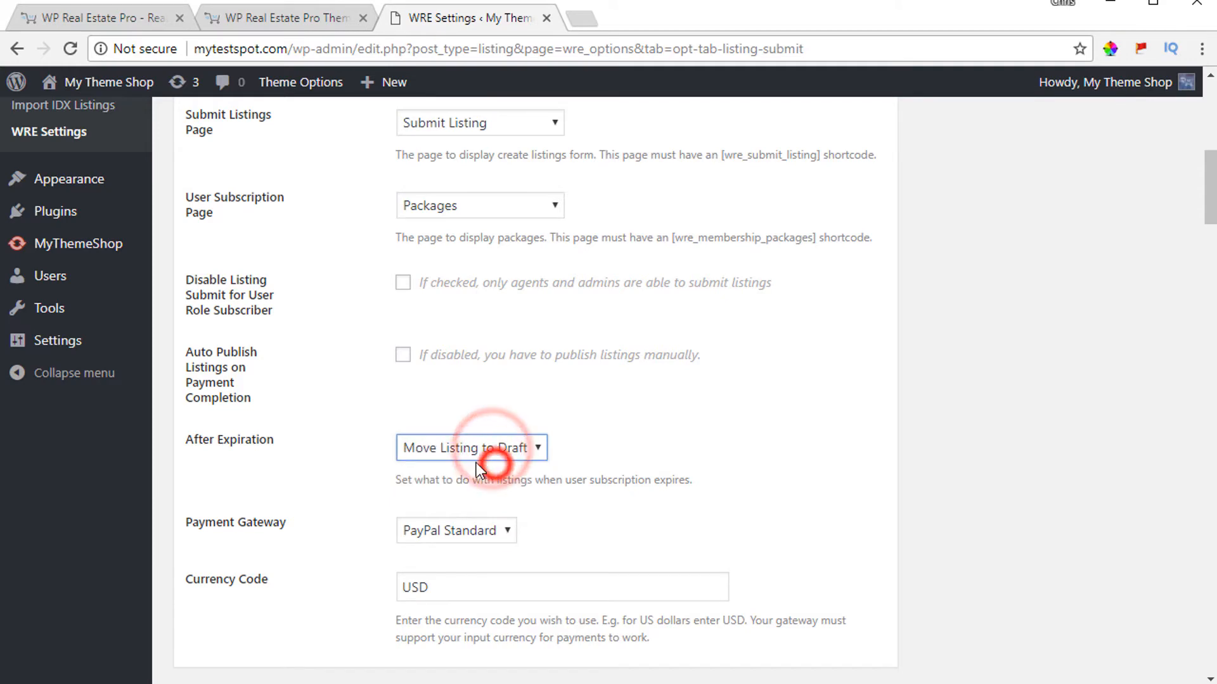
Review the Payment Gateway choices without changing the selection, and examine the PayPal Settings and Stripe Settings fields
scroll(294, 482, down, 3)
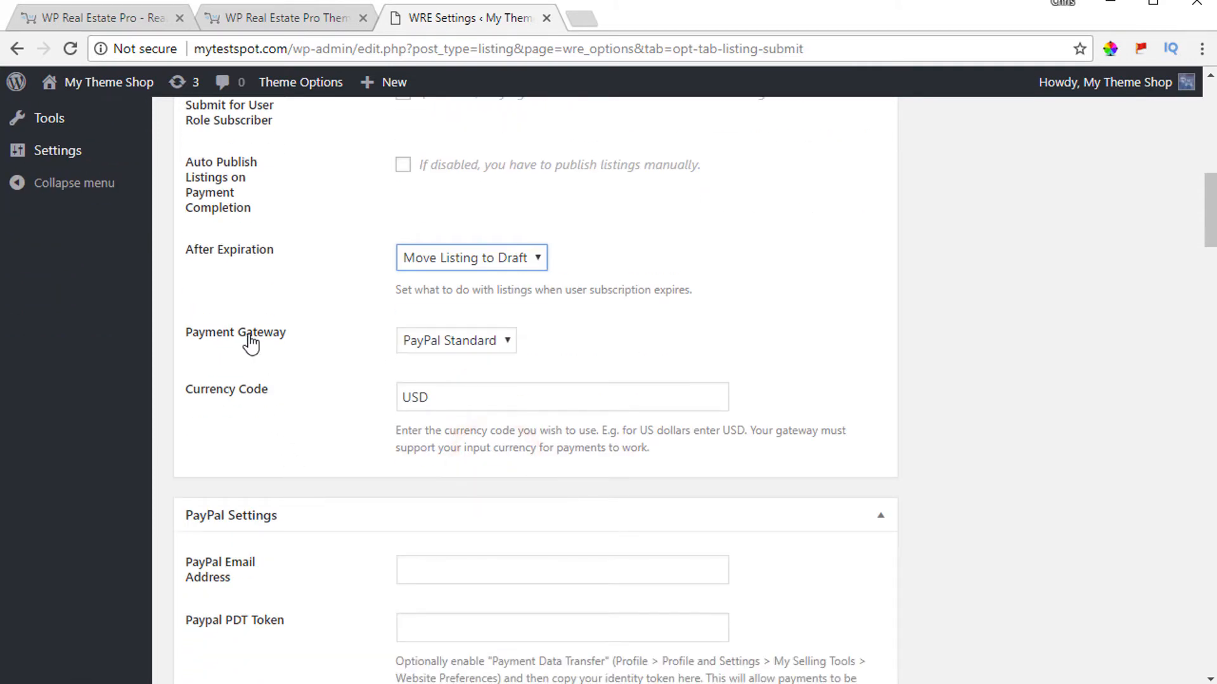
click(466, 343)
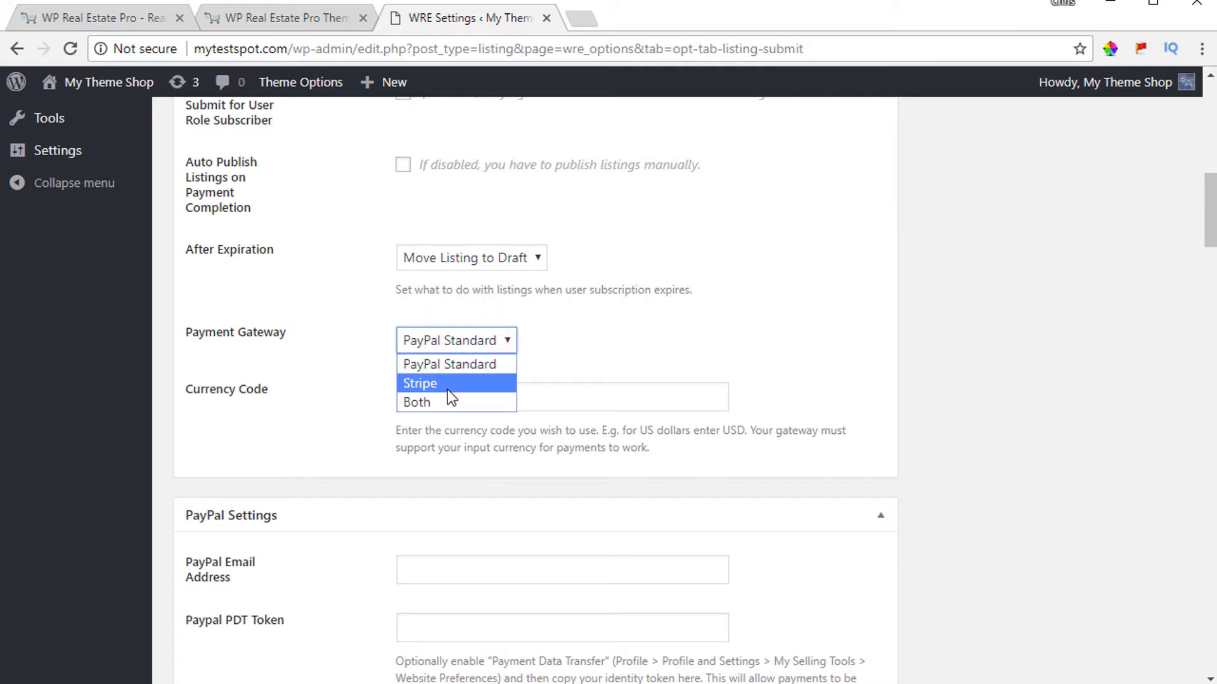
click(638, 364)
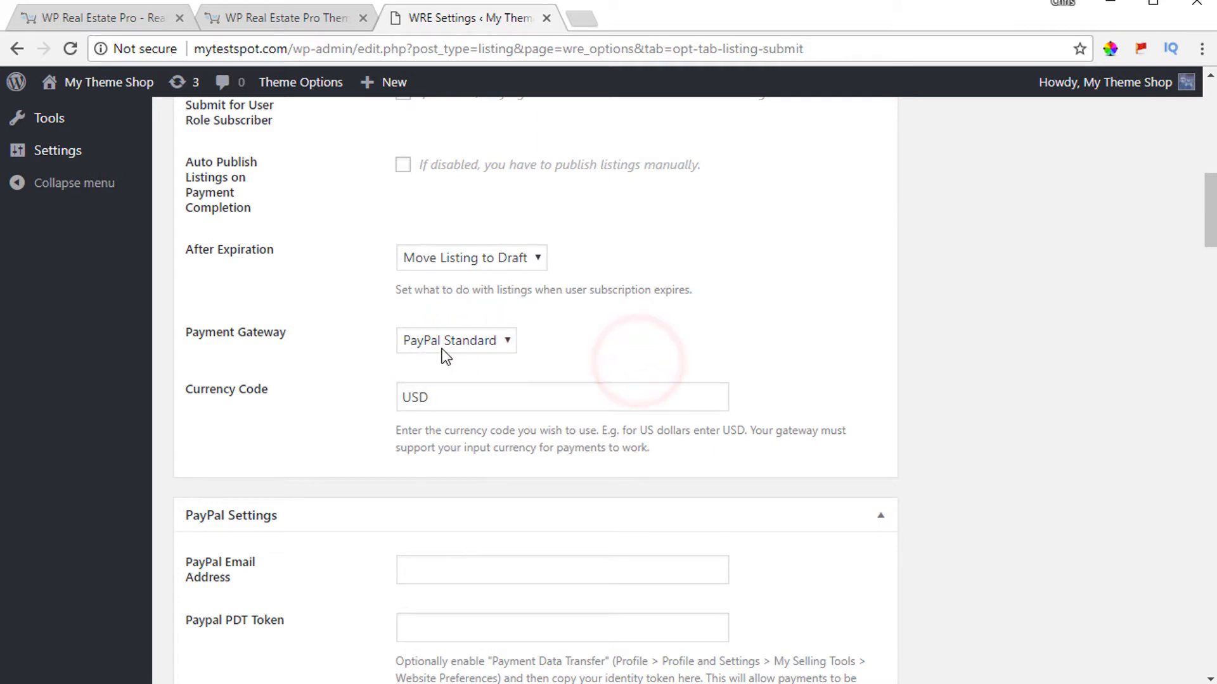
scroll(260, 495, down, 3)
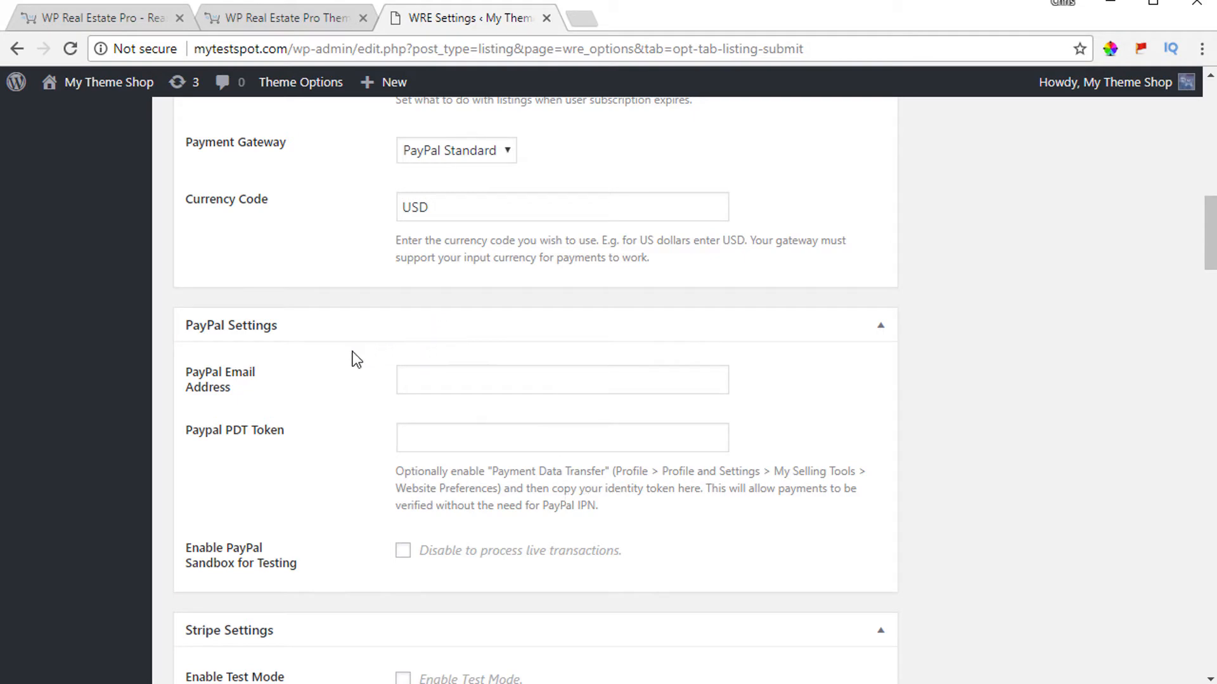
scroll(379, 405, down, 6)
scroll(404, 466, up, 3)
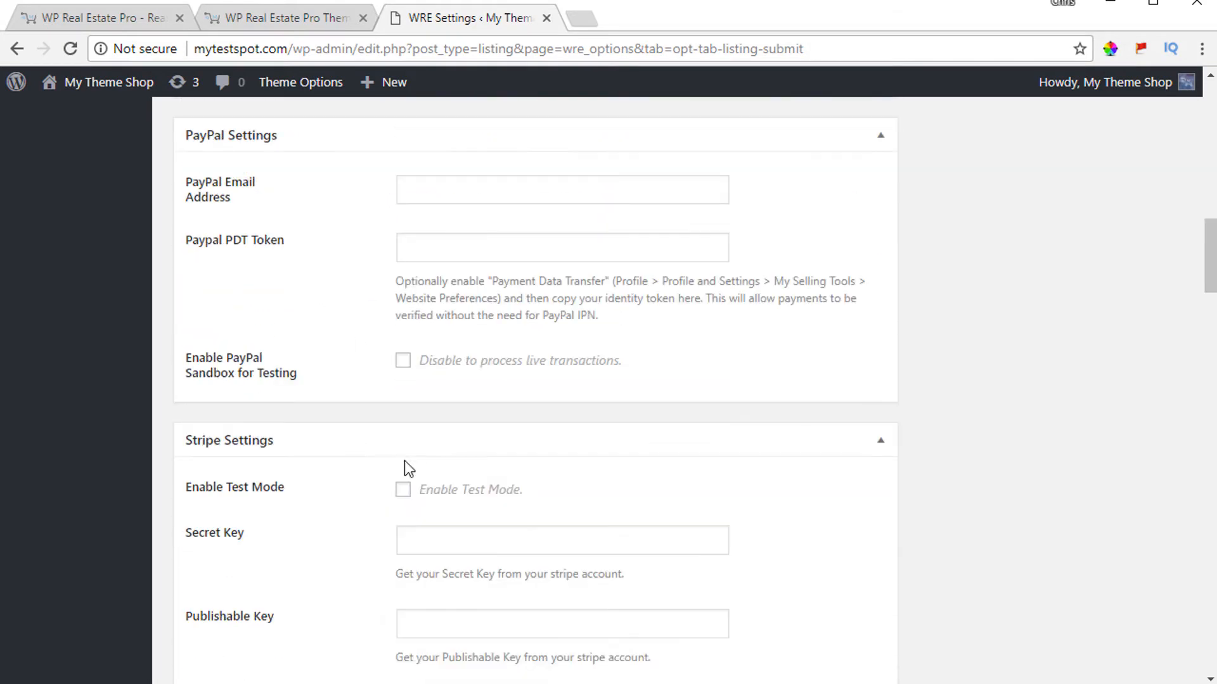
scroll(356, 496, down, 4)
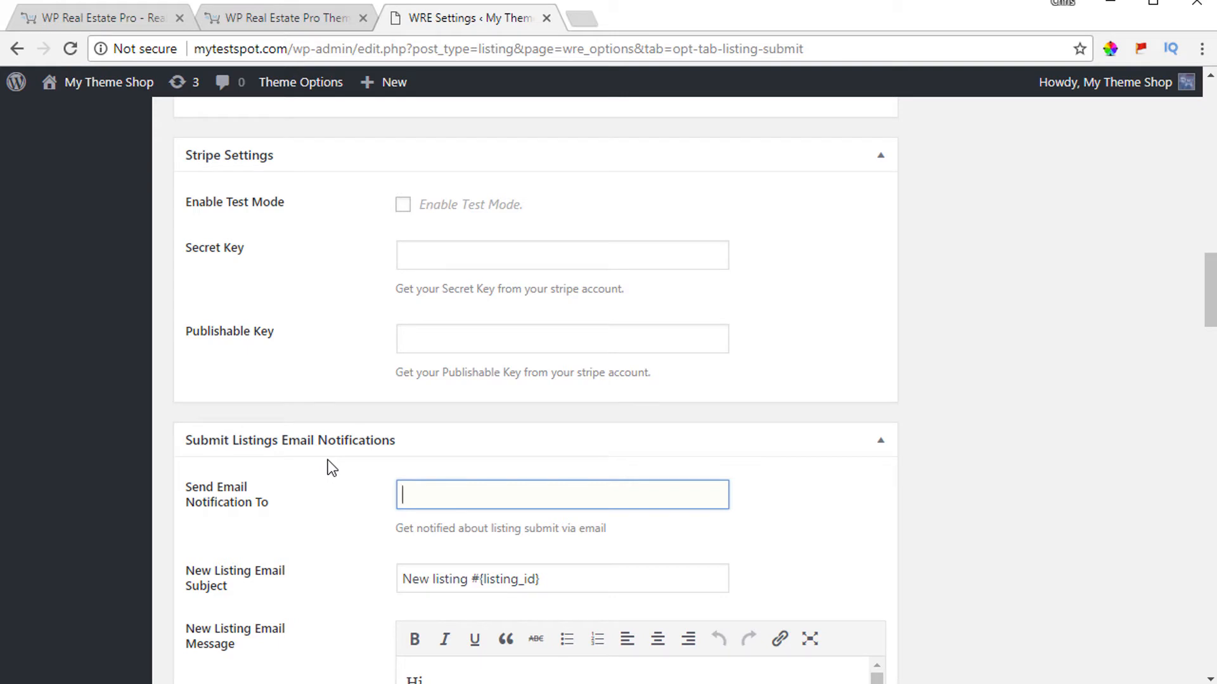
Examine the Submit Listings Email Notifications, from the new listing email through the payment received, admin approval, new subscriber, payment mismatch and pending payment templates
click(334, 499)
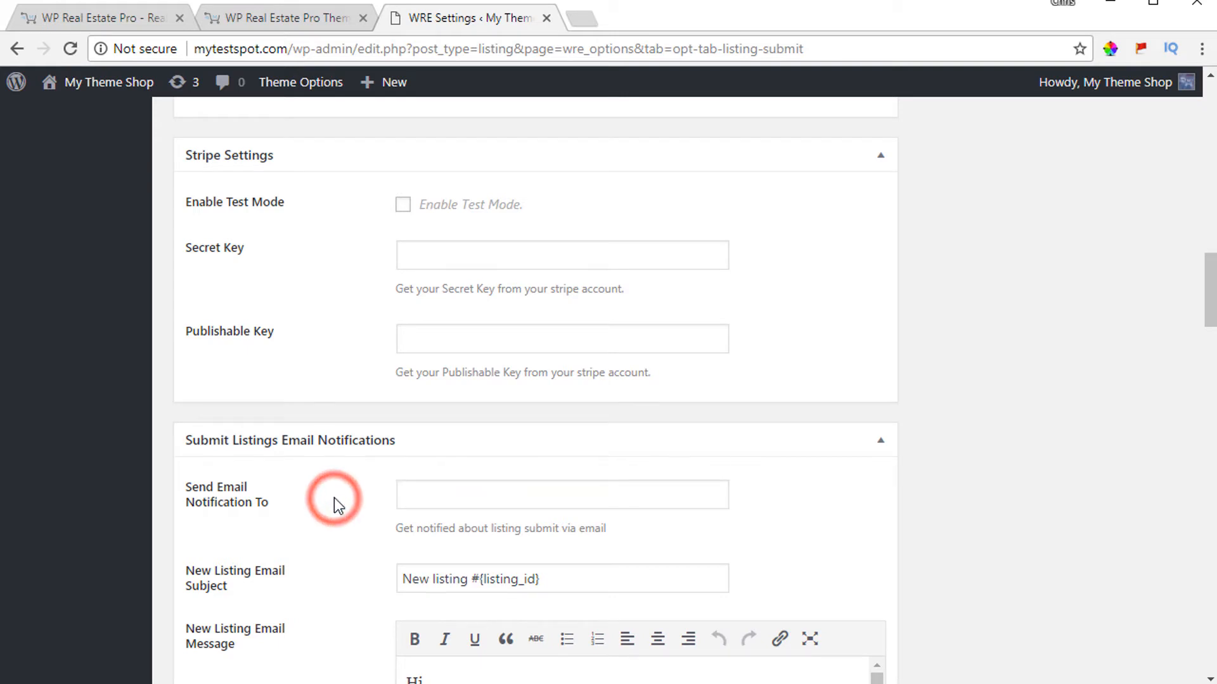
scroll(333, 496, down, 3)
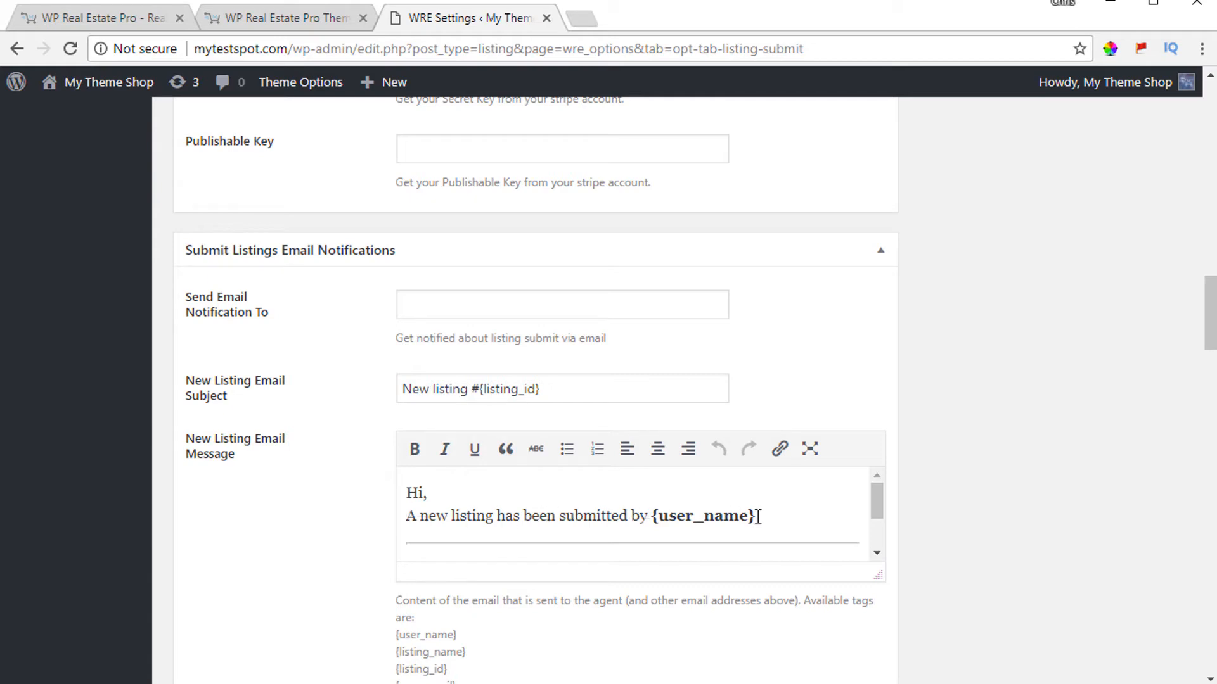
scroll(706, 512, down, 10)
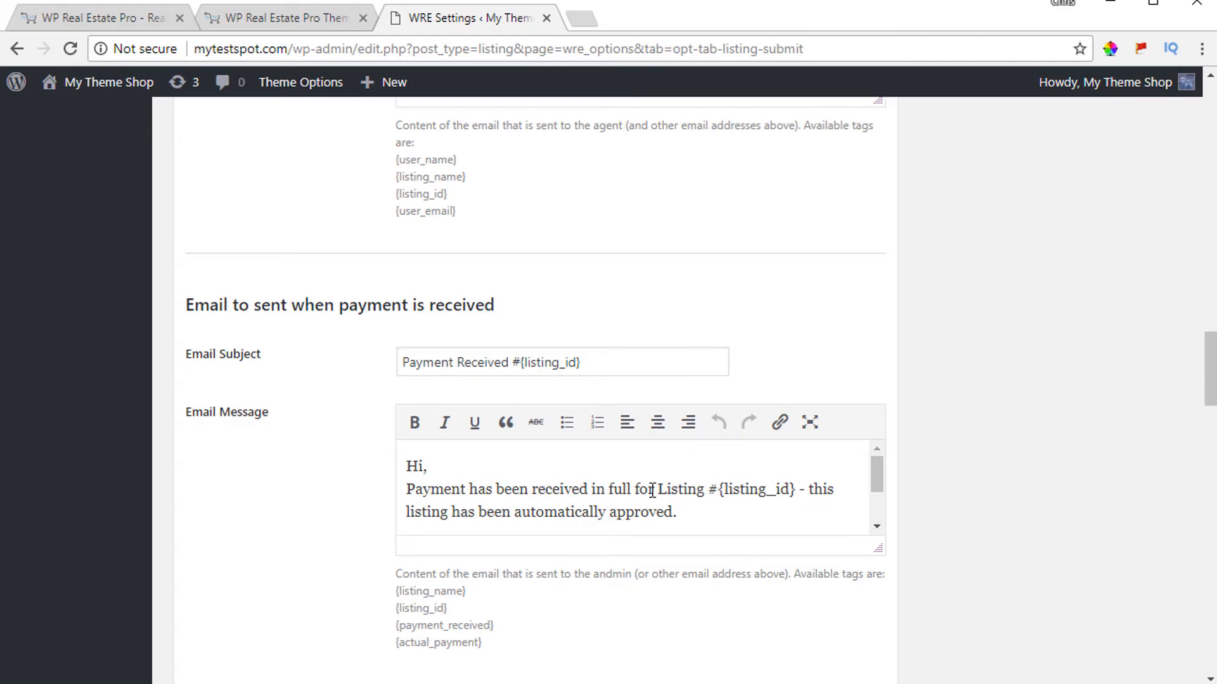
scroll(671, 493, down, 5)
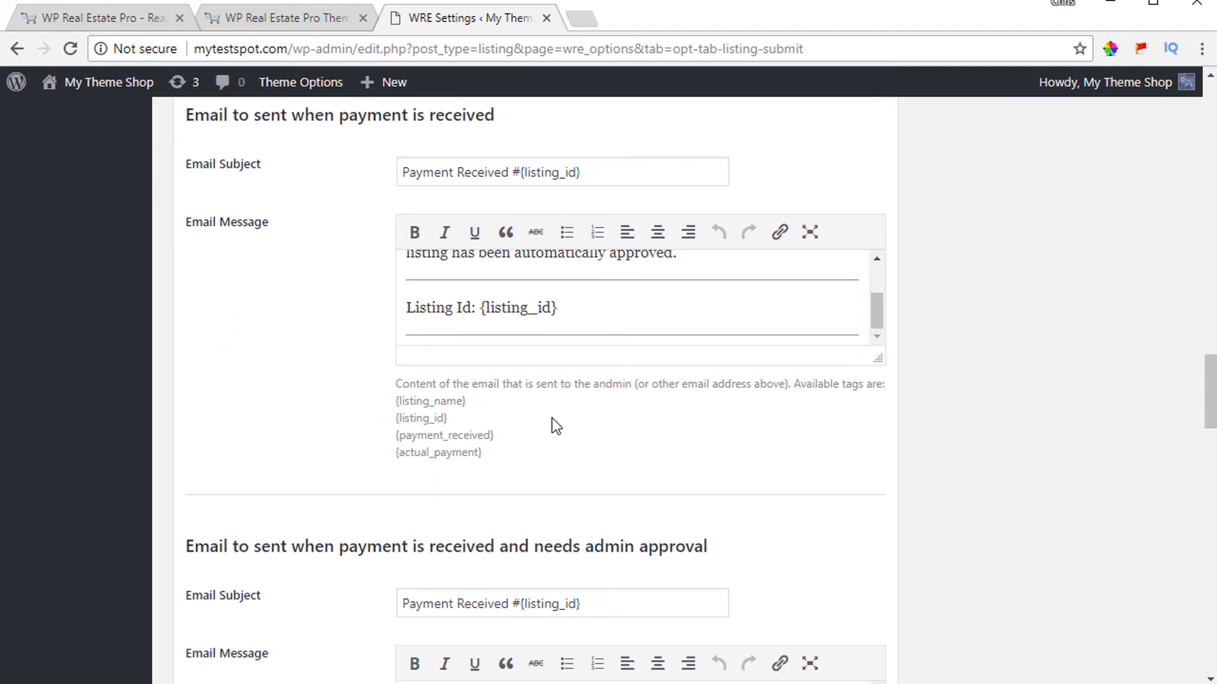
scroll(556, 426, down, 3)
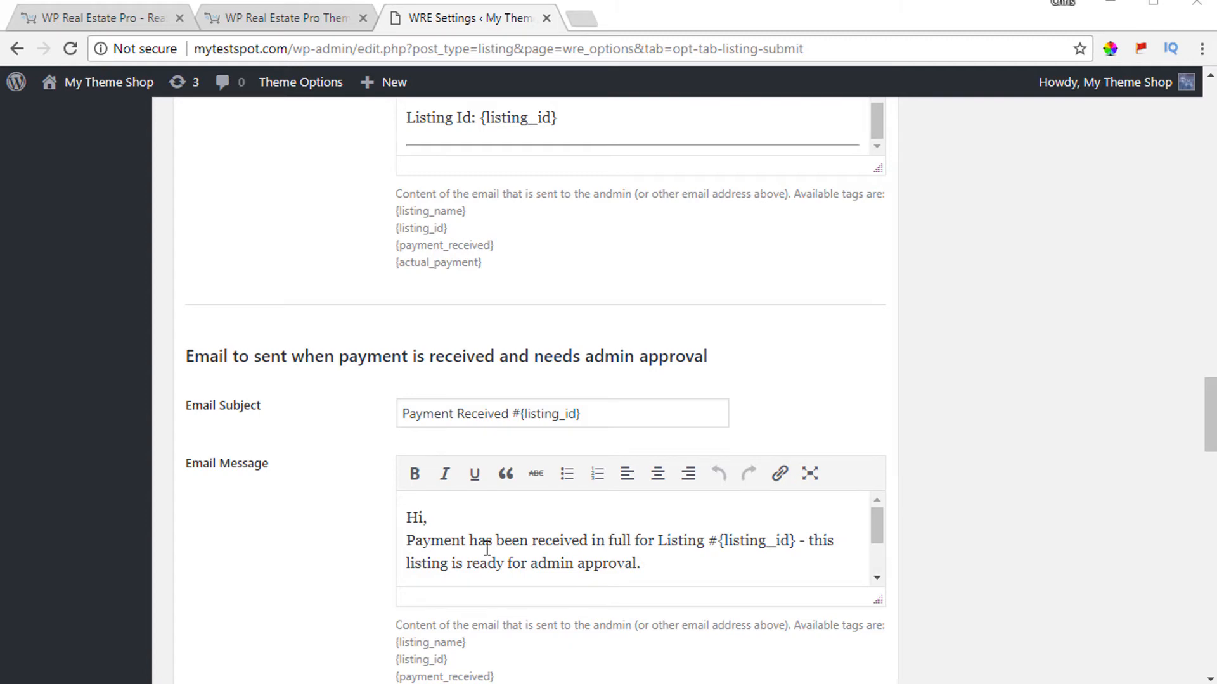
scroll(487, 548, down, 6)
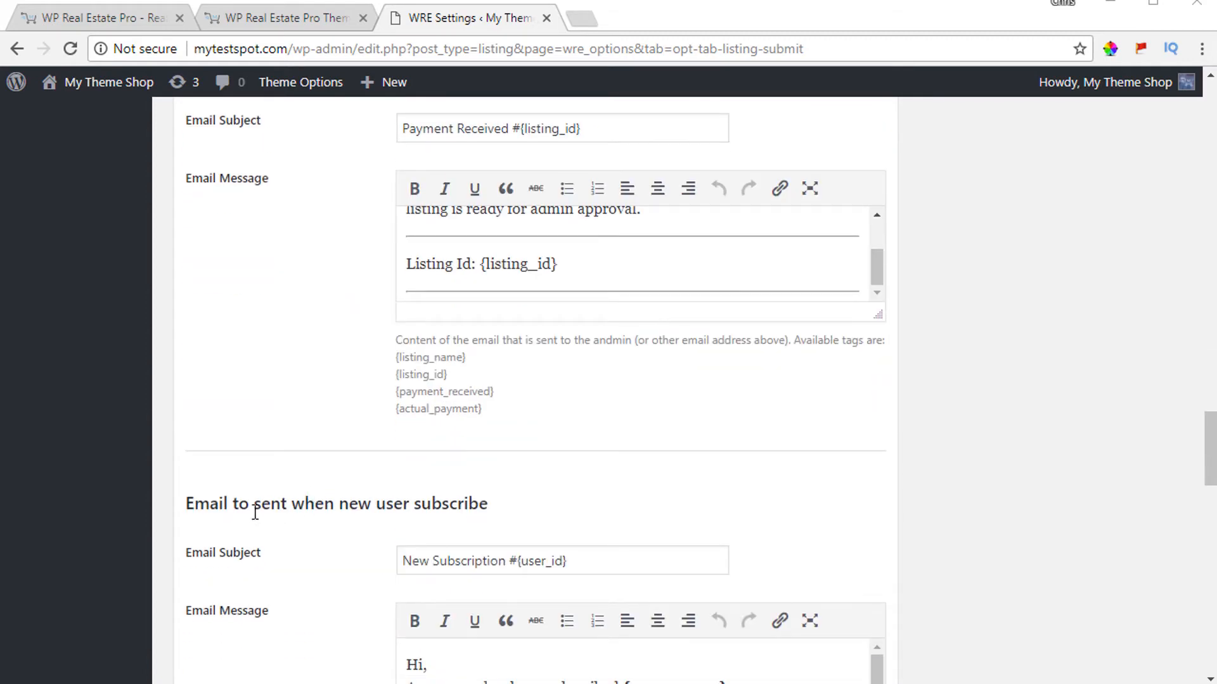
scroll(448, 494, down, 6)
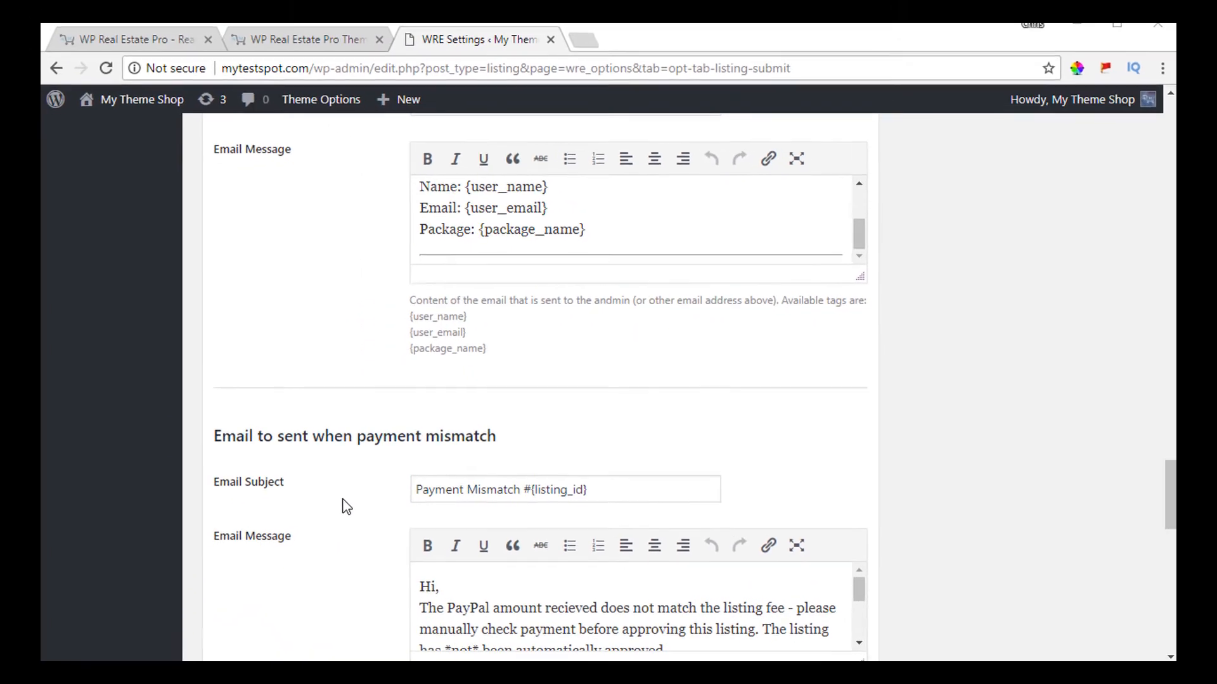
scroll(328, 518, down, 3)
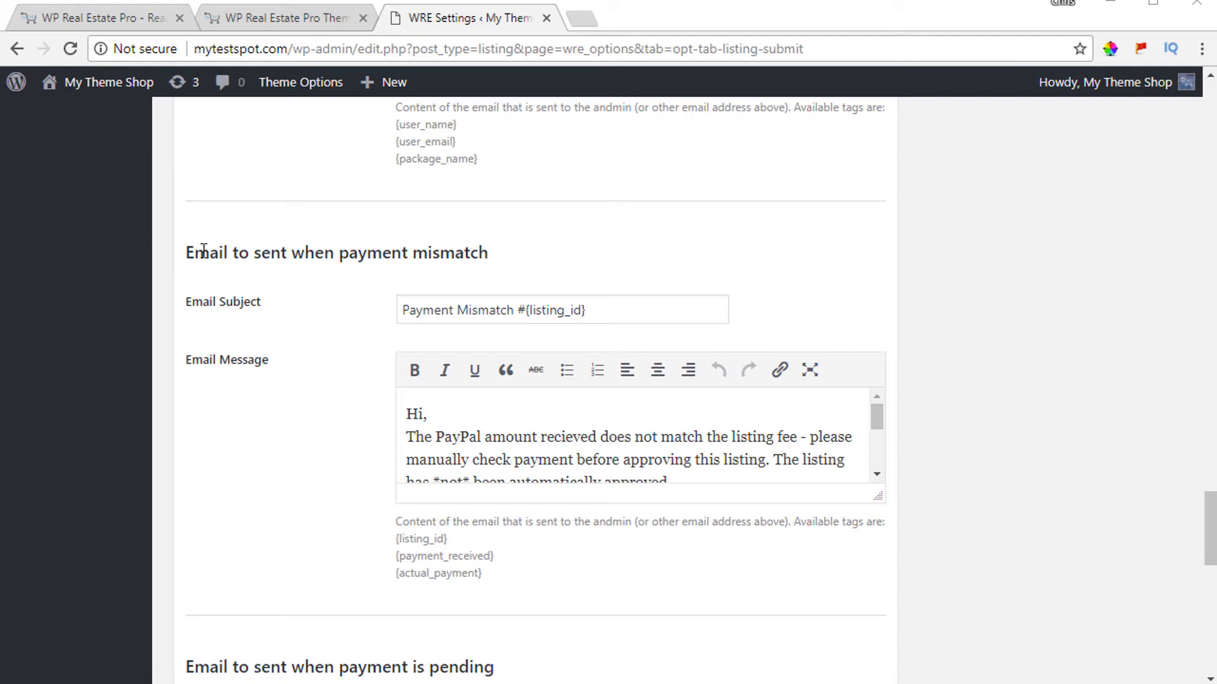
scroll(397, 336, down, 5)
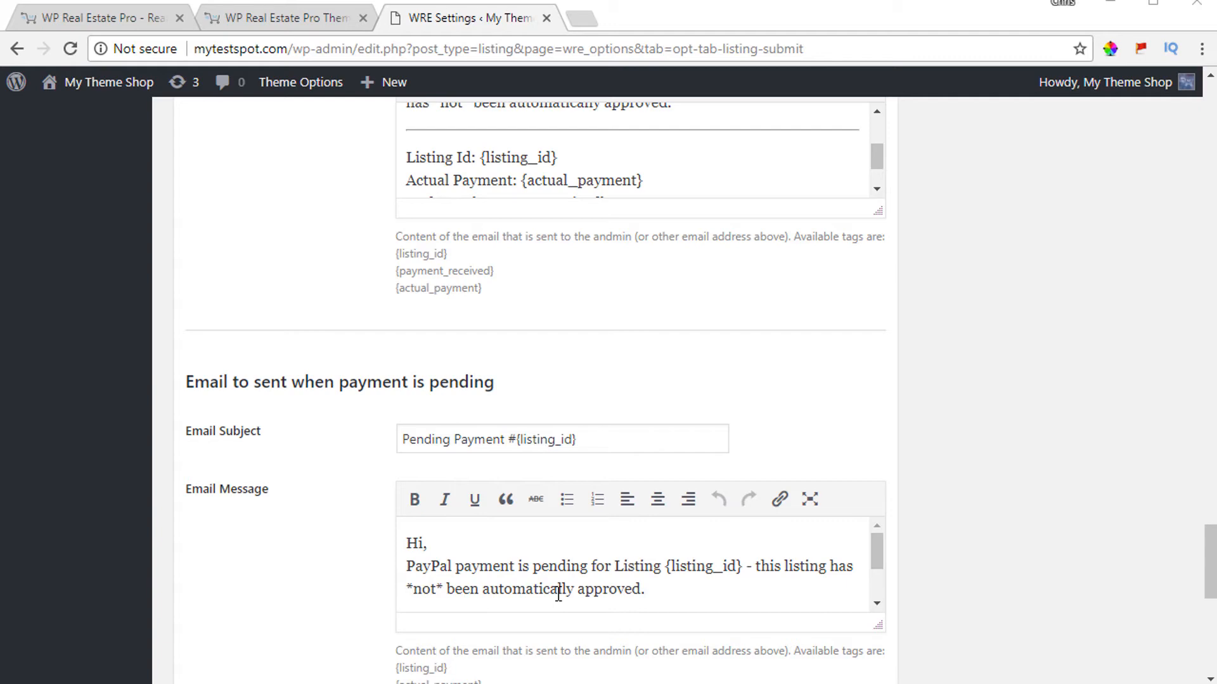
Review the payment notification and customer invoice email templates with their available tags in the My Listings settings
scroll(577, 477, down, 7)
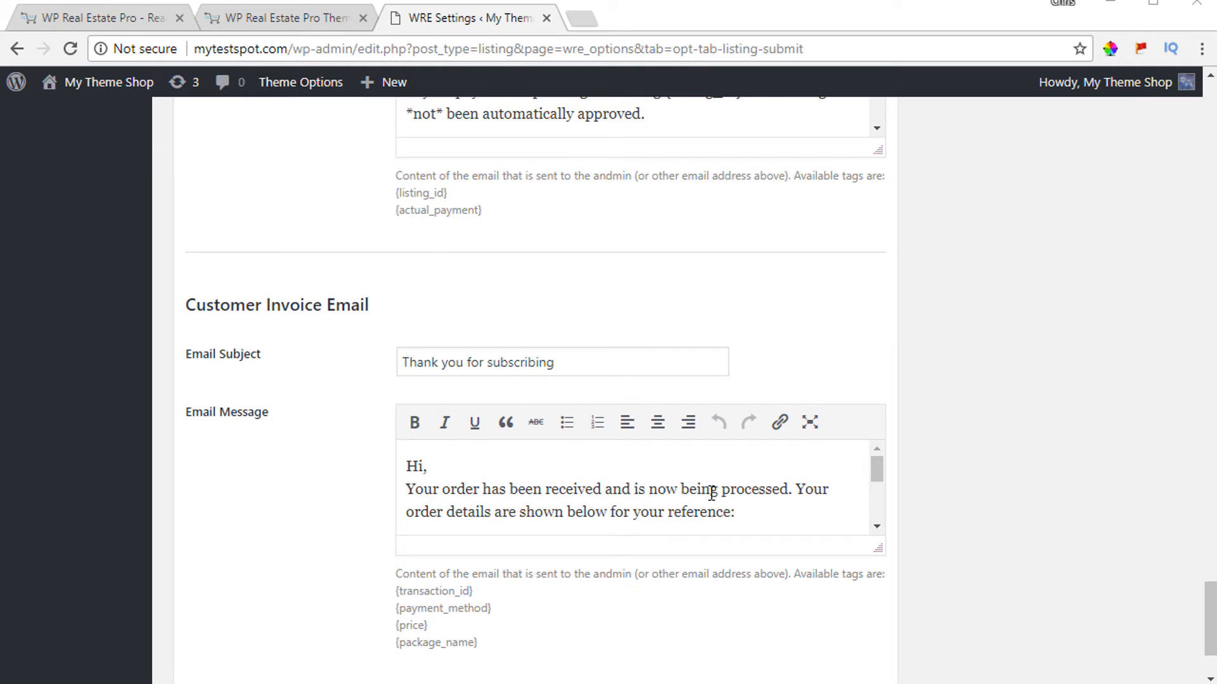
scroll(451, 502, down, 5)
scroll(450, 502, down, 2)
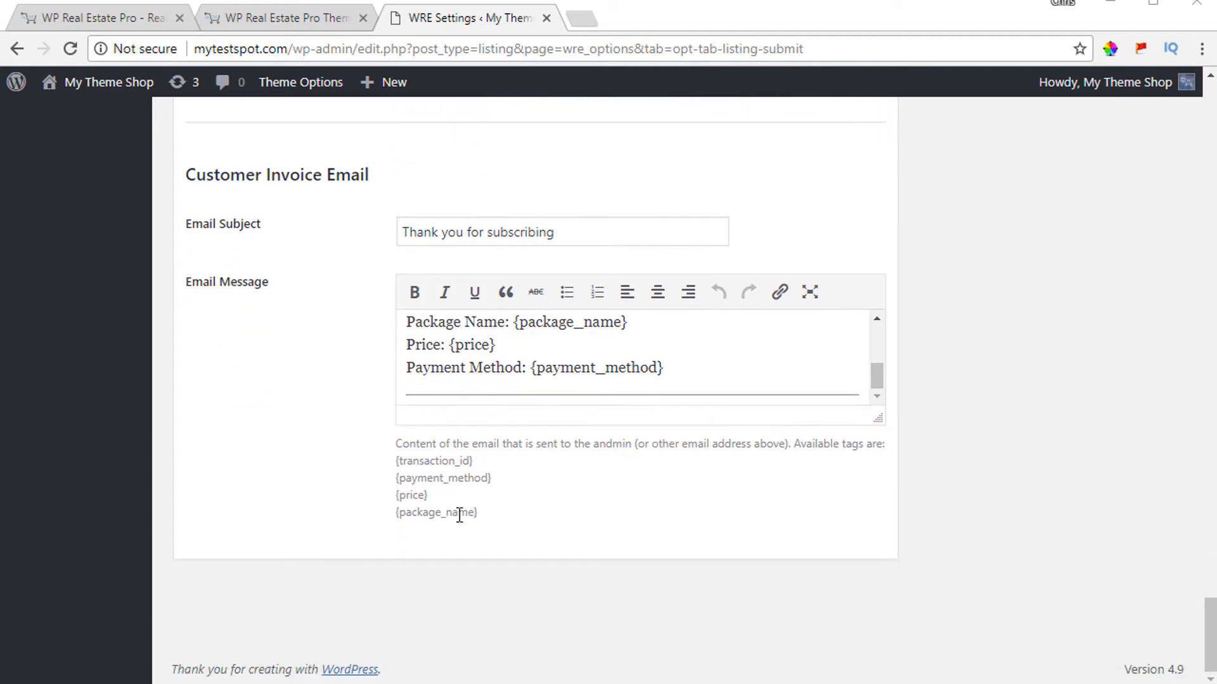
scroll(483, 528, up, 10)
scroll(482, 522, up, 8)
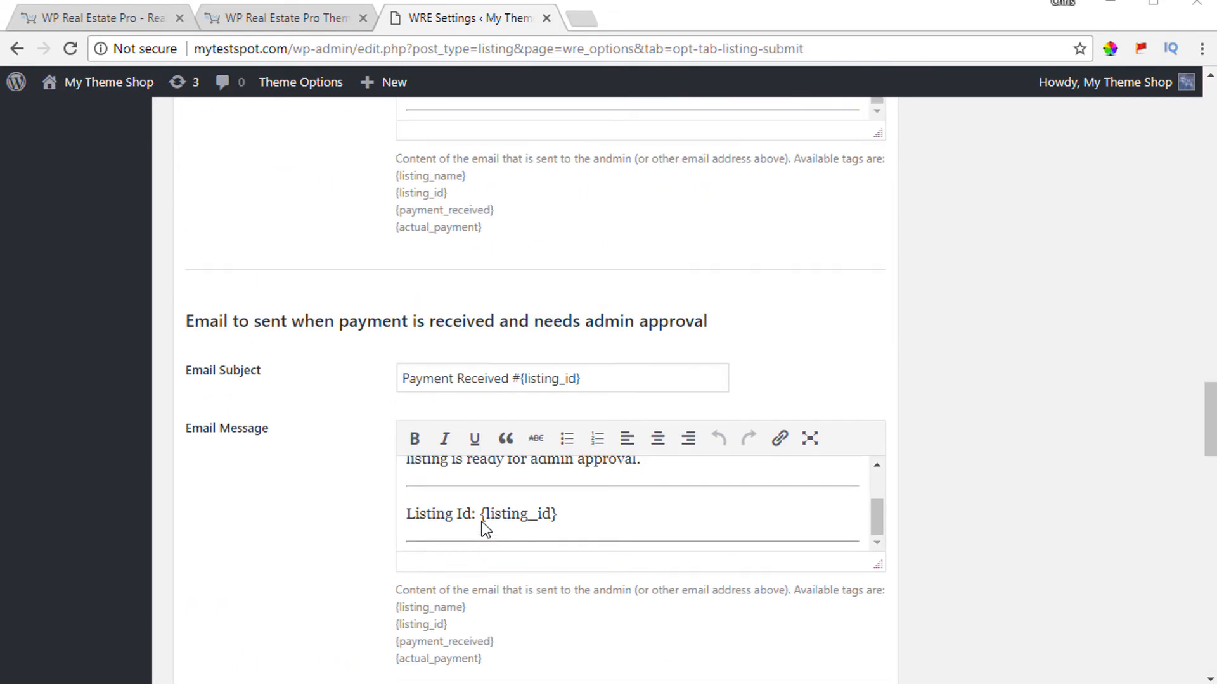
scroll(355, 438, up, 10)
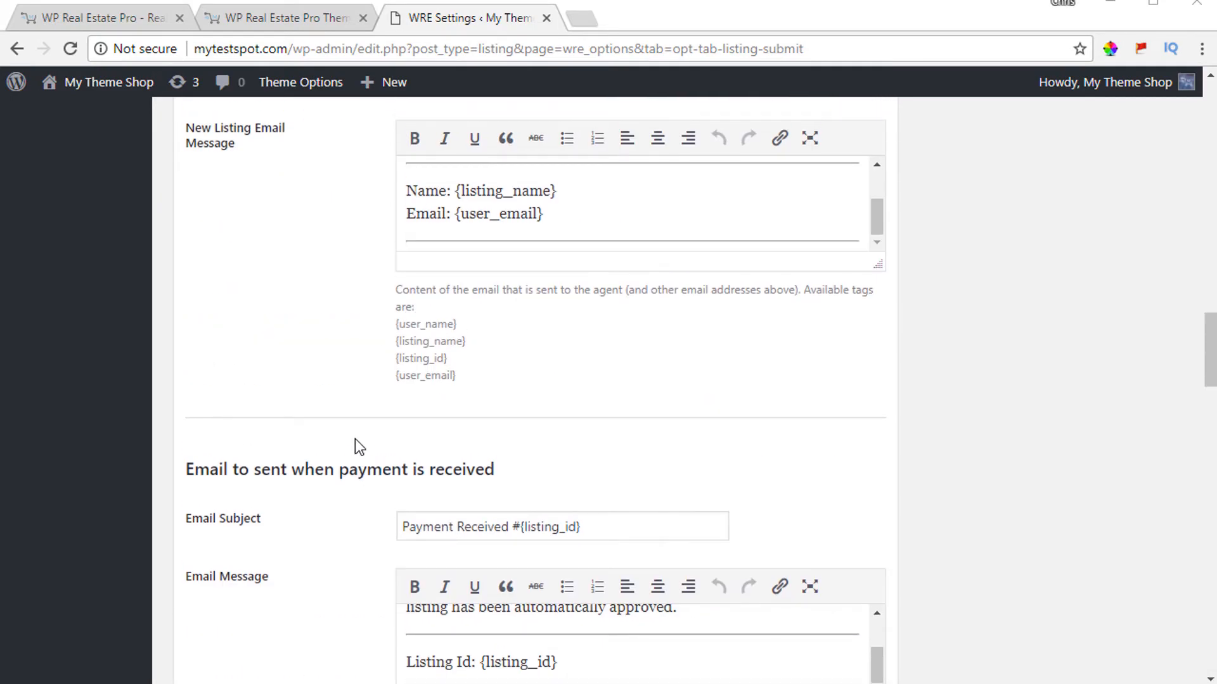
scroll(355, 439, up, 15)
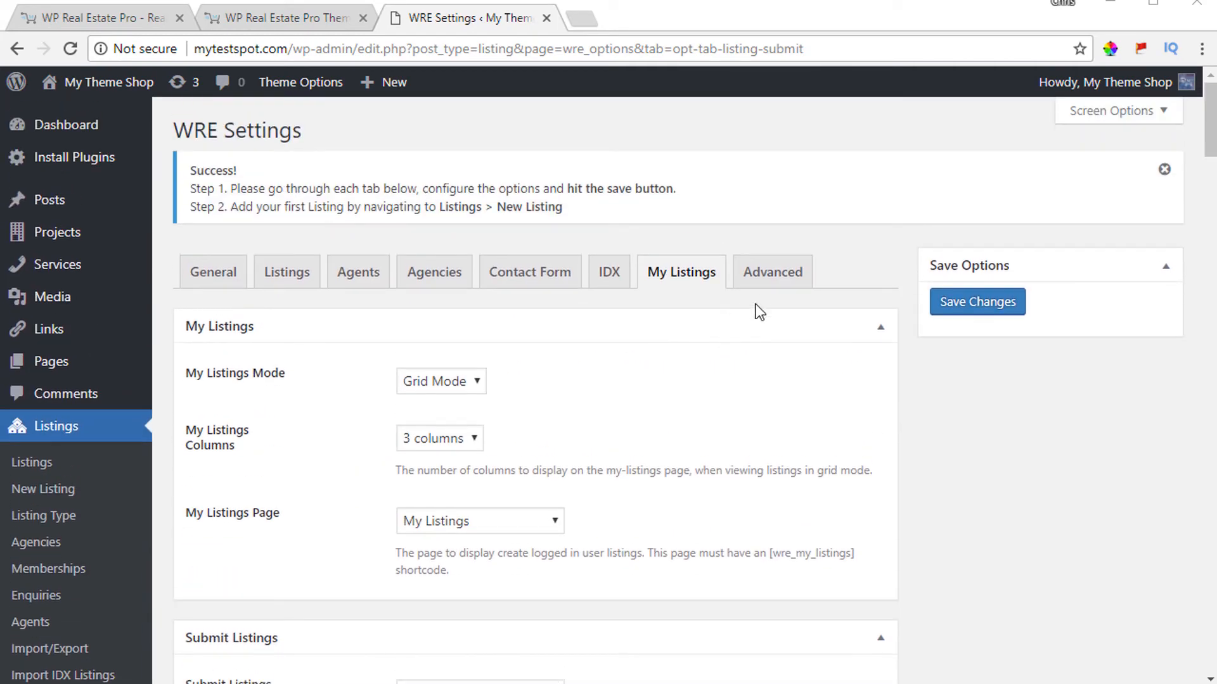
Open the Advanced settings and choose Enabled for Theme Compatibility
click(769, 286)
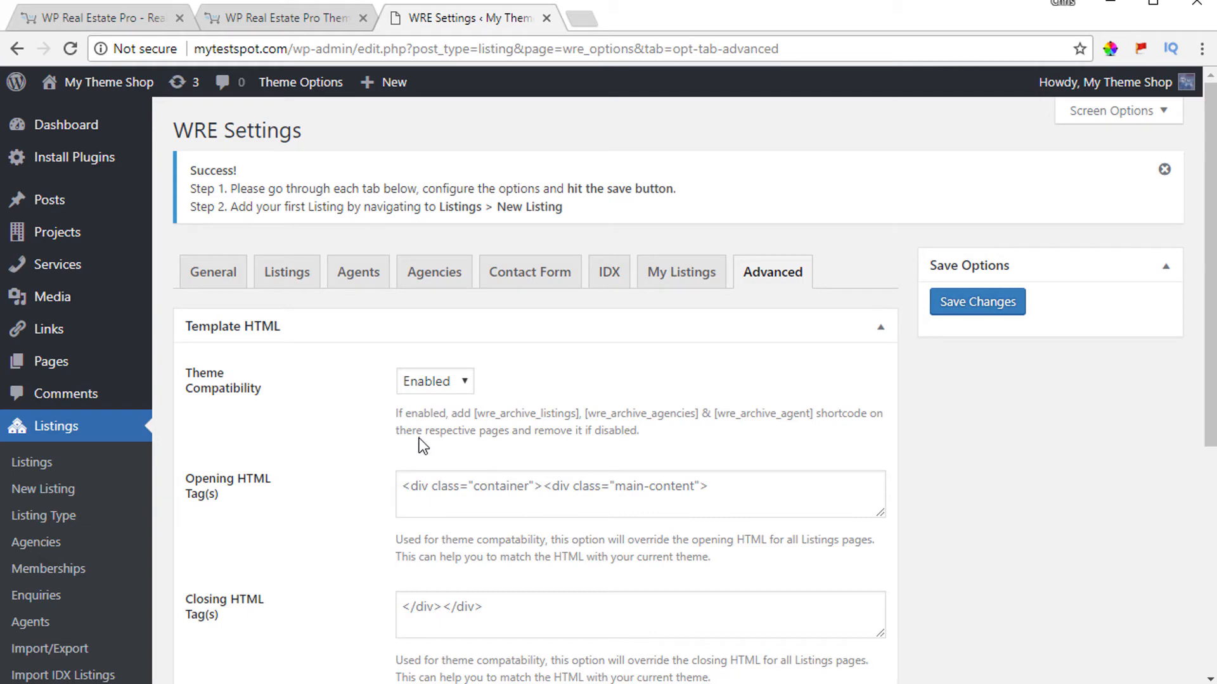
click(431, 378)
click(426, 403)
scroll(298, 383, down, 3)
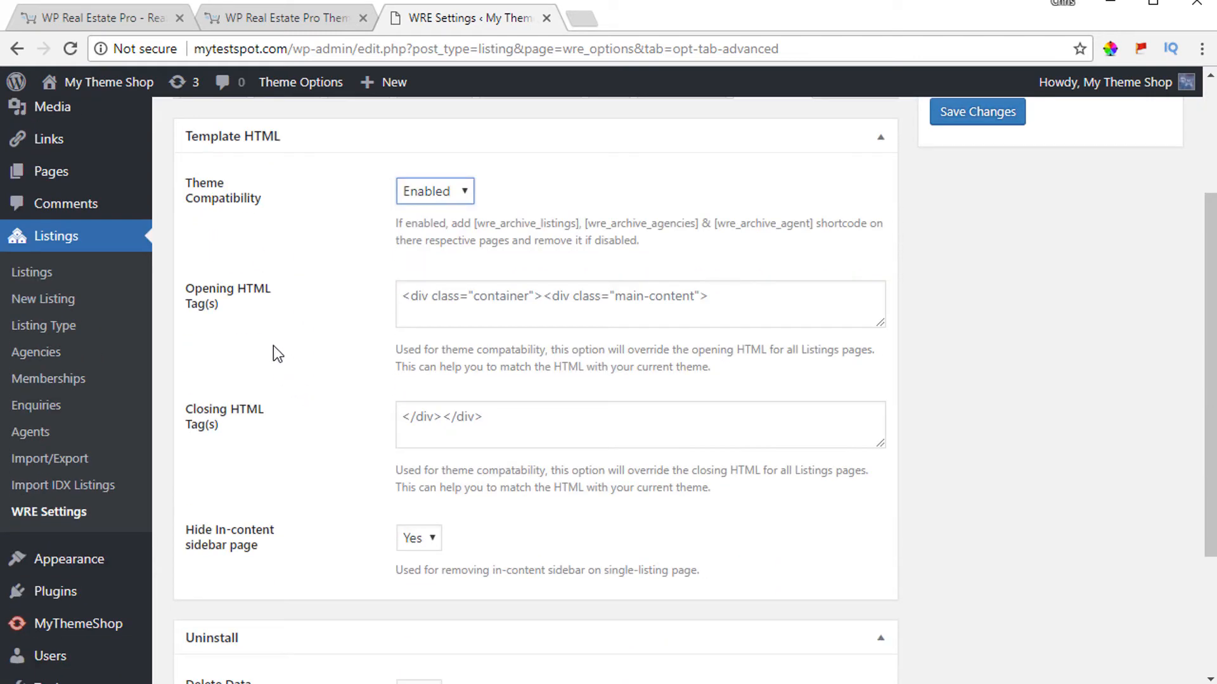
Check the Delete Data choices for uninstalling the plugin and save the WRE settings
scroll(278, 380, down, 3)
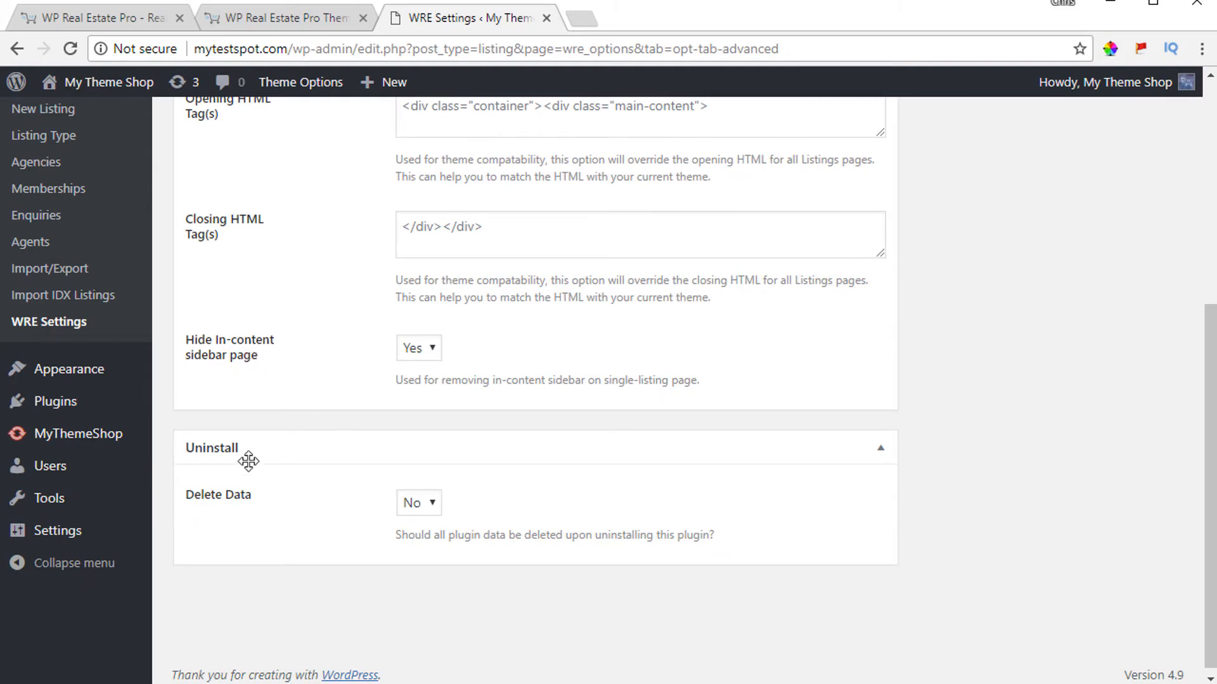
scroll(333, 496, down, 1)
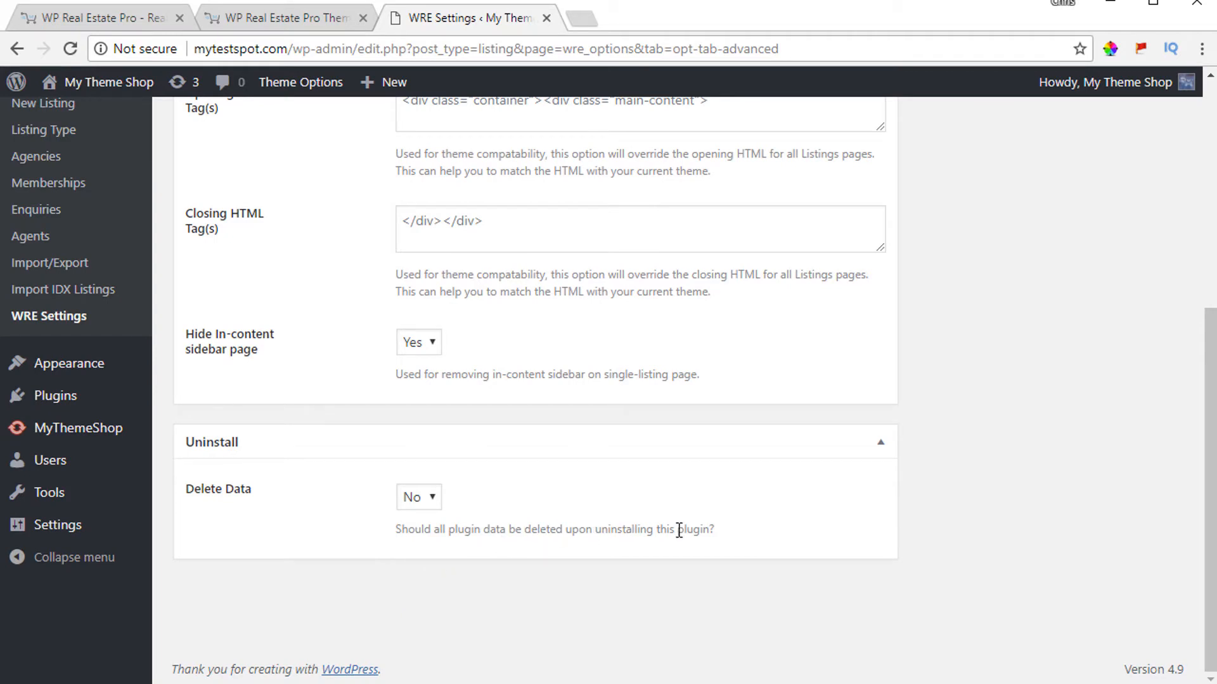
click(408, 499)
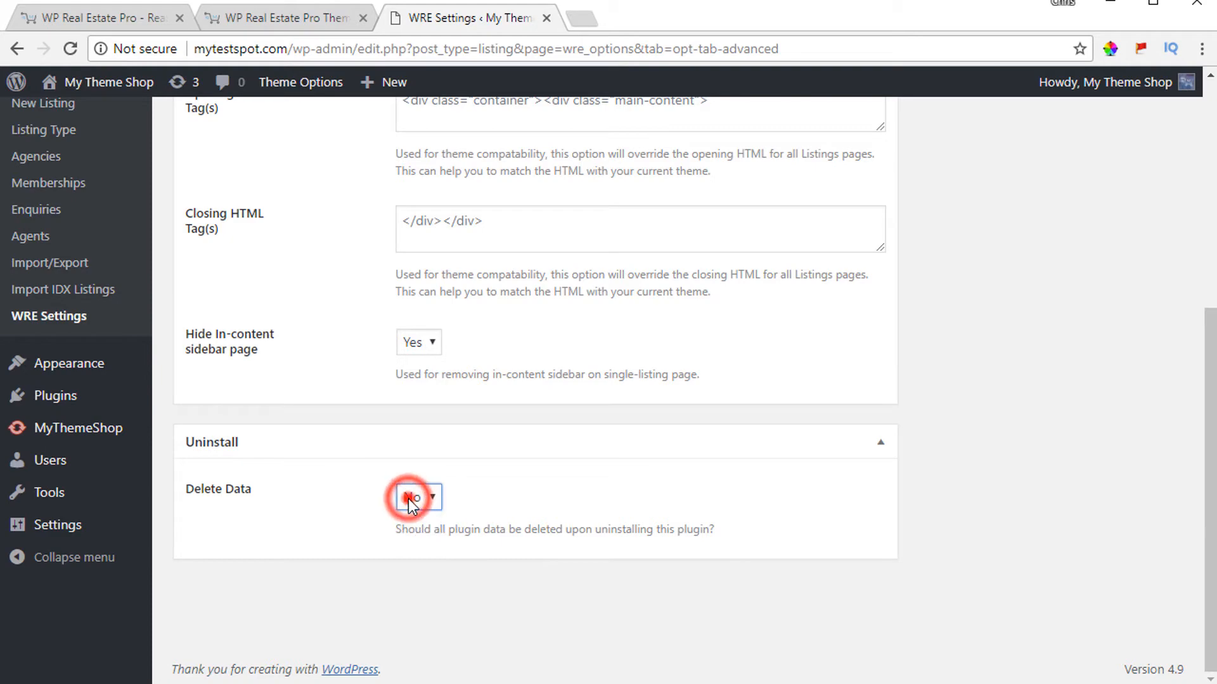
scroll(581, 482, up, 6)
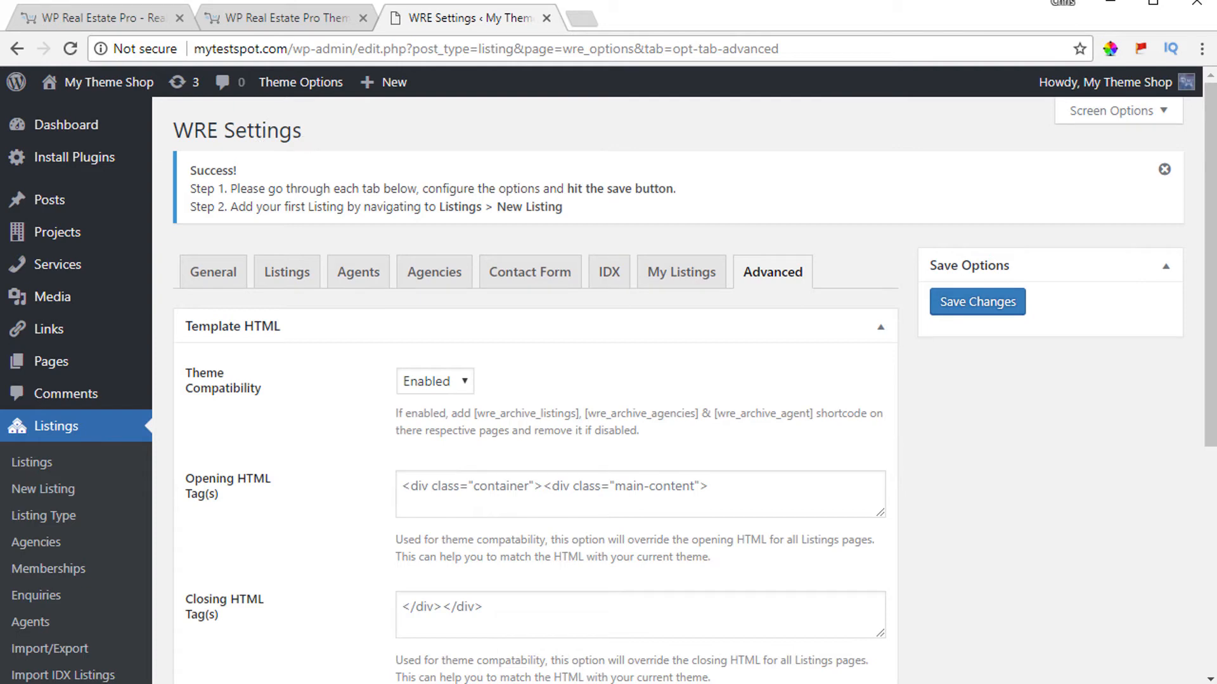
click(970, 304)
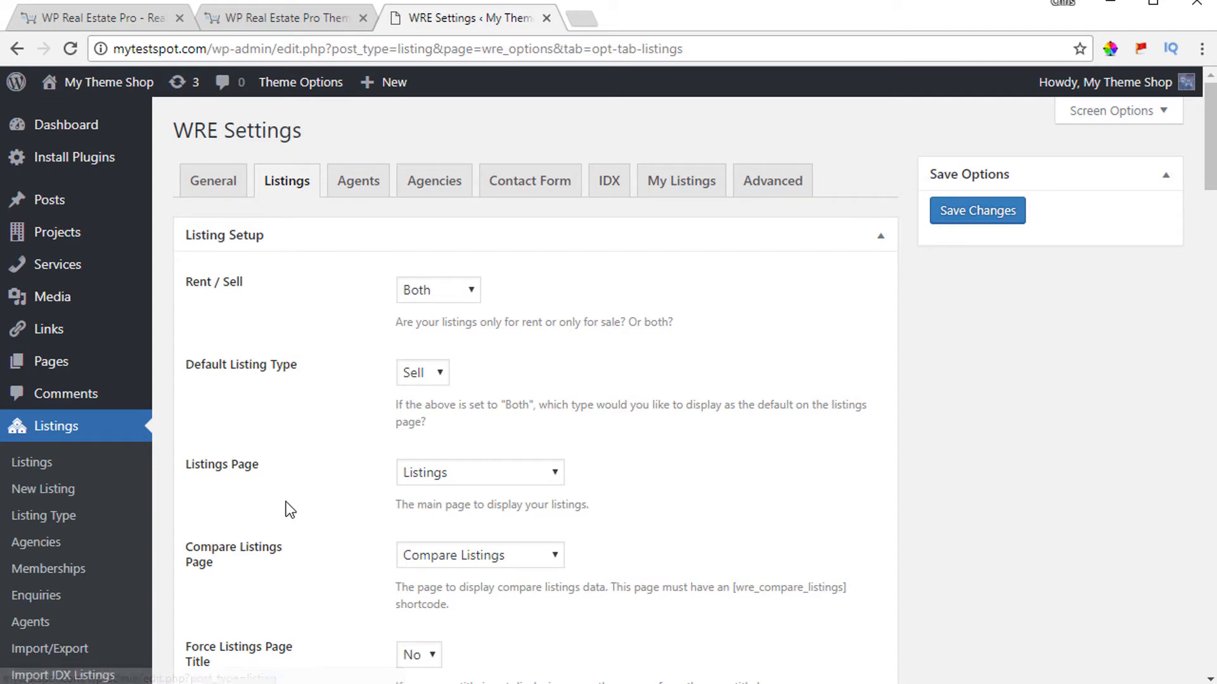
Look over the Listing Setup settings and open the Import/Export page for listings
scroll(280, 516, down, 1)
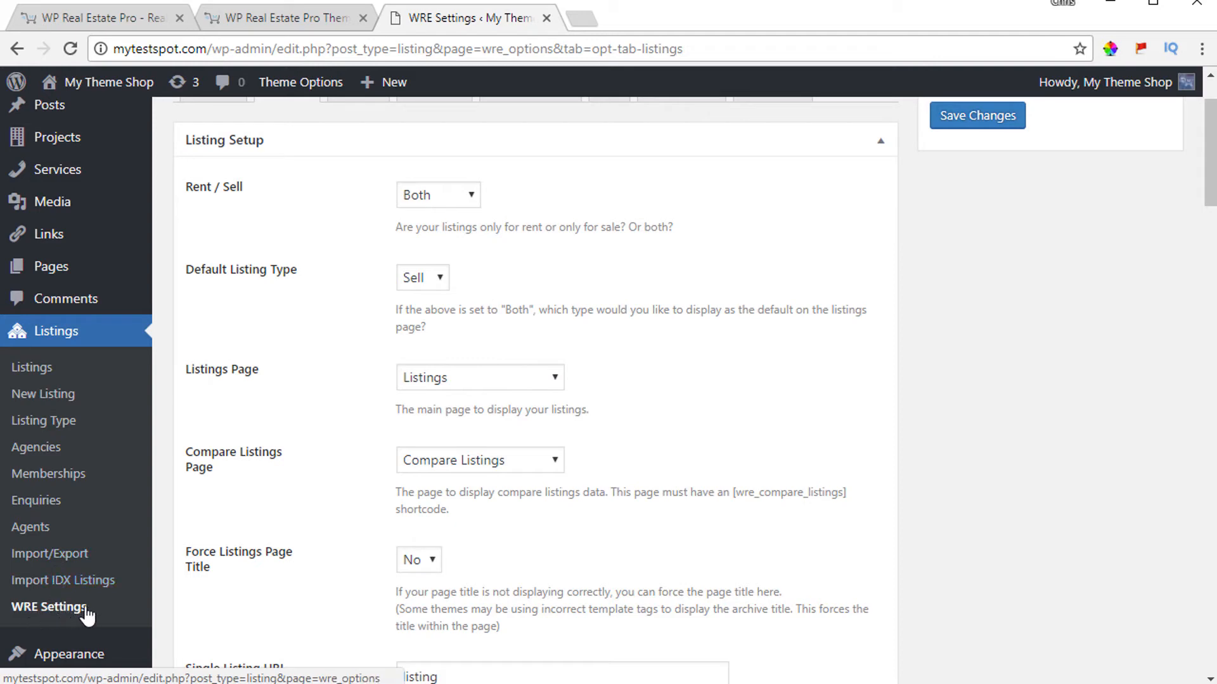
scroll(361, 336, up, 2)
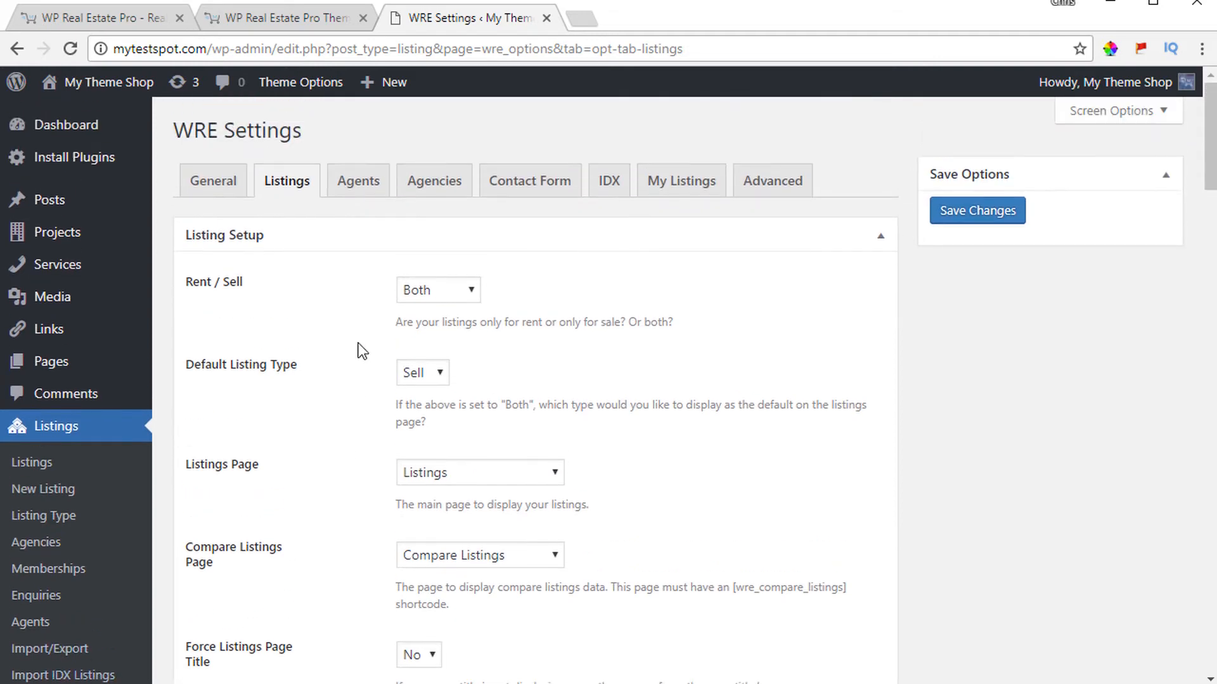
scroll(359, 349, down, 4)
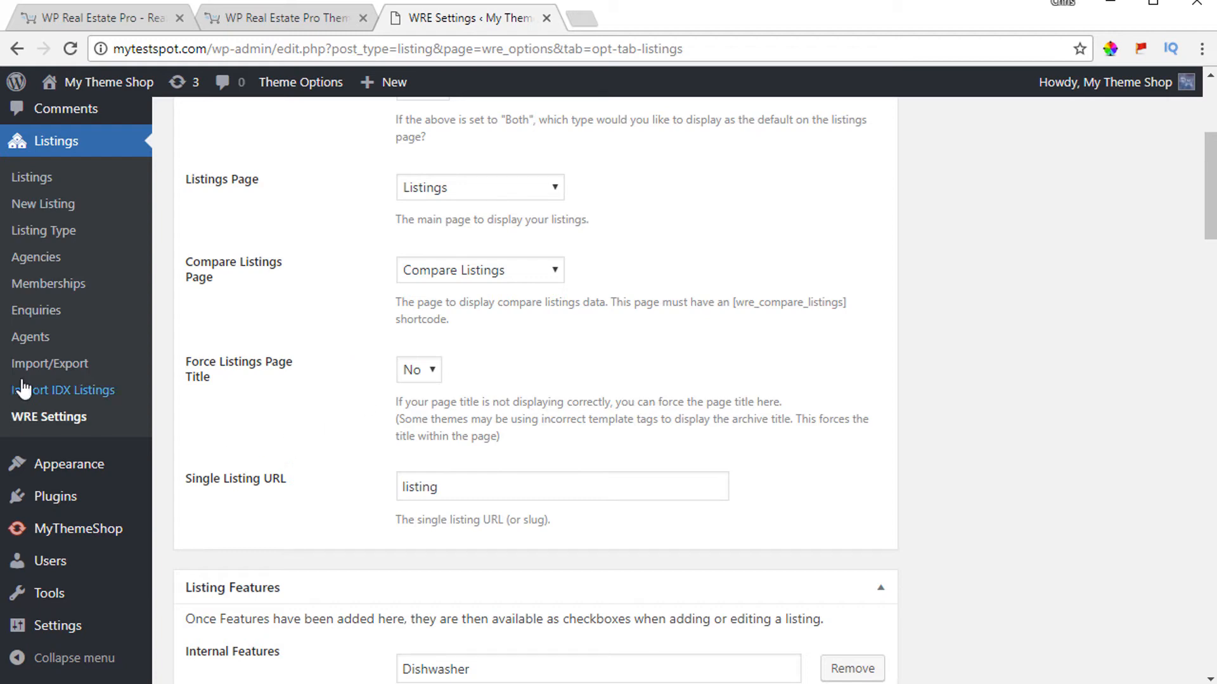
click(32, 365)
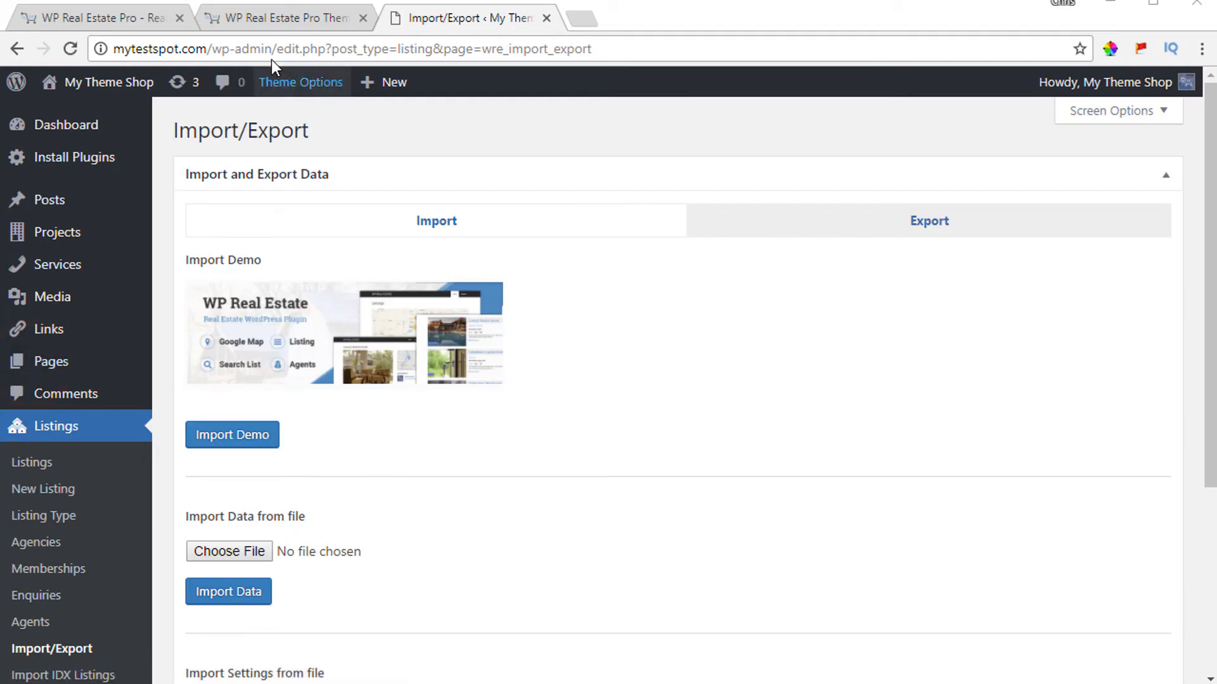
View the property listings on the WP Real Estate Pro demo site and return to the Import/Export page
click(283, 18)
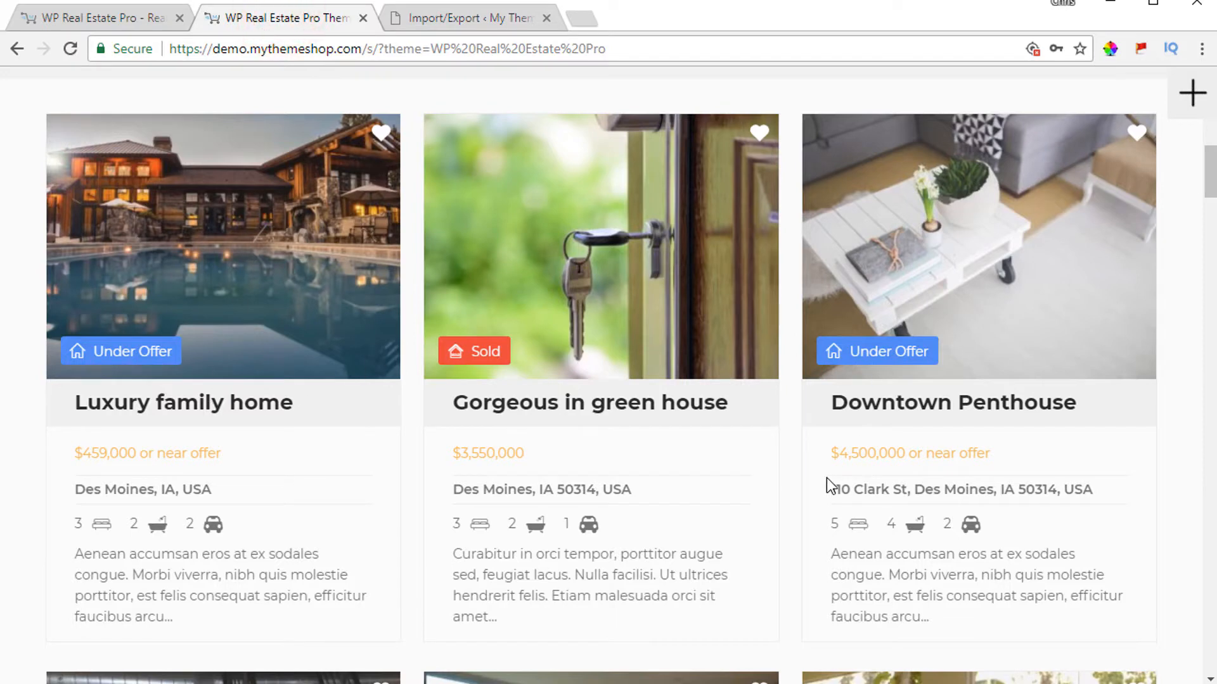
scroll(611, 448, down, 2)
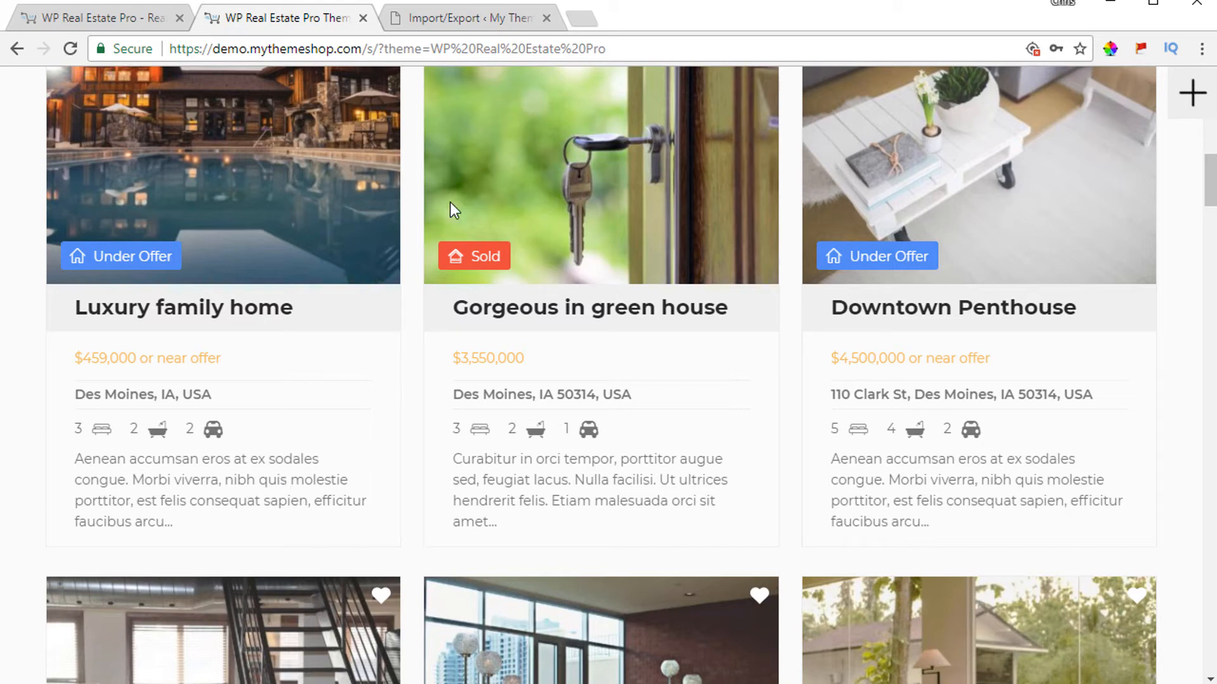
click(451, 21)
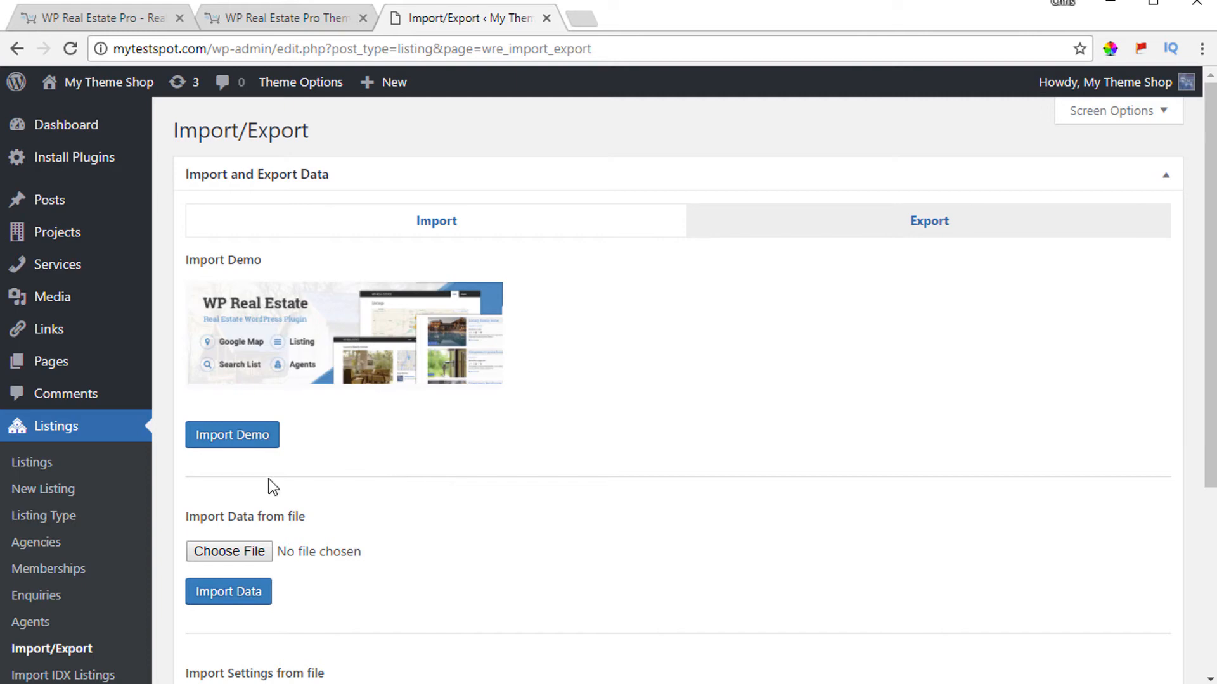
Open My Sample Listing from the listings overview for editing and look over its description and details fields
click(46, 466)
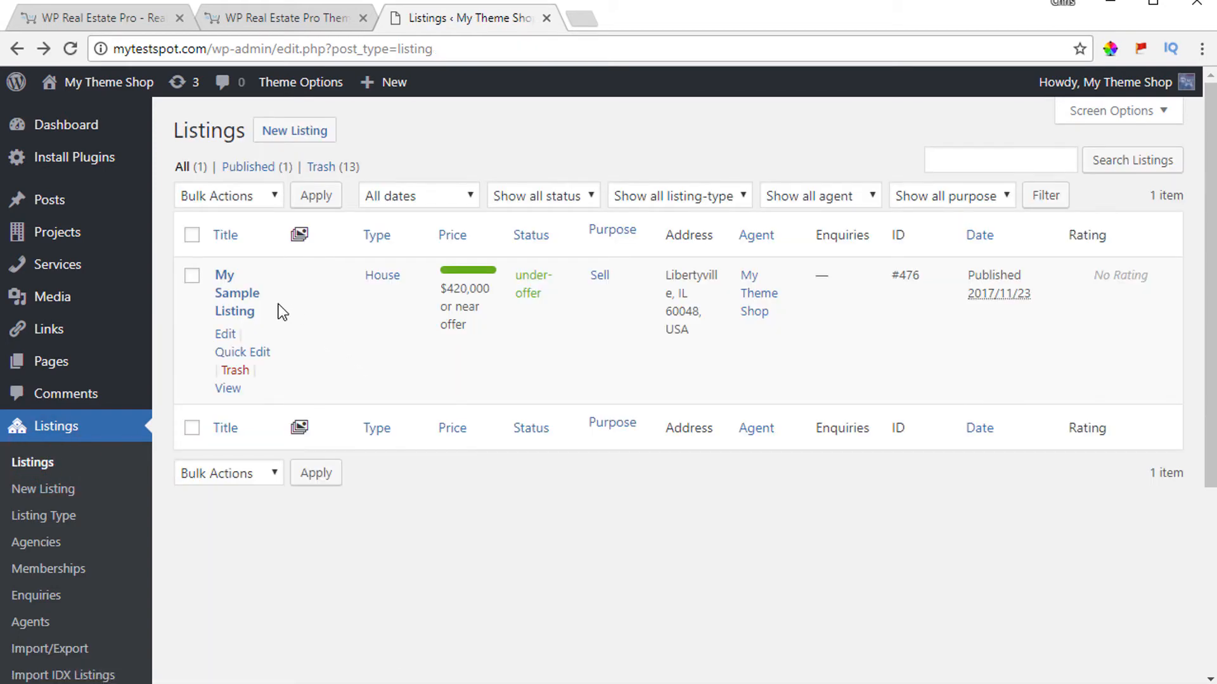
click(231, 295)
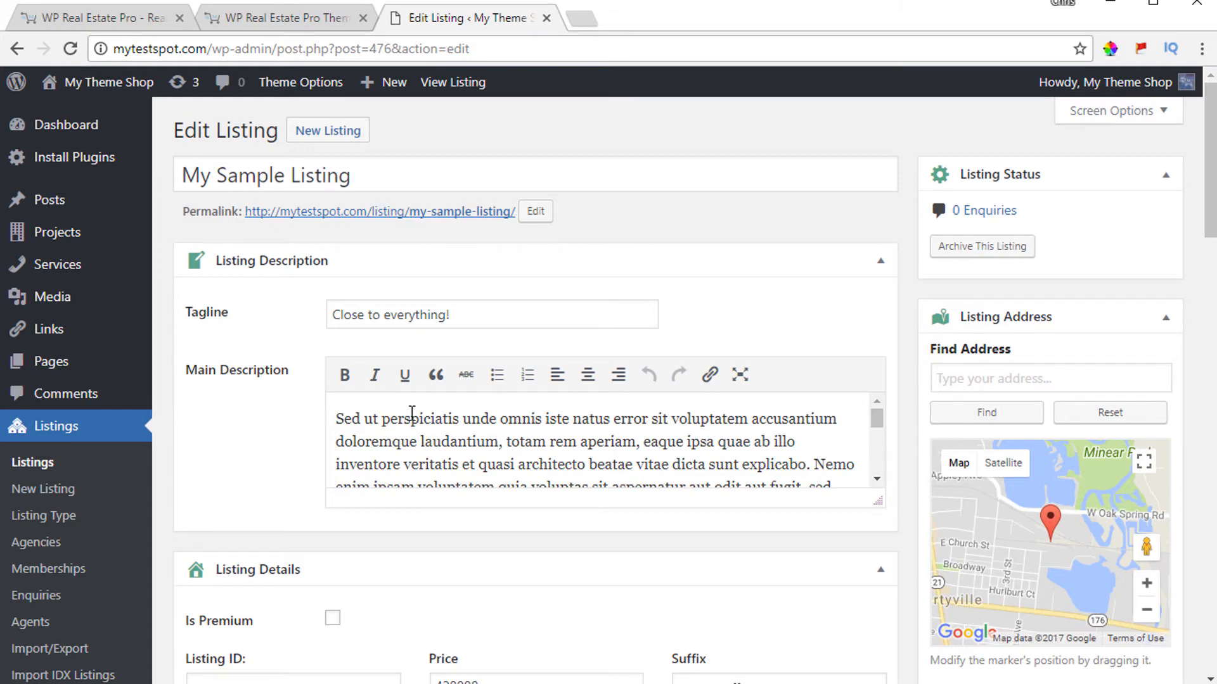
scroll(413, 424, down, 3)
scroll(429, 529, down, 3)
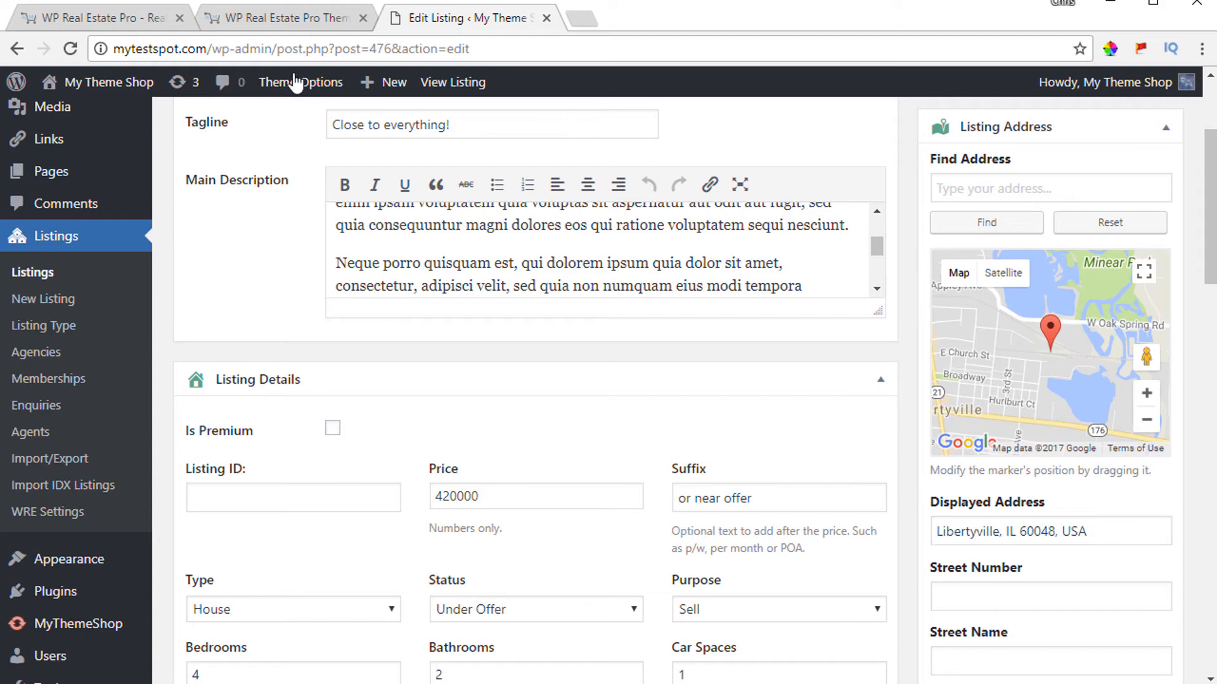
scroll(524, 443, up, 3)
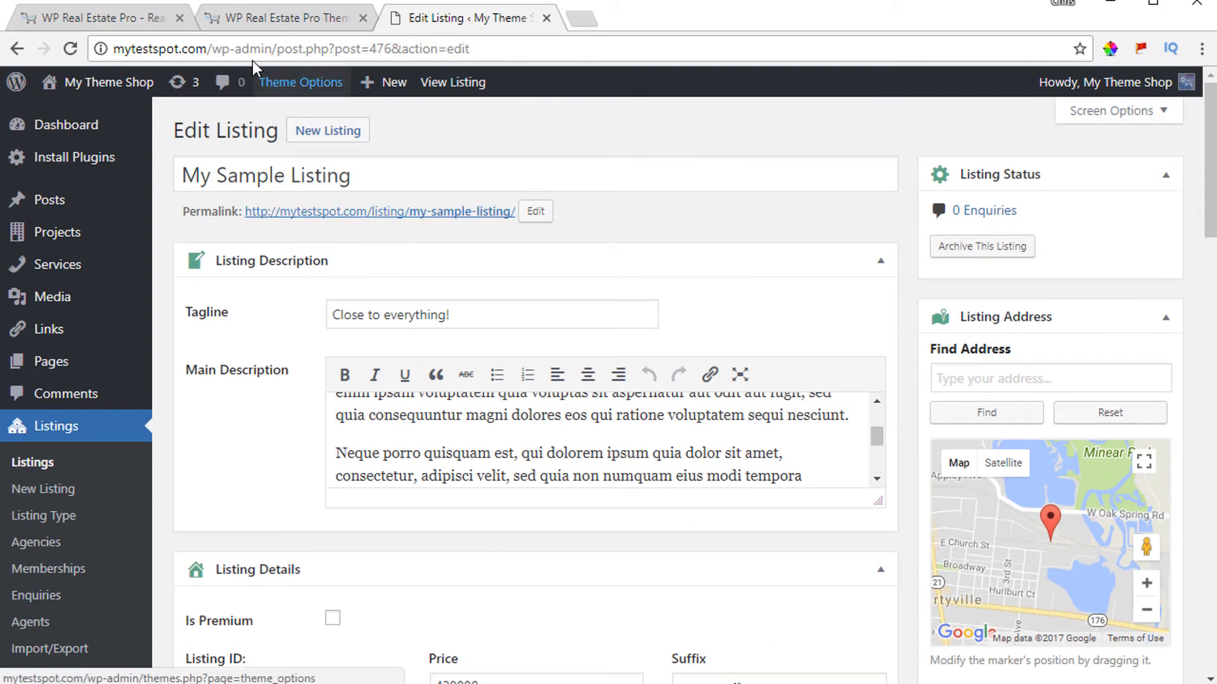
Switch to the demo site and examine the Luxury family home page's title, gallery, price, address and property details
click(252, 18)
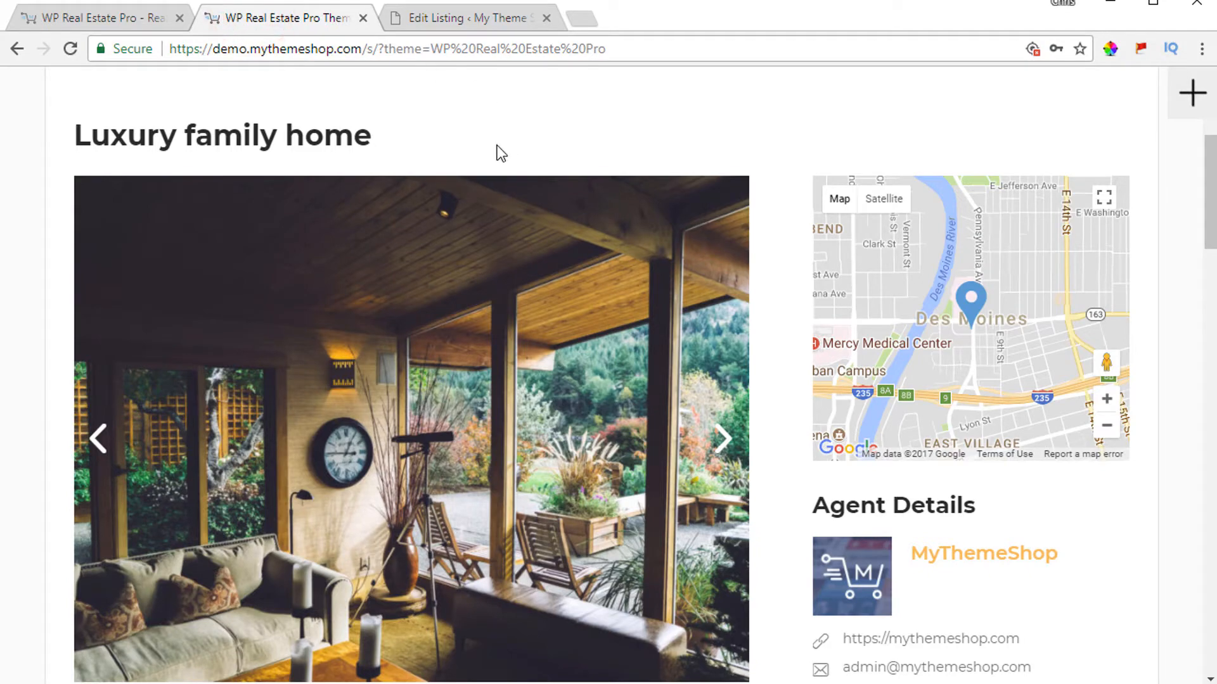
scroll(511, 183, up, 5)
scroll(514, 212, down, 3)
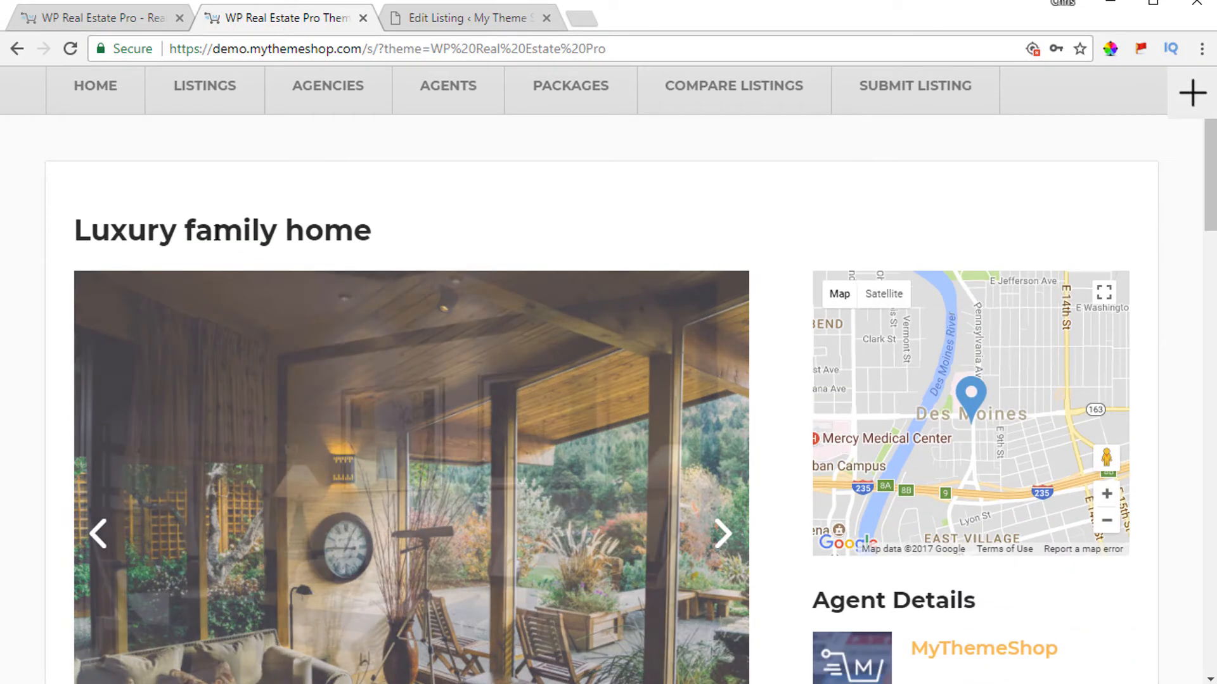
scroll(364, 235, down, 5)
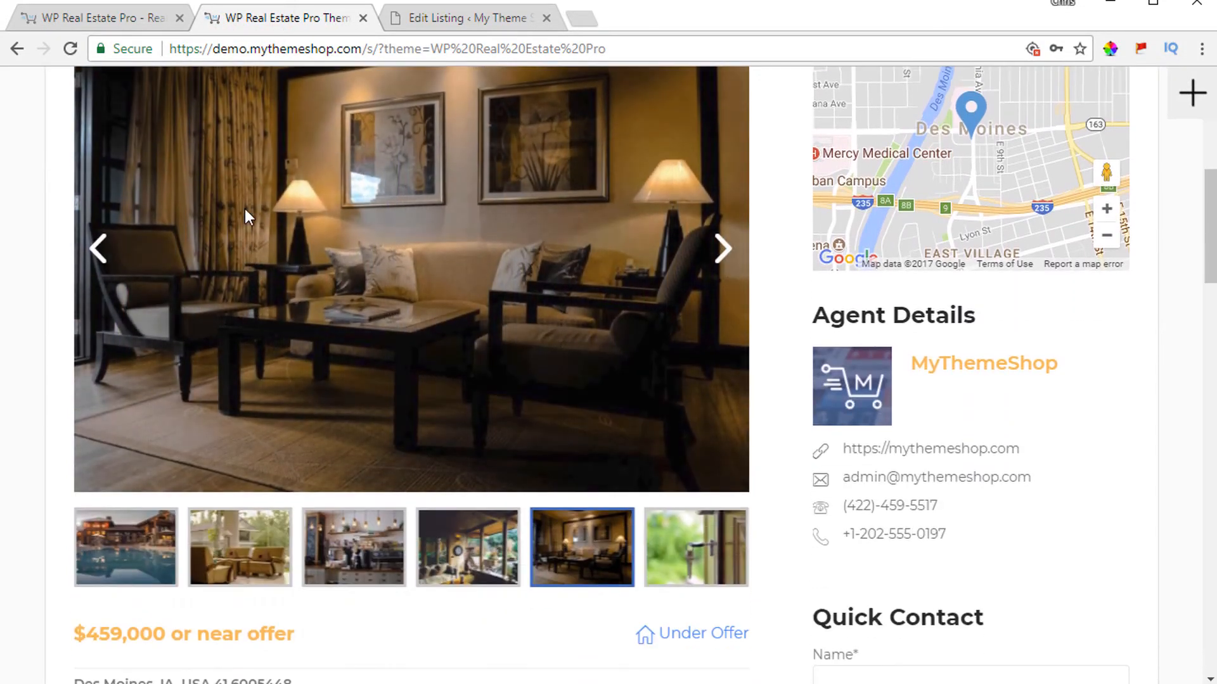
scroll(372, 261, down, 4)
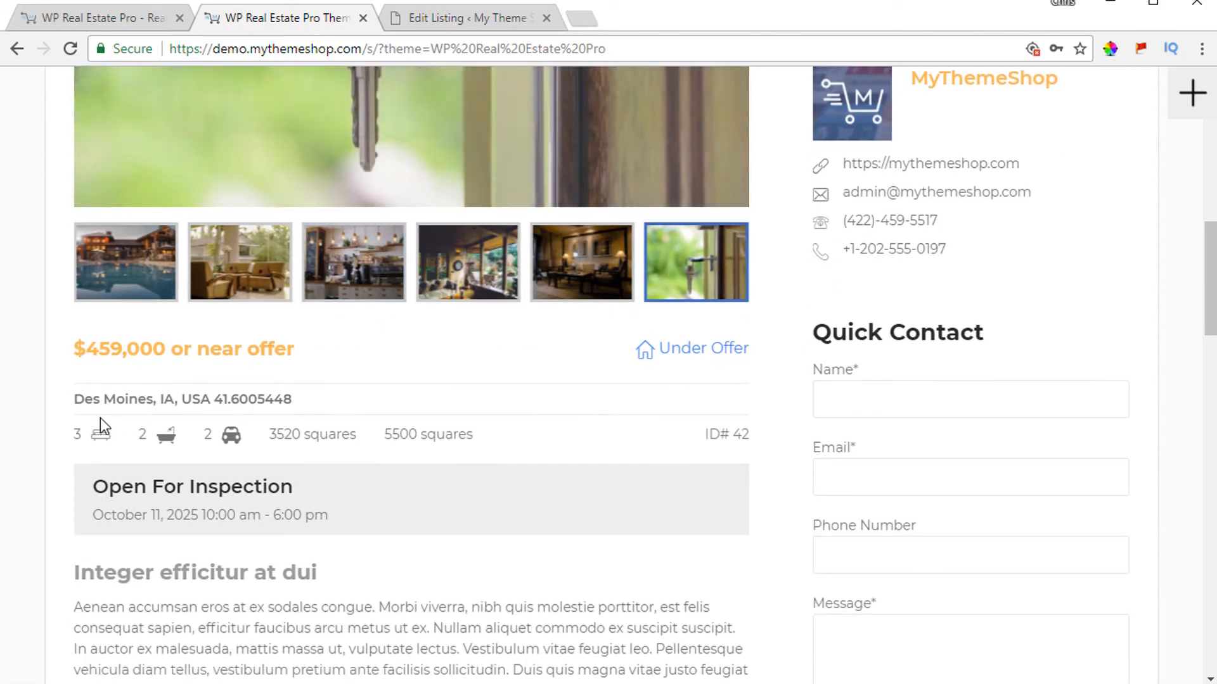
scroll(87, 574, down, 3)
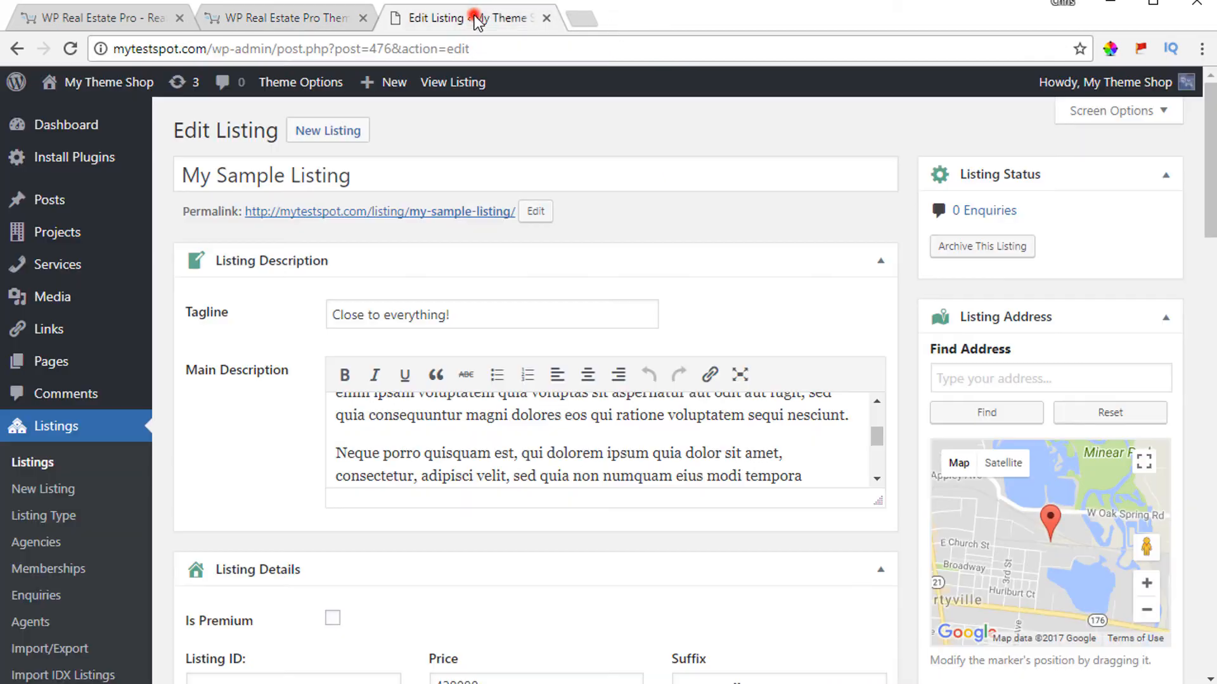
Compare the sample listing's edit form with the demo listing's title, tagline, main description and Neighborhood section
click(474, 18)
click(275, 17)
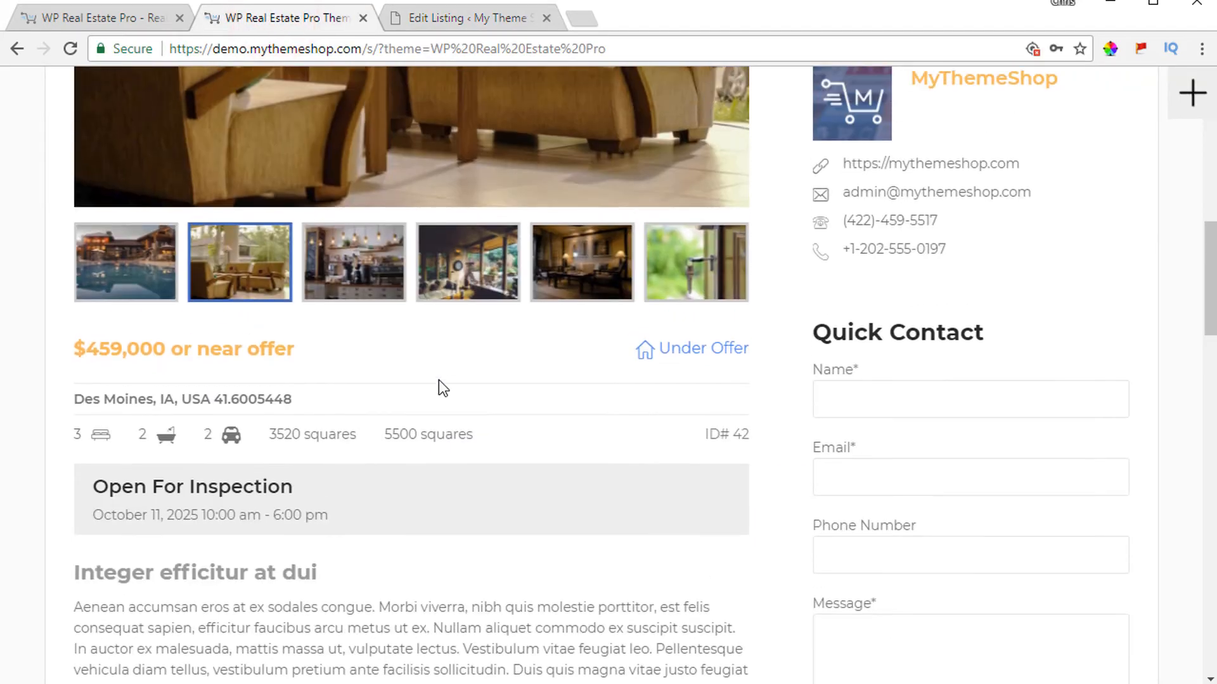
scroll(442, 386, up, 10)
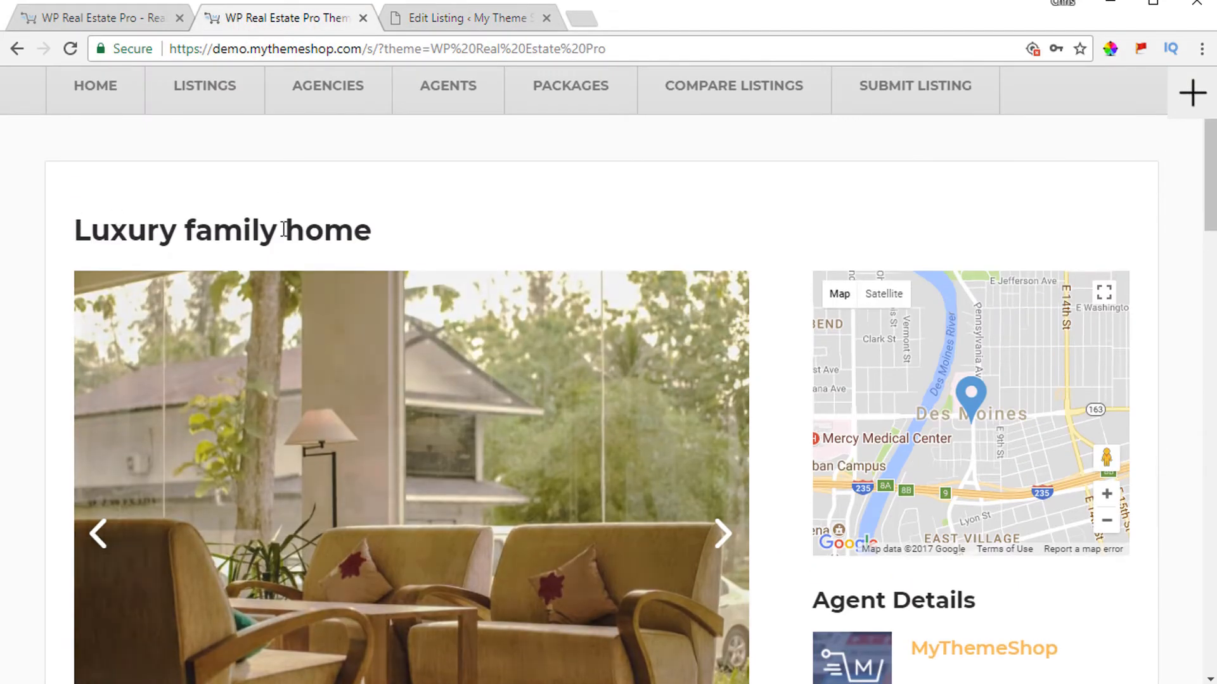
scroll(373, 239, down, 6)
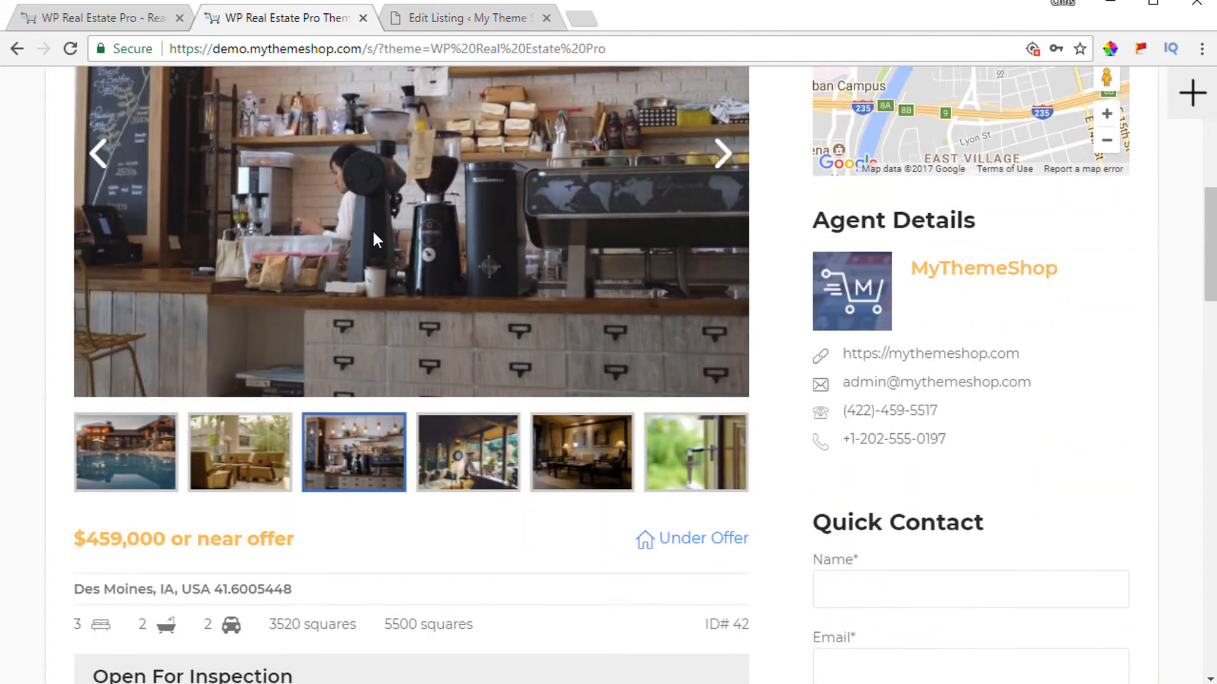
scroll(373, 241, down, 5)
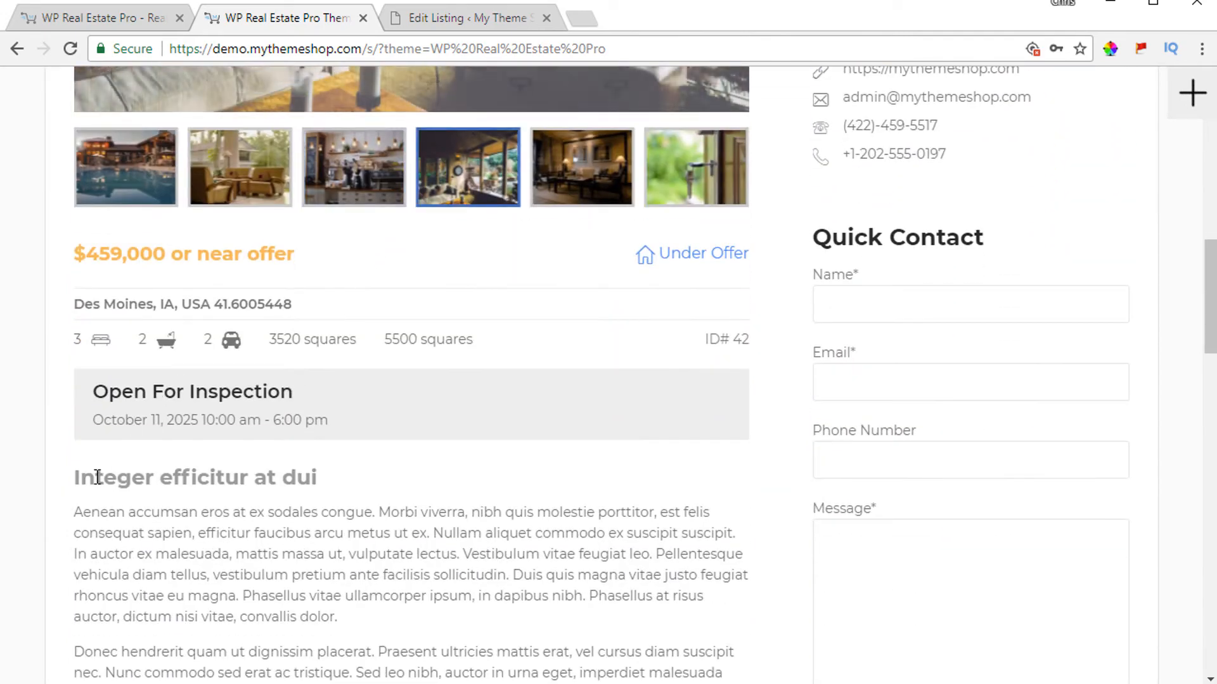
scroll(326, 496, down, 3)
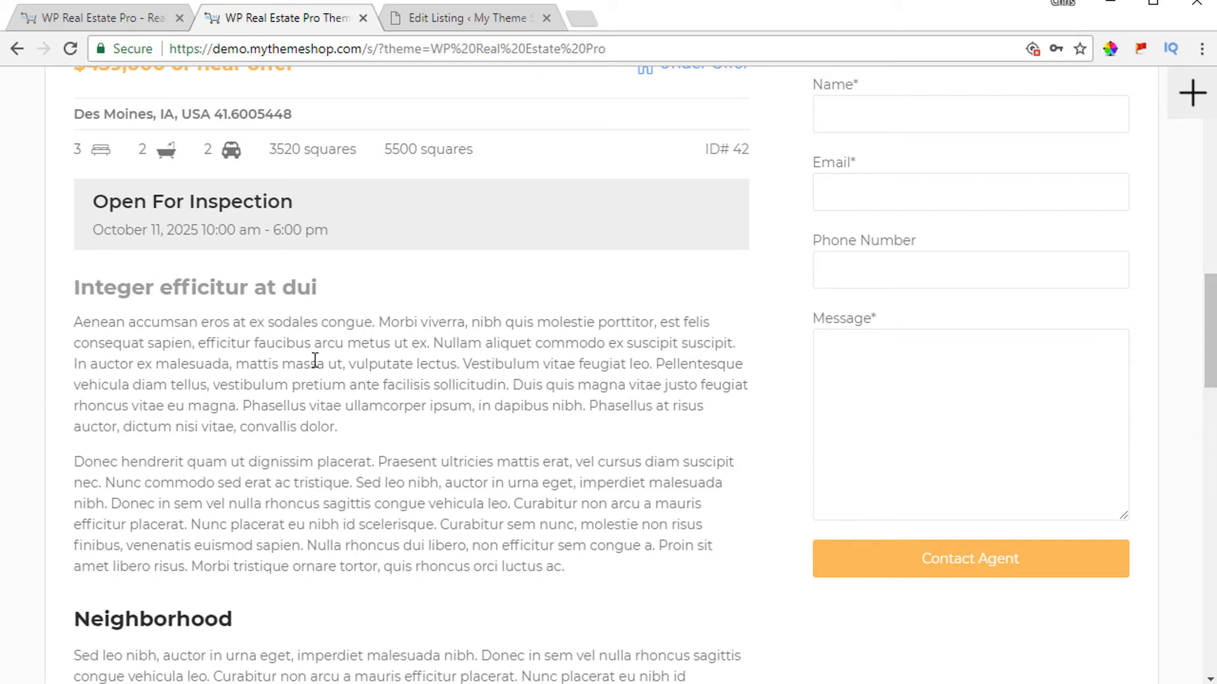
Return to the My Sample Listing edit form and review its Listing Details and Neighborhood fields
click(524, 19)
scroll(482, 362, down, 6)
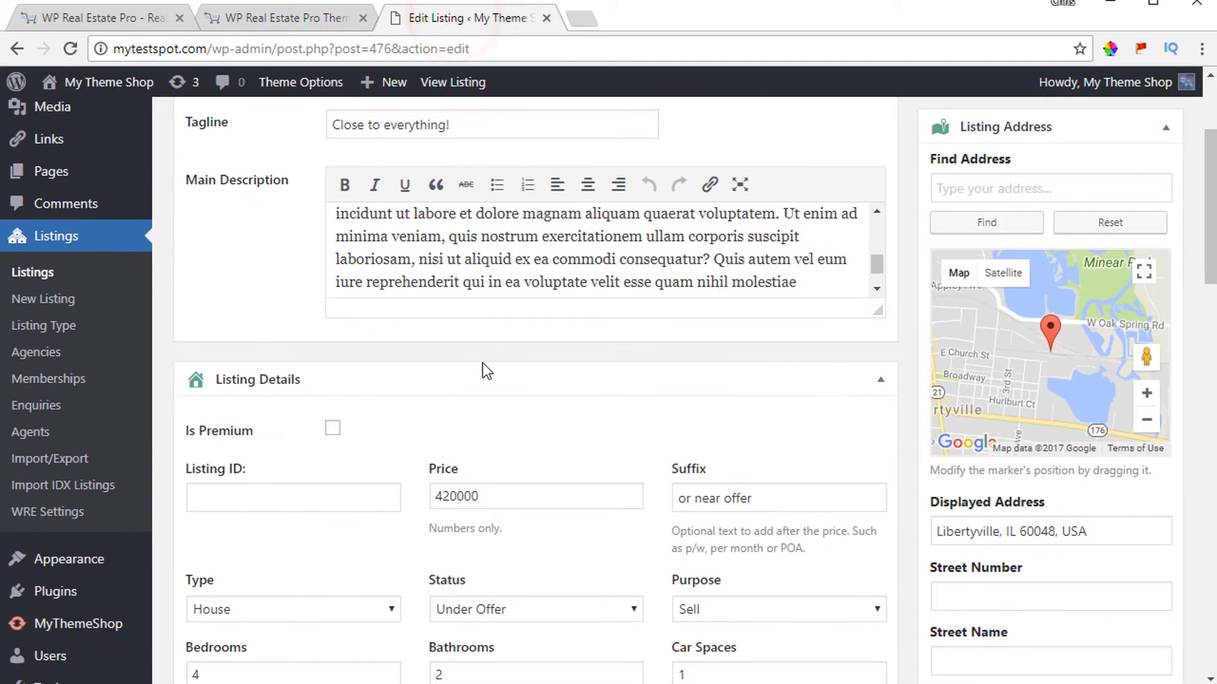
scroll(359, 427, down, 3)
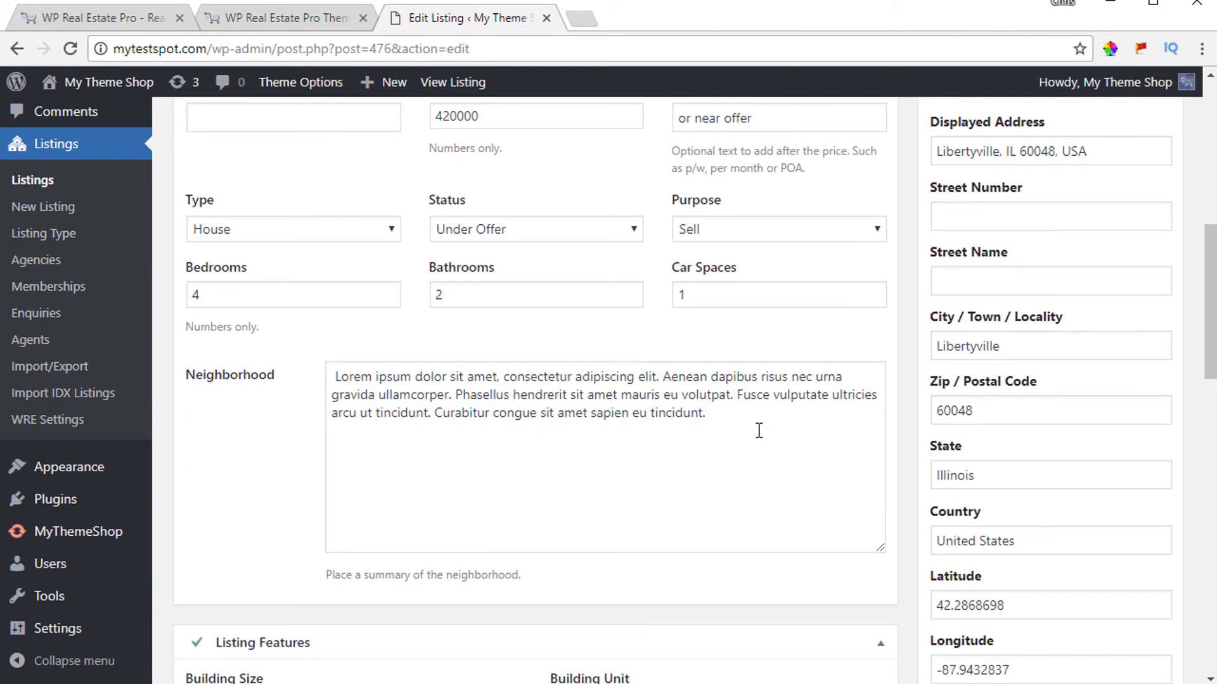
Look over the Listing Features section of My Sample Listing's edit form
scroll(526, 426, down, 5)
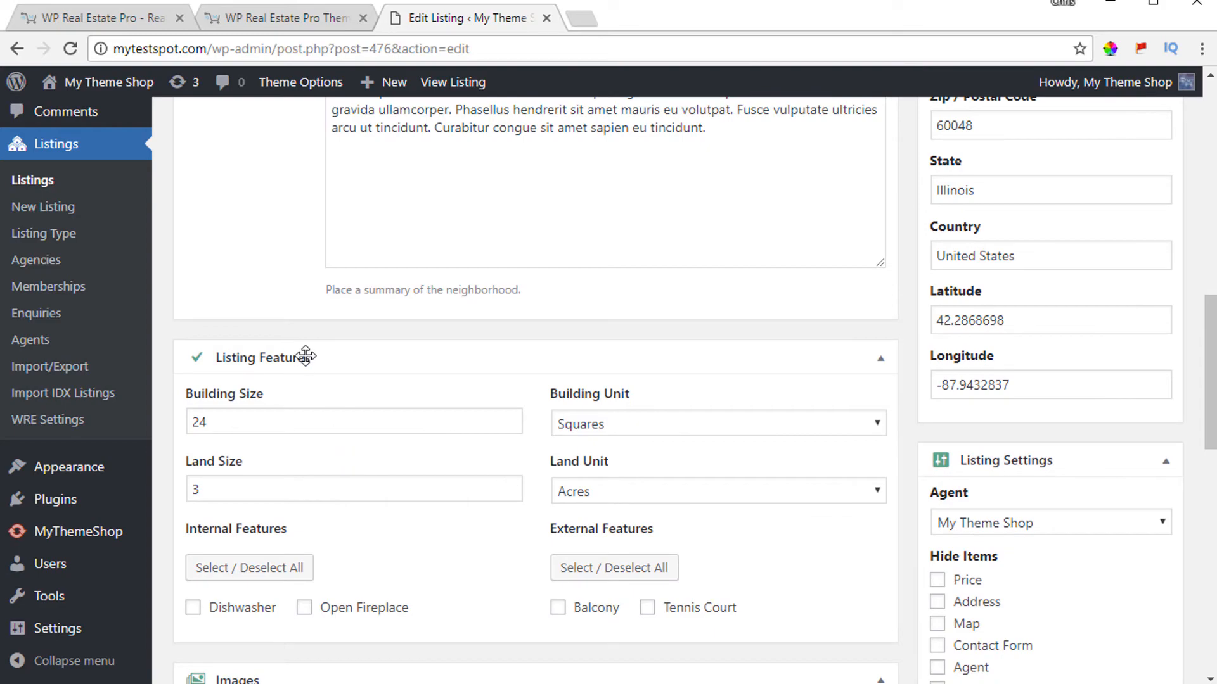
scroll(306, 355, down, 5)
scroll(576, 451, up, 15)
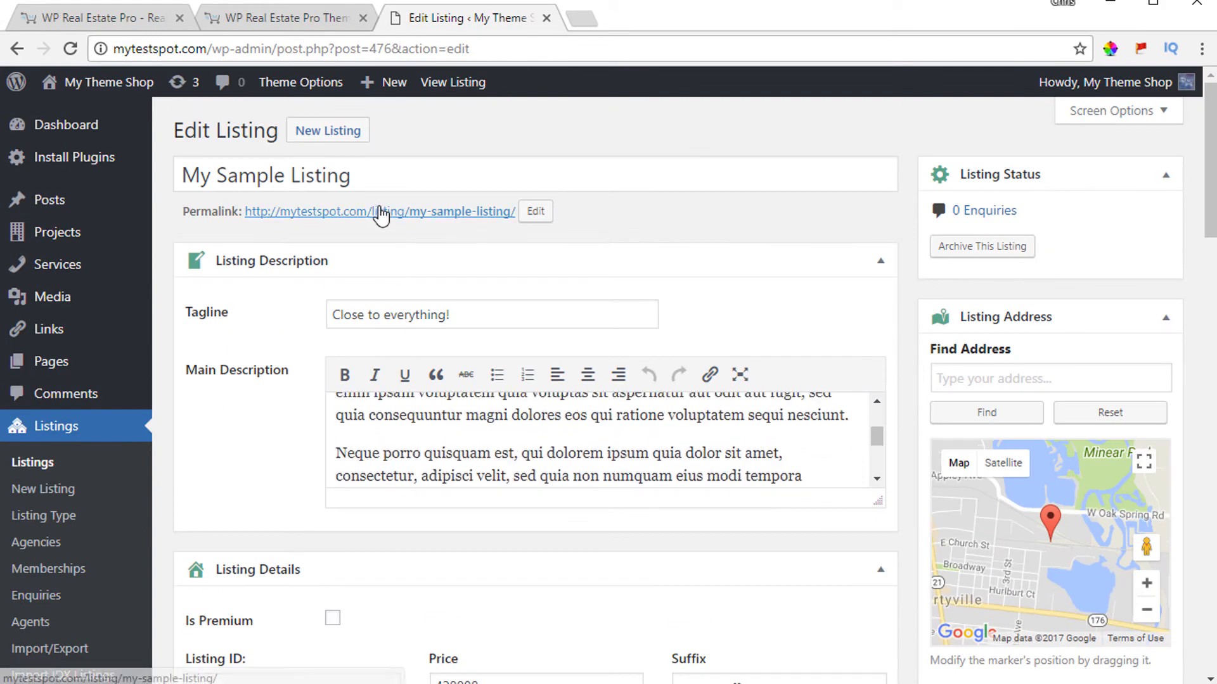
Open the sample listing's public page from its permalink and examine the price, map, description, sharing links and contact form
click(377, 213)
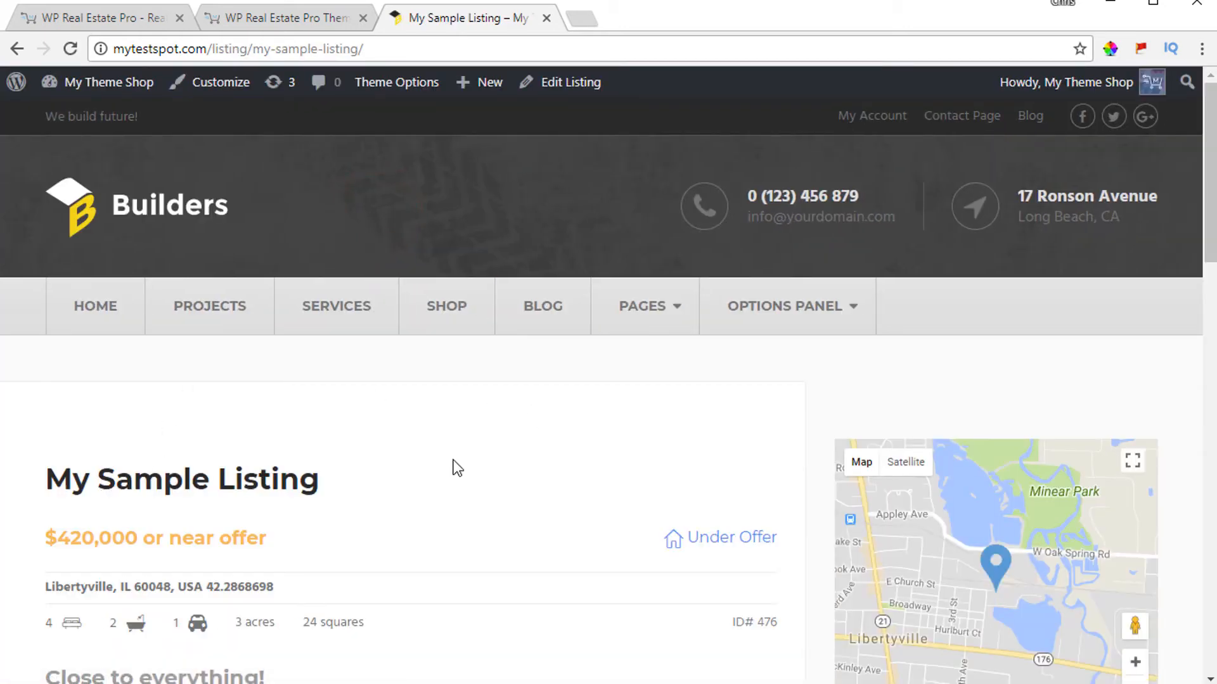
scroll(492, 454, down, 3)
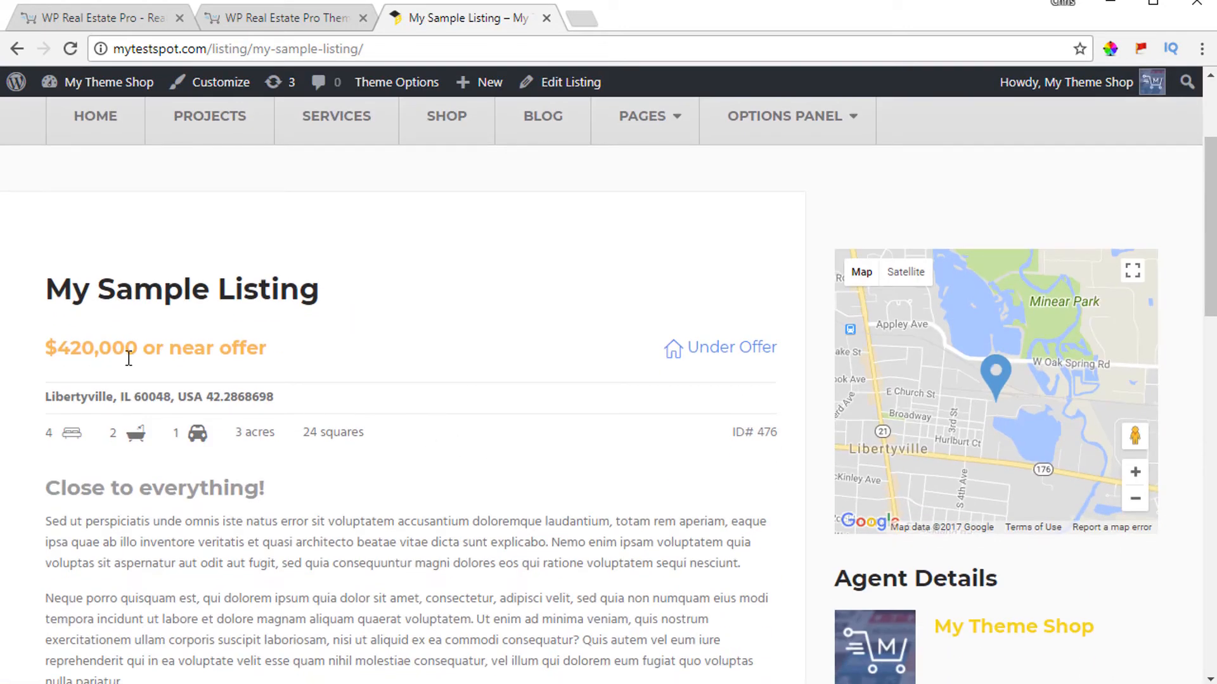
scroll(907, 357, down, 1)
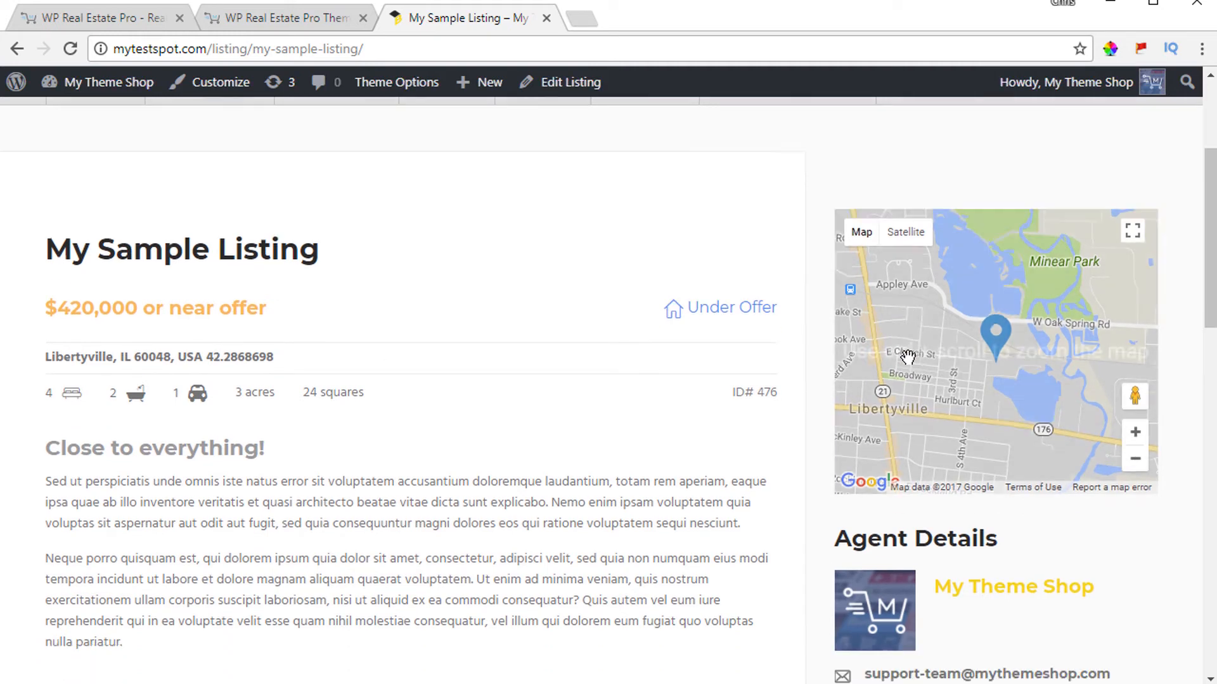
scroll(908, 356, down, 2)
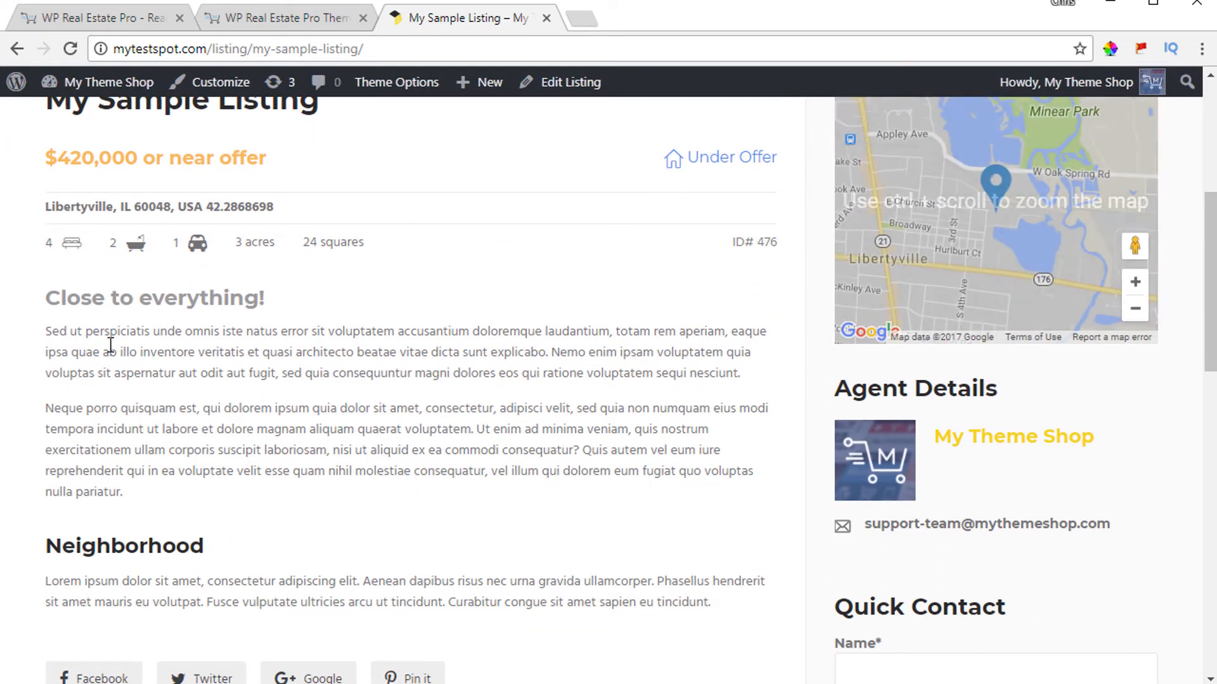
scroll(136, 448, down, 3)
scroll(171, 437, down, 4)
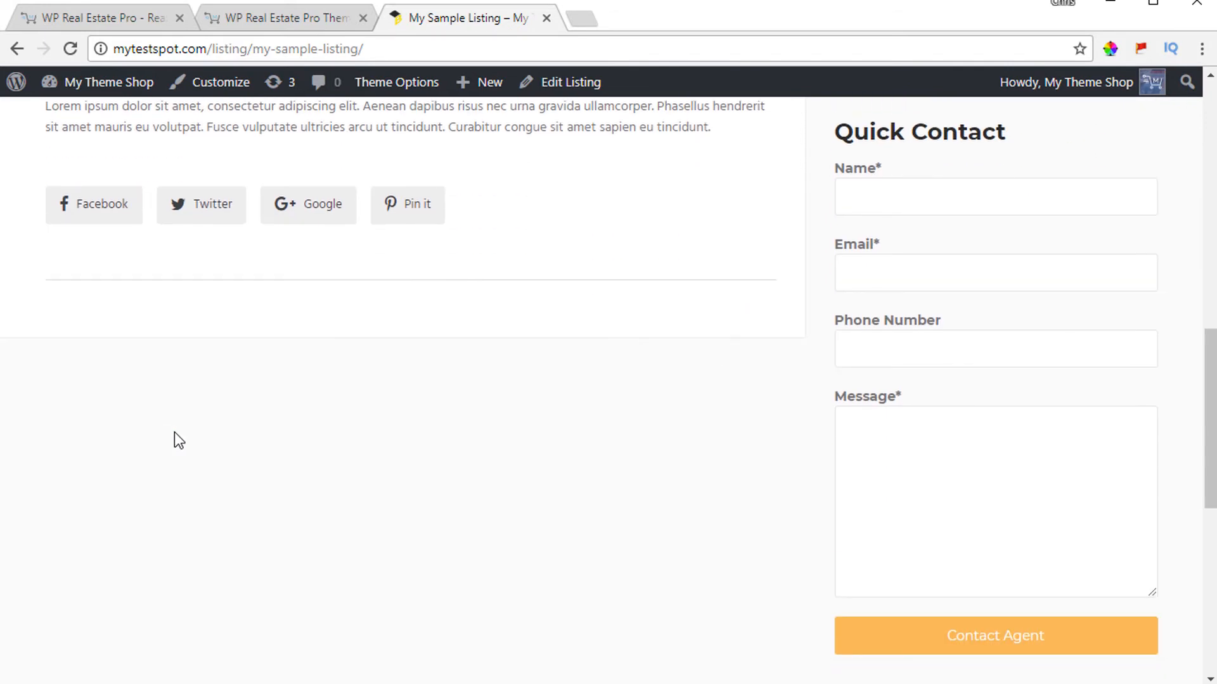
scroll(190, 437, down, 3)
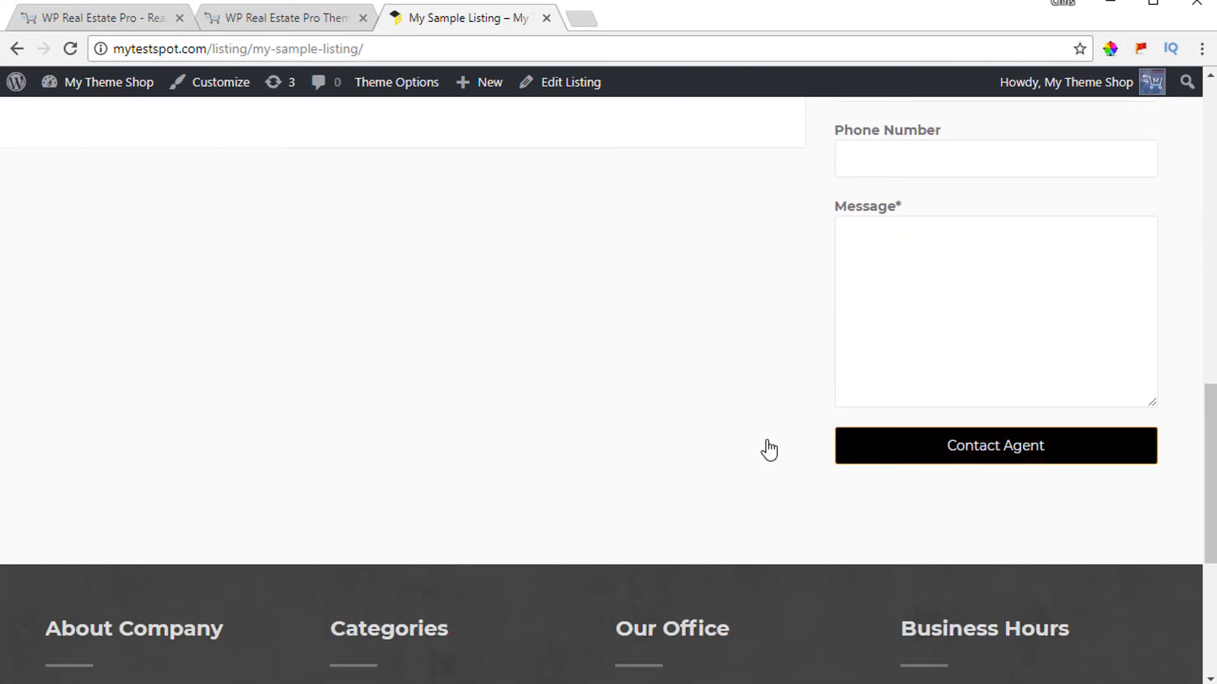
scroll(579, 417, up, 4)
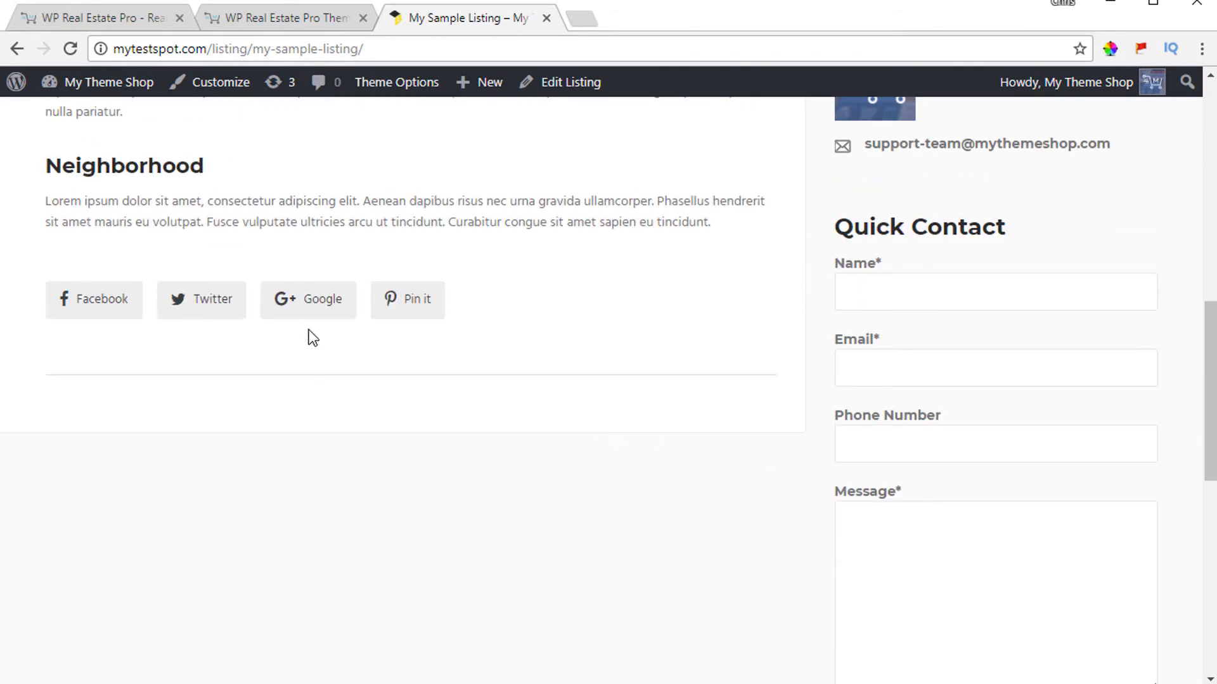
scroll(602, 374, down, 4)
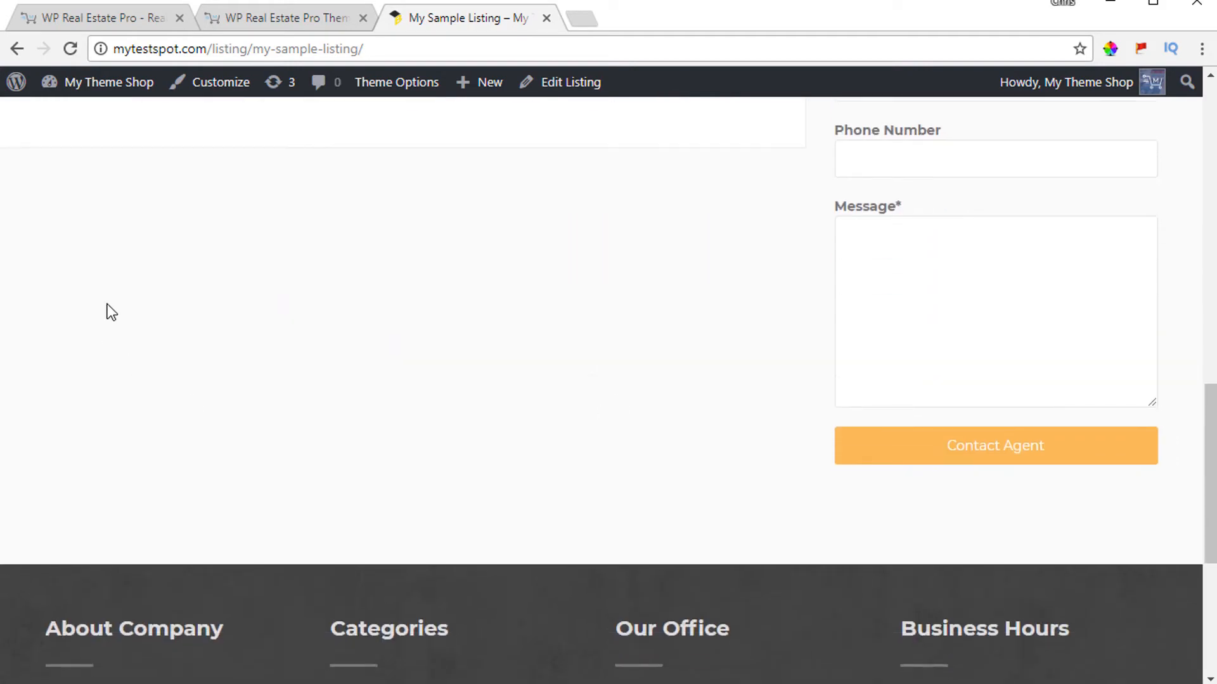
Review the public page's tagline, Neighborhood text, Agent Details and Quick Contact form once more
scroll(771, 356, up, 8)
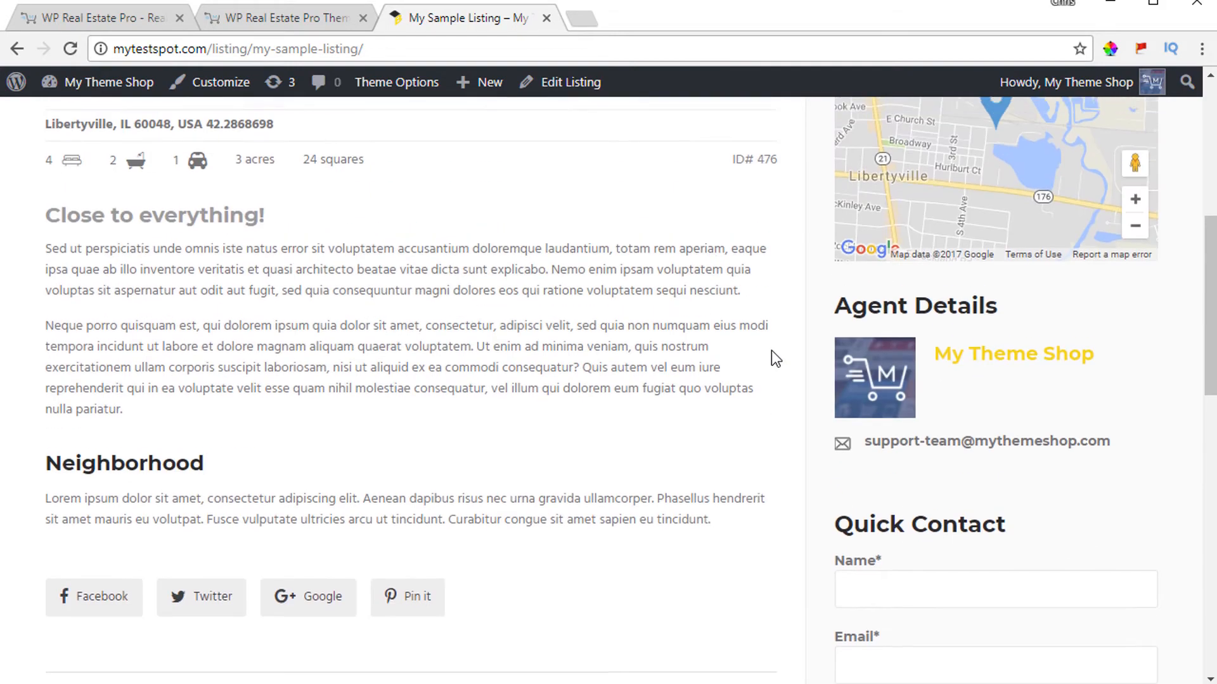
scroll(771, 351, up, 4)
scroll(412, 337, down, 7)
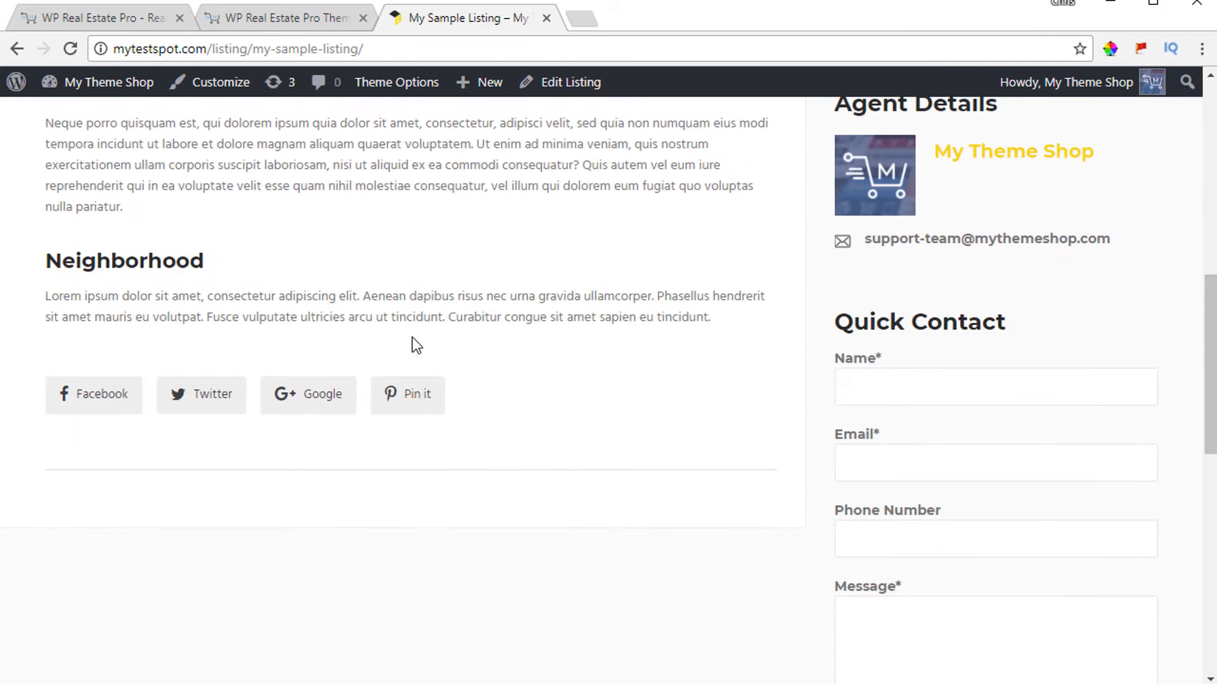
scroll(534, 363, down, 4)
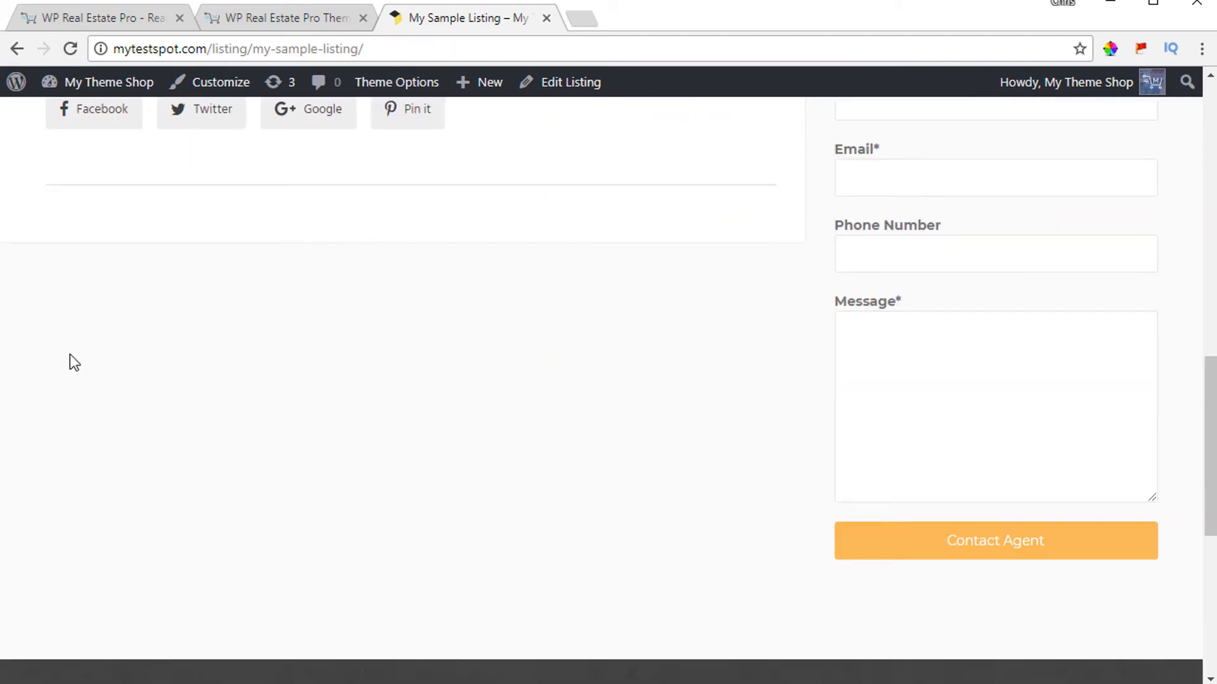
scroll(716, 418, up, 10)
scroll(723, 419, up, 1)
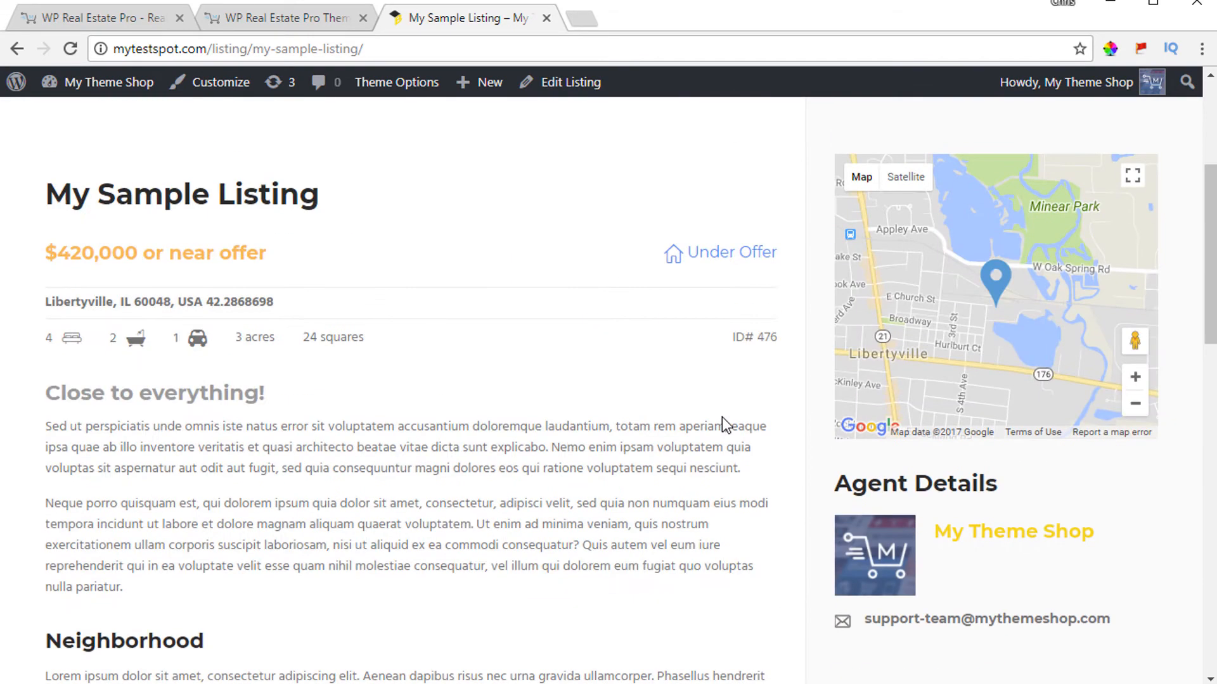
scroll(937, 488, down, 3)
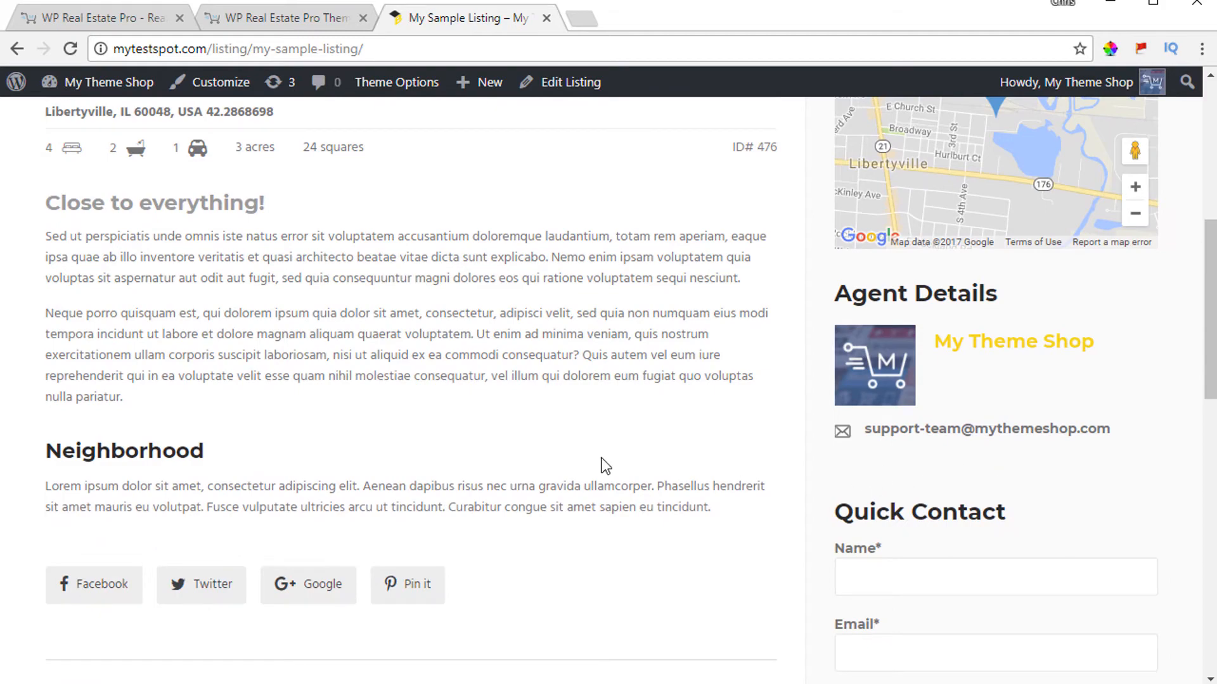
scroll(599, 462, up, 6)
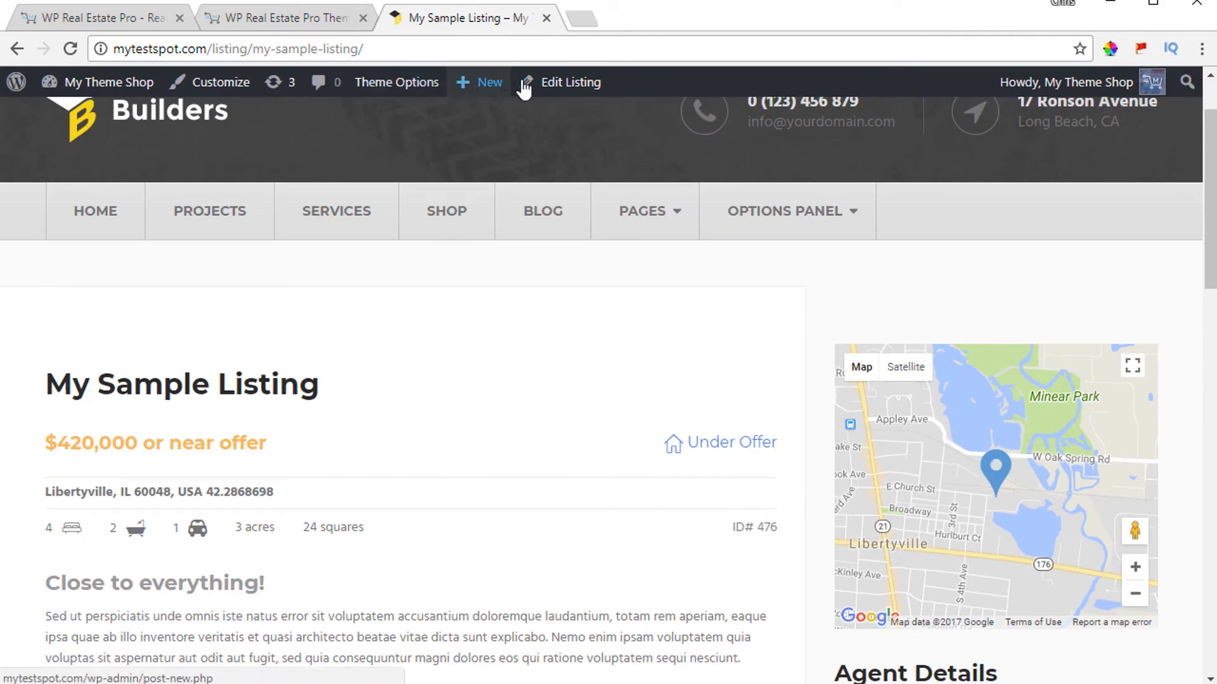
Reopen My Sample Listing for editing and change its tagline to "Beautiful home"
click(604, 89)
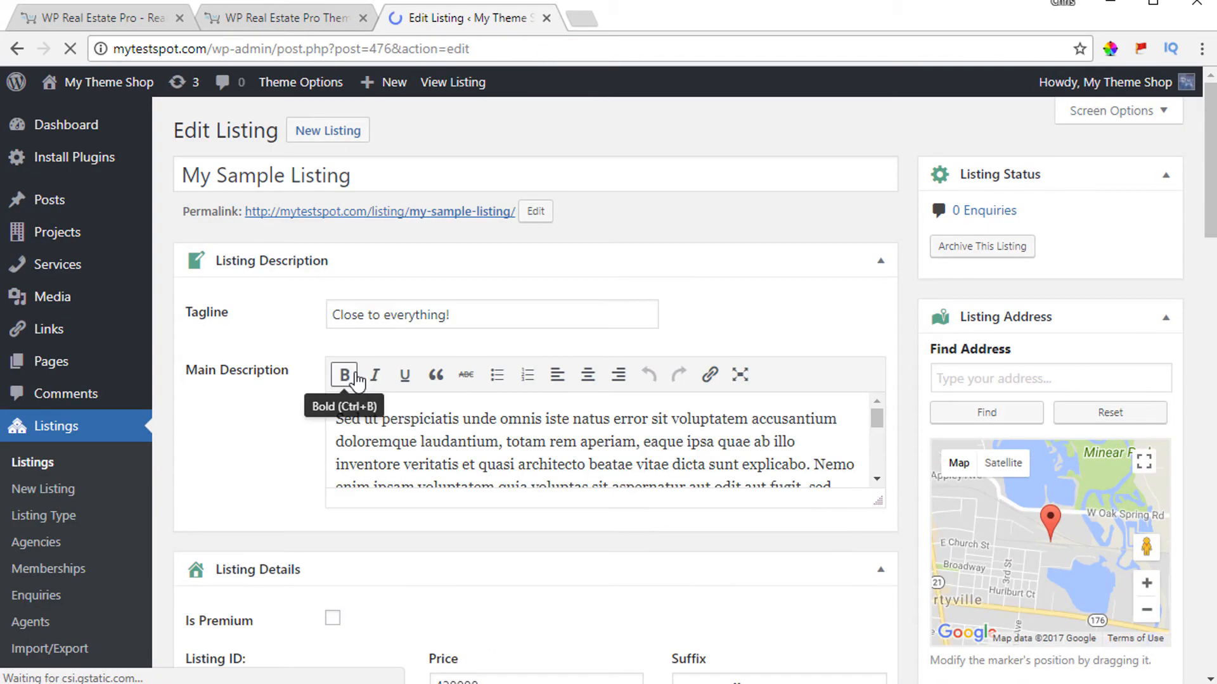
scroll(503, 221, down, 1)
triple_click(503, 221)
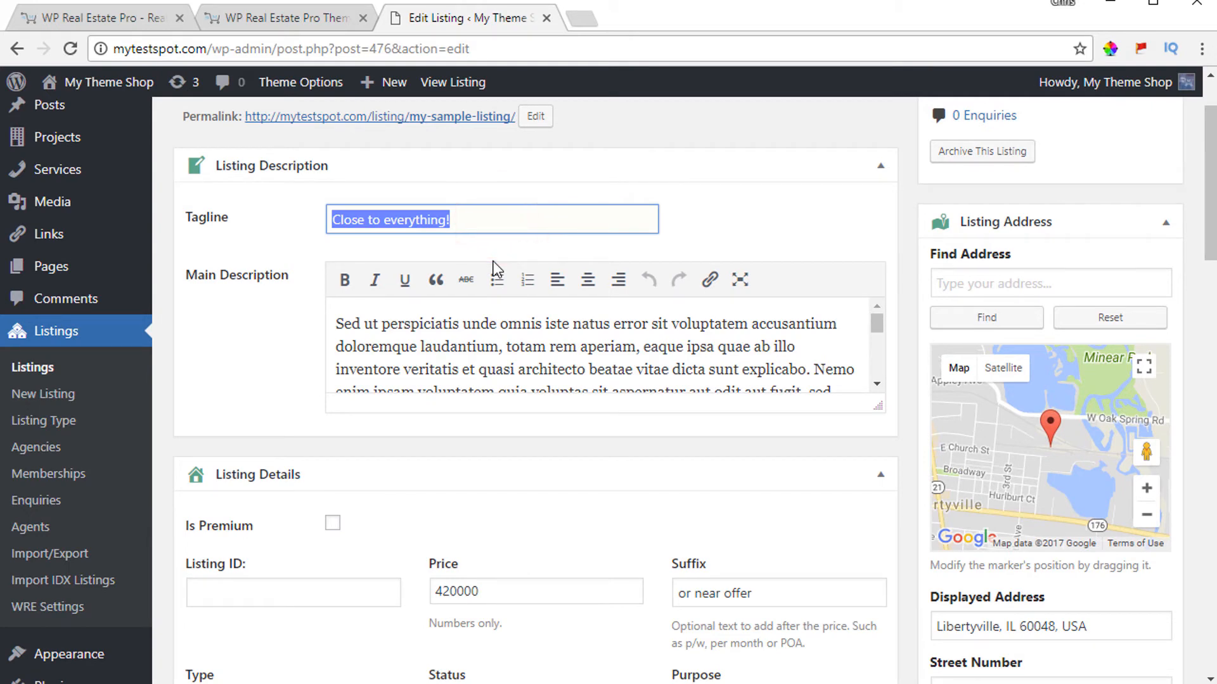
text(bea)
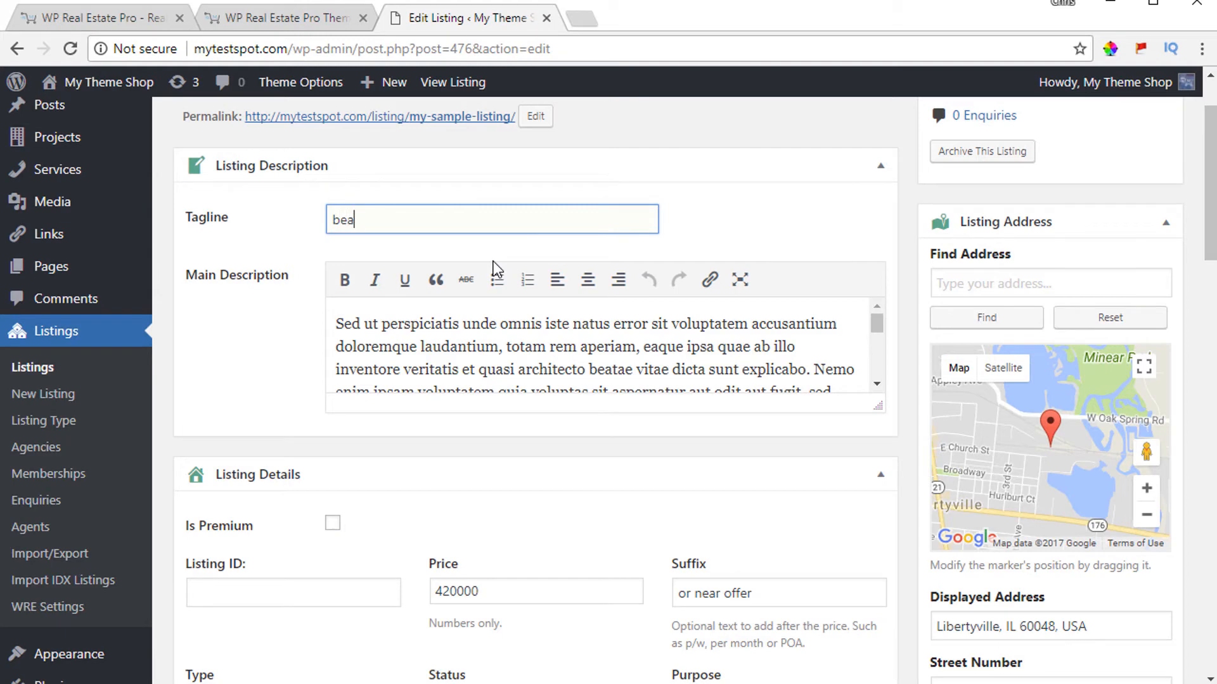
key(BackSpace)
key(BackSpace)
key(BackSpace)
text(Beautiful home)
Review the main description, price suffix and bedroom fields, and inspect the options for Type, Status and Purpose
scroll(542, 333, down, 5)
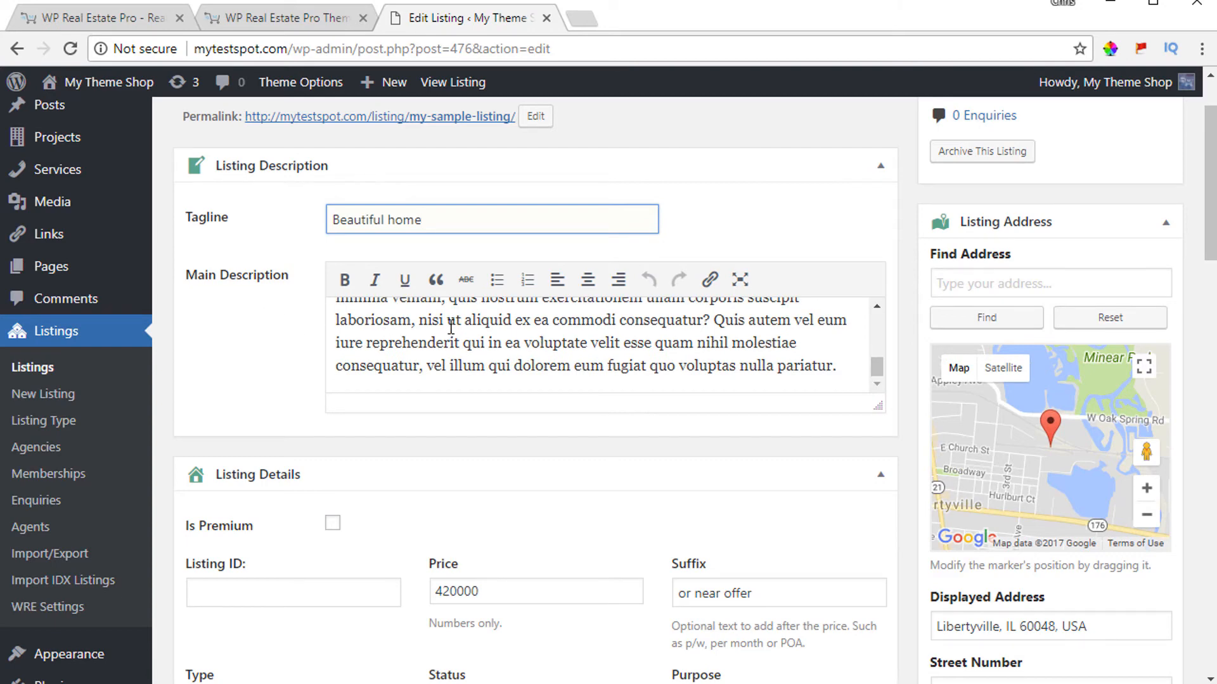
scroll(609, 366, up, 3)
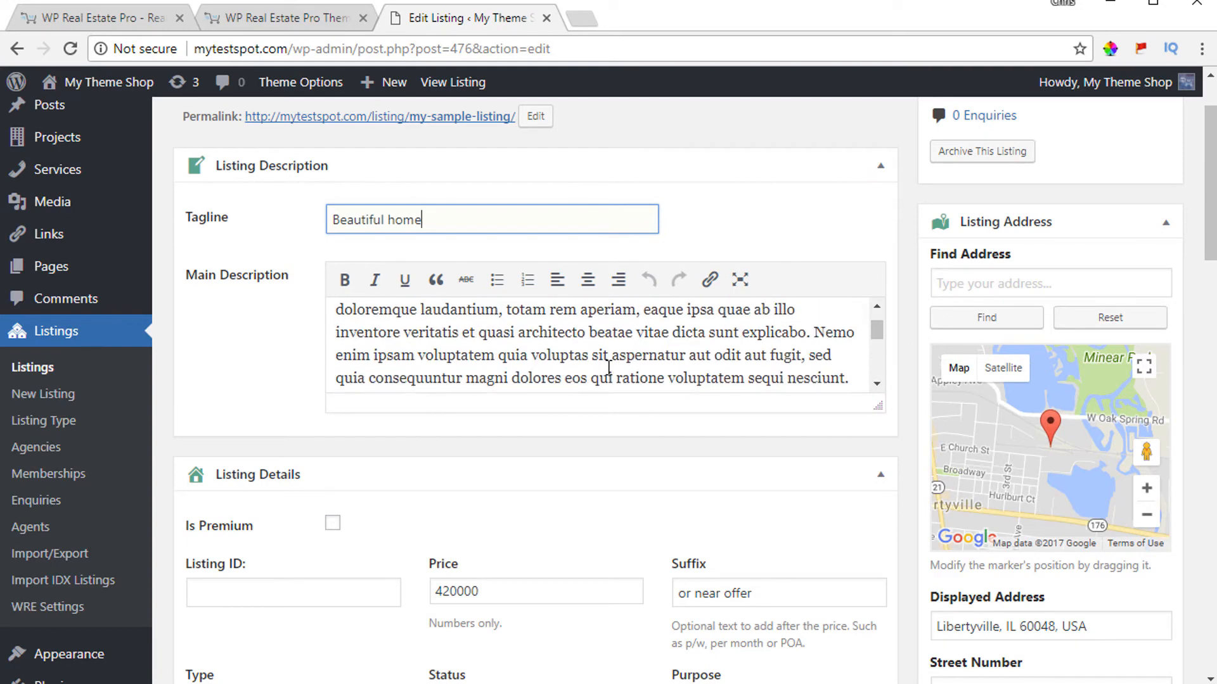
scroll(535, 345, down, 6)
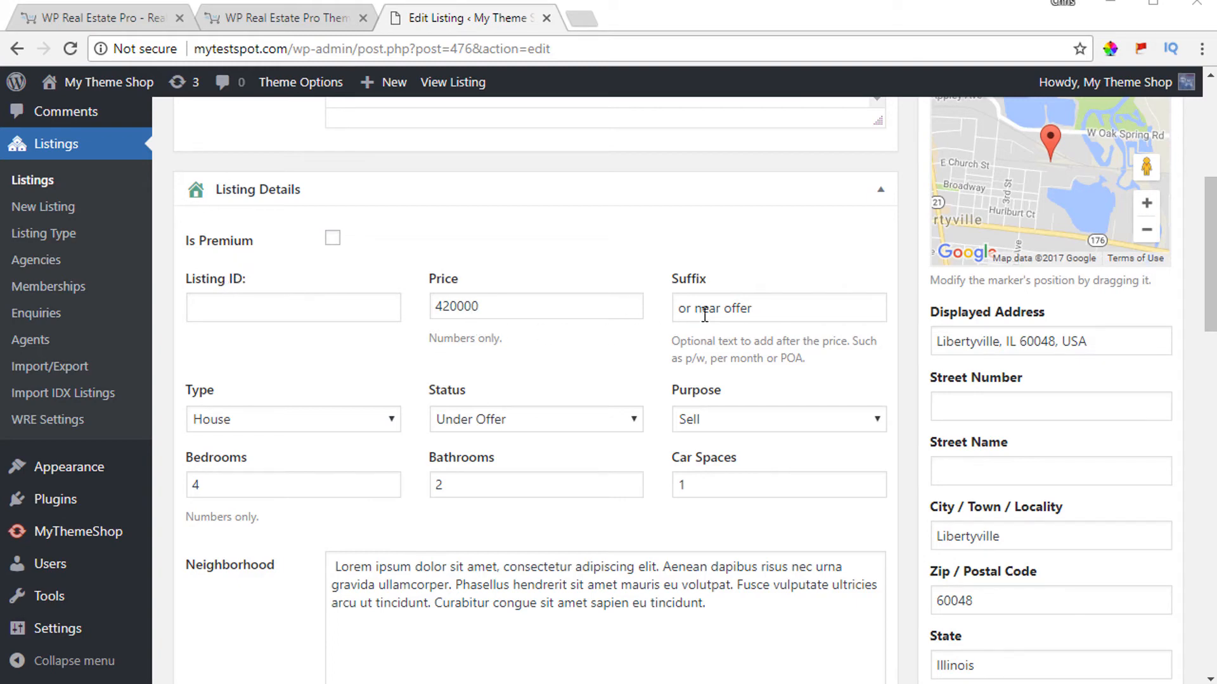
click(773, 311)
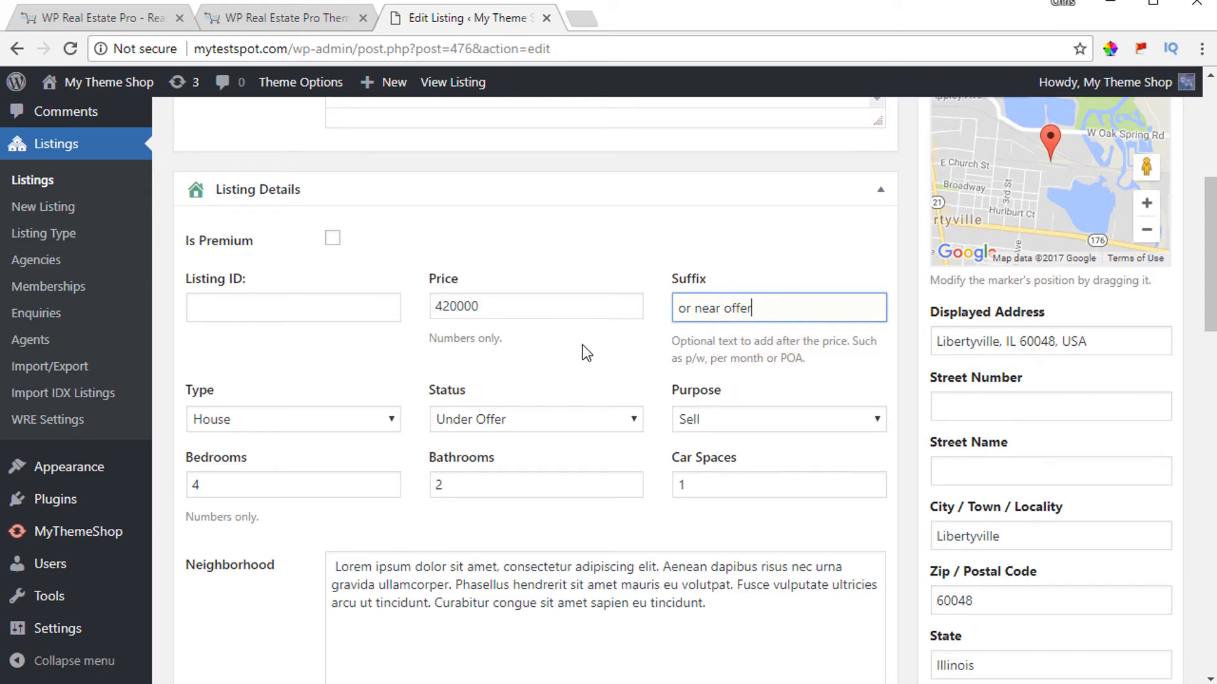
click(245, 423)
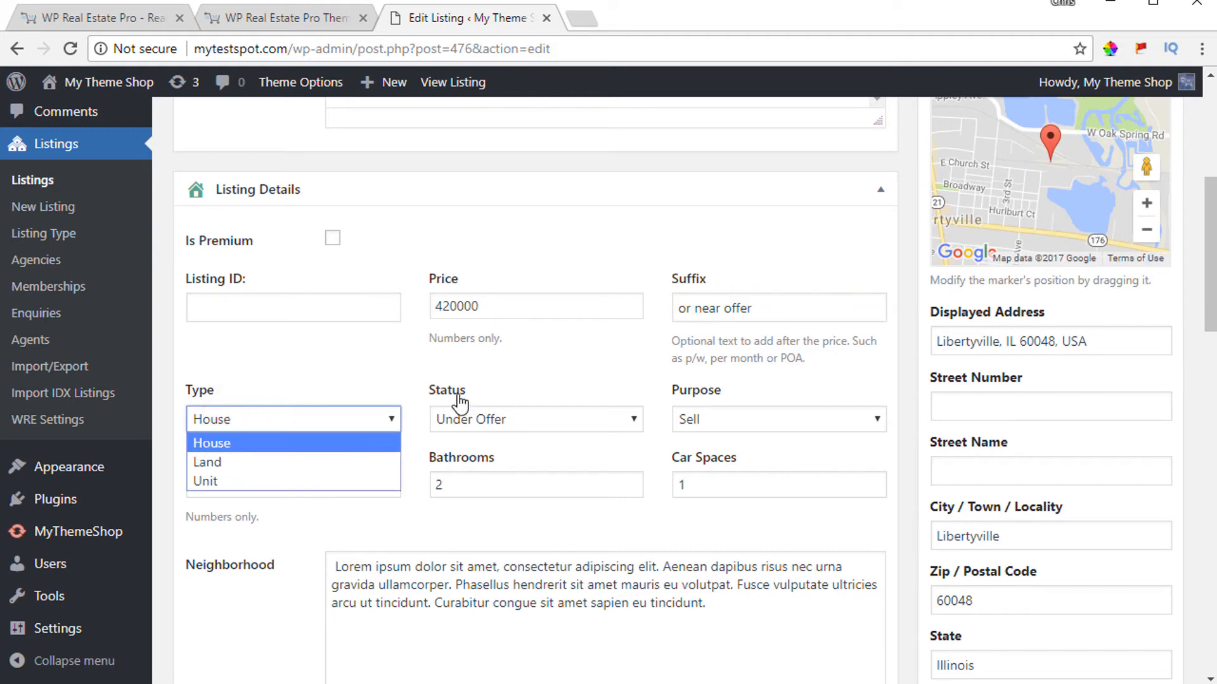
click(516, 419)
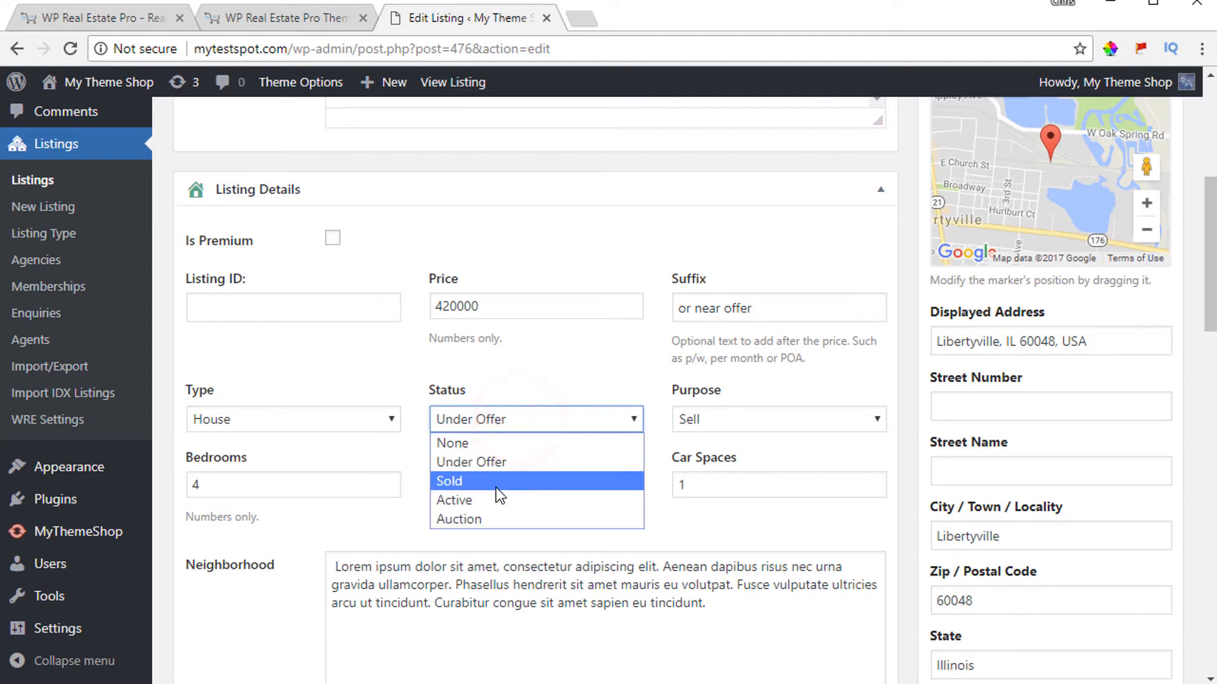
click(337, 404)
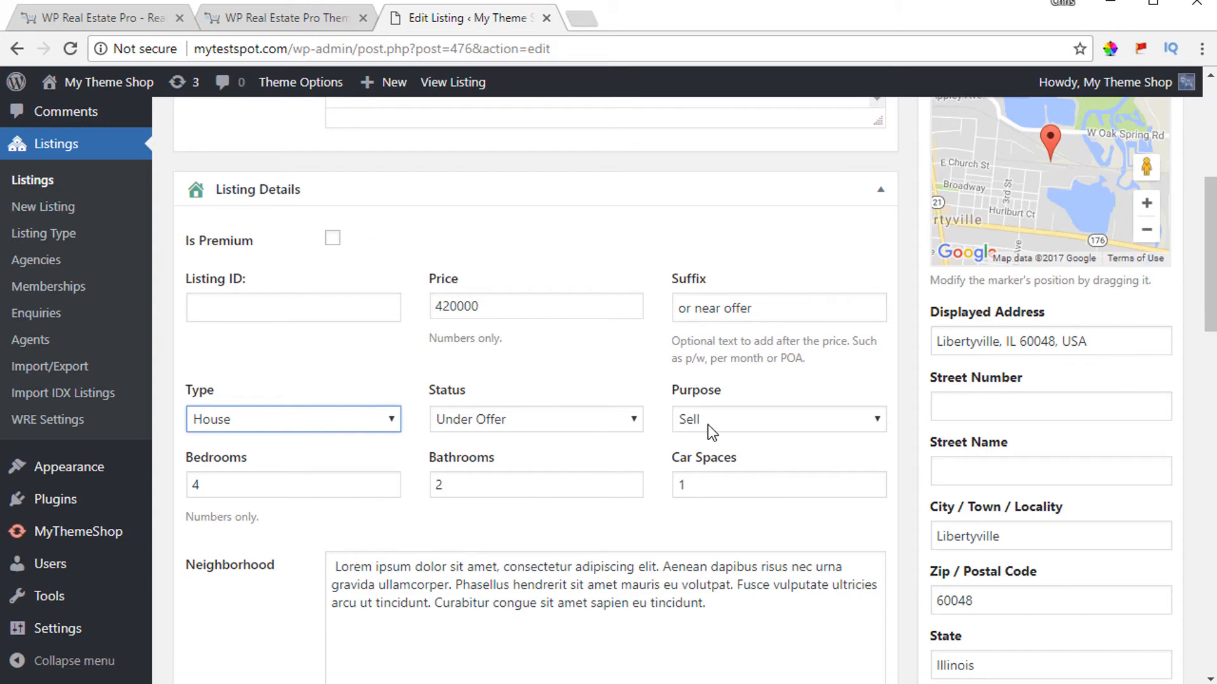
click(725, 418)
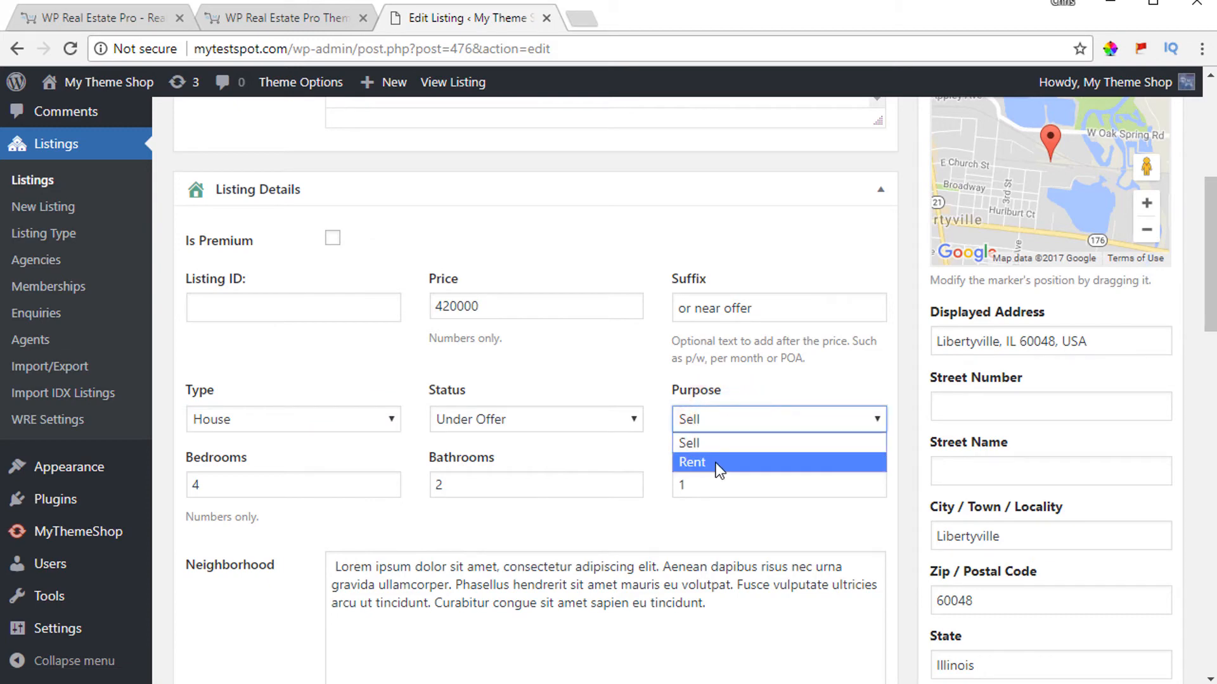
click(315, 460)
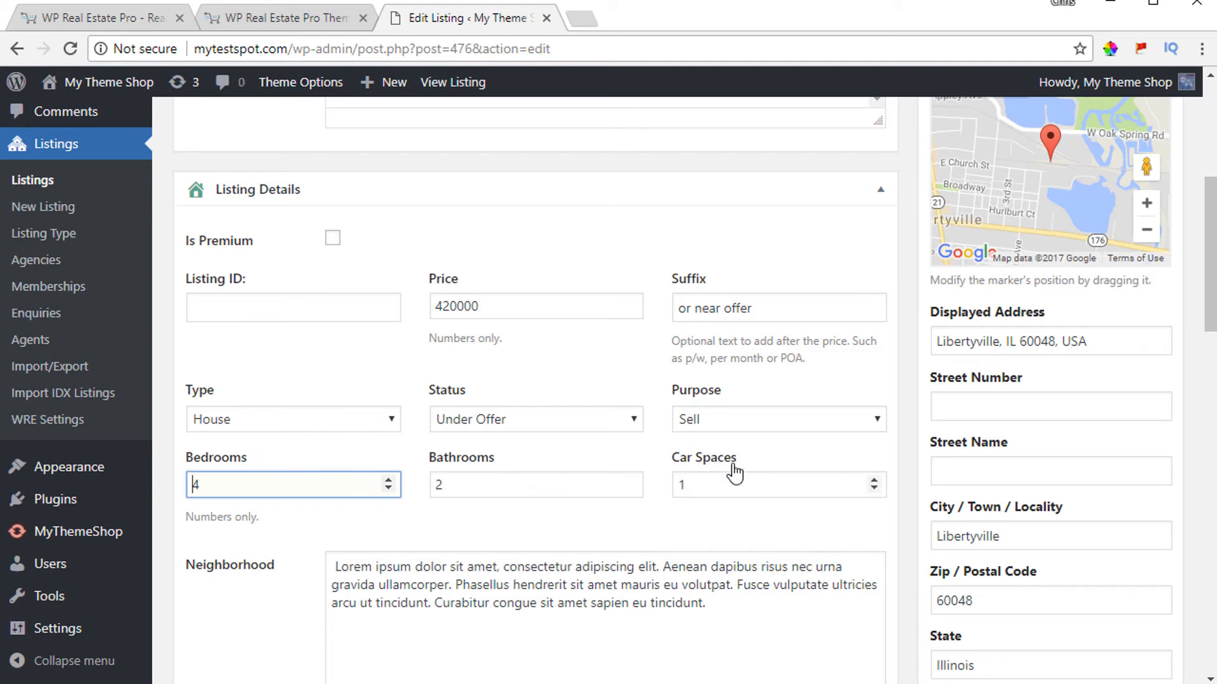
Set the listing's building size to 2400 with Sq Ft as the building unit
scroll(734, 460, down, 3)
scroll(450, 404, down, 3)
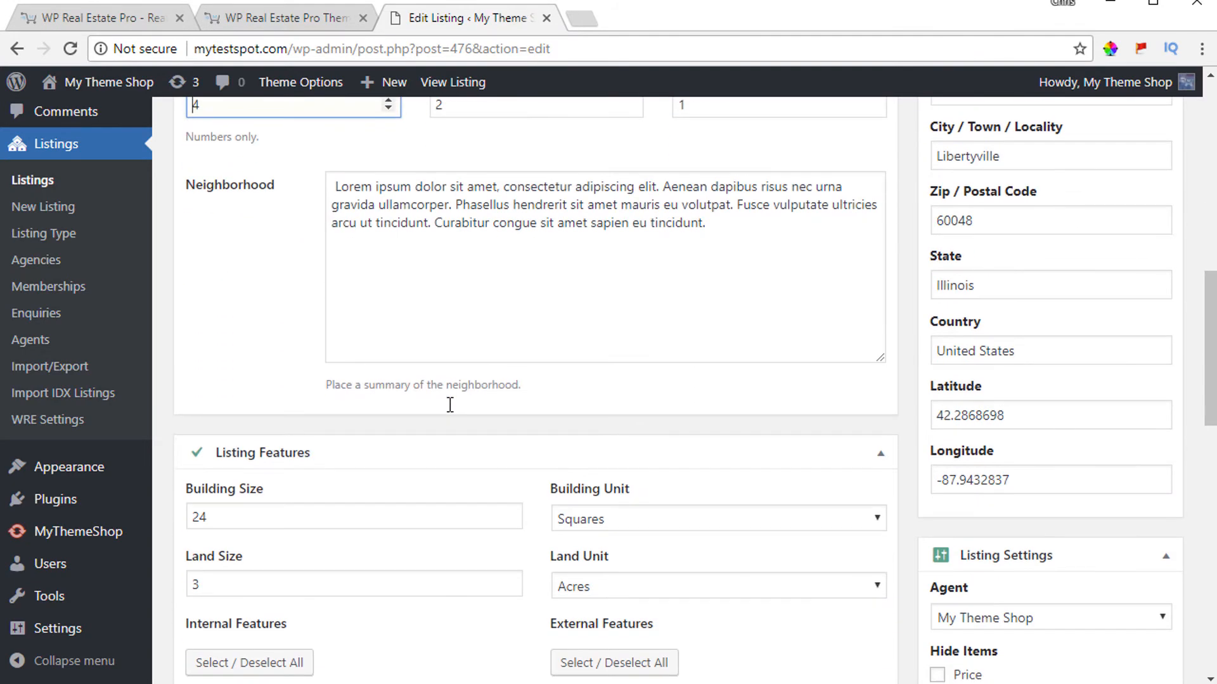
scroll(449, 404, down, 1)
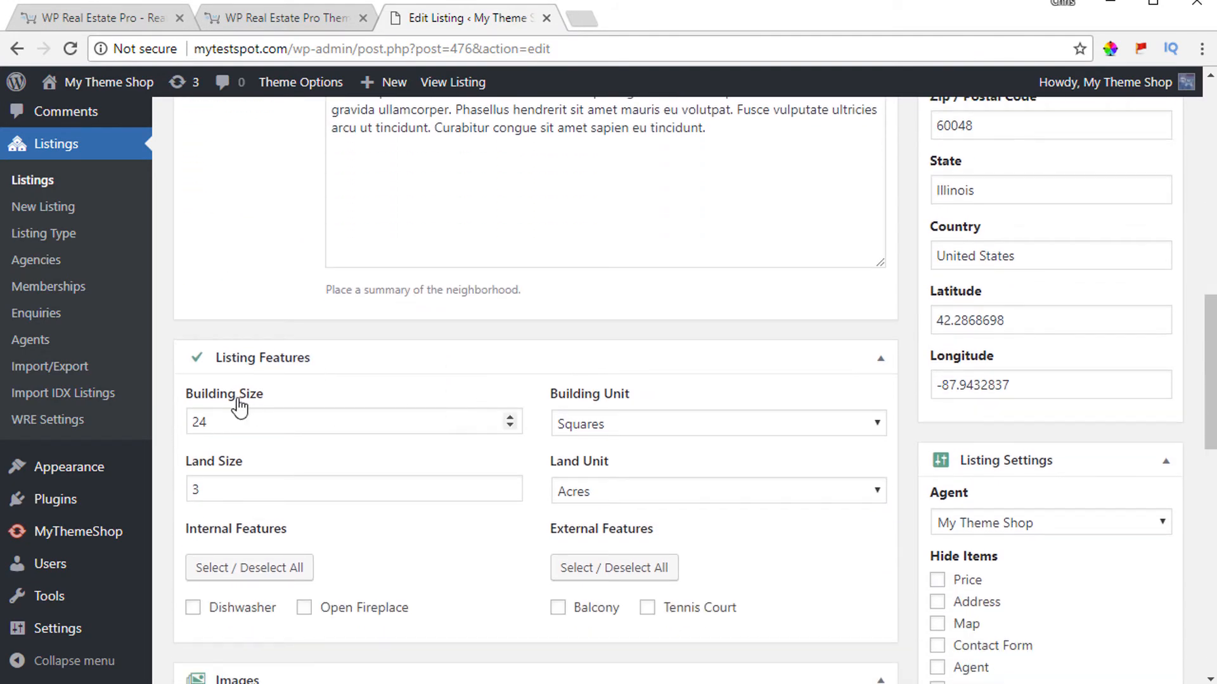
click(249, 423)
text(00)
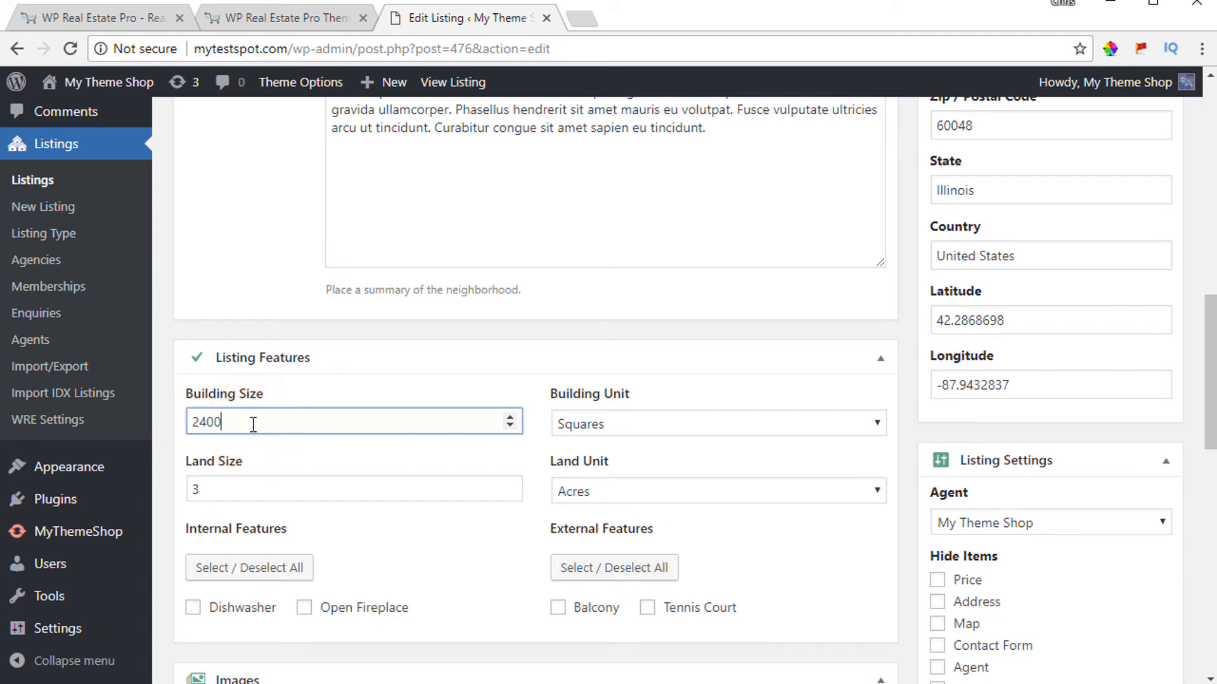
click(671, 416)
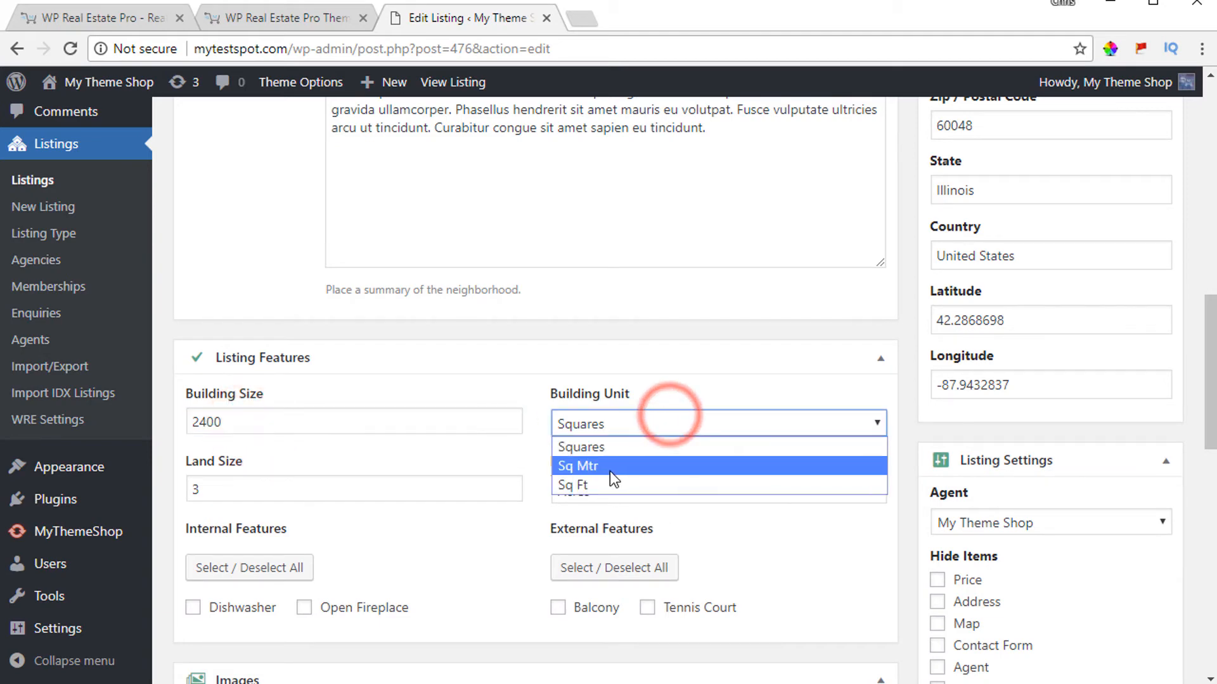
click(585, 486)
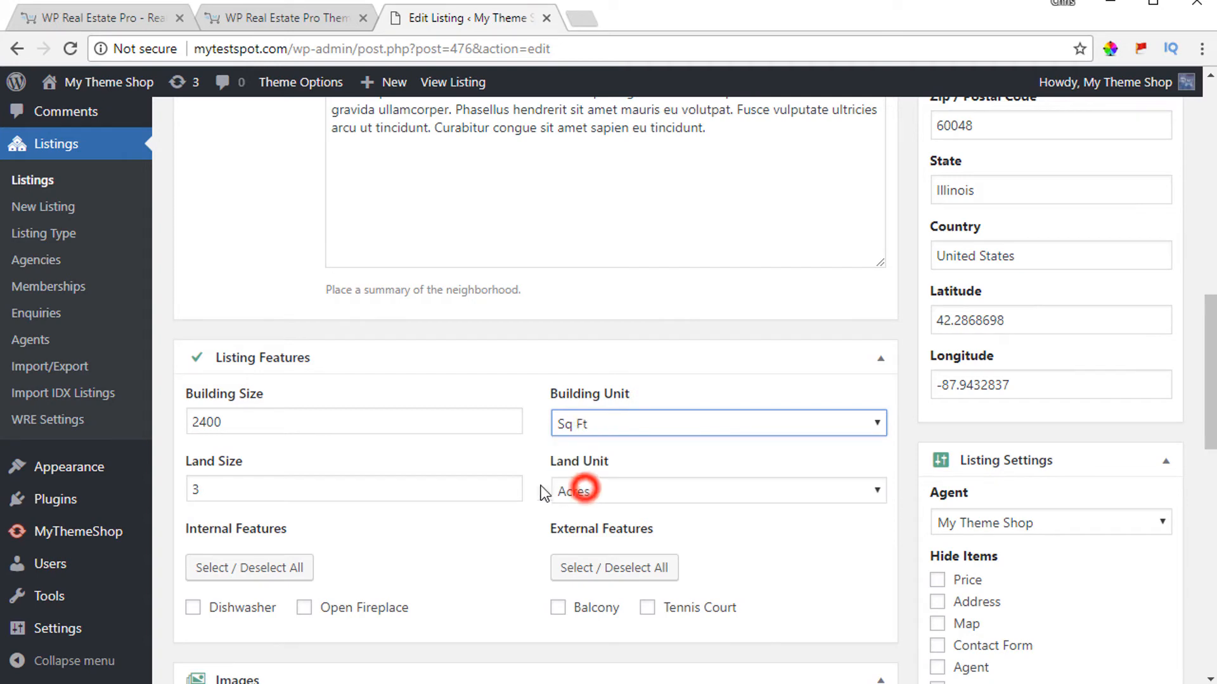
Check the Land Size field and look over the internal features, external features and image gallery settings
click(240, 496)
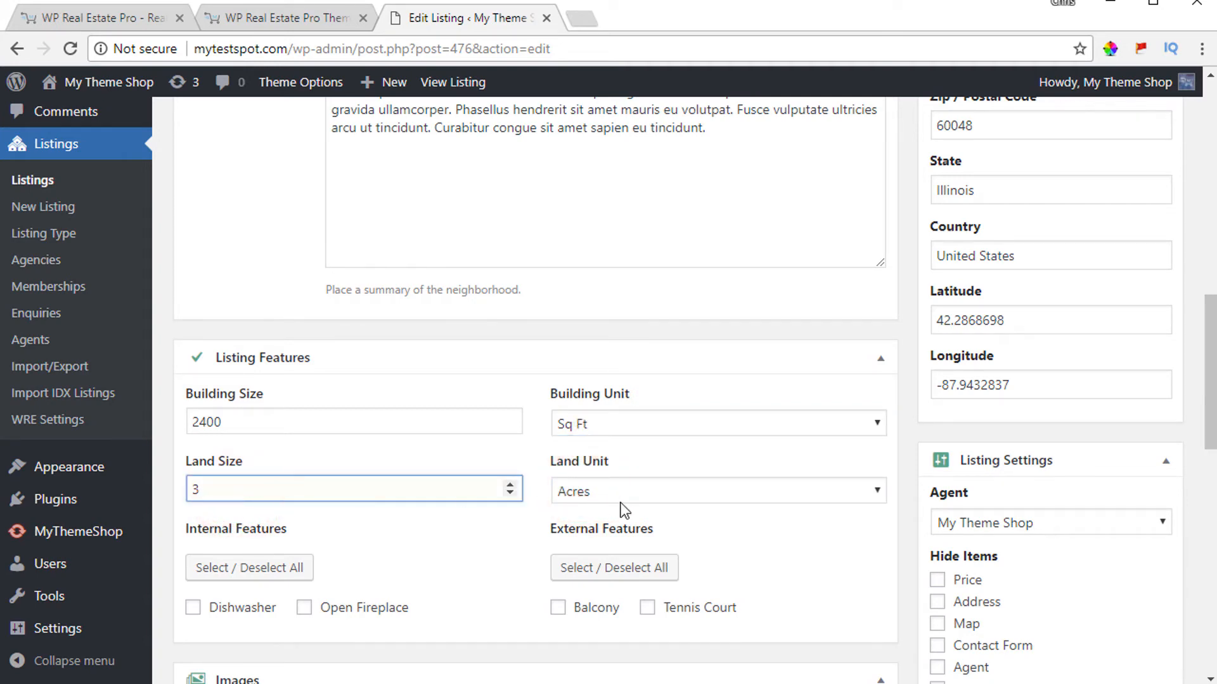
click(422, 559)
scroll(424, 559, down, 3)
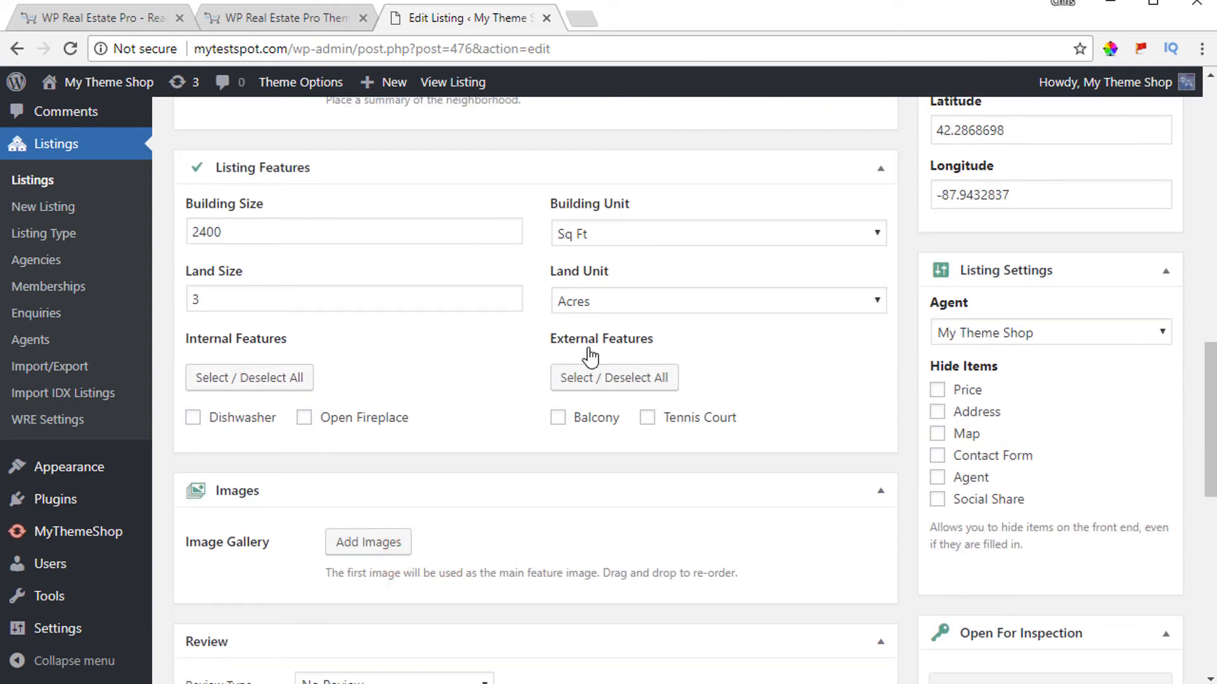
Enable the Dishwasher internal feature and the Balcony external feature for the listing
click(192, 418)
click(558, 418)
Add pexels-photo-189333-1.jpe and pexels-photo-196055-2.jpe from the media library to the listing's image gallery and place pexels-photo-196055-2.jpe first
click(366, 545)
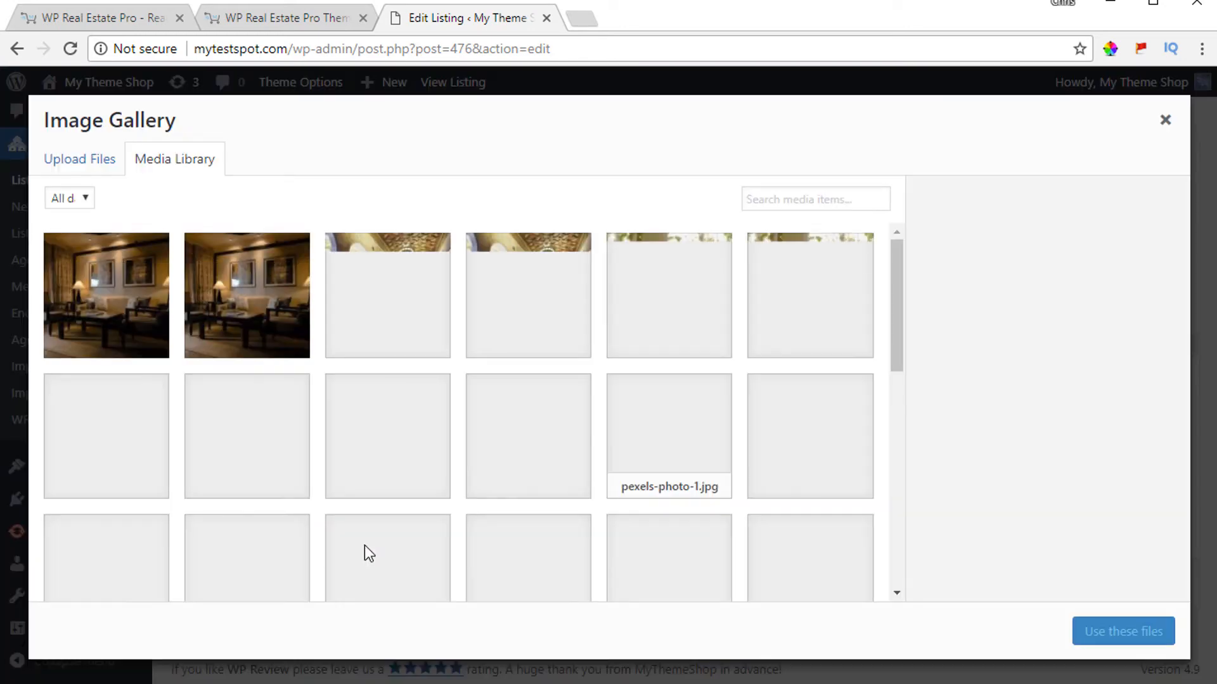
click(120, 307)
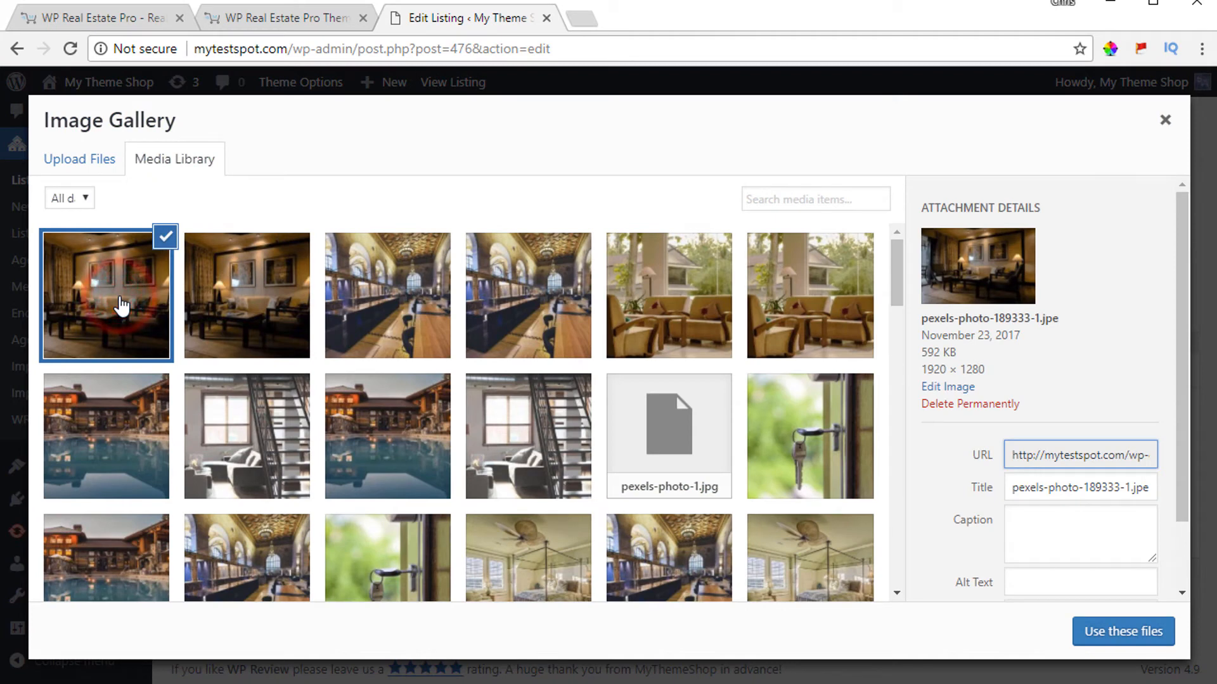
click(409, 311)
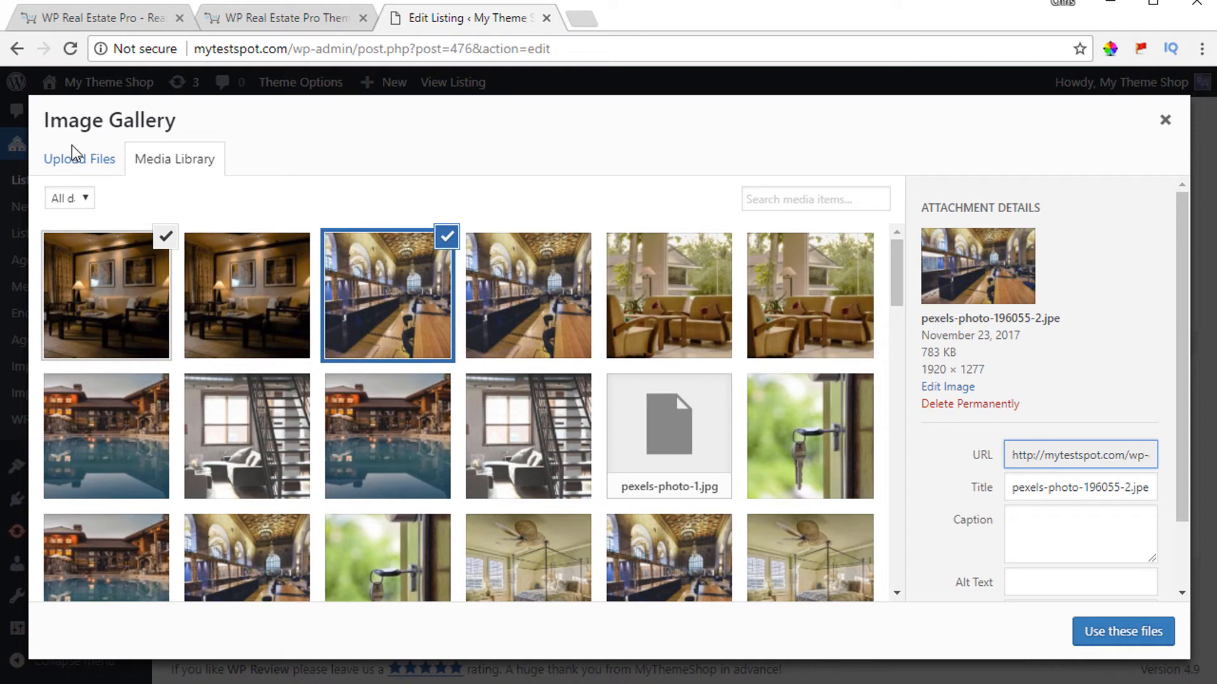
click(75, 163)
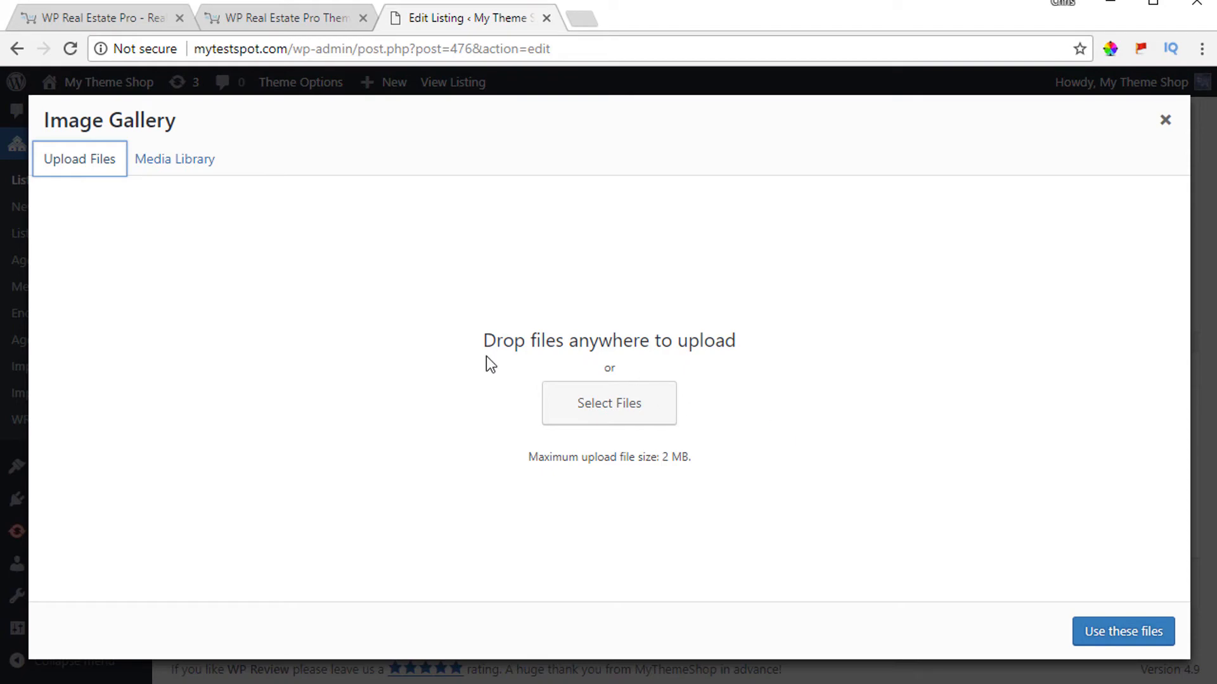
click(171, 170)
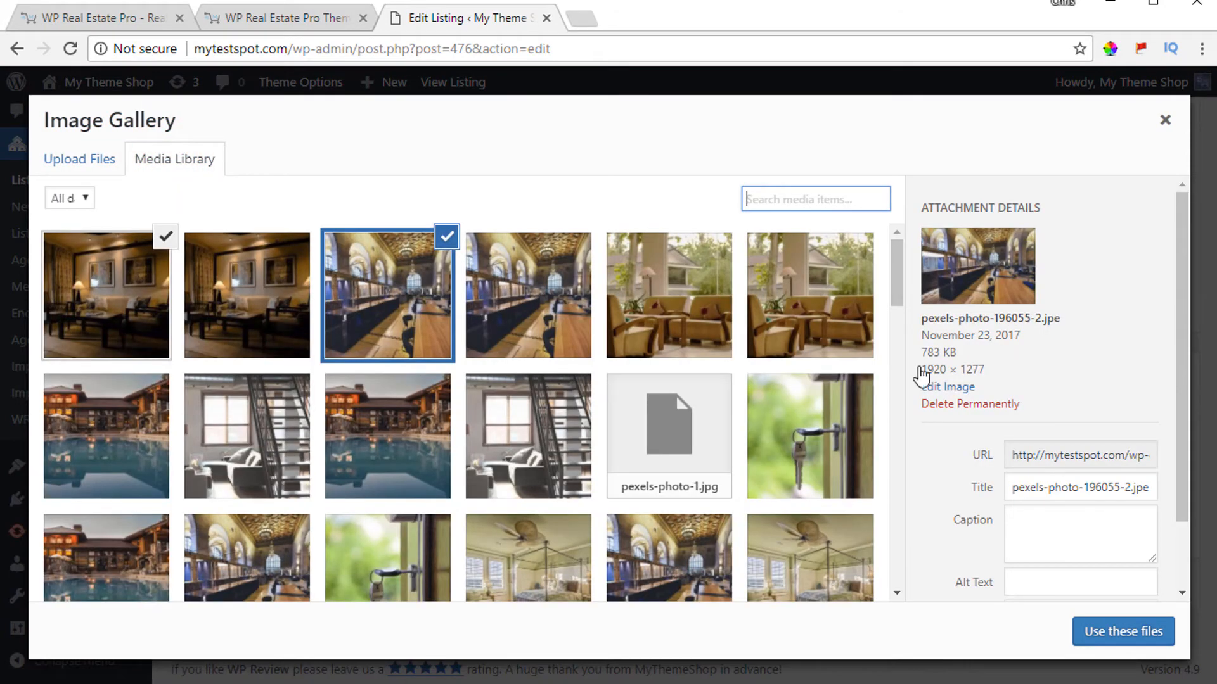
click(1126, 631)
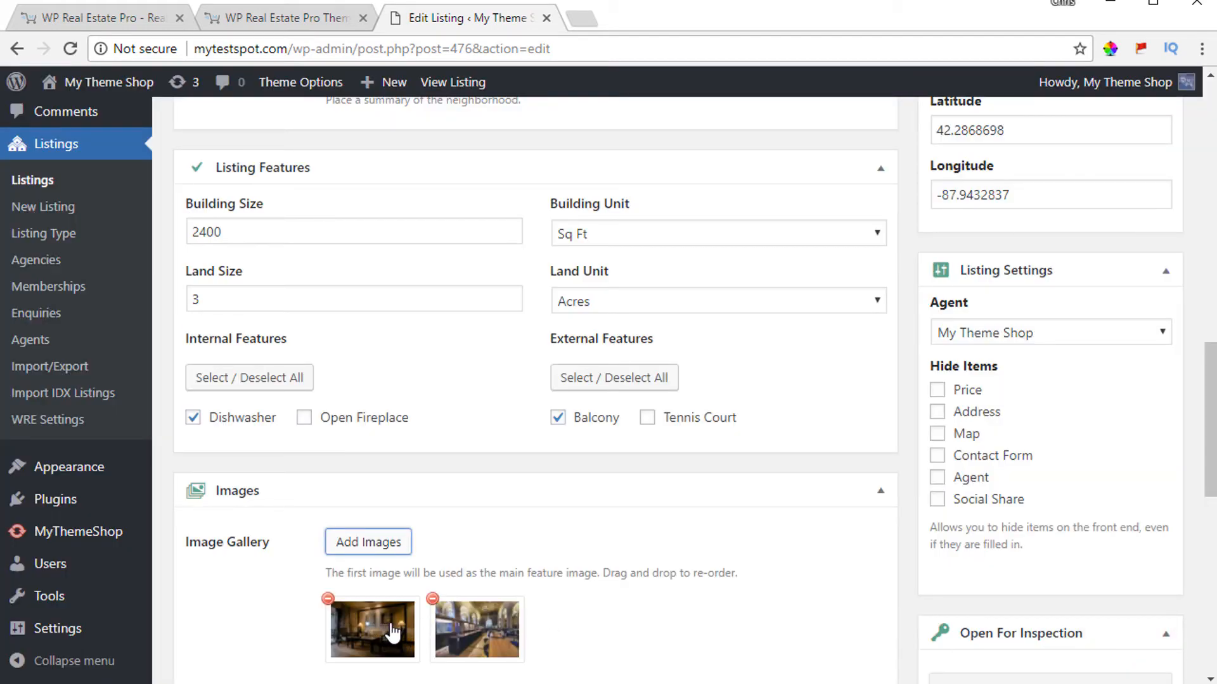
drag(479, 626, 374, 637)
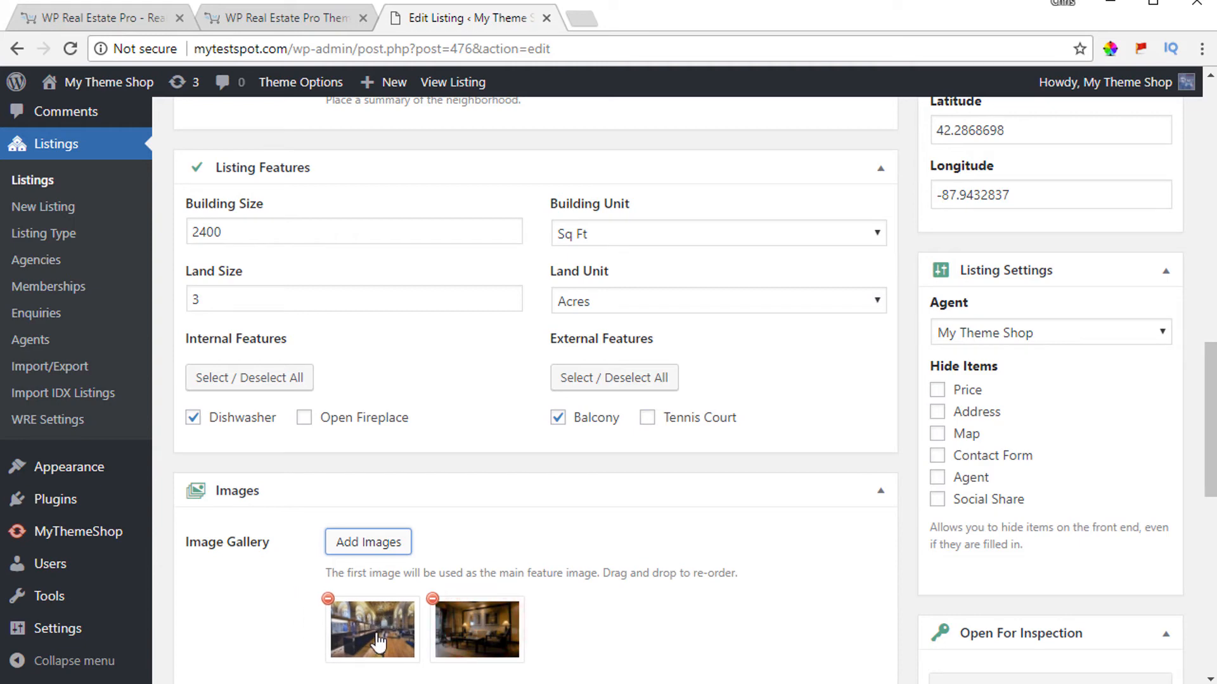
Look over the listing's image gallery, map and address fields, coordinates, agent setting and Hide Items options
scroll(664, 540, down, 3)
scroll(664, 540, up, 1)
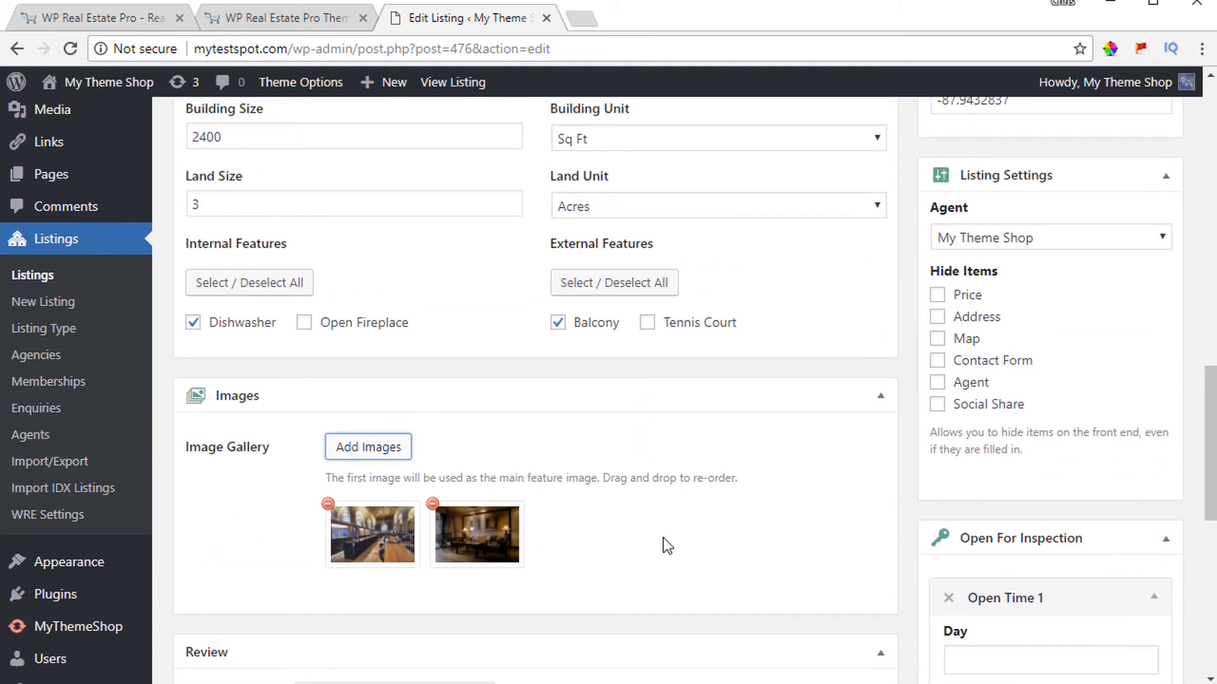
scroll(827, 479, up, 10)
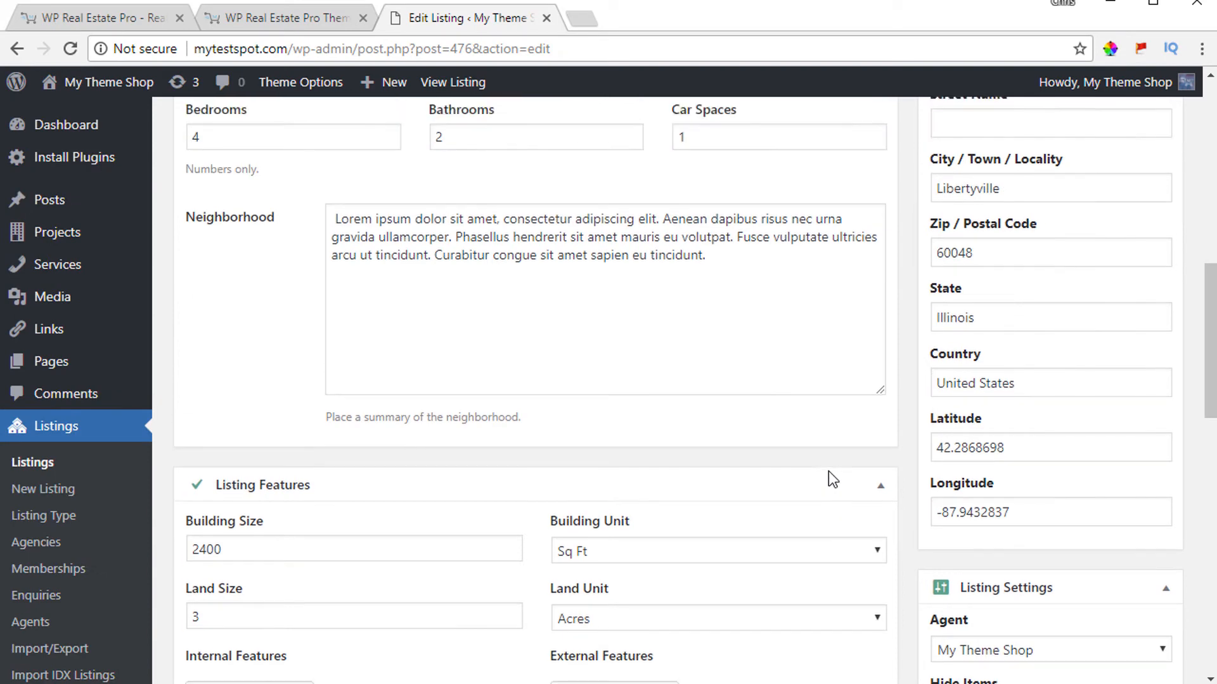
scroll(830, 472, up, 2)
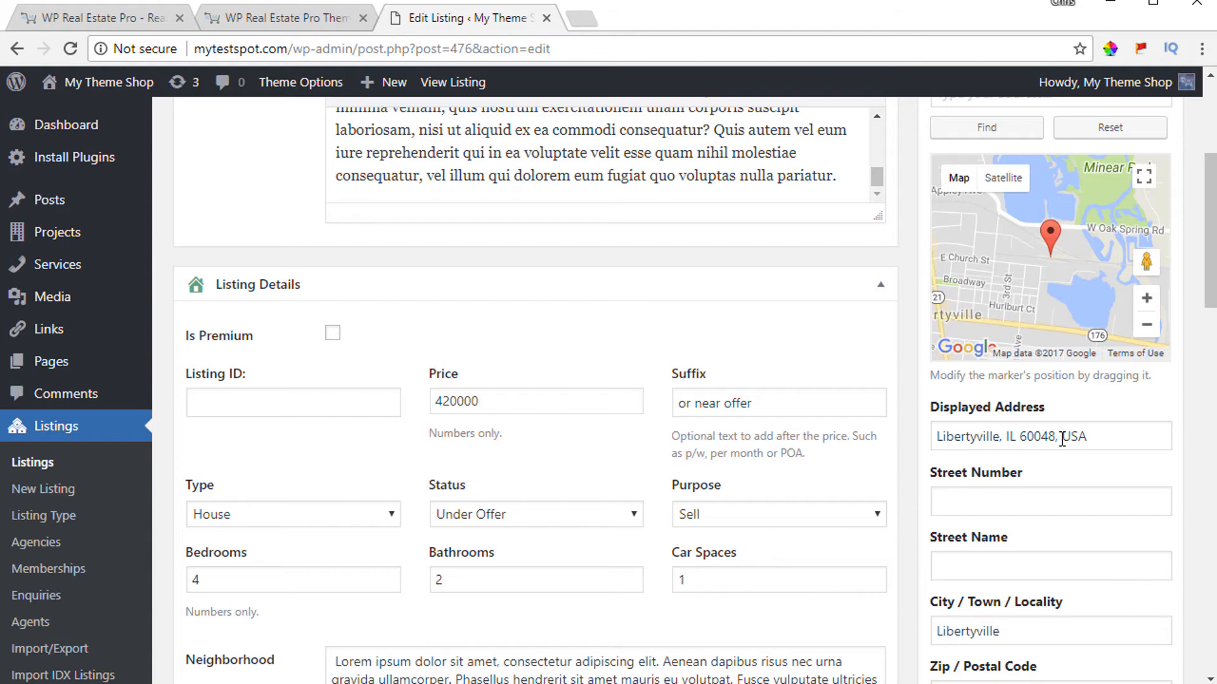
scroll(1034, 481, down, 8)
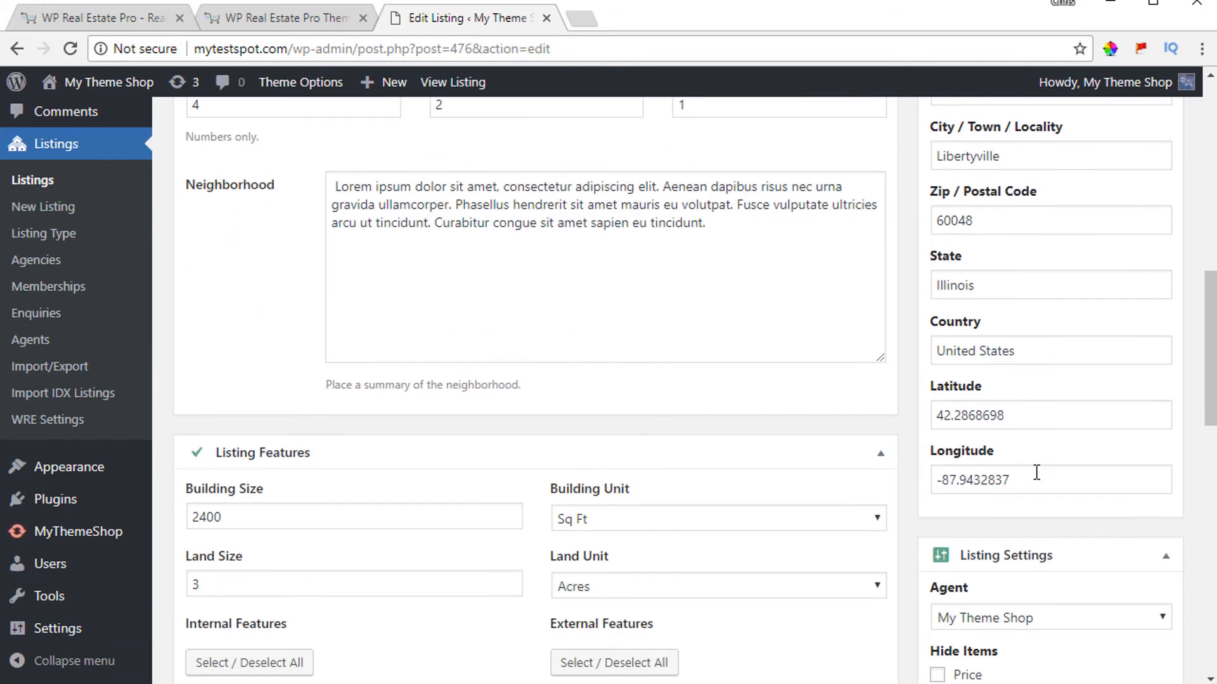
scroll(1037, 472, down, 3)
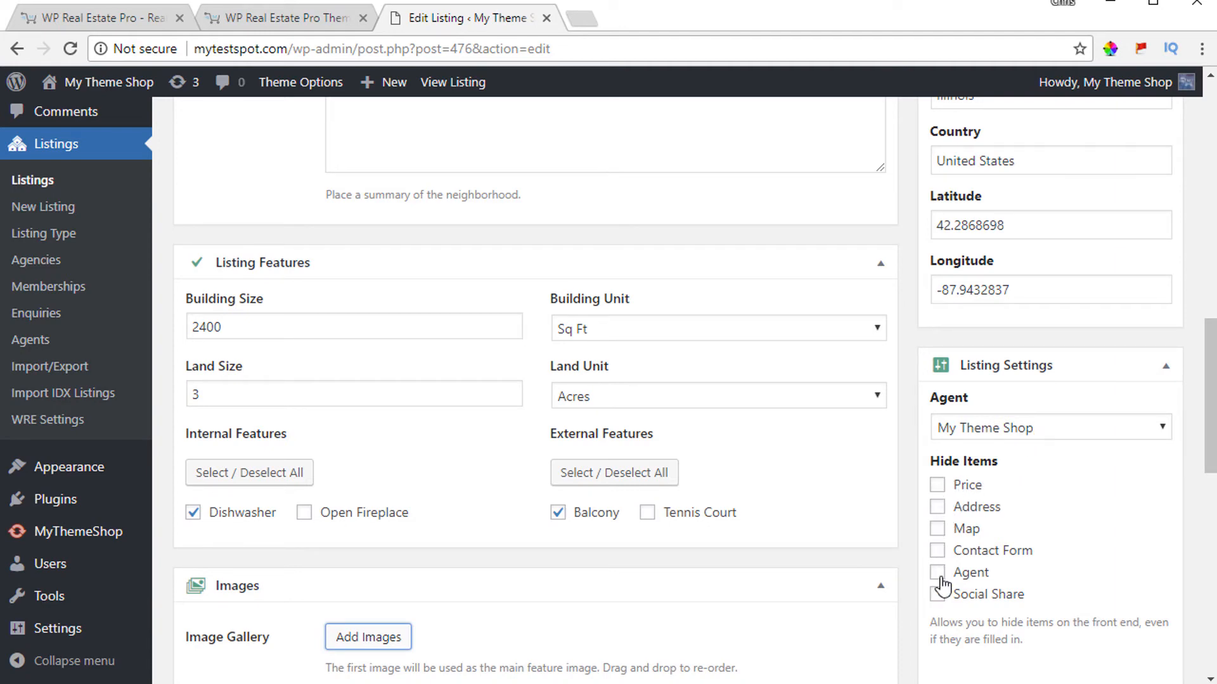
scroll(1006, 520, down, 3)
Set Open Time 1 in Open For Inspection to the day 17-11-24 with a start time of 1:00 am
scroll(1153, 478, down, 5)
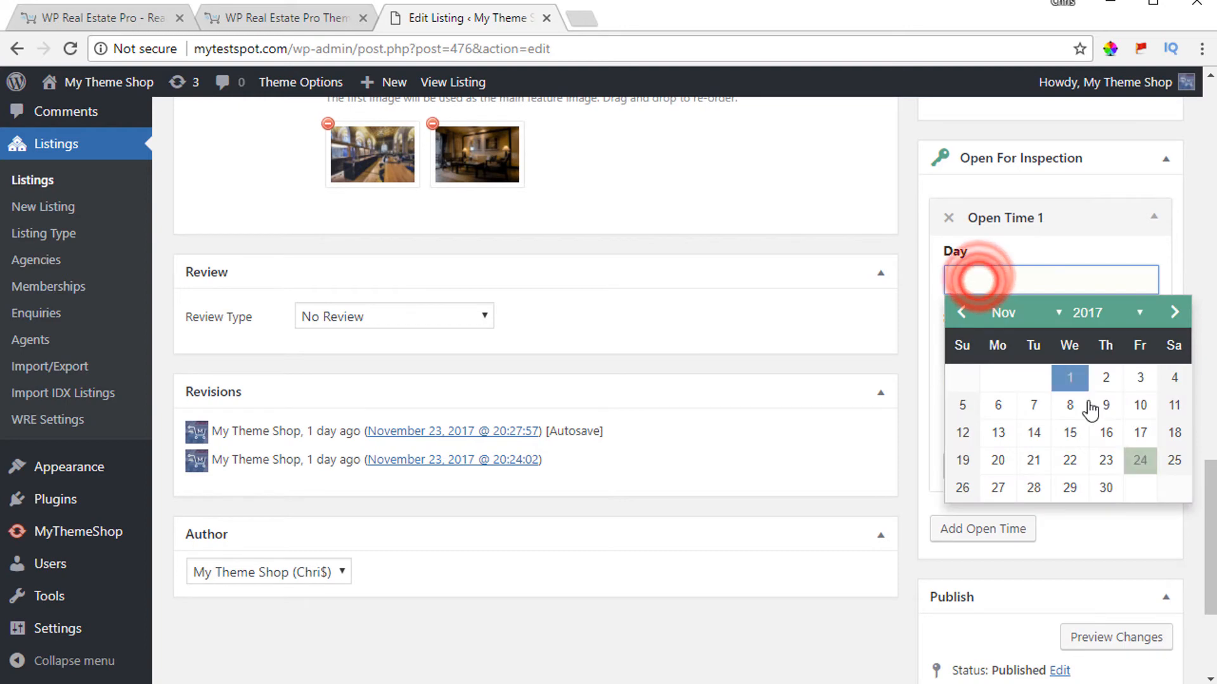
click(1140, 460)
click(976, 352)
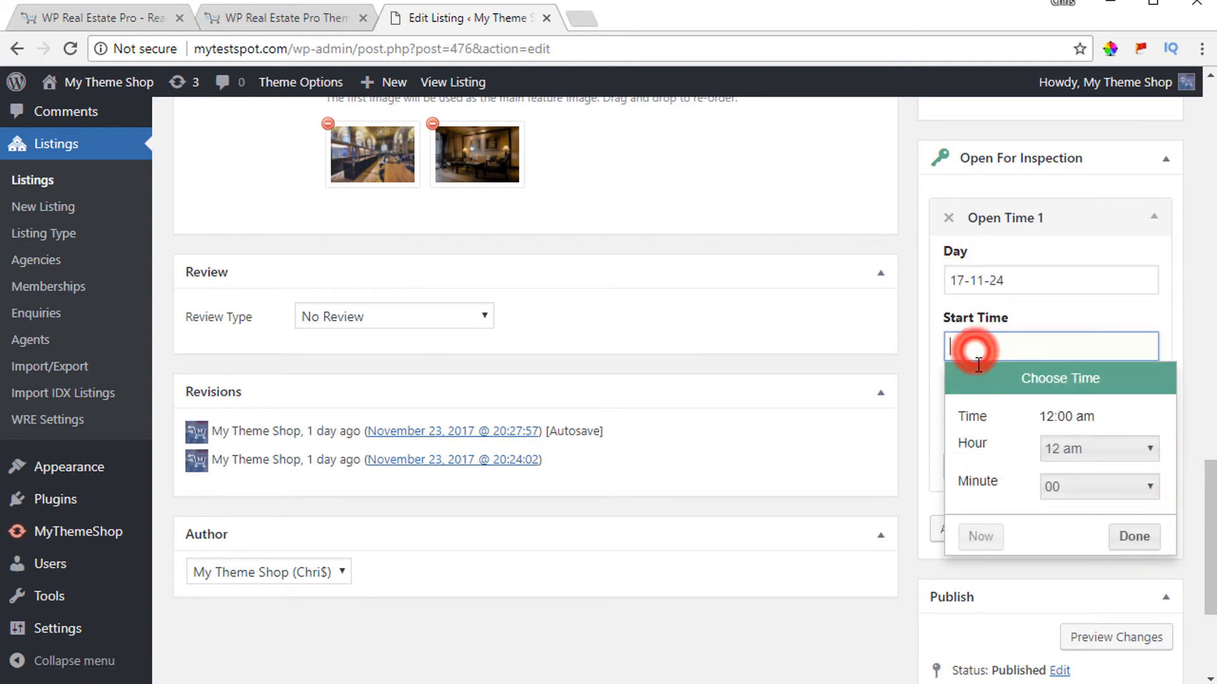
click(1137, 535)
click(972, 347)
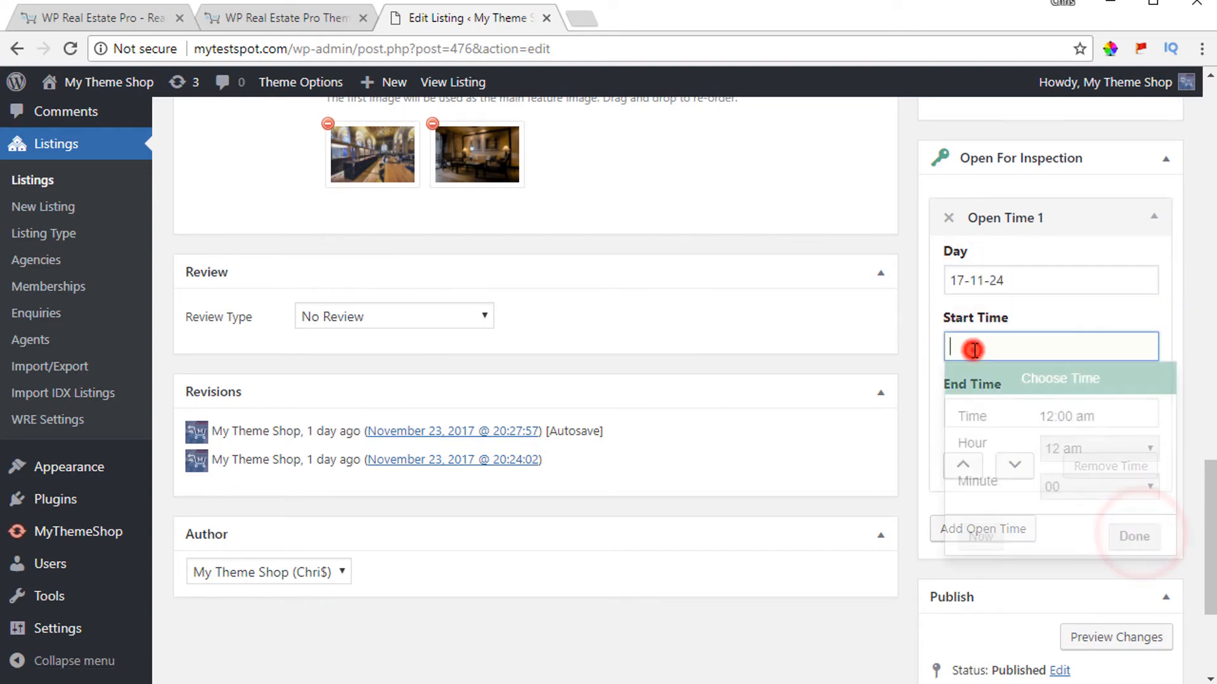
click(1065, 449)
click(1081, 491)
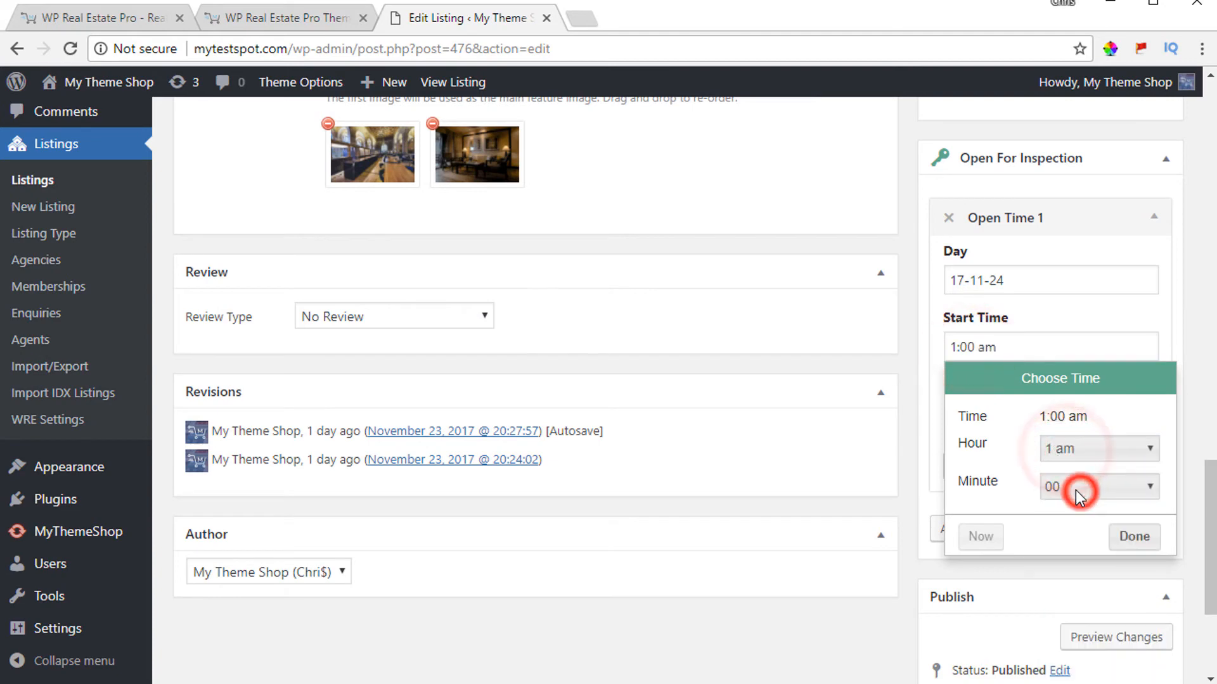
click(1073, 485)
click(1078, 506)
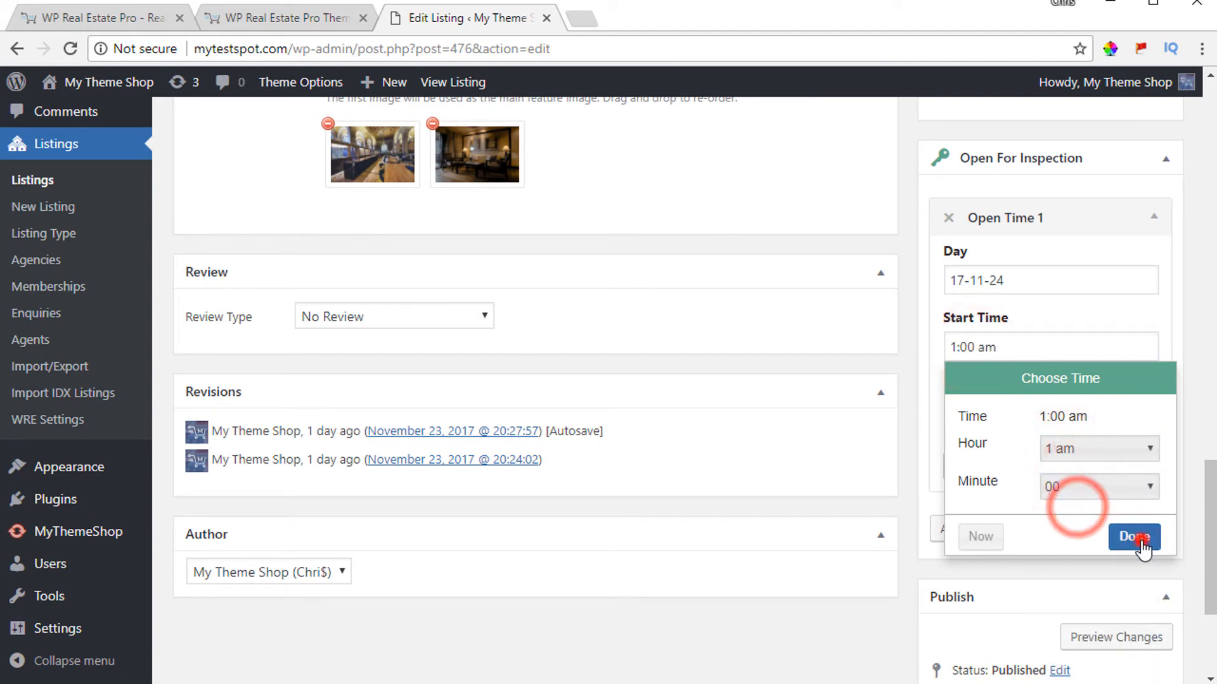
click(1135, 537)
Set Open Time 1's end time to 6:00 pm and view the updated listing's public page
click(975, 415)
click(1079, 513)
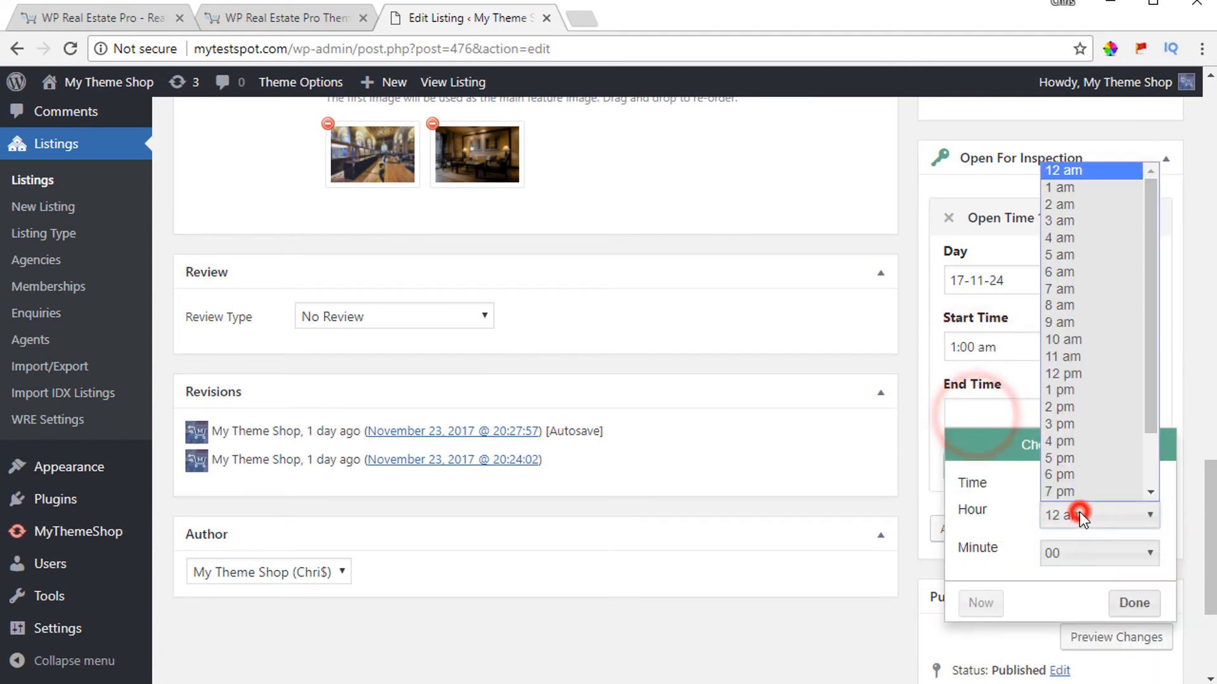
click(1063, 478)
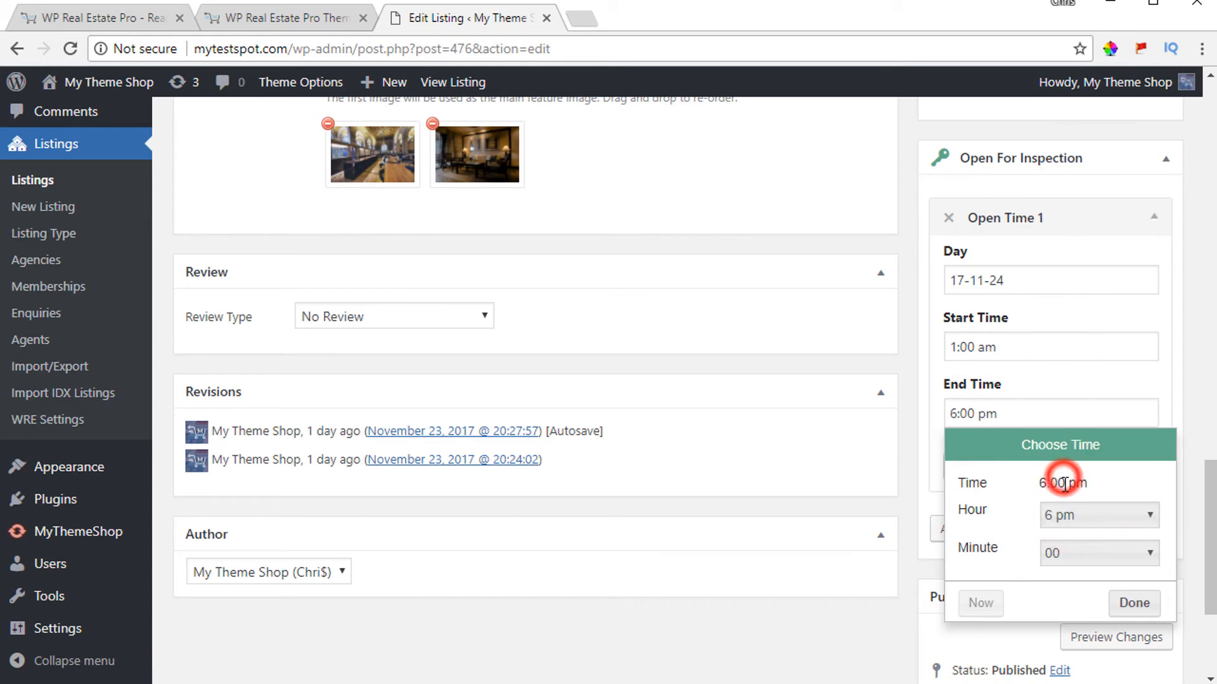
click(1133, 602)
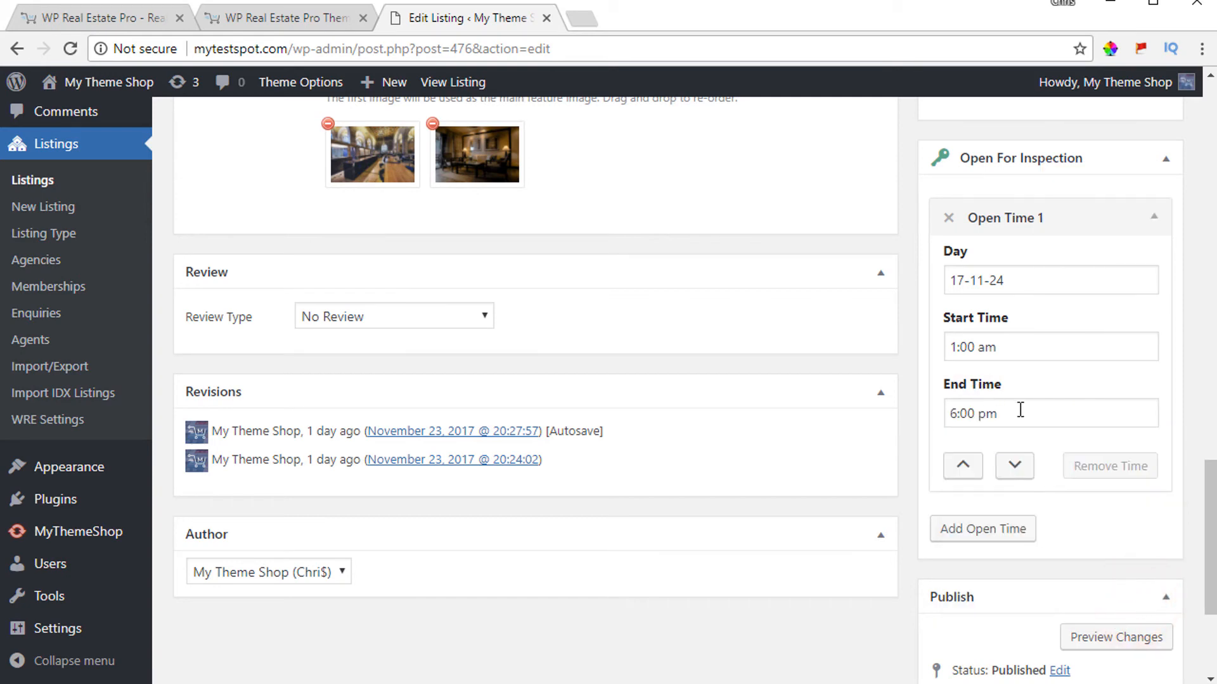
scroll(1020, 410, down, 3)
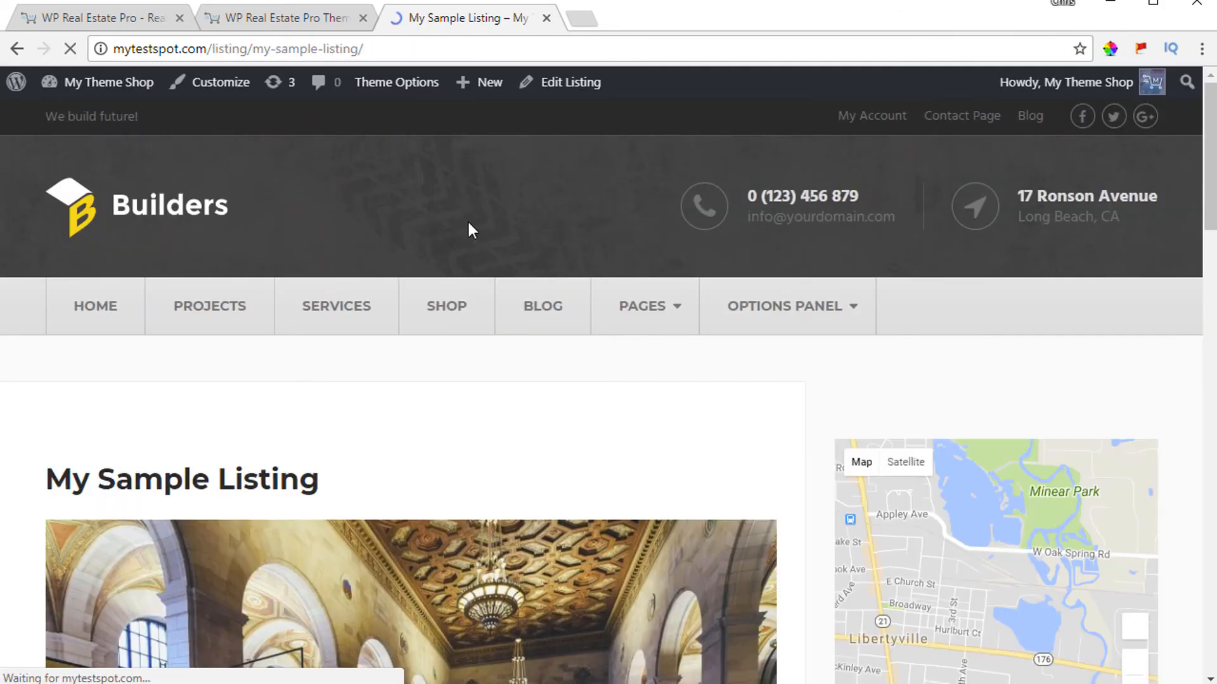
Review the public listing's image slider, price, status, room details, inspection time, tagline, description, neighborhood, features and sharing options
scroll(705, 394, down, 5)
scroll(704, 408, up, 2)
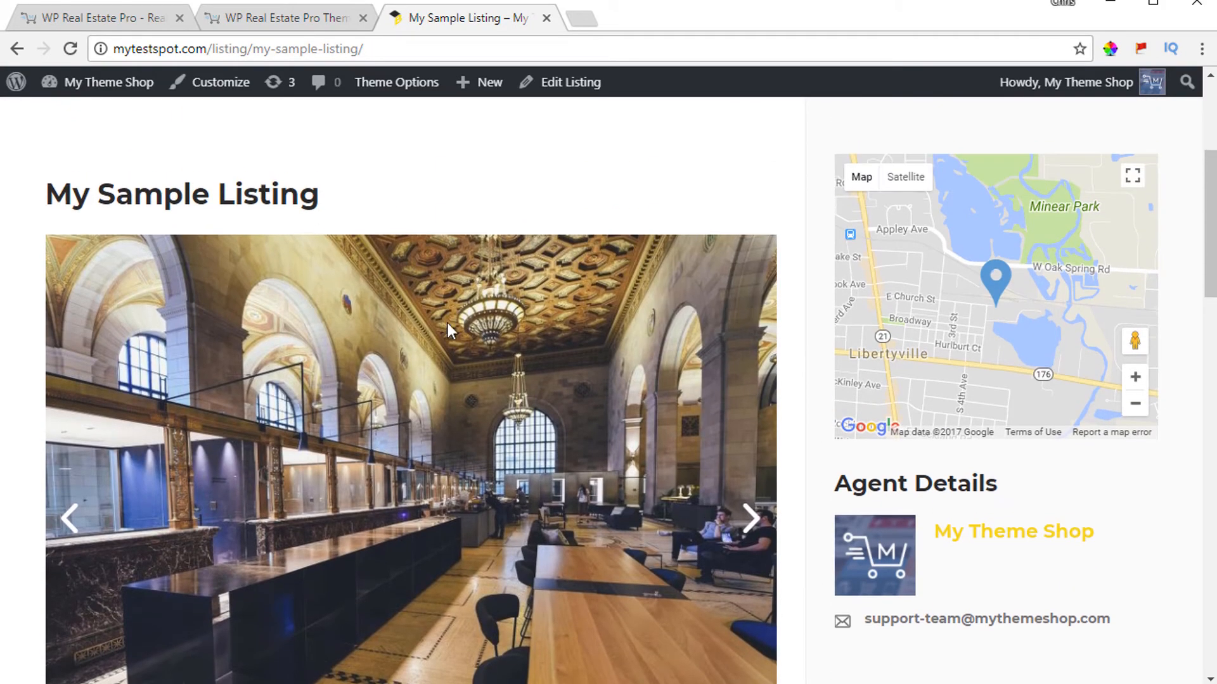
scroll(367, 230, up, 2)
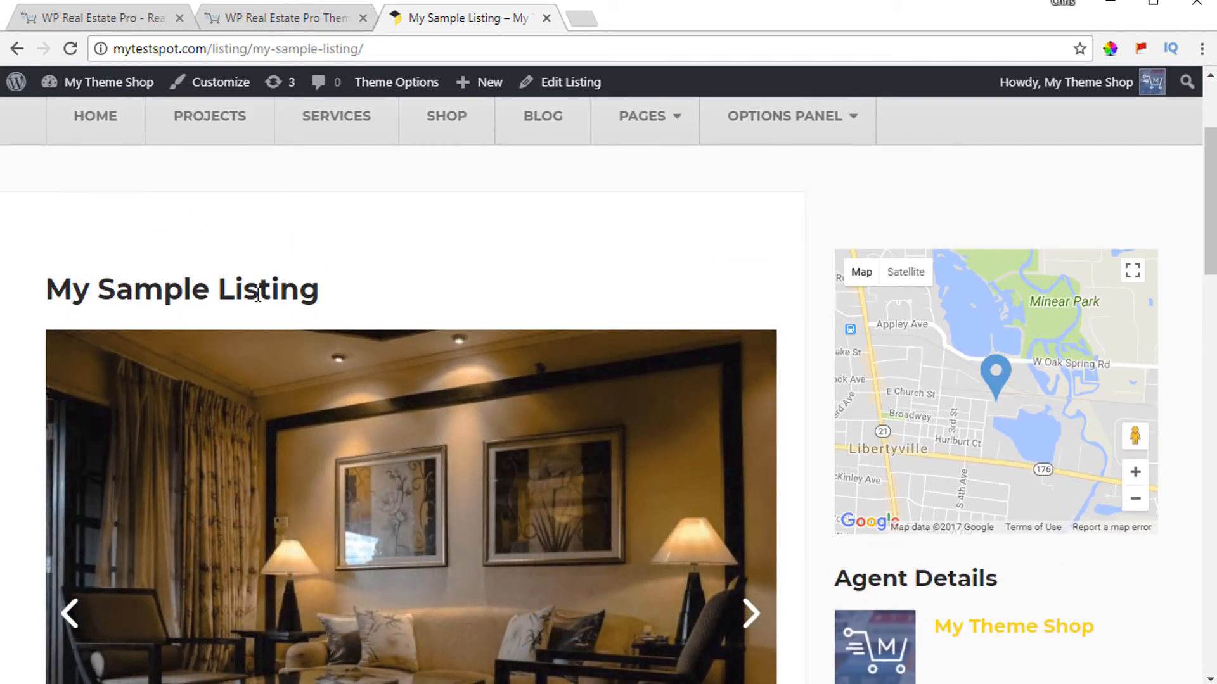
scroll(413, 269, down, 5)
scroll(470, 271, down, 2)
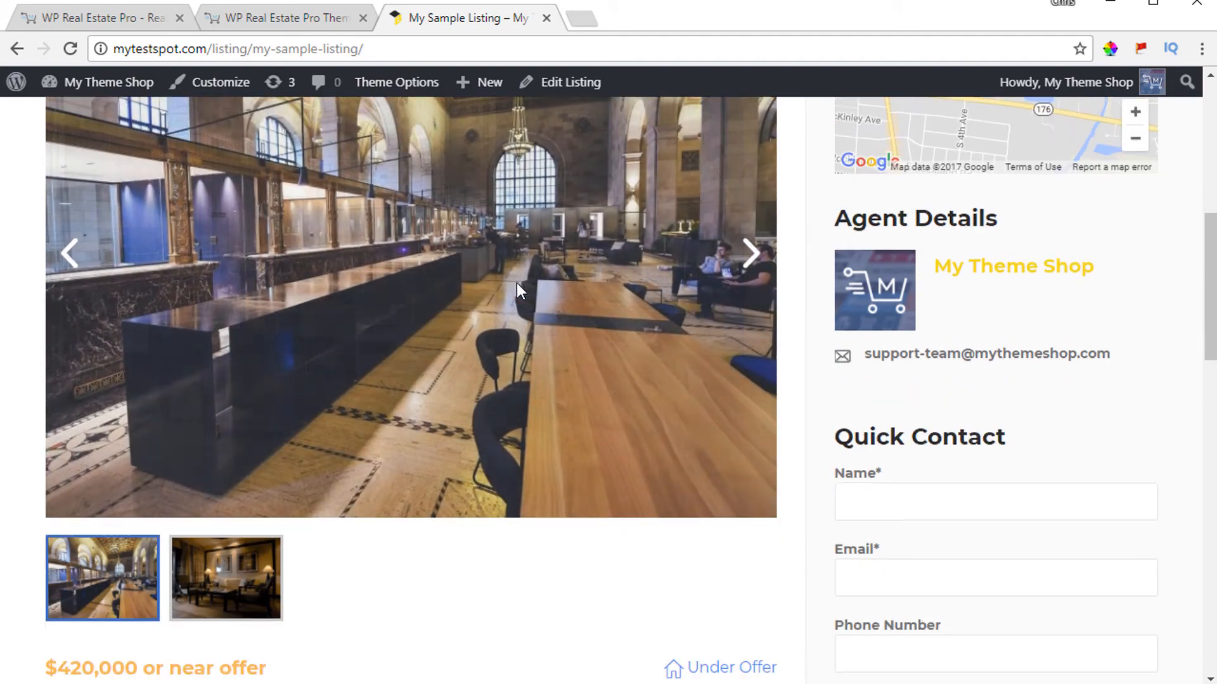
scroll(540, 291, down, 6)
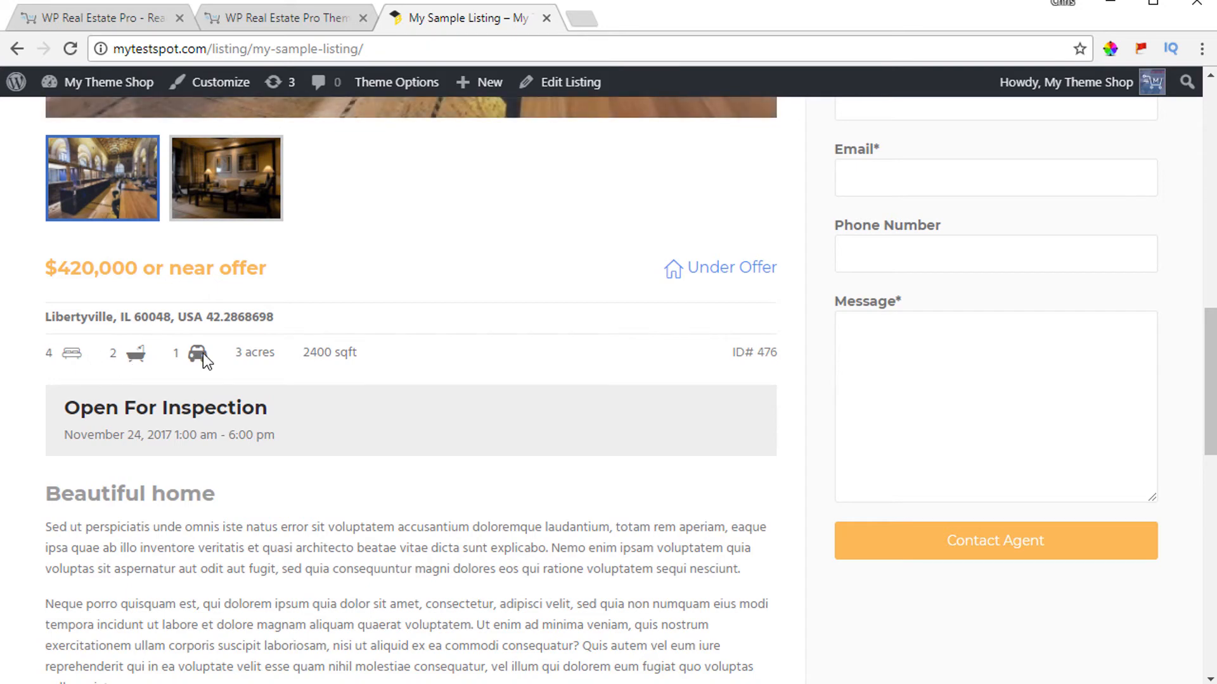
scroll(372, 360, down, 2)
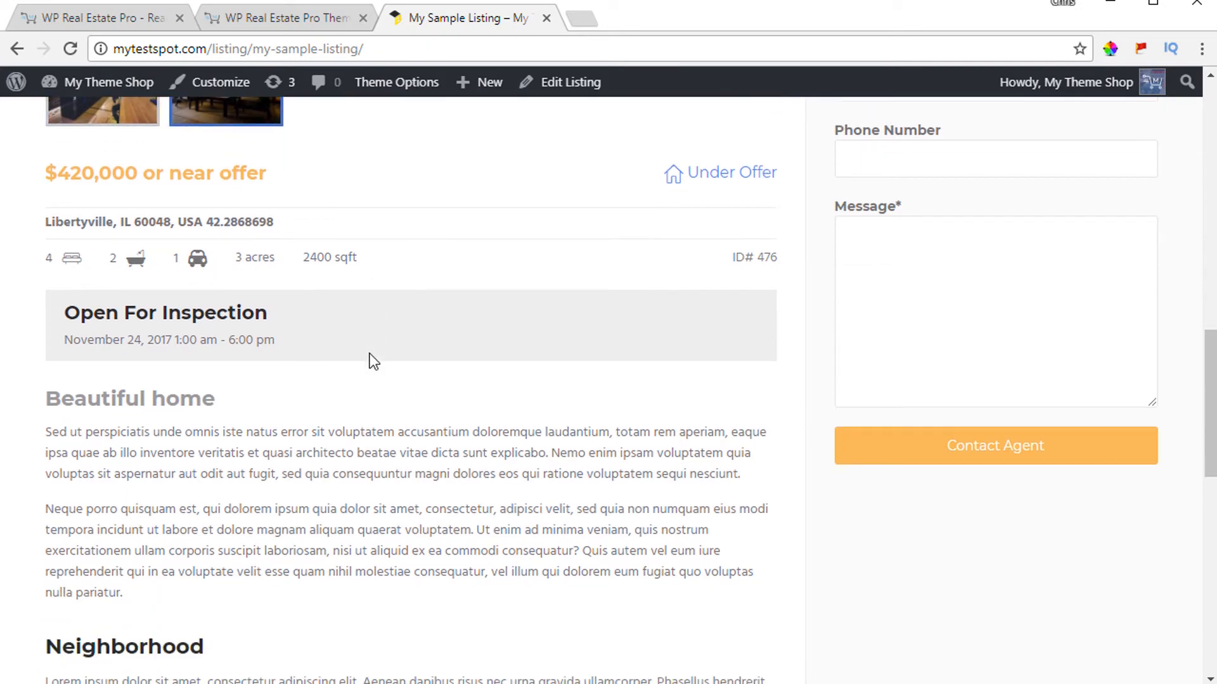
scroll(306, 318, down, 2)
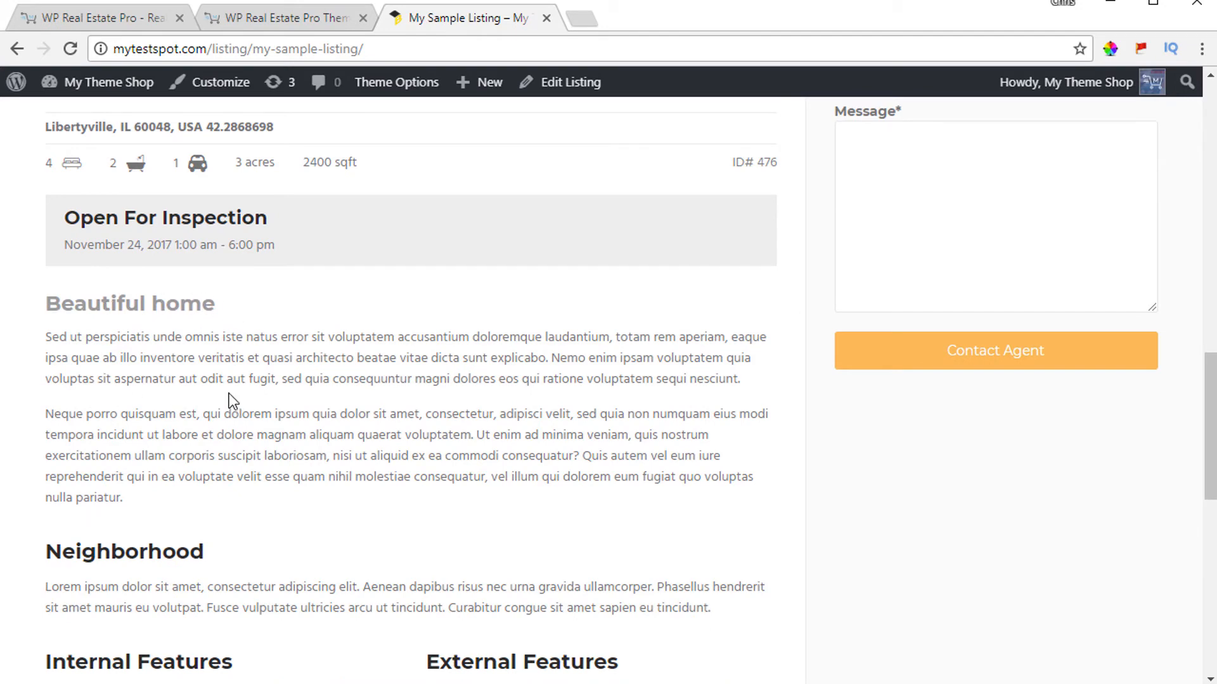
scroll(232, 401, down, 3)
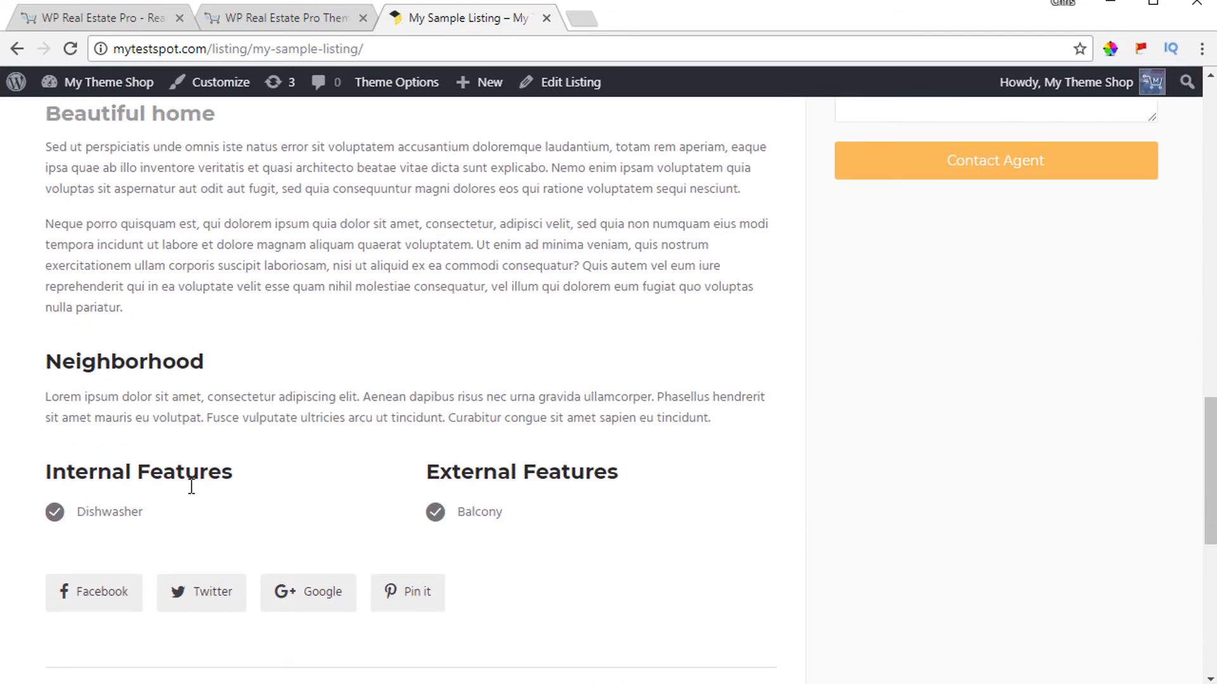
scroll(181, 507, down, 2)
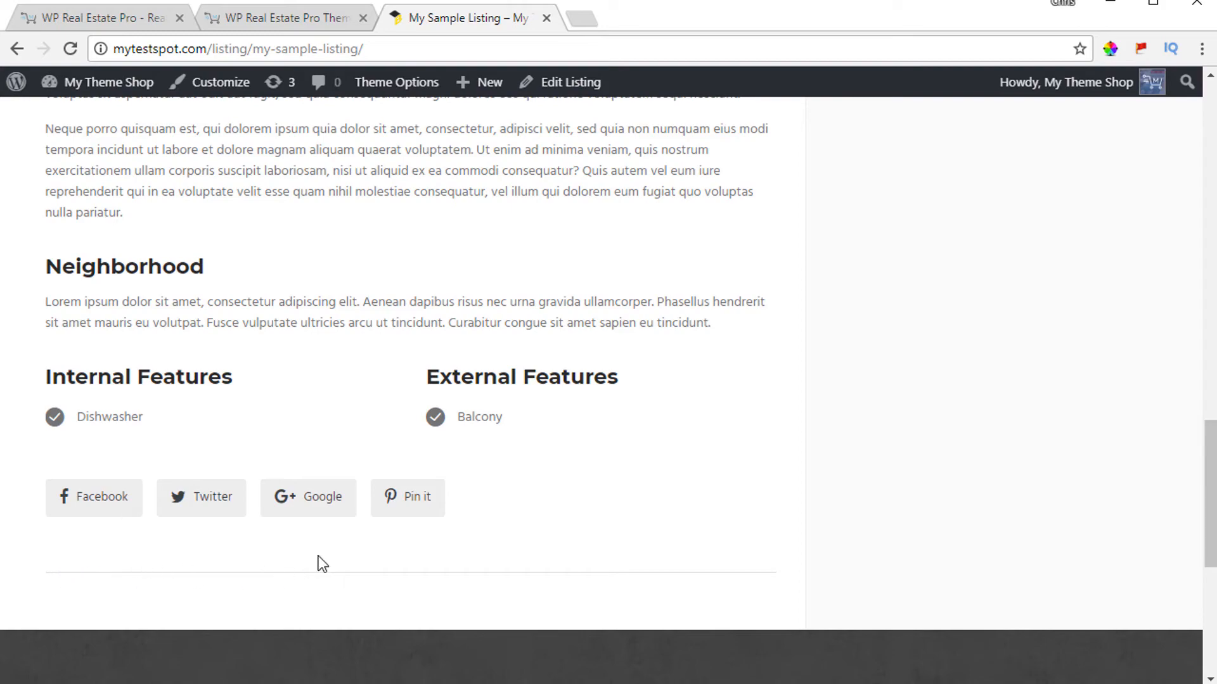
Examine the location map on the public listing page, panning it and trying its zoom controls
scroll(551, 529, up, 15)
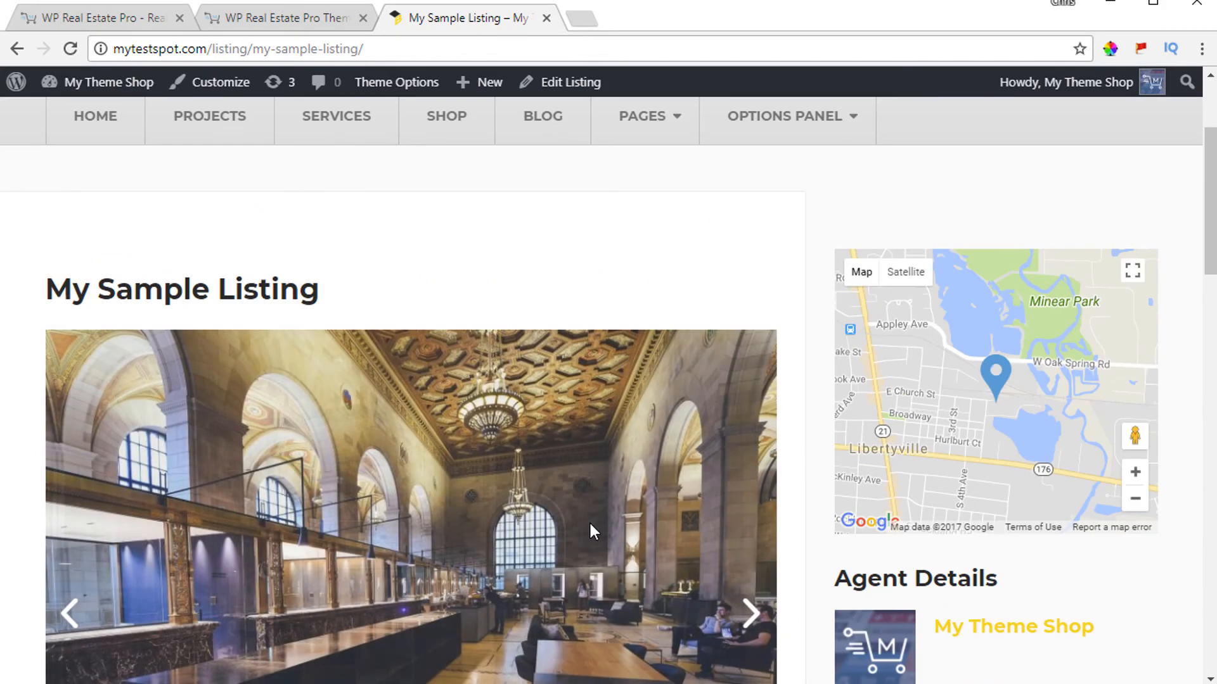
scroll(662, 507, down, 1)
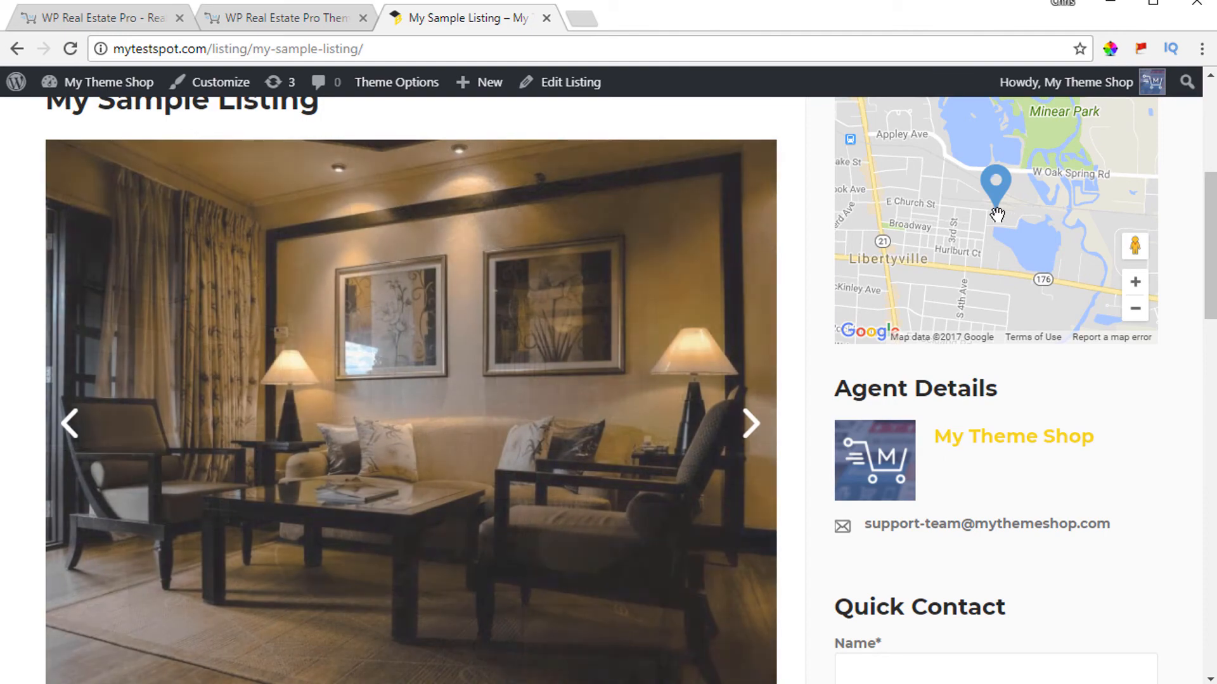
mouse_move(997, 214)
mouse_down()
mouse_move(983, 218)
mouse_move(1007, 226)
mouse_up()
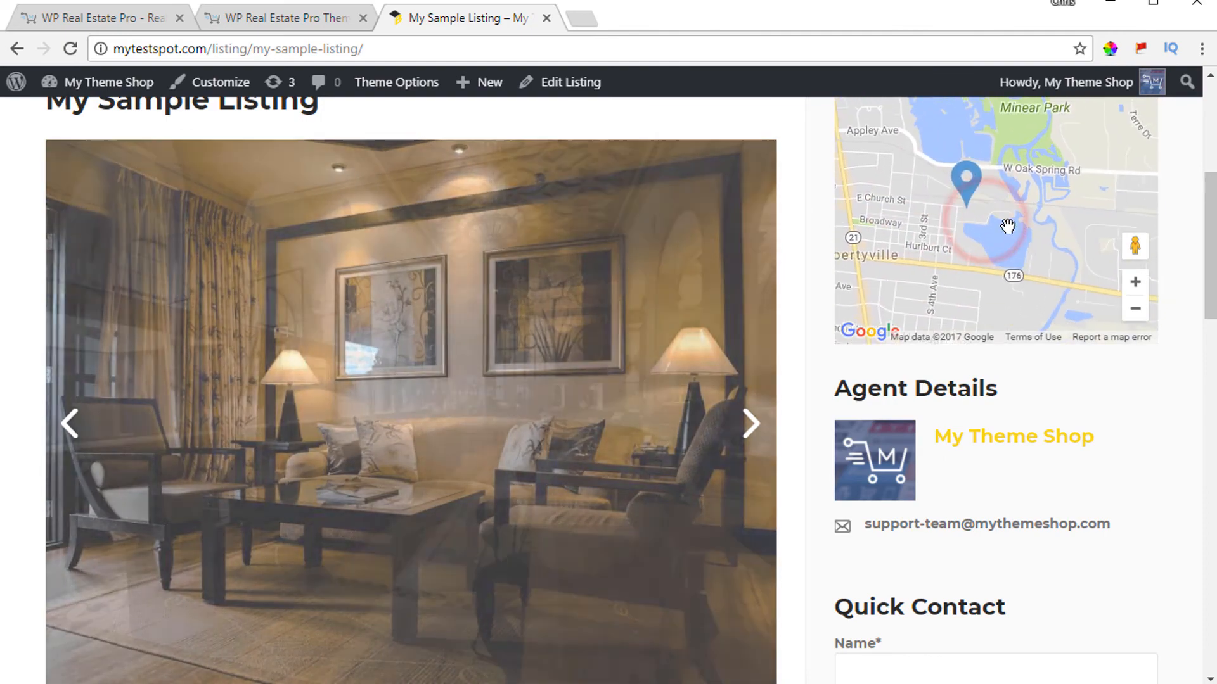
scroll(1008, 226, up, 3)
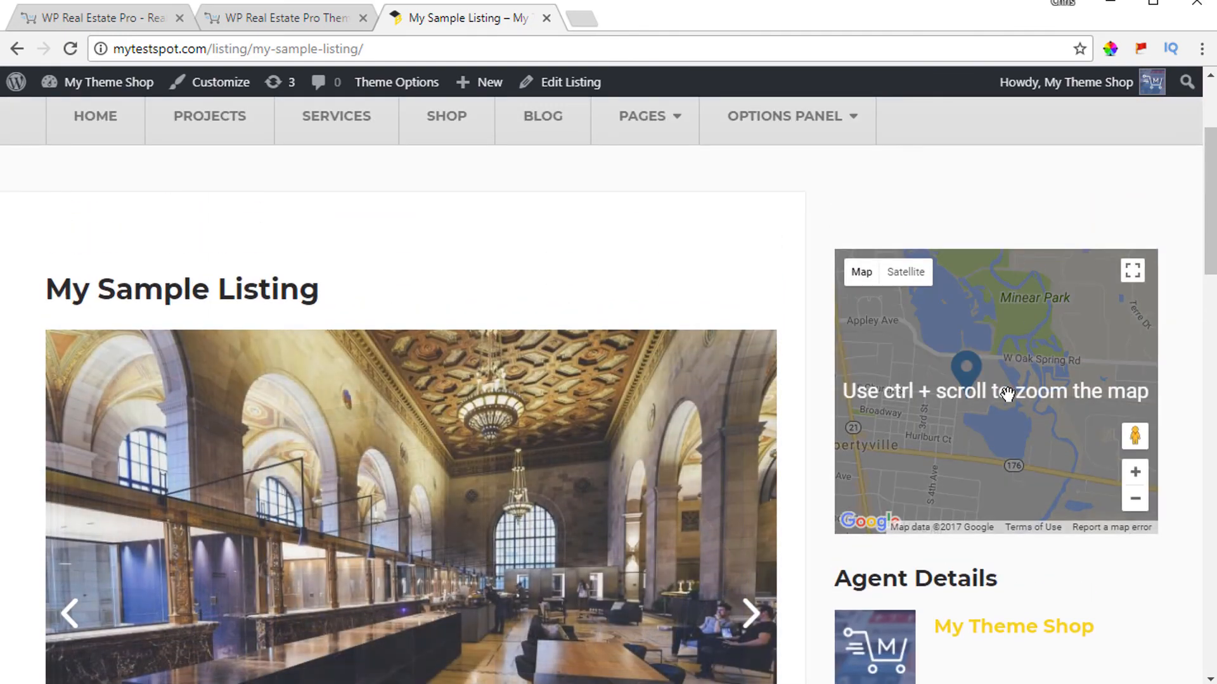
click(1135, 481)
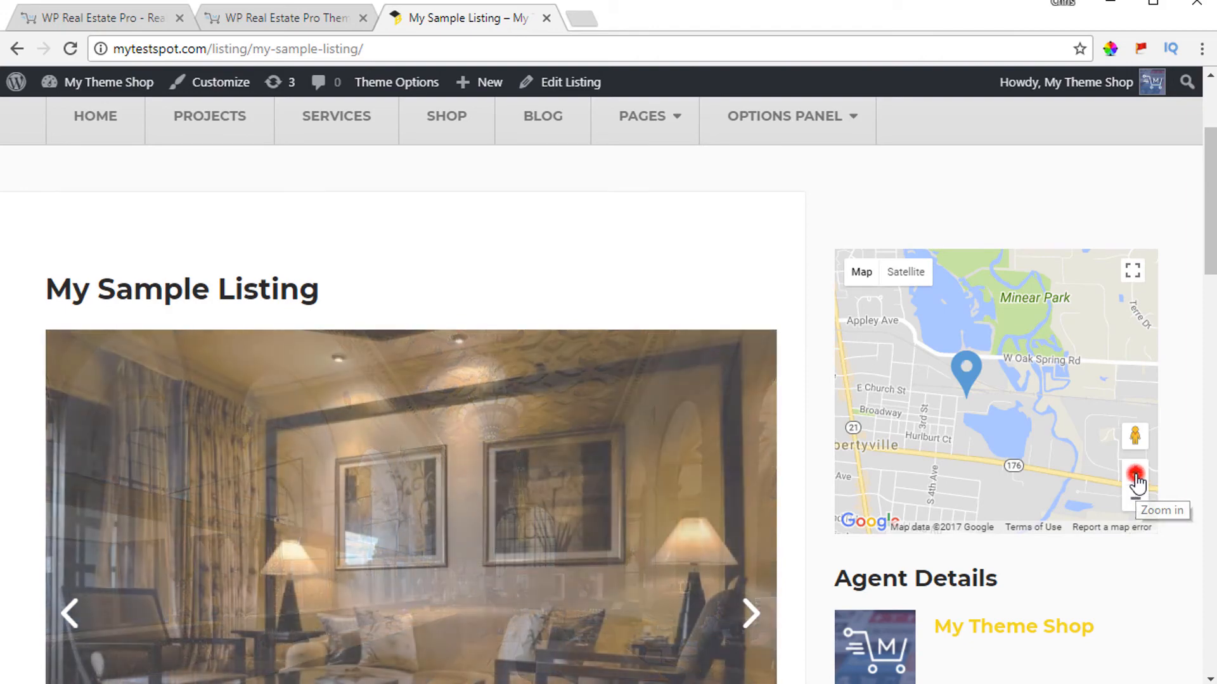
click(1135, 498)
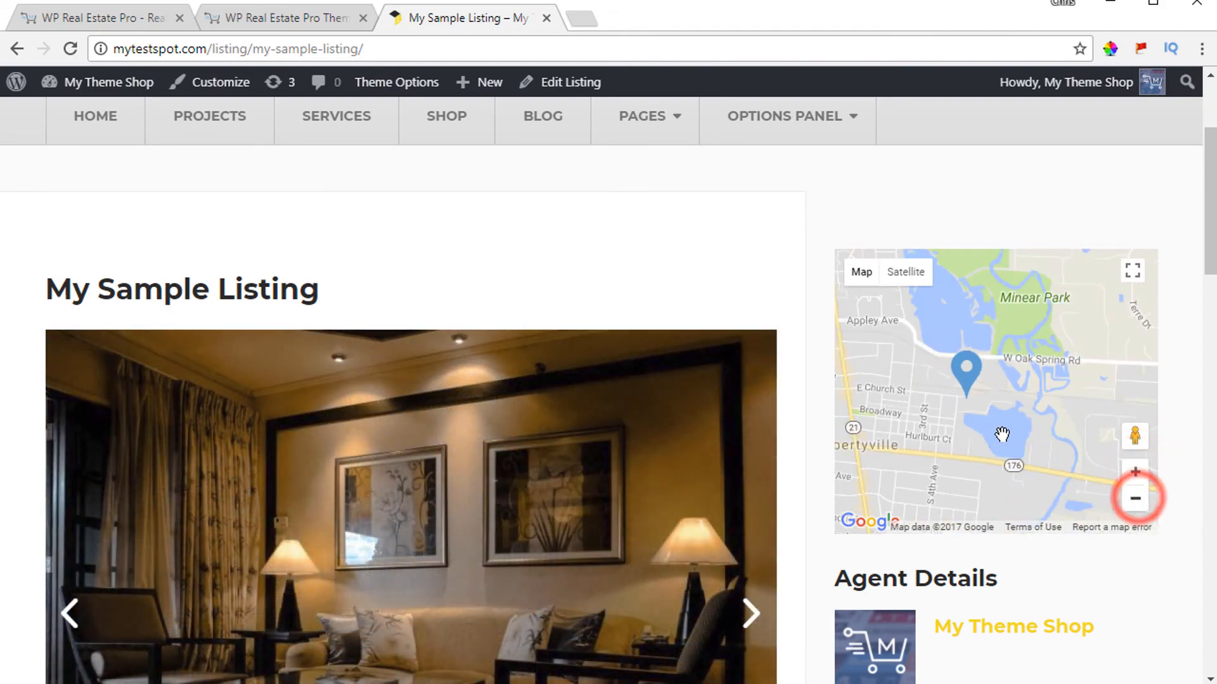
Review the map marker, agent details and Quick Contact form on the public listing page
click(968, 388)
drag(968, 389, 988, 374)
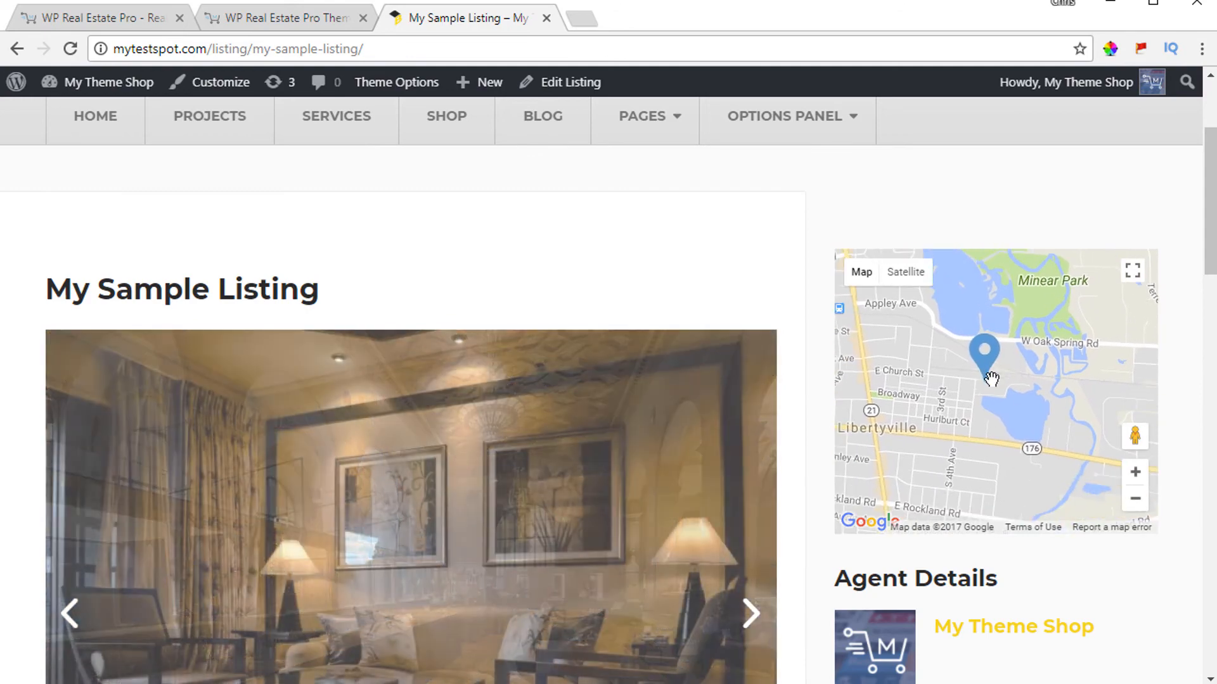
scroll(982, 415, down, 3)
scroll(982, 415, down, 2)
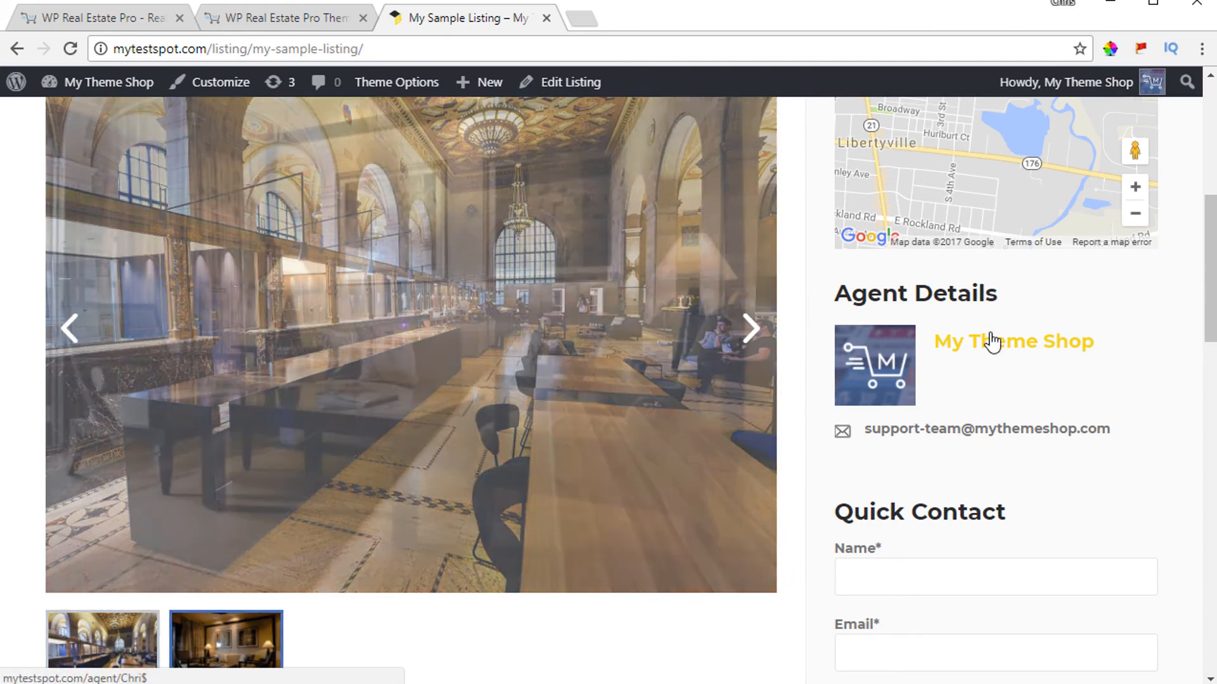
scroll(993, 342, down, 3)
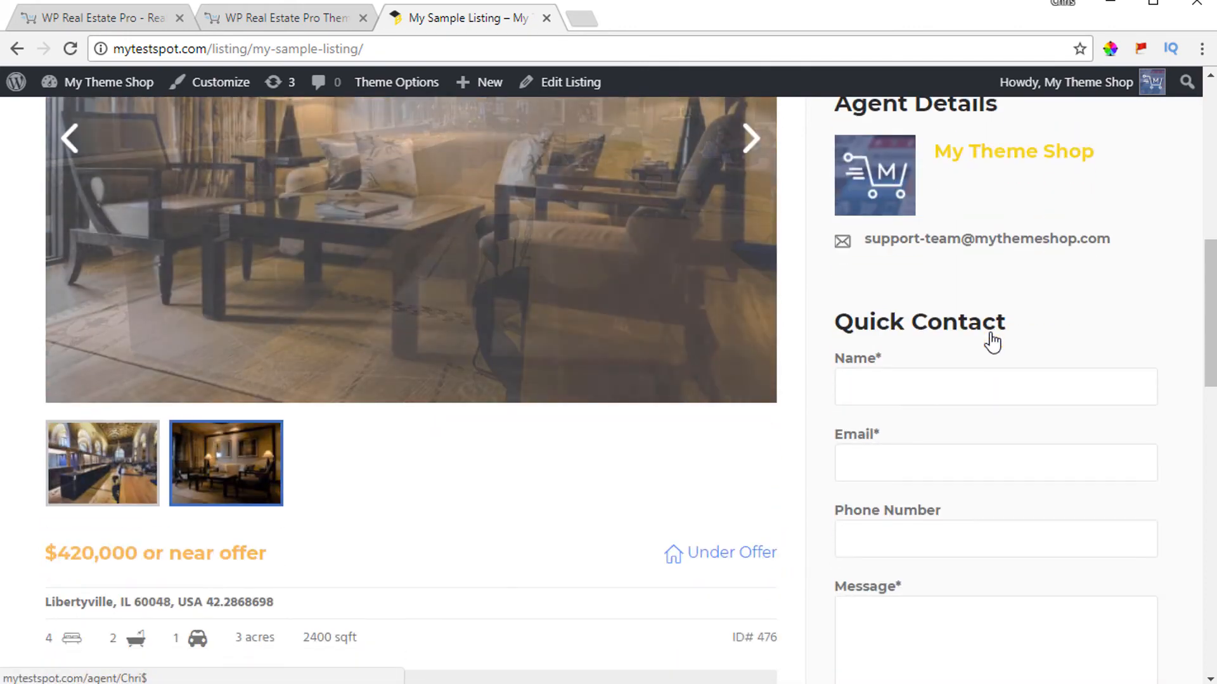
scroll(992, 343, down, 3)
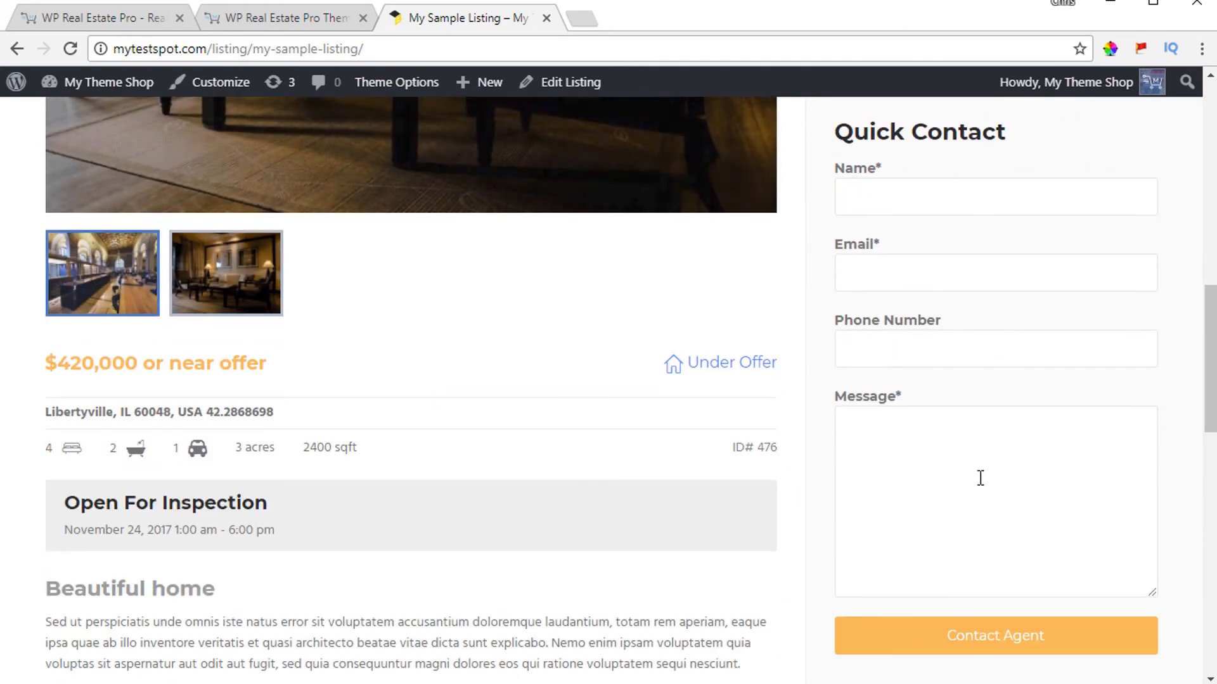
scroll(980, 478, down, 9)
scroll(985, 472, up, 10)
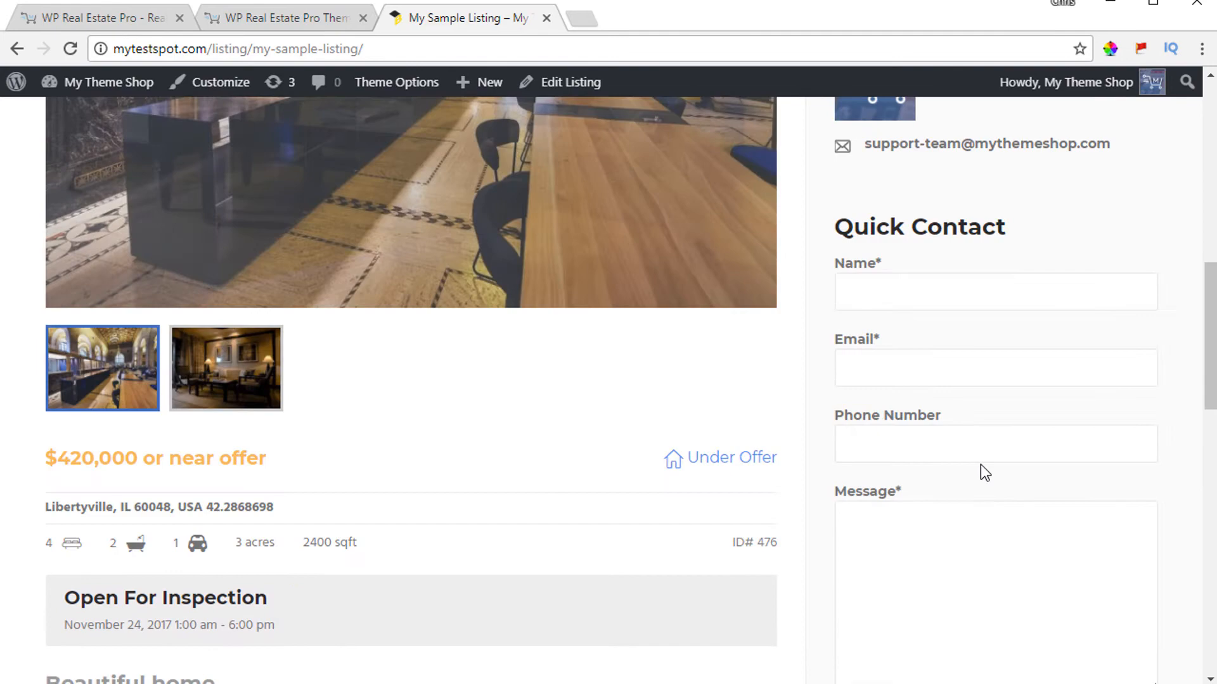
scroll(980, 465, up, 10)
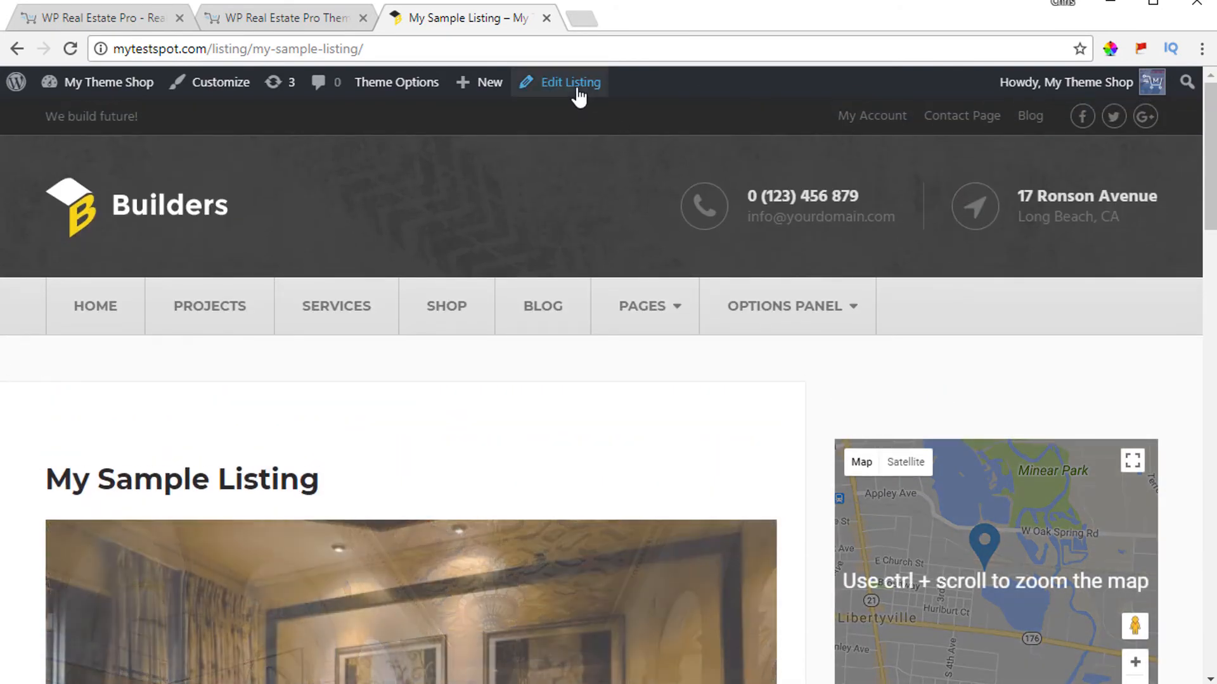
Open My Sample Listing for editing and replace its title with a copy of the Displayed Address
click(574, 88)
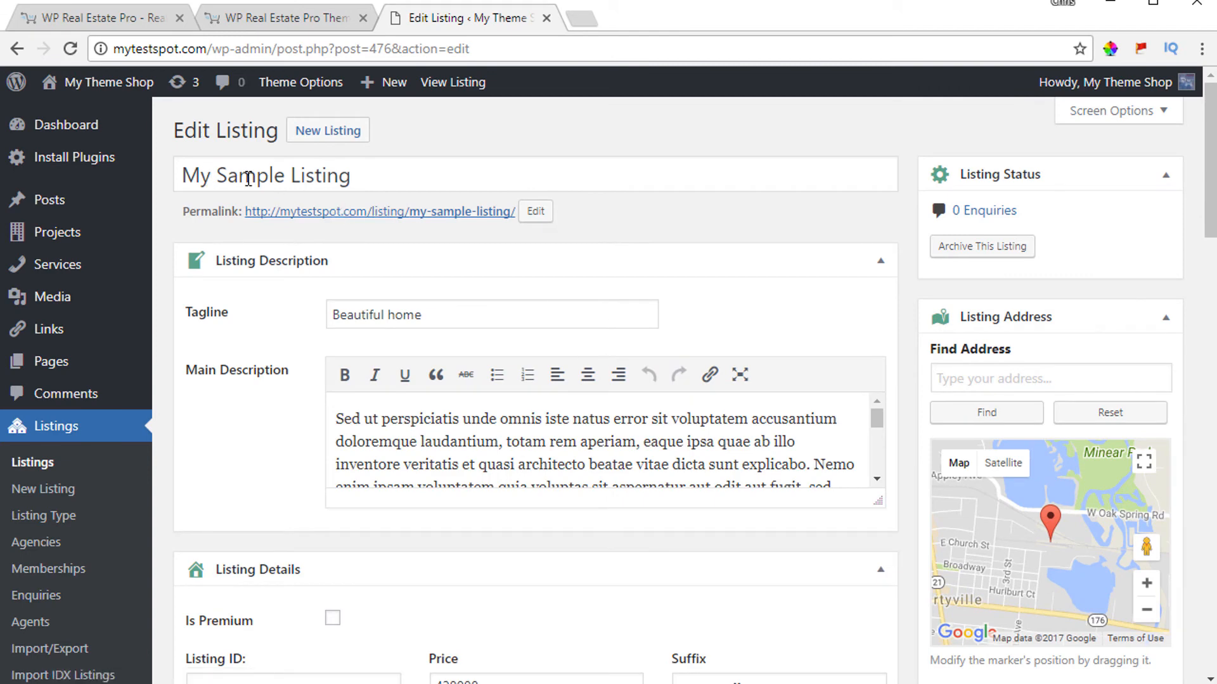
triple_click(410, 178)
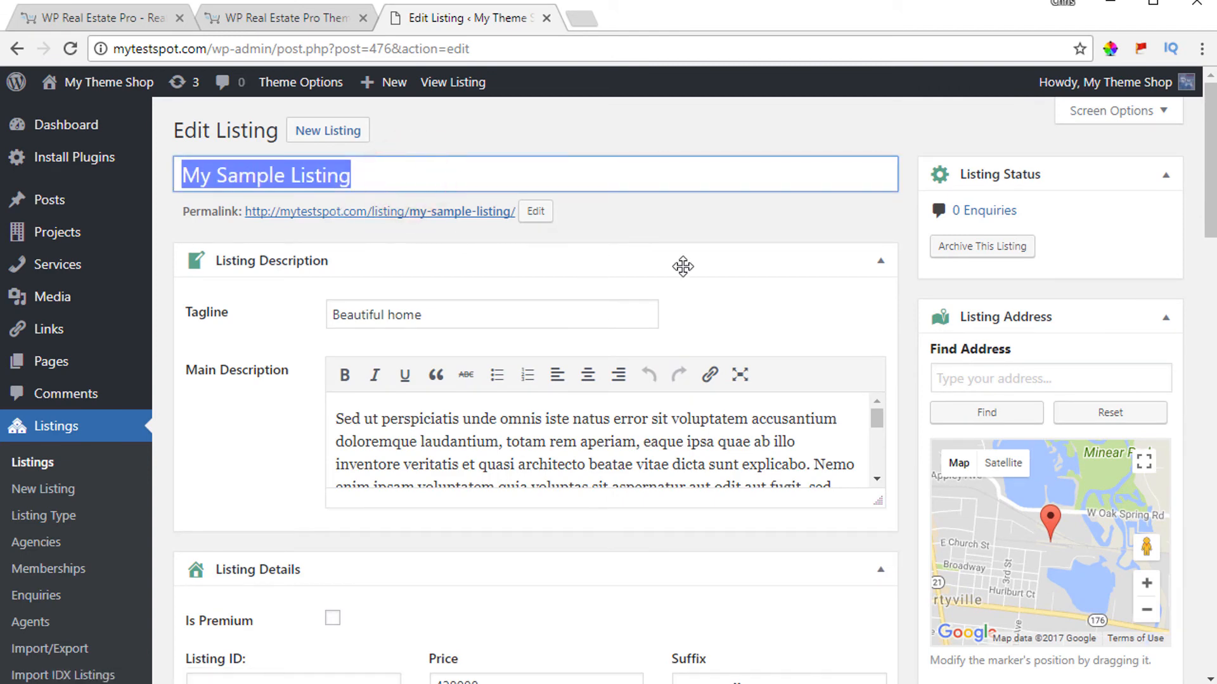
scroll(967, 277, down, 3)
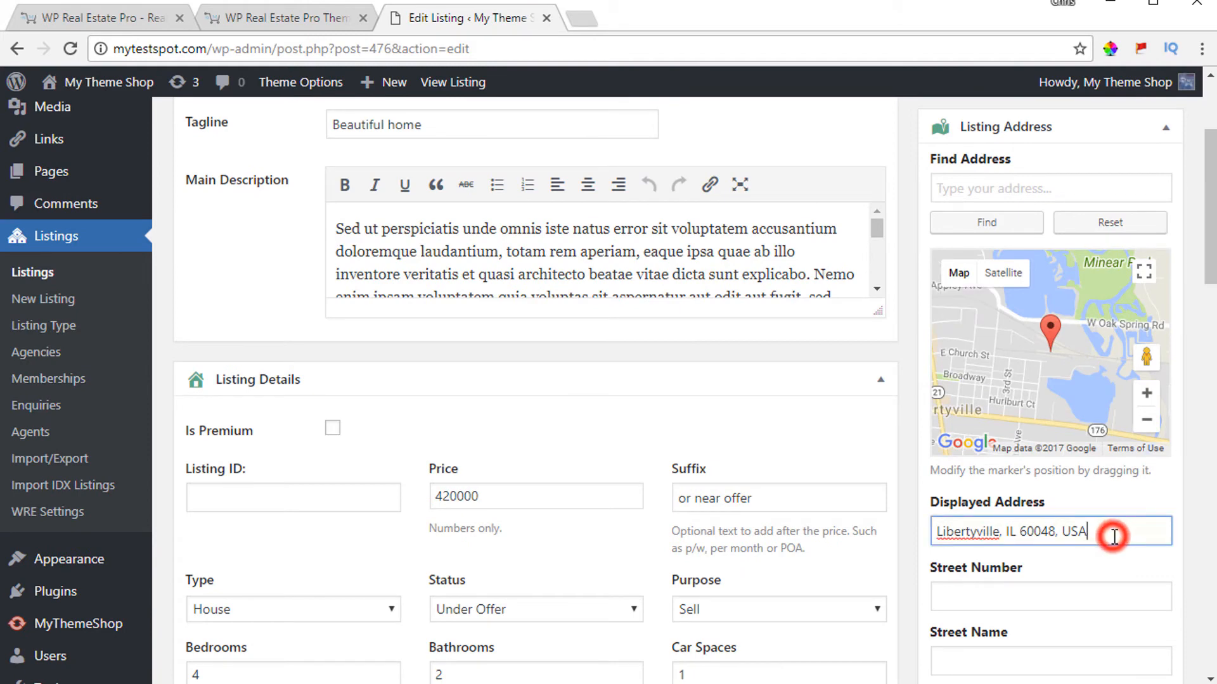
drag(1114, 537, 959, 540)
right_click(968, 539)
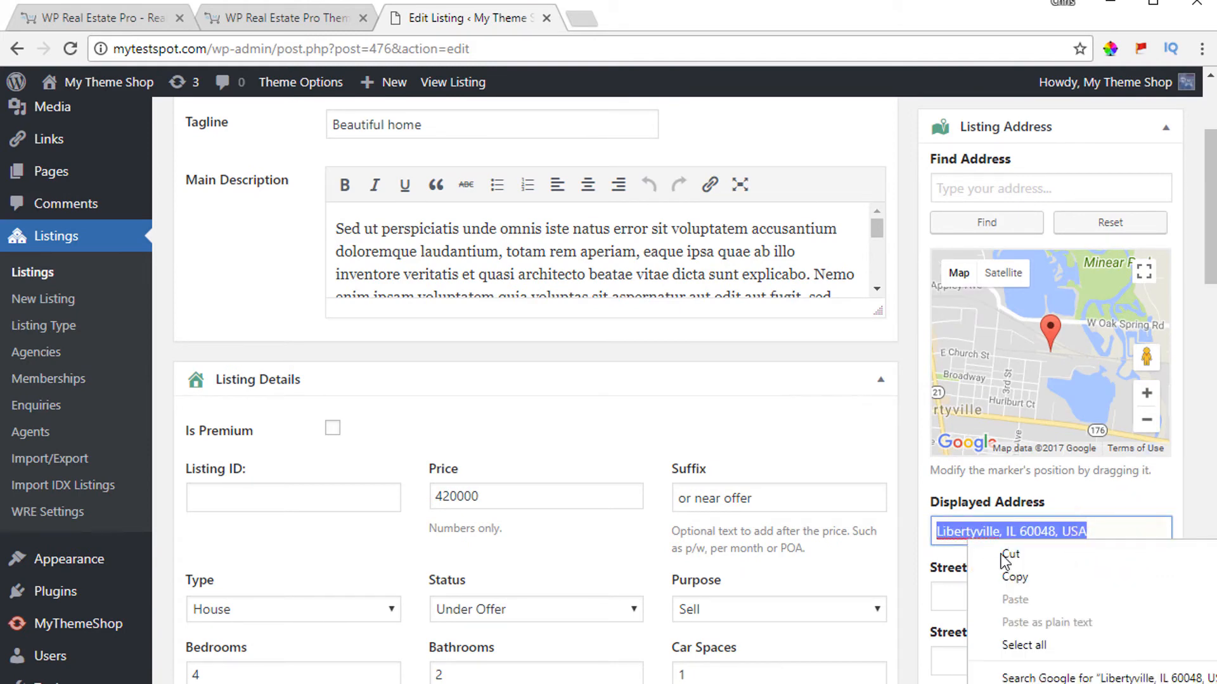
click(1035, 579)
scroll(712, 497, up, 3)
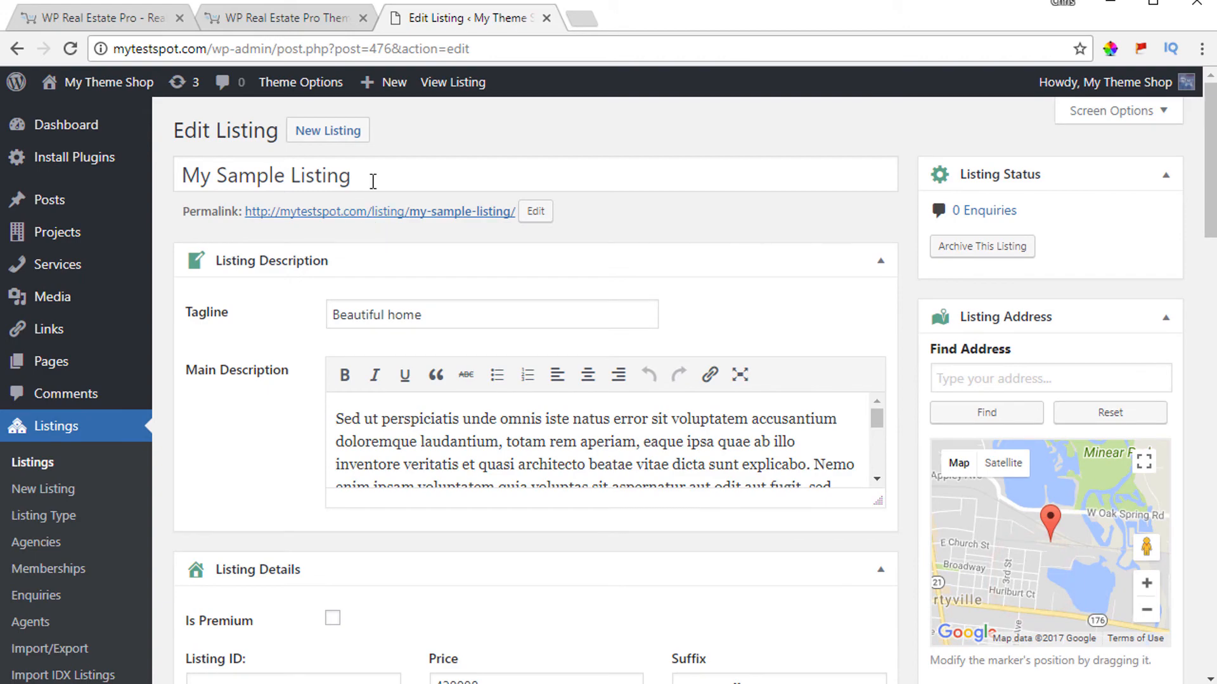
triple_click(355, 173)
right_click(228, 179)
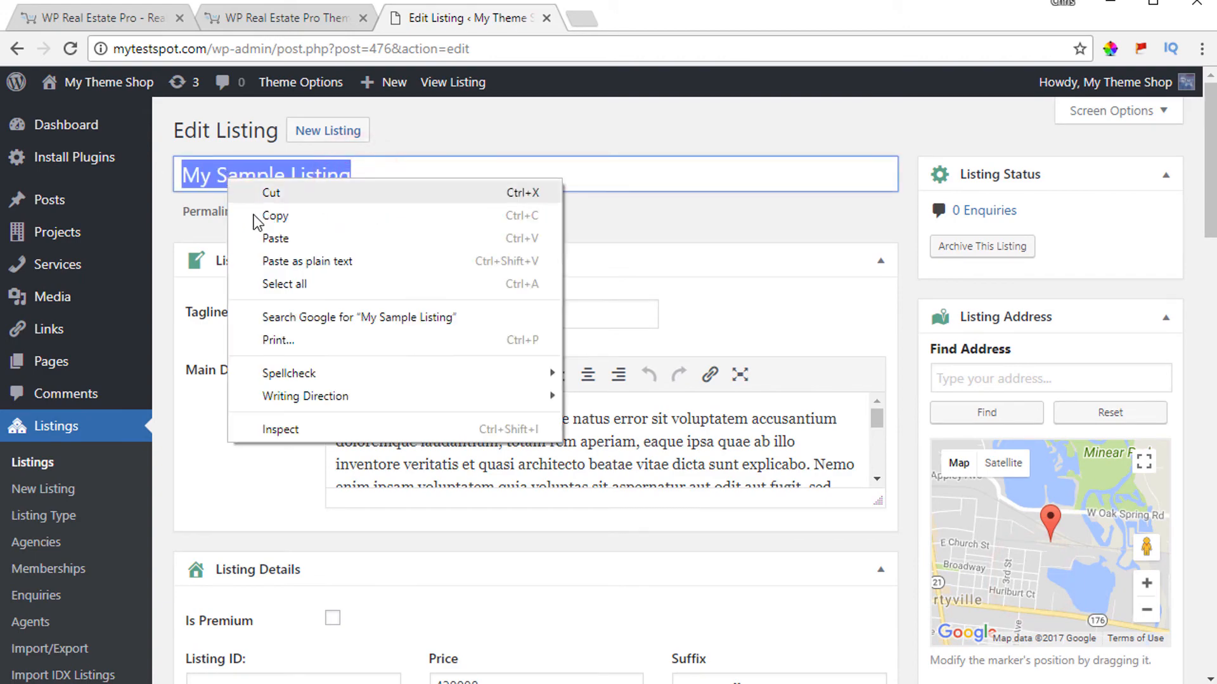
click(274, 239)
Update the listing and view its public page
scroll(932, 310, down, 10)
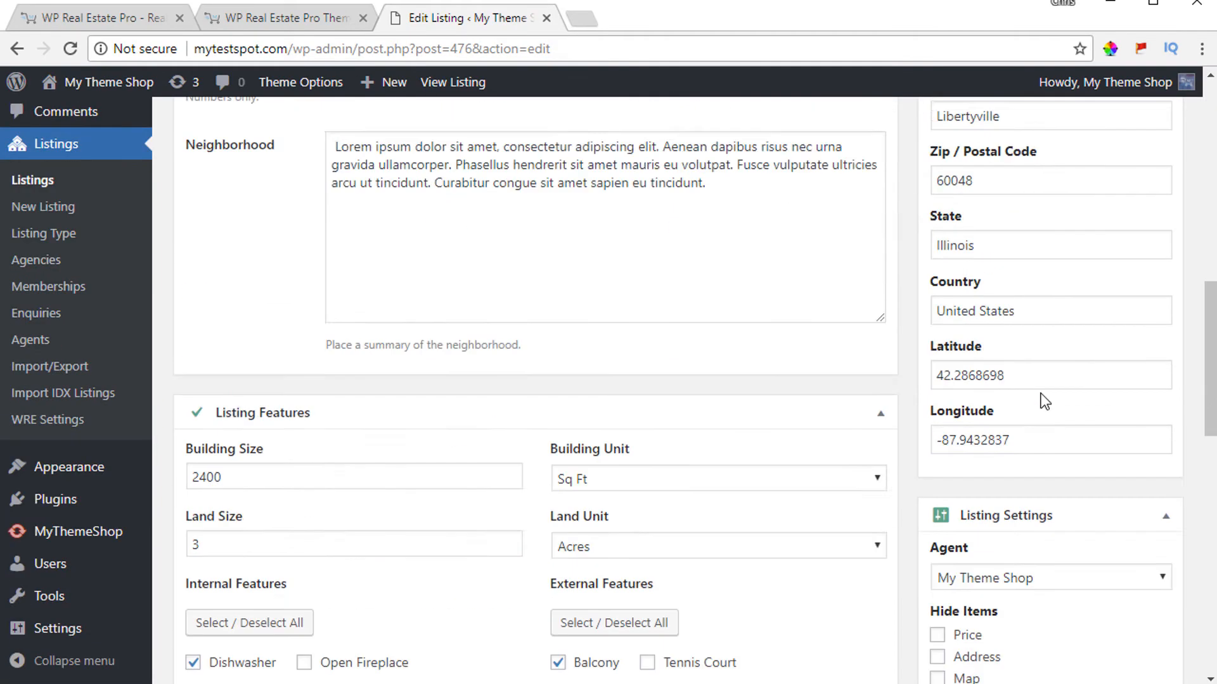
scroll(1044, 400, down, 15)
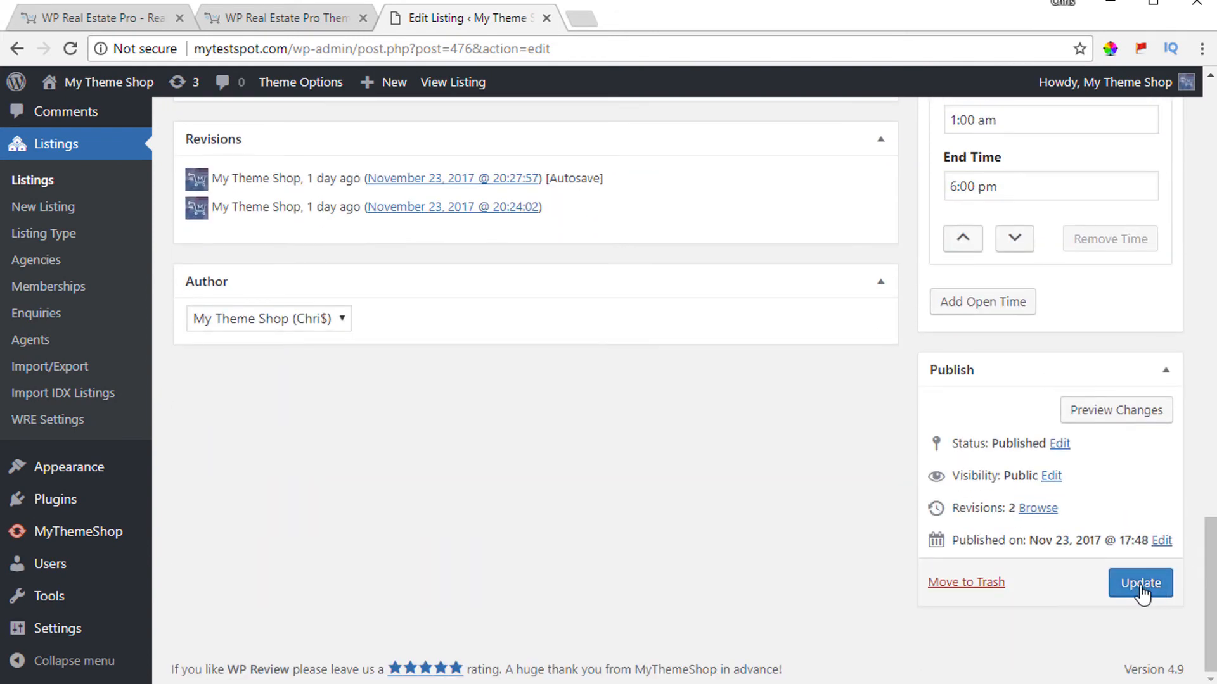
click(1141, 585)
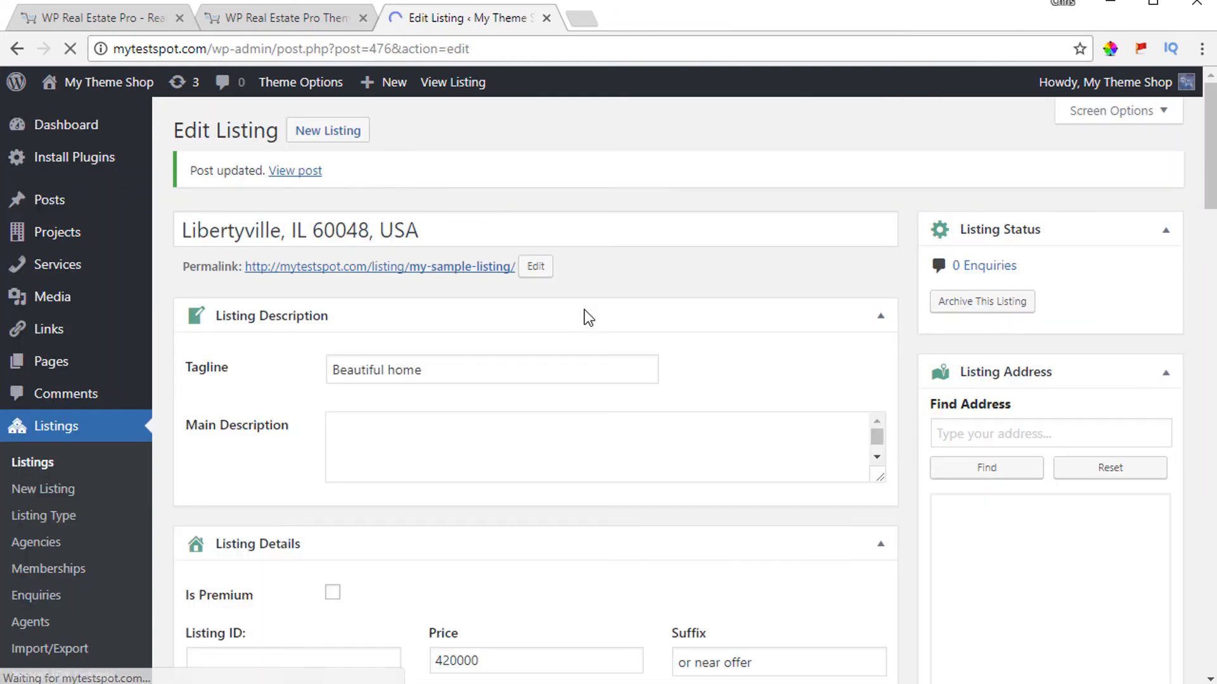
click(281, 171)
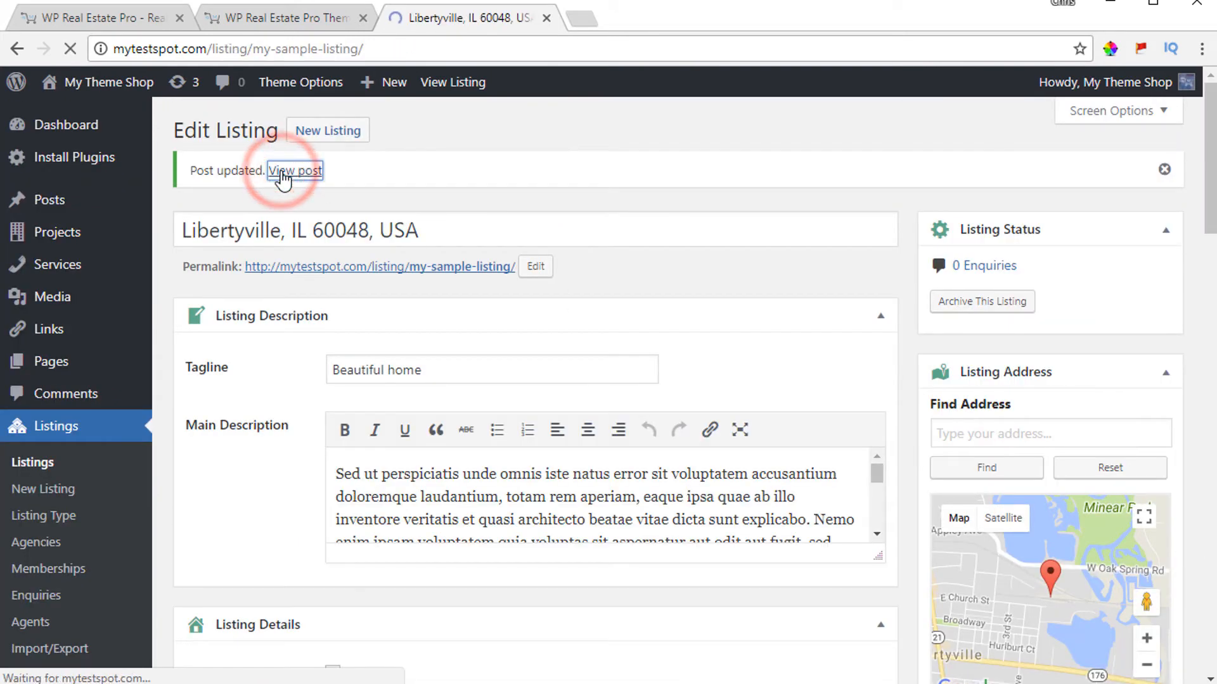
Review the public listing's new title, image slider, thumbnails, price and inspection details
scroll(380, 335, down, 3)
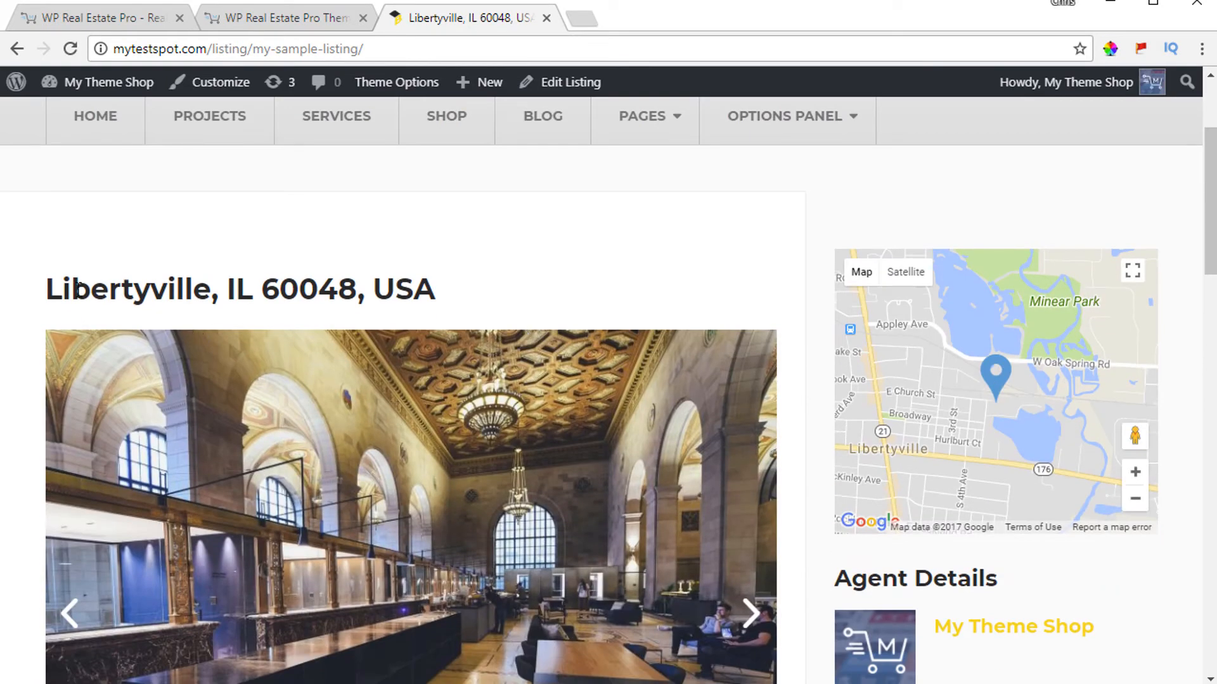
scroll(405, 301, down, 2)
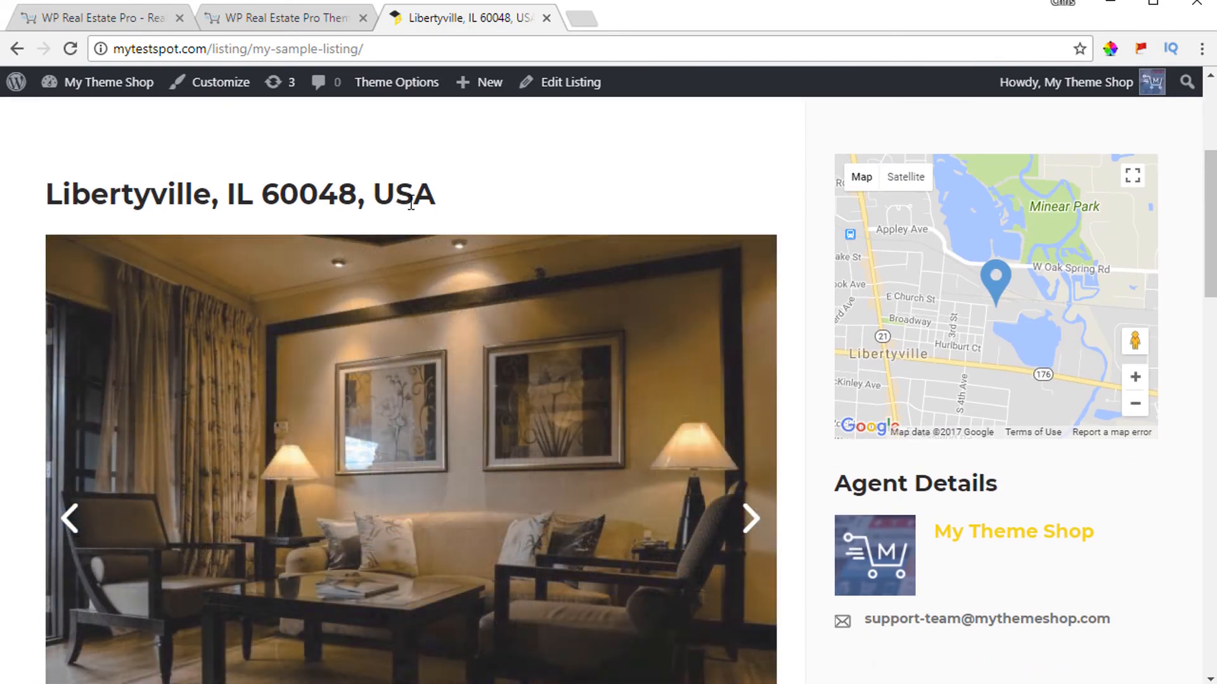
scroll(443, 205, down, 3)
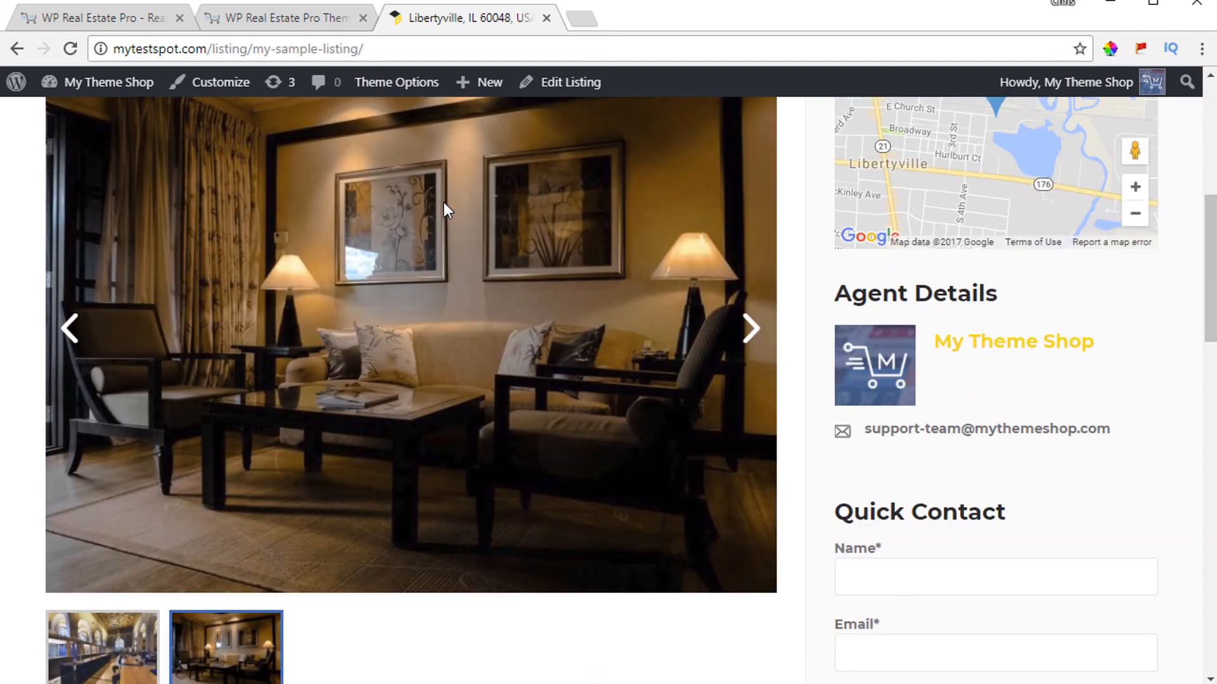
scroll(485, 271, up, 6)
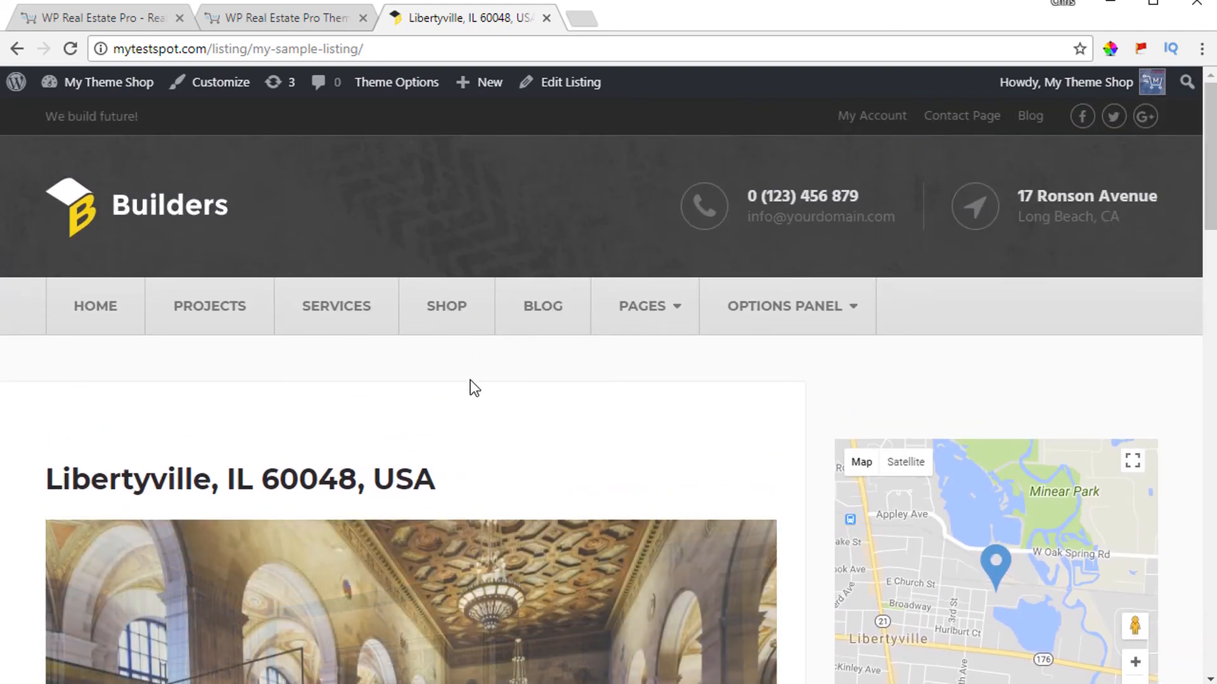
scroll(355, 467, down, 4)
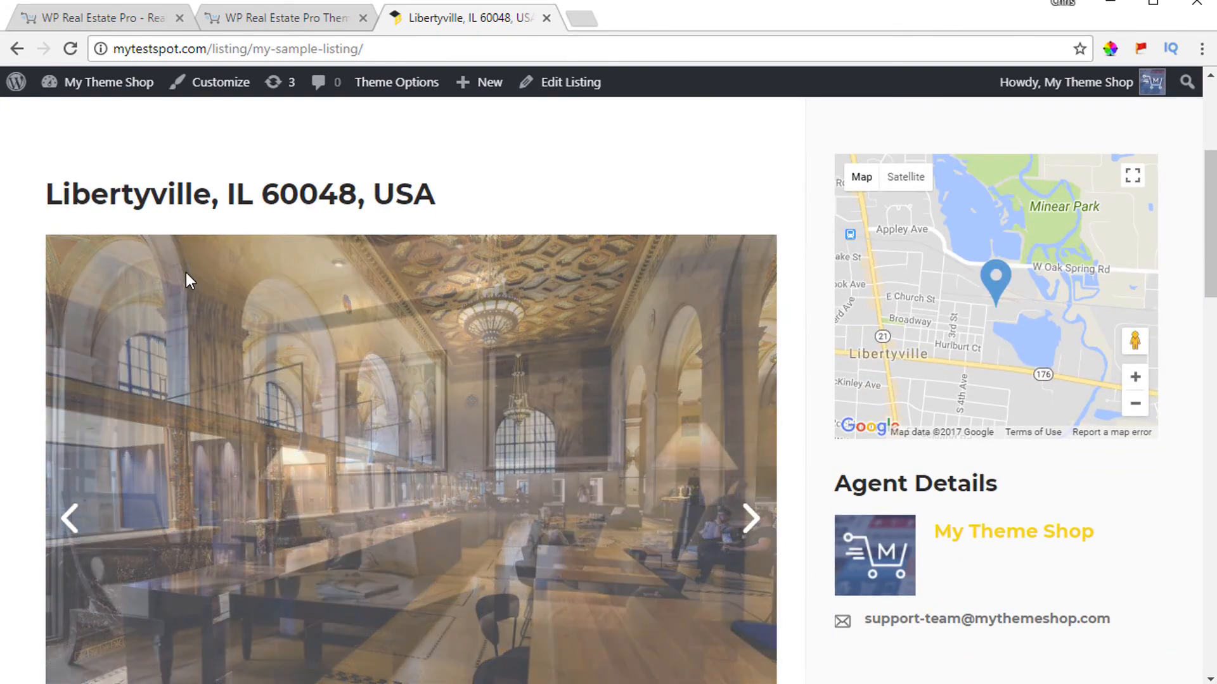
scroll(216, 279, down, 3)
scroll(217, 283, down, 4)
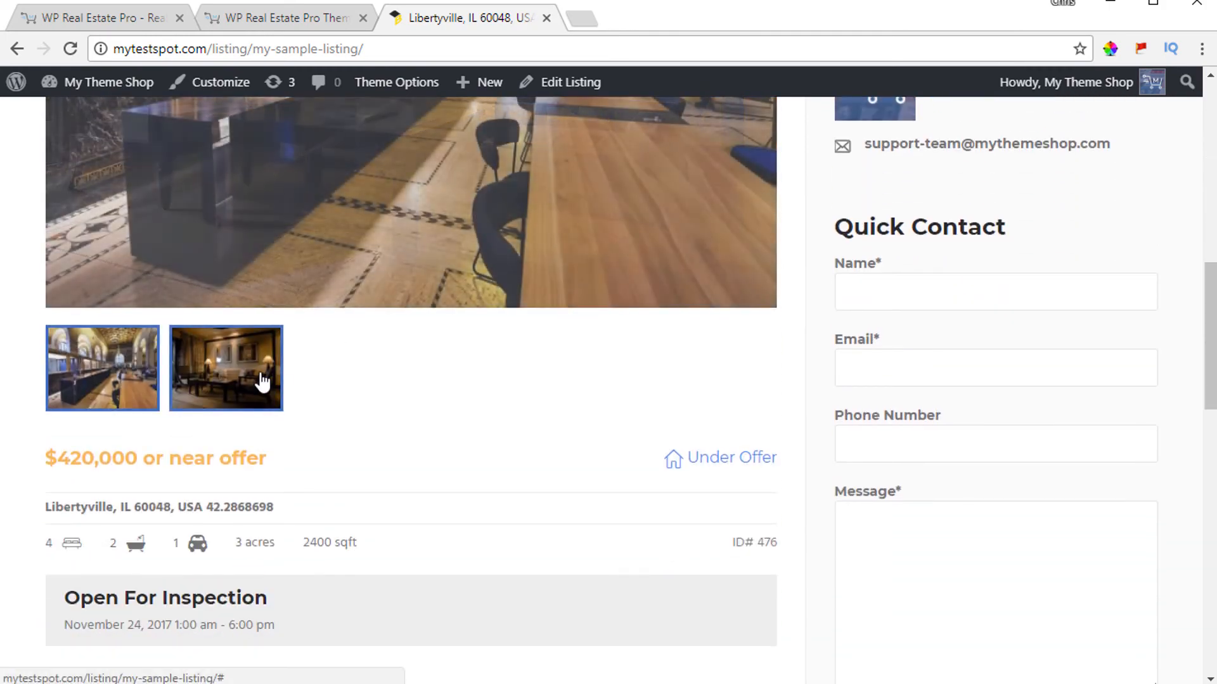
Compare with the demo's Luxury family home listing, examining its images, details, features and Related Listings
click(291, 16)
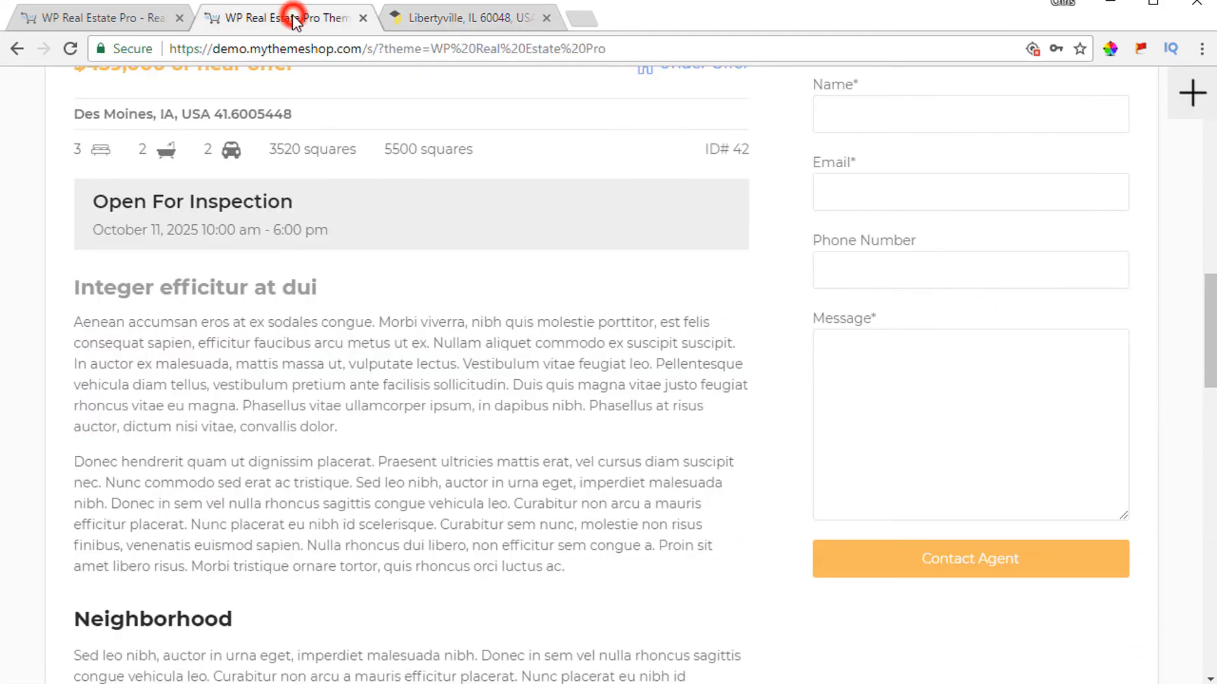
scroll(562, 333, up, 8)
scroll(562, 336, up, 7)
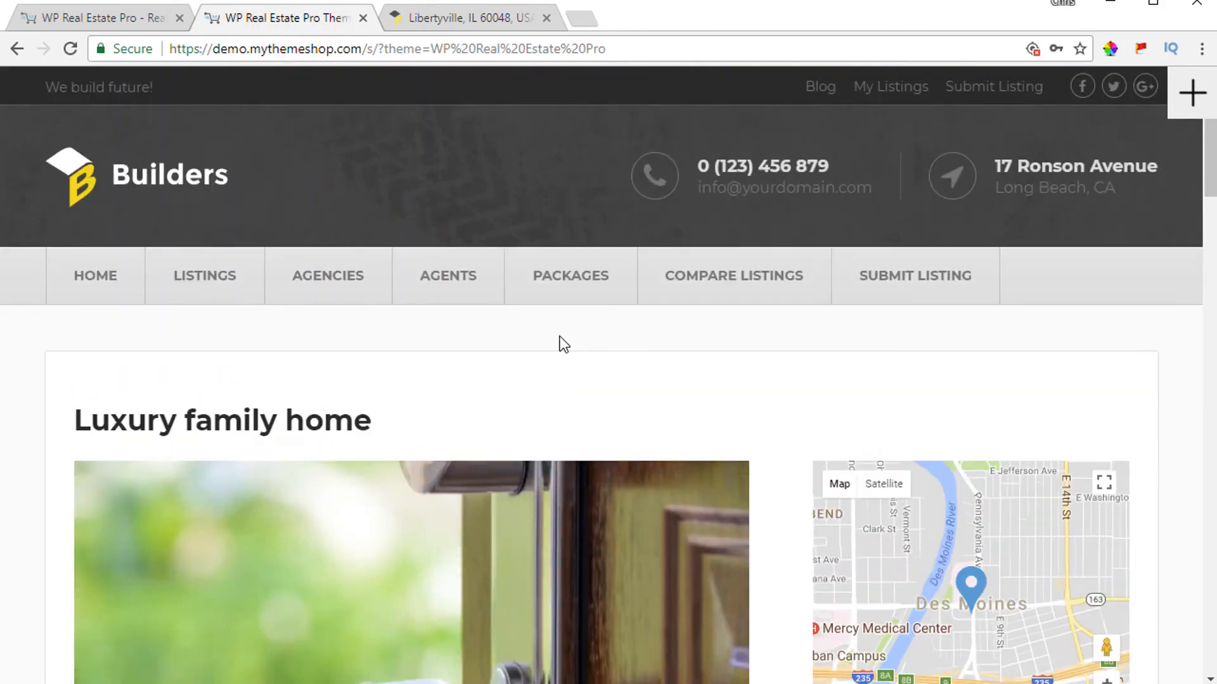
scroll(483, 482, down, 11)
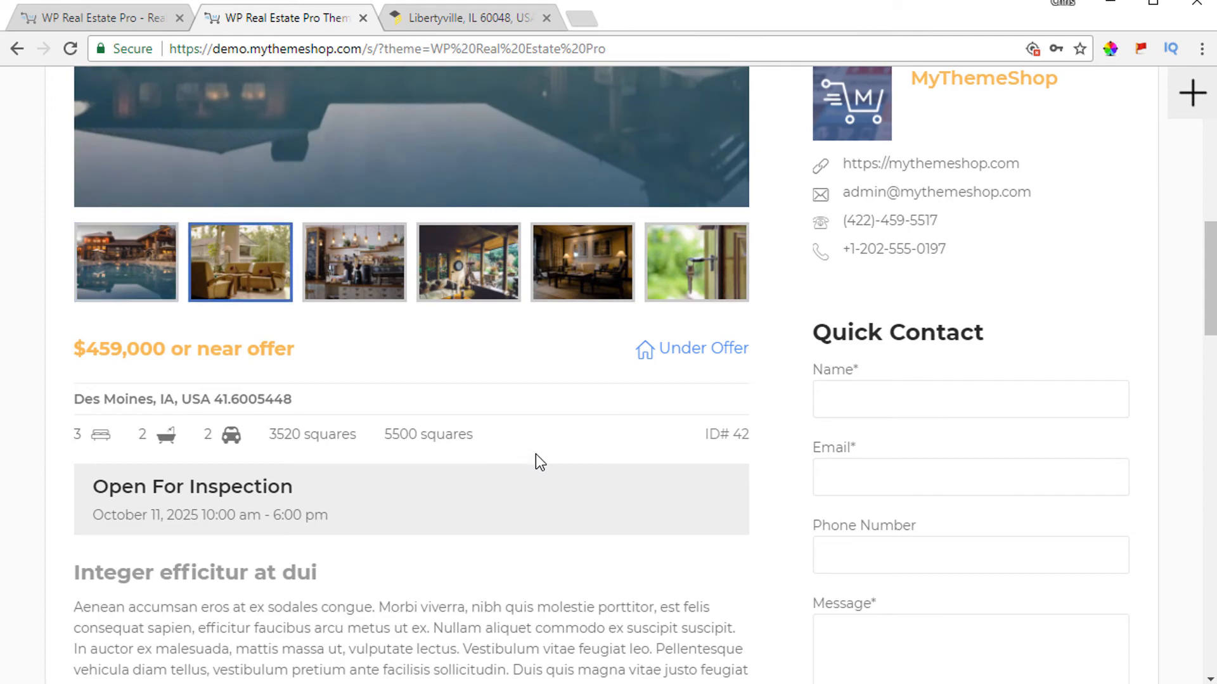
scroll(535, 453, down, 10)
scroll(535, 451, down, 3)
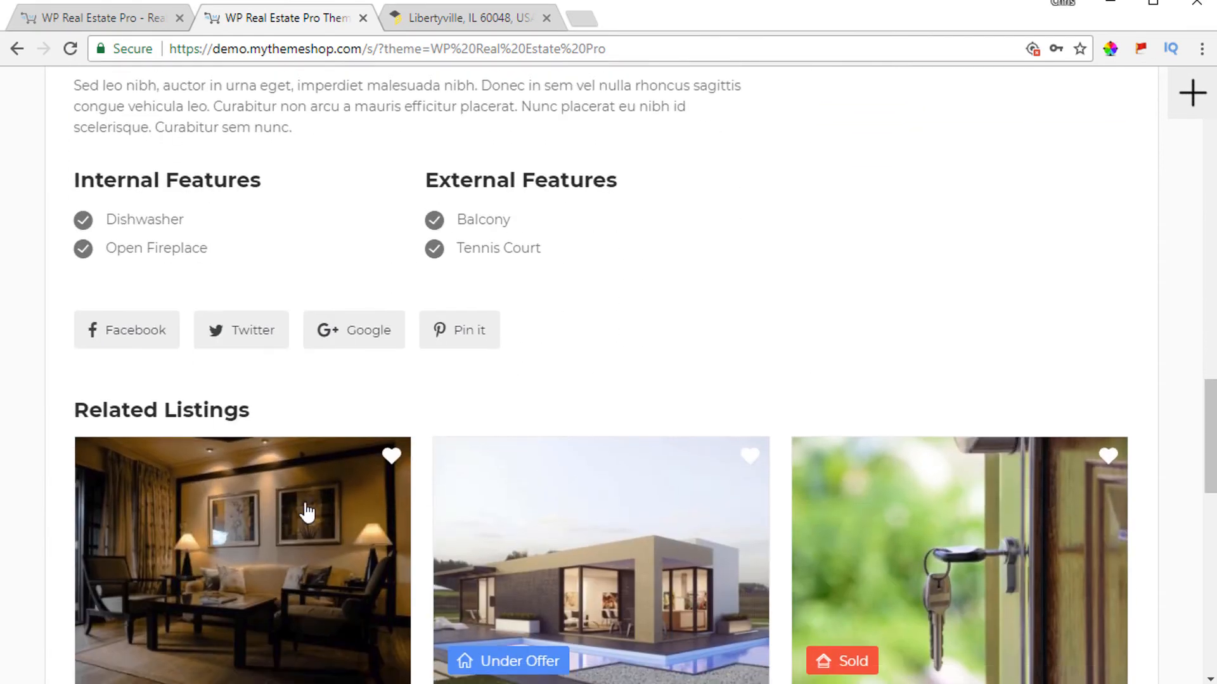
scroll(637, 580, up, 14)
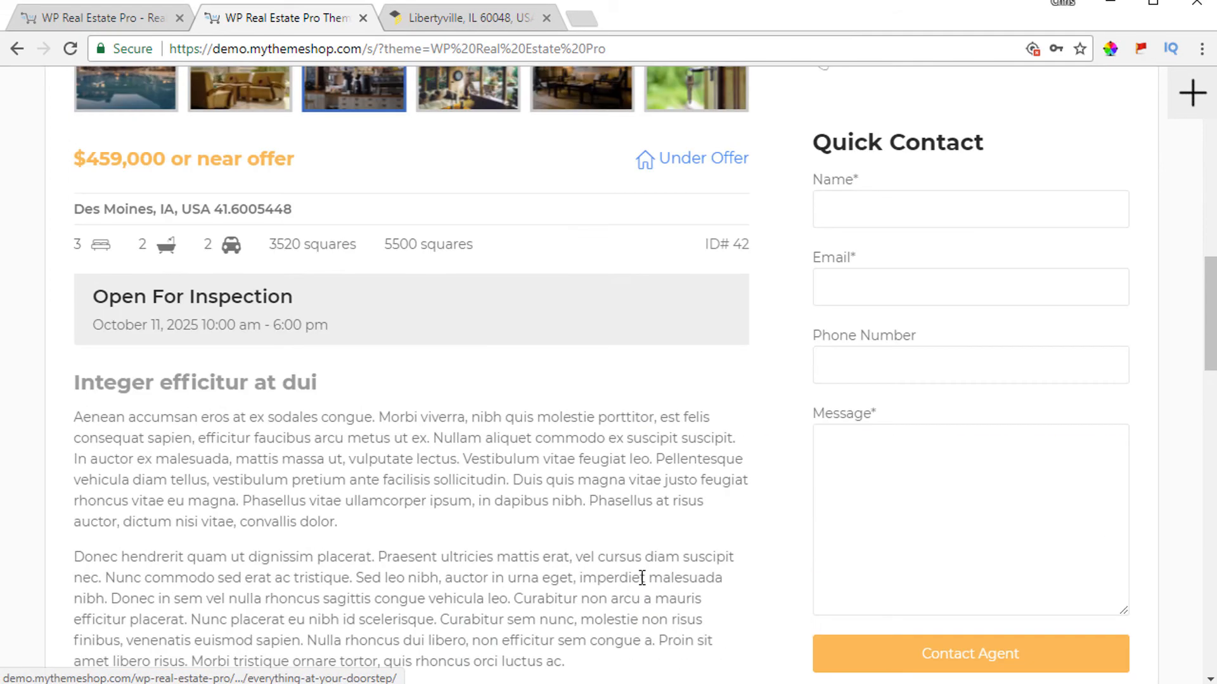
Return to the test site's dashboard and start a new listing
click(451, 20)
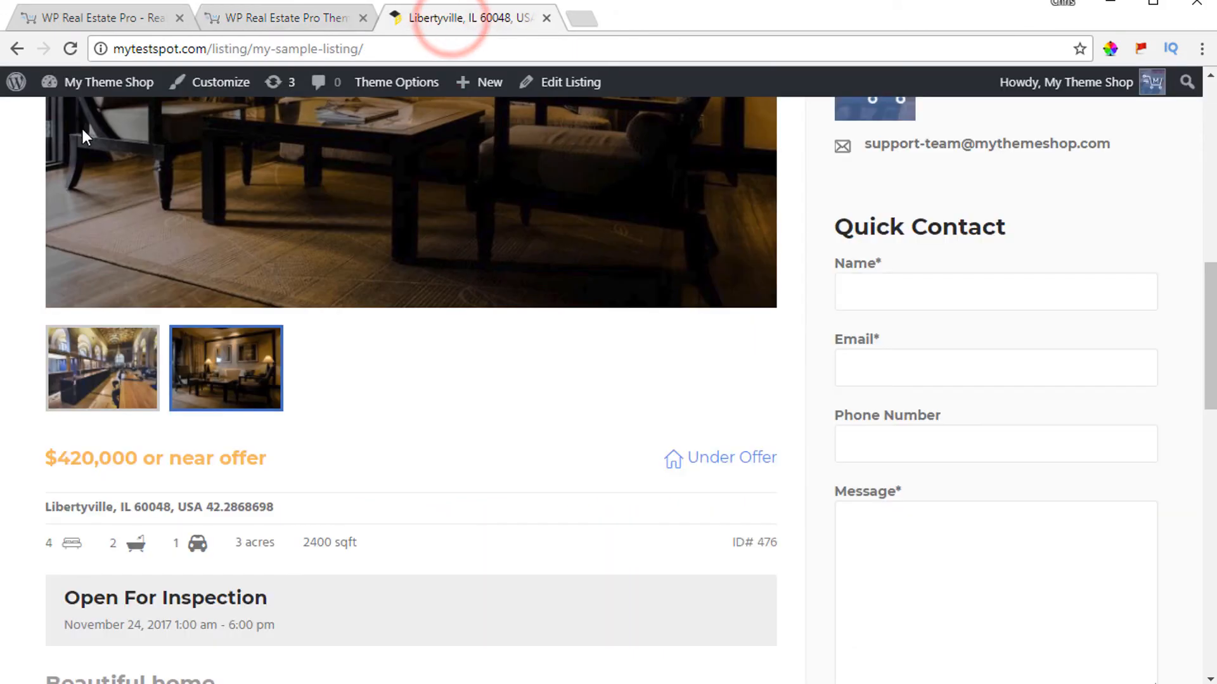
click(100, 82)
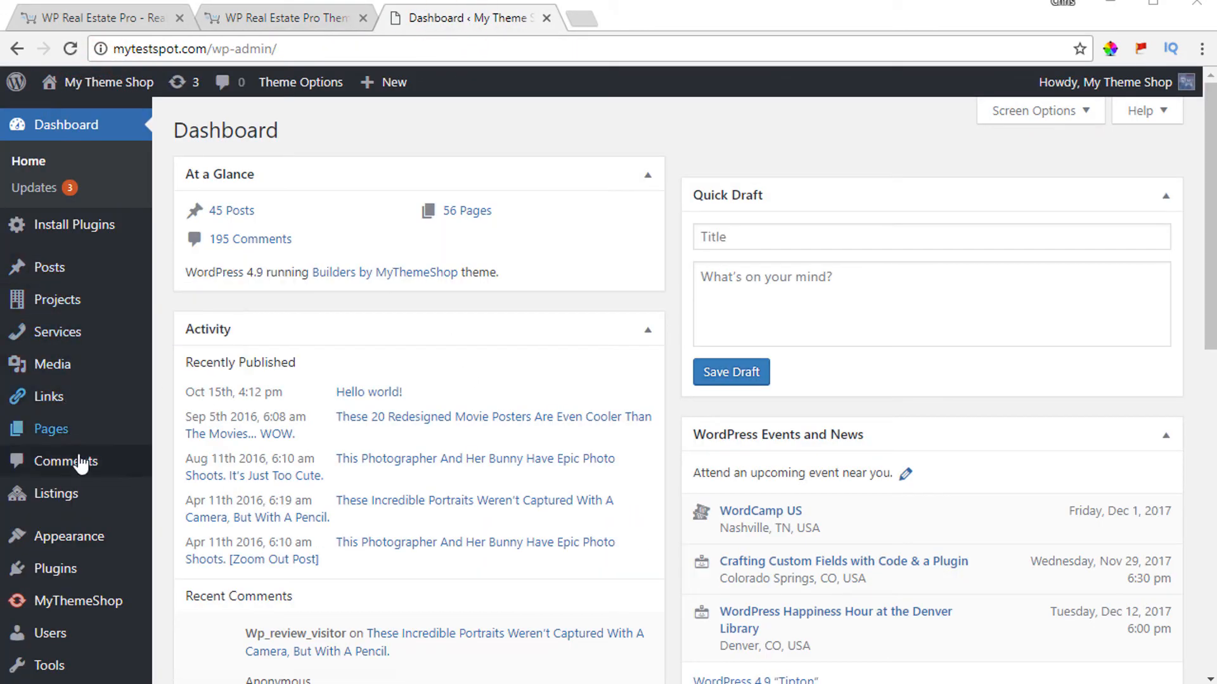
mouse_move(64, 501)
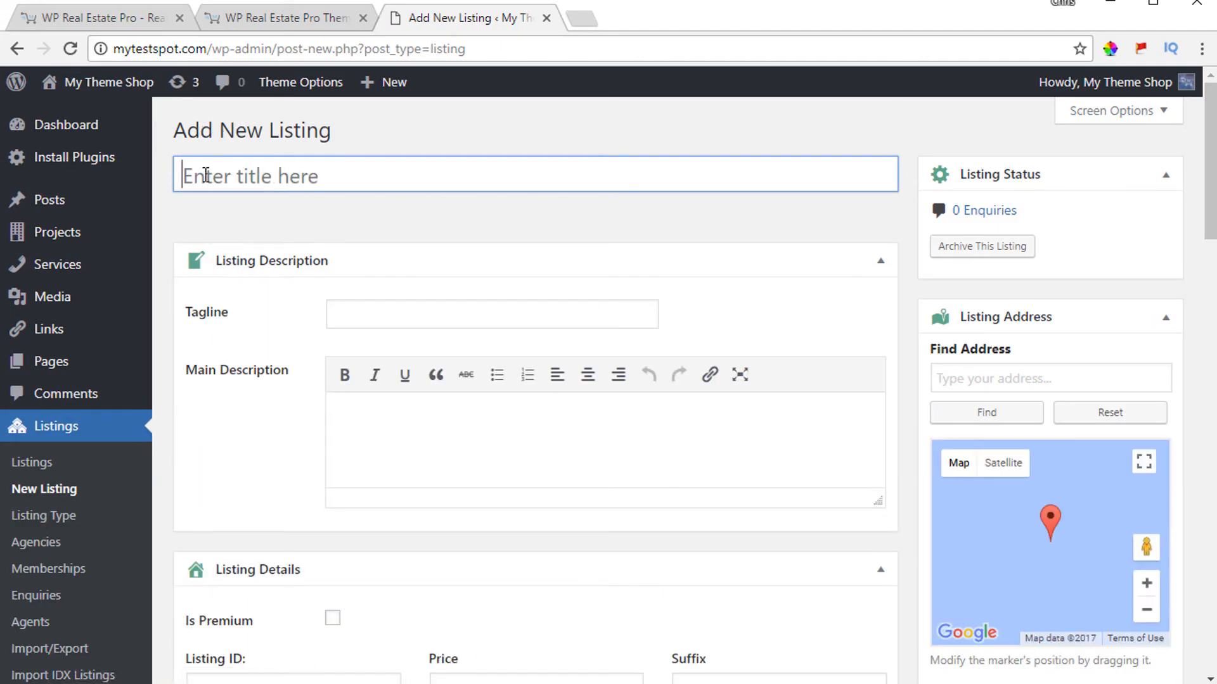
Show the Main Description editor of the new listing in full screen and return to the form
scroll(381, 216, down, 2)
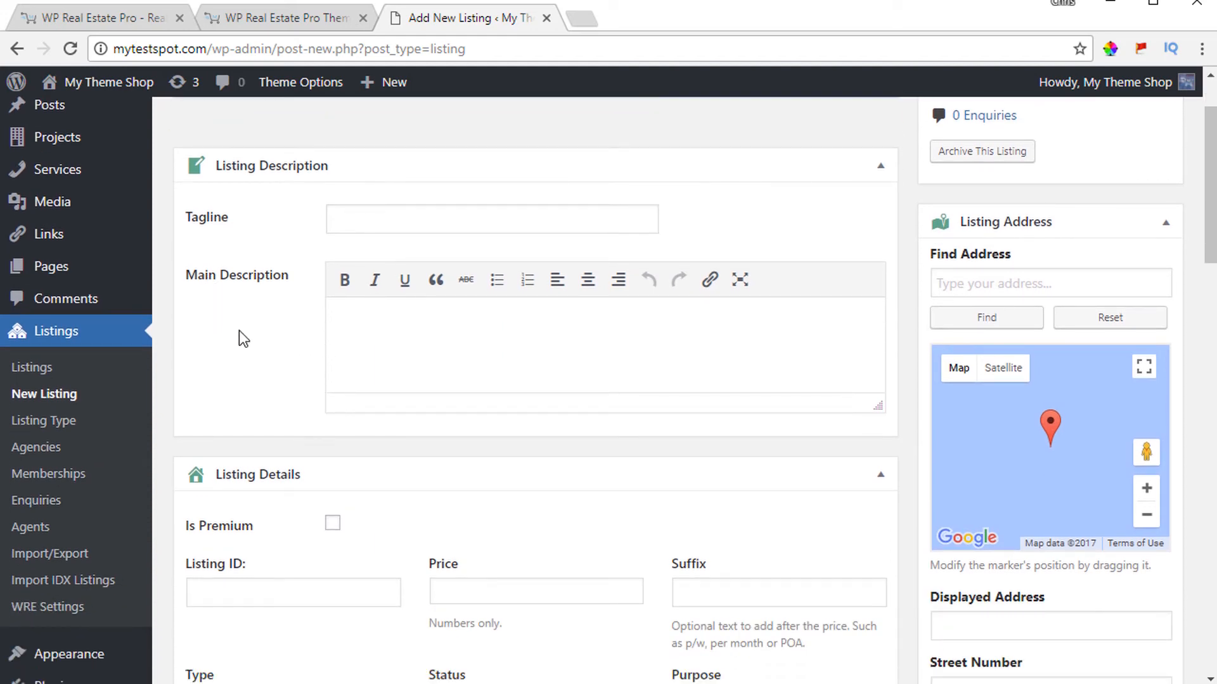
click(739, 280)
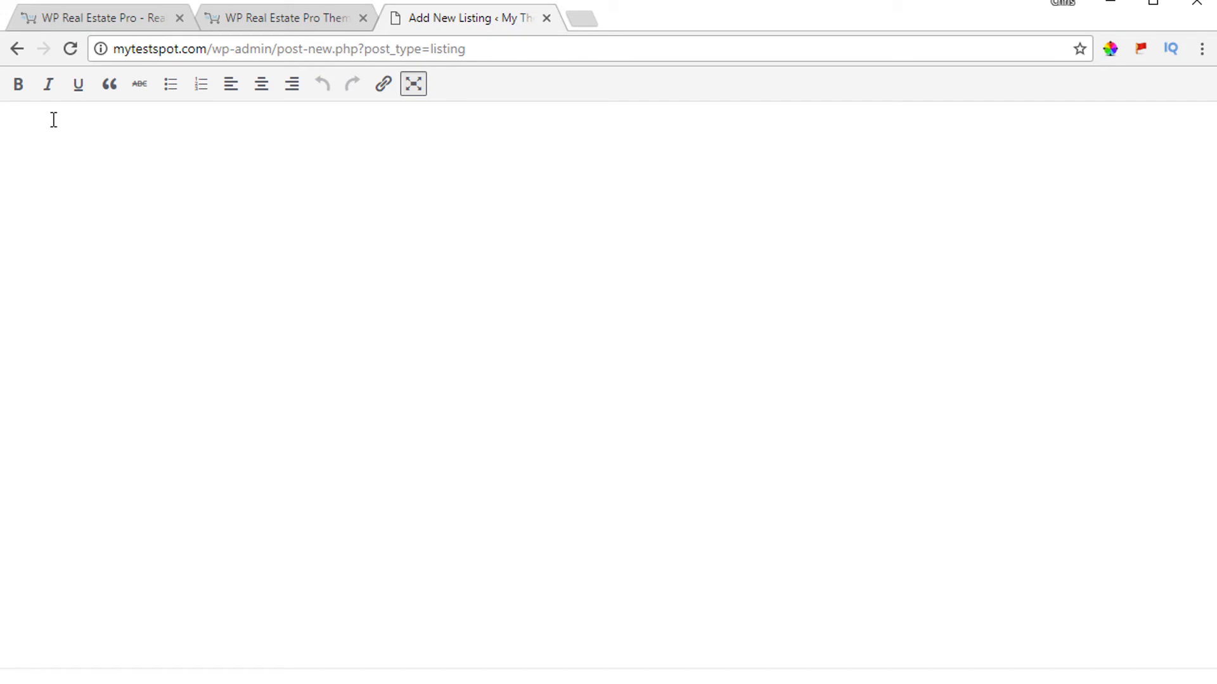
click(413, 84)
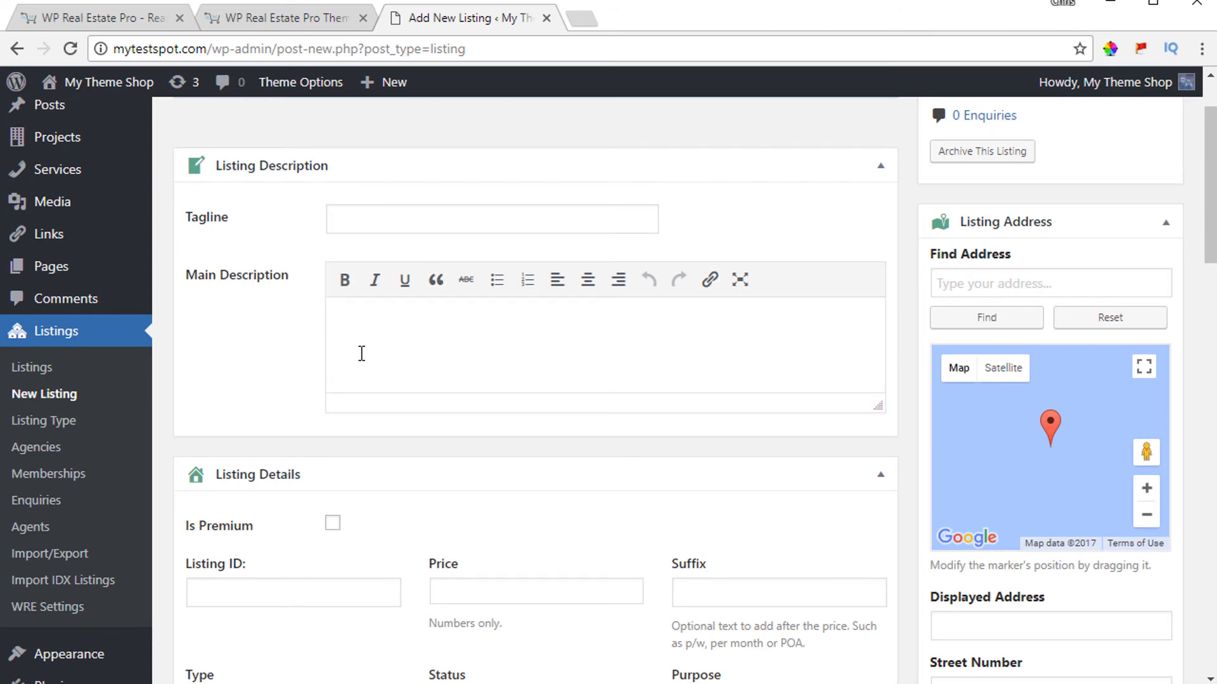
Set the new listing's type to Unit and its price to 2000 in Listing Details
scroll(359, 355, down, 3)
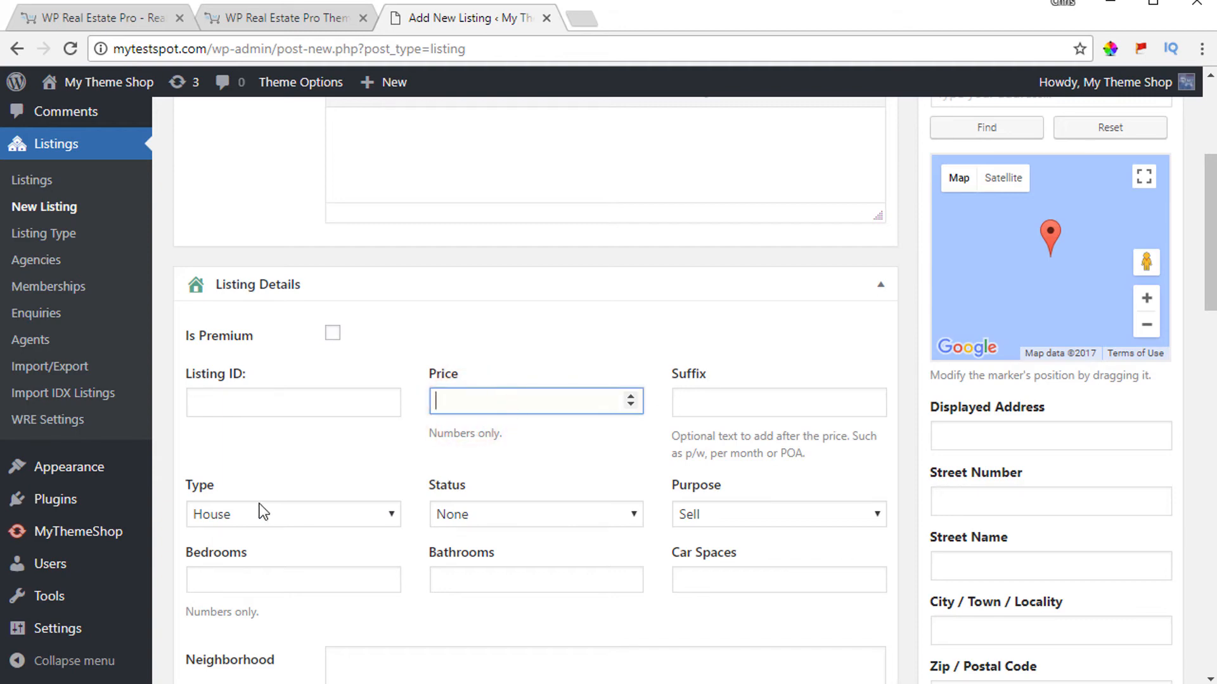
scroll(268, 511, down, 2)
click(264, 420)
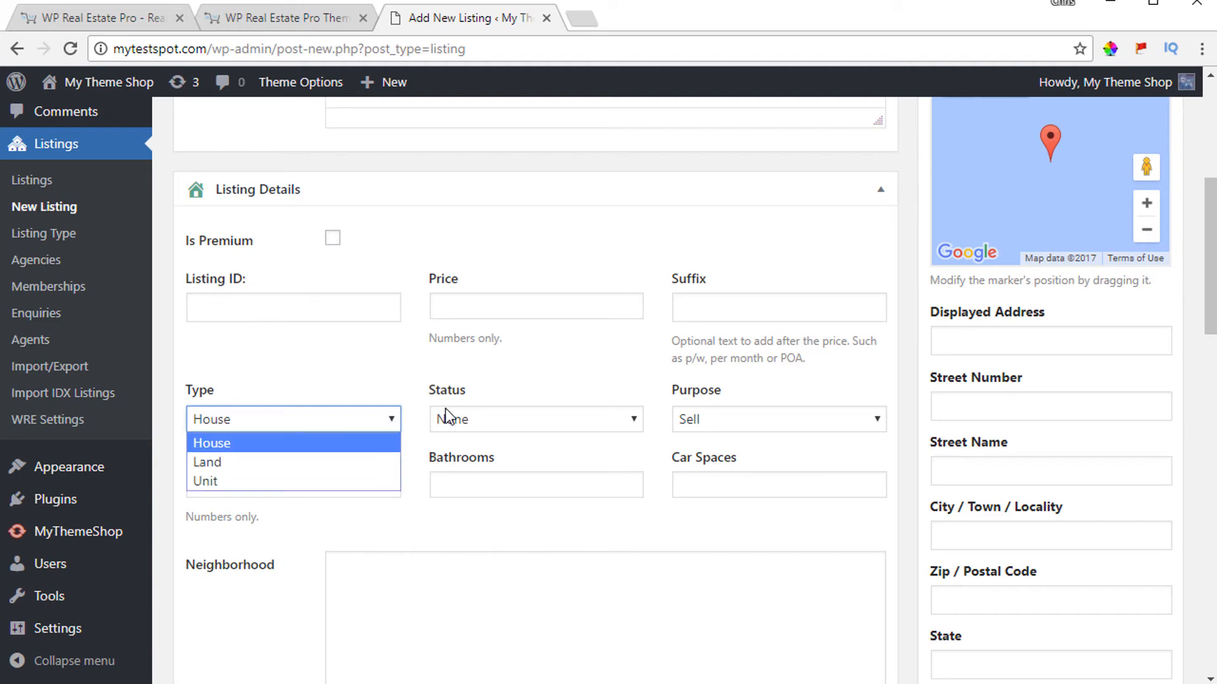
click(211, 482)
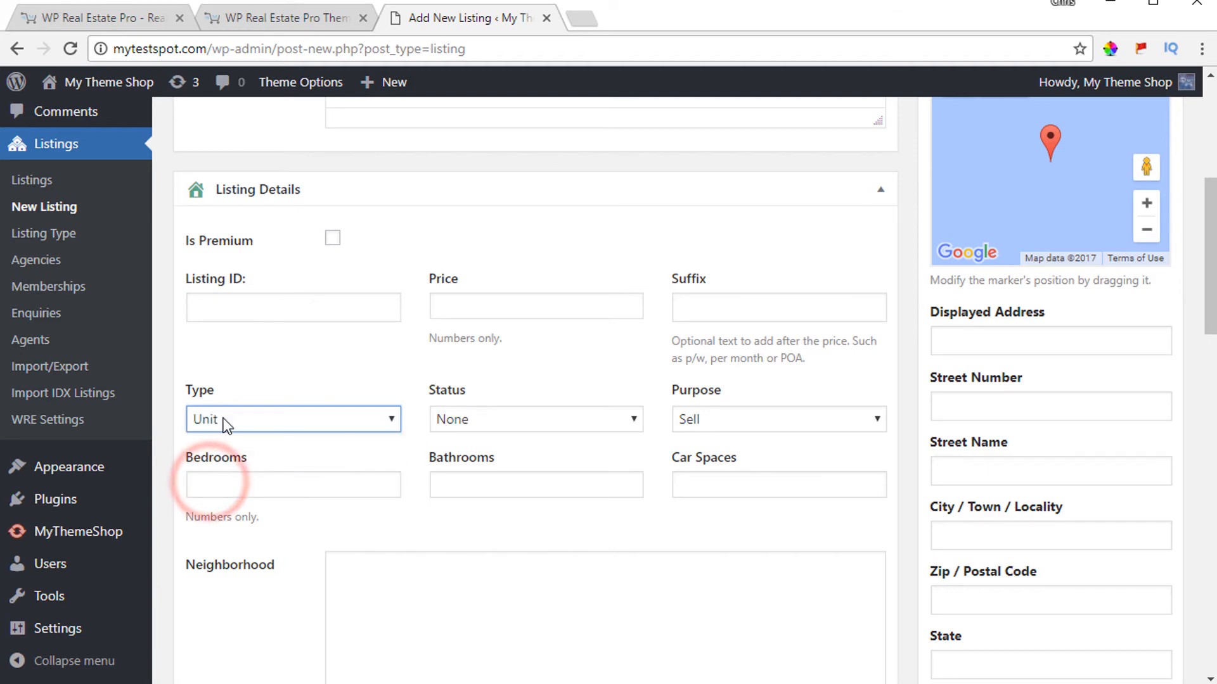
click(452, 309)
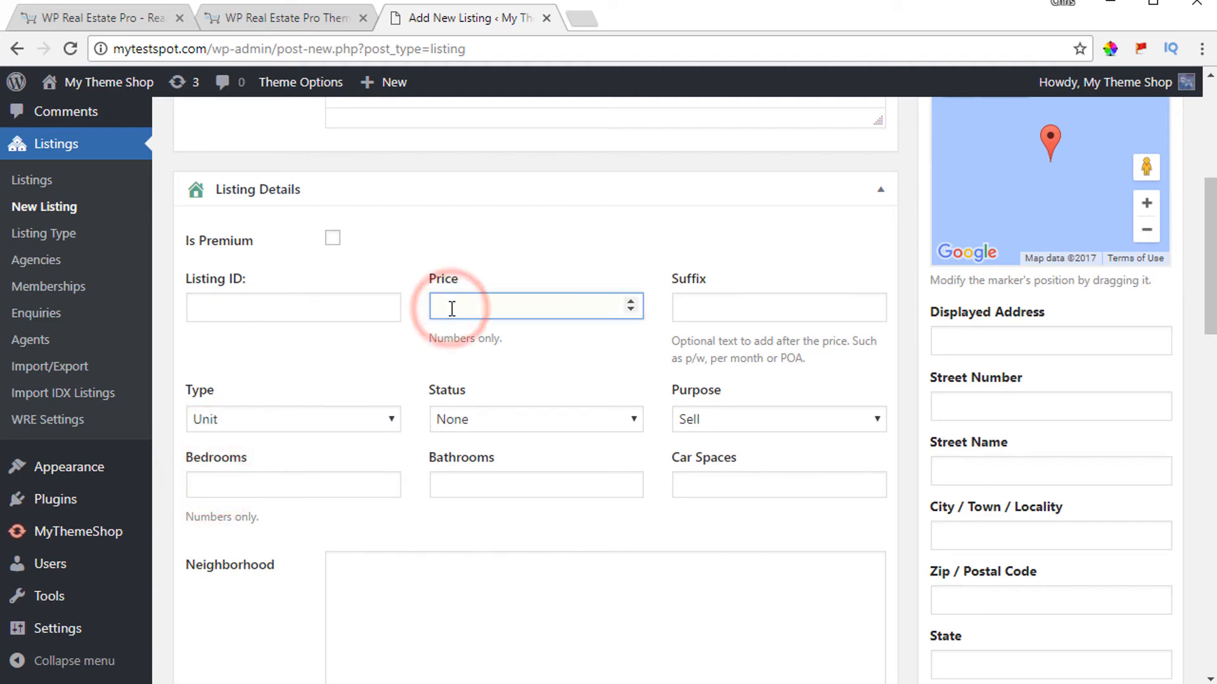
text(2000)
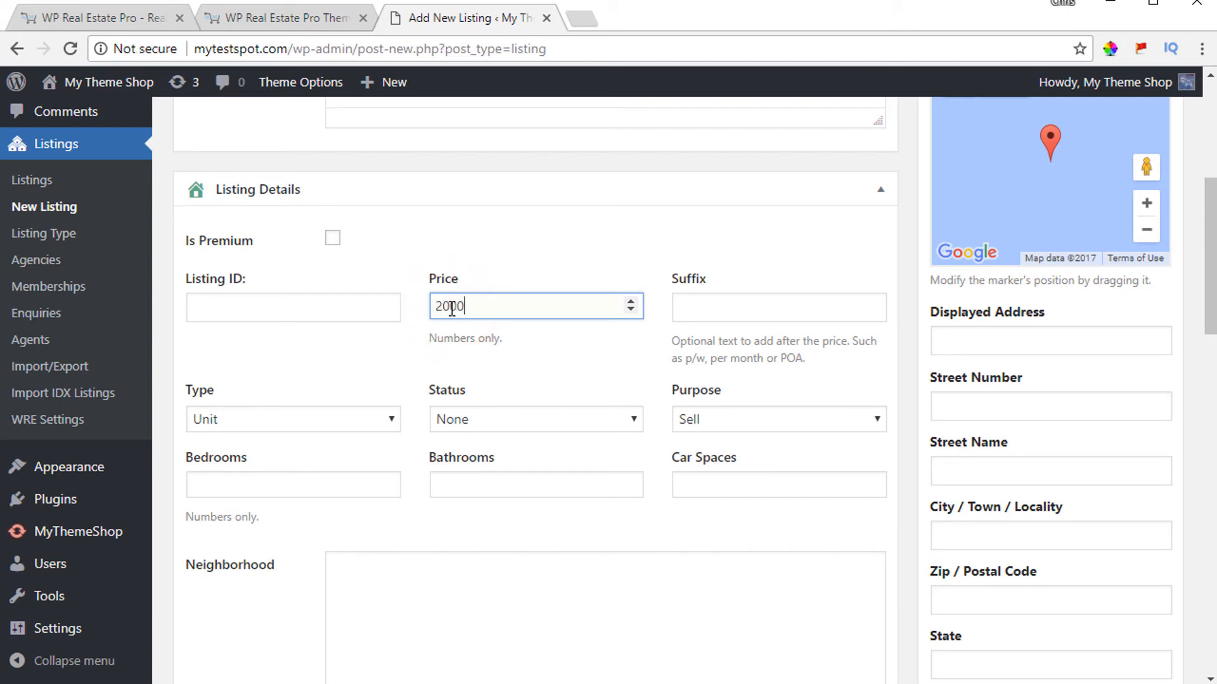
Examine the Suffix, Status, Purpose and room-count fields, plus the Listing Features and Images sections of the form
click(737, 319)
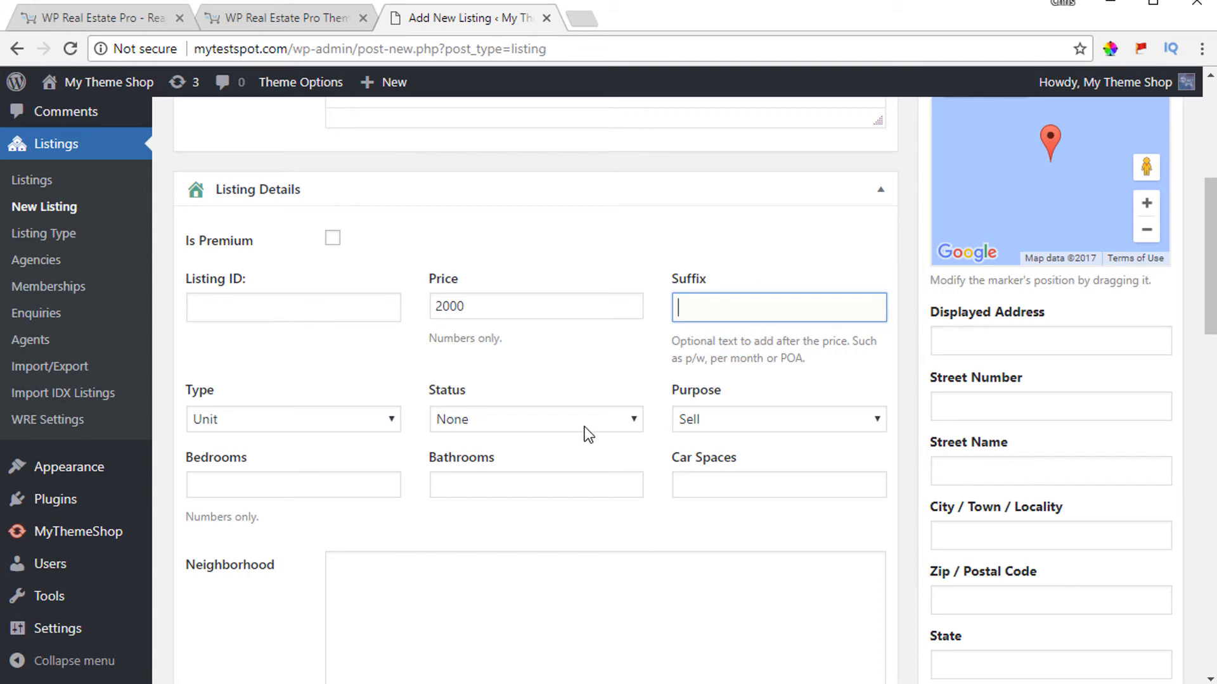
click(546, 420)
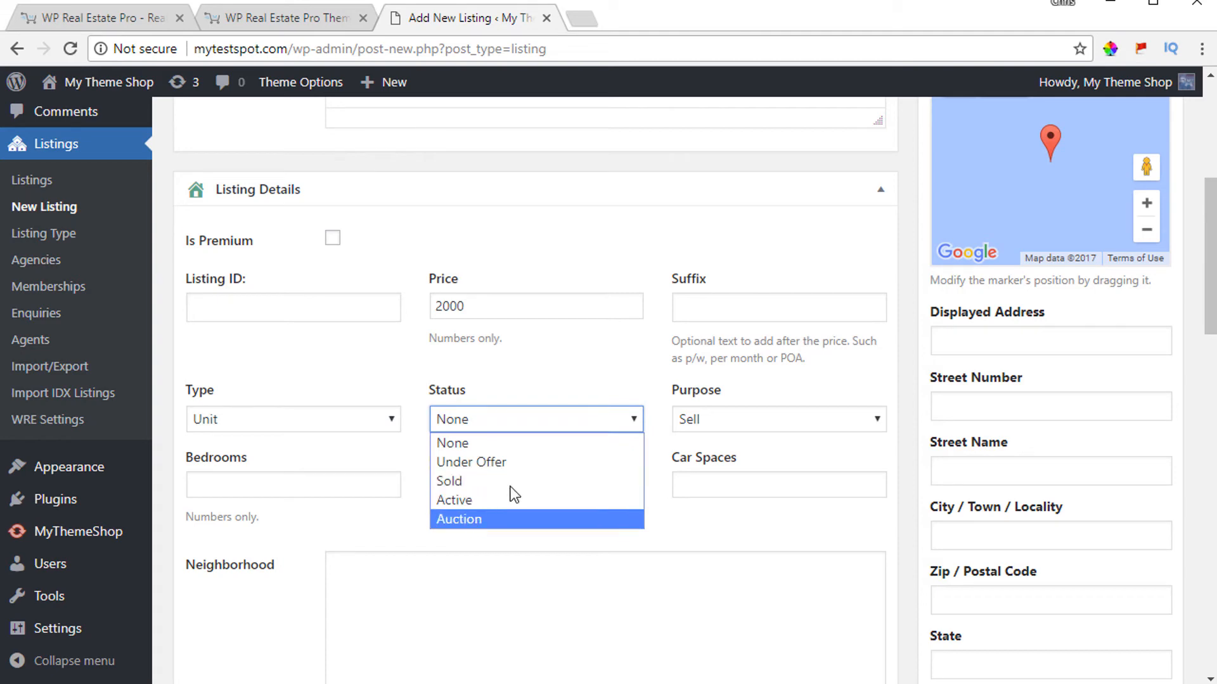
click(537, 371)
click(724, 417)
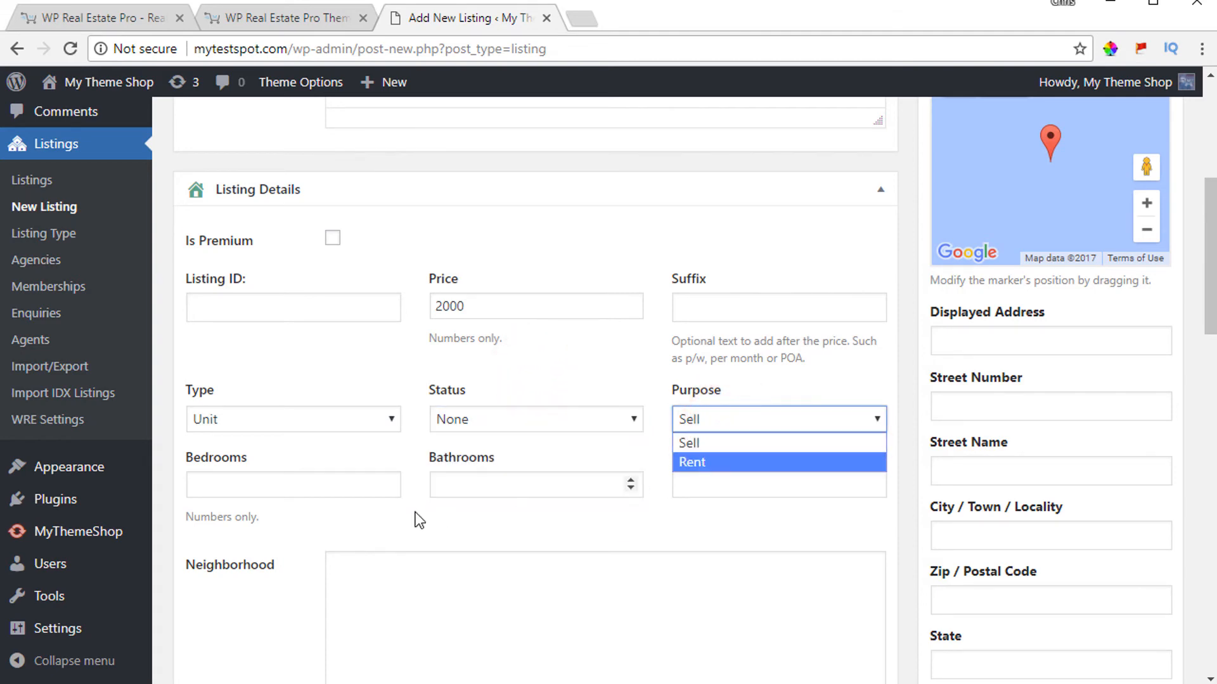
click(296, 485)
click(479, 495)
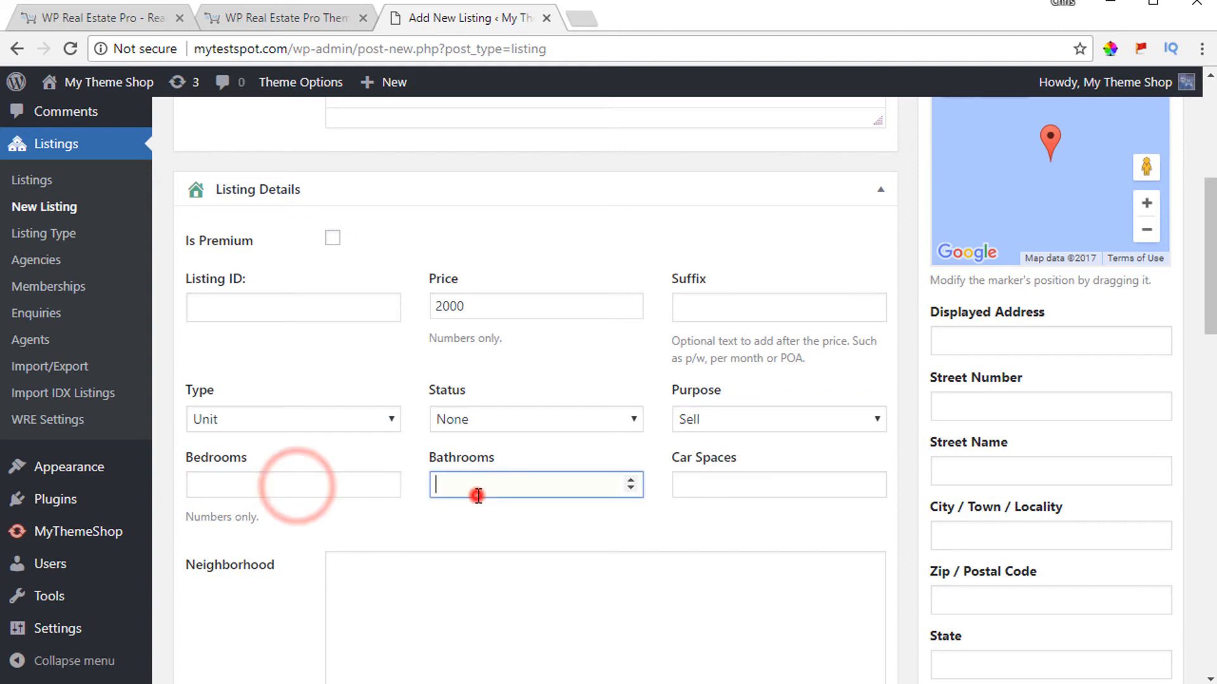
click(740, 495)
scroll(735, 498, down, 4)
scroll(465, 344, down, 3)
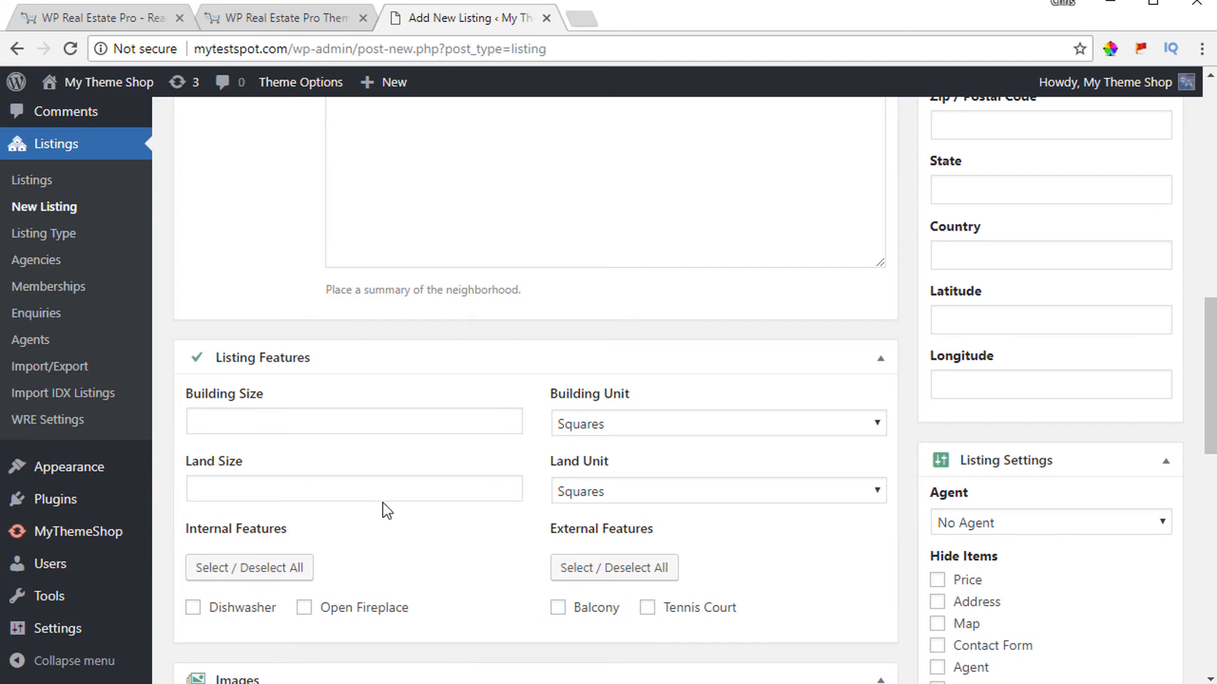
scroll(383, 500, down, 3)
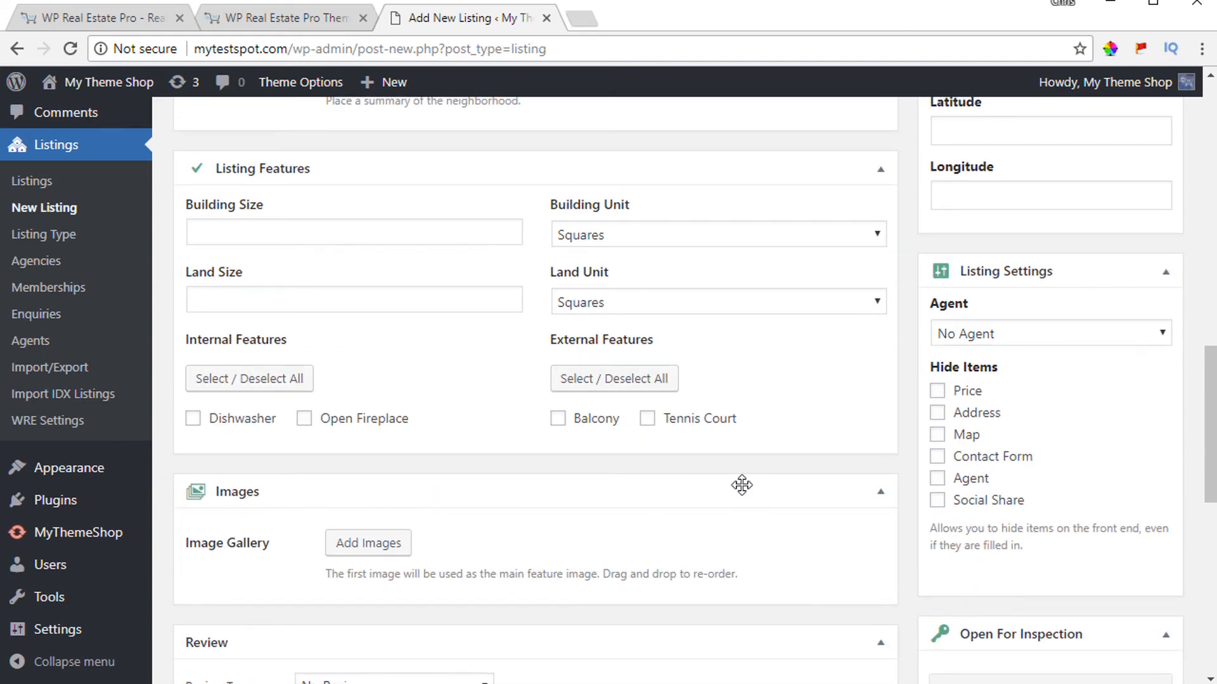
Find the listing address with "123", choose the suggestion in Warwick, RI, and move the map marker slightly west
scroll(740, 486, up, 9)
scroll(741, 484, up, 5)
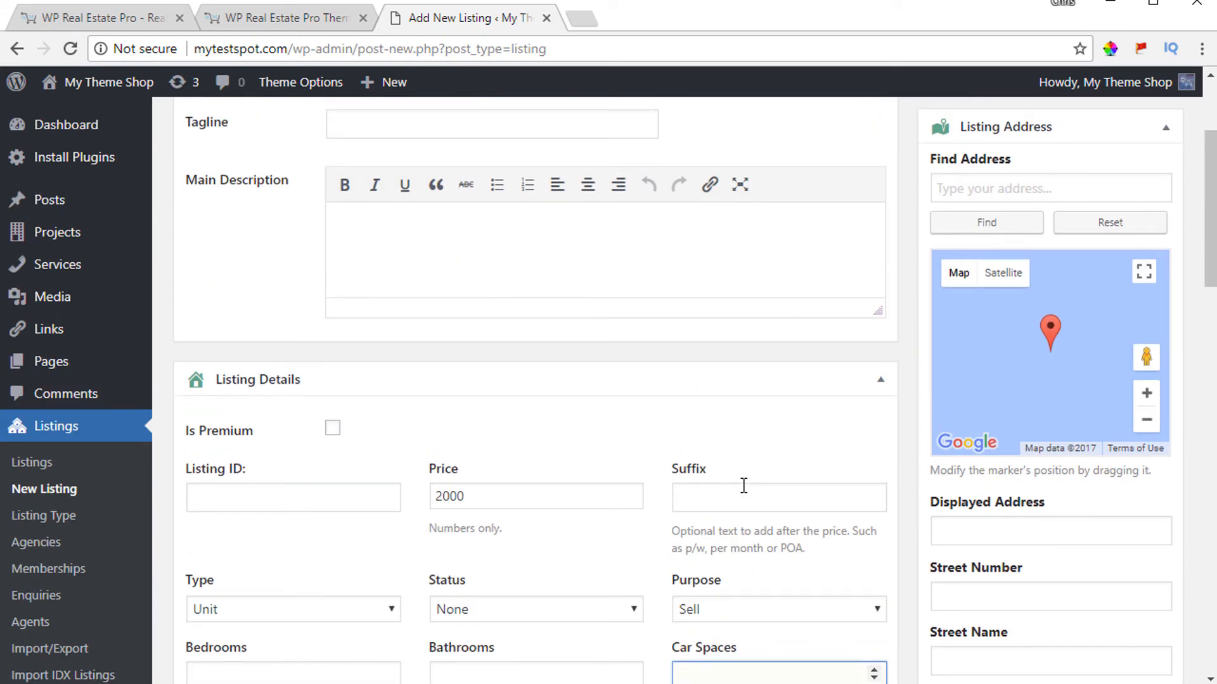
scroll(743, 486, up, 2)
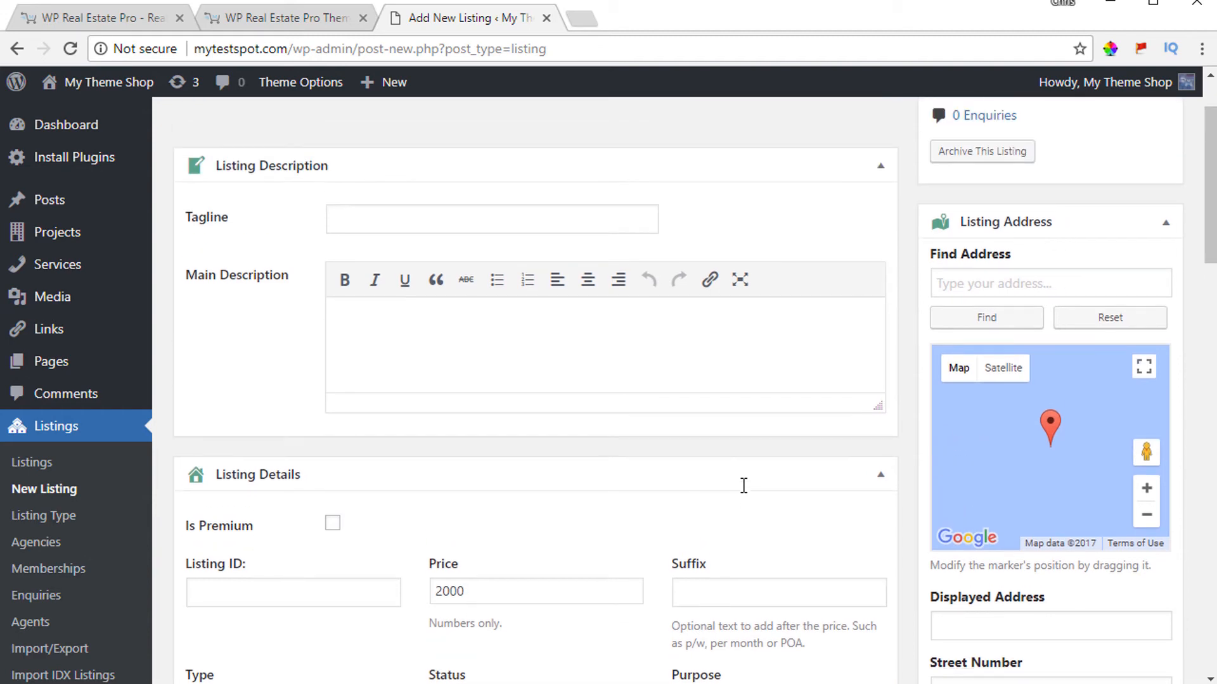
click(1035, 284)
text(123)
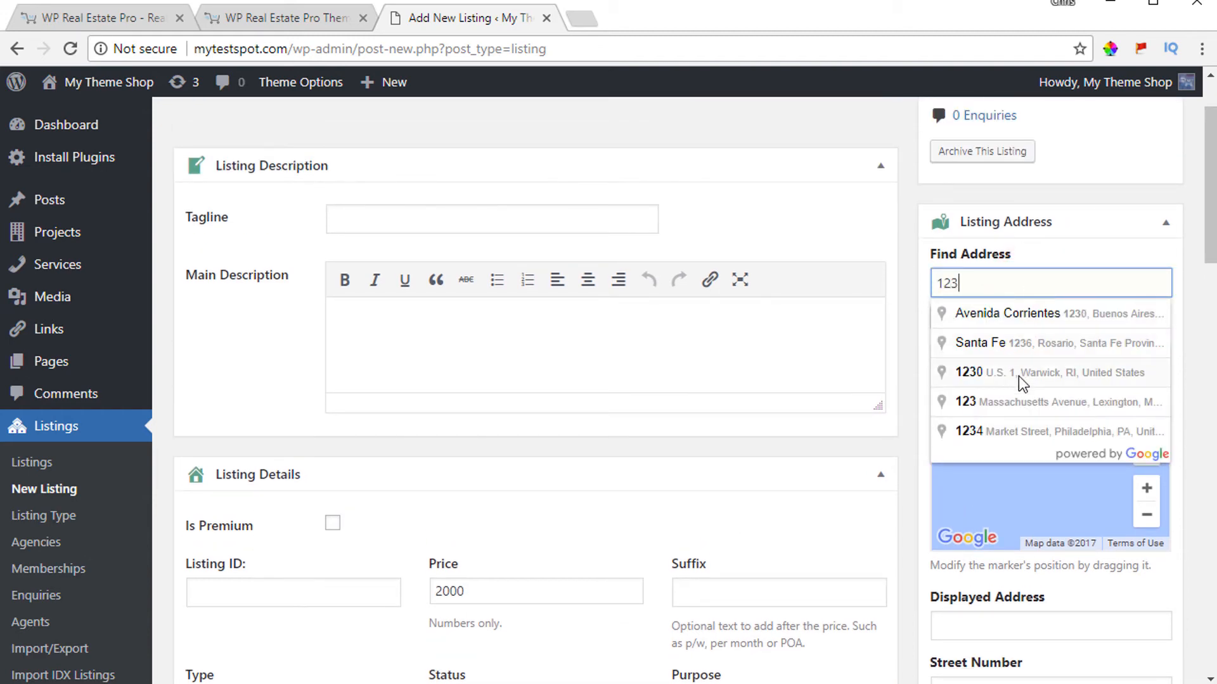
click(1009, 374)
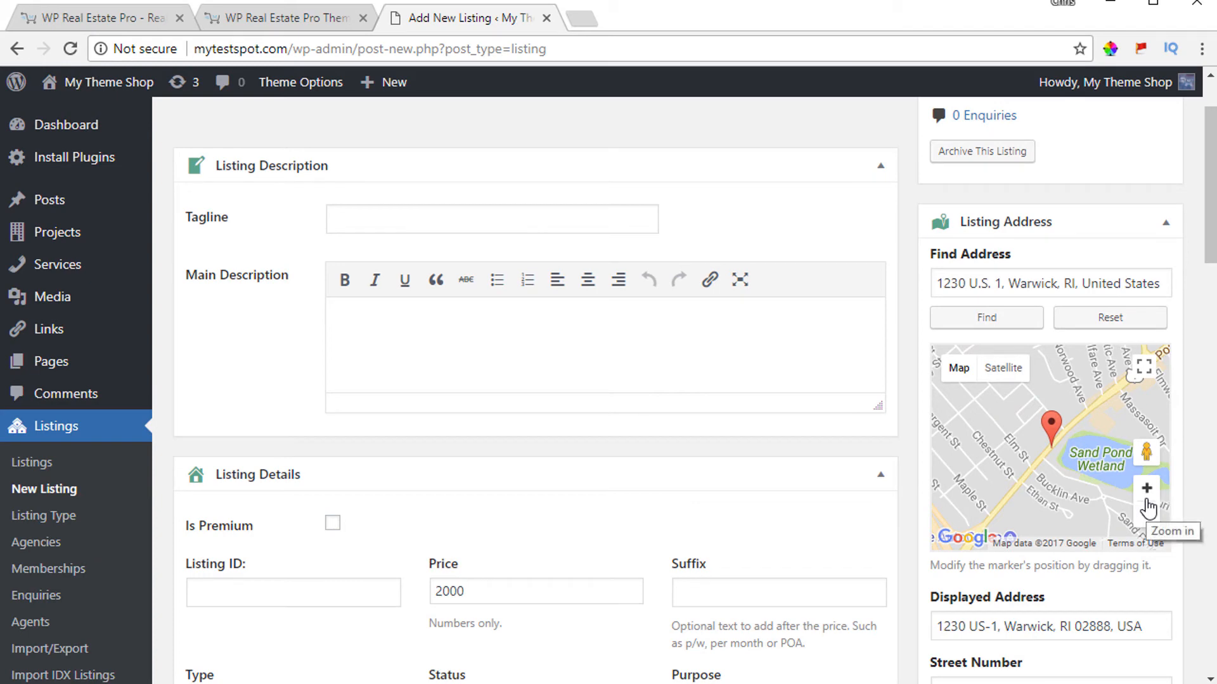
click(1146, 491)
drag(1049, 431, 1026, 435)
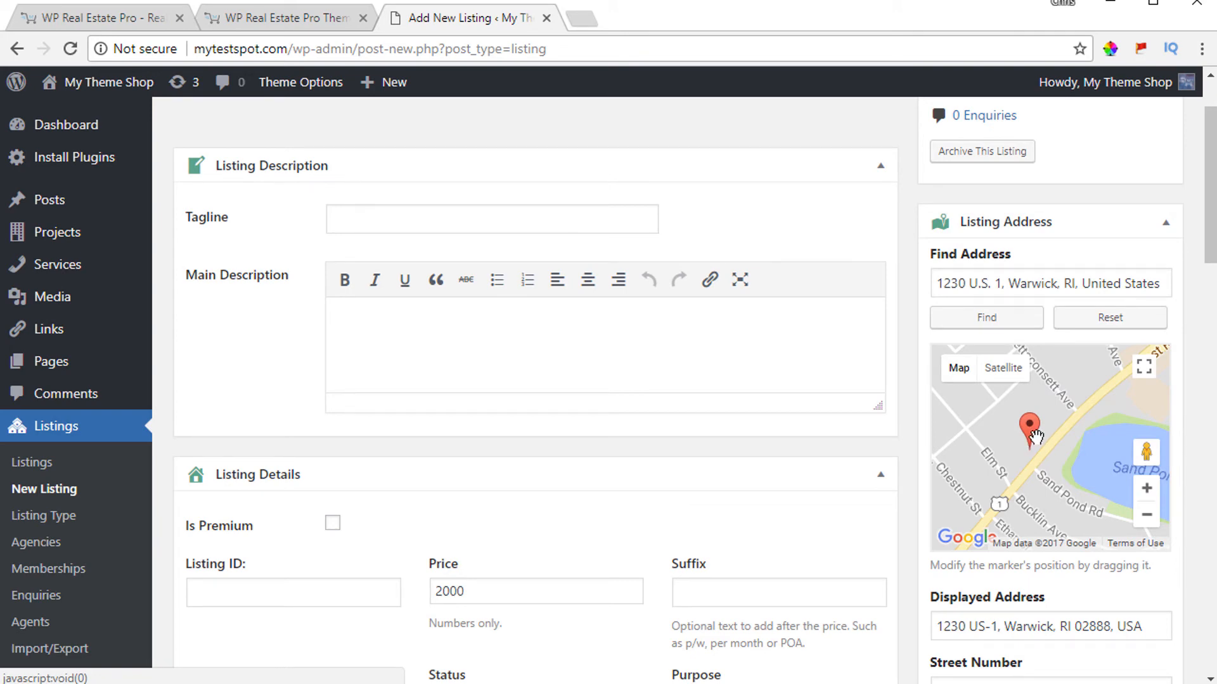
Check the filled-in address fields and assign My Theme Shop as the listing's agent
scroll(1034, 436, down, 8)
scroll(1054, 473, down, 5)
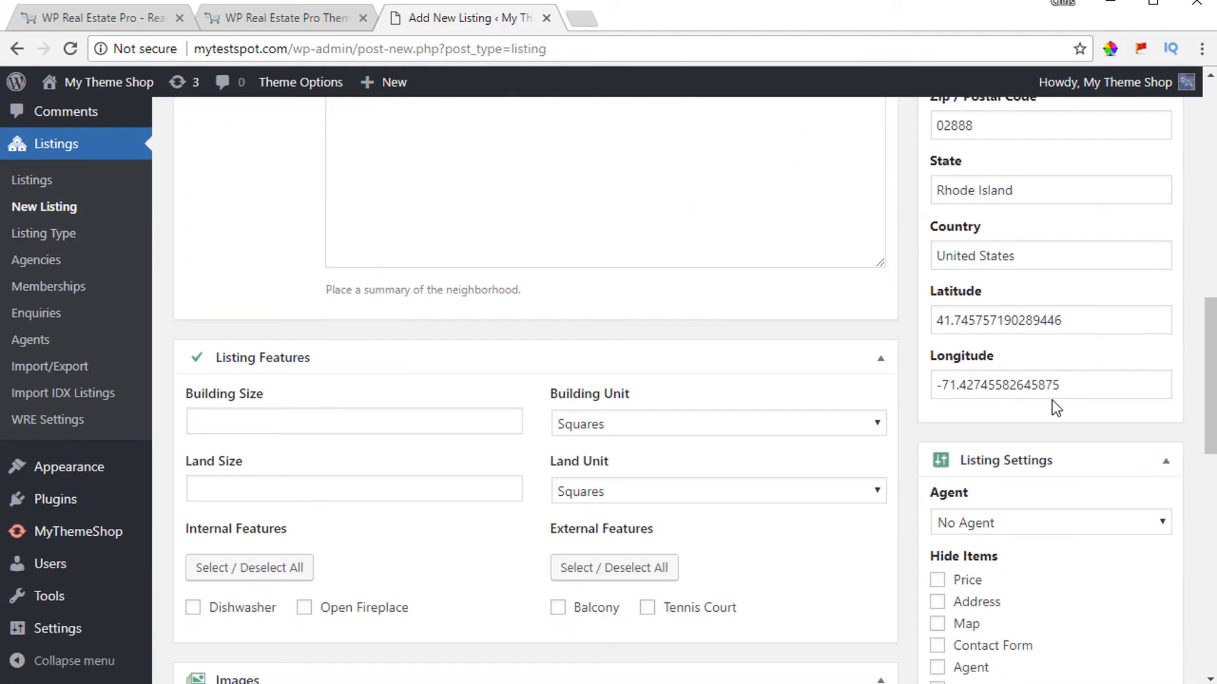
scroll(1052, 401, down, 2)
click(1014, 431)
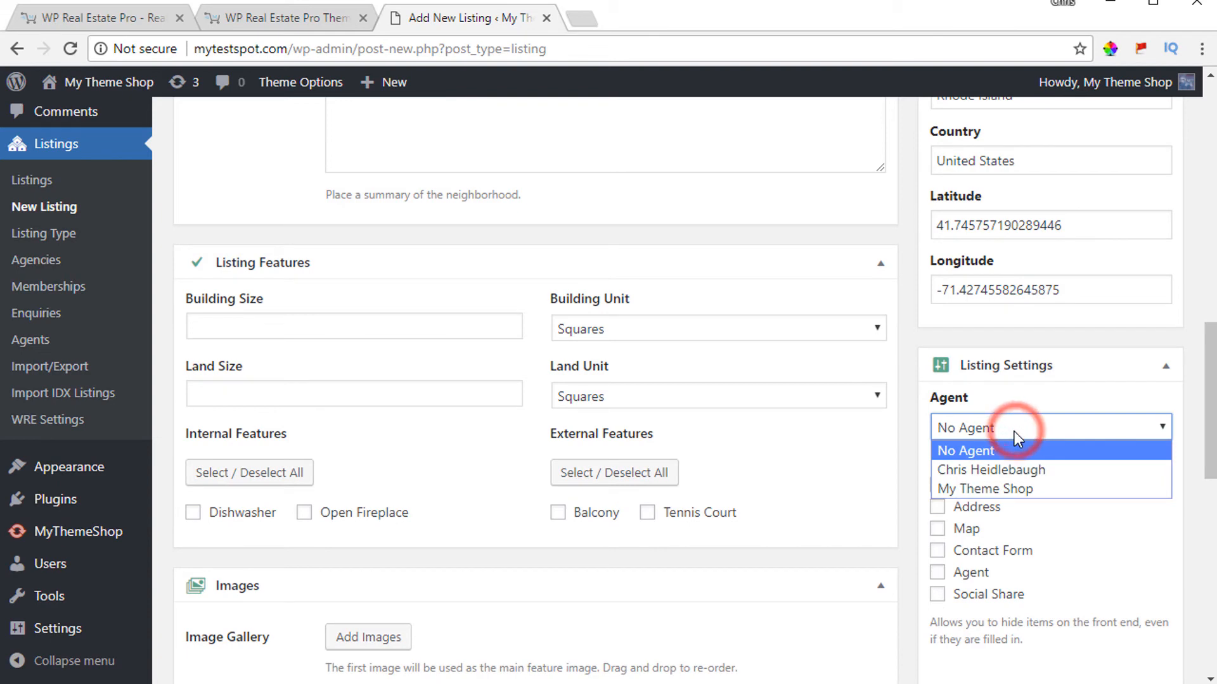
click(998, 489)
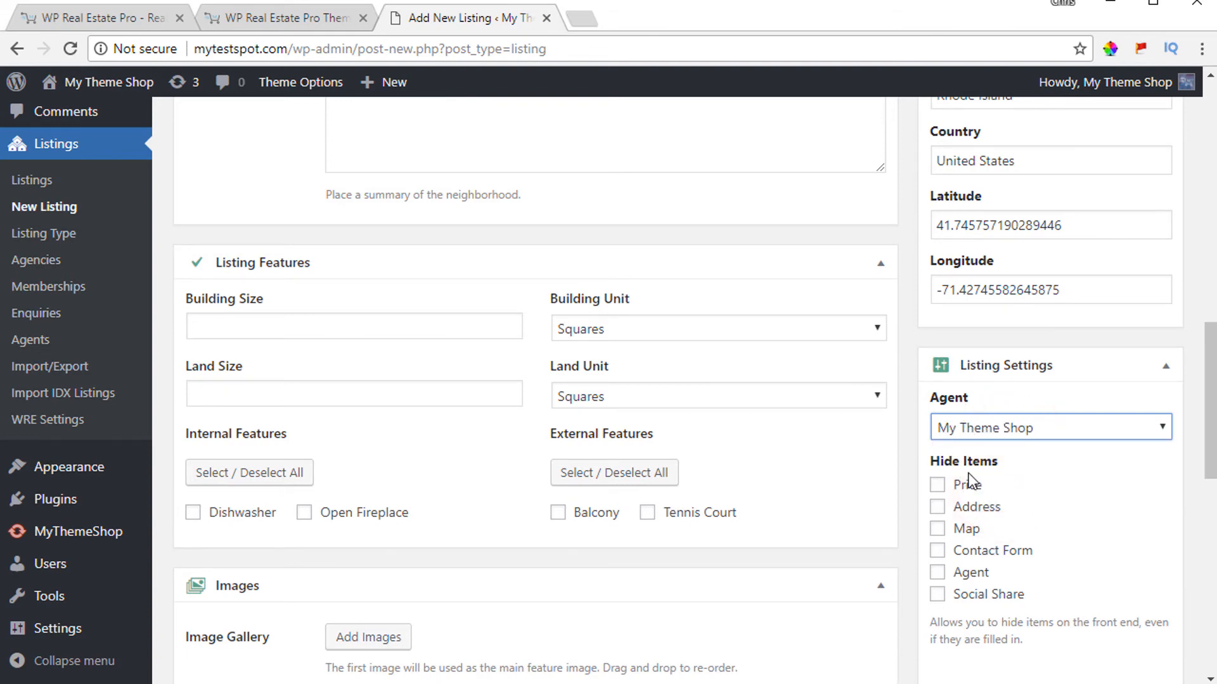
Look over the Review, Author, Open For Inspection and Publish sections of the new listing form
scroll(979, 488, down, 5)
scroll(993, 473, down, 3)
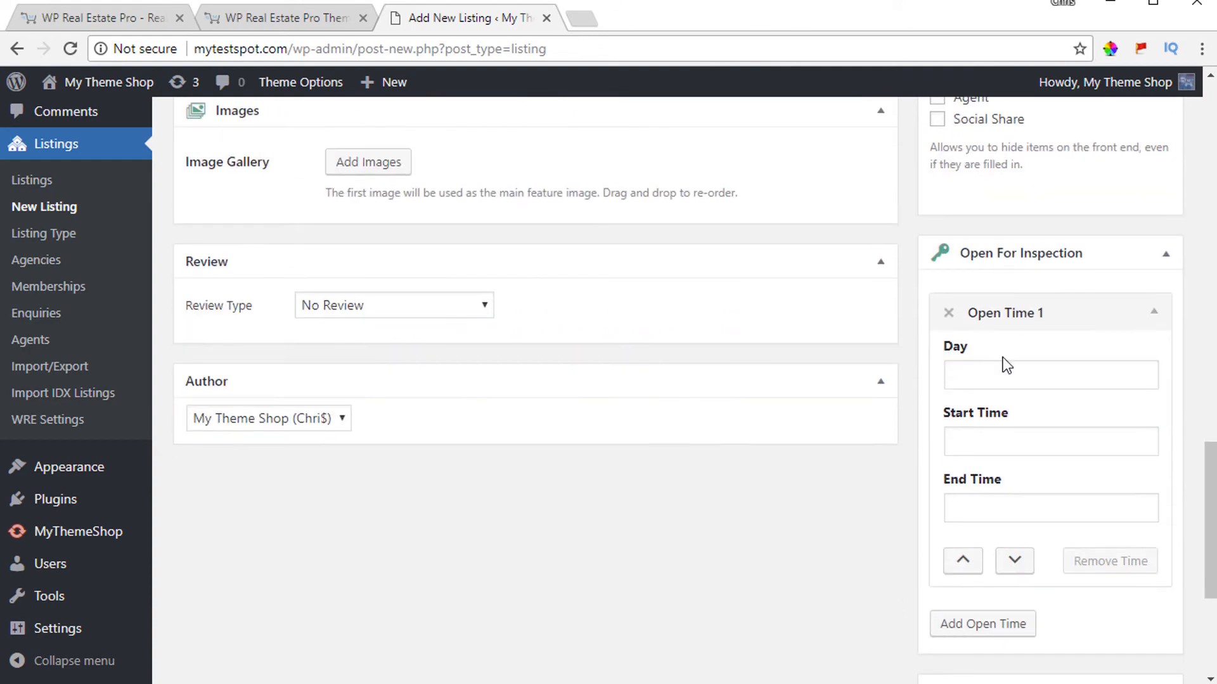
scroll(1071, 514, down, 4)
scroll(1058, 500, up, 19)
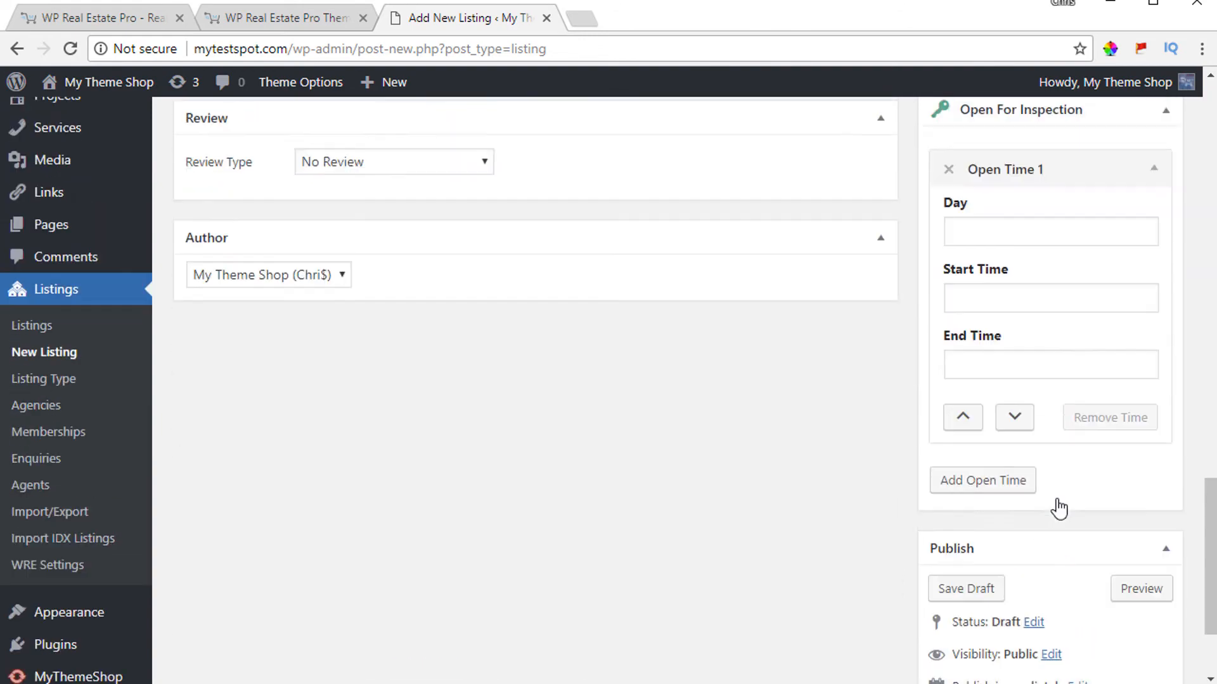
scroll(1056, 499, up, 8)
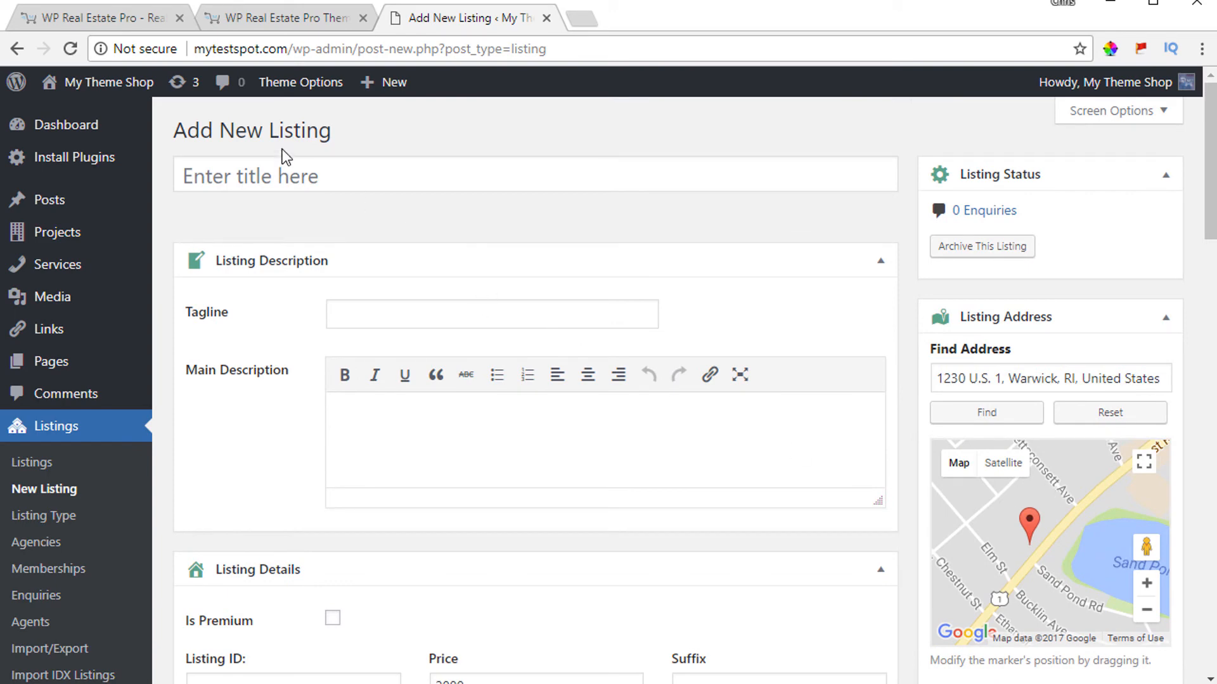
Add a new listing type named Apartment with no parent, and check it in the list of types
click(46, 518)
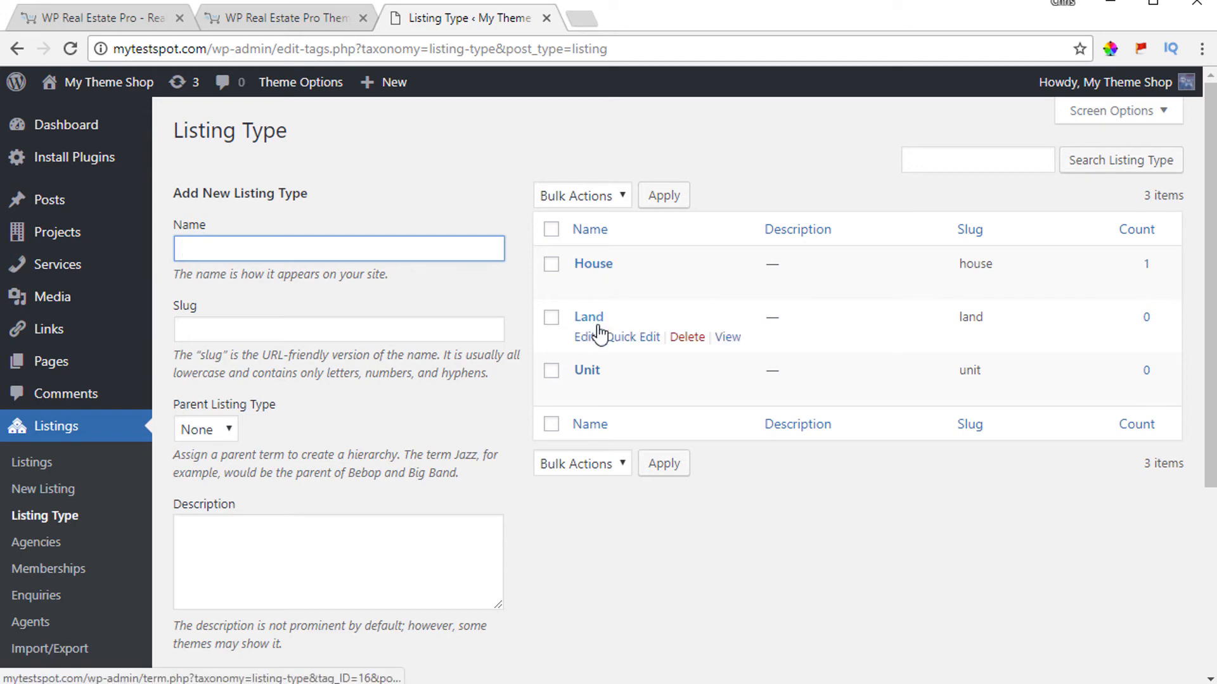
click(330, 248)
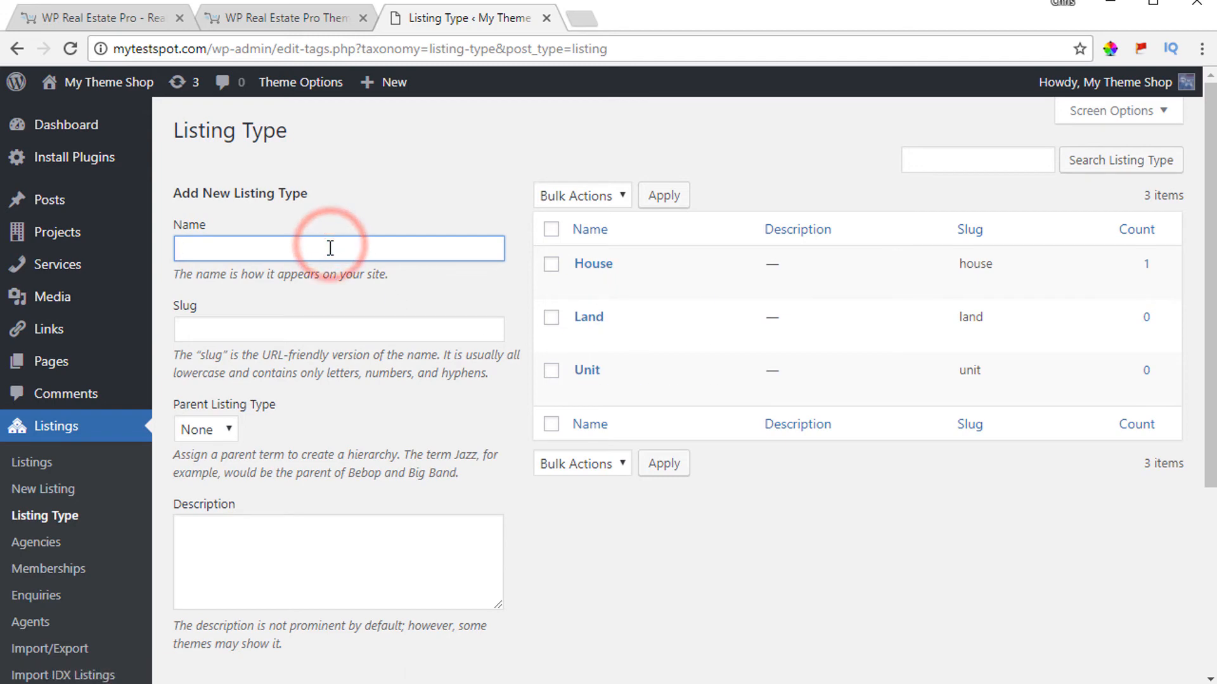
text(Apartment)
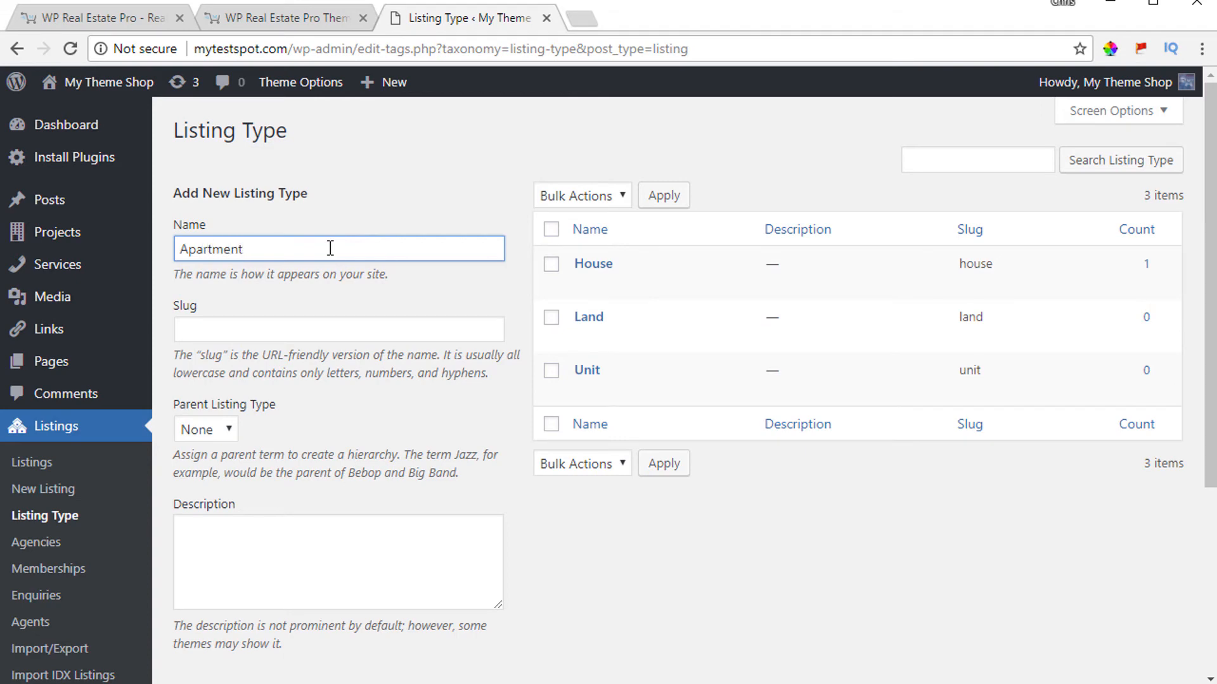
scroll(330, 247, down, 3)
scroll(290, 516, up, 2)
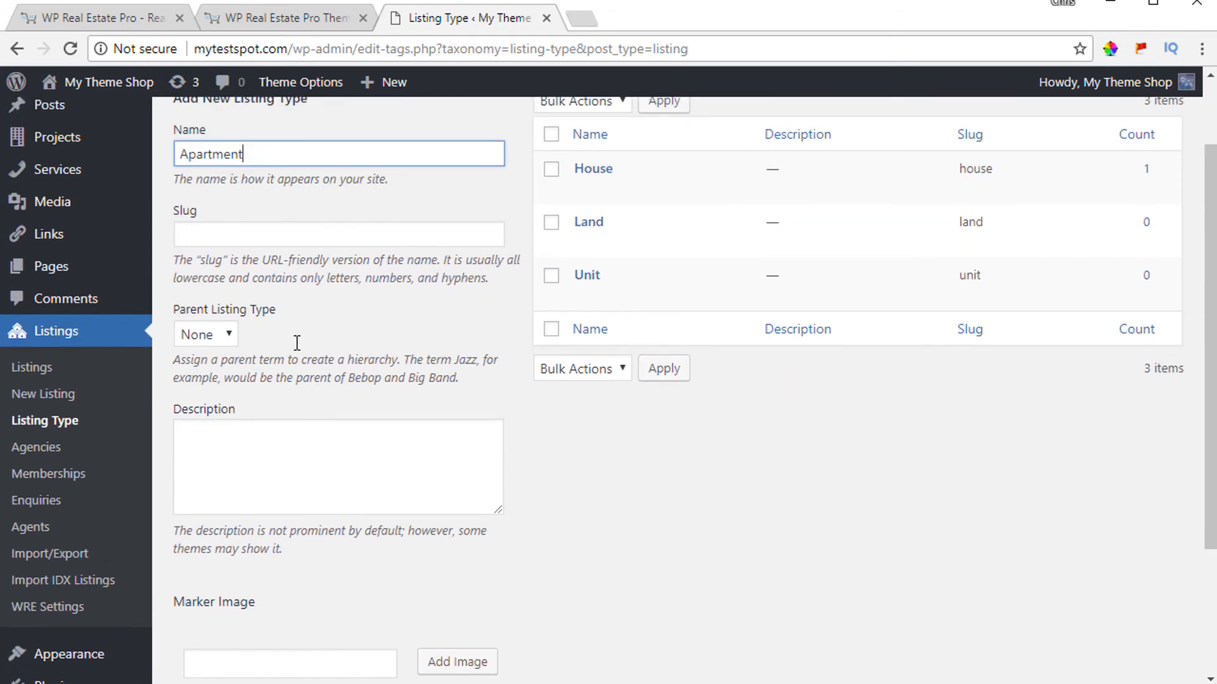
click(215, 235)
scroll(364, 511, down, 3)
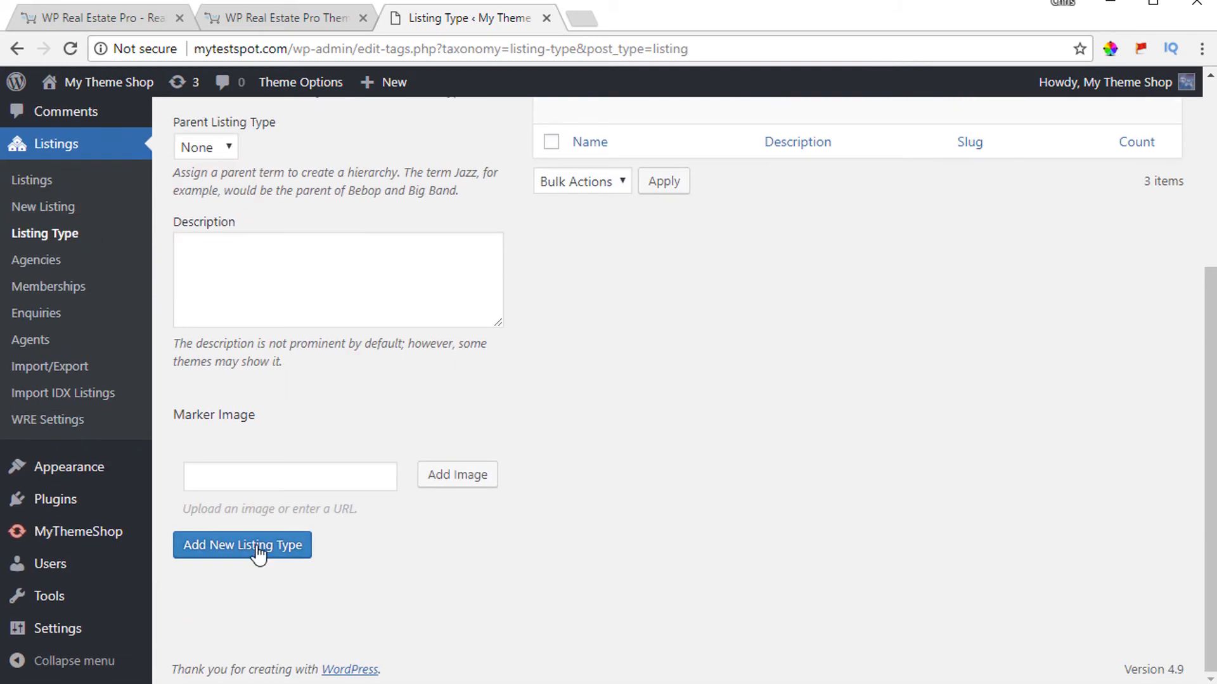
click(254, 549)
scroll(702, 523, up, 3)
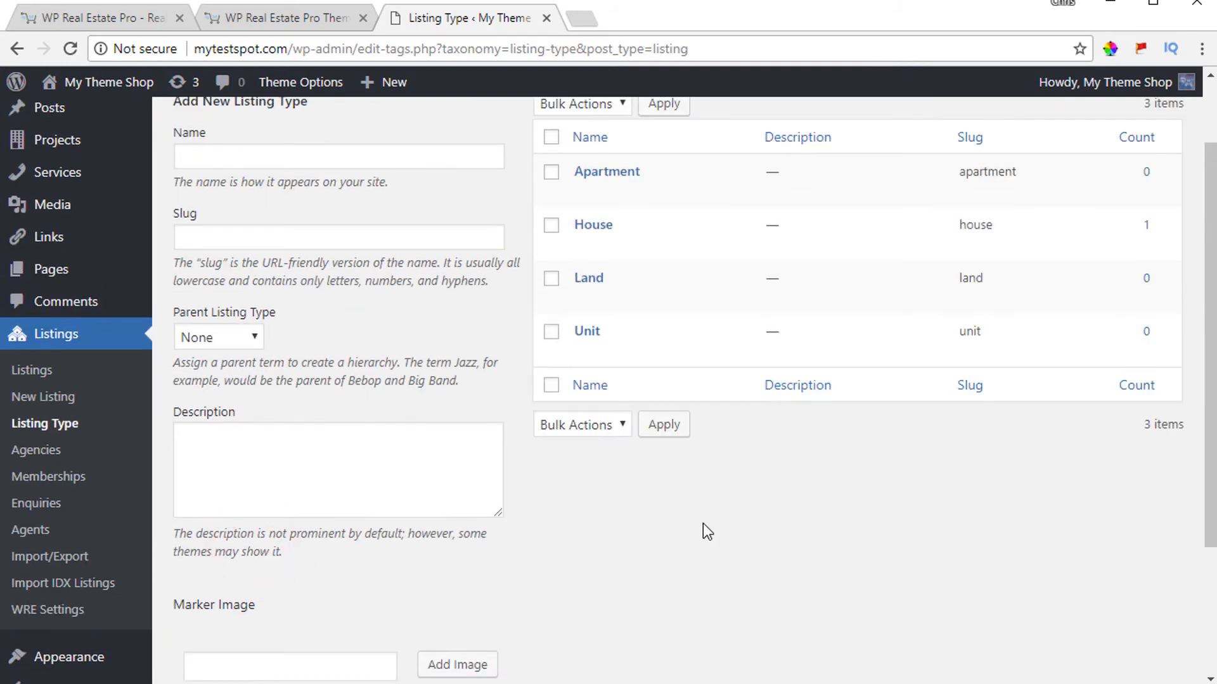
mouse_move(985, 189)
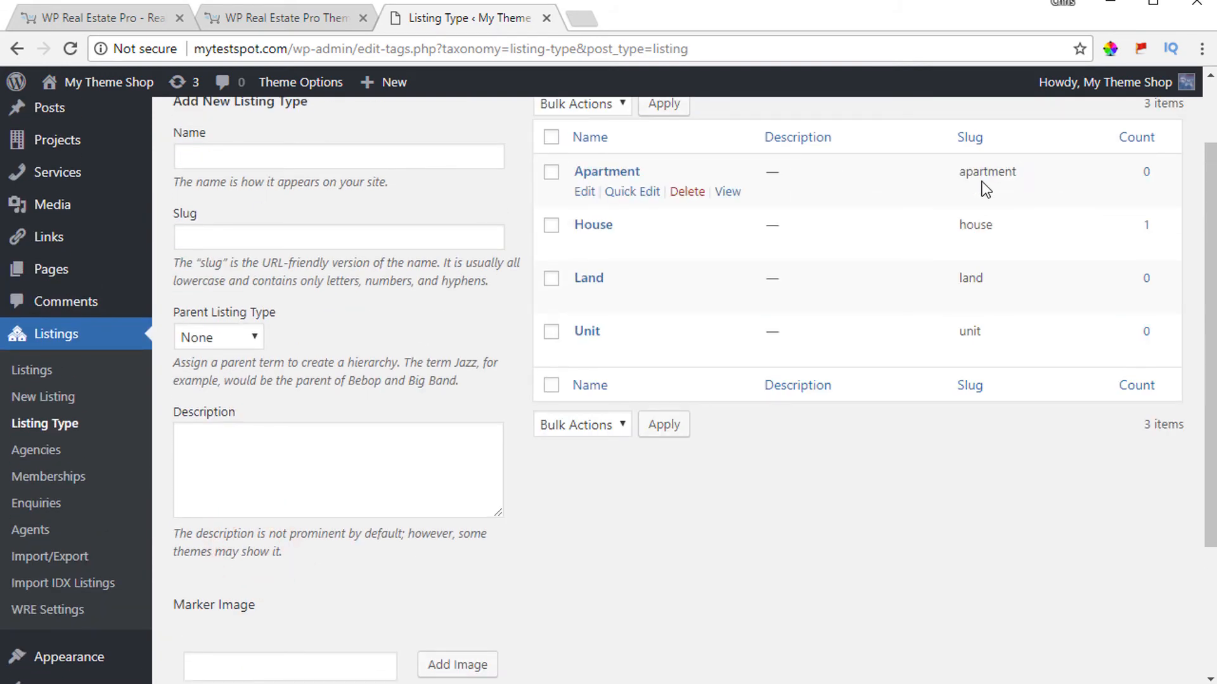
Open the existing sample listing, choose Apartment as its type, and return to the Listing Type page without saving
click(33, 373)
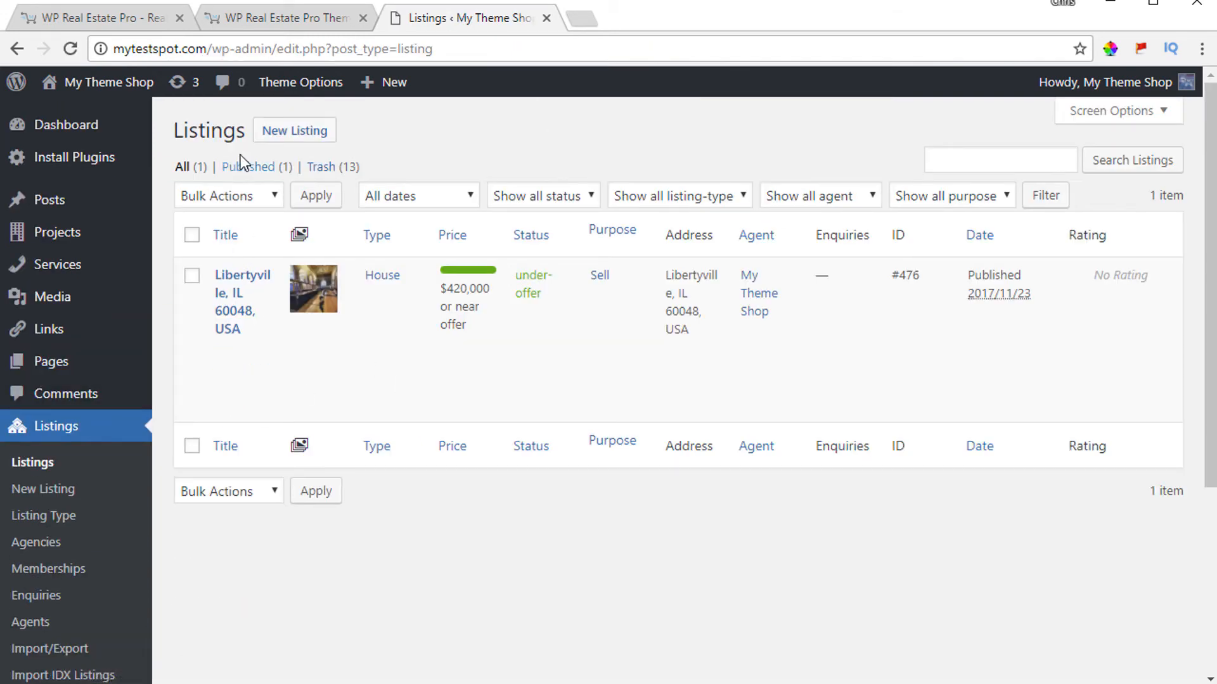
click(241, 296)
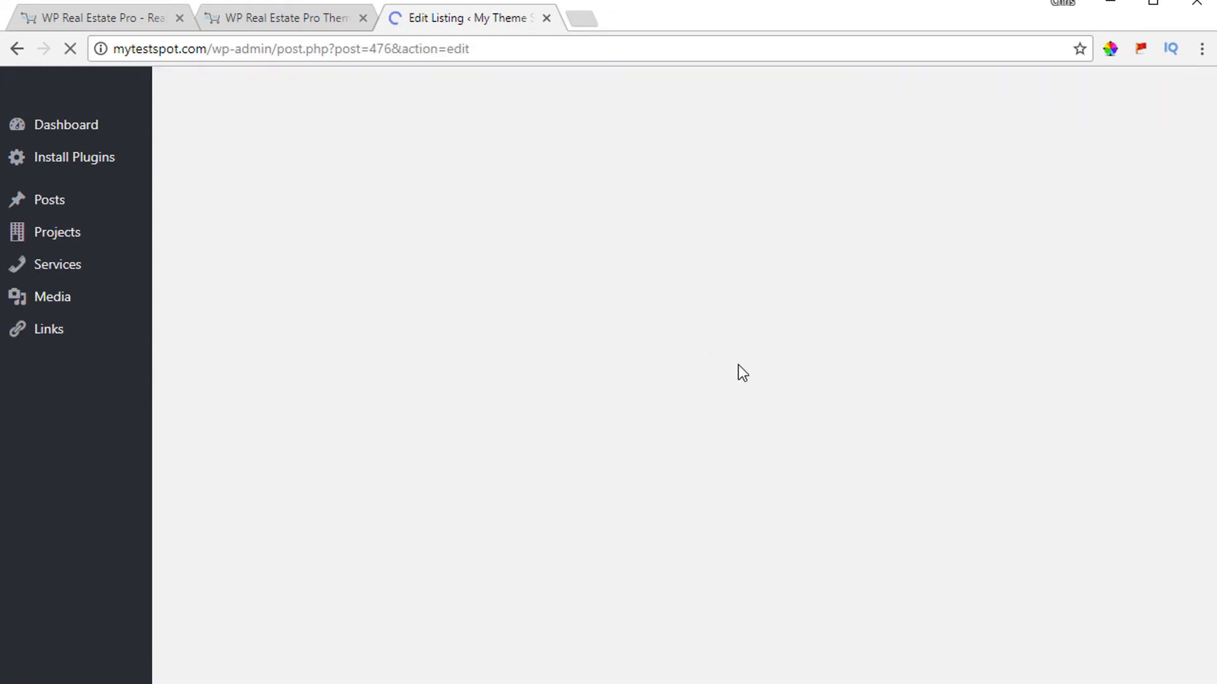
scroll(504, 328, down, 5)
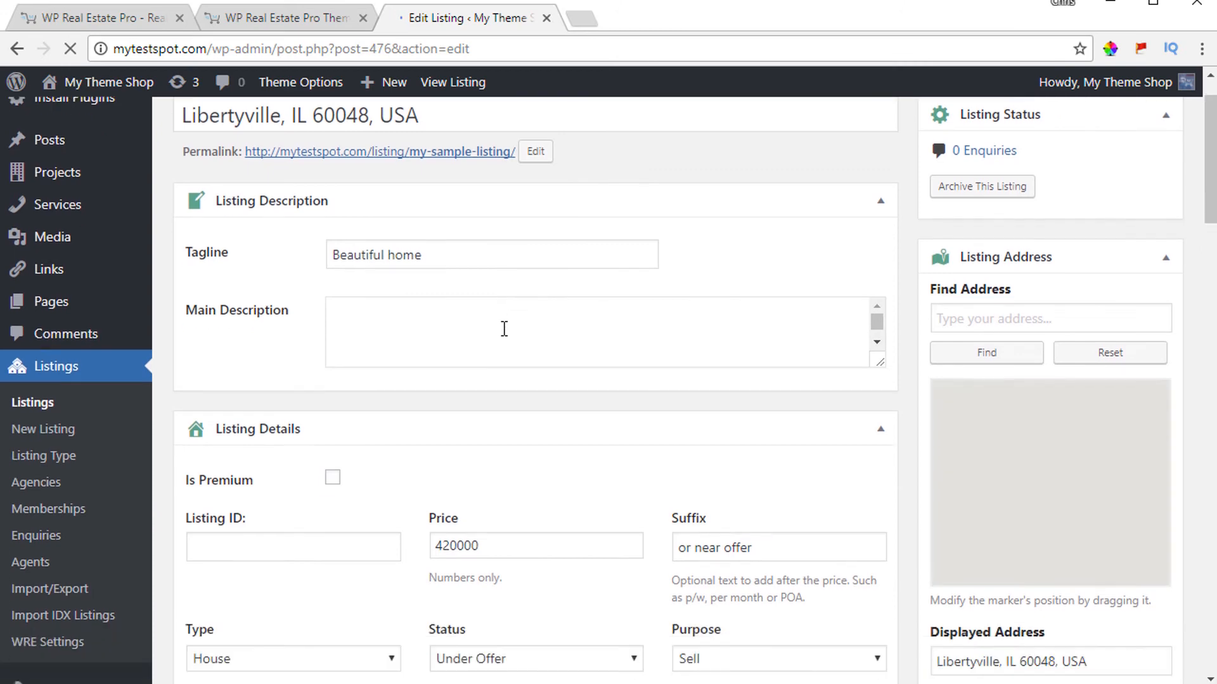
scroll(349, 313, down, 3)
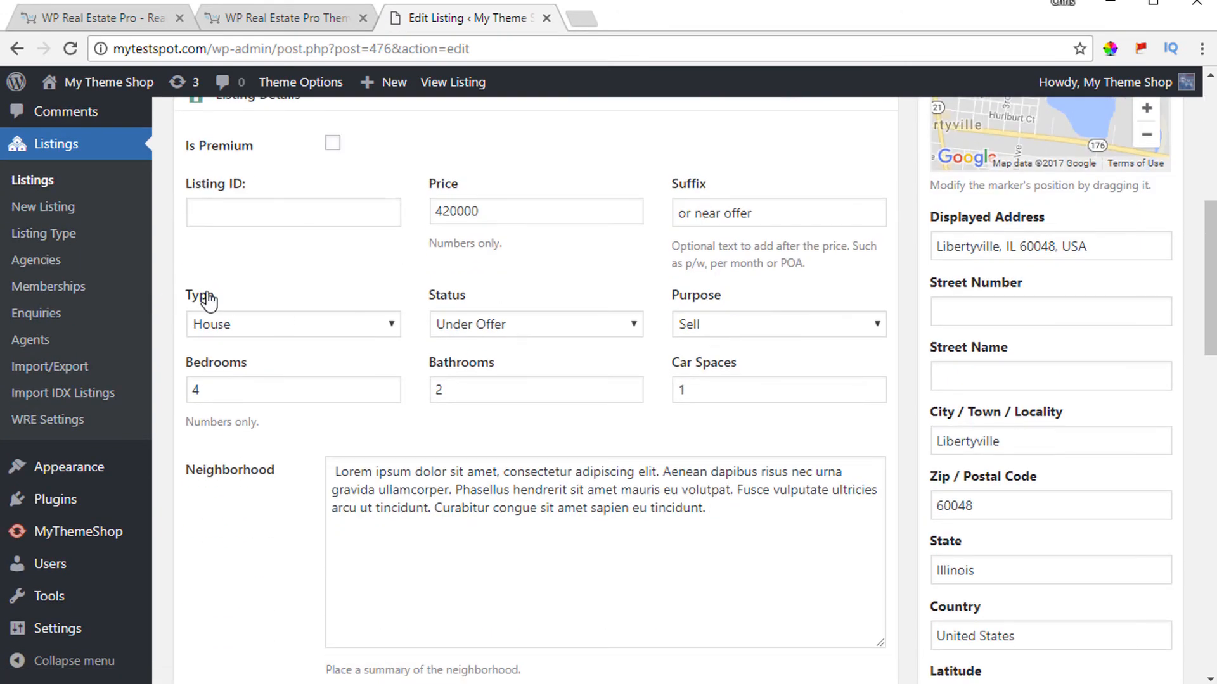
click(216, 324)
click(238, 348)
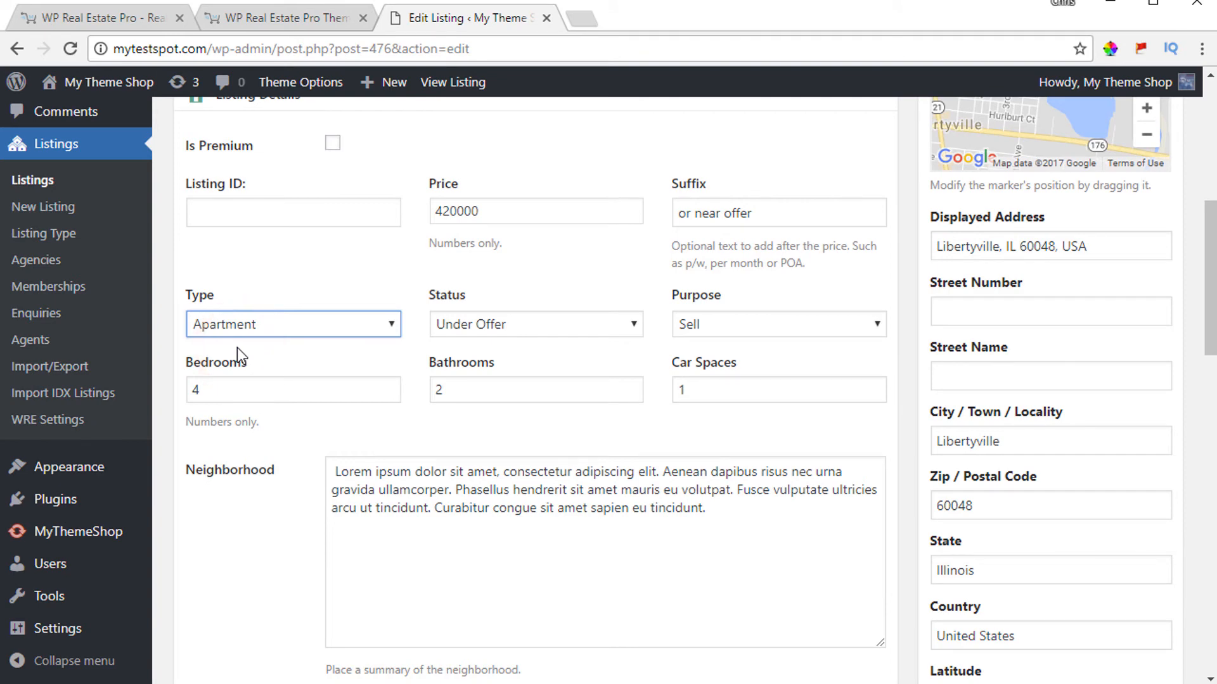
scroll(237, 347, down, 2)
click(58, 235)
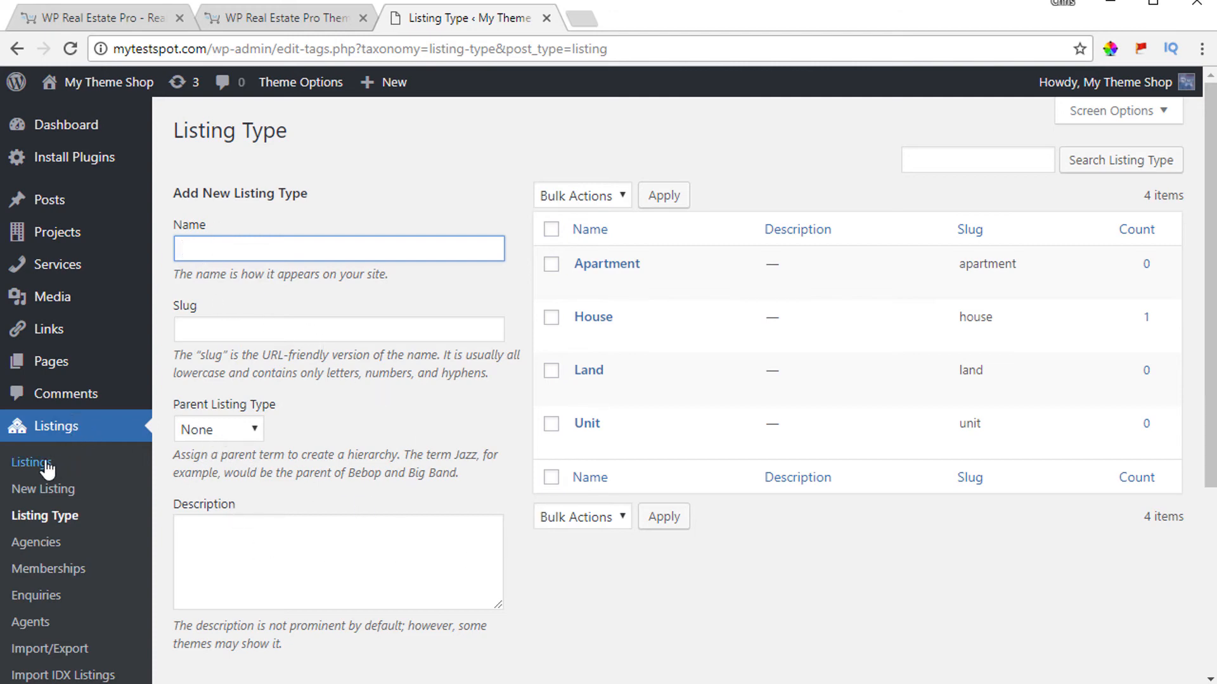
Open the list of agencies and view the Perfect Home agency's edit page
scroll(83, 451, down, 2)
scroll(83, 451, up, 2)
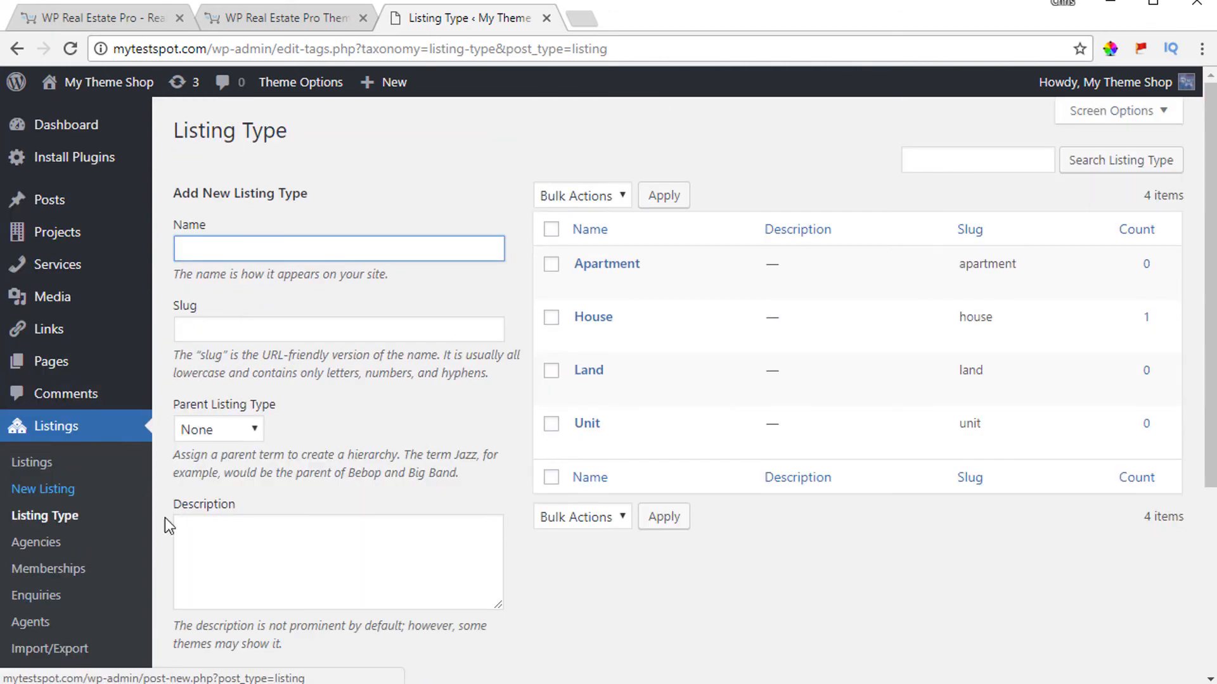
click(35, 545)
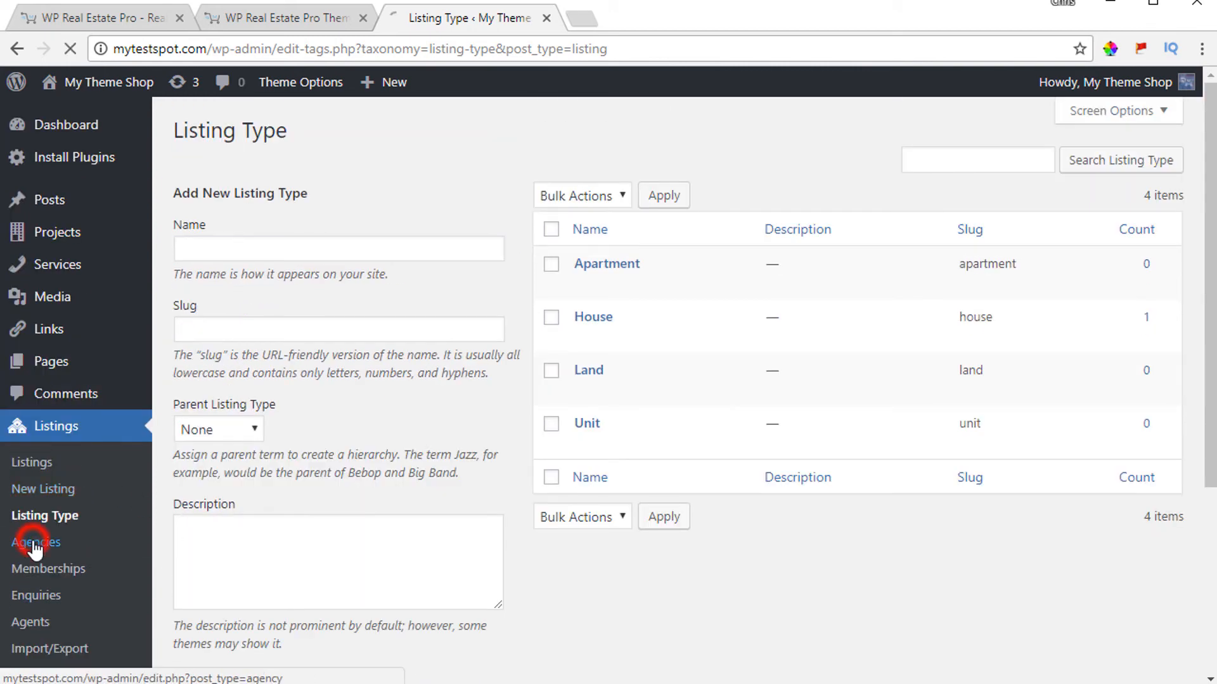
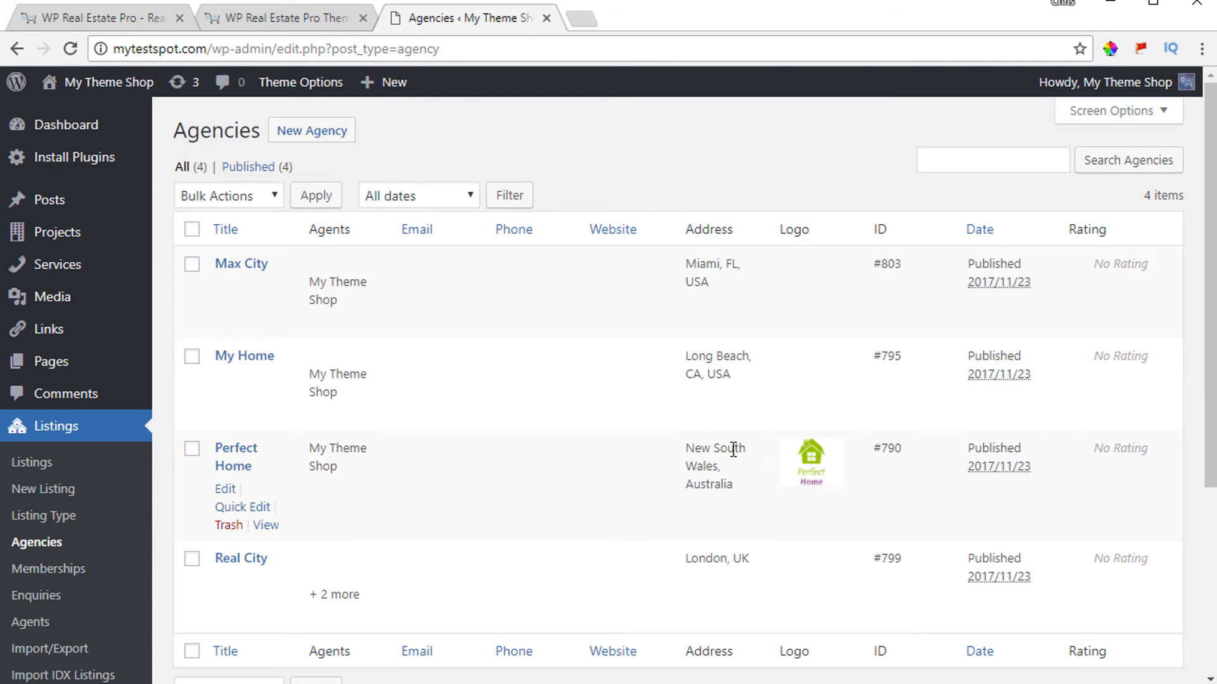
click(236, 453)
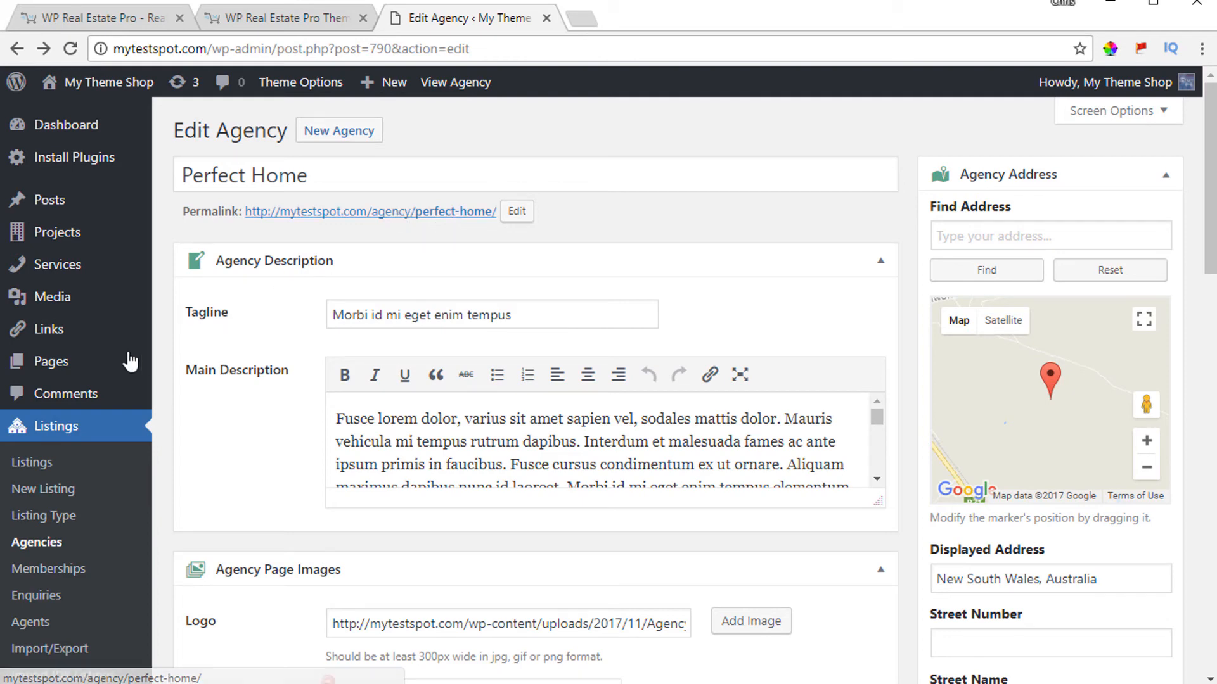
scroll(84, 318, down, 3)
scroll(85, 319, down, 1)
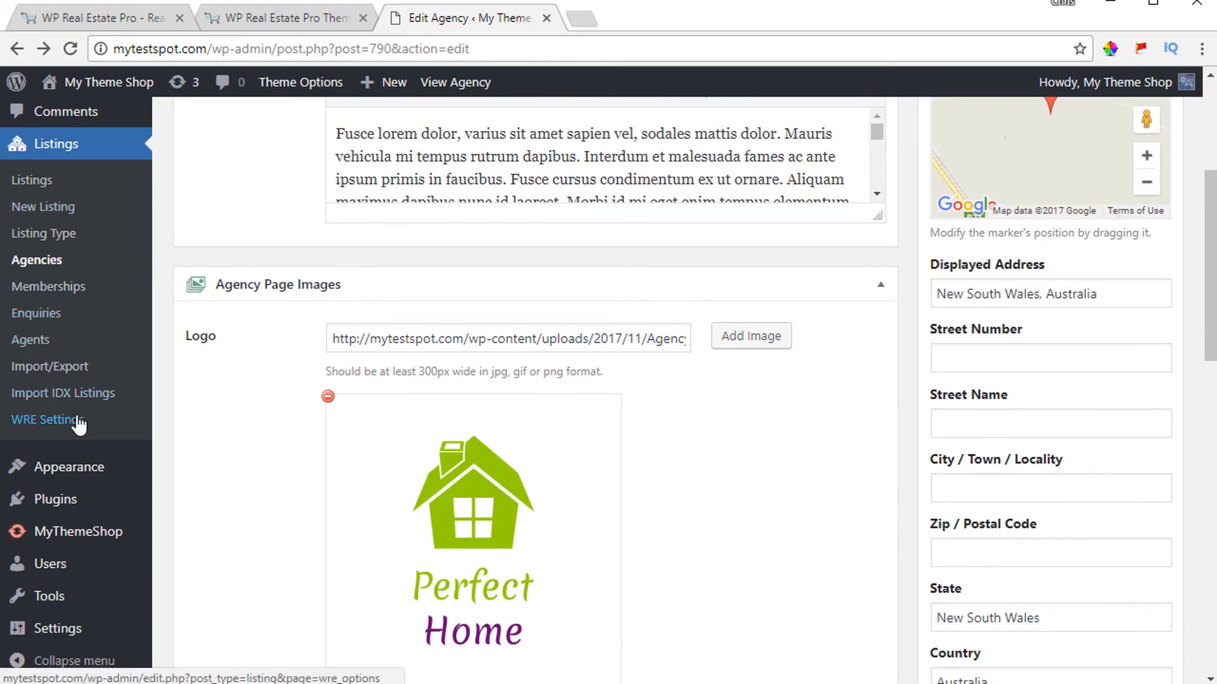
Open the WRE settings and check the Agency Setup options for the agencies page and single agency URL
click(50, 421)
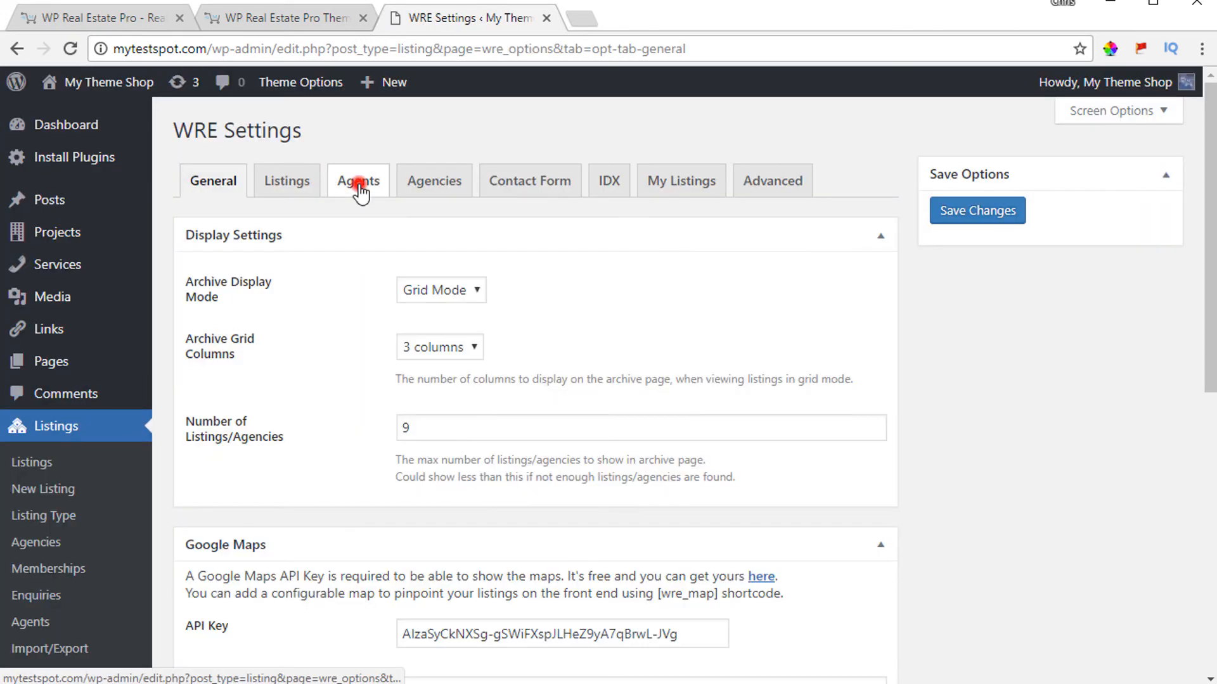
click(357, 182)
click(443, 190)
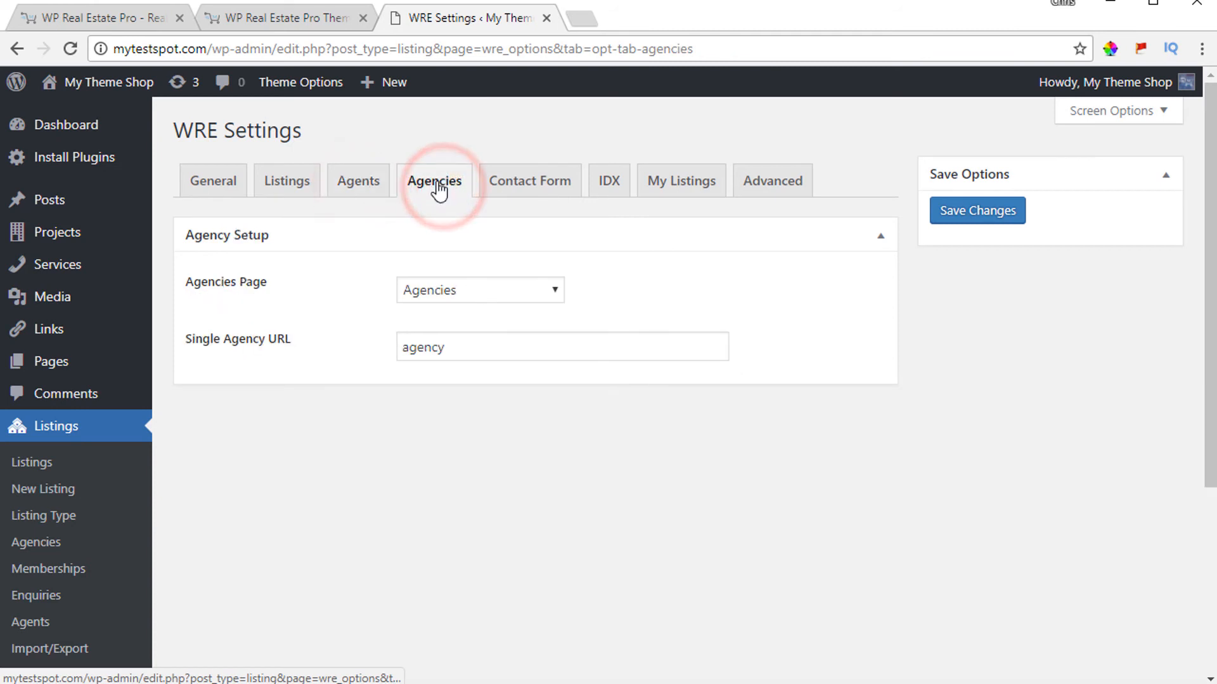
mouse_move(200, 352)
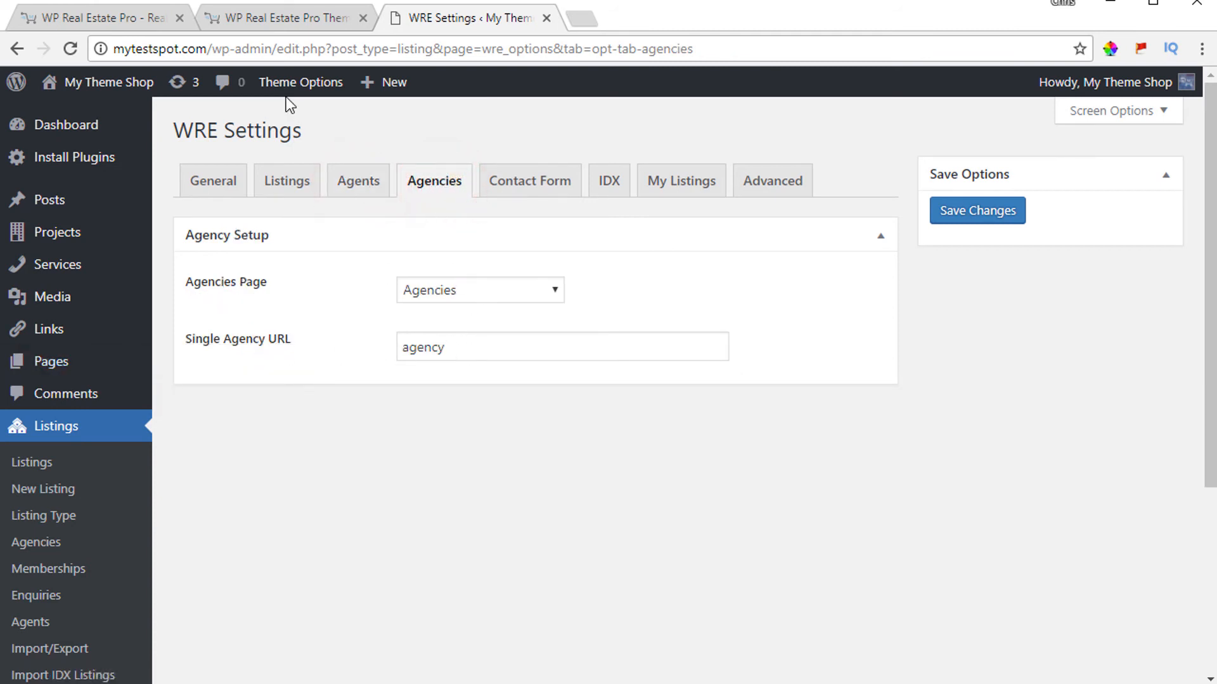
Reopen the Perfect Home agency and examine its tagline, description, logo, main cover image and assigned agents
click(39, 544)
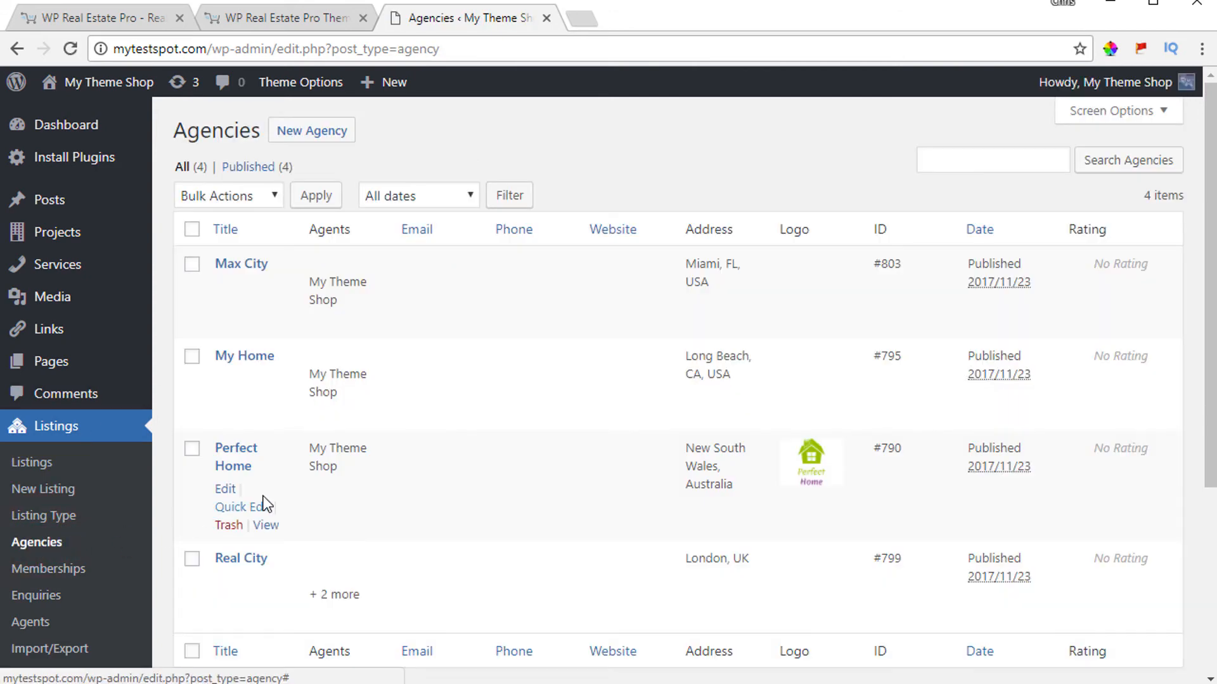
click(230, 455)
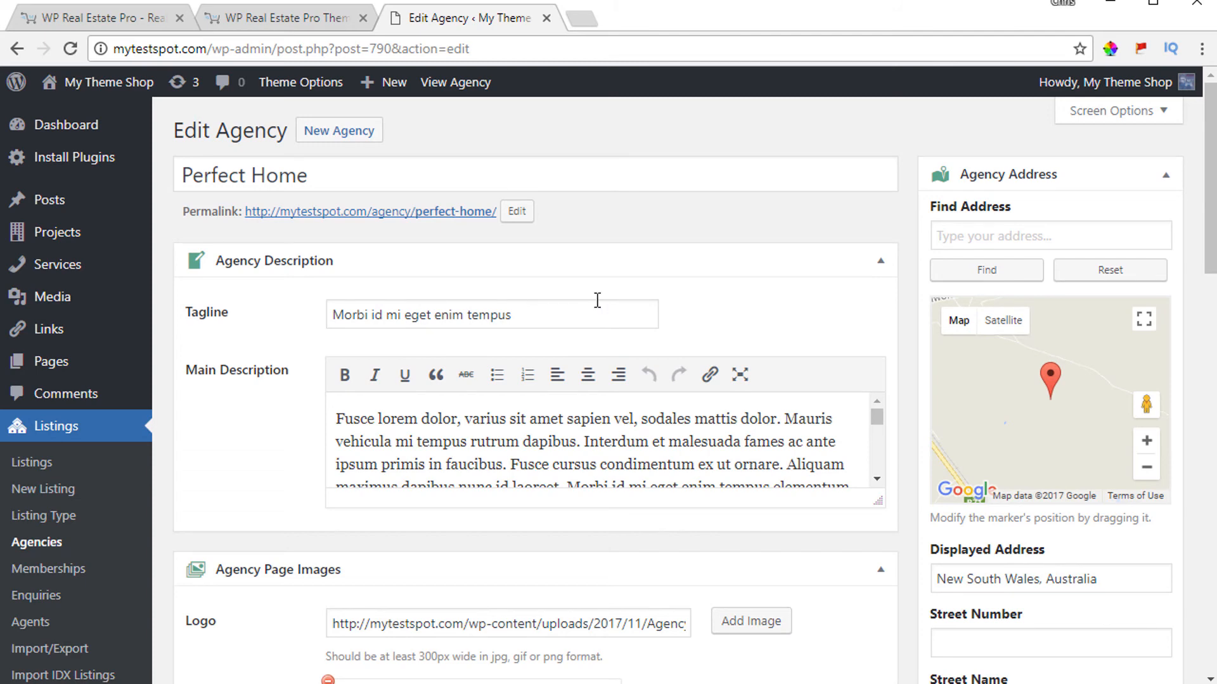
scroll(597, 300, down, 3)
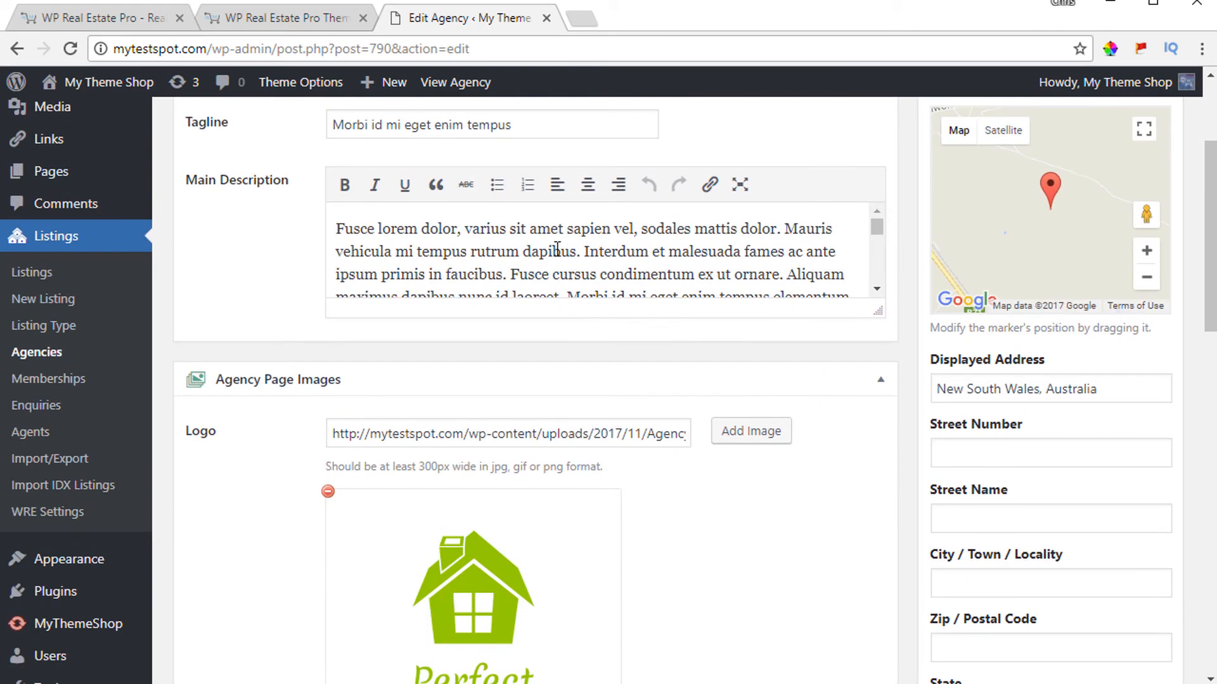
scroll(560, 252, down, 2)
scroll(271, 409, down, 2)
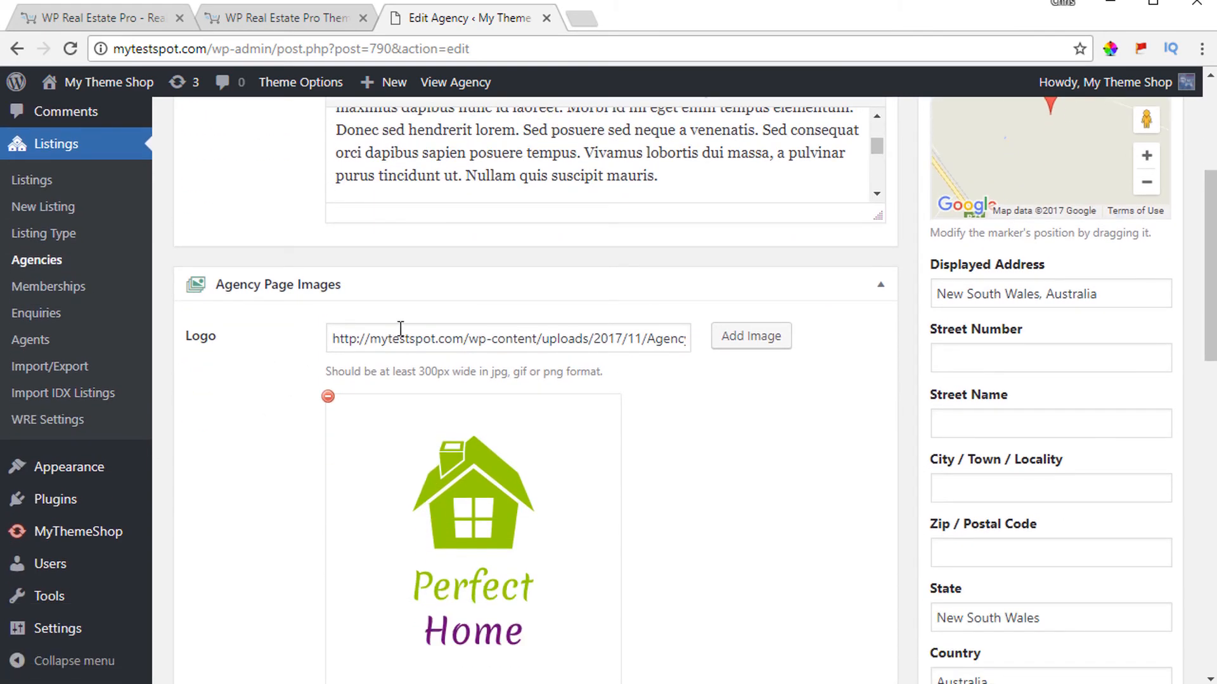
scroll(497, 347, down, 1)
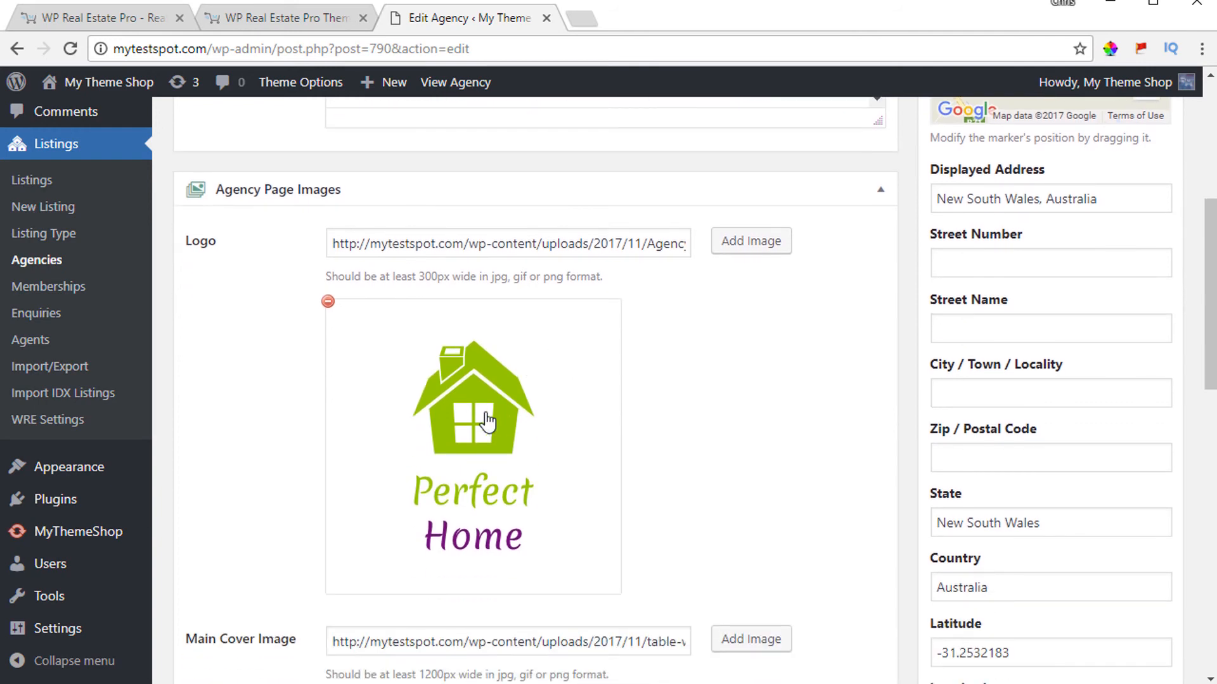
scroll(487, 422, down, 7)
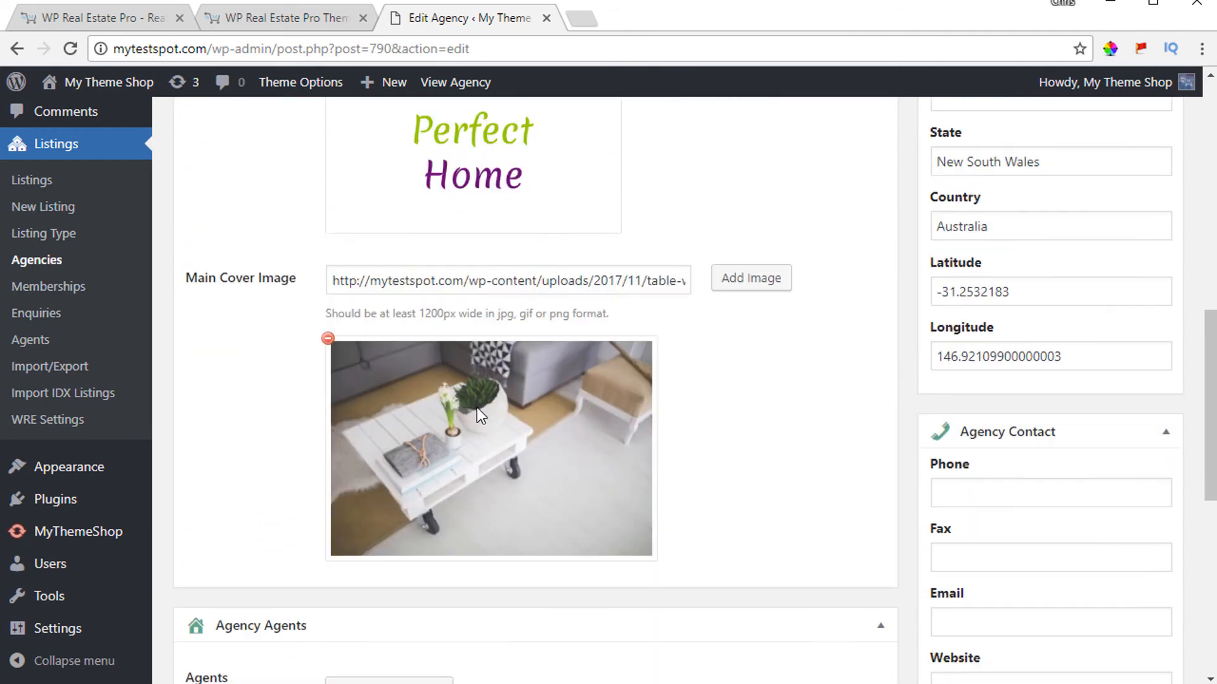
scroll(674, 423, down, 3)
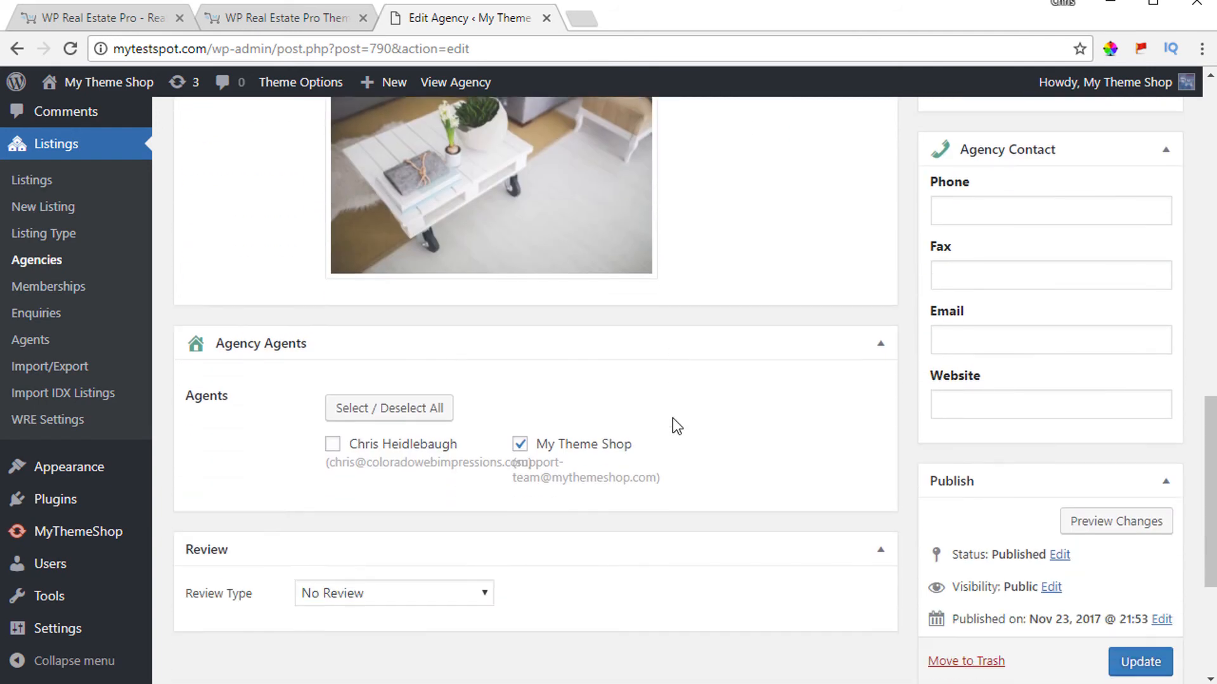
scroll(678, 418, down, 1)
Review the Perfect Home agency's Agency Address, Agency Contact, Publish and Page Attributes sections
scroll(683, 416, up, 3)
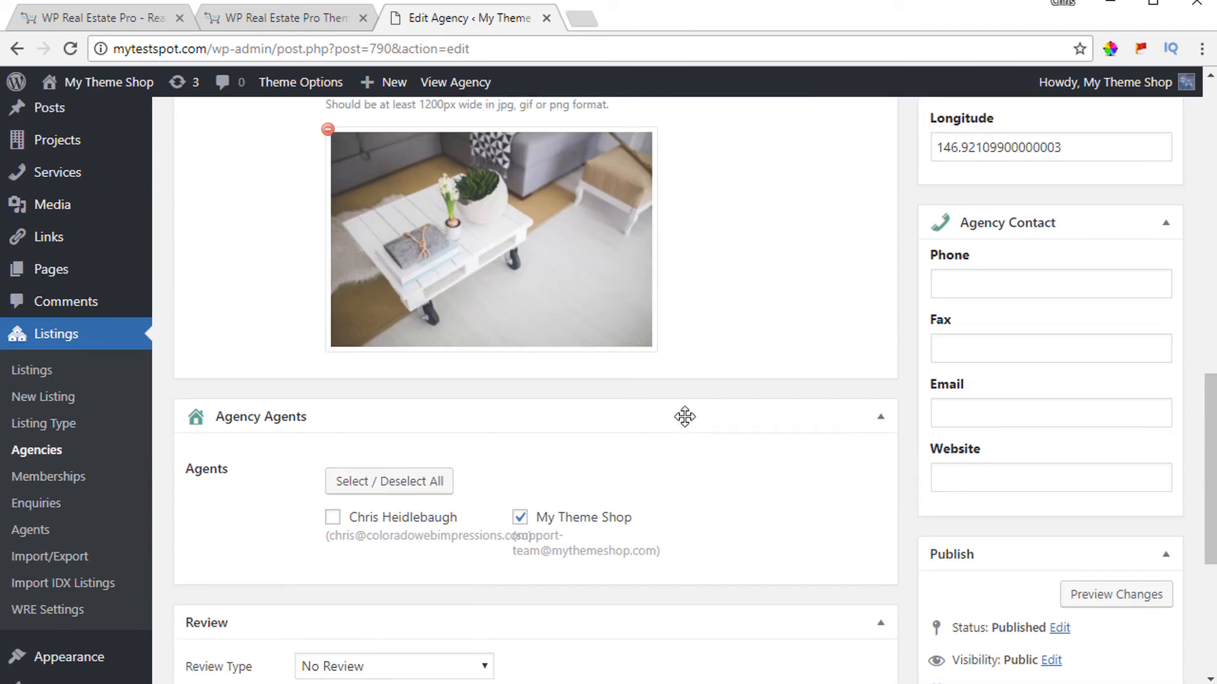
scroll(553, 455, up, 4)
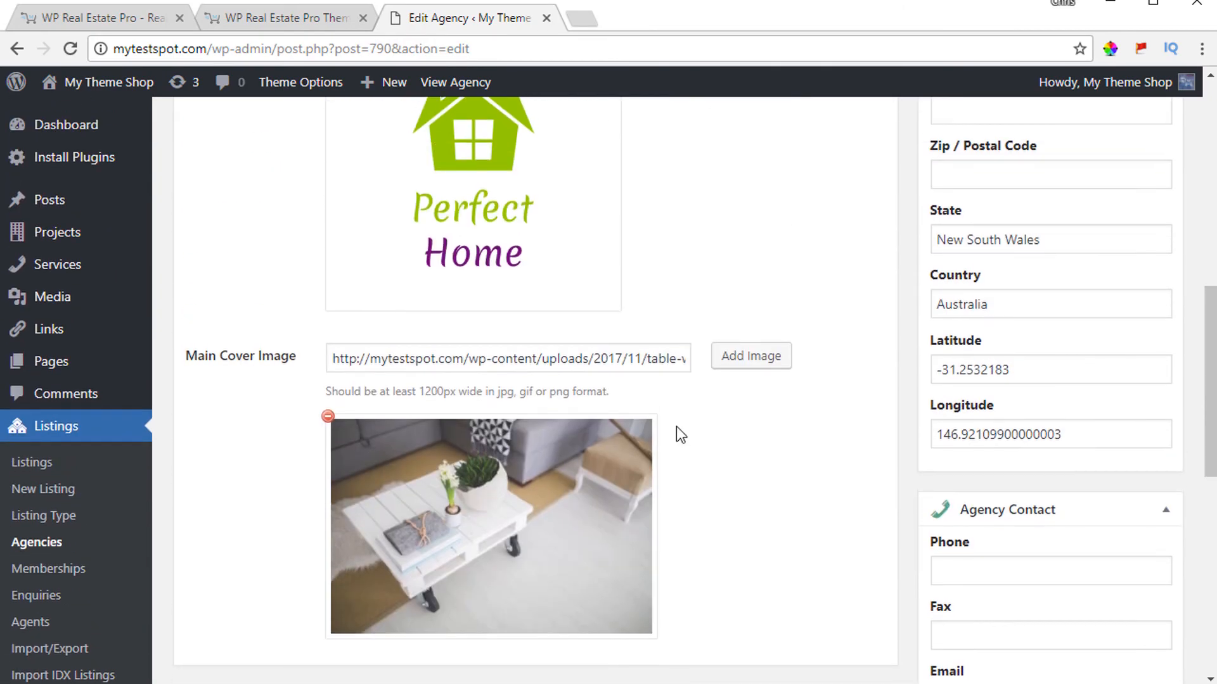
scroll(676, 427, up, 7)
scroll(679, 434, up, 3)
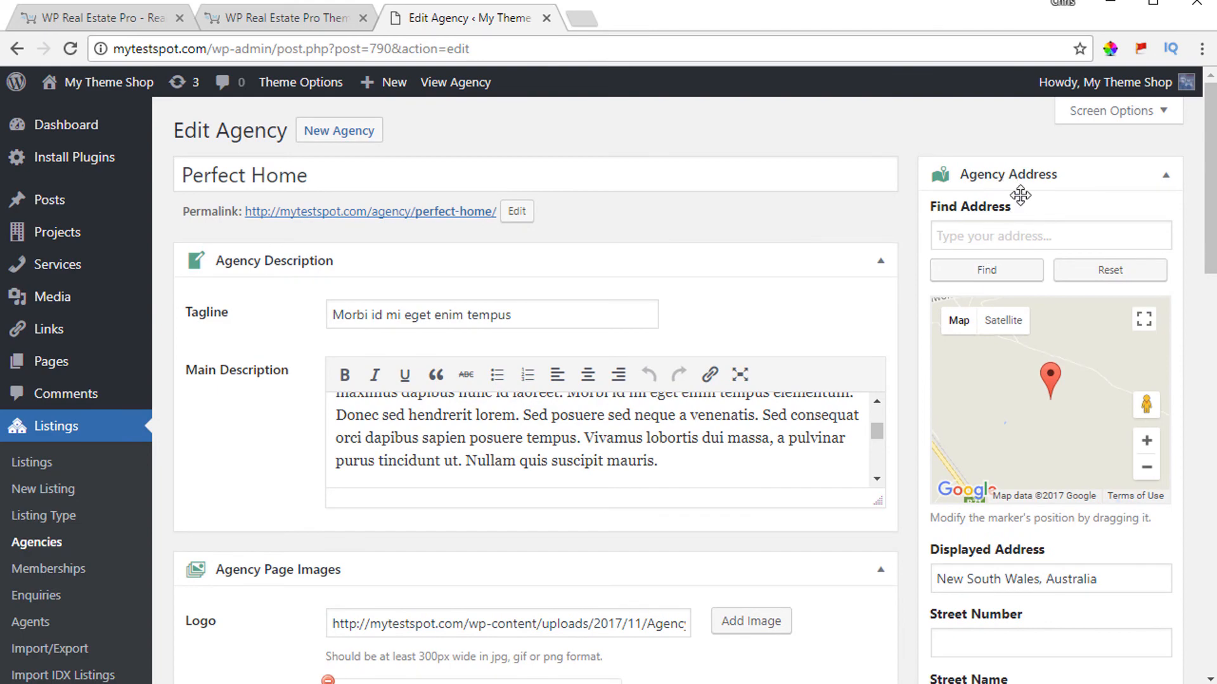
scroll(988, 399, down, 6)
scroll(992, 402, down, 4)
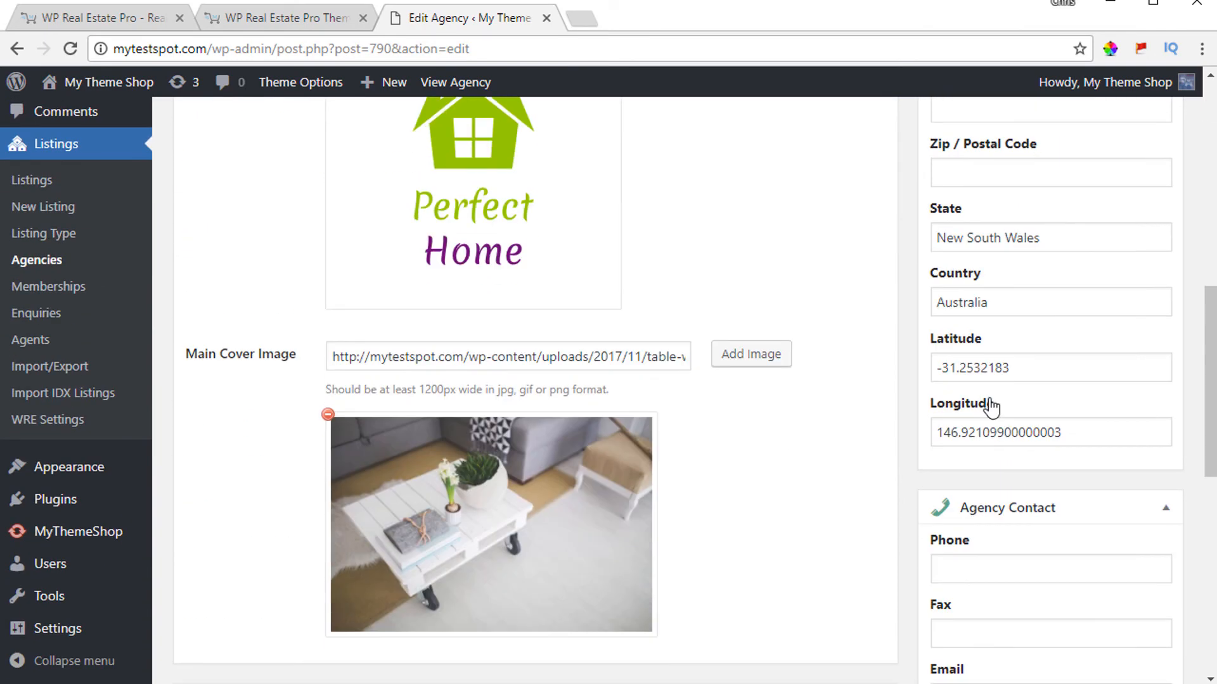
scroll(1003, 374, down, 9)
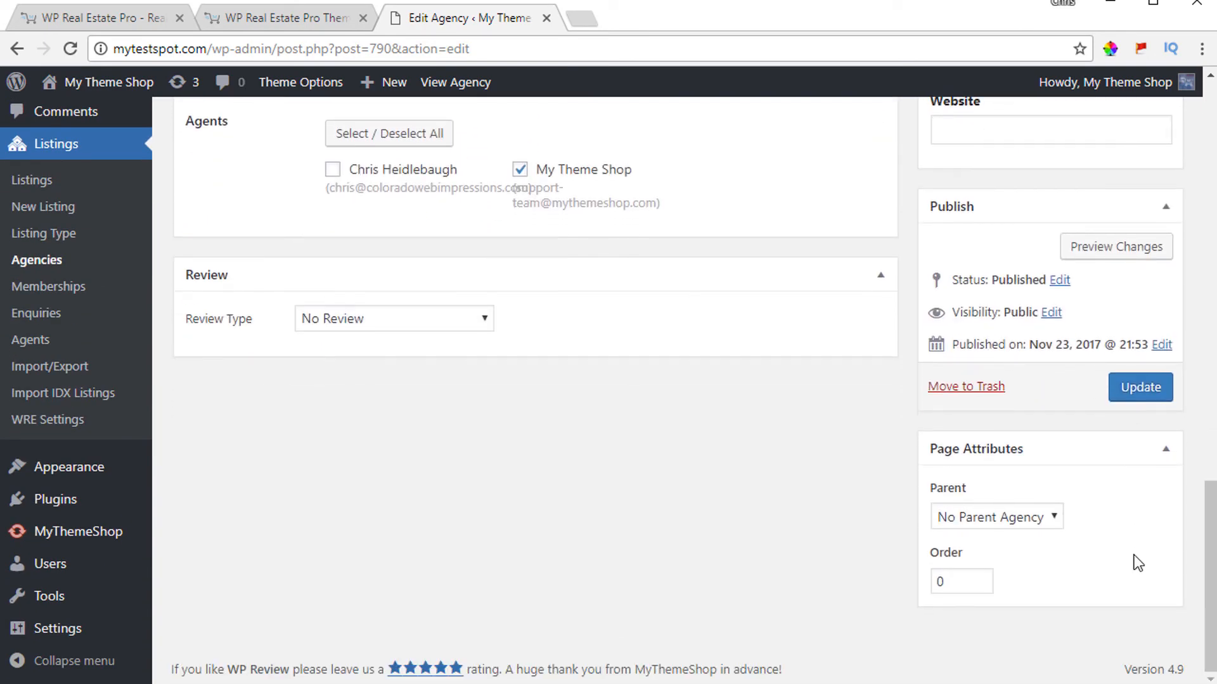
scroll(1117, 498, up, 20)
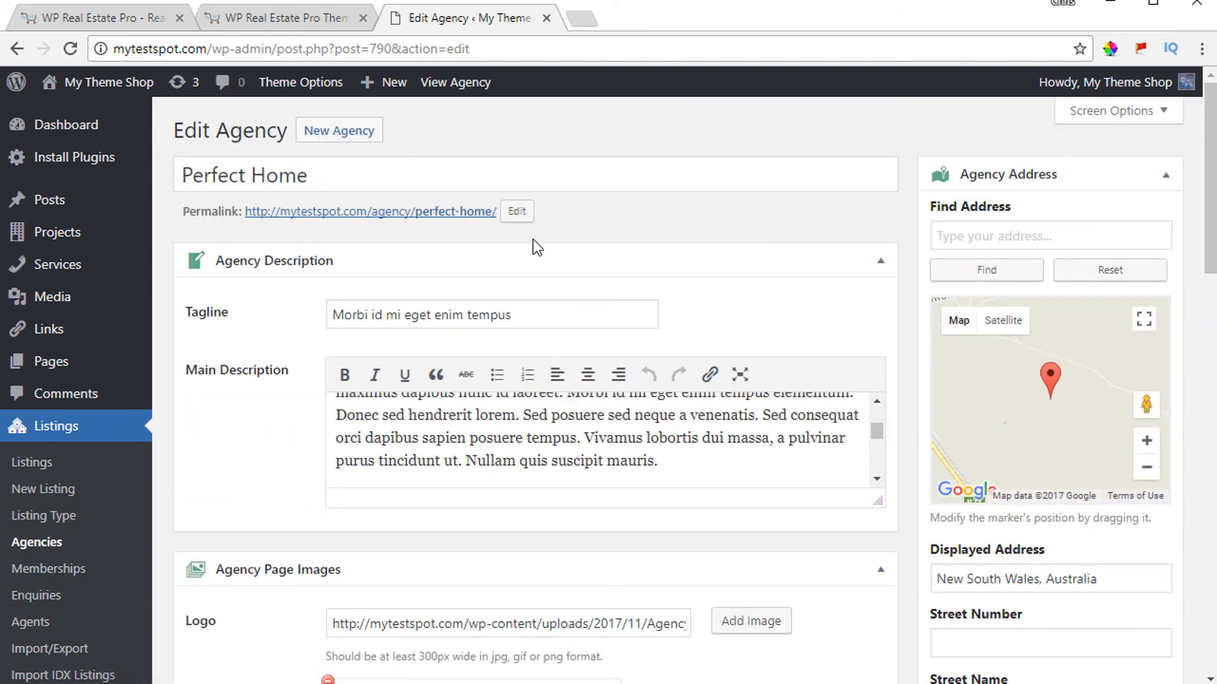
Open the Memberships list to view the available packages
scroll(73, 522, down, 1)
click(71, 518)
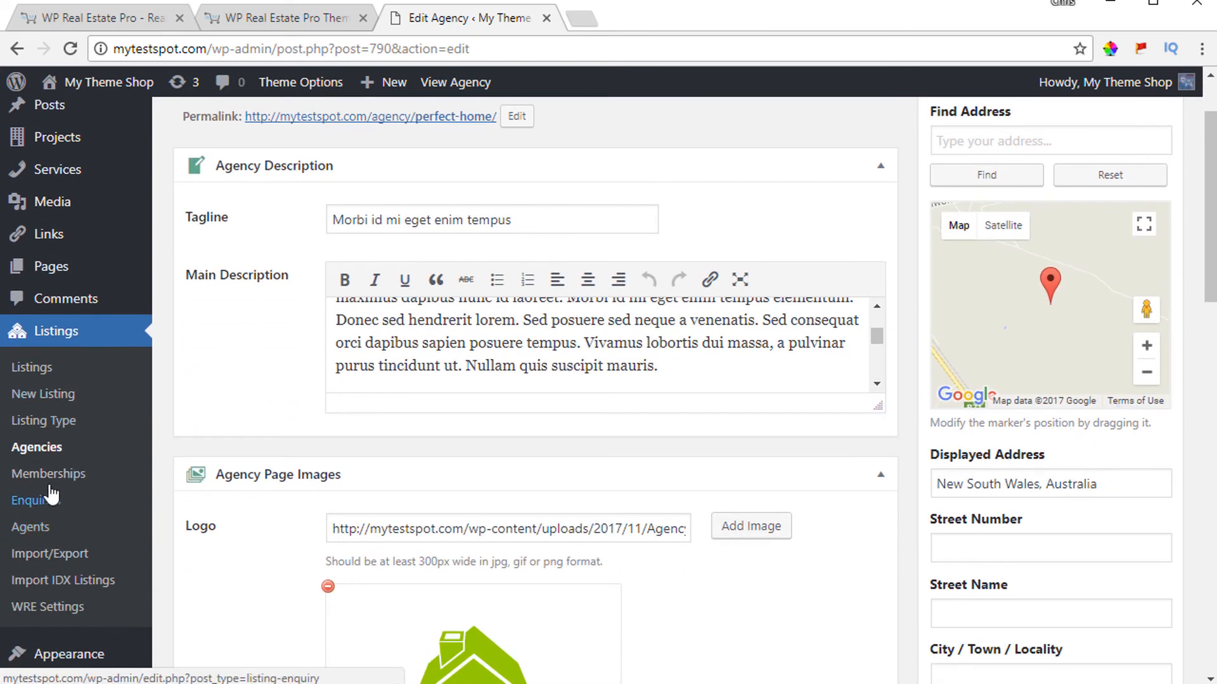
click(59, 566)
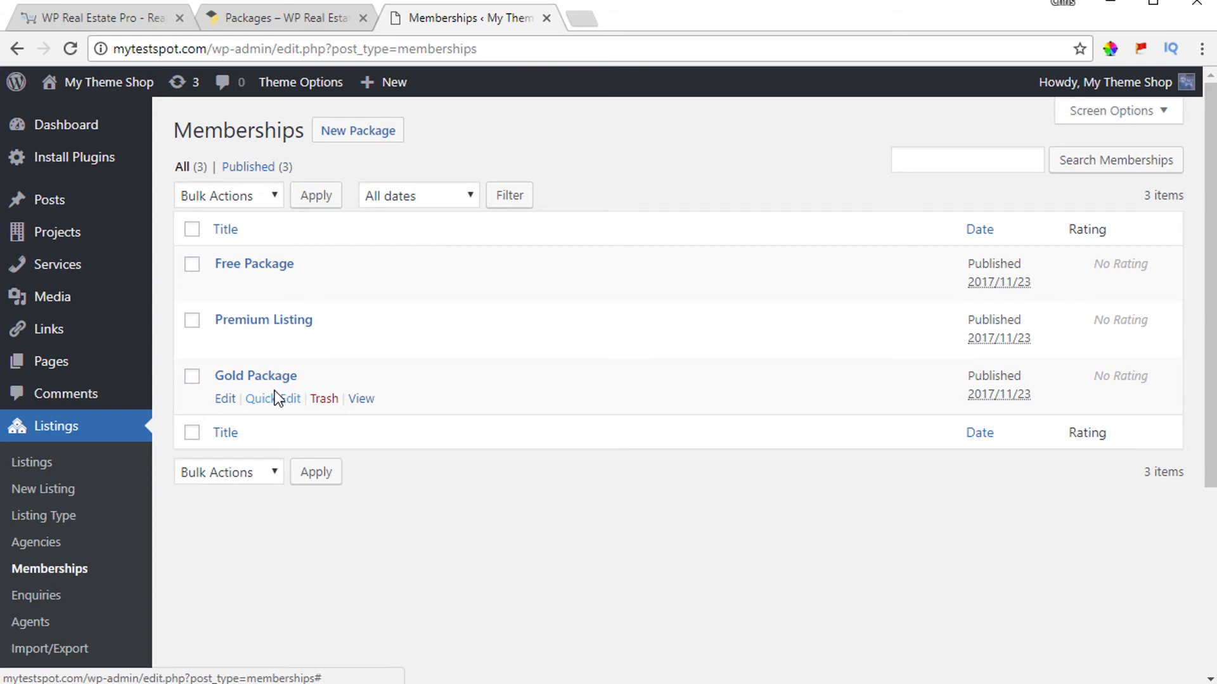
Switch to the demo site's Packages page and compare the Gold, Premium and Free packages and their subscribe options
click(272, 19)
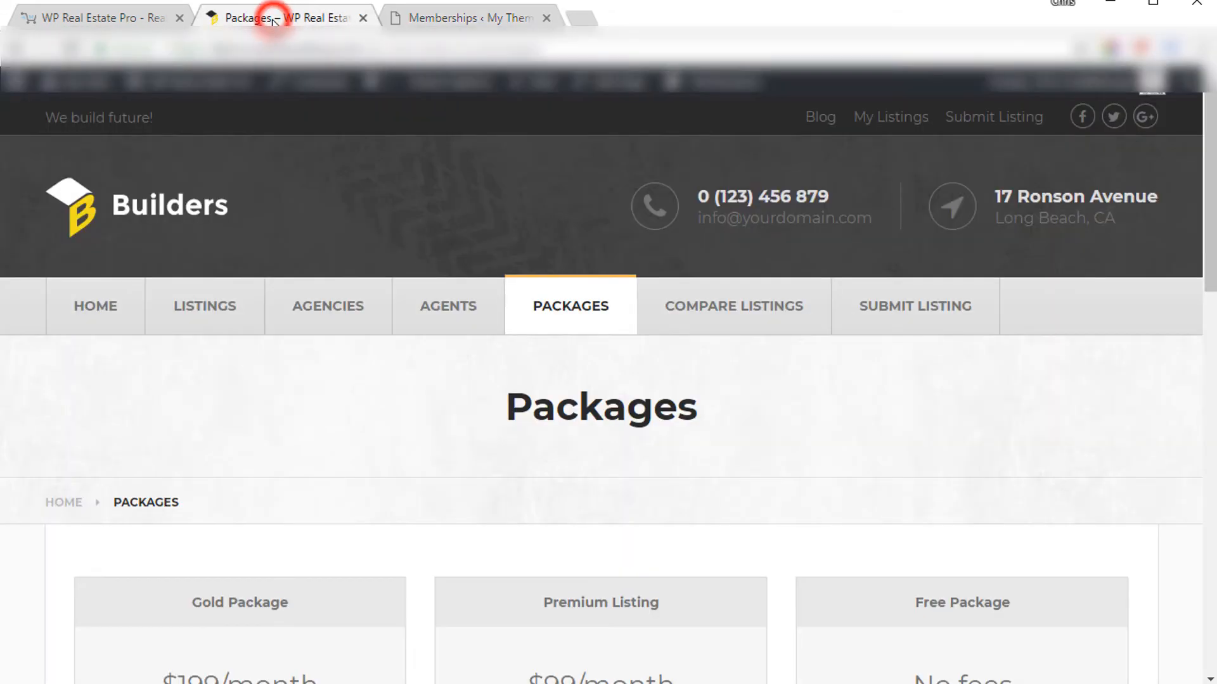
scroll(714, 456, down, 3)
scroll(279, 447, down, 4)
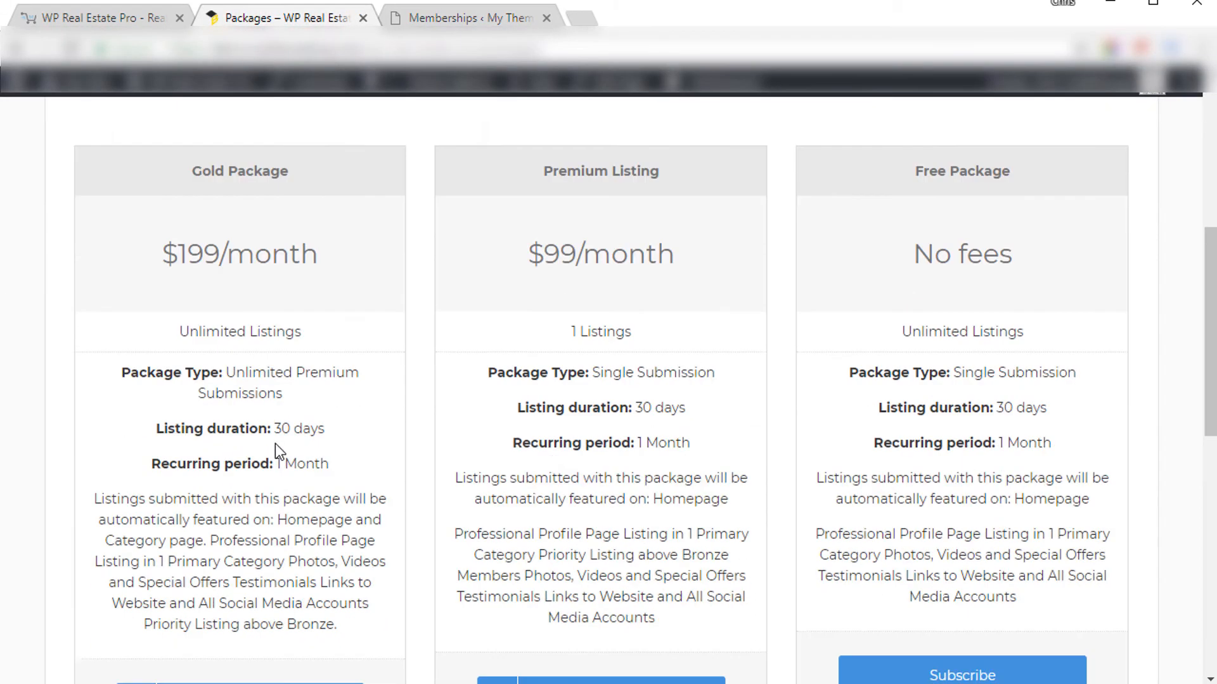
scroll(275, 448, down, 1)
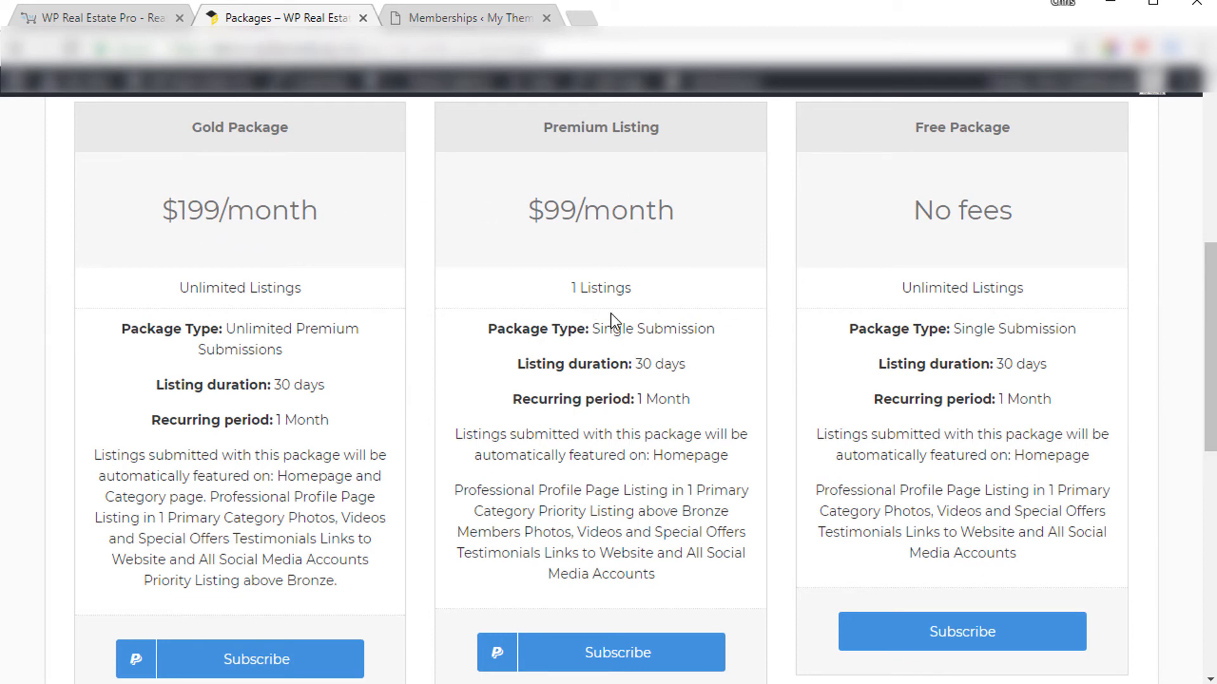
scroll(515, 399, down, 2)
scroll(274, 396, down, 2)
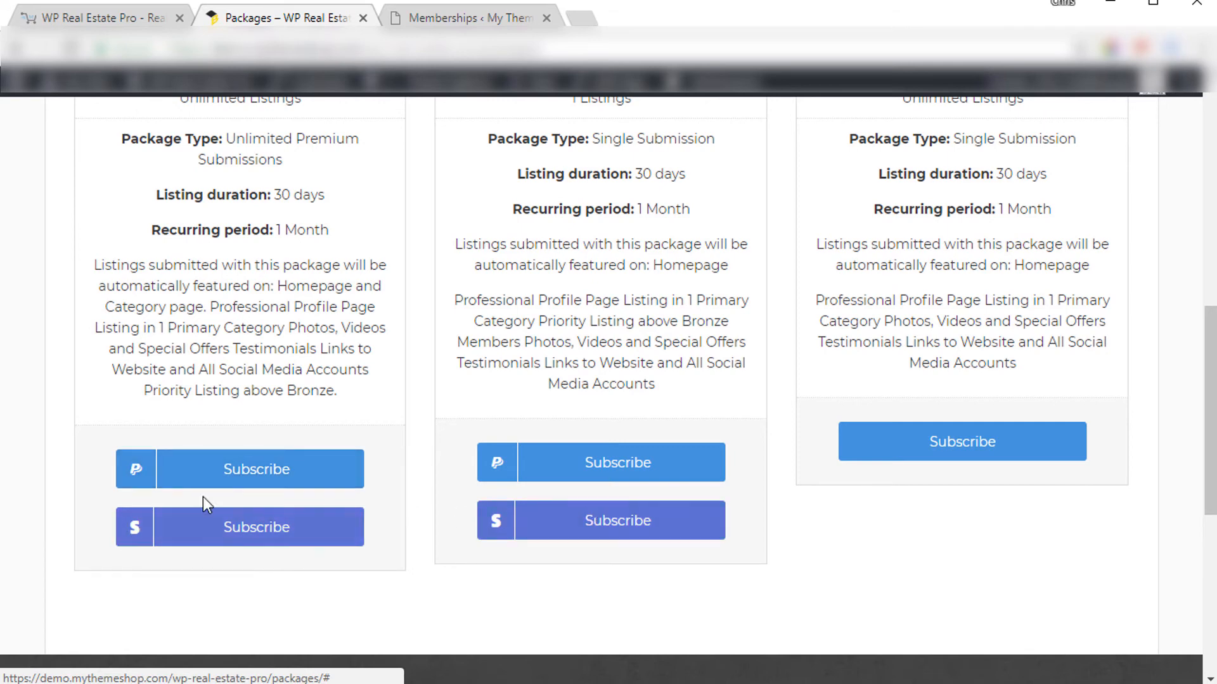
Try the PayPal subscription for the Gold Package on the demo site, and return to the Packages page
click(263, 472)
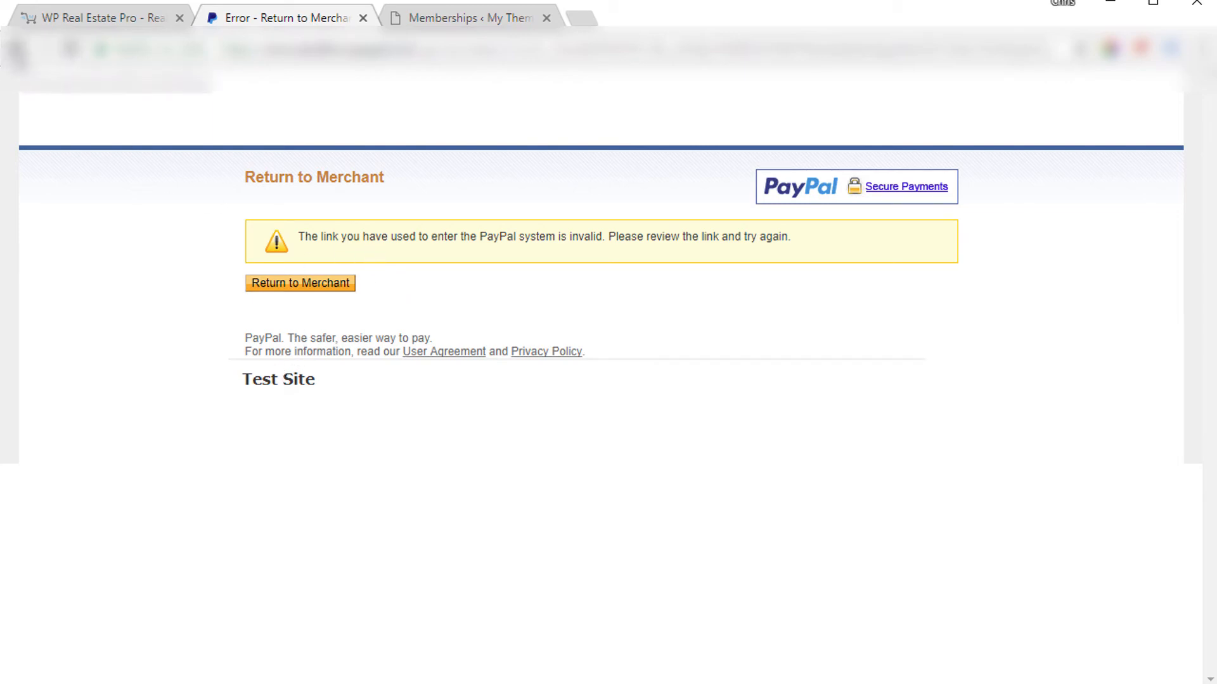
click(15, 49)
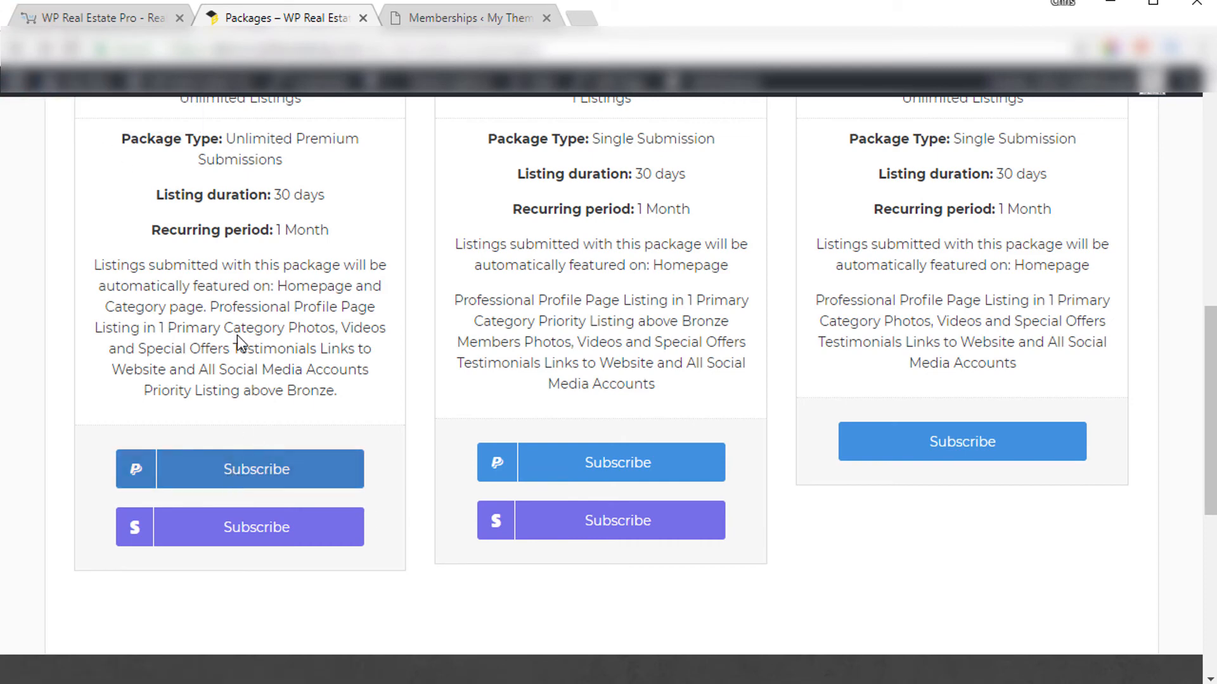
scroll(272, 329, up, 3)
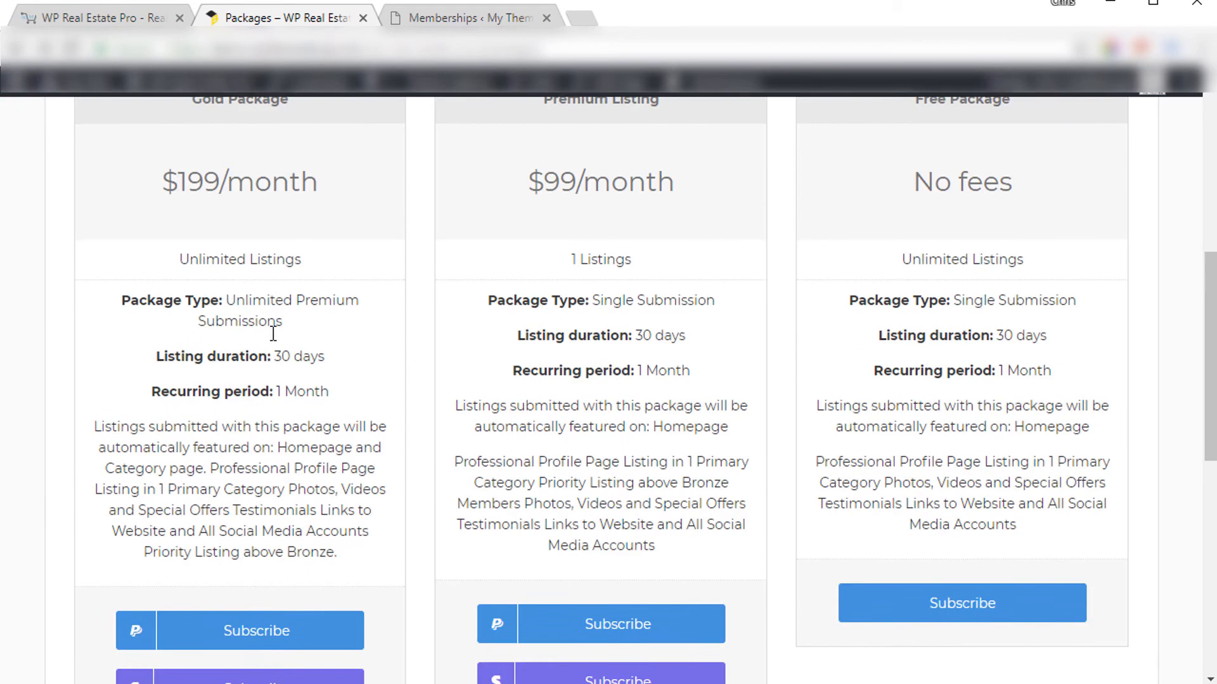
scroll(299, 400, up, 6)
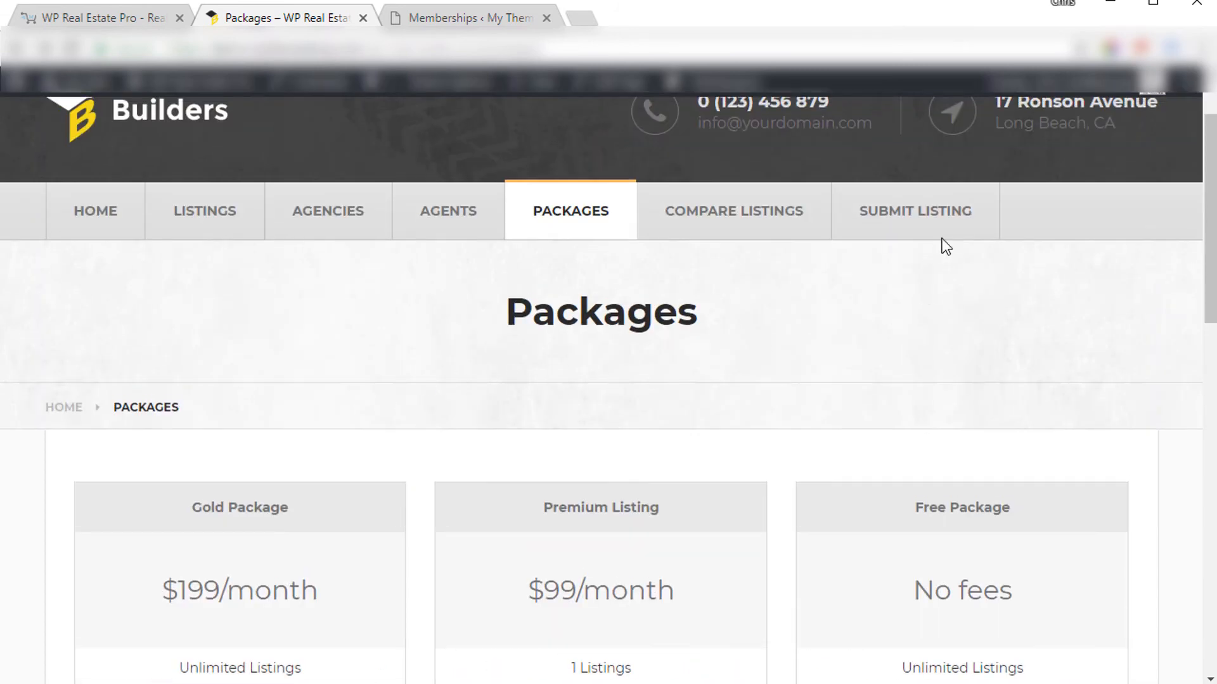
Open the Gold Package membership in the WordPress admin and examine its description, subscription period, allowed listings, price and Stripe package ID
click(448, 18)
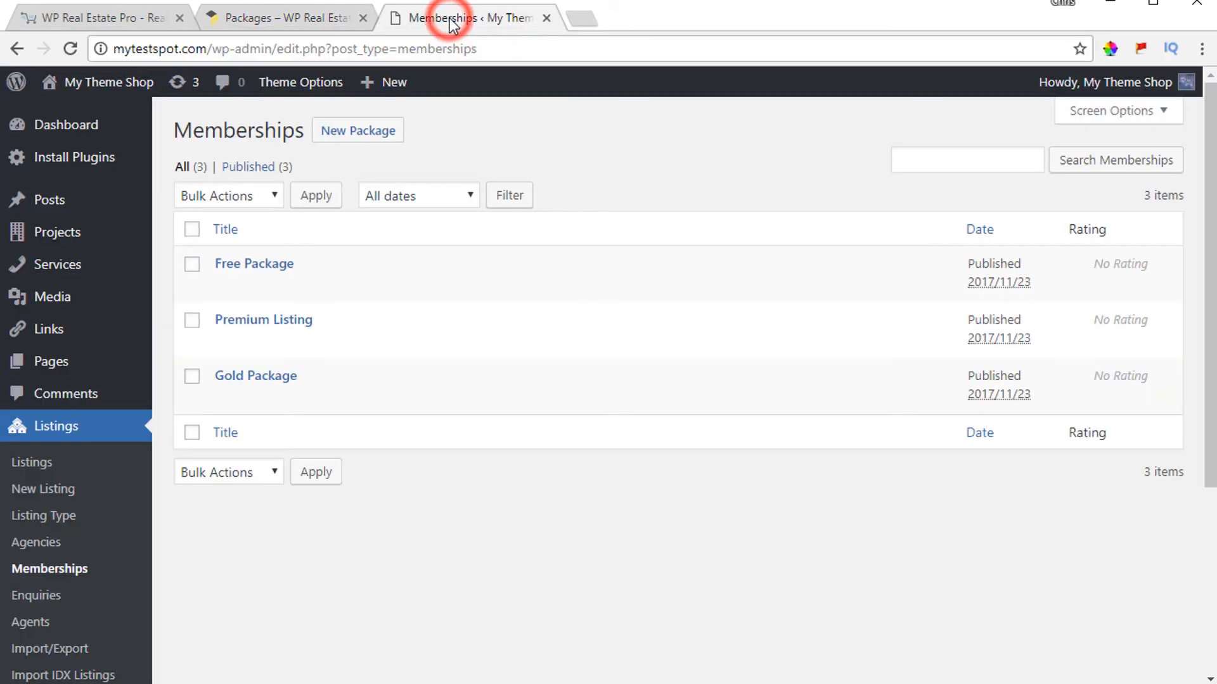
click(260, 376)
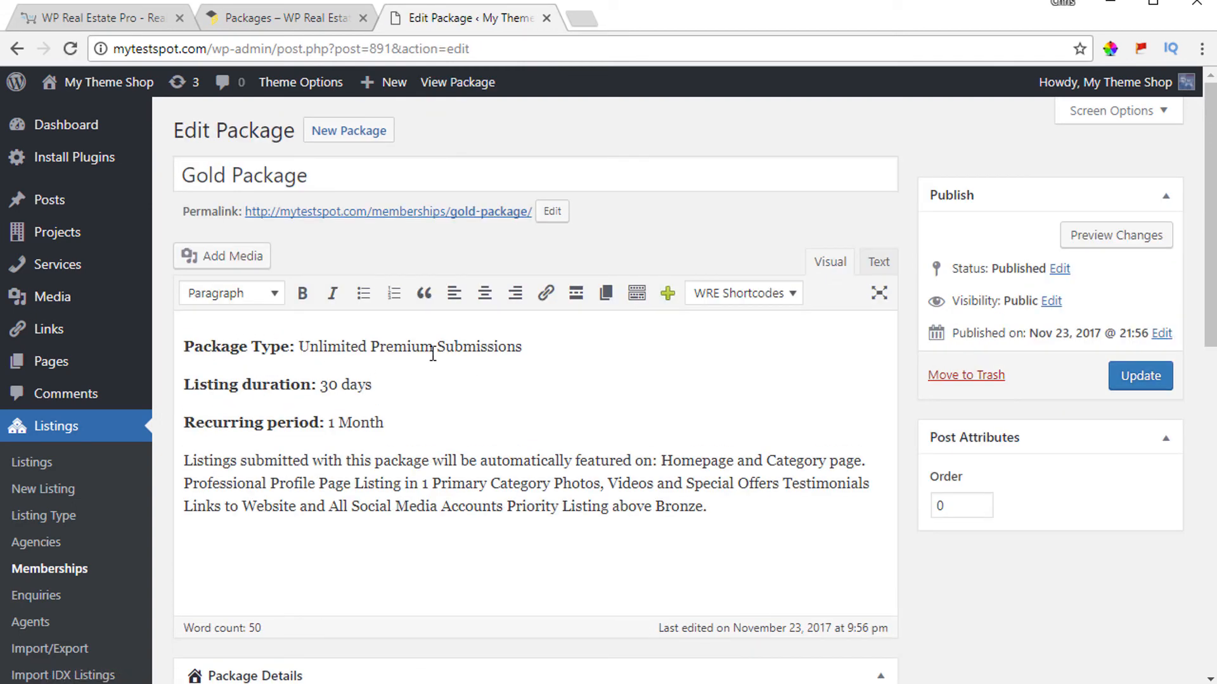
scroll(533, 355, down, 3)
scroll(533, 356, down, 3)
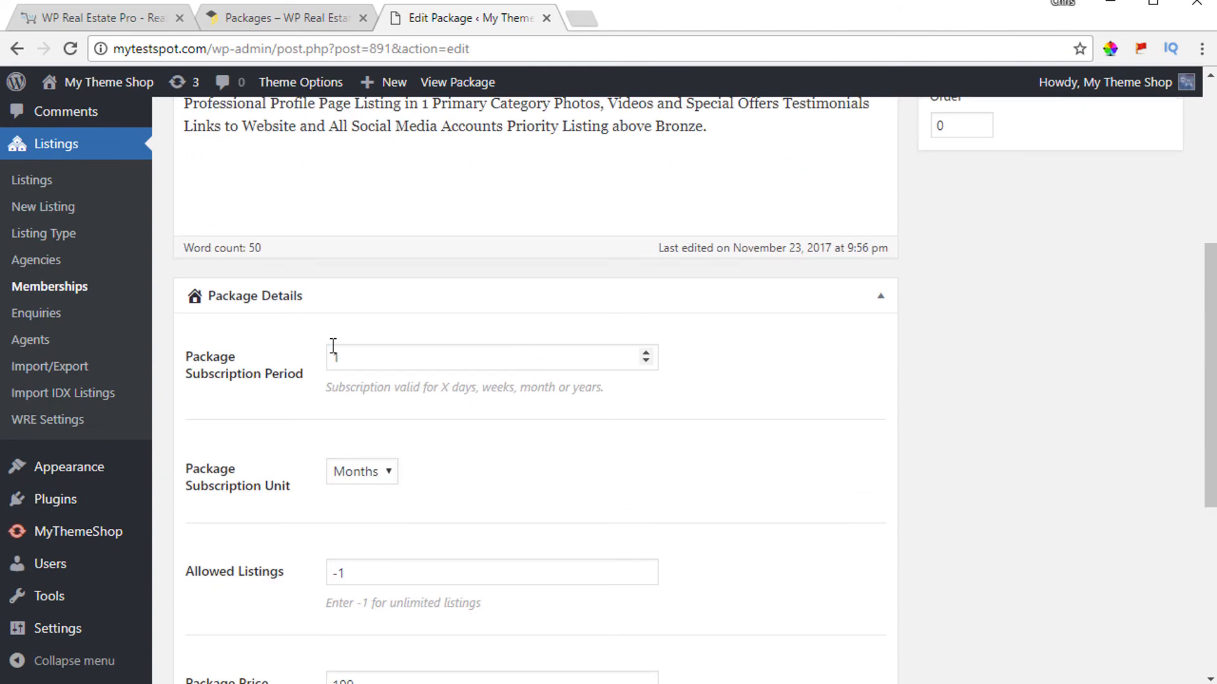
scroll(403, 394, down, 2)
scroll(400, 392, down, 1)
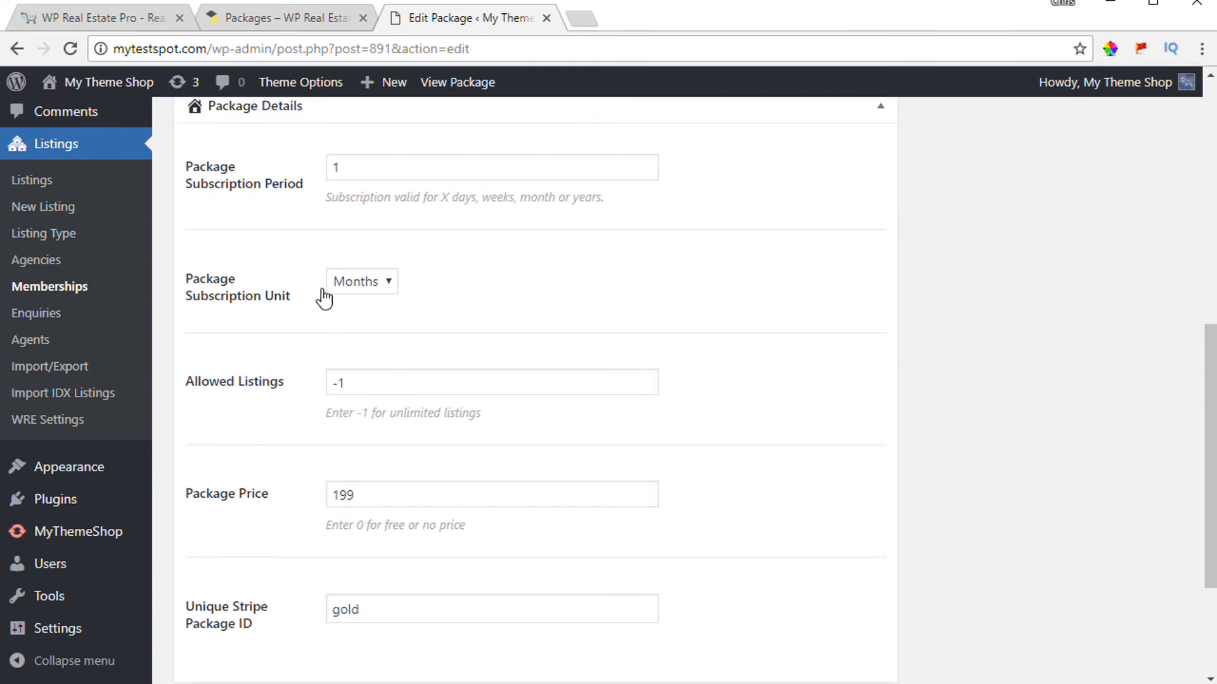
Check the Gold Package's subscription unit choices, price and Stripe package ID, and return to its description
click(347, 282)
click(348, 283)
scroll(372, 379, down, 1)
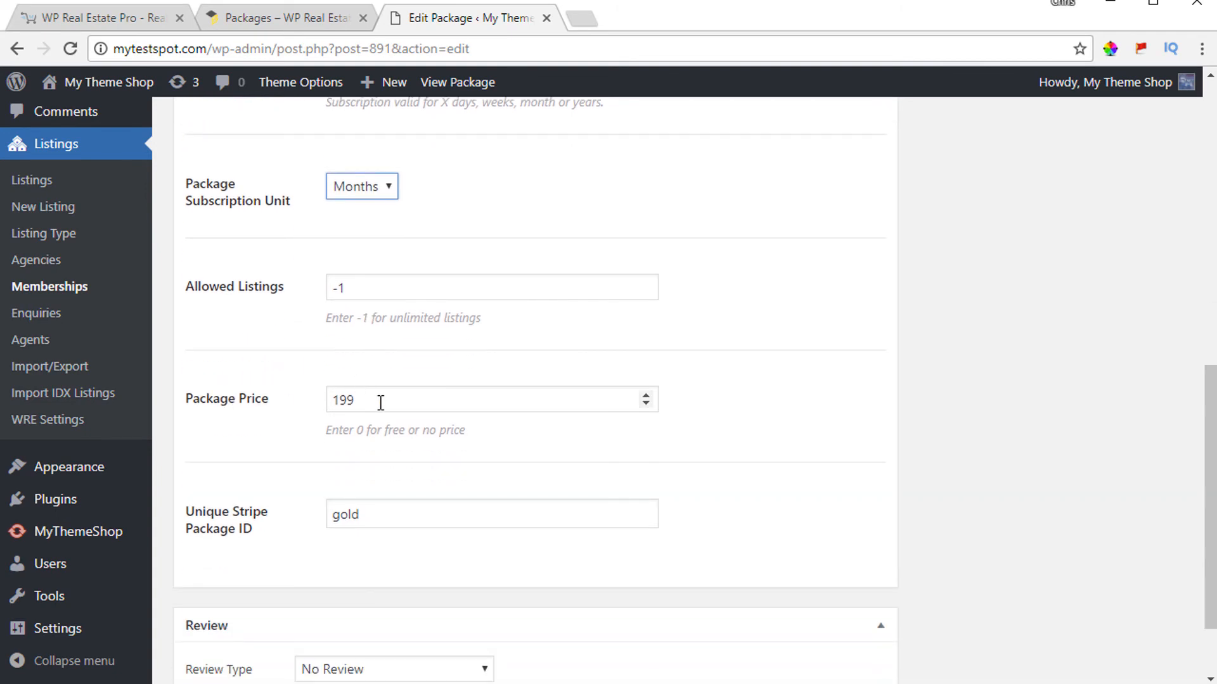
scroll(380, 406, down, 1)
scroll(467, 425, up, 5)
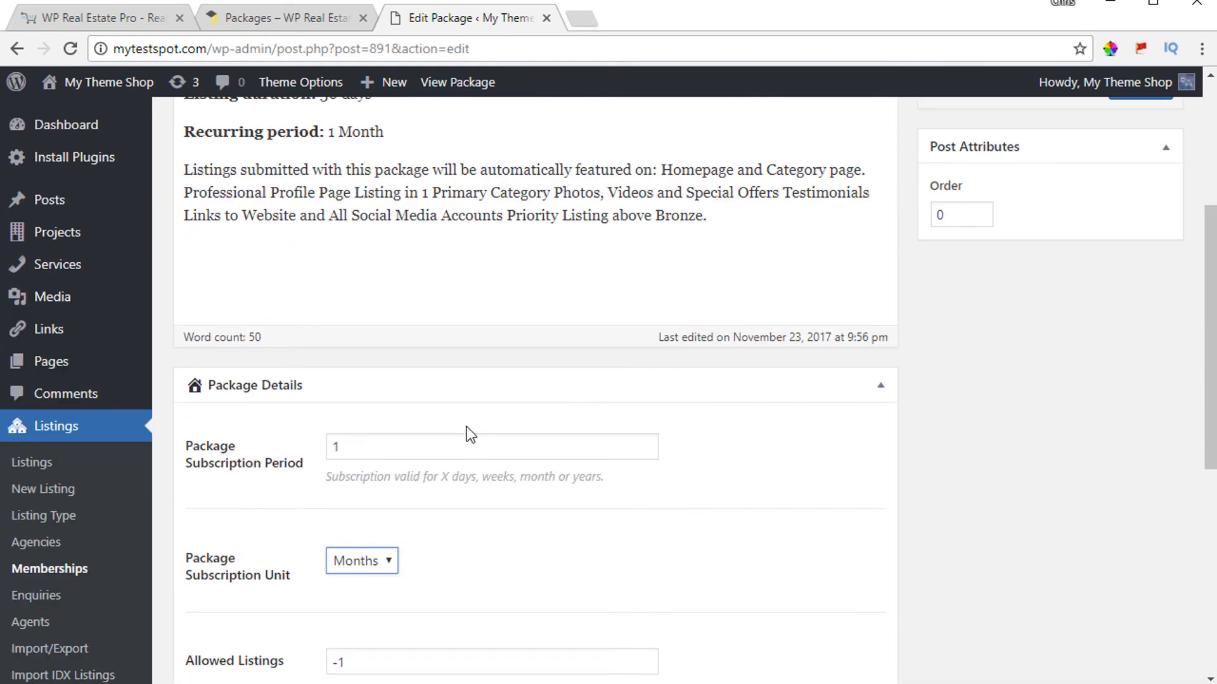
scroll(466, 427, up, 3)
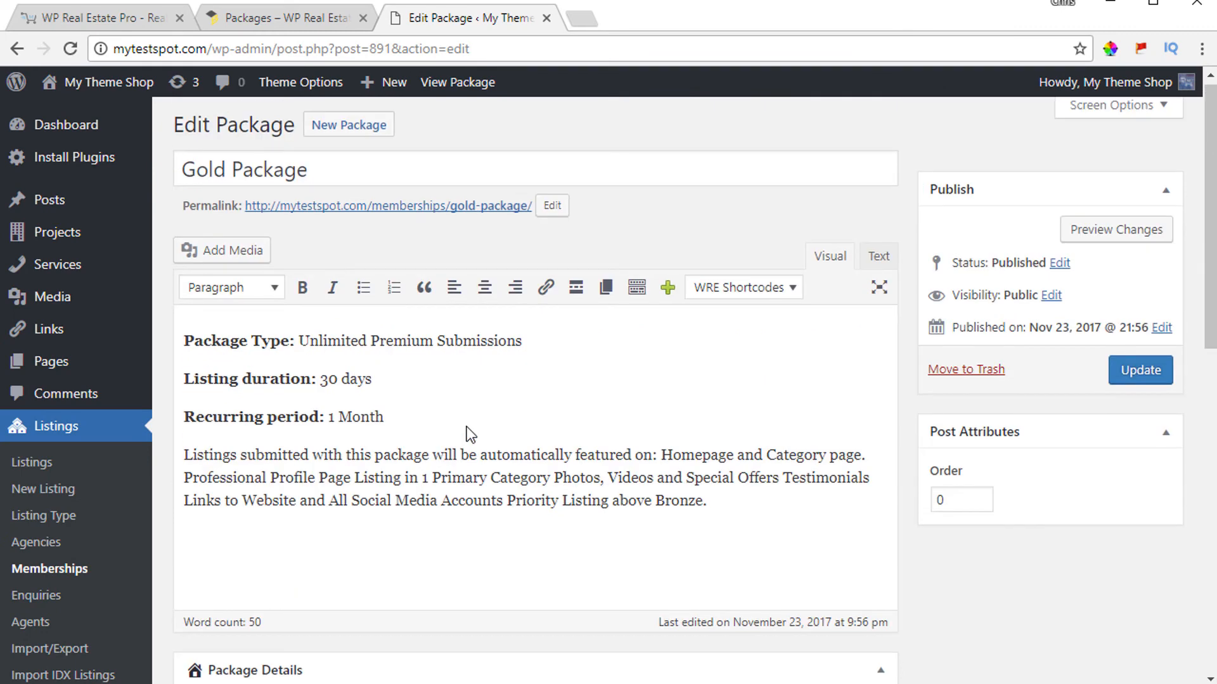
scroll(467, 427, up, 1)
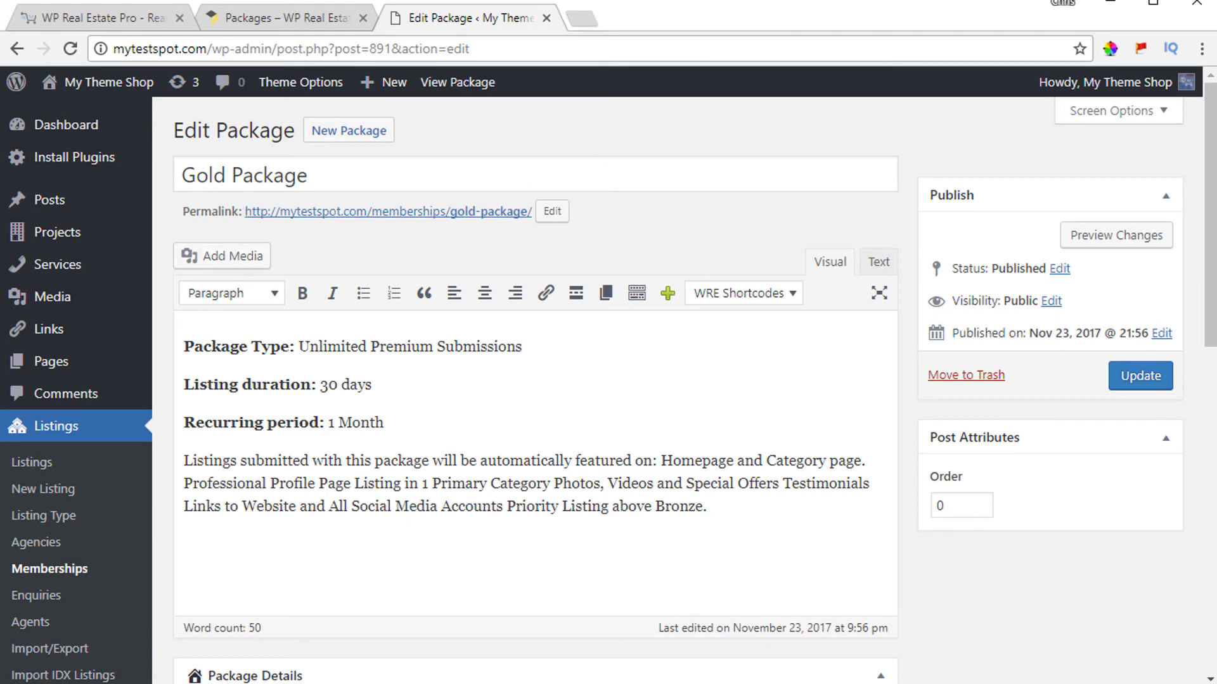
Switch to the demo site's Enquiries list, examine the contact form details of the newest enquiry, and return to the list
key(ctrl+shift+Tab)
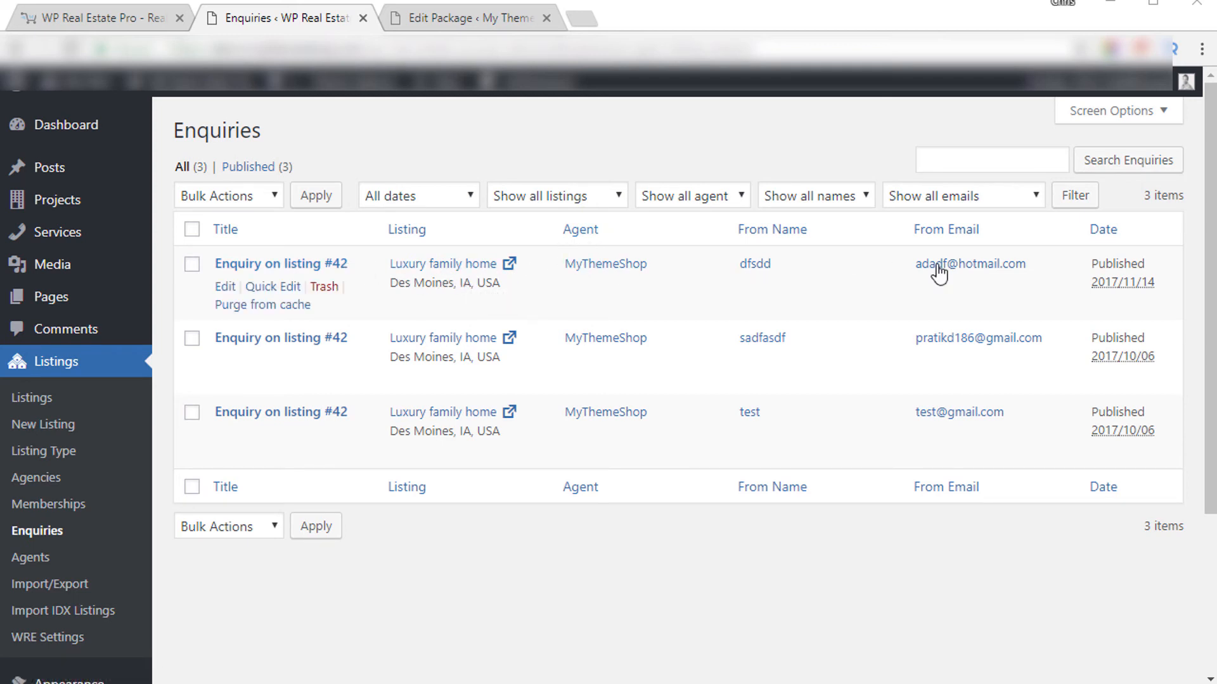
click(267, 266)
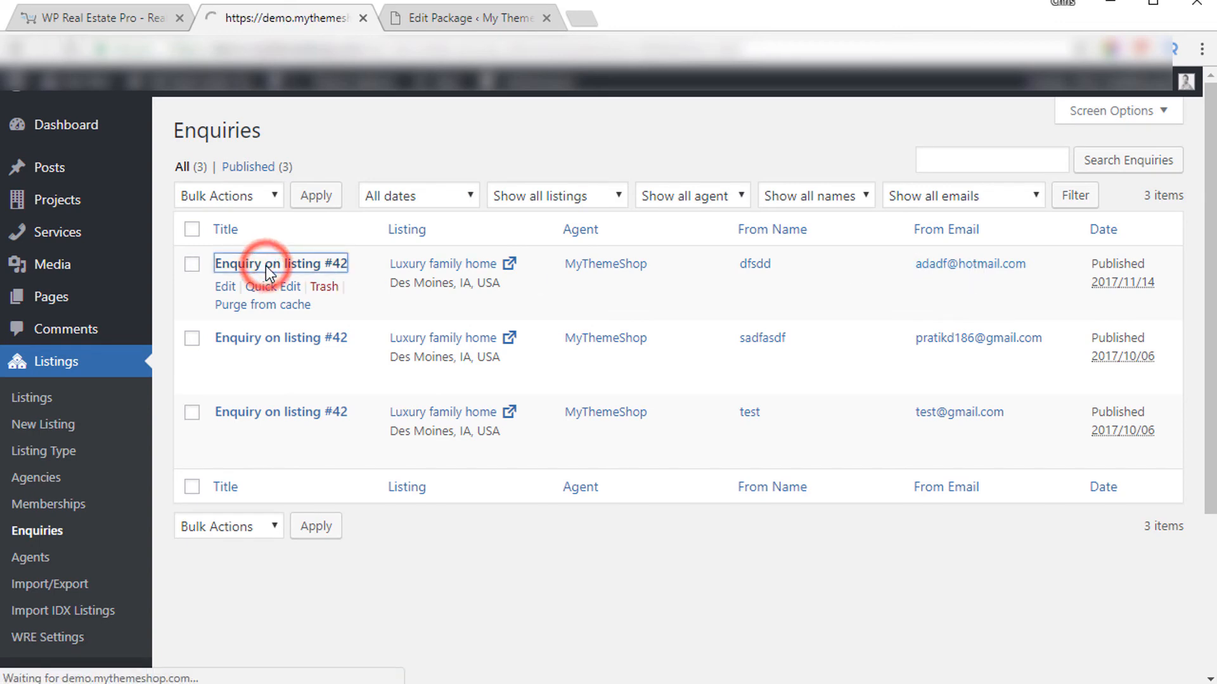
scroll(334, 342, down, 3)
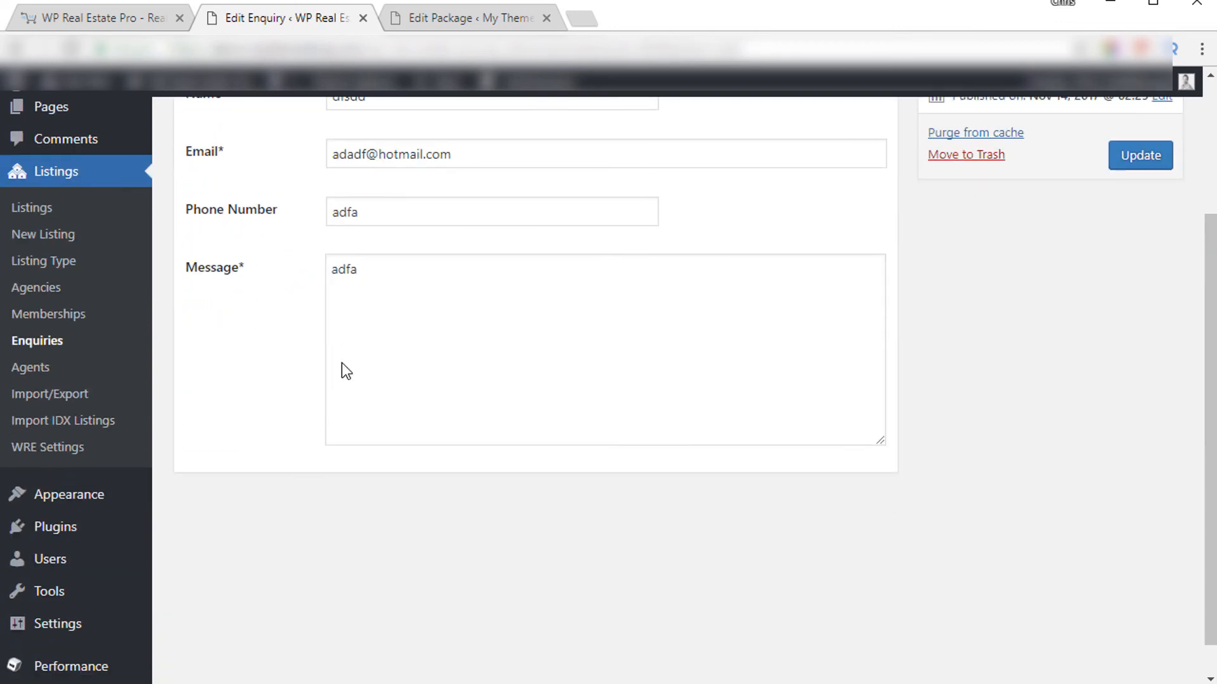
scroll(386, 357, up, 2)
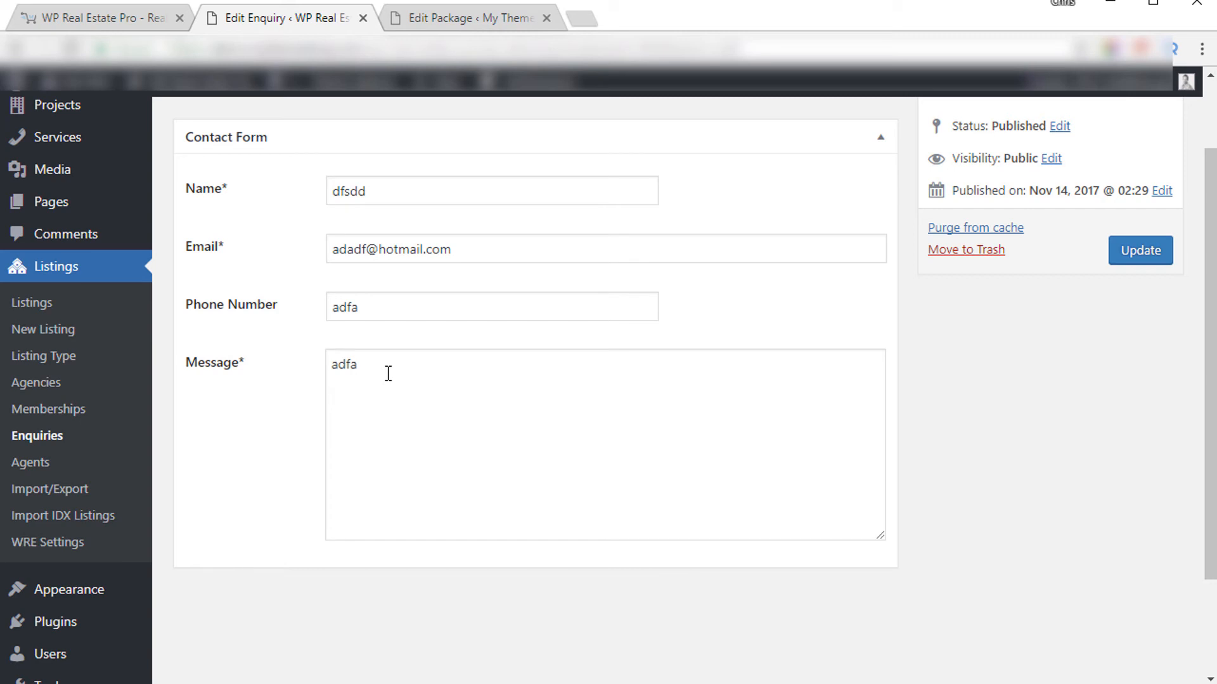
click(25, 438)
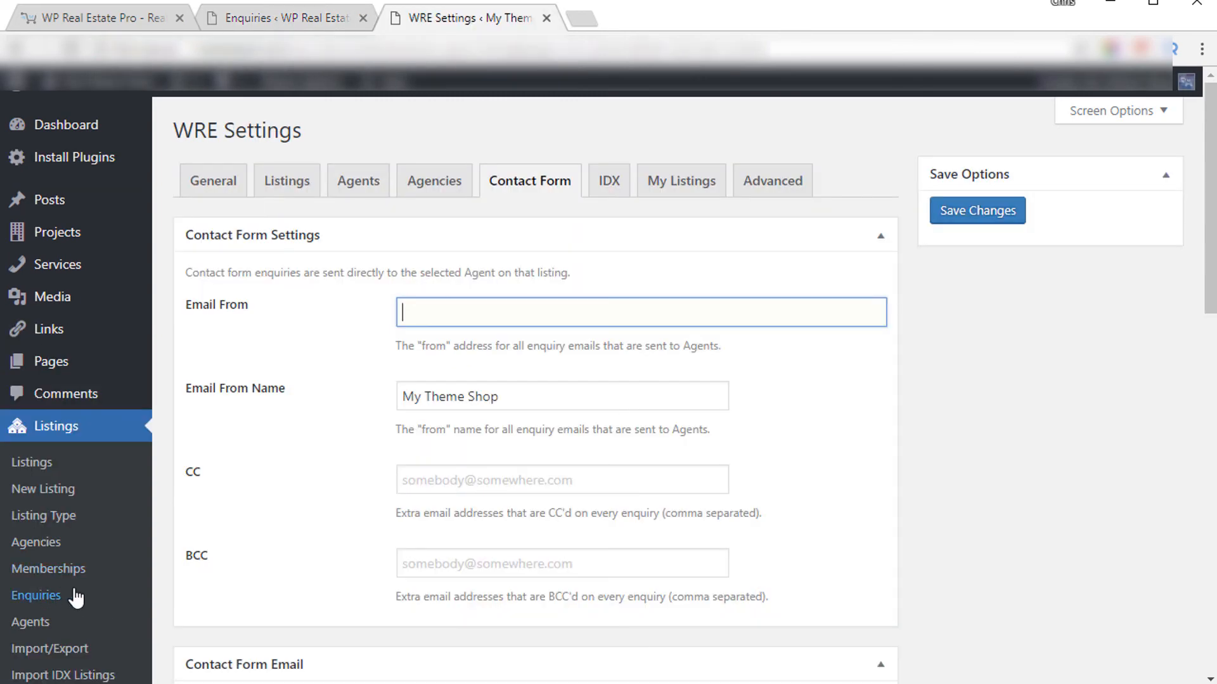
Examine the Contact Form settings in WRE Settings for the sender address, sender name, CC and BCC
scroll(76, 668, down, 3)
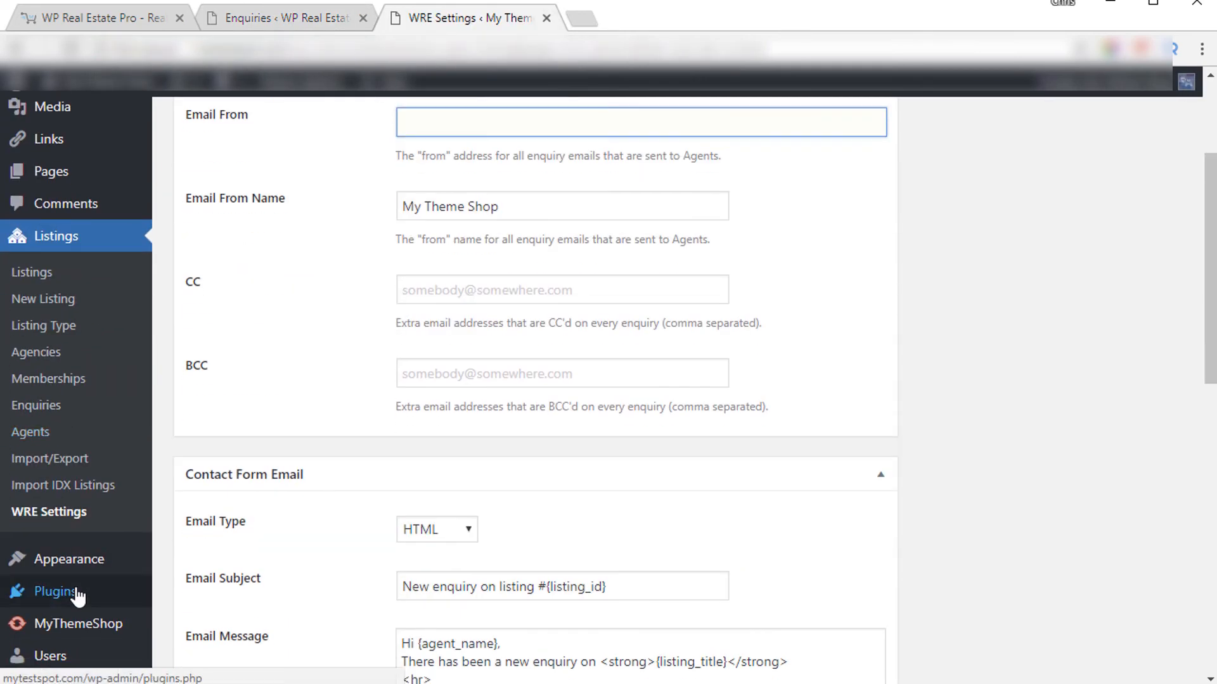
scroll(59, 527, up, 3)
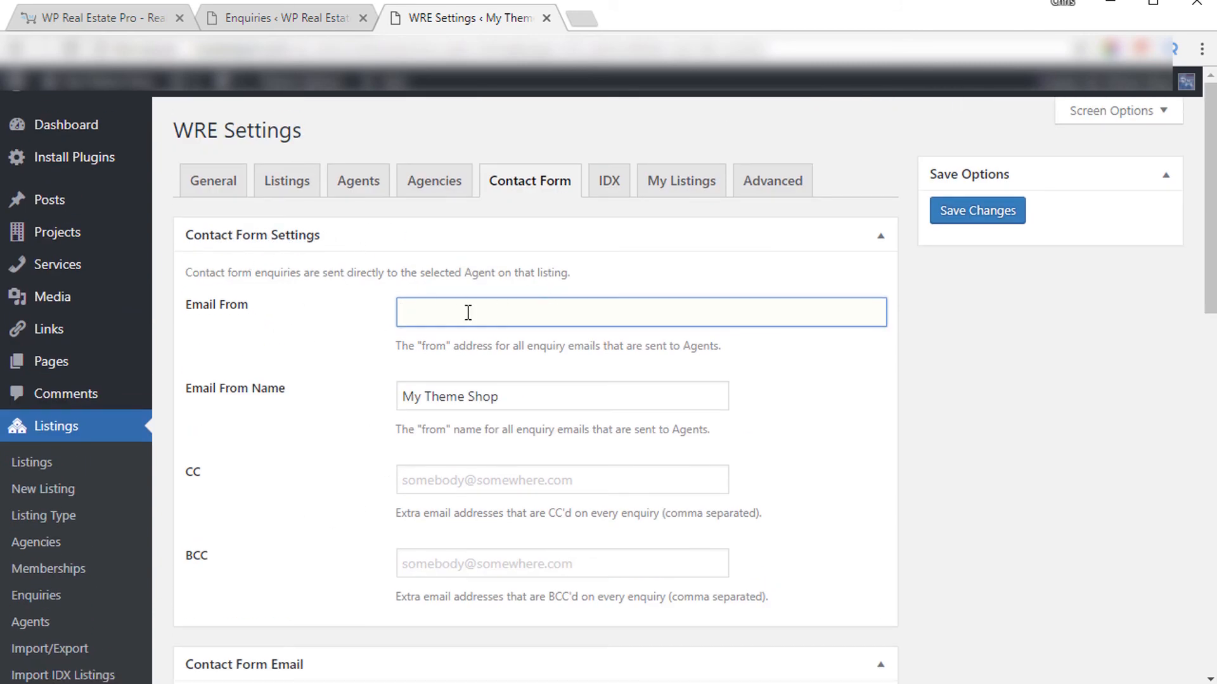
scroll(390, 405, down, 3)
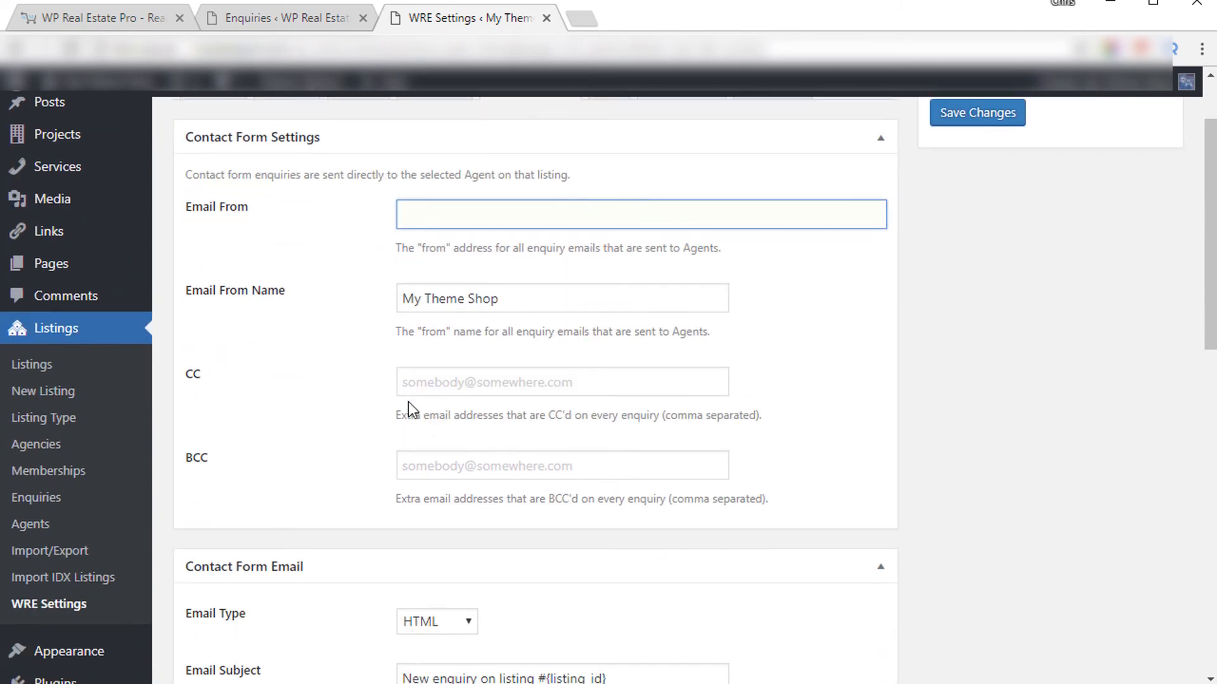
scroll(392, 431, down, 1)
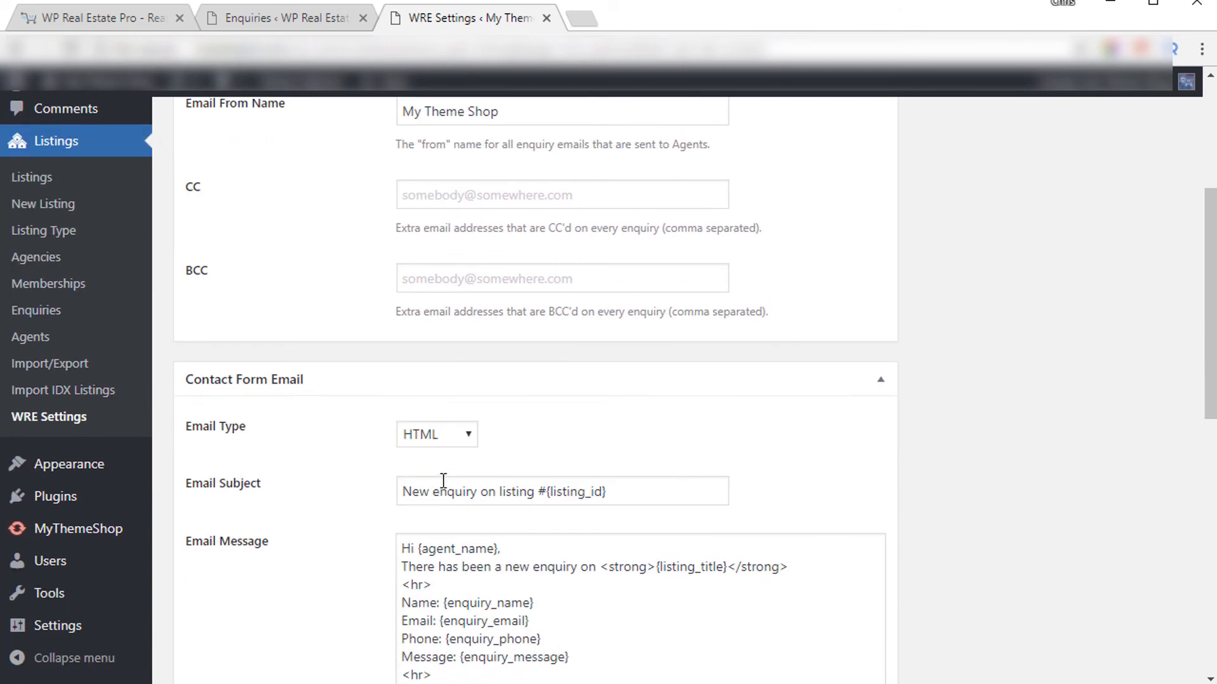
Compare the demo Enquiries list with the Contact Form Email subject, message template and available tags, and check the Email Type options
click(273, 19)
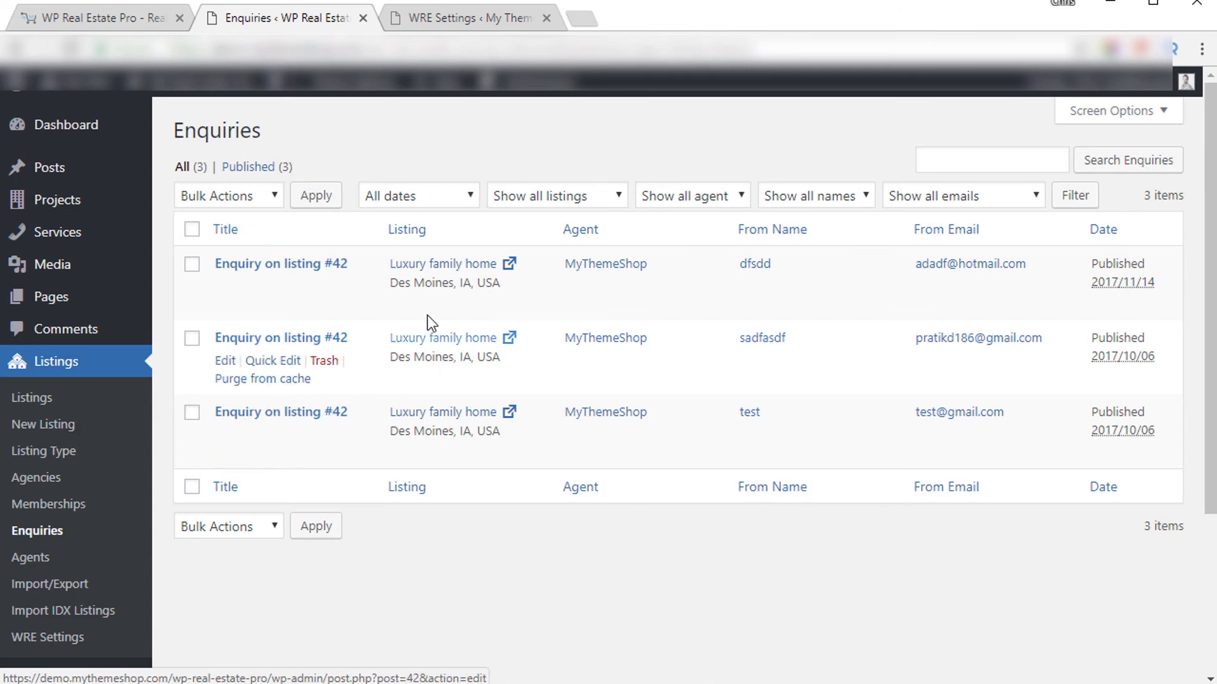
click(457, 19)
scroll(605, 495, down, 3)
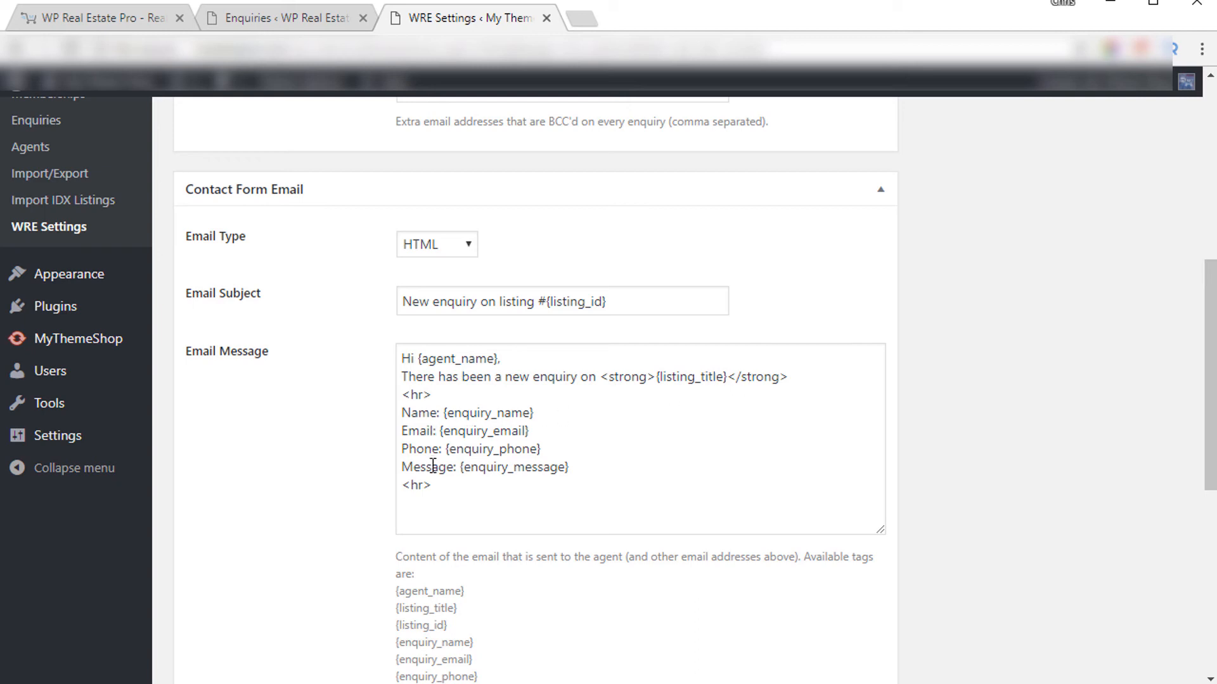
scroll(557, 514, down, 1)
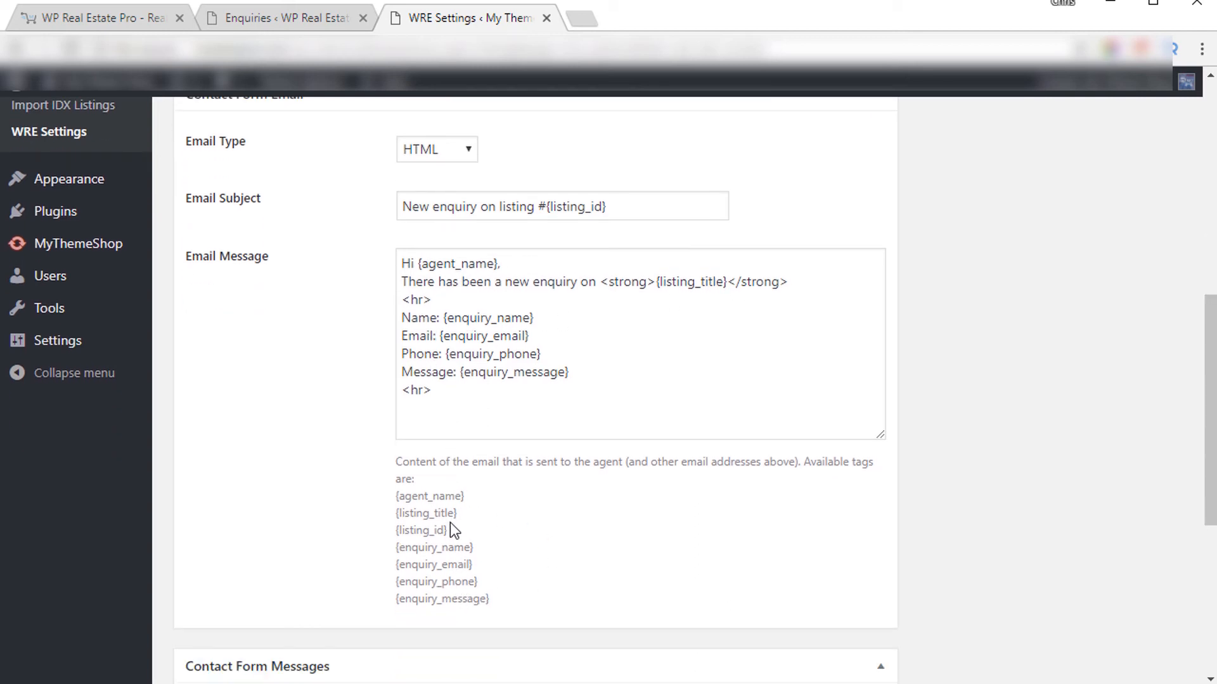
scroll(488, 382, up, 3)
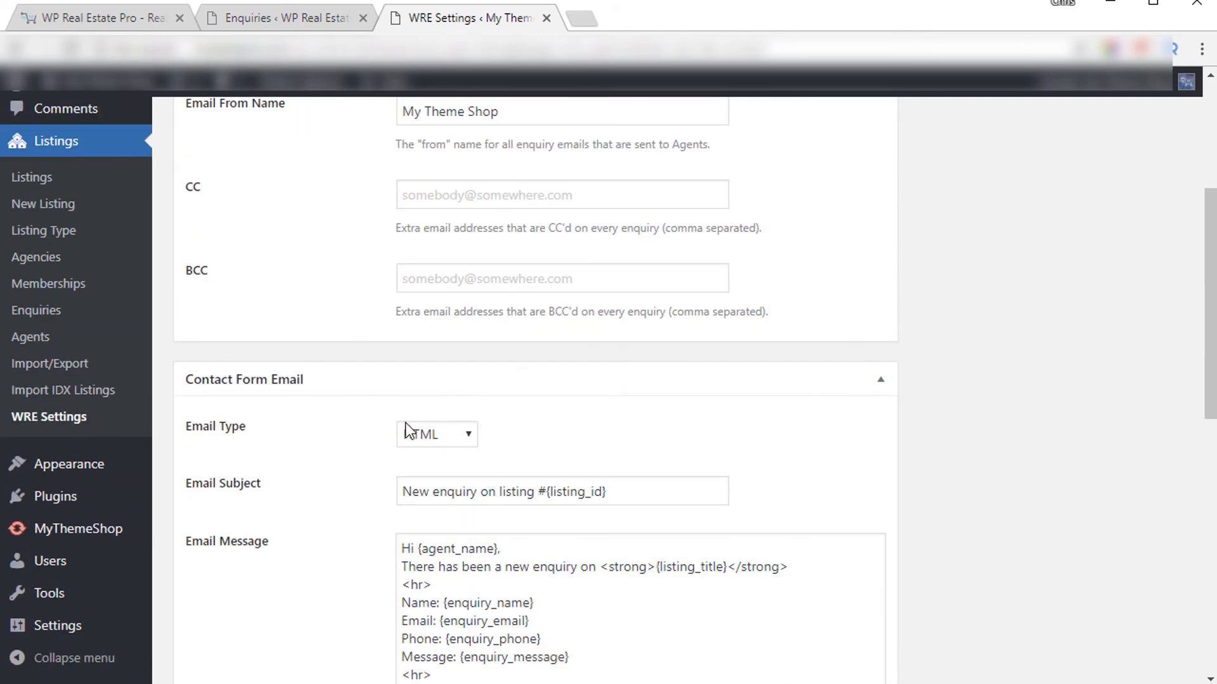
click(447, 433)
click(448, 433)
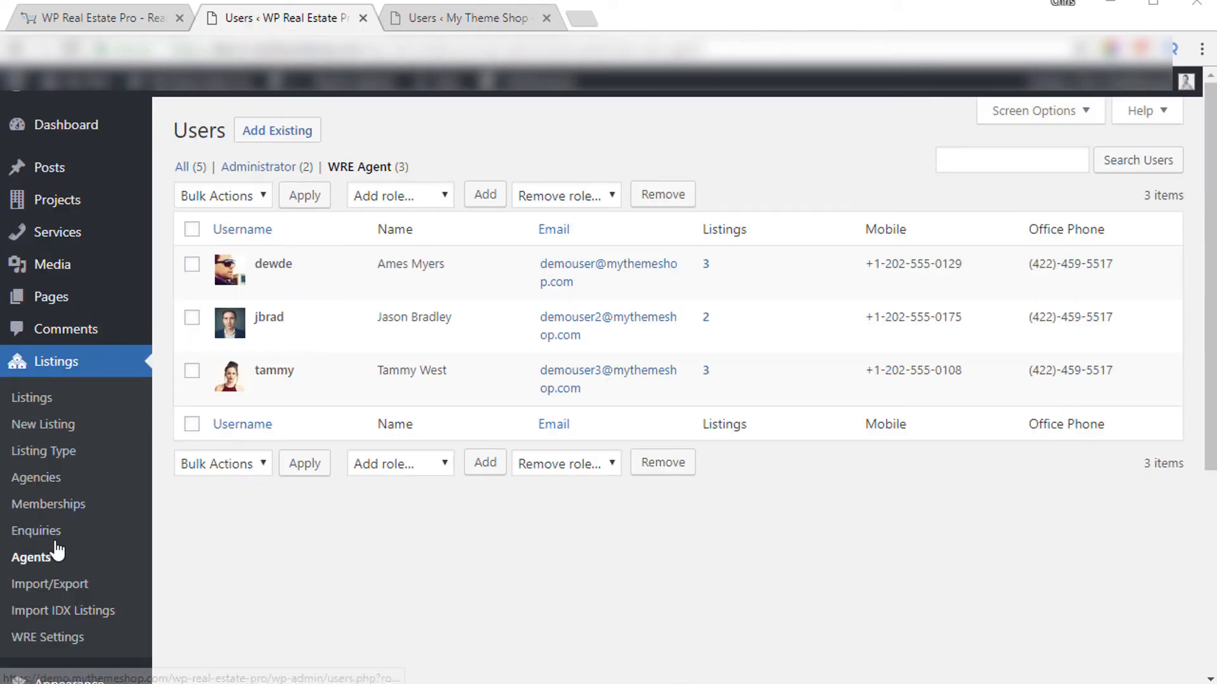
Examine the WRE Agent users and the option for adding a new user on the demo site, and view the first agent's profile
mouse_move(290, 279)
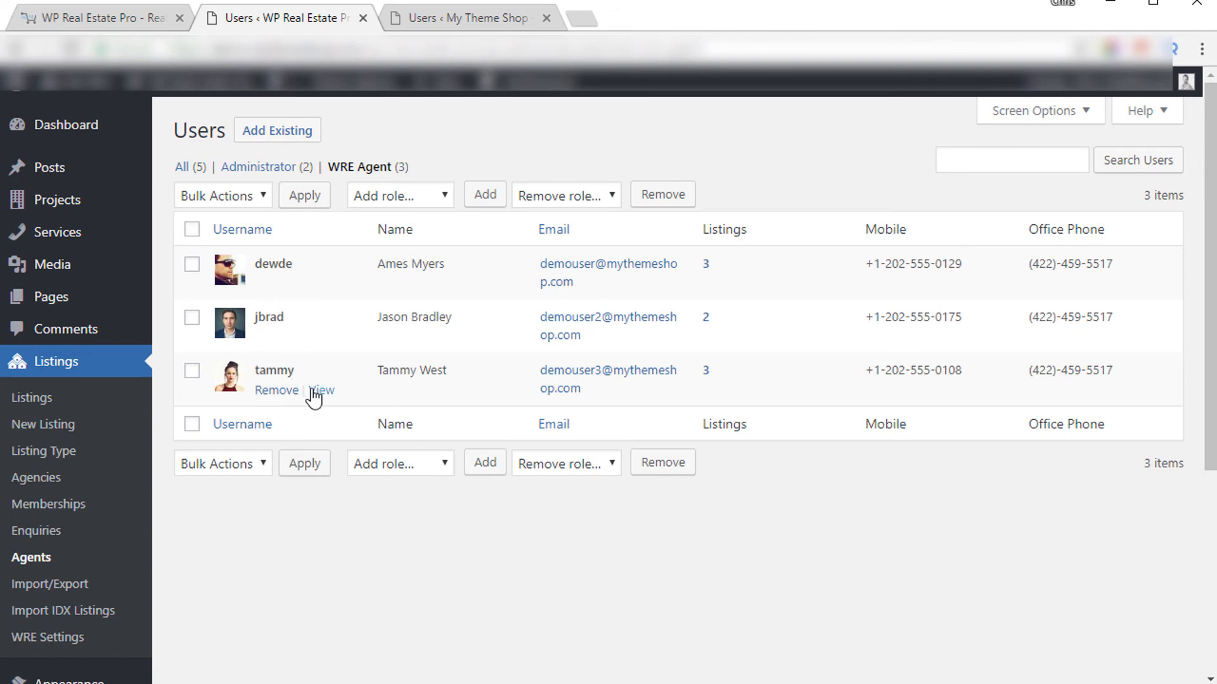
scroll(142, 423, down, 2)
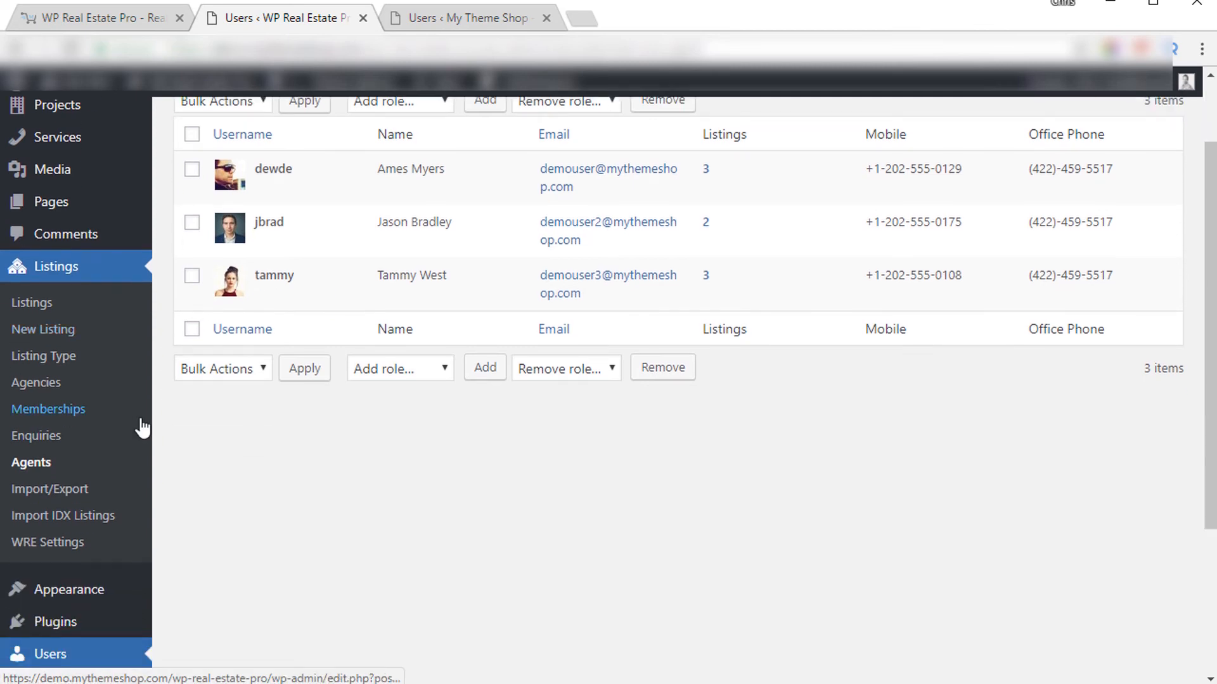
scroll(142, 423, down, 3)
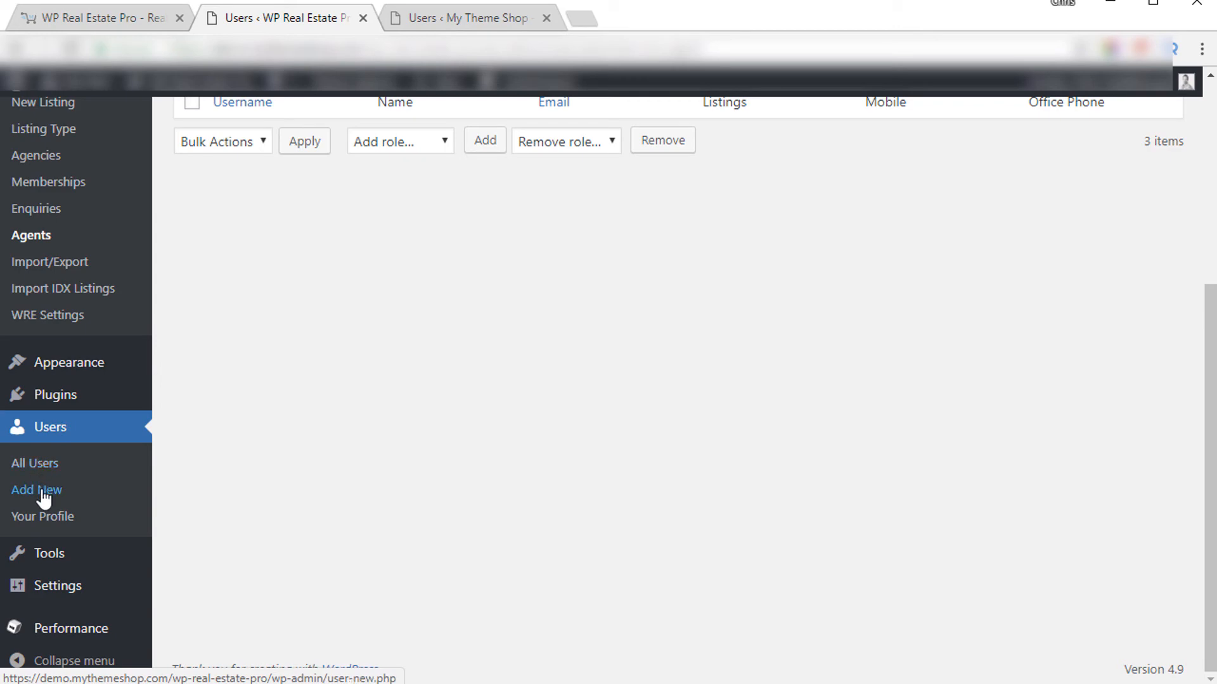
scroll(300, 444, up, 5)
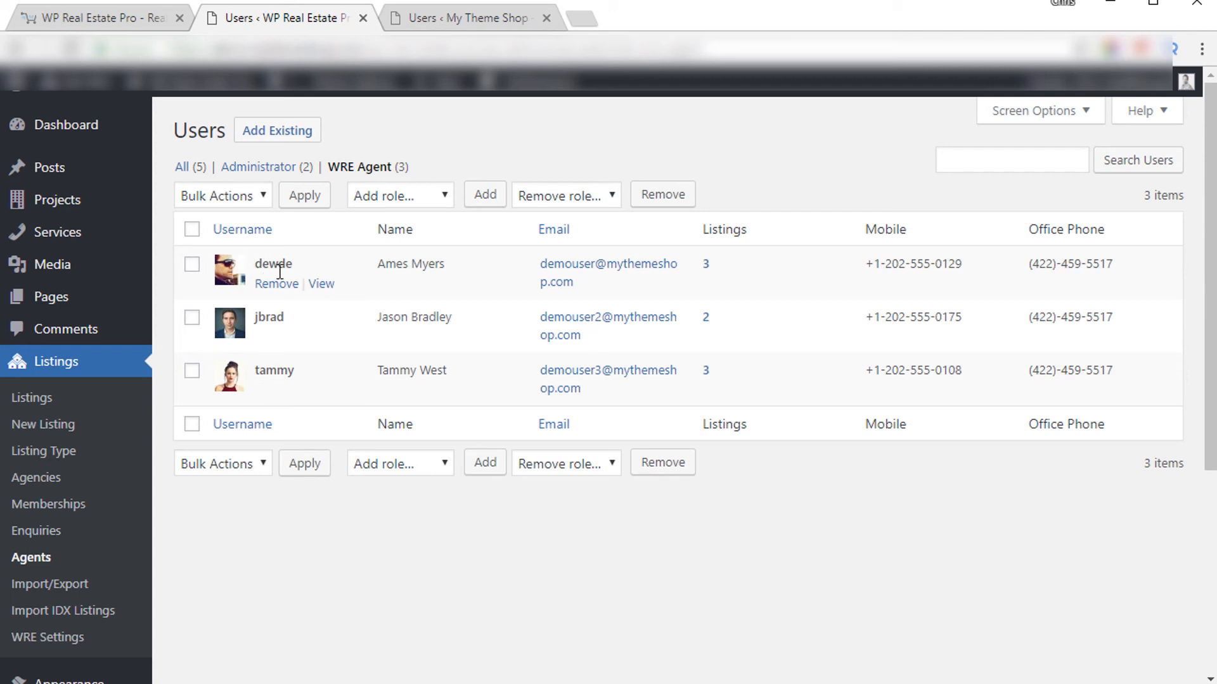
click(321, 284)
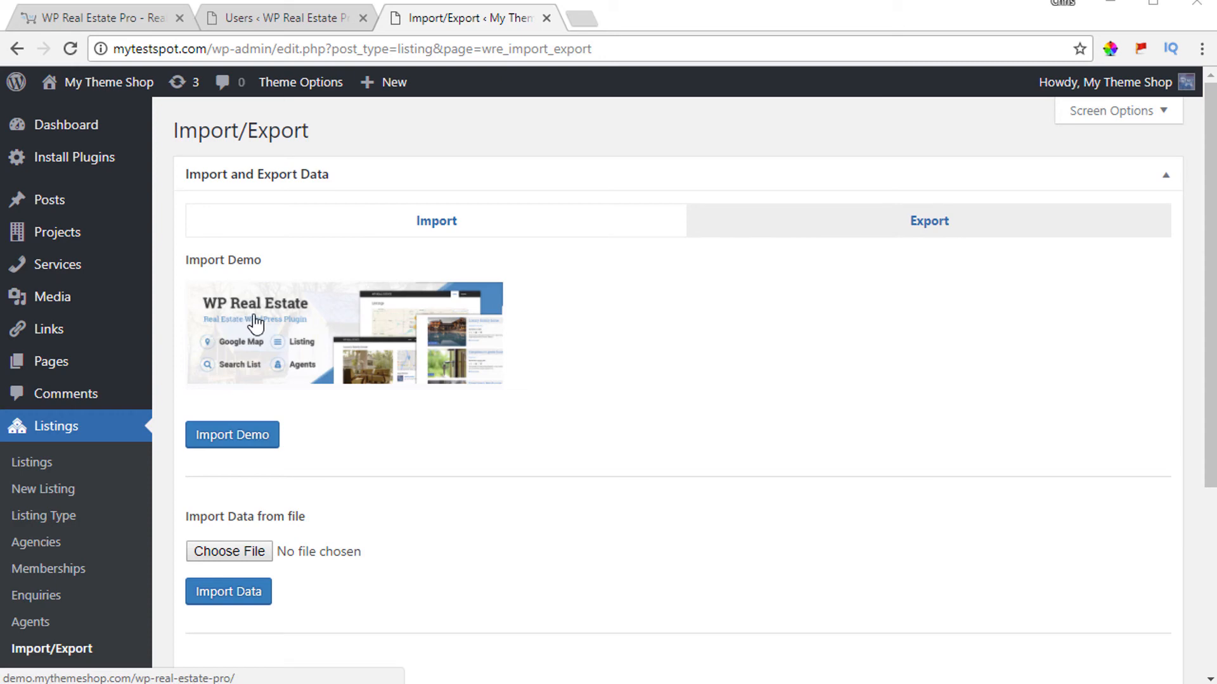
Review the demo, data and settings import options, and the export choices for listings, agencies and membership packages
scroll(494, 415, down, 3)
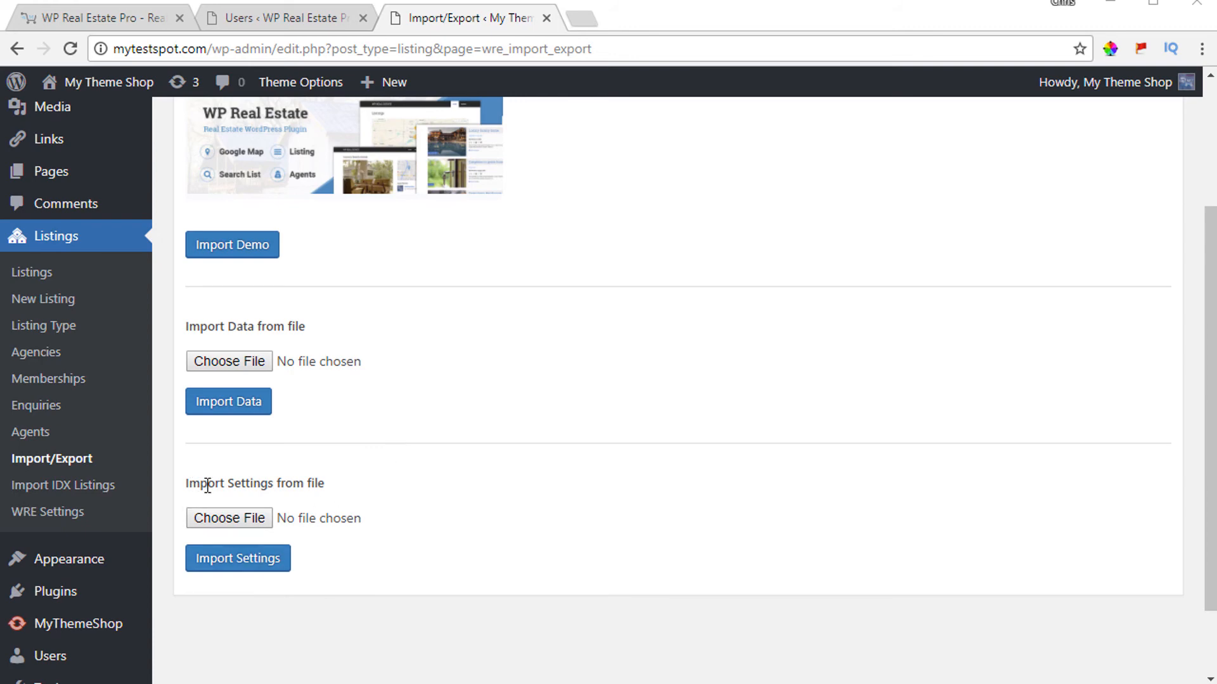
scroll(476, 493, up, 3)
click(868, 225)
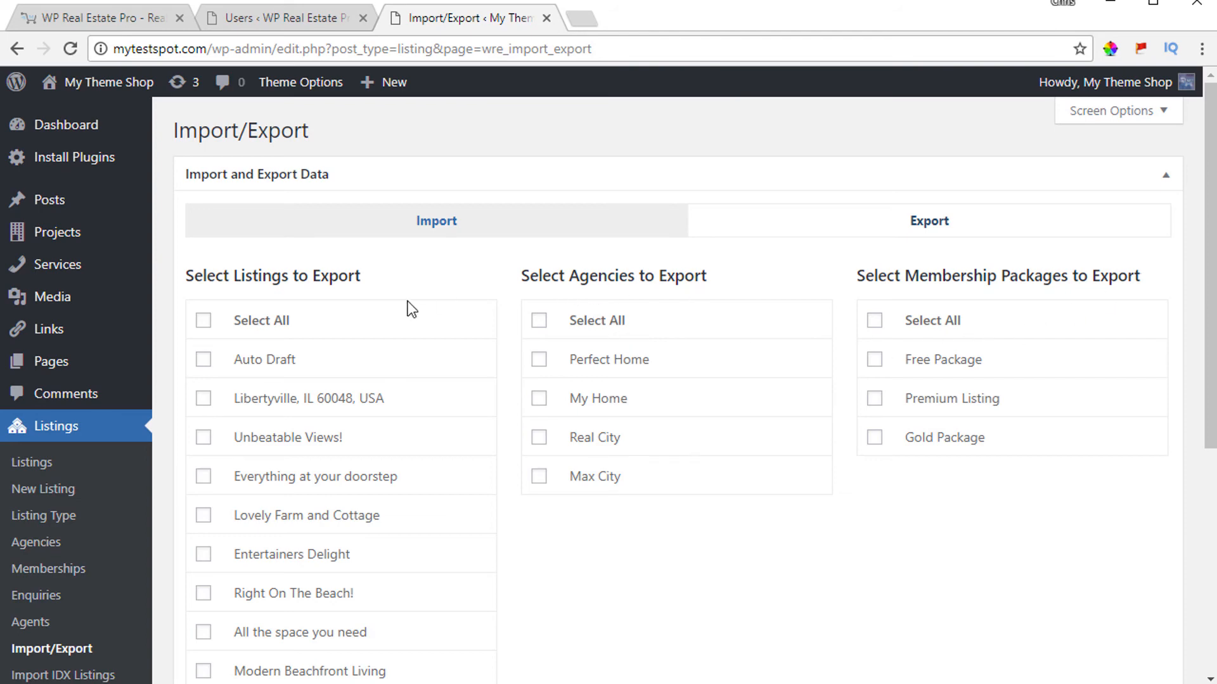
scroll(336, 374, down, 5)
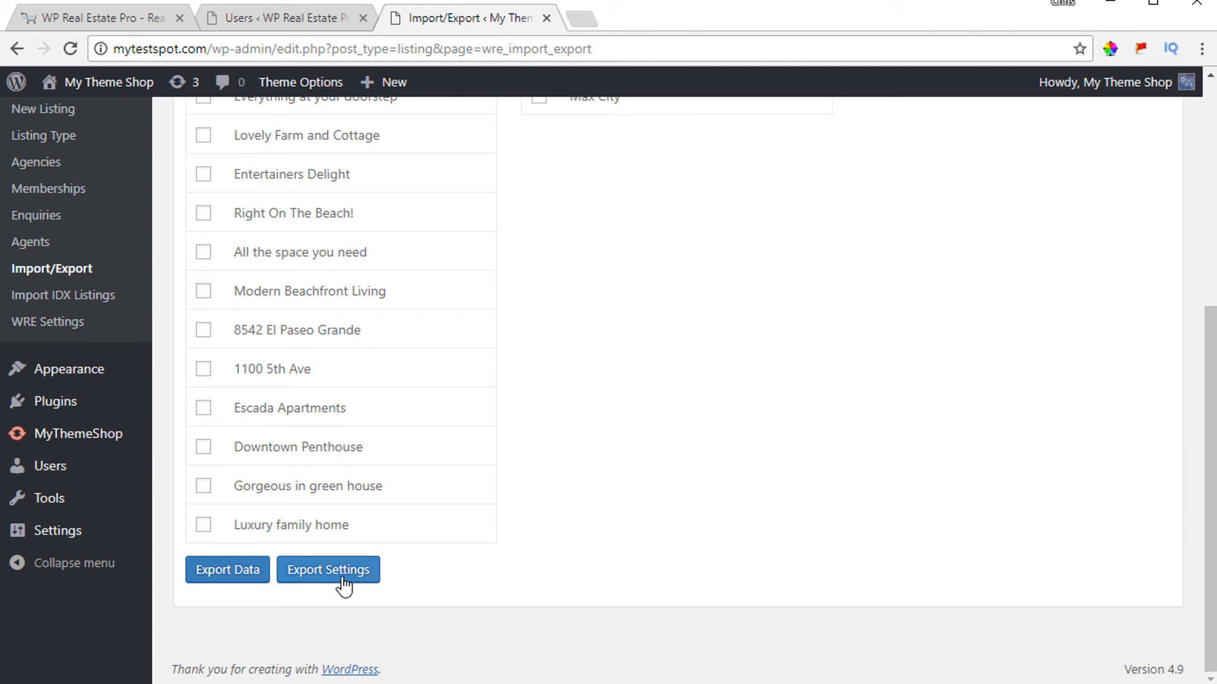
scroll(461, 513, up, 3)
scroll(461, 514, up, 3)
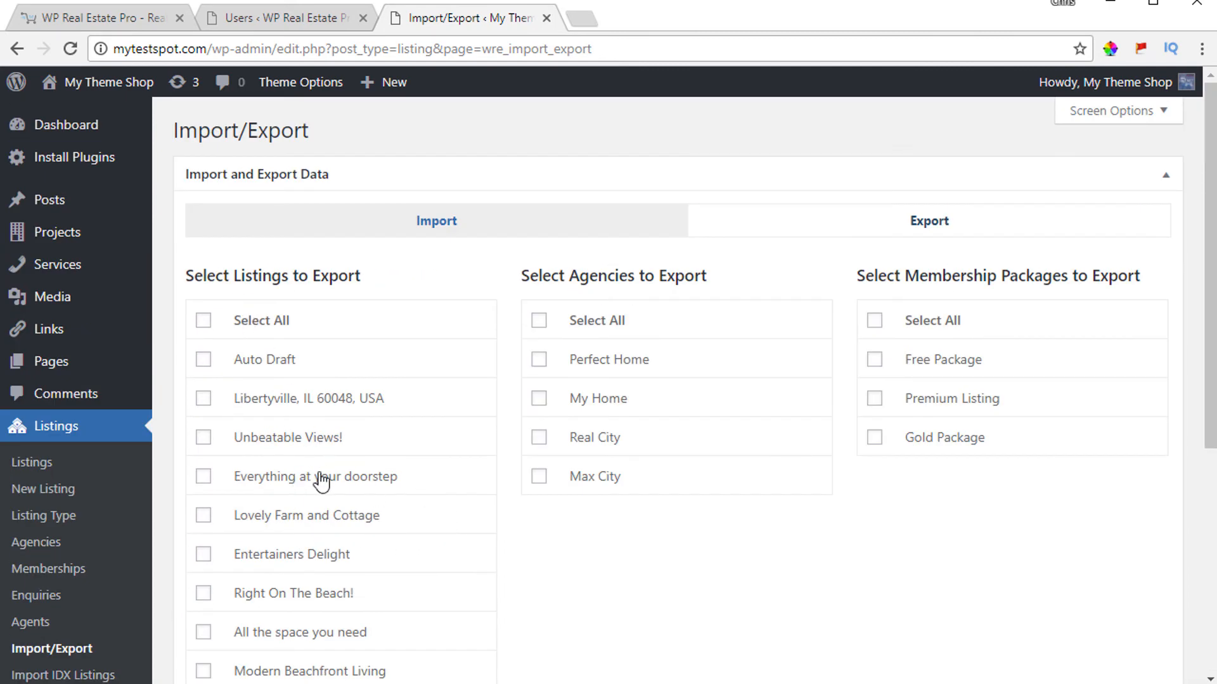
scroll(391, 480, down, 4)
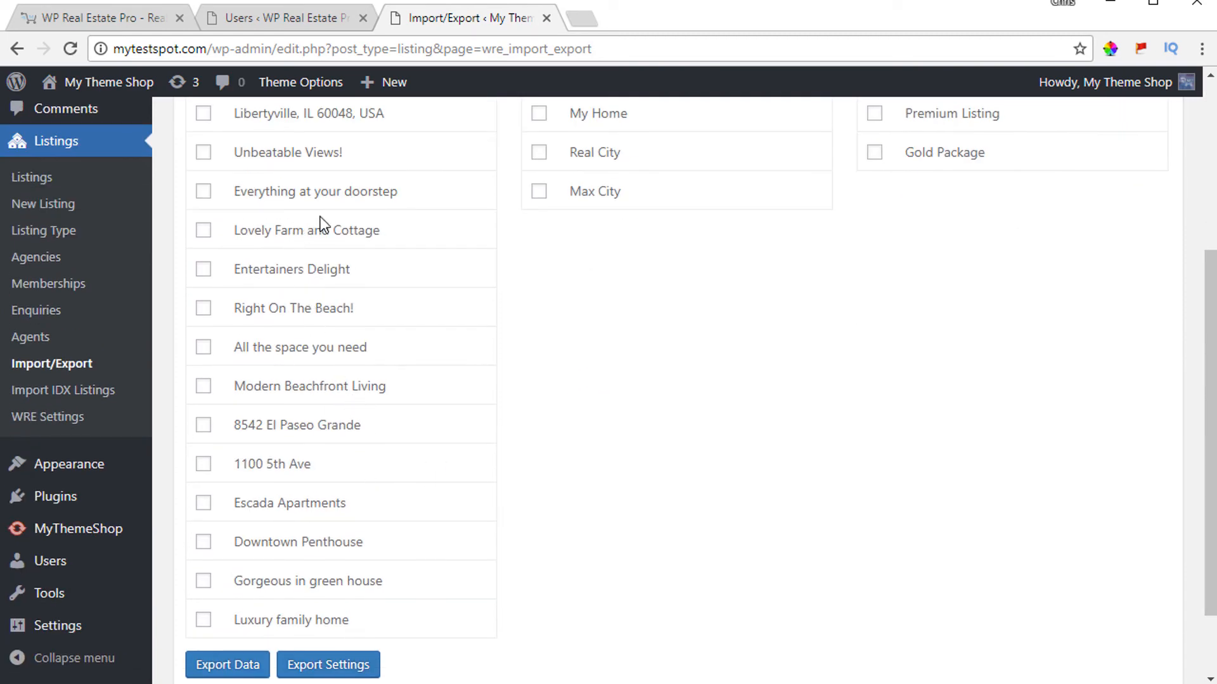
scroll(484, 358, up, 4)
Open the Import IDX Listings page on the test site
scroll(486, 368, down, 2)
scroll(486, 380, down, 3)
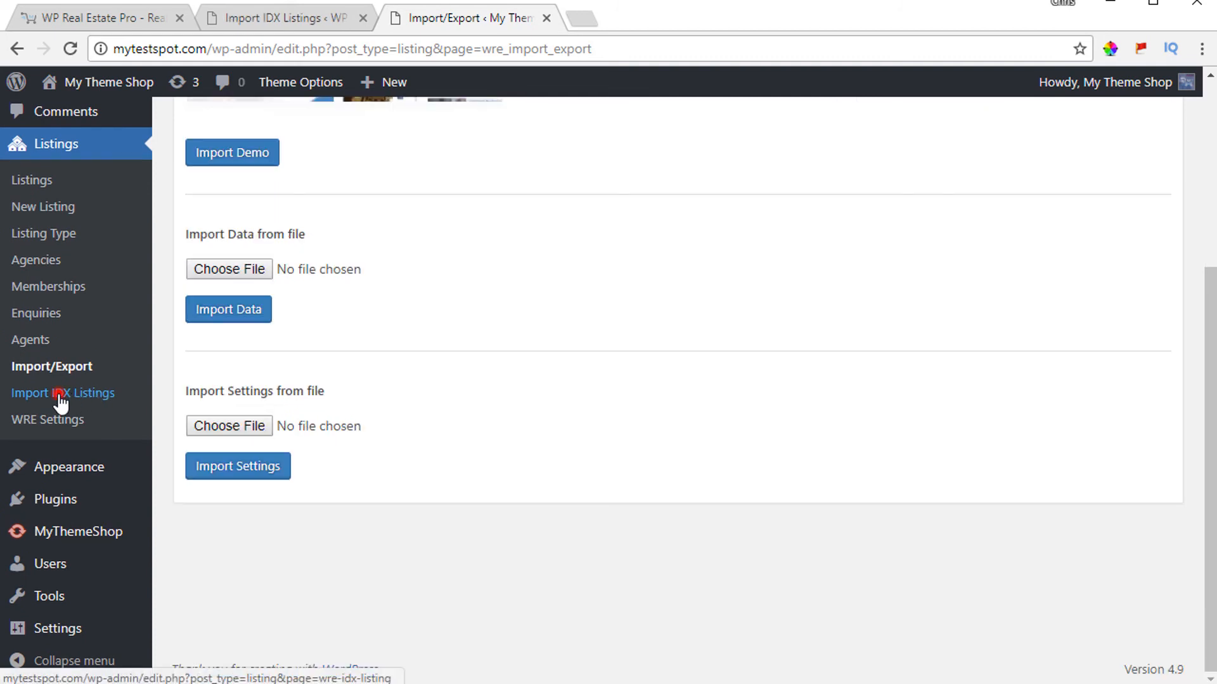
click(60, 396)
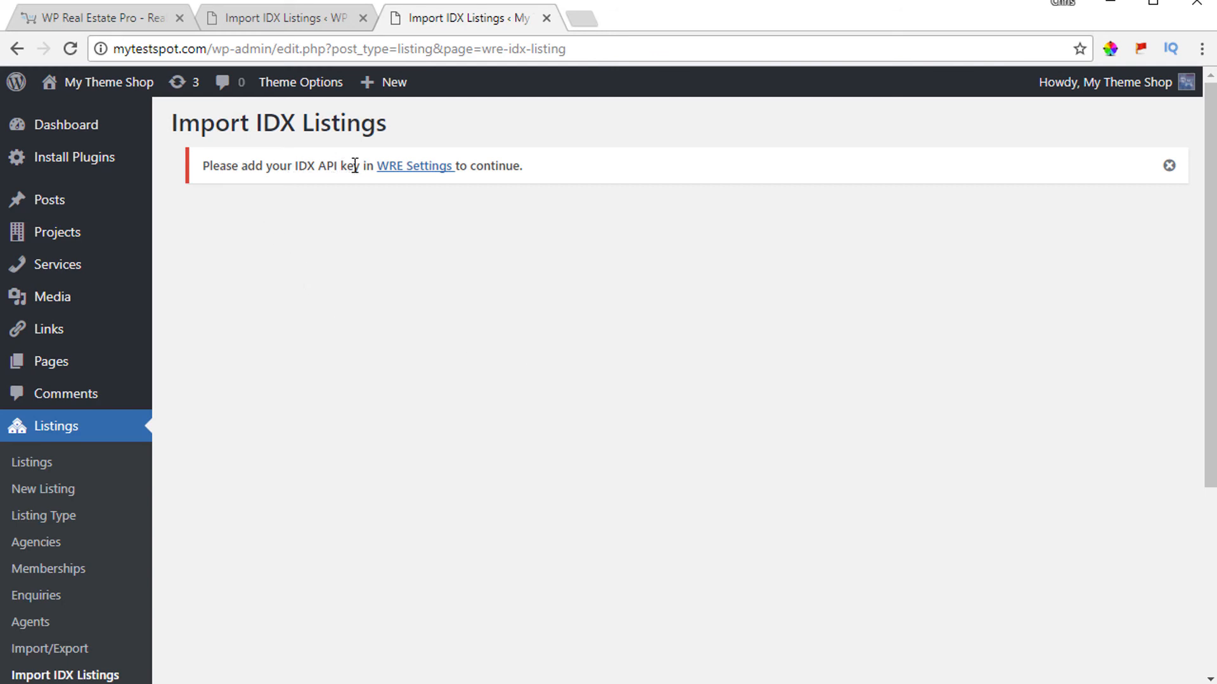
Open the IDX settings in WRE Settings, examine the API key and imported listing options, and go back to Import IDX Listings
scroll(85, 472, down, 3)
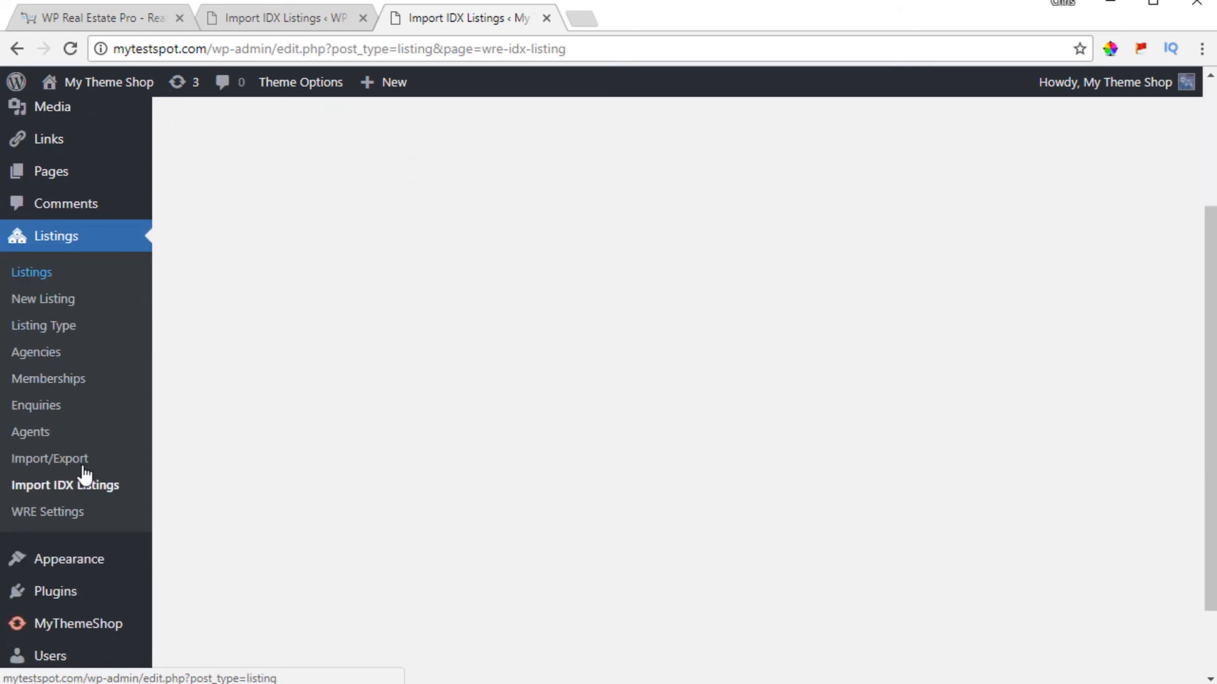
click(49, 515)
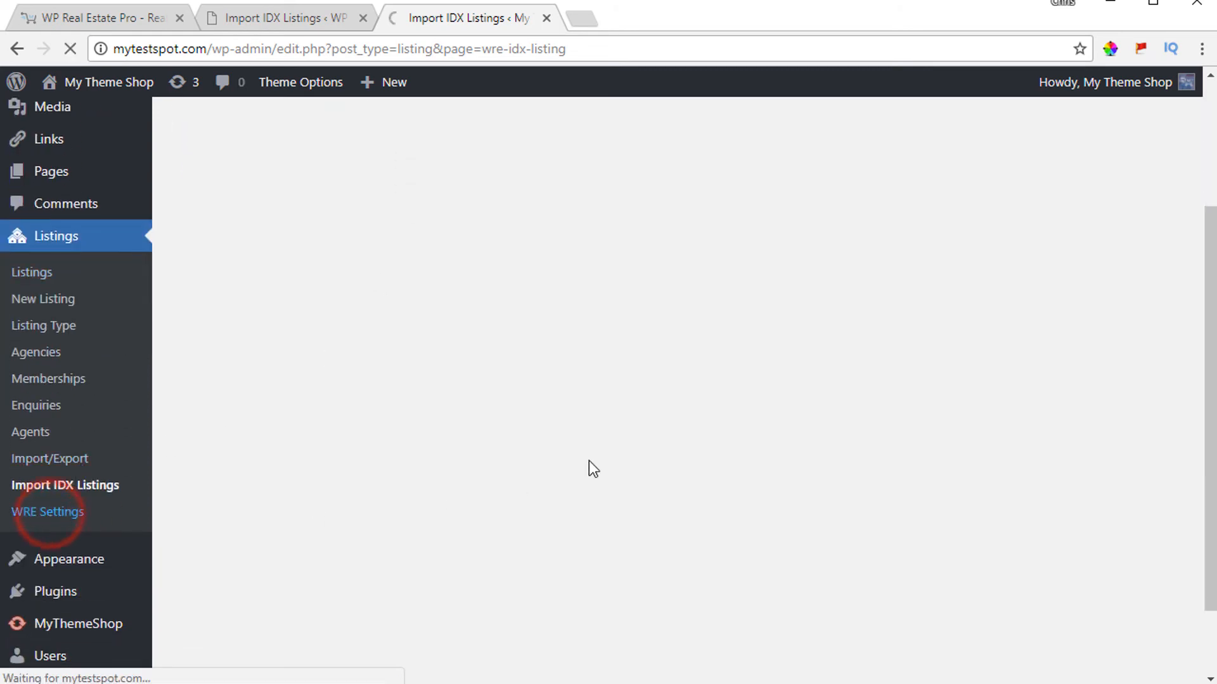
click(608, 183)
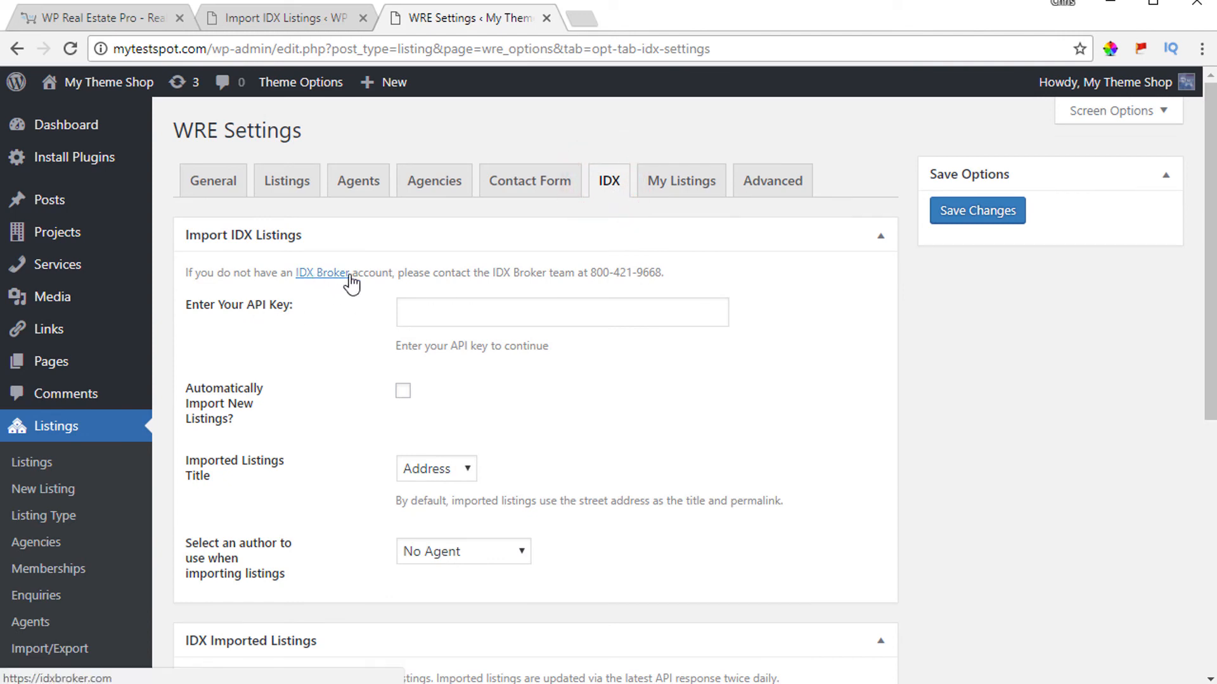
scroll(436, 336, down, 1)
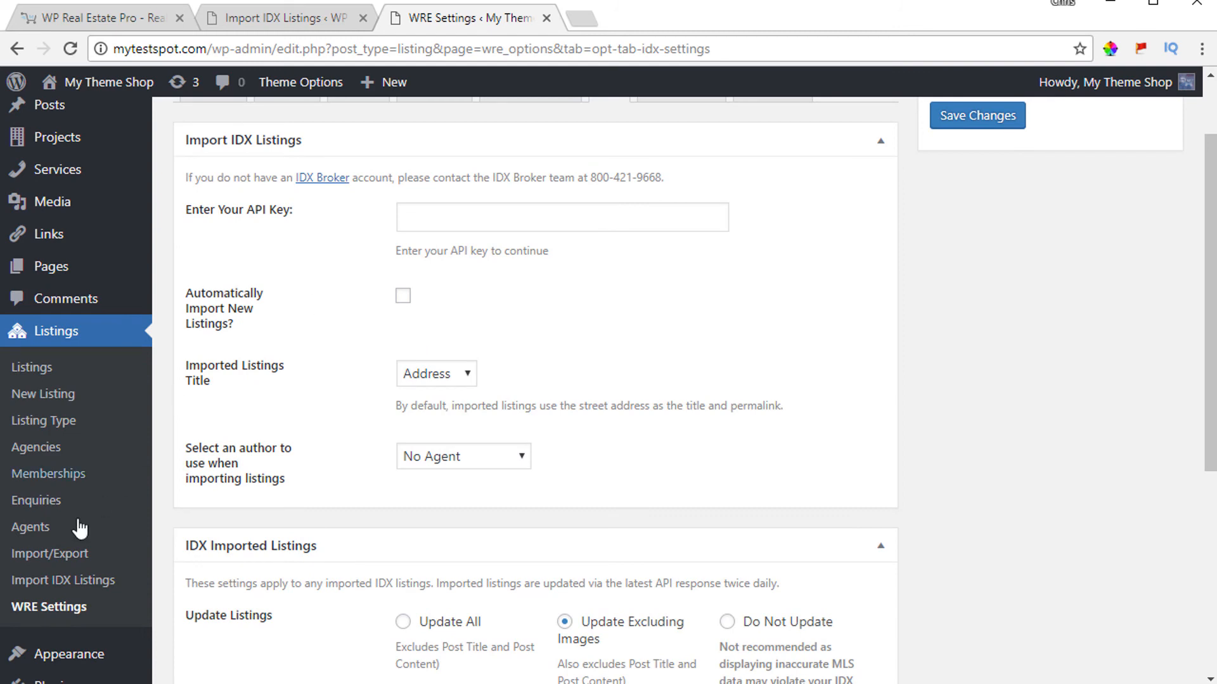
click(61, 582)
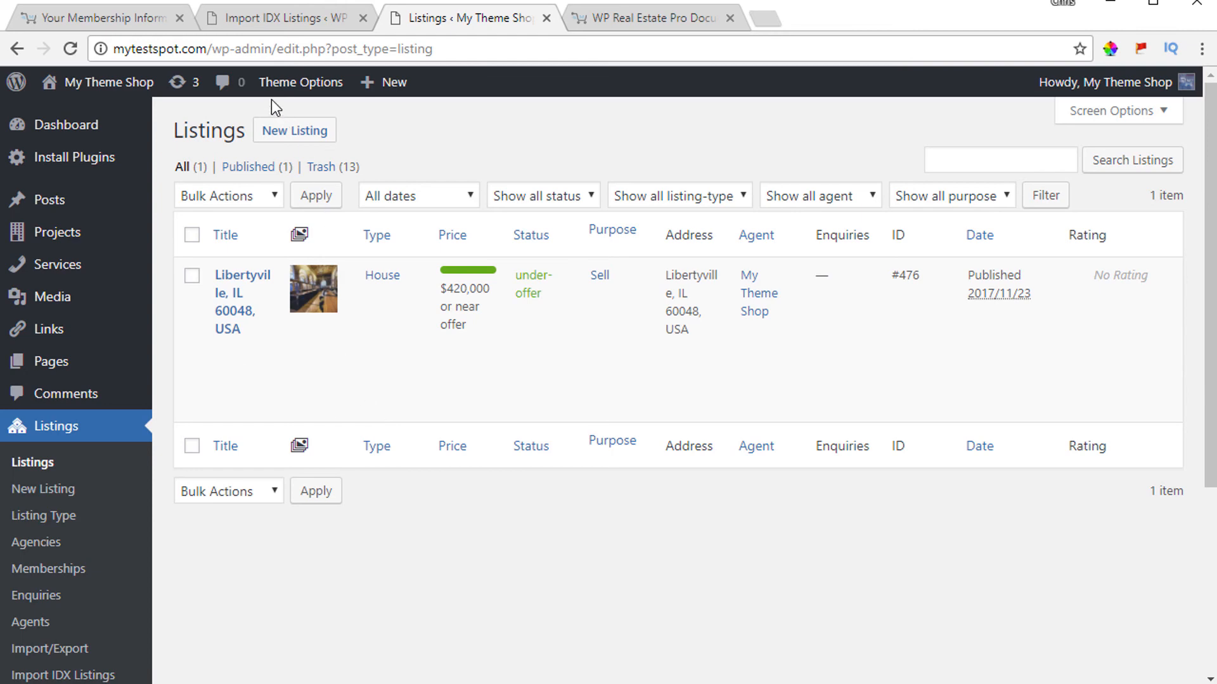
Download the WP Real Estate Pro documentation from the MyThemeShop member area
click(90, 20)
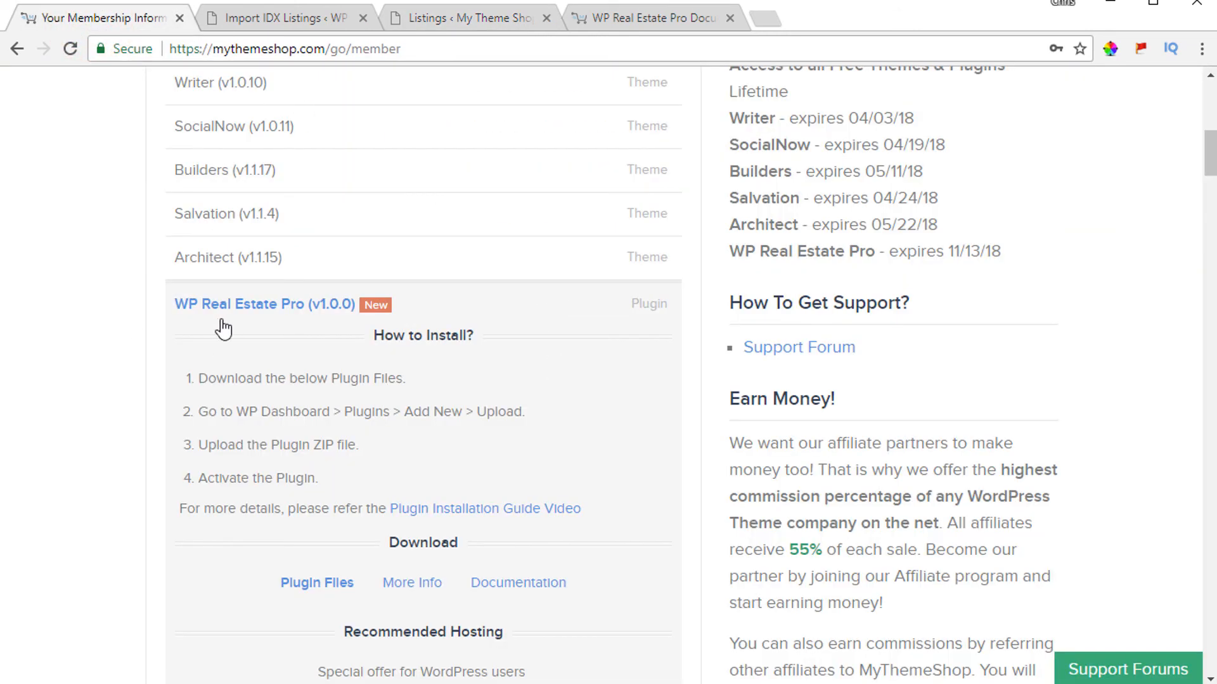
scroll(526, 367, down, 3)
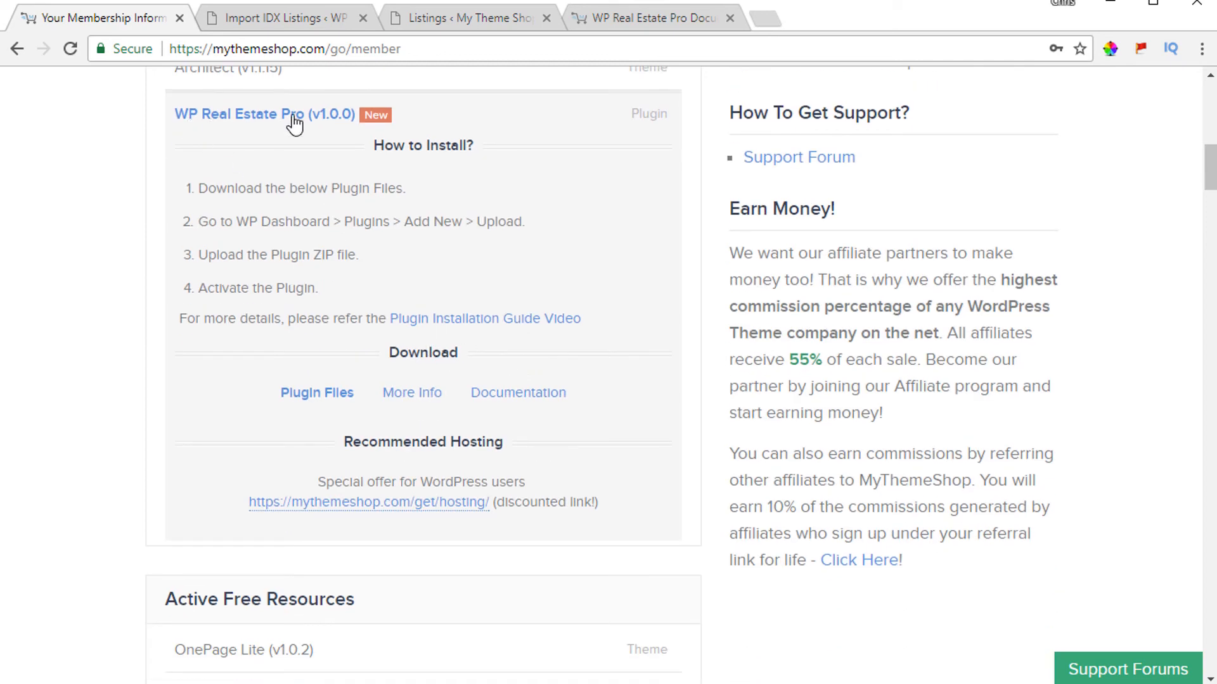
click(512, 396)
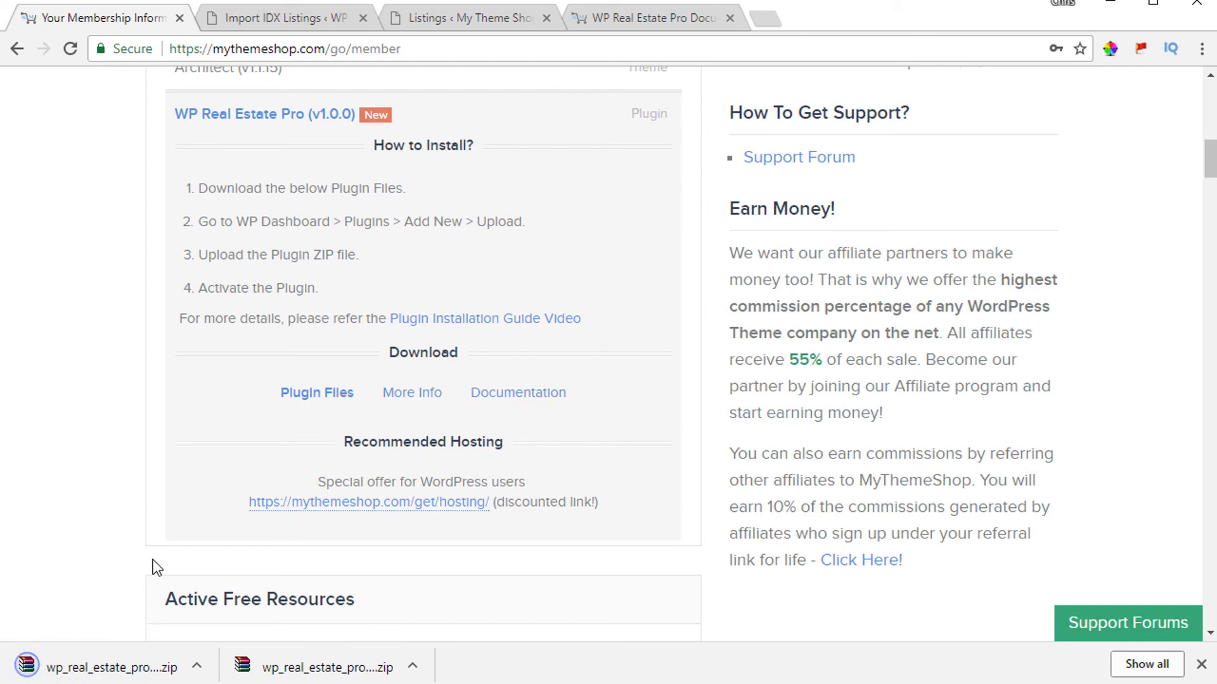
Open the WP Real Estate Pro documentation and read the introduction, plugin requirements and the two plugin installation methods
click(632, 18)
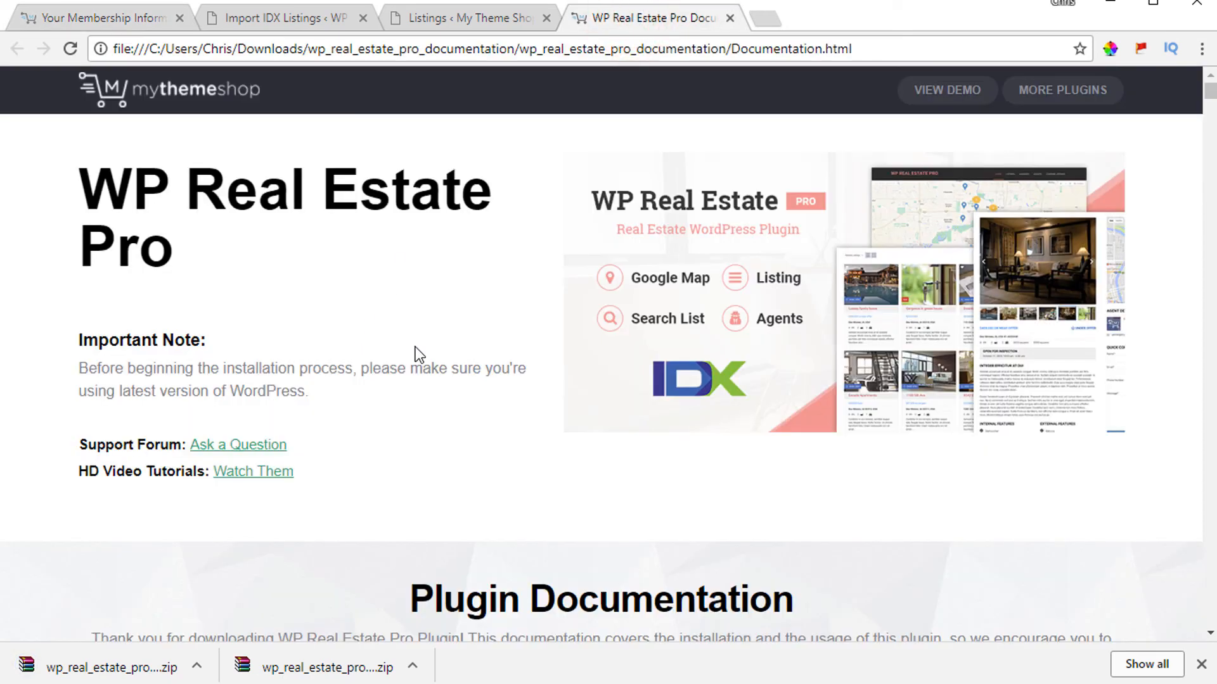
scroll(413, 353, down, 4)
scroll(545, 345, down, 5)
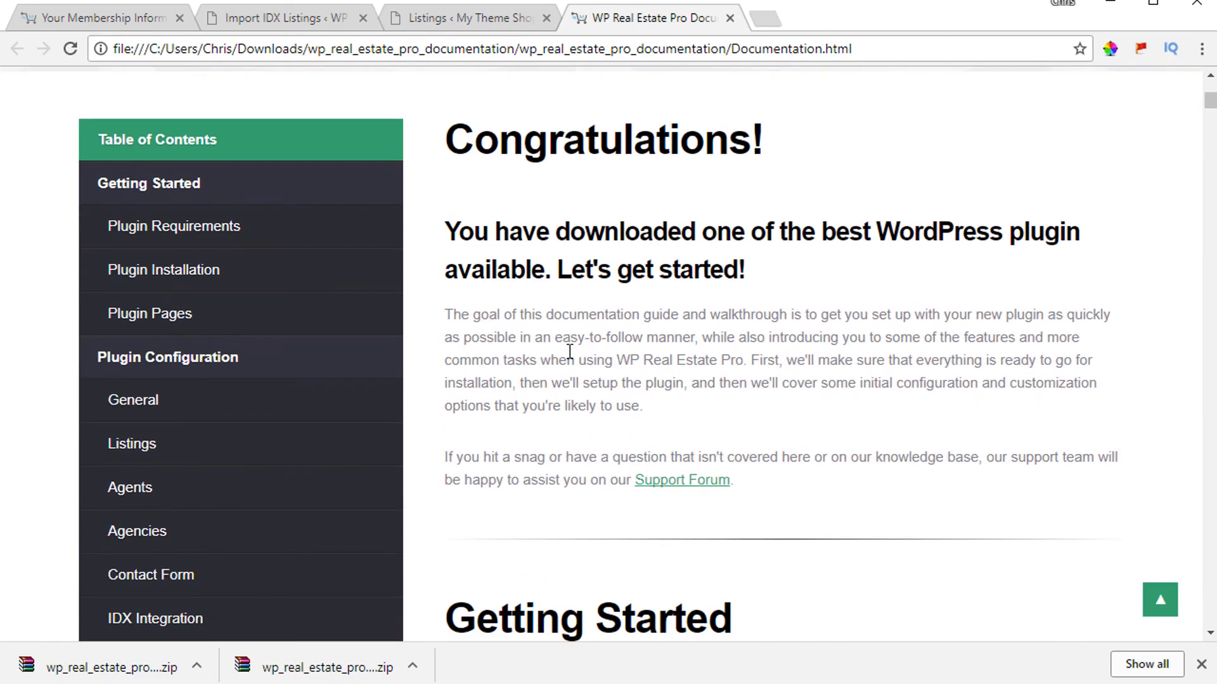
scroll(817, 376, down, 3)
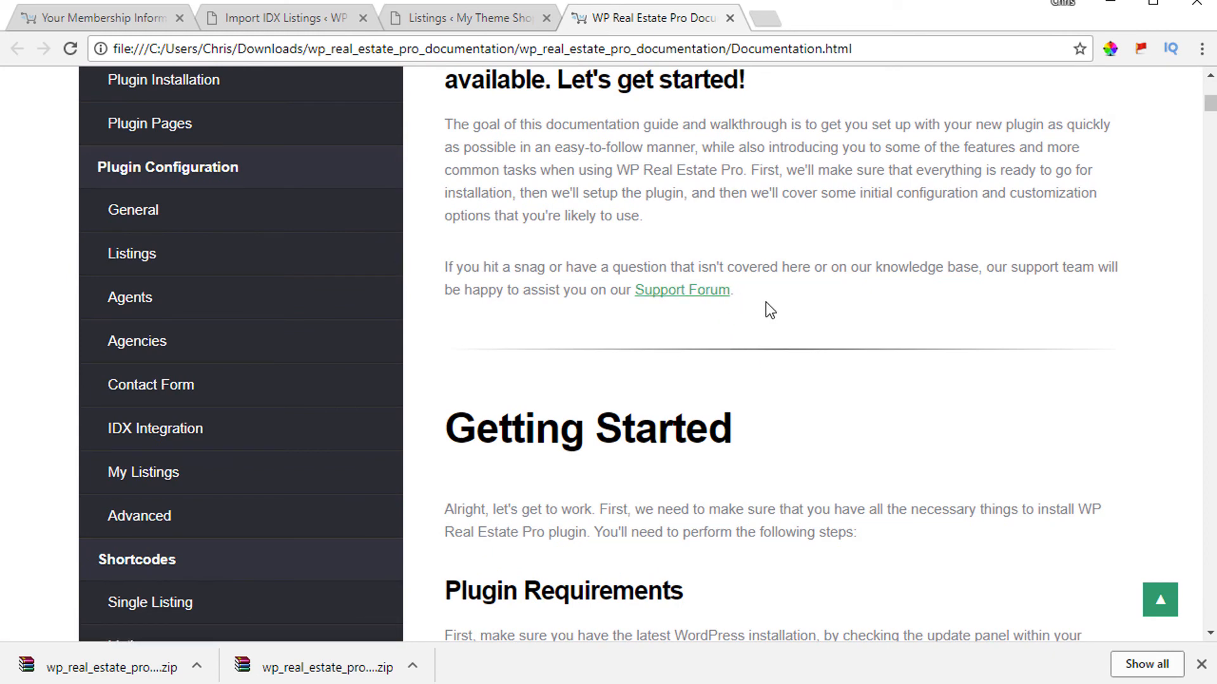
scroll(806, 326, down, 4)
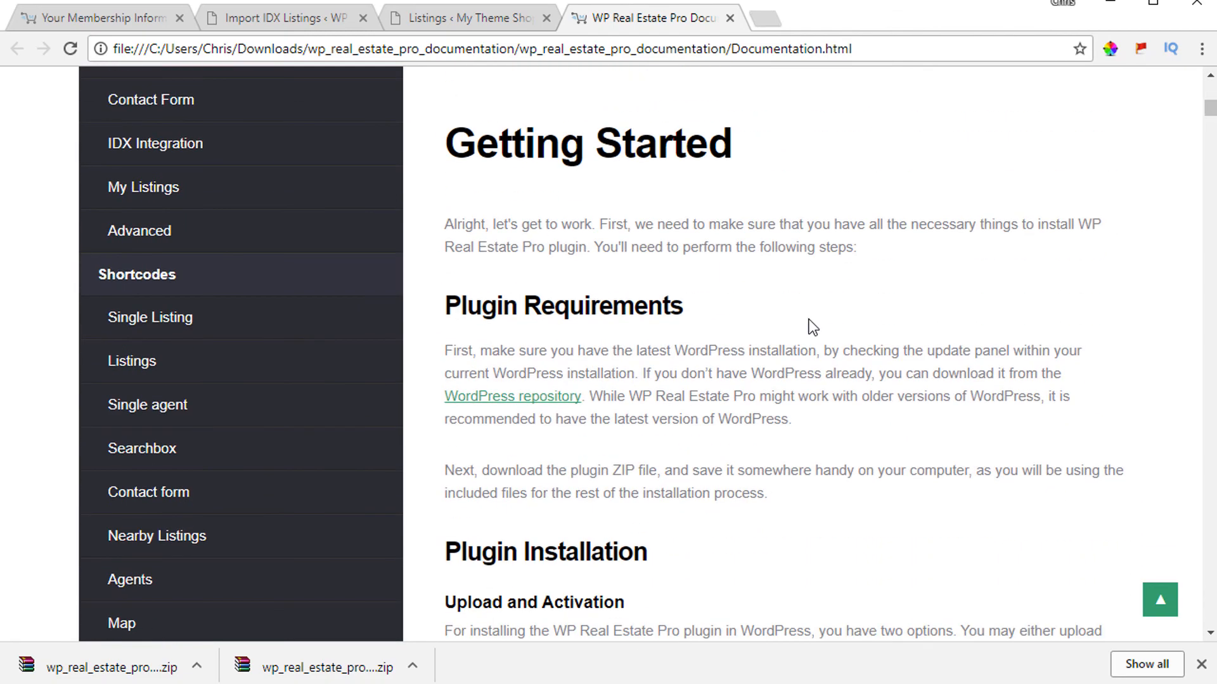
scroll(809, 323, down, 1)
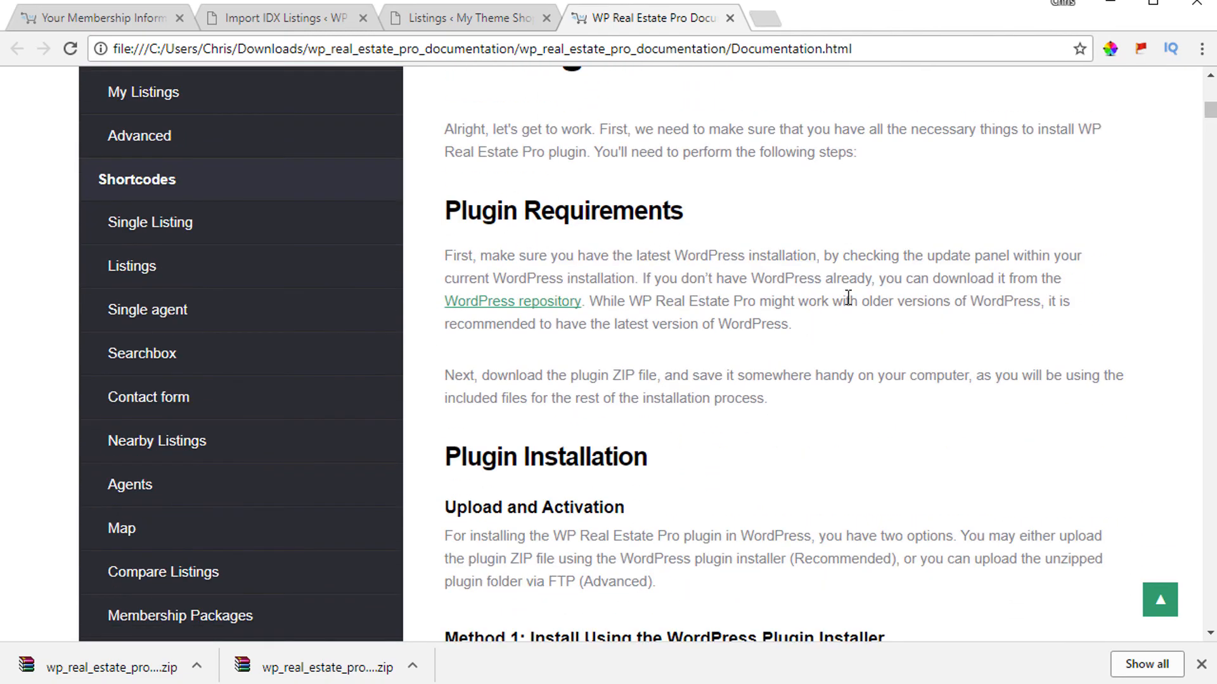
scroll(847, 298, down, 5)
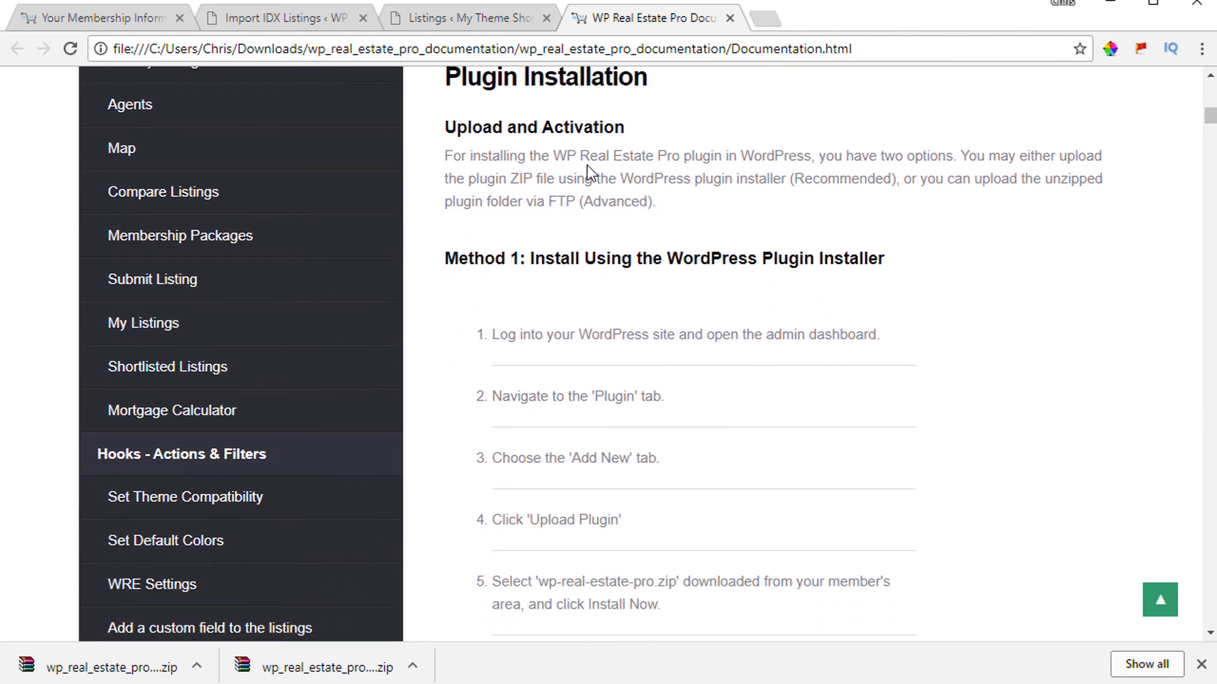
scroll(724, 301, down, 5)
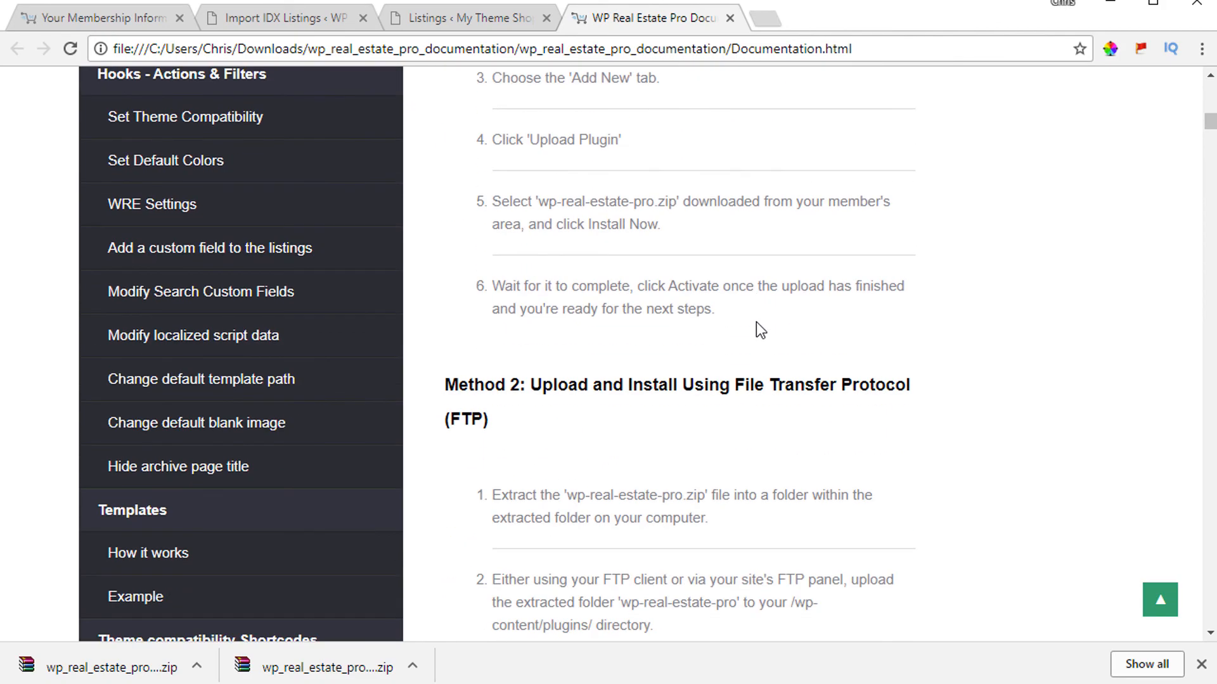
scroll(781, 331, up, 1)
scroll(443, 283, up, 3)
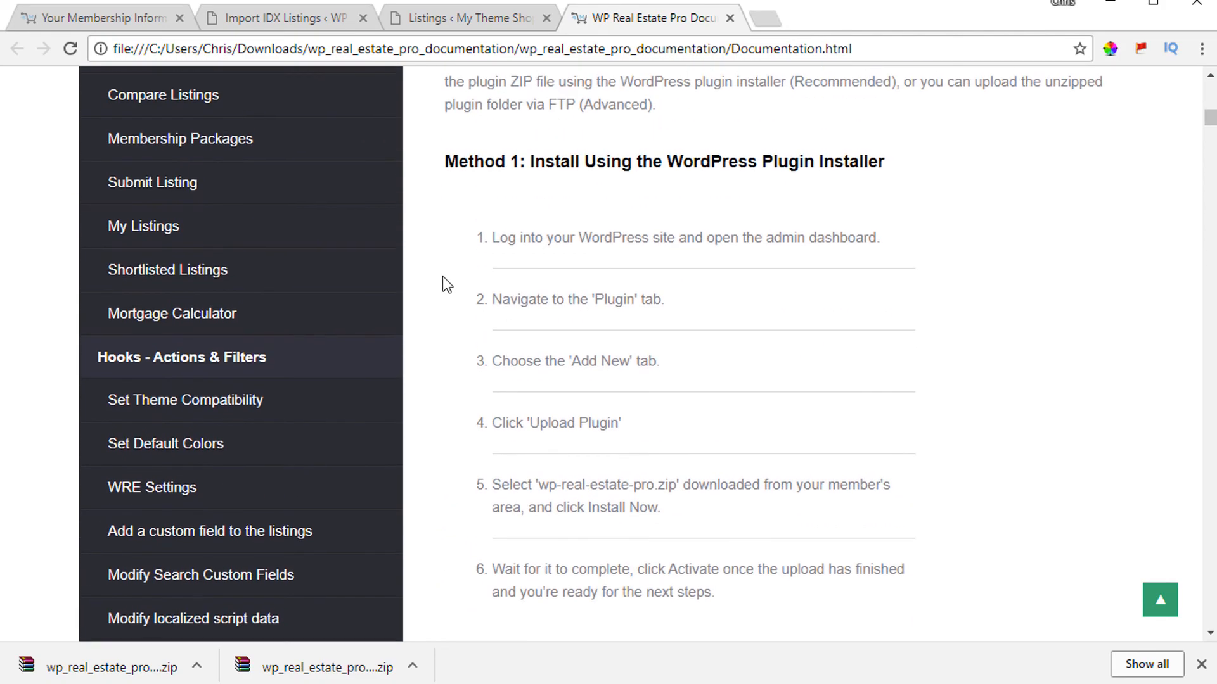
scroll(494, 286, up, 1)
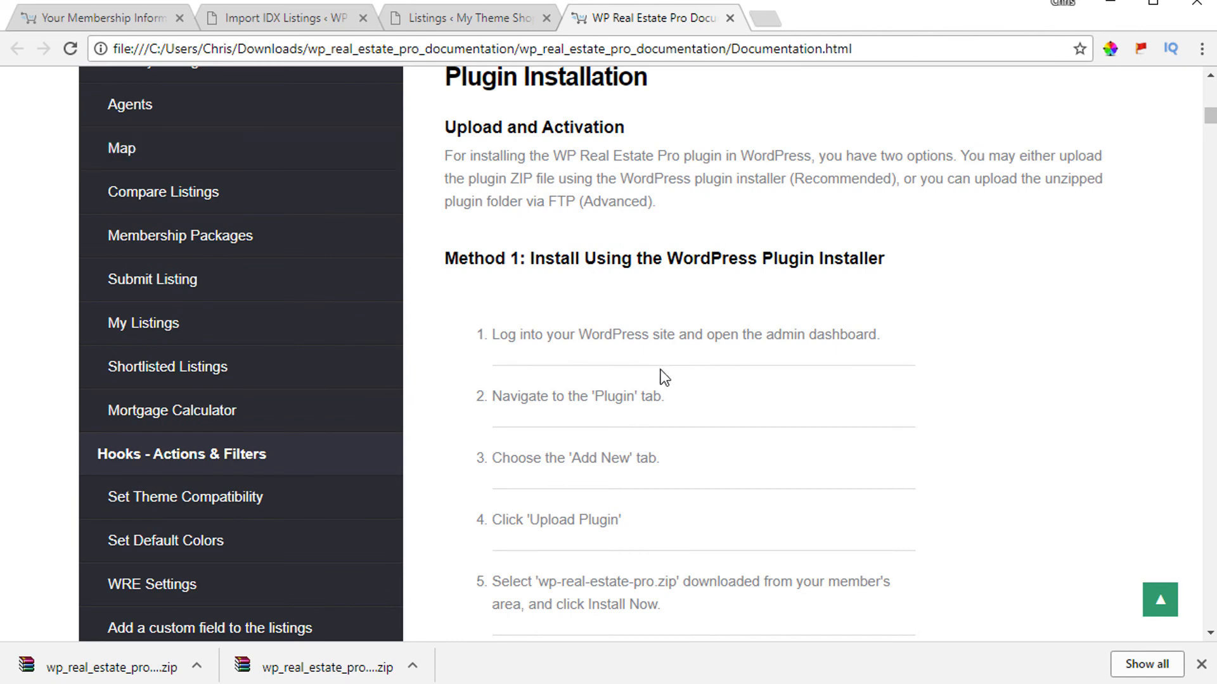
scroll(671, 382, down, 6)
scroll(671, 382, down, 3)
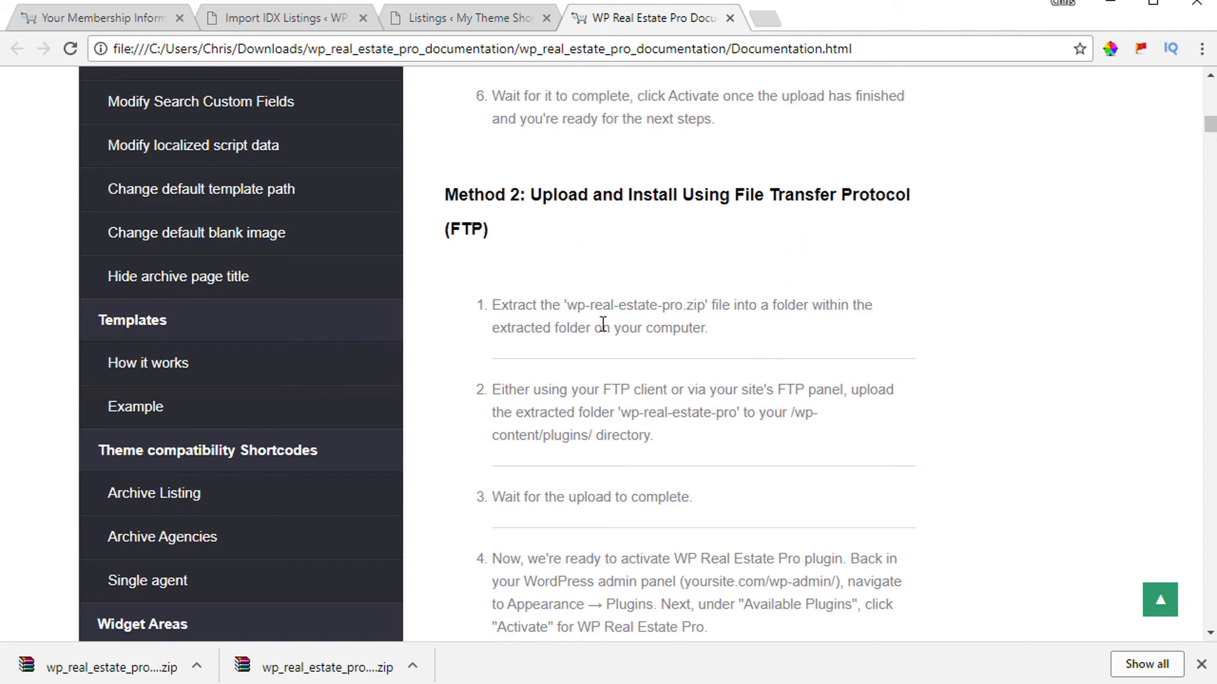
Read the documentation on the plugin pages and their shortcodes, and on configuring the General and Listings settings
scroll(869, 325, down, 2)
scroll(869, 325, down, 6)
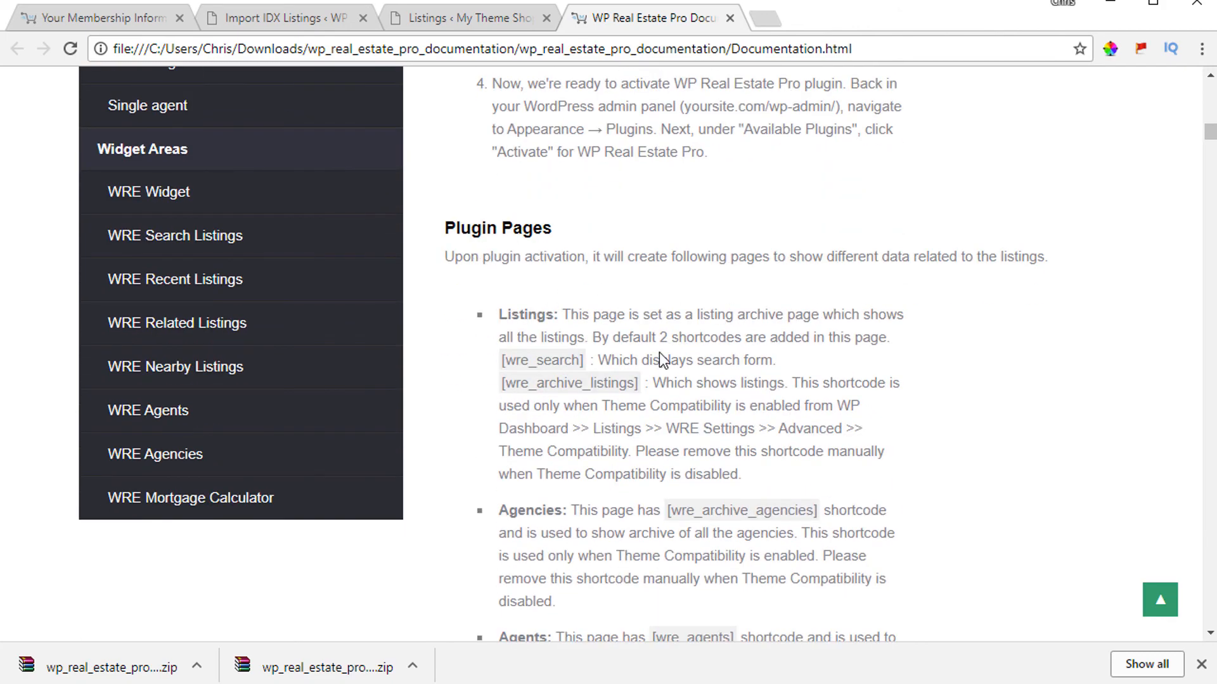
scroll(833, 334, down, 2)
scroll(834, 333, down, 12)
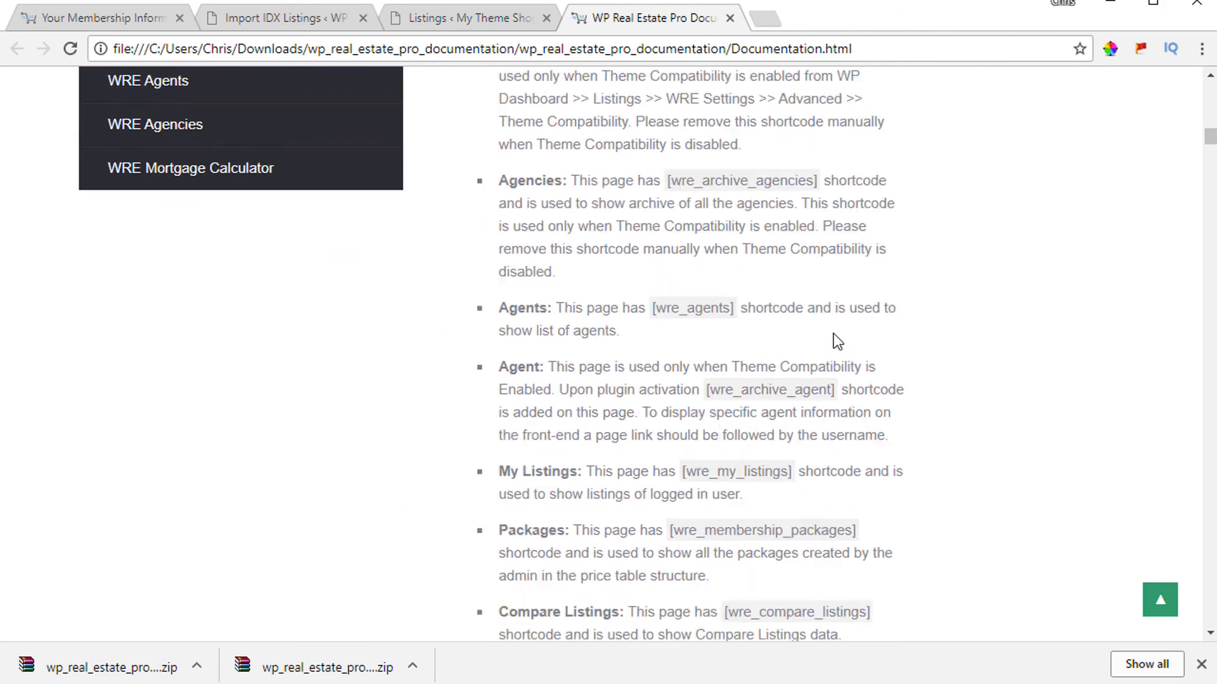
scroll(834, 333, down, 3)
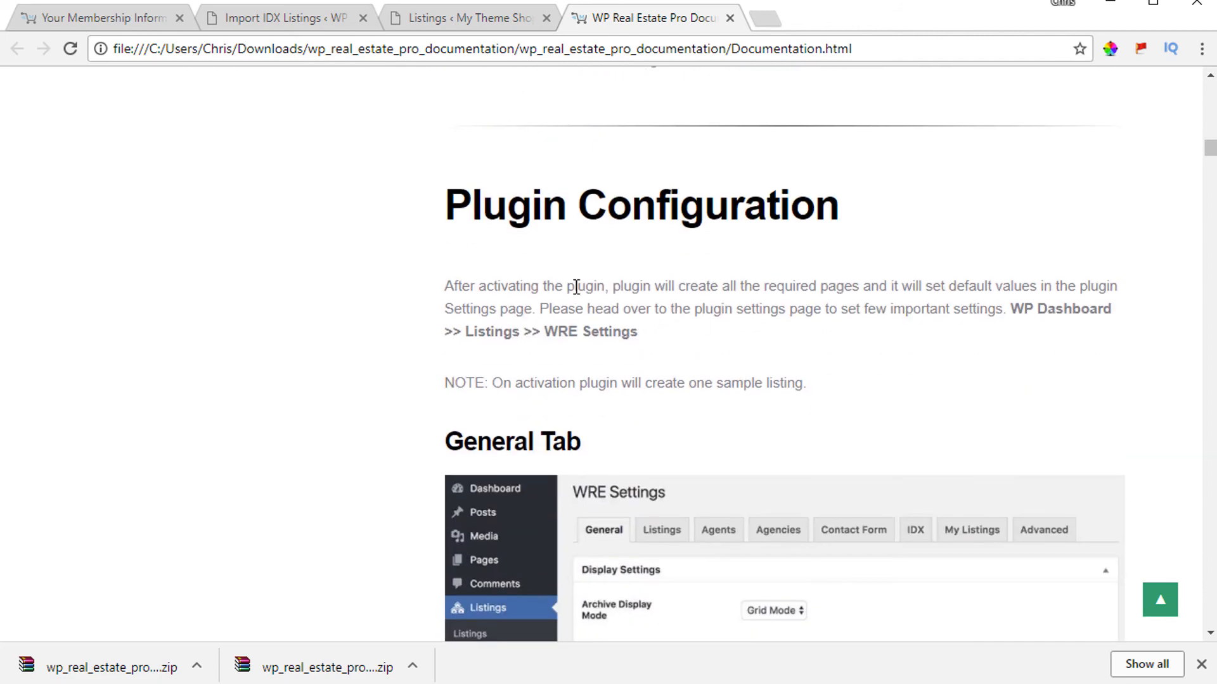
scroll(752, 317, down, 3)
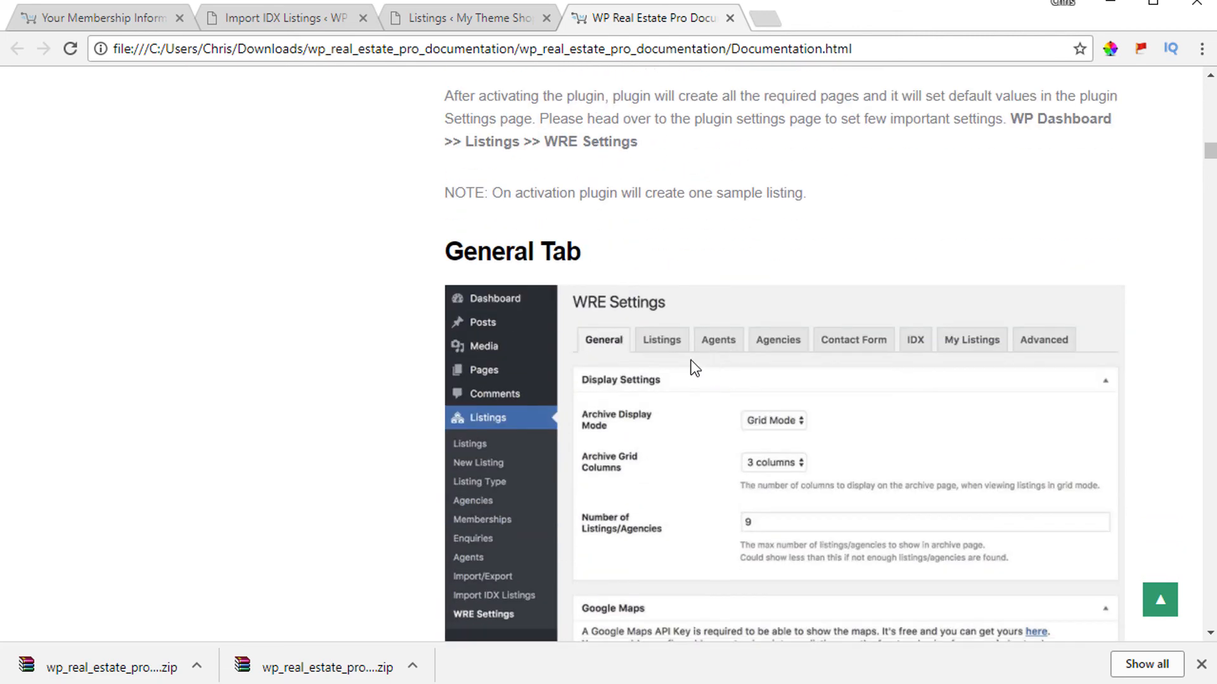
scroll(702, 320, down, 1)
scroll(703, 324, down, 16)
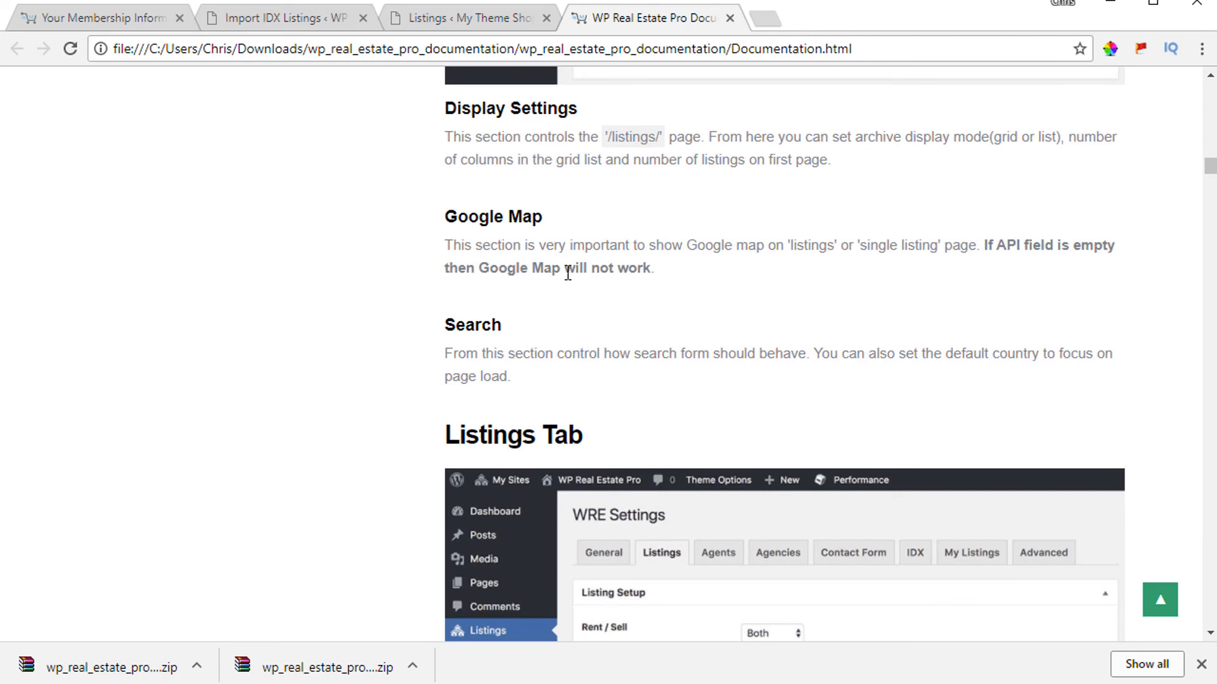
scroll(583, 378, down, 3)
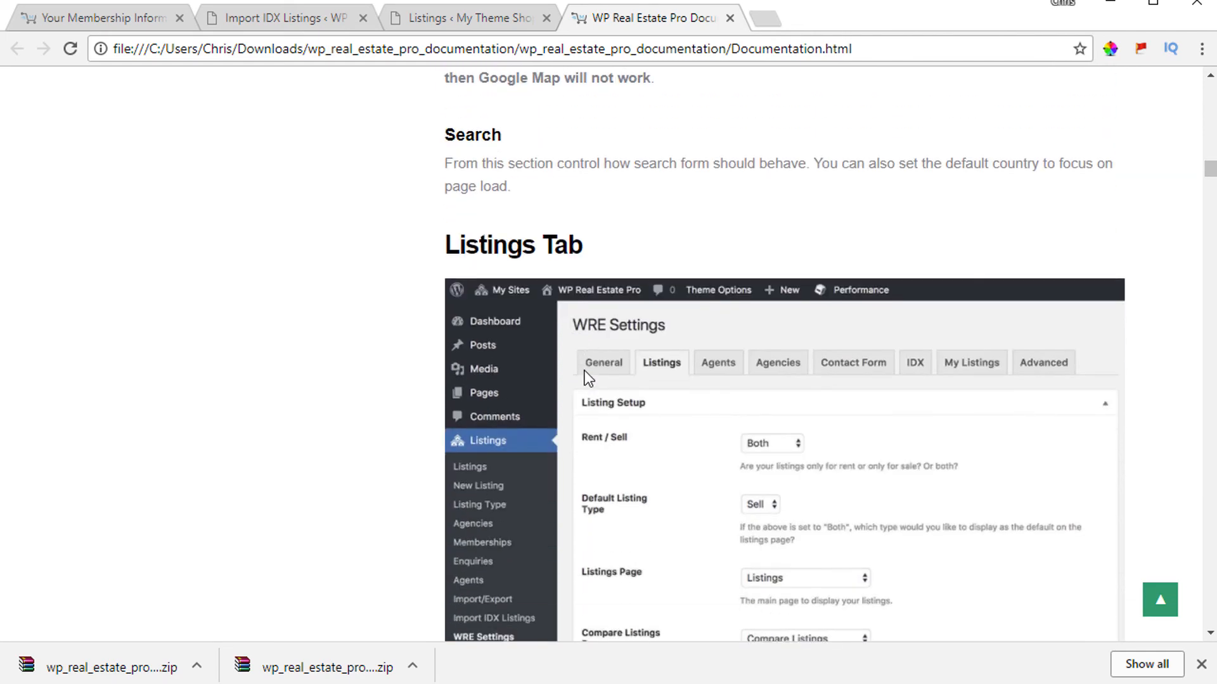
scroll(588, 378, down, 15)
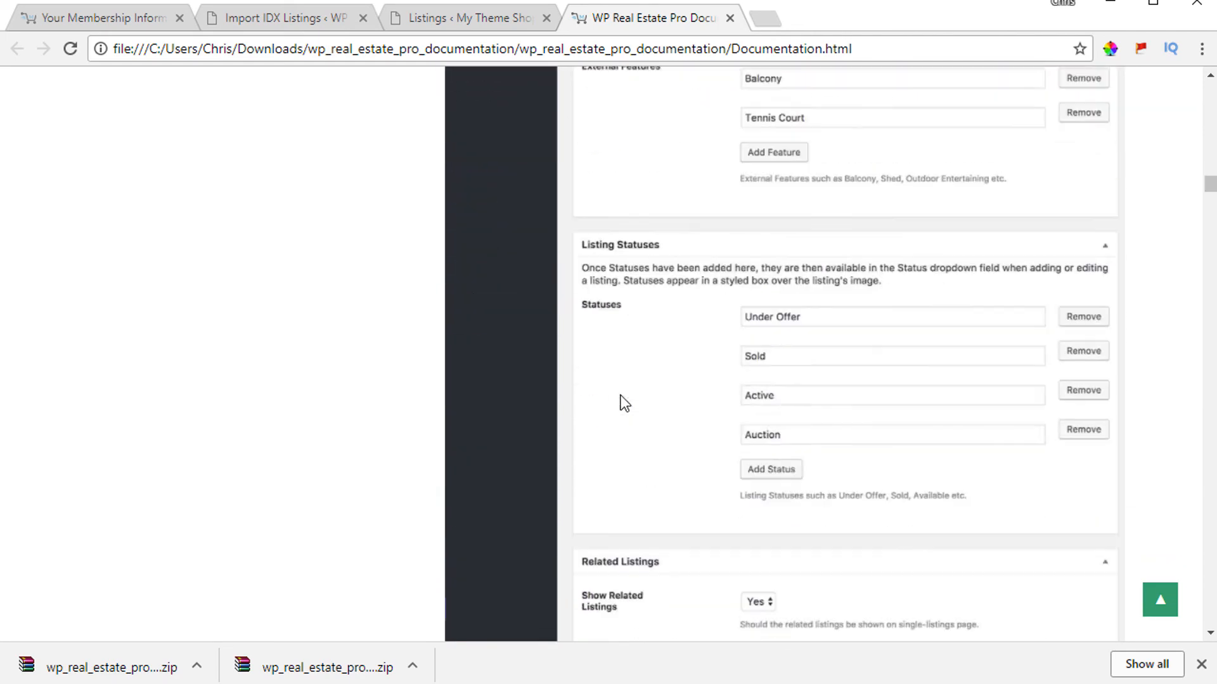
scroll(621, 399, down, 15)
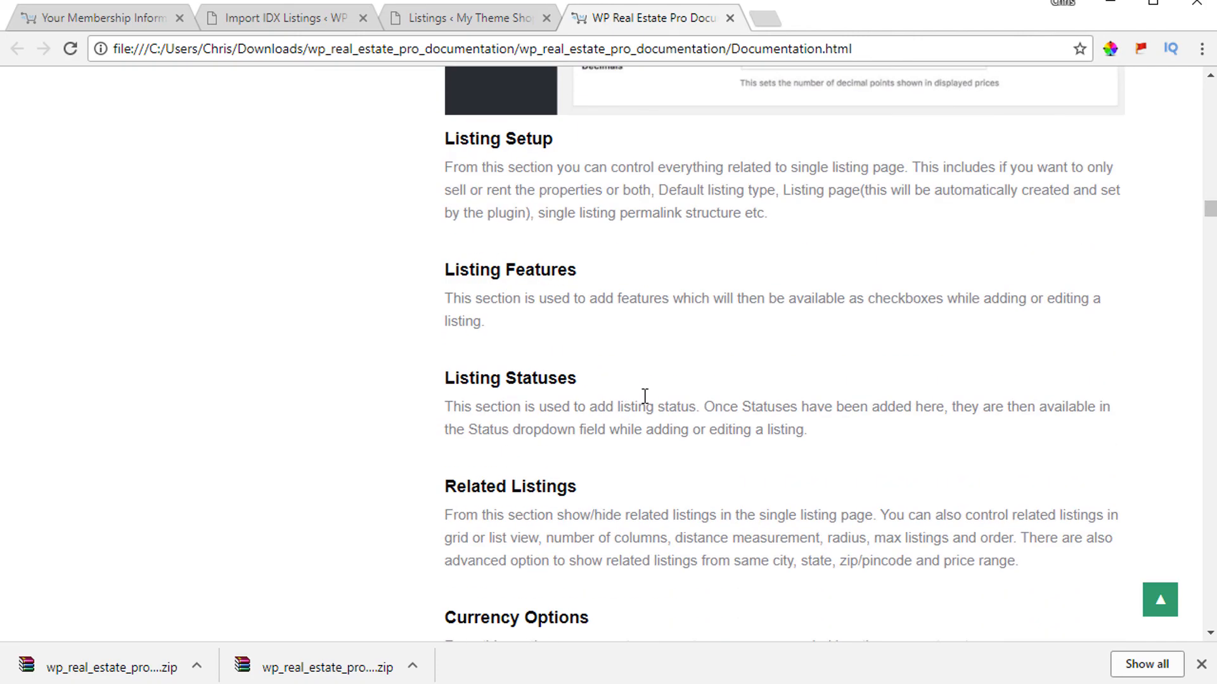
scroll(645, 396, down, 7)
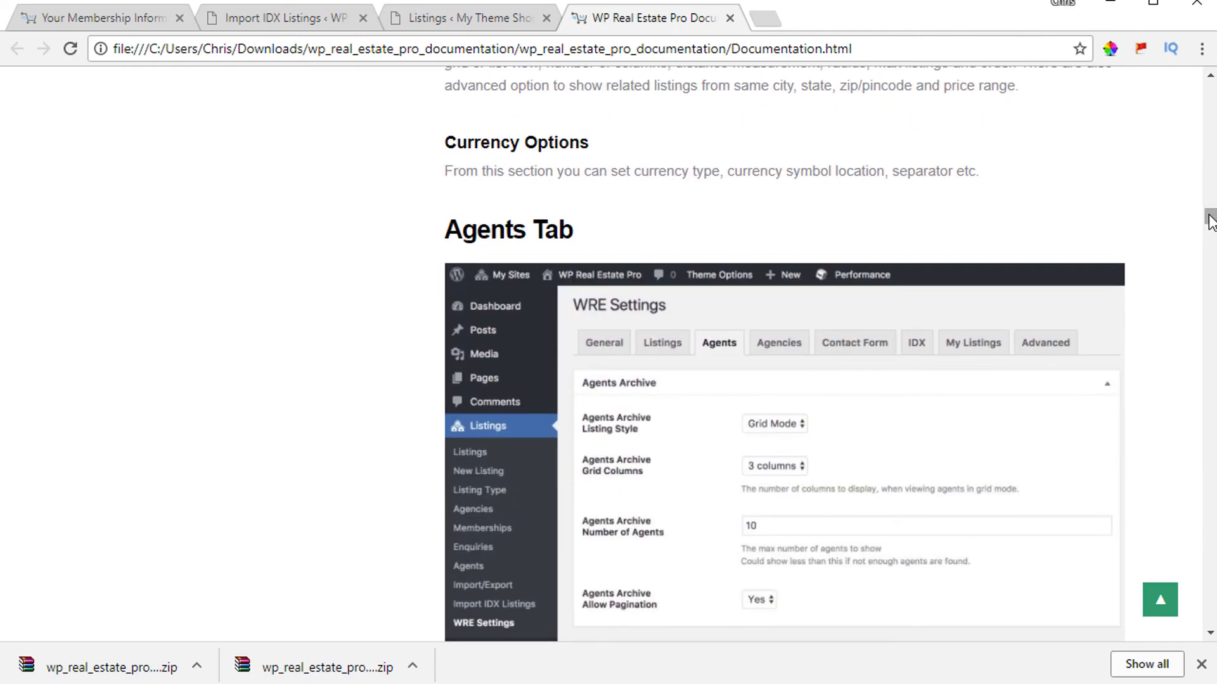
Go to the IDX Integration section of the documentation and read about importing and updating IDX listings
drag(1210, 218, 1210, 104)
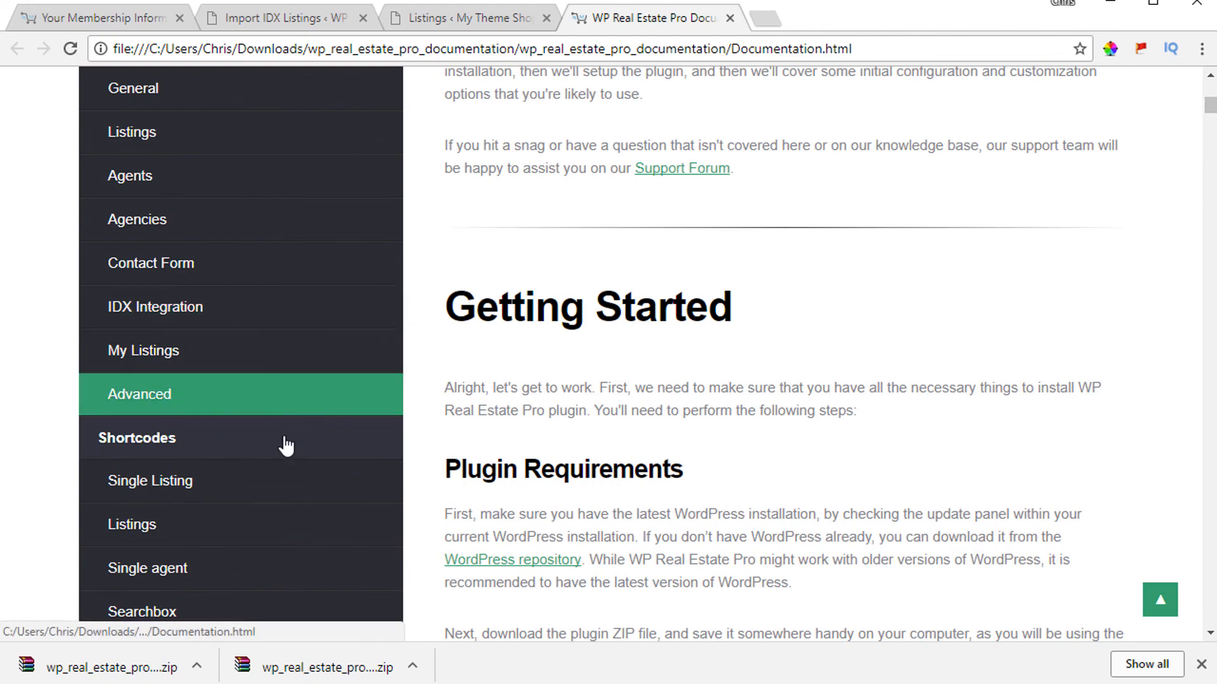
click(162, 310)
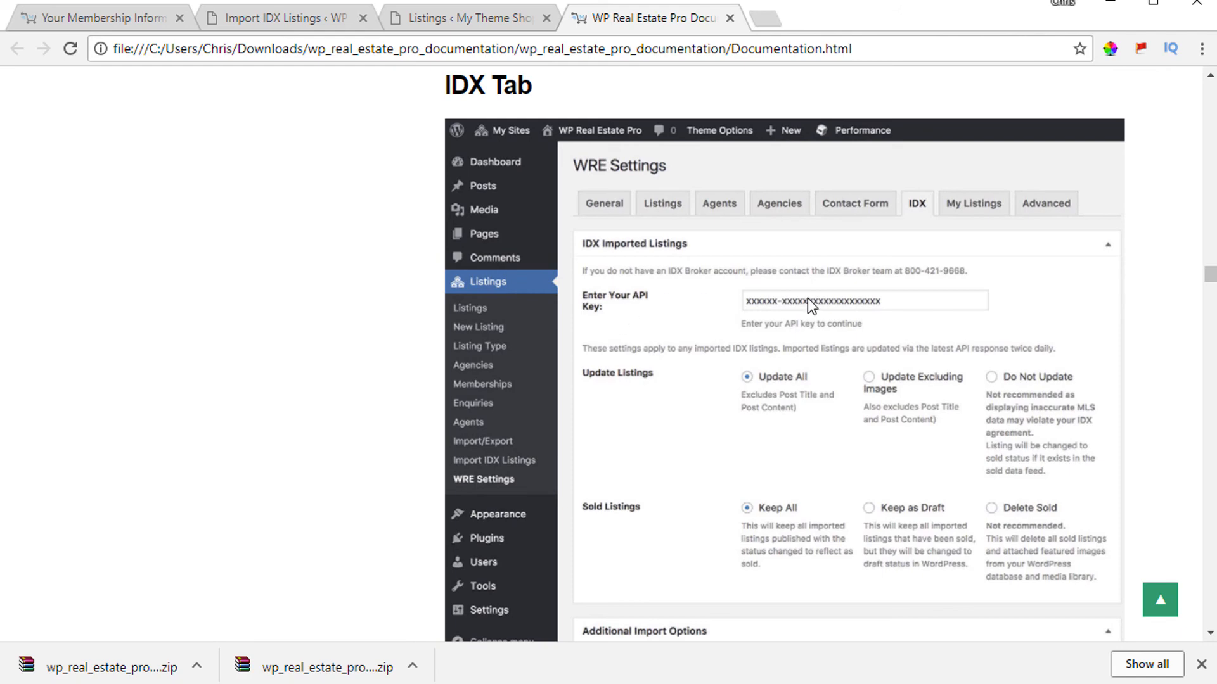
scroll(807, 298, down, 9)
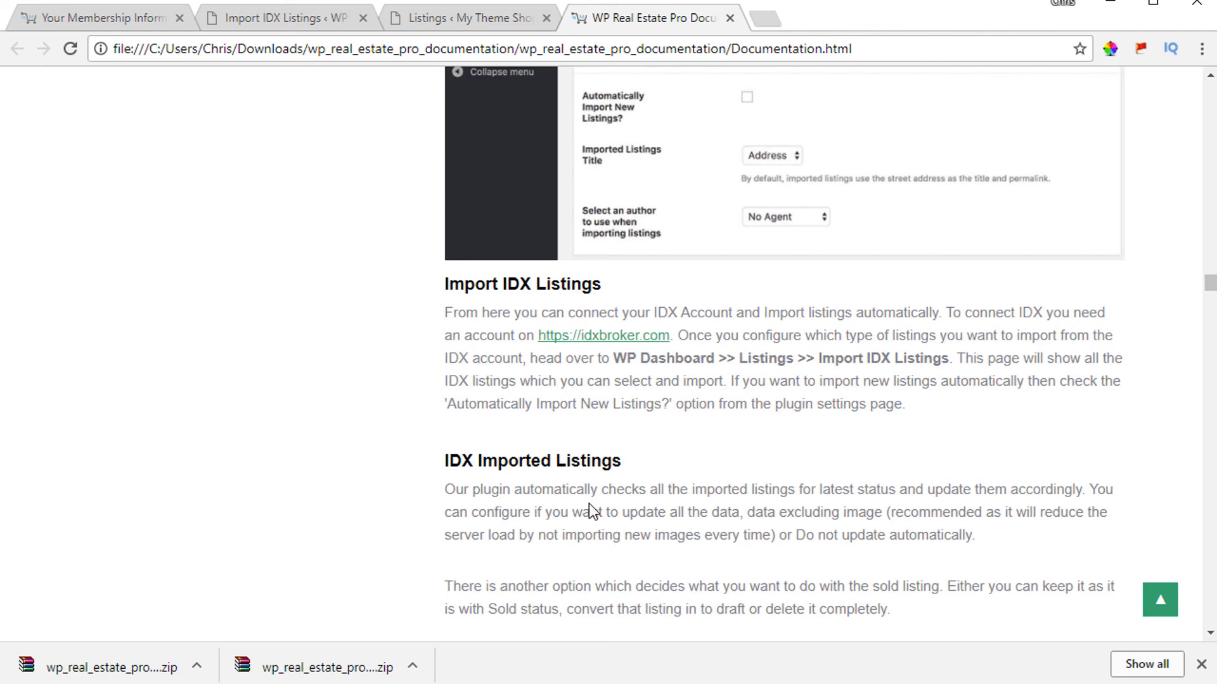
scroll(718, 522, down, 3)
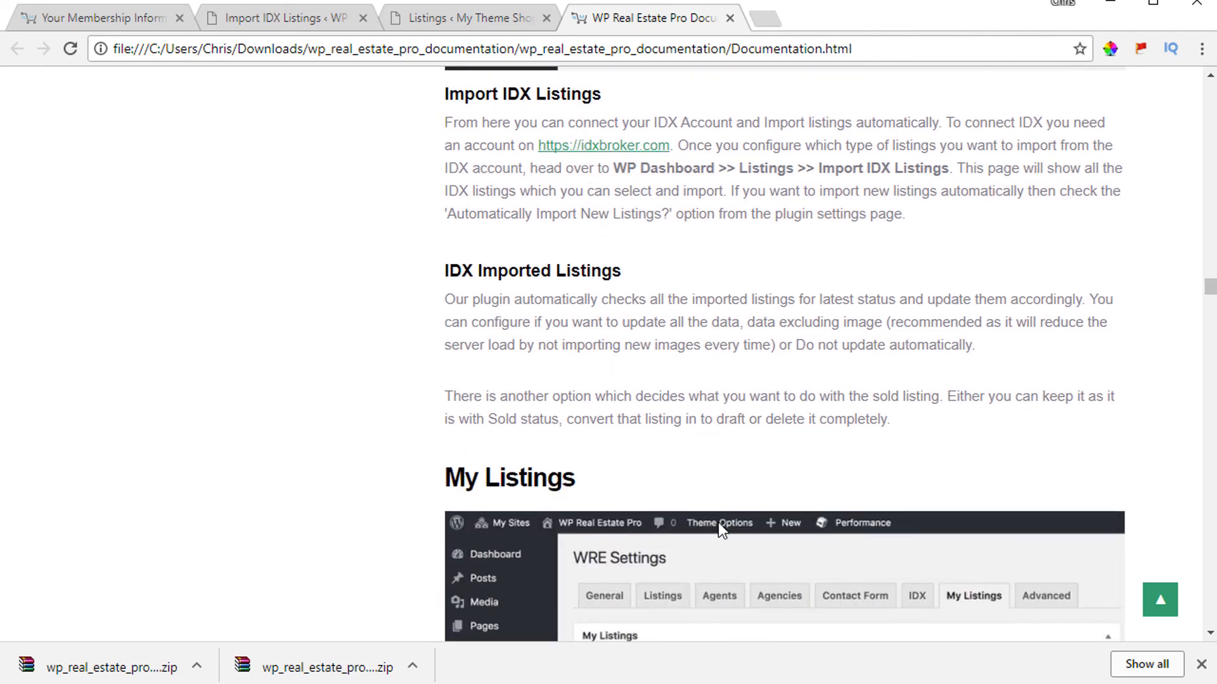
scroll(949, 436, up, 7)
Review the shortcode topics in the table of contents, and read the Shortlisted Listings, Mortgage Calculator and theme compatibility shortcodes
drag(1210, 277, 1211, 112)
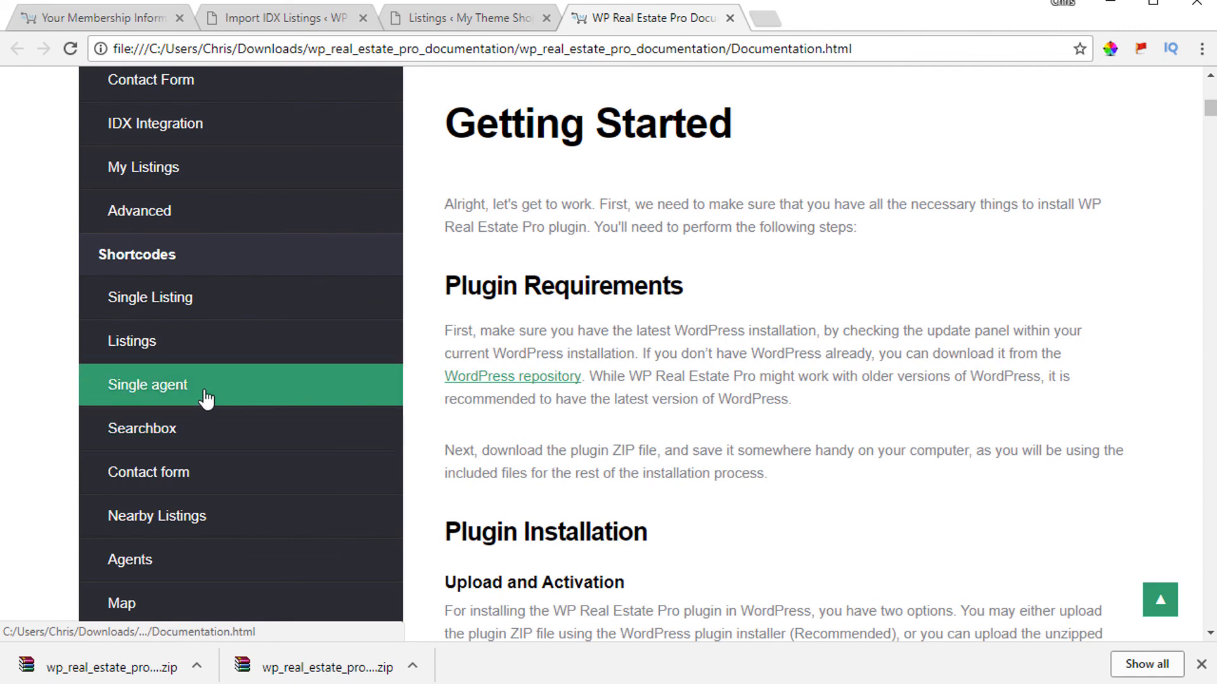
scroll(206, 406, down, 3)
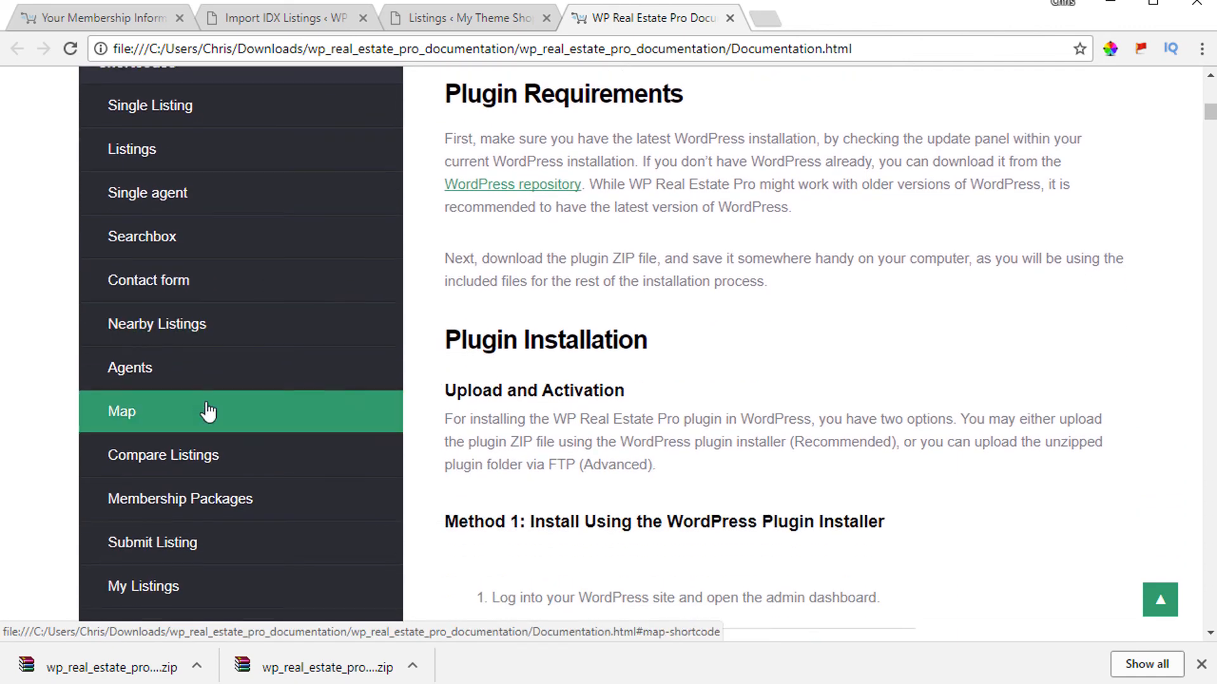
scroll(206, 412, down, 2)
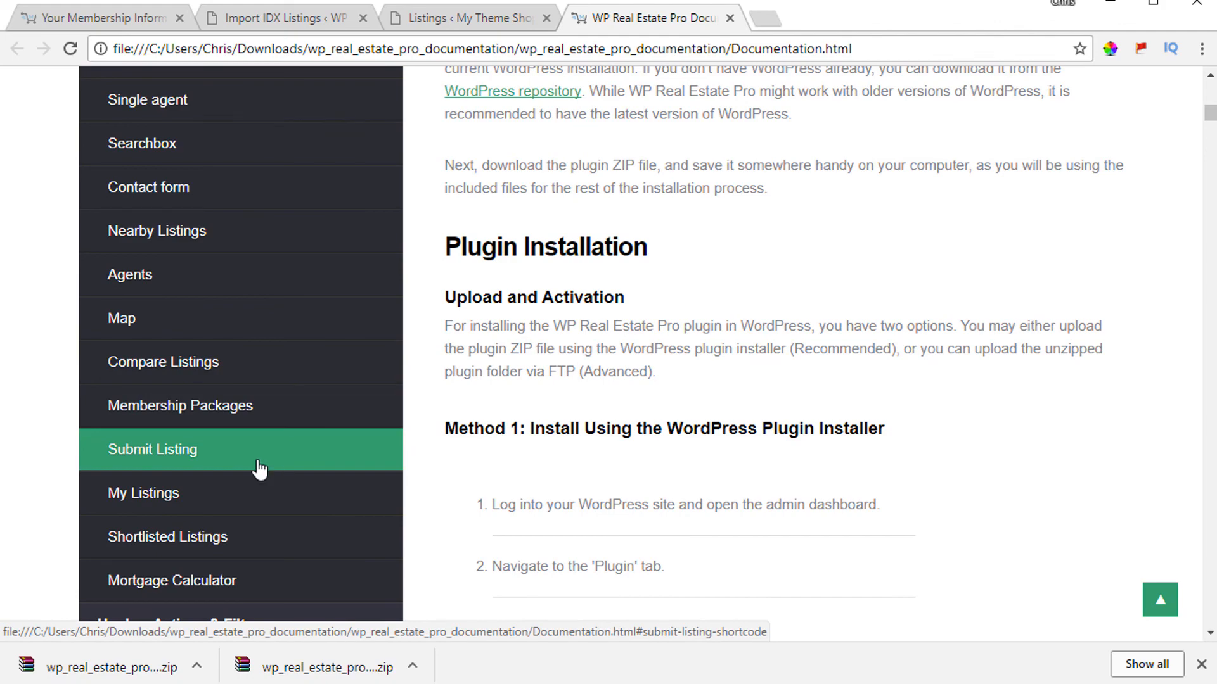
click(187, 551)
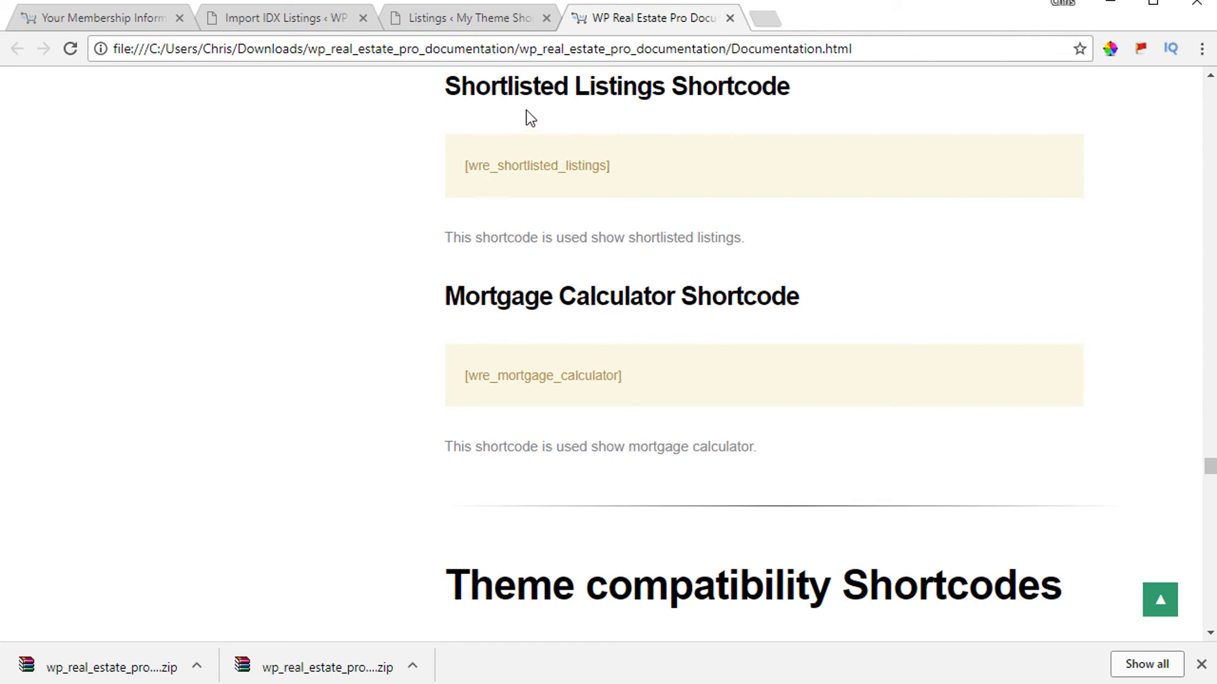
scroll(661, 270, down, 6)
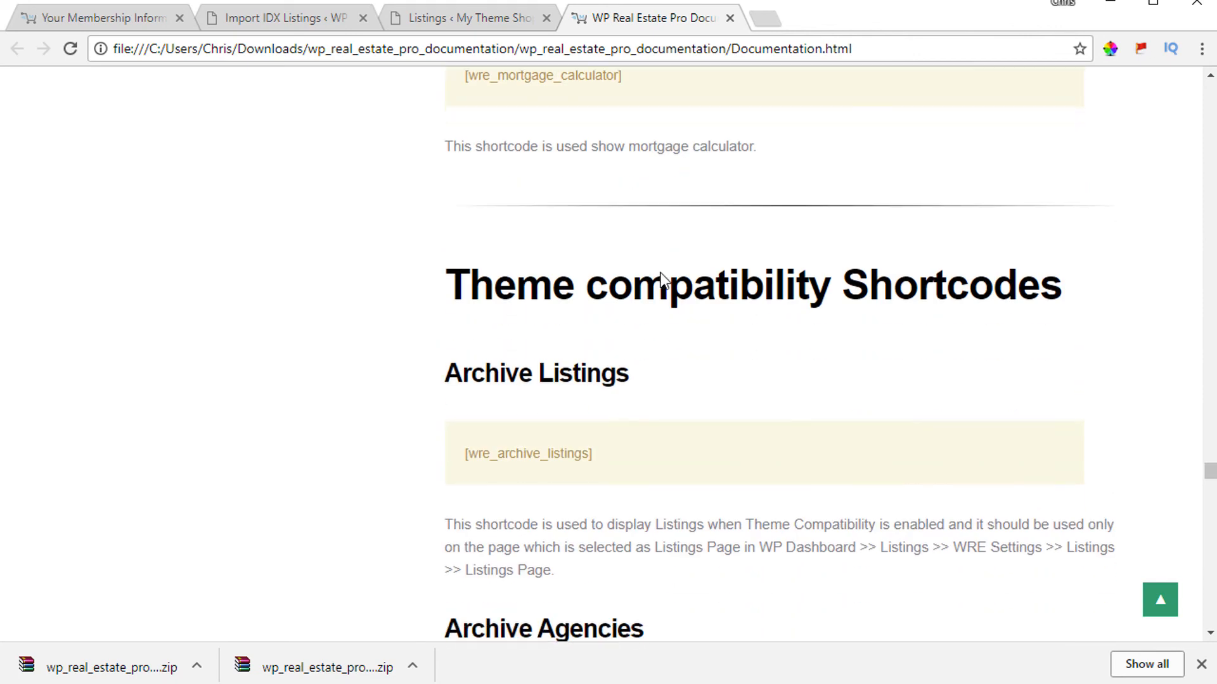
scroll(729, 349, down, 4)
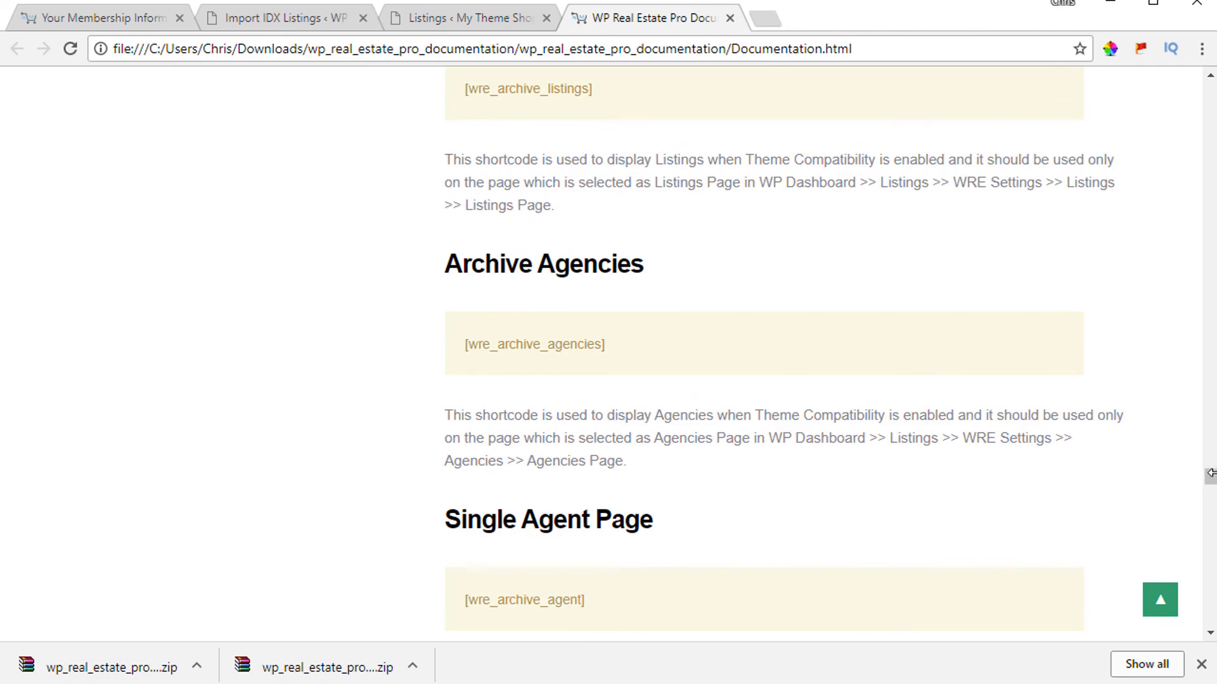
Return to the documentation's table of contents and review the Widget Areas topics
drag(1211, 476, 1211, 128)
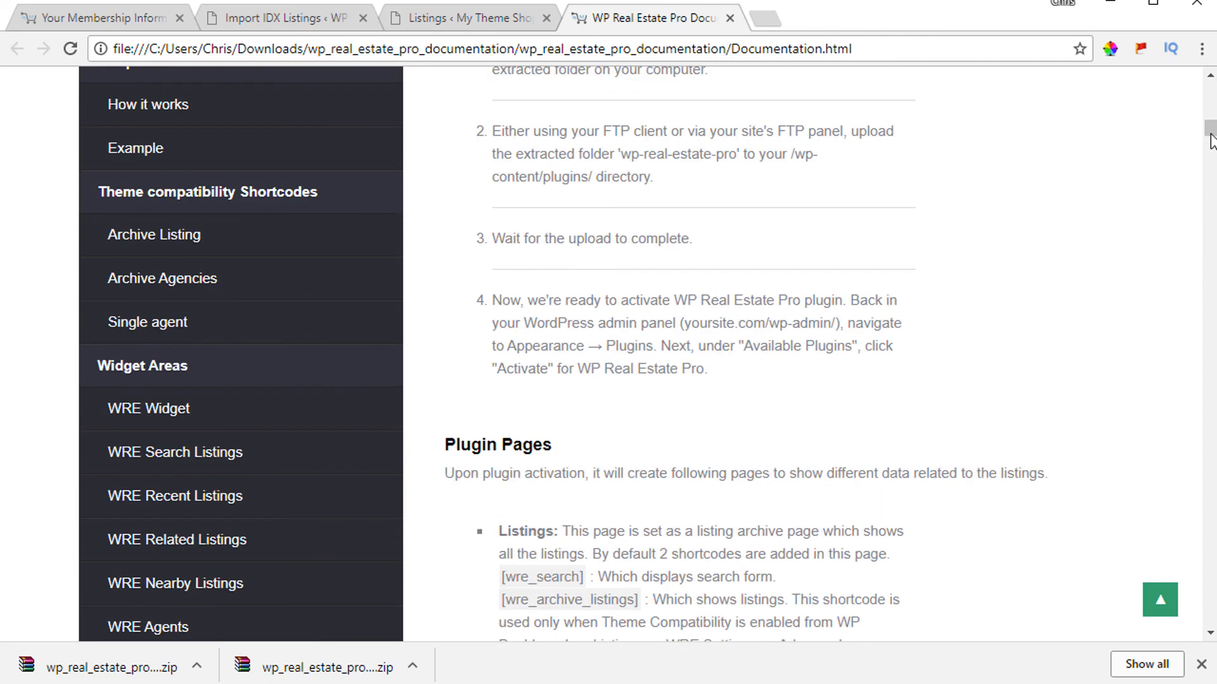
scroll(203, 388, down, 2)
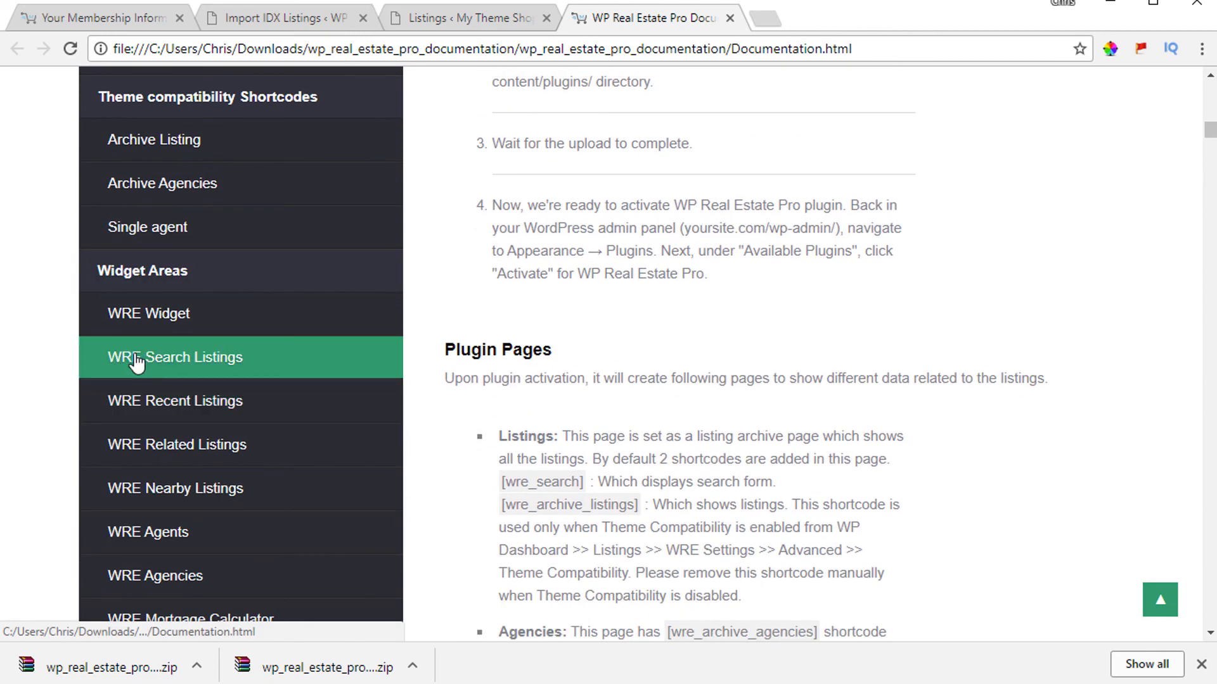
scroll(247, 370, down, 1)
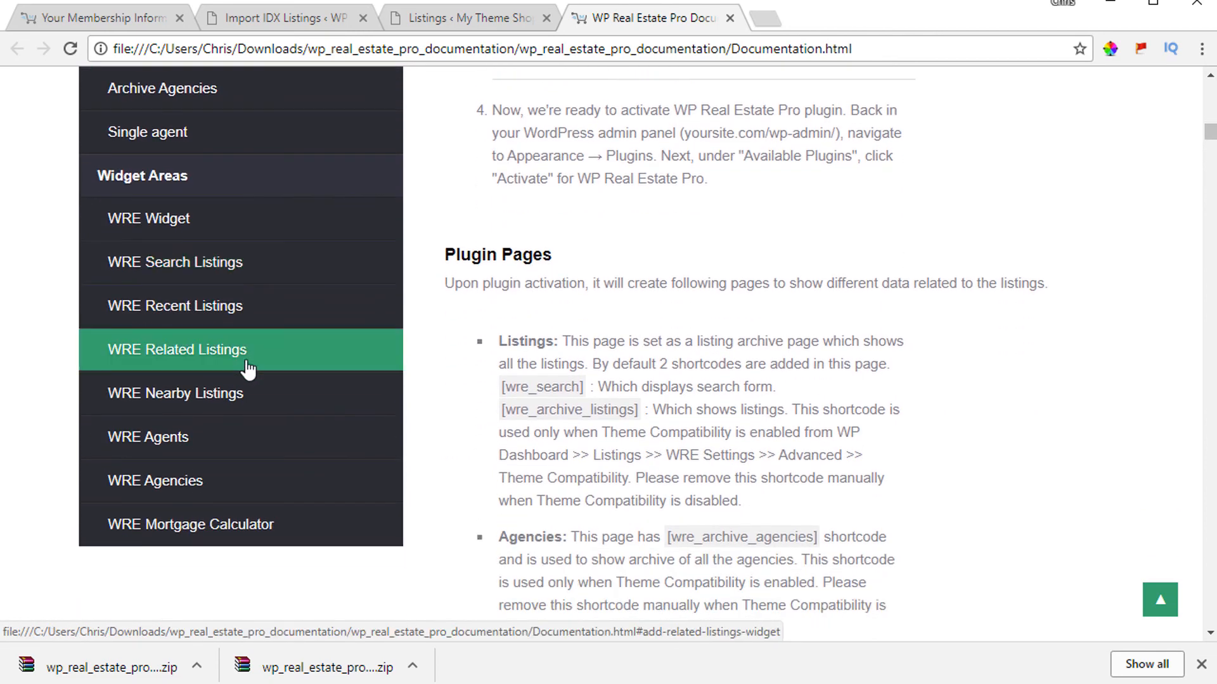
Read the documentation on the WRE Agents, WRE Agencies and WRE Mortgage Calculator widgets and their options
click(187, 447)
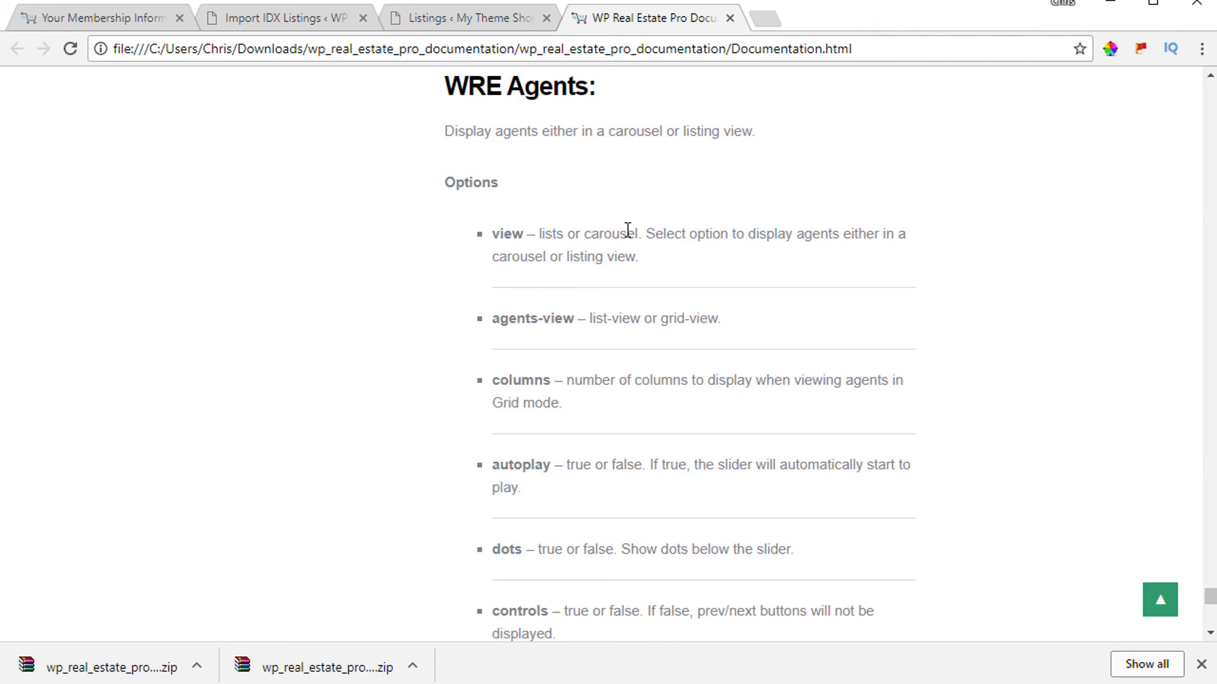
scroll(554, 383, down, 1)
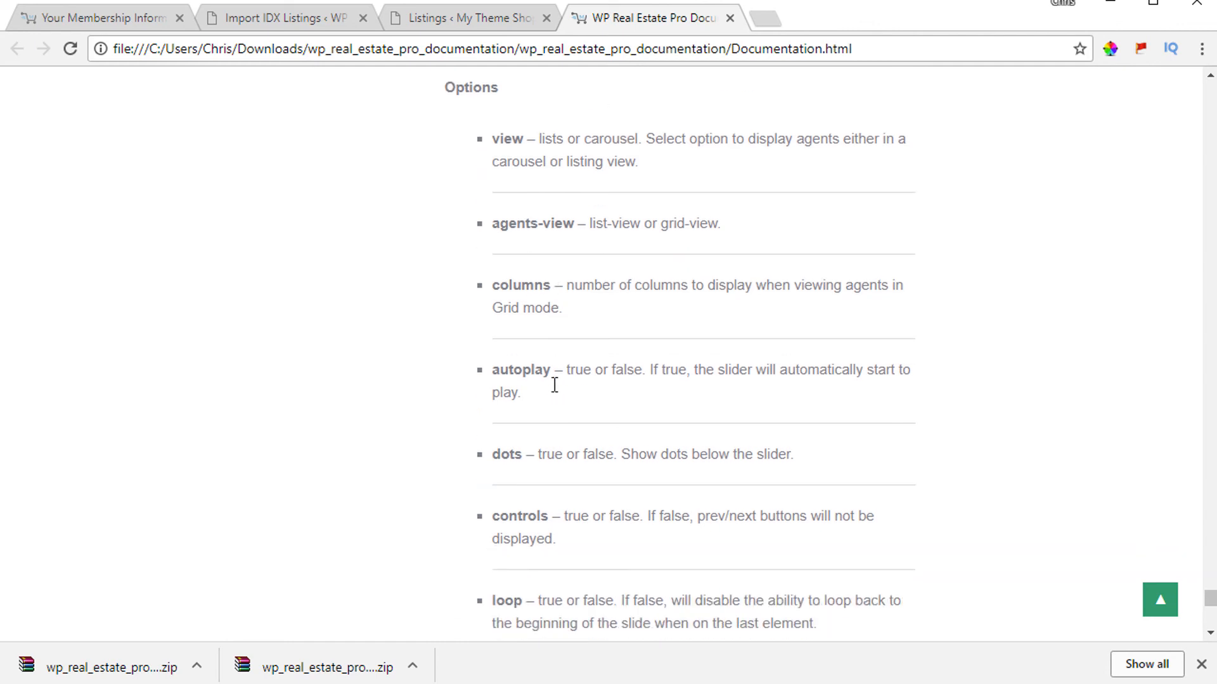
scroll(657, 364, down, 1)
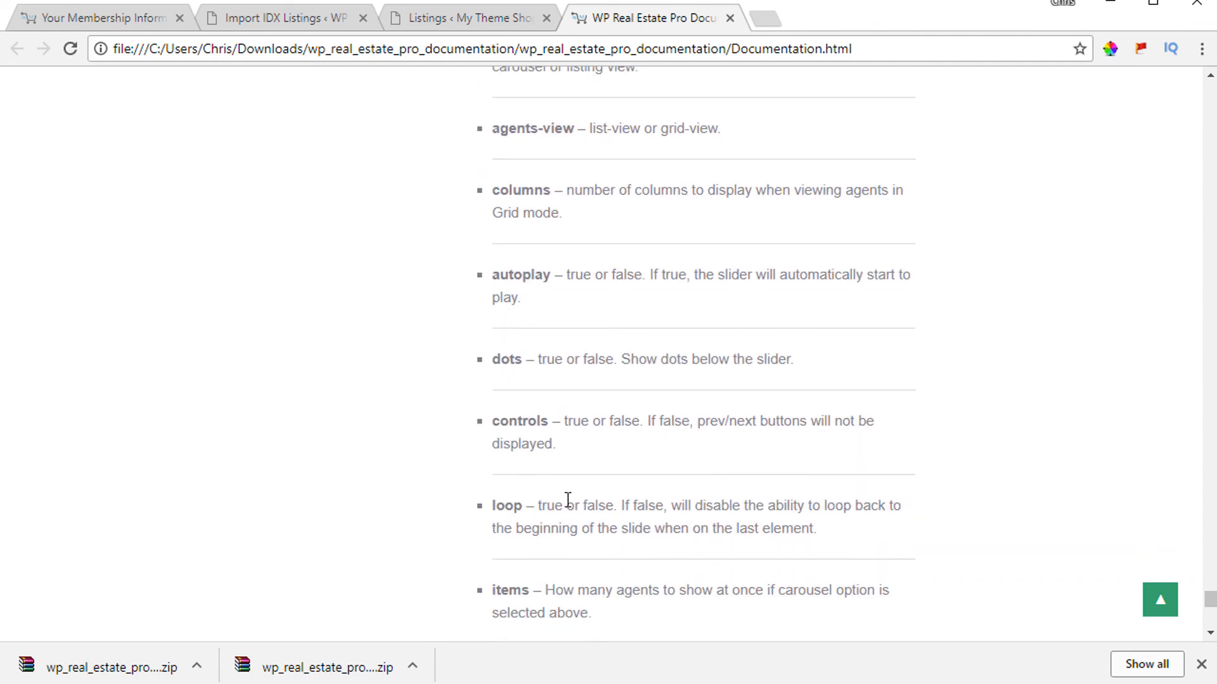
scroll(558, 500, down, 1)
scroll(557, 500, down, 1)
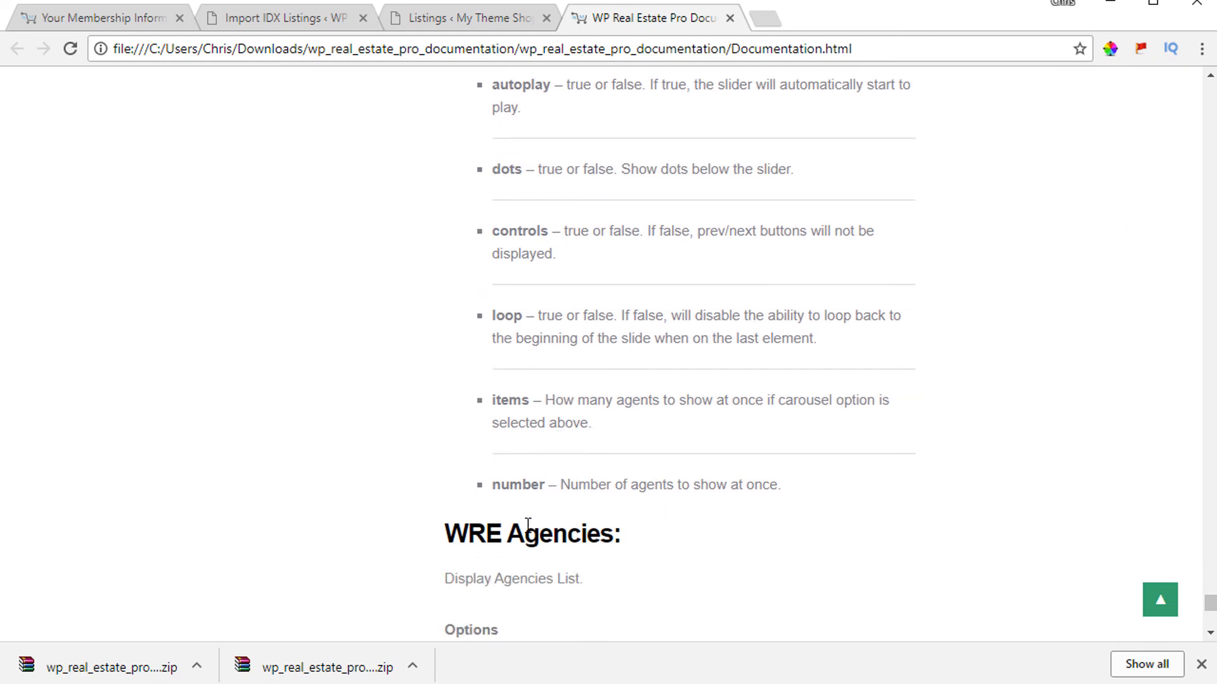
scroll(529, 526, down, 2)
scroll(507, 480, down, 2)
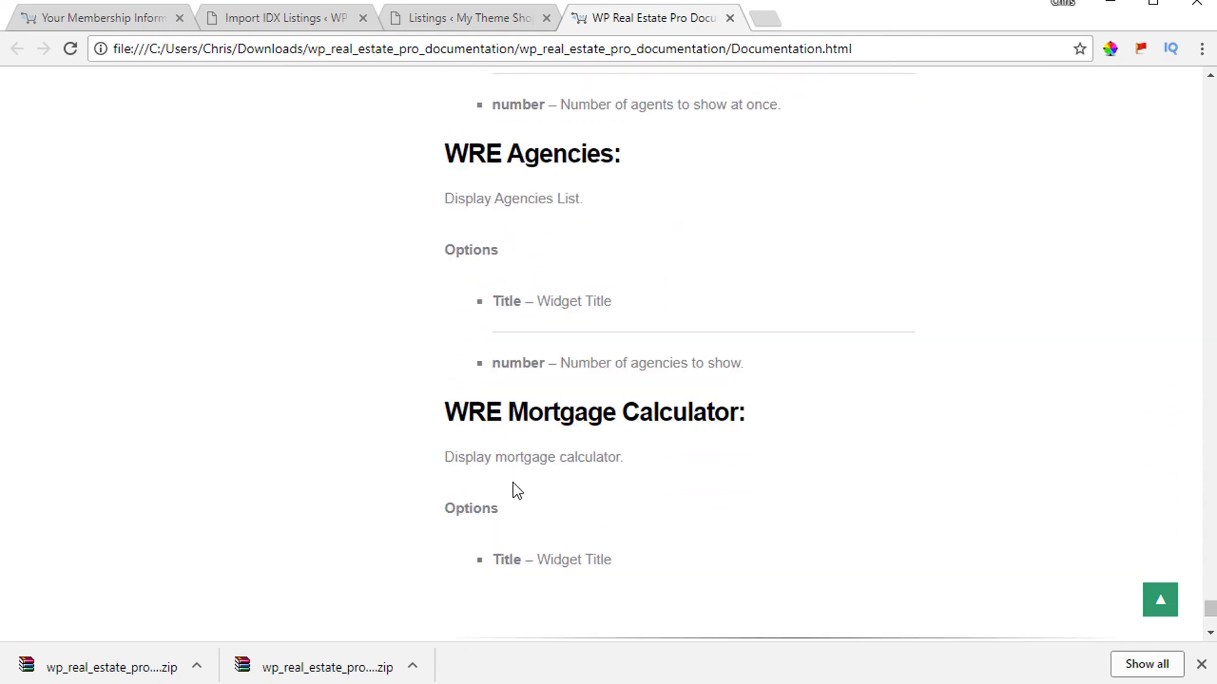
Return to the start of the documentation and review the introduction and the Support Forum and HD Video Tutorials links
drag(1211, 609, 1192, 101)
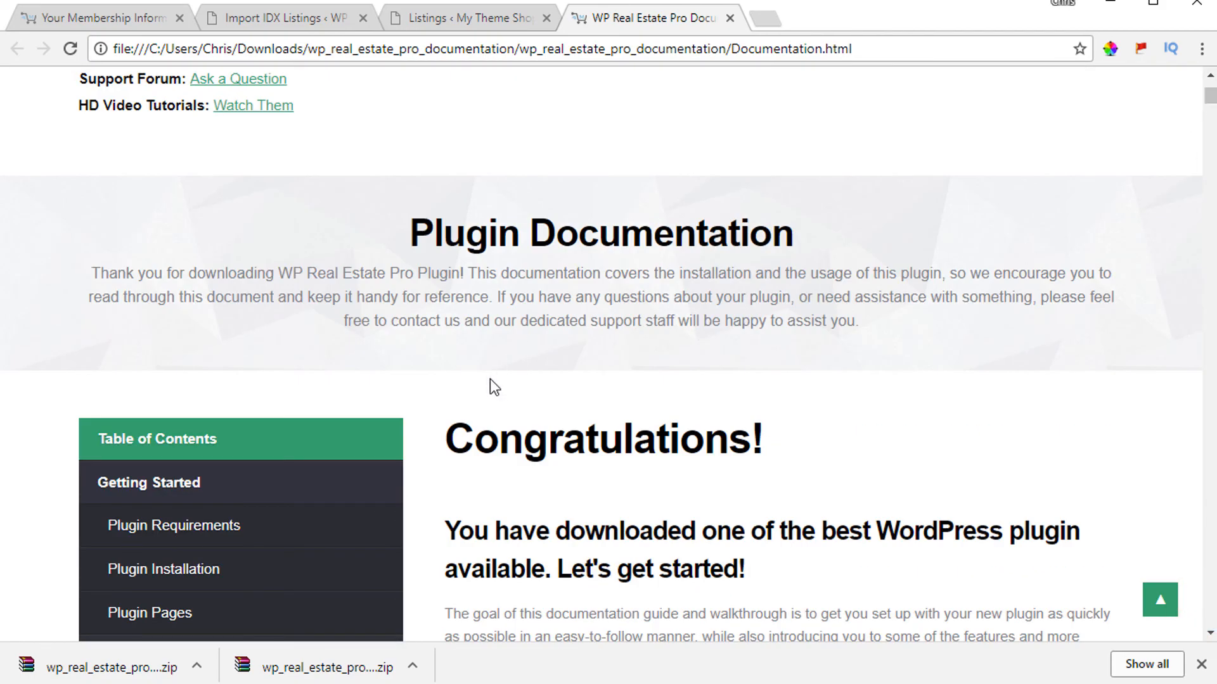
scroll(484, 390, up, 1)
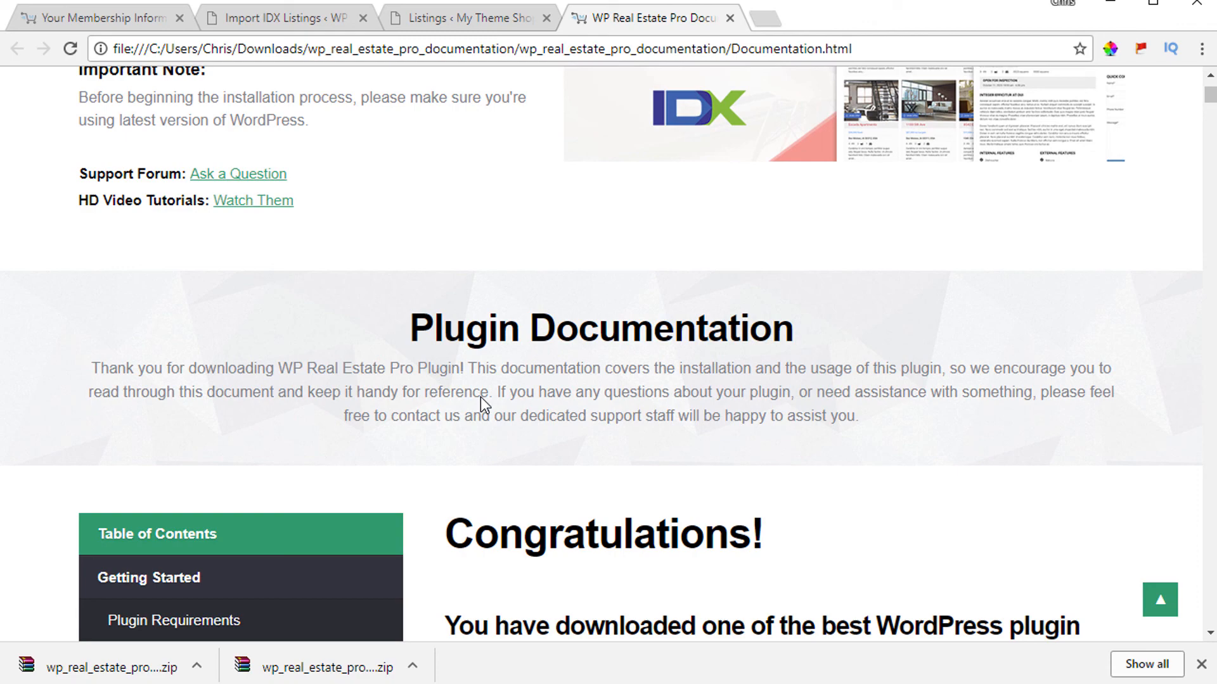
scroll(225, 293, up, 1)
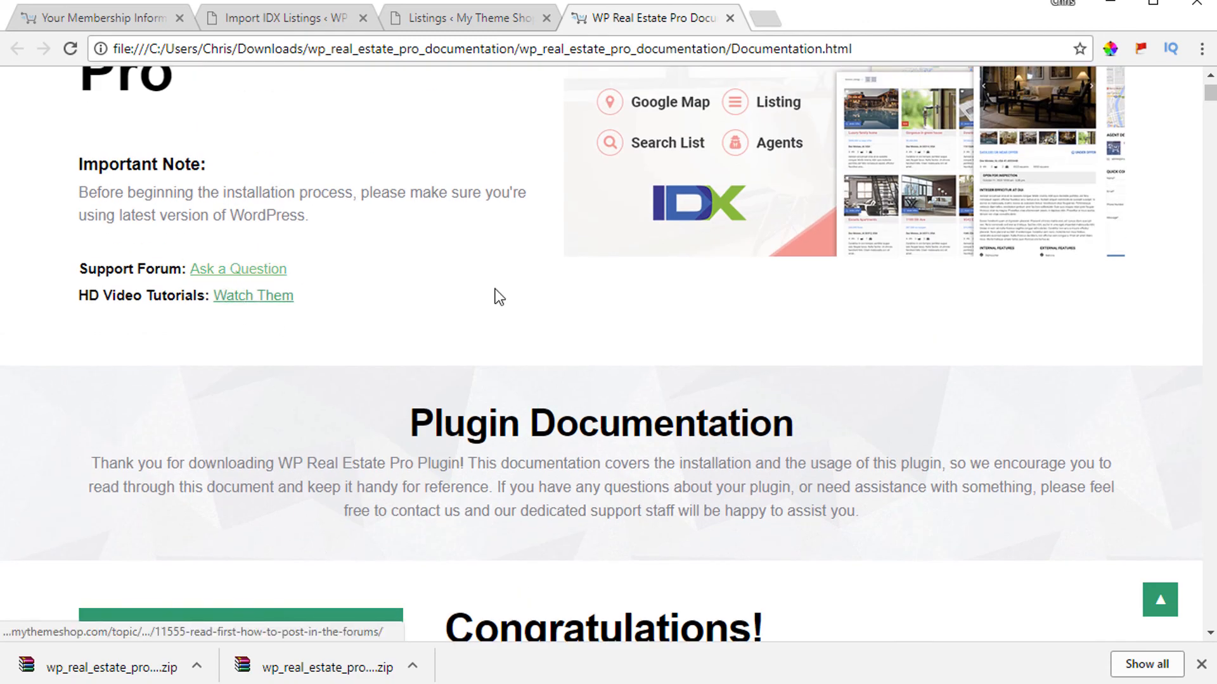
scroll(494, 298, down, 3)
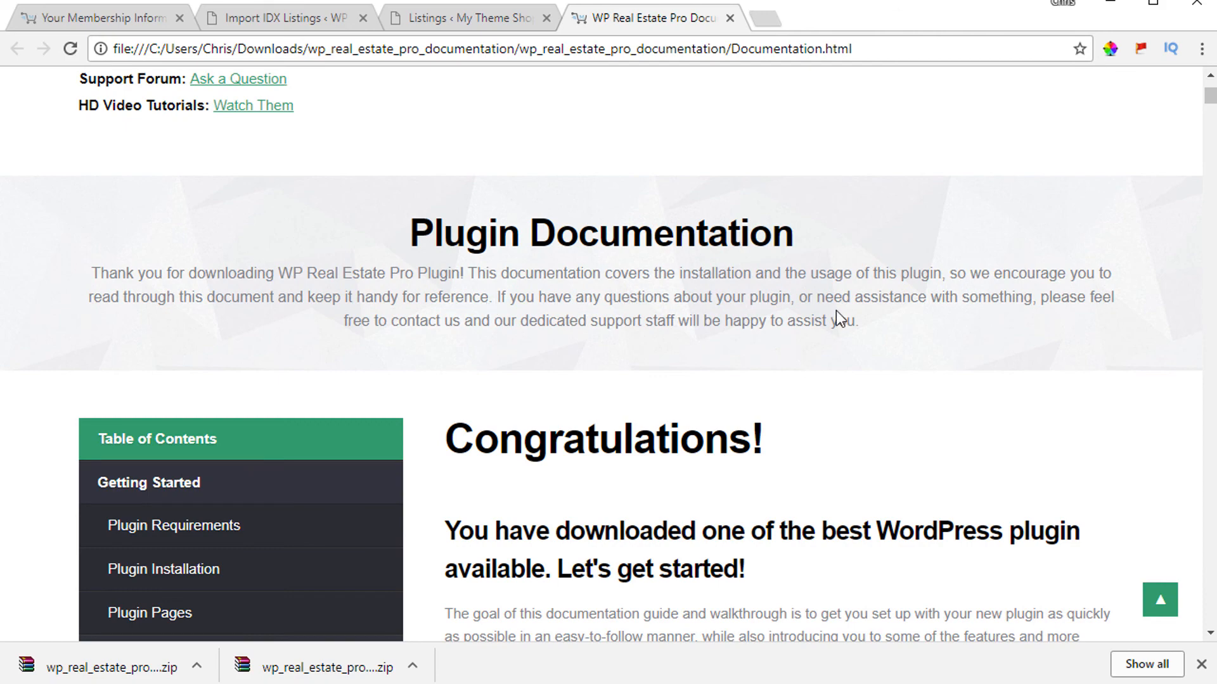
scroll(619, 361, up, 6)
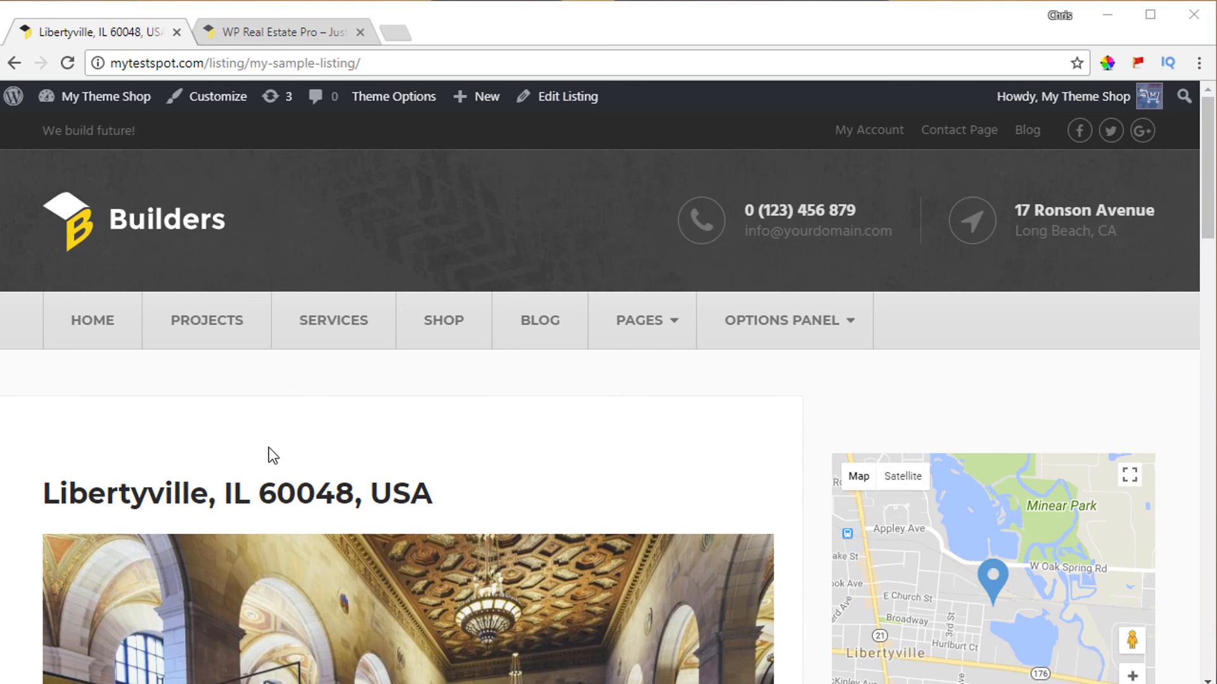
Look over the published sample listing page and go to the site's WordPress dashboard
scroll(486, 467, down, 7)
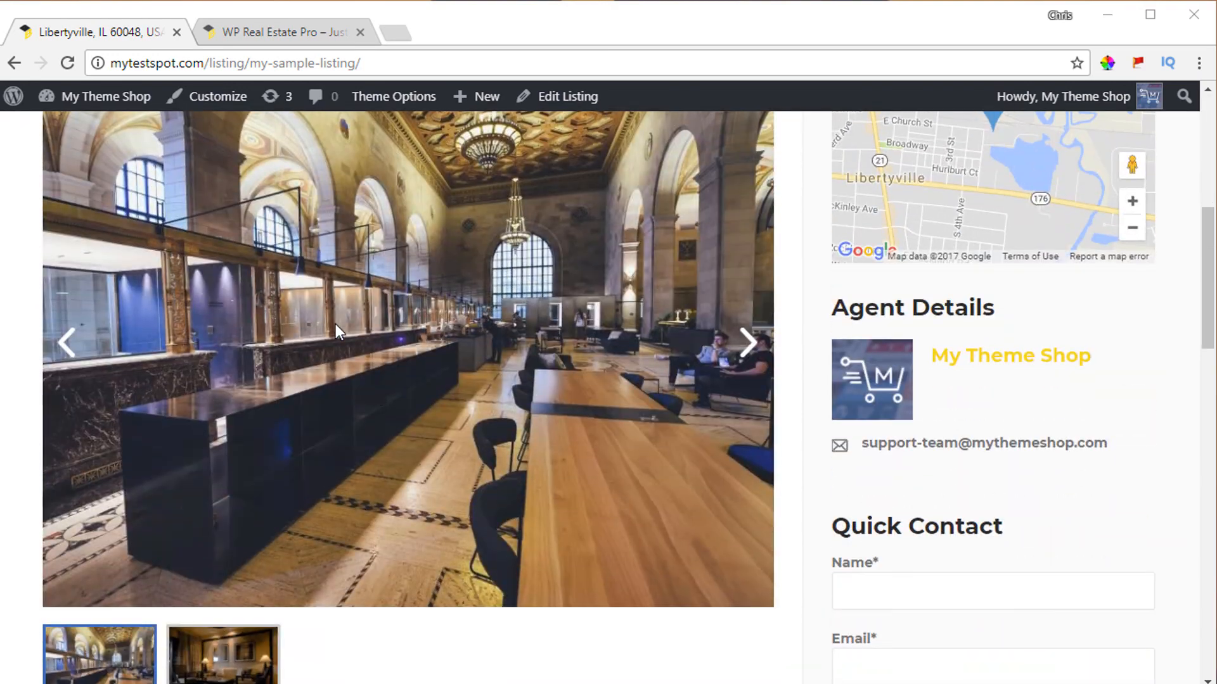
scroll(381, 398, up, 3)
scroll(382, 397, up, 4)
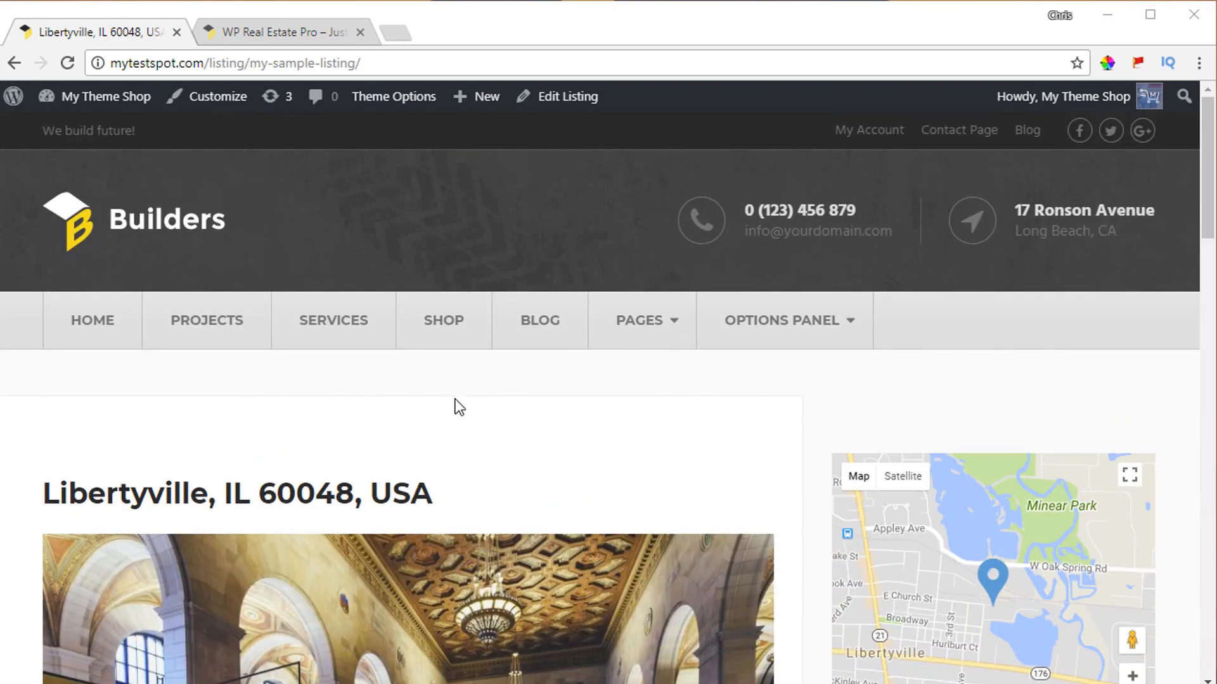
mouse_move(90, 108)
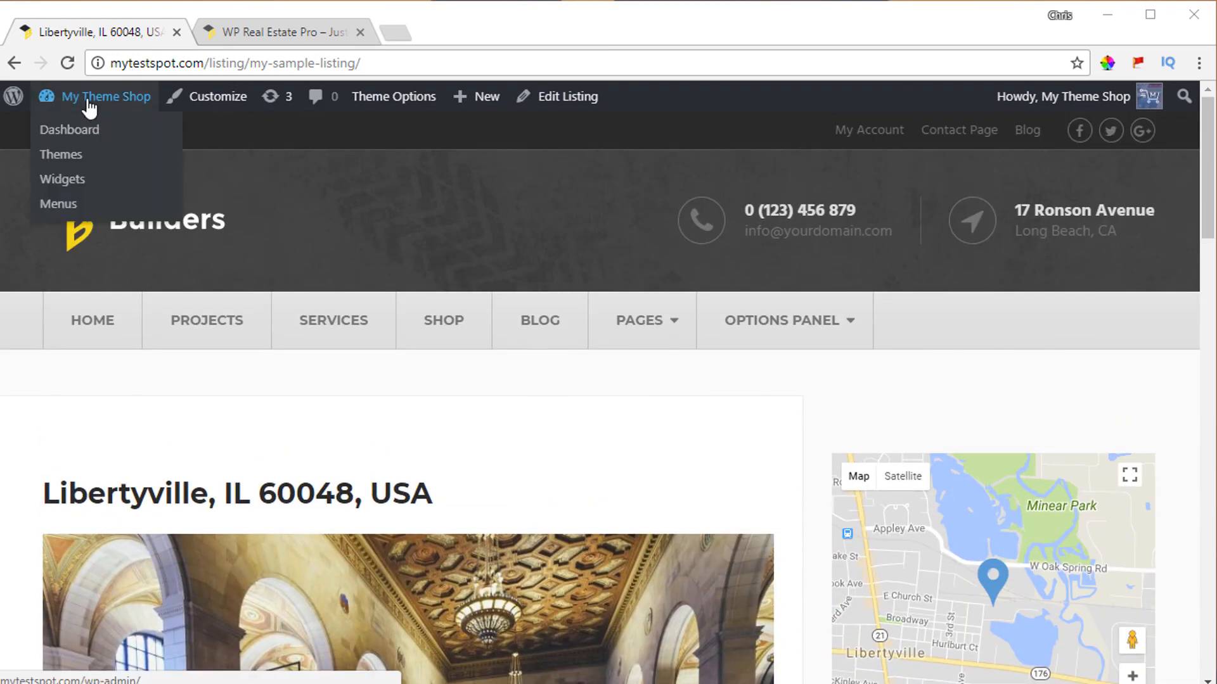
click(65, 135)
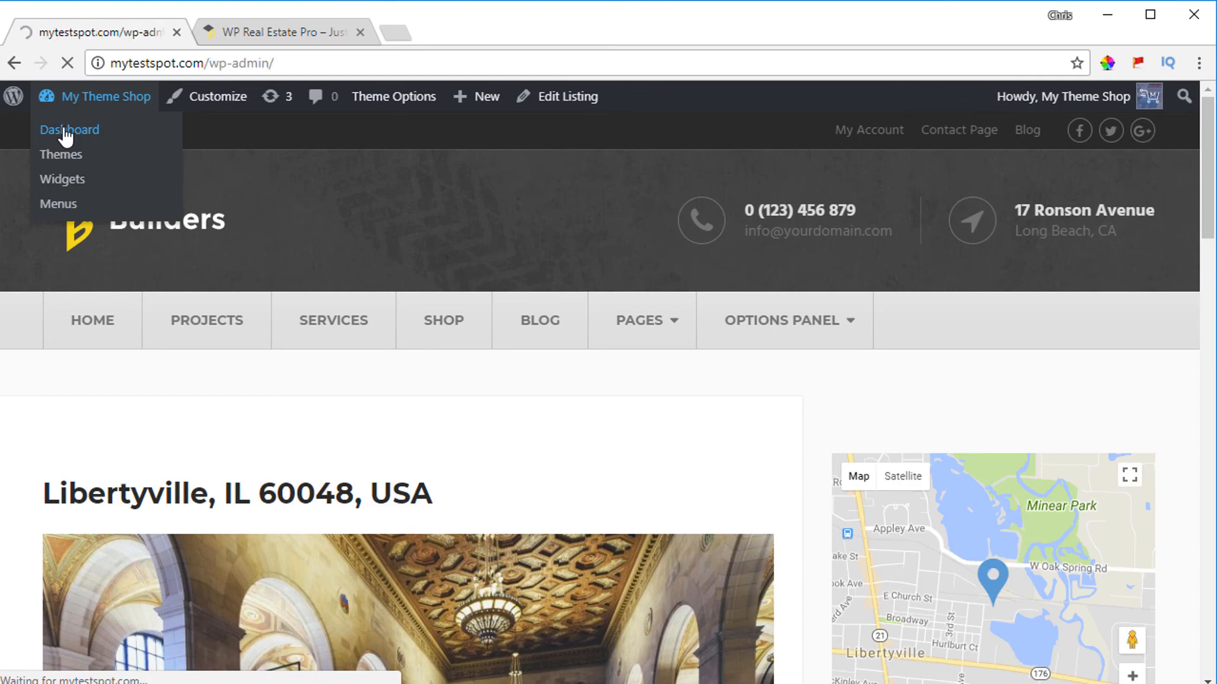
scroll(97, 346, down, 5)
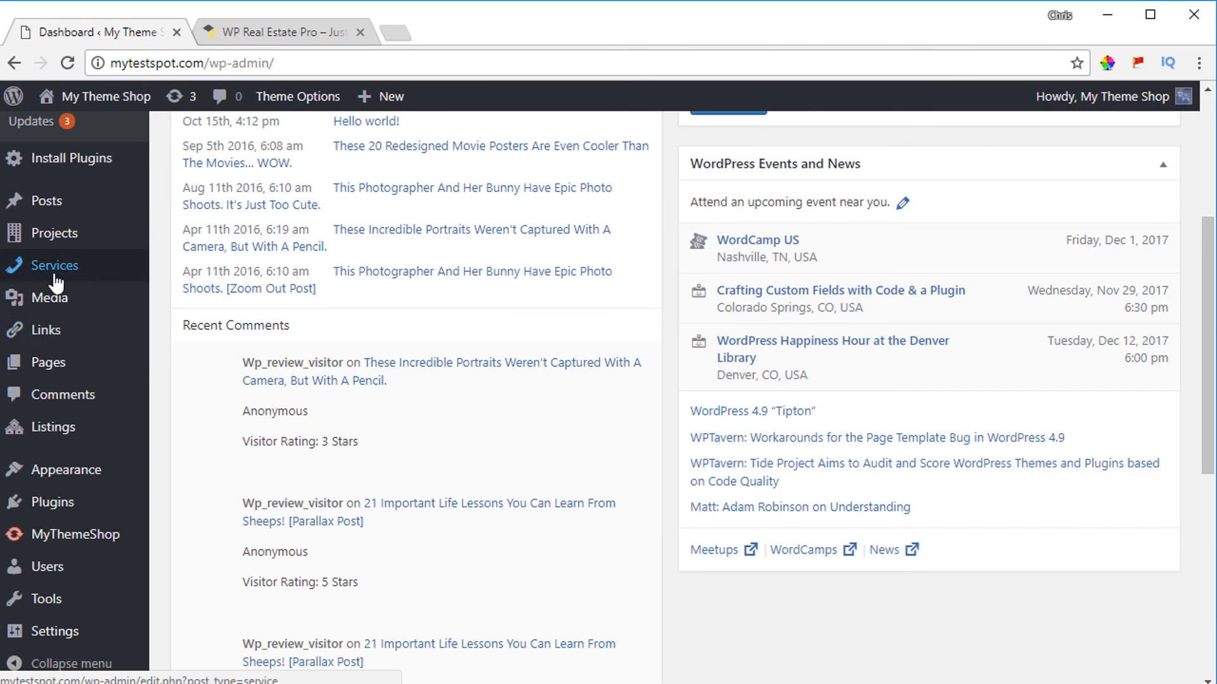
mouse_move(67, 469)
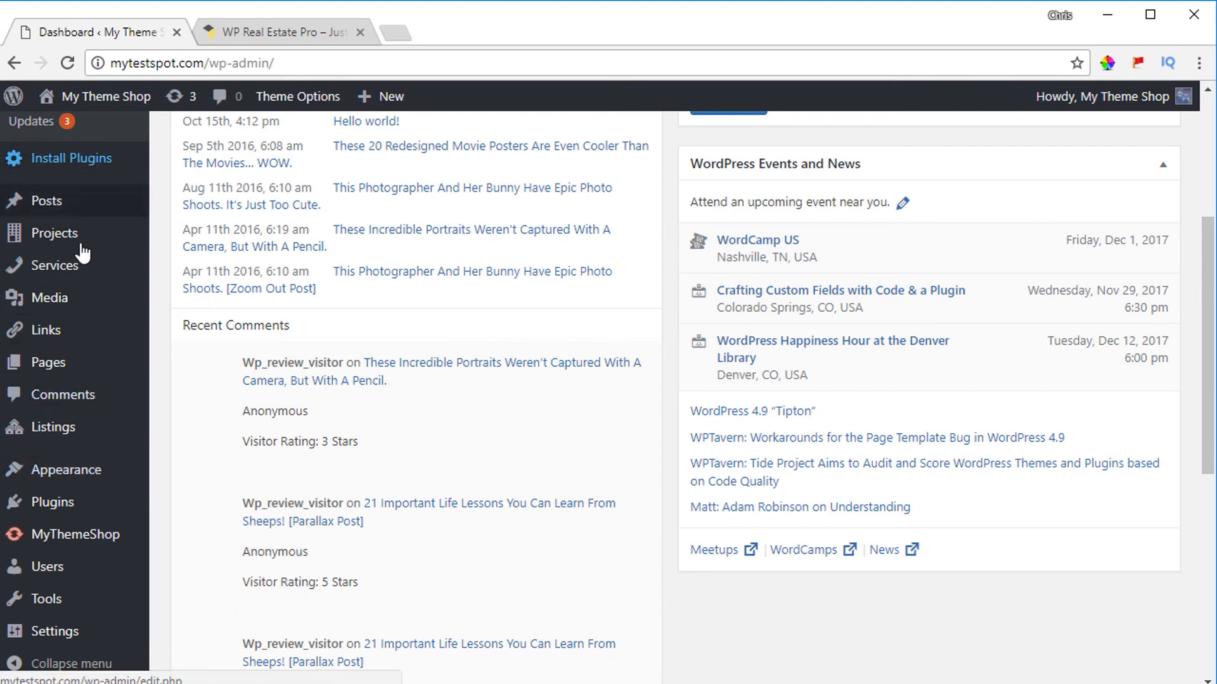
scroll(96, 418, up, 5)
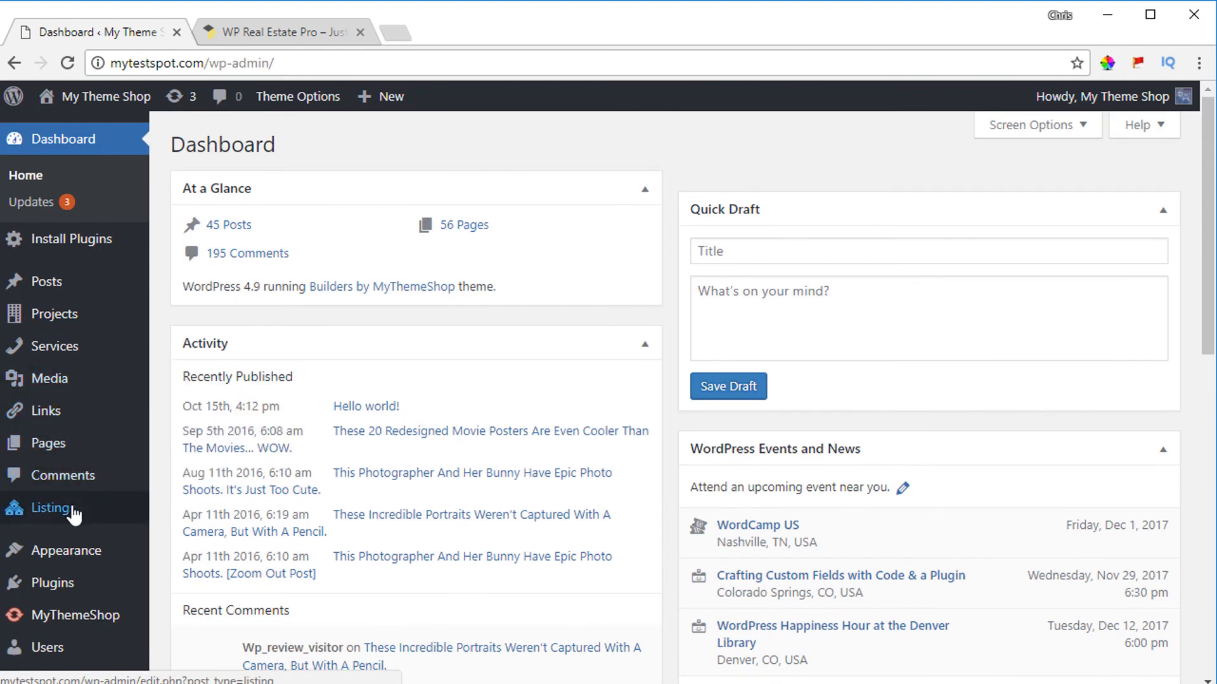
Open the Libertyville listing from the Listings overview for editing and view its public page
mouse_move(70, 514)
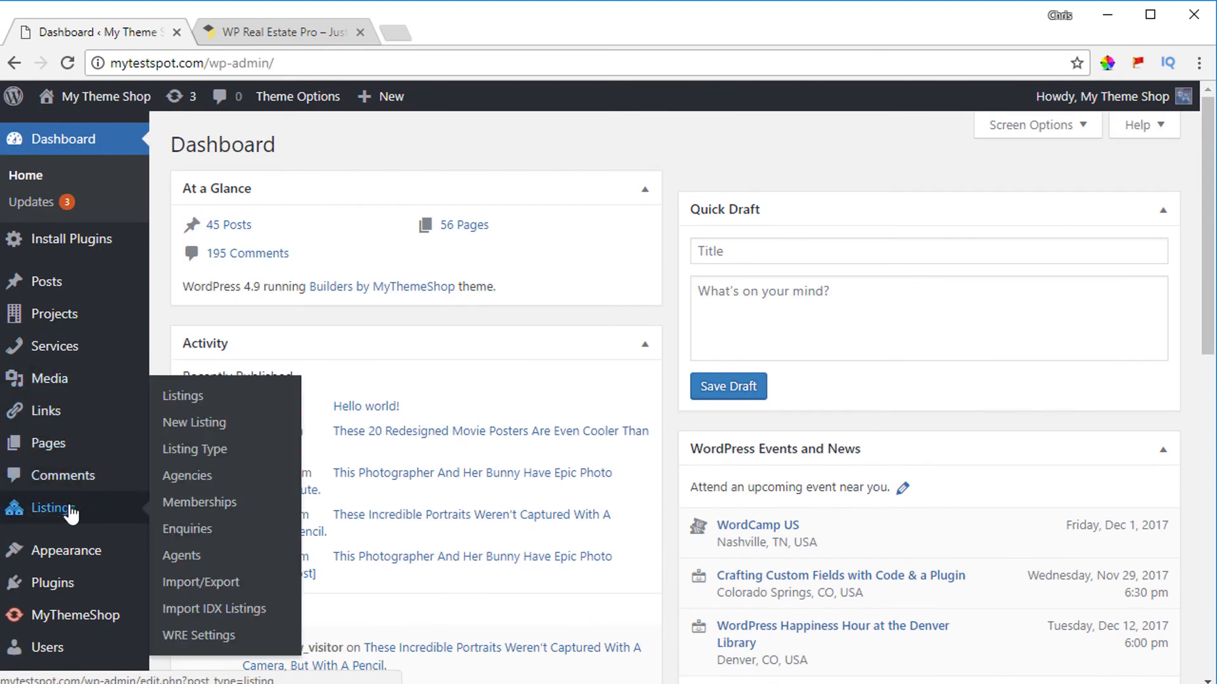
click(183, 398)
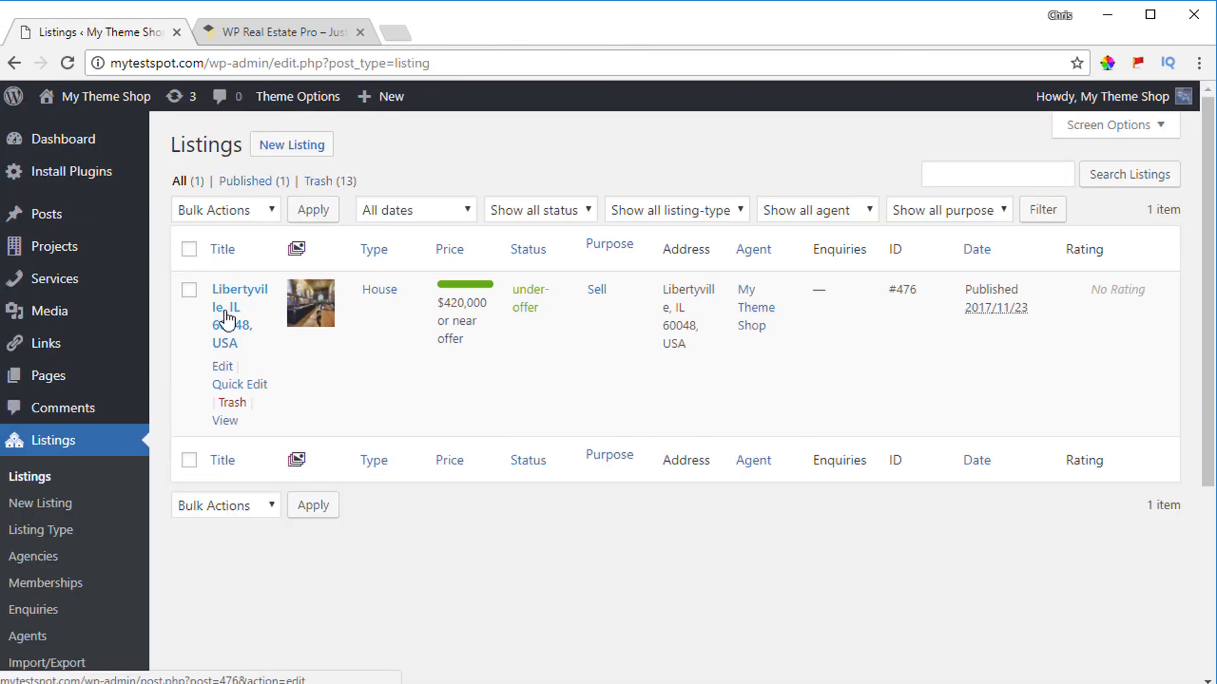
click(228, 317)
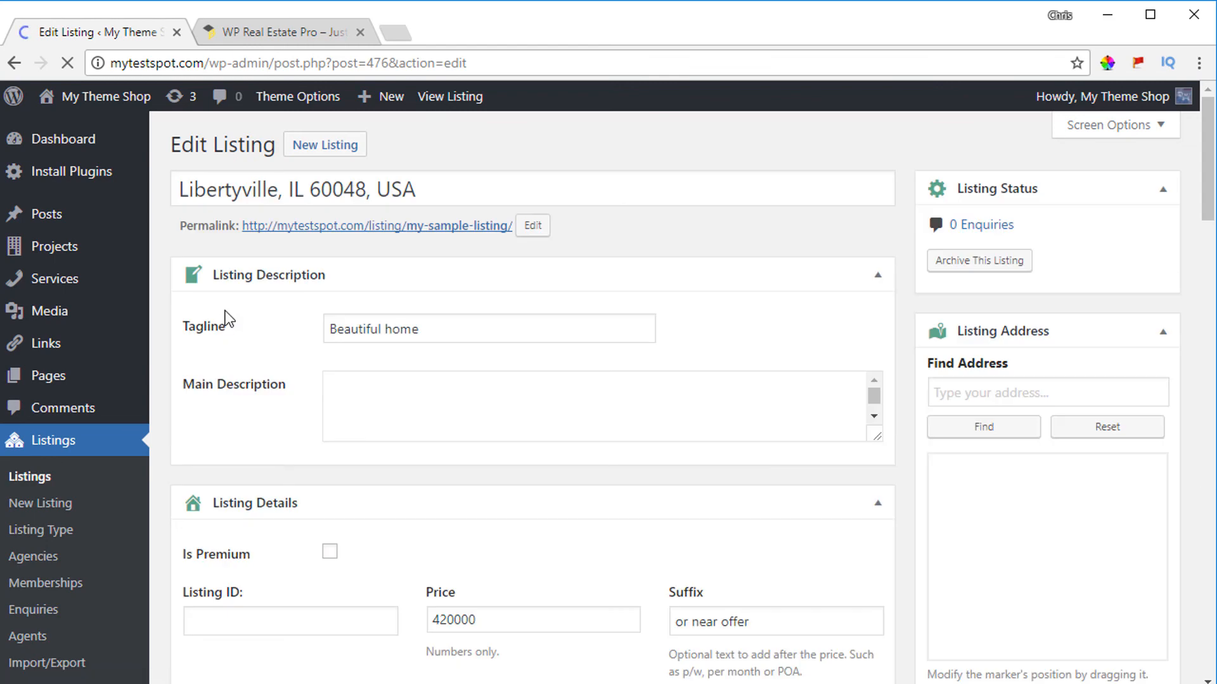
click(321, 239)
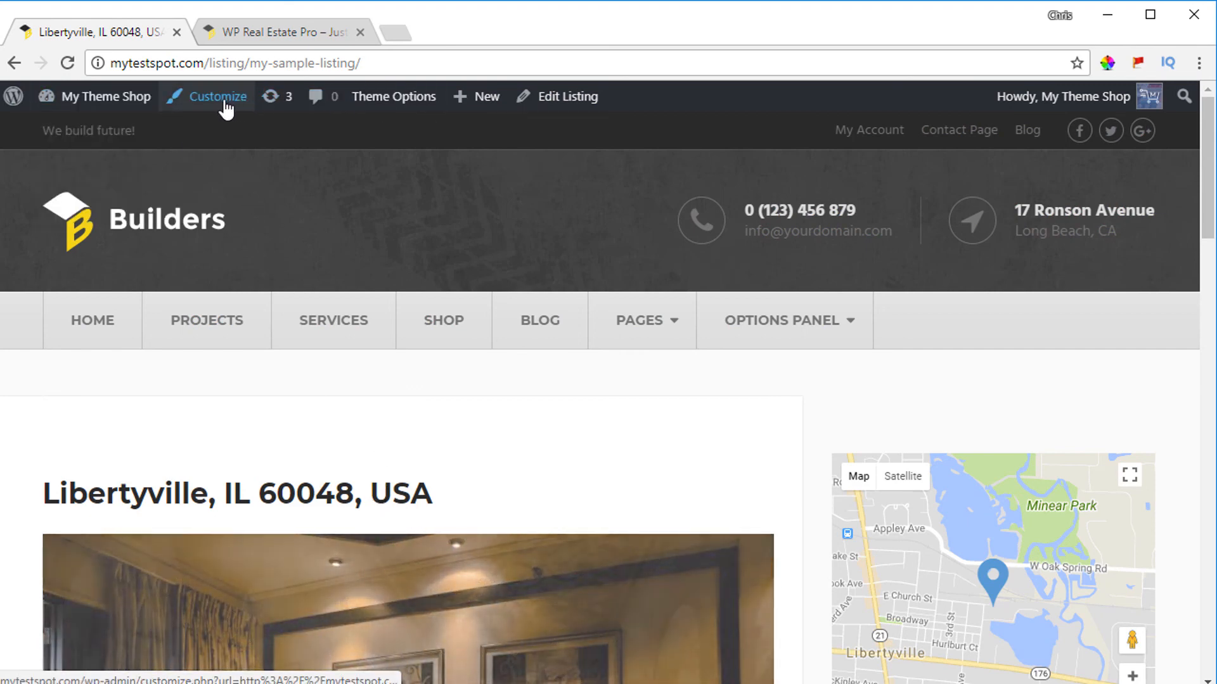
Open the sample listing in the Customizer, dismiss the autosave notice and open the Appearance section of WP Real Estate Listings
click(225, 102)
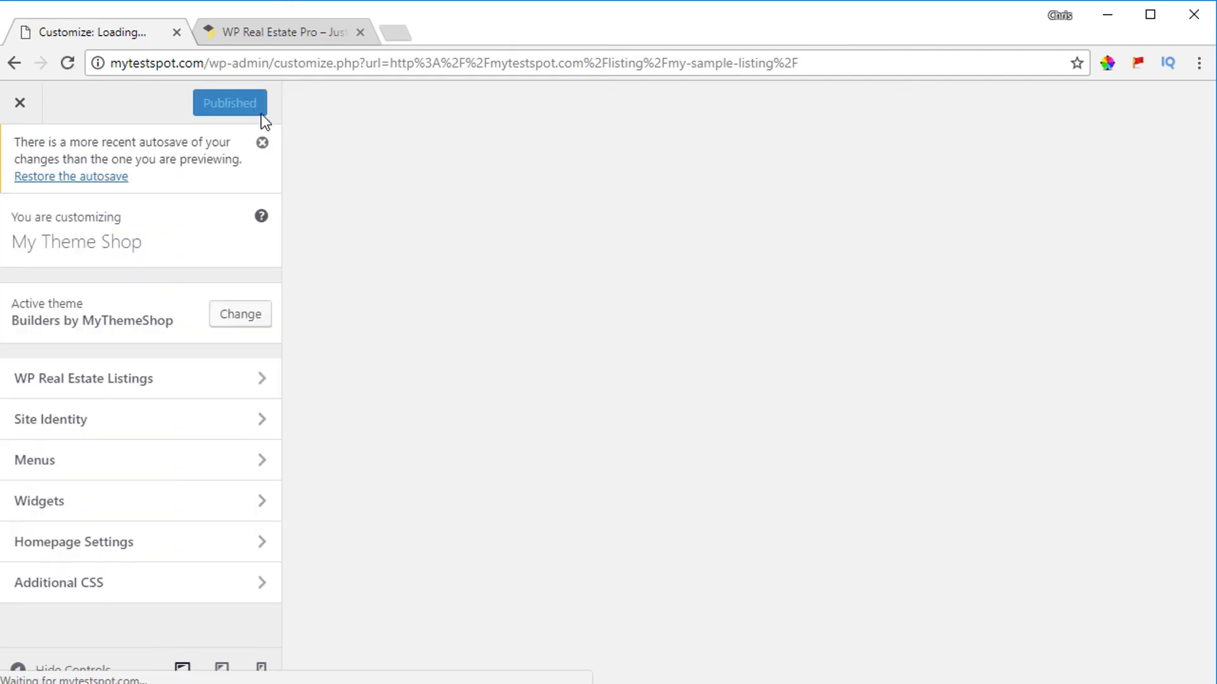
click(263, 144)
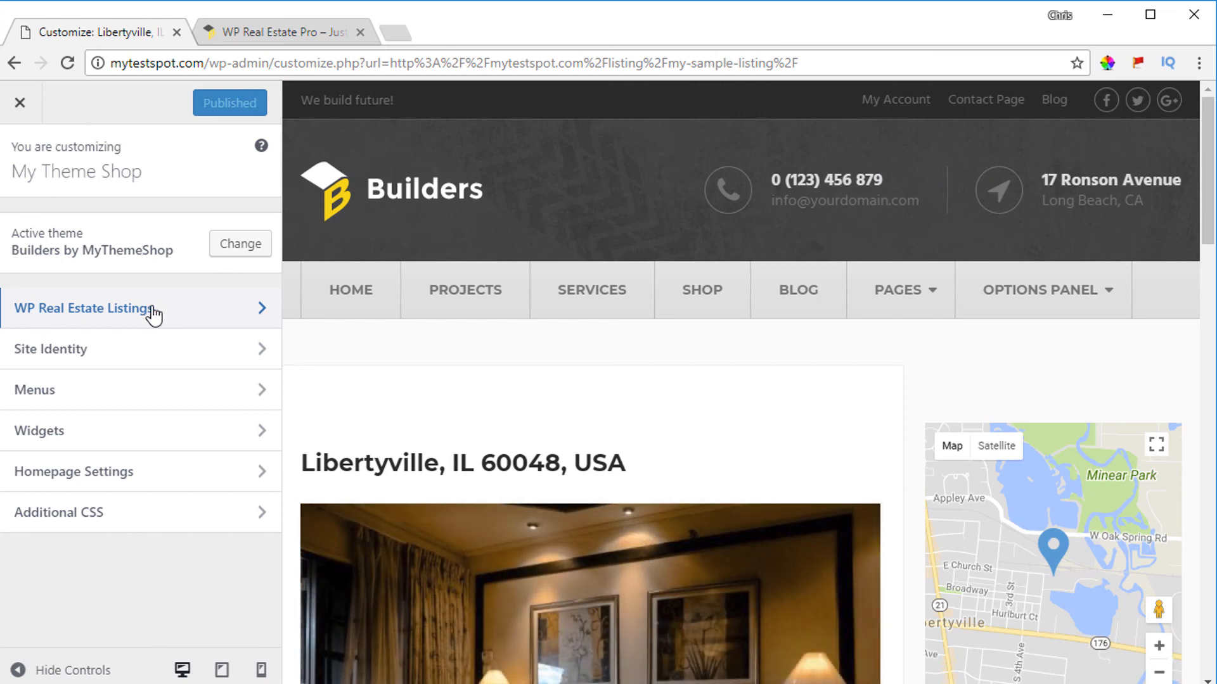
click(181, 307)
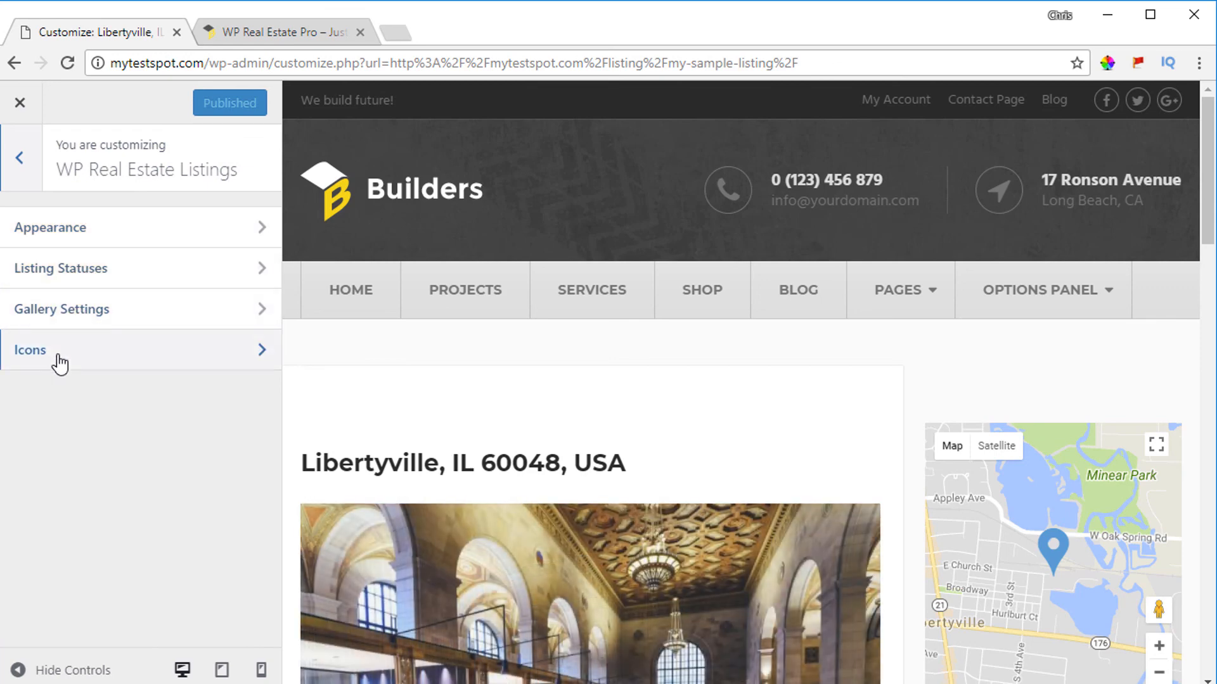
click(107, 237)
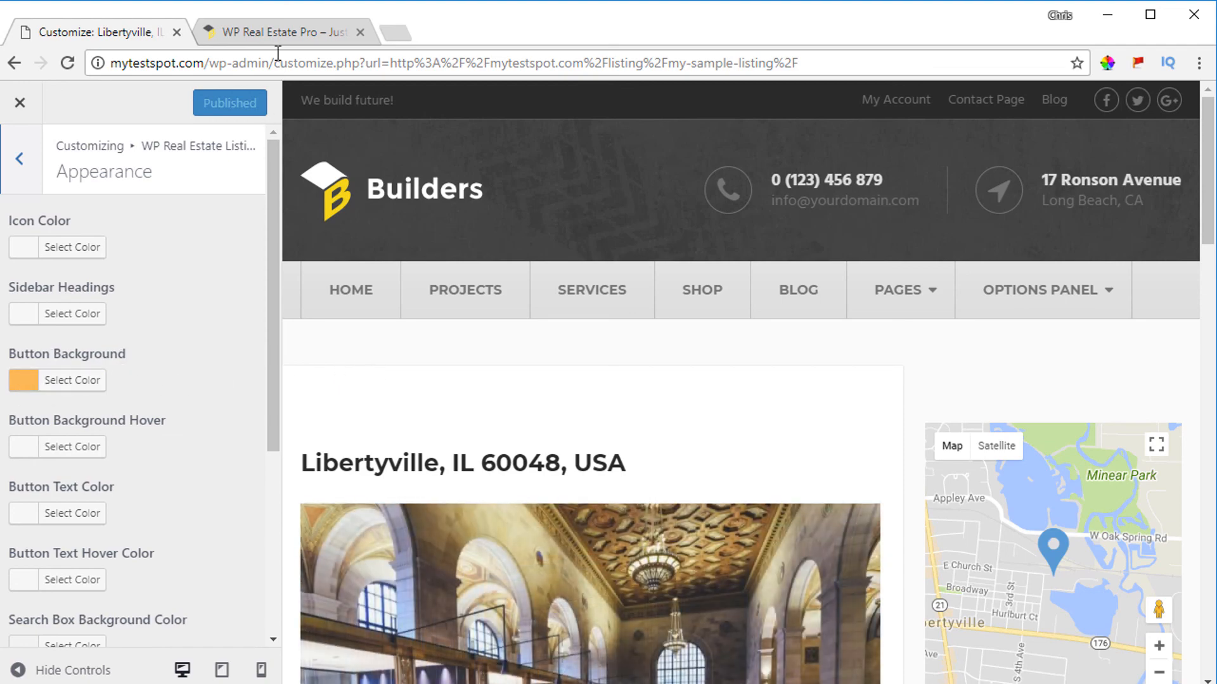
Review the color options available in the Appearance section, from Icon Color through Price Color
click(266, 33)
click(95, 32)
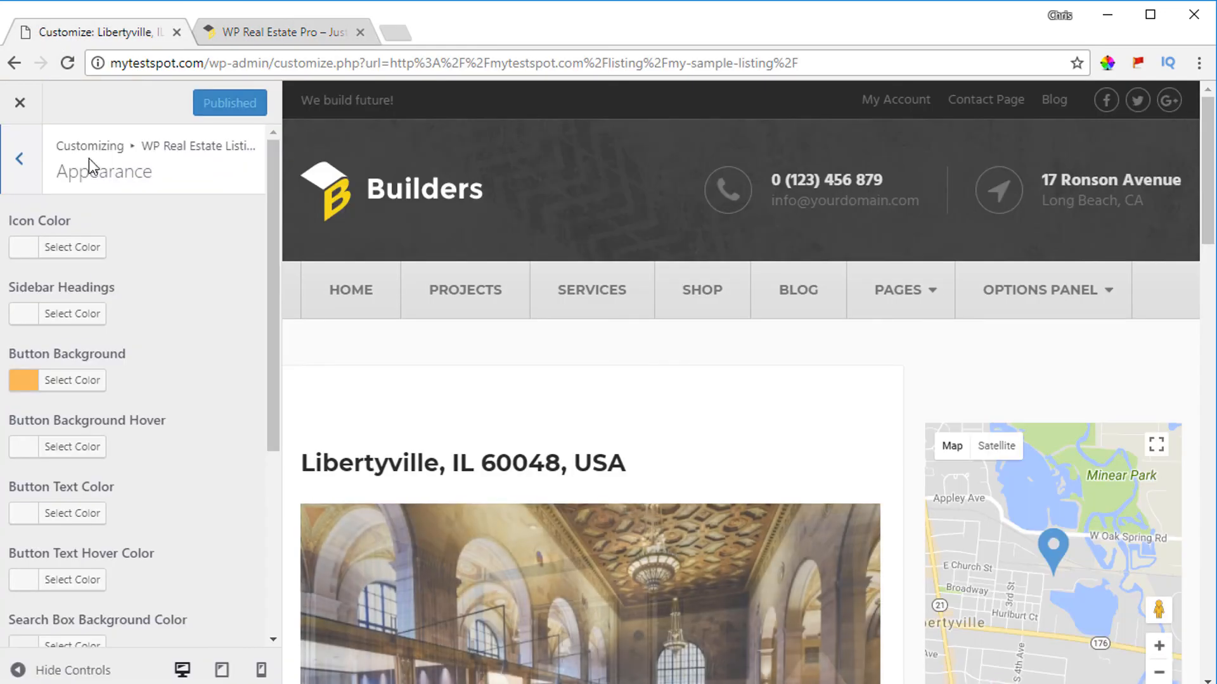
scroll(151, 279, down, 3)
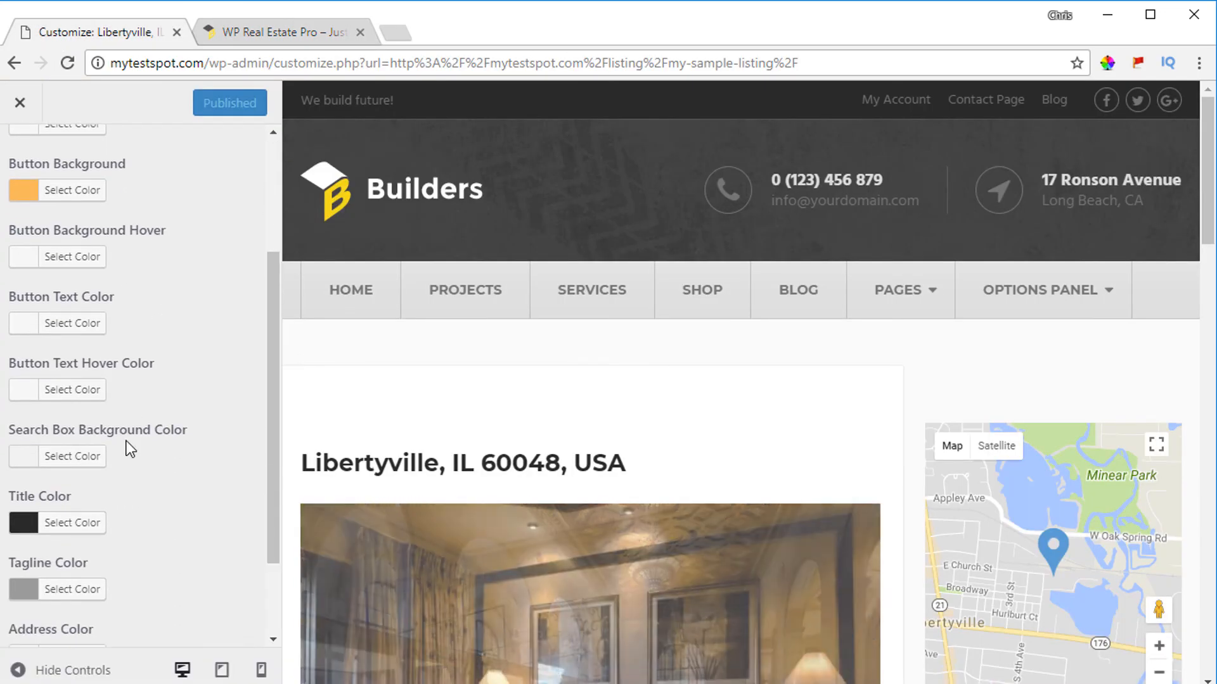
scroll(113, 459, down, 1)
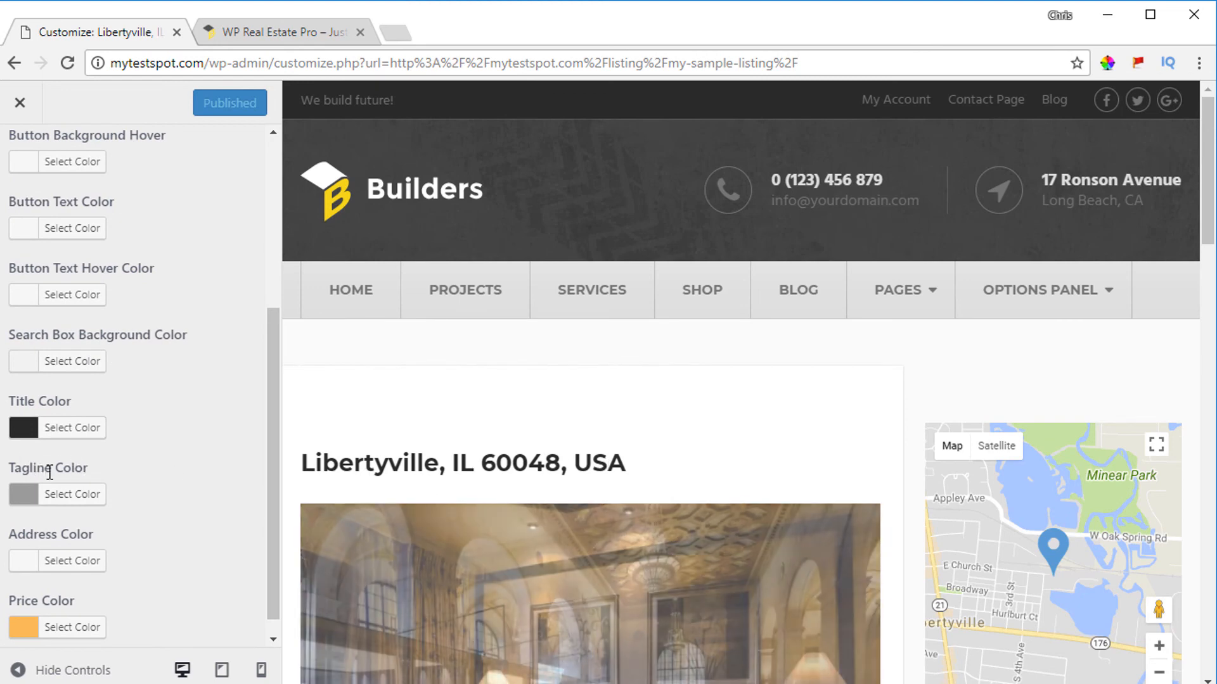
scroll(105, 465, down, 1)
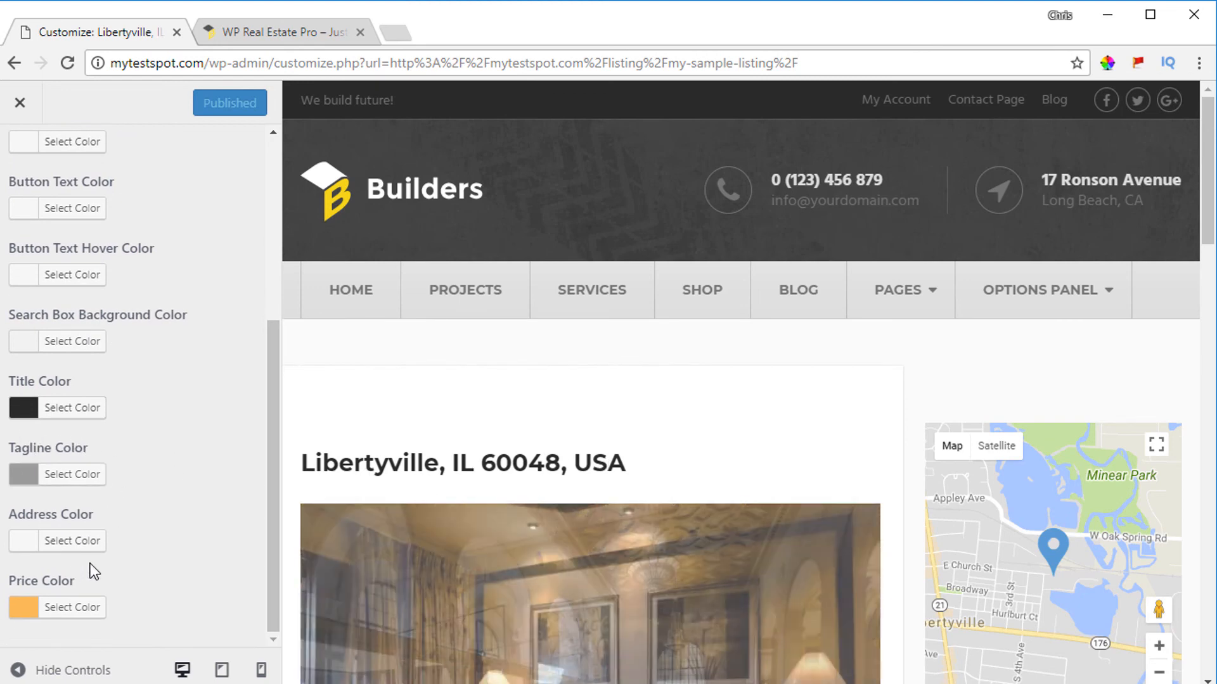
Set the listing's Price Color to red #dd3333 after trying blue #1e73be, and return to the WP Real Estate Listings sections
scroll(653, 427, down, 9)
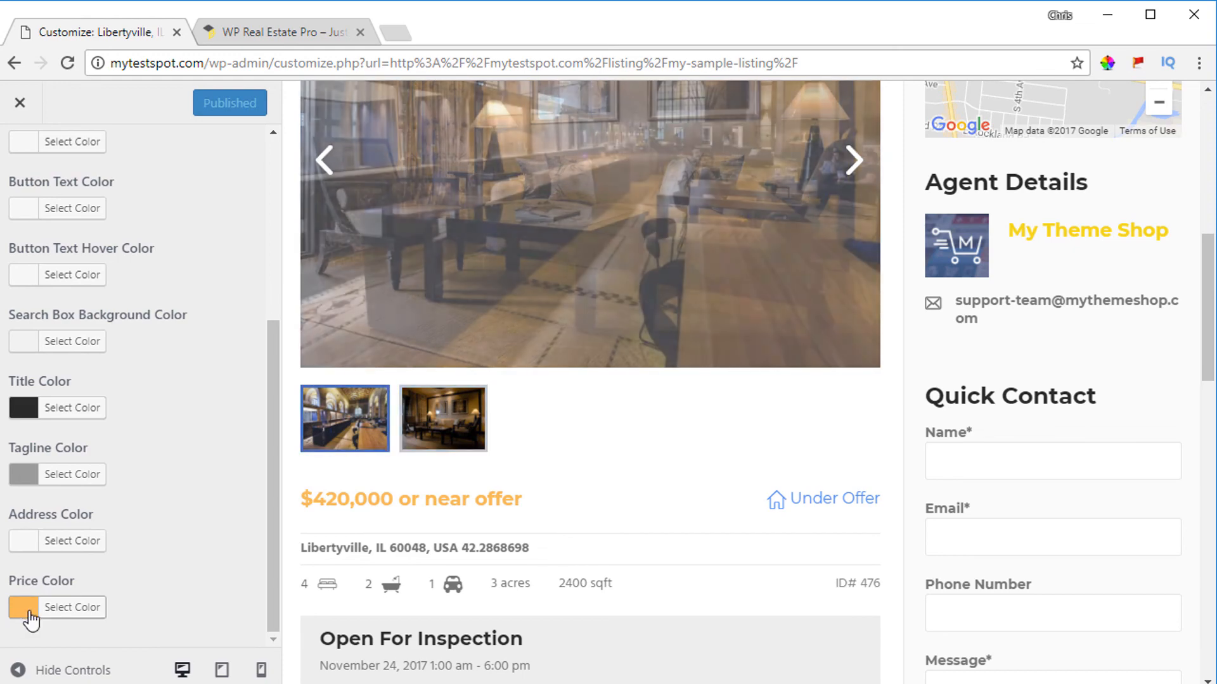
click(25, 610)
scroll(153, 521, down, 3)
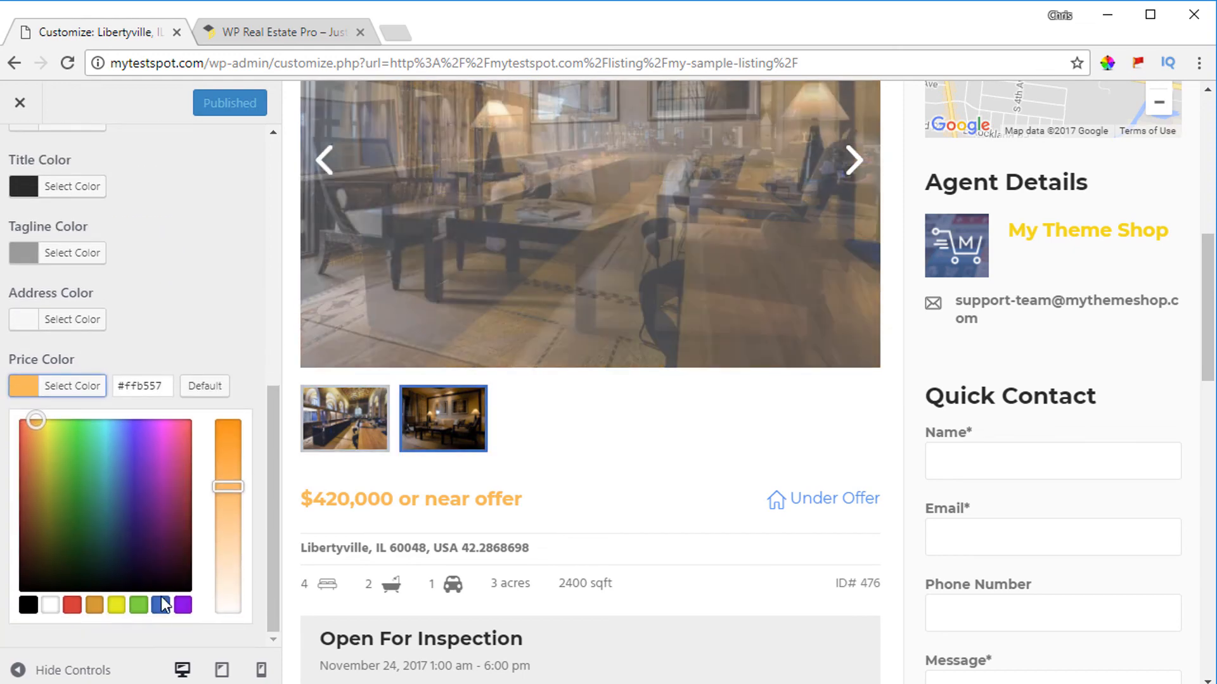
click(163, 605)
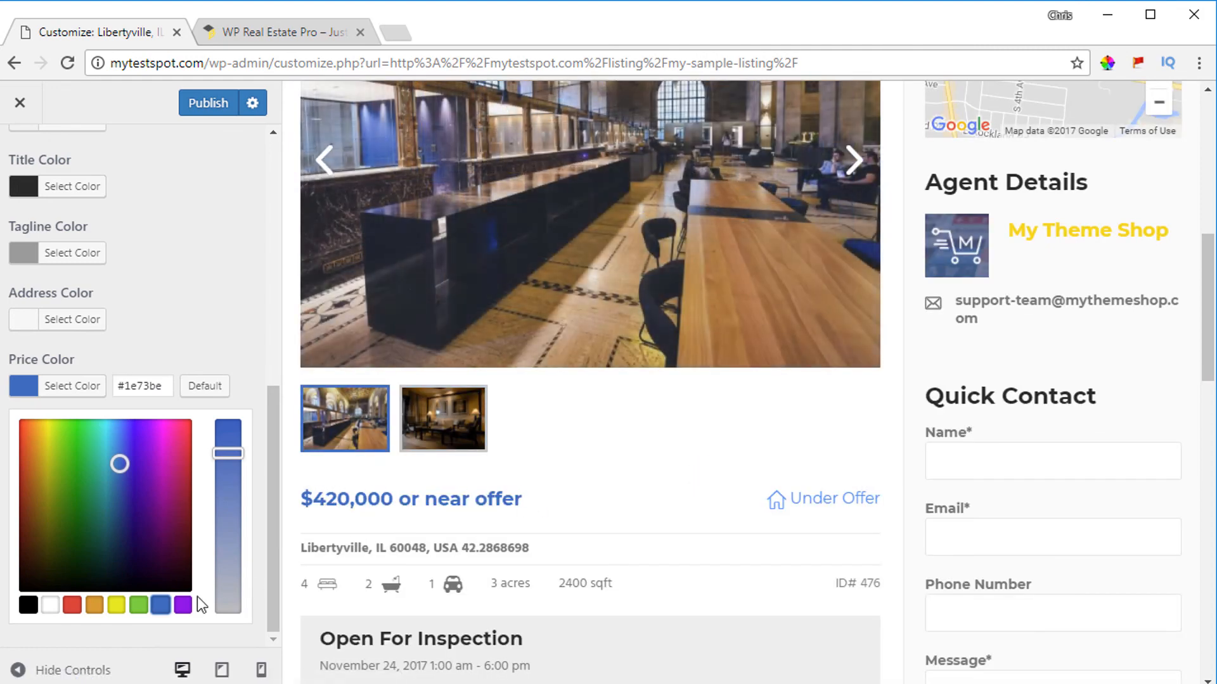
click(78, 606)
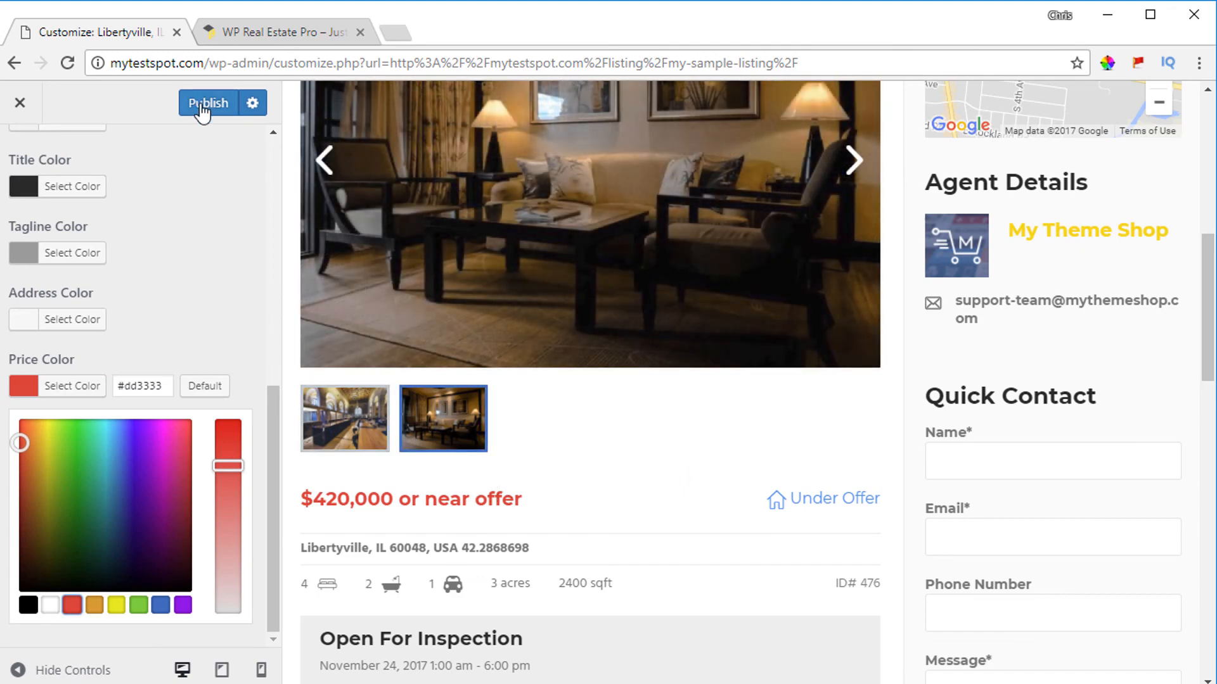
scroll(202, 208, up, 10)
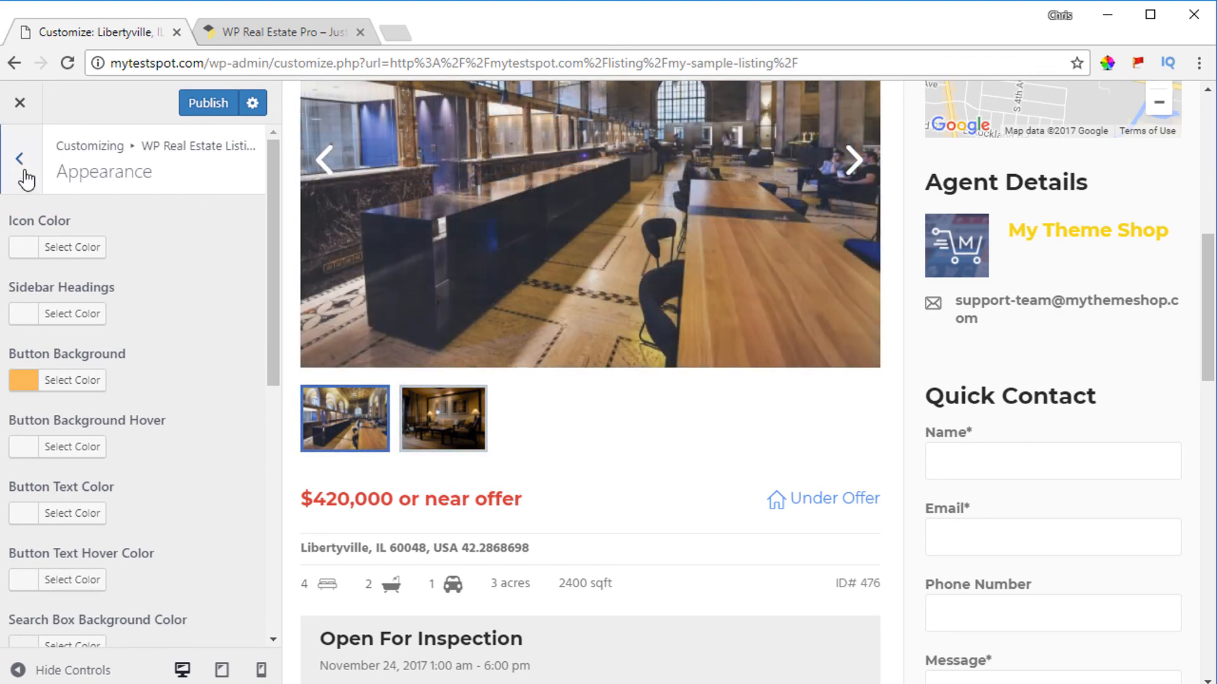
click(22, 163)
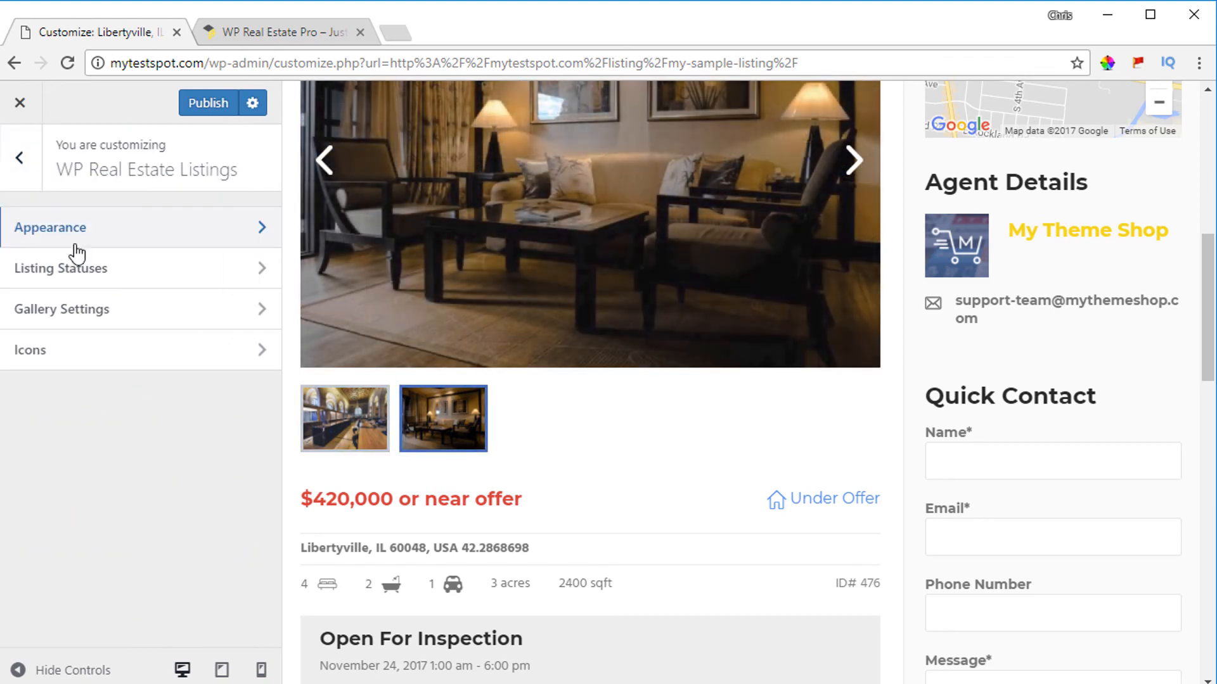
Open the Listing Statuses section and compare its Under Offer background color with the Under Offer badges on the demo site
click(81, 271)
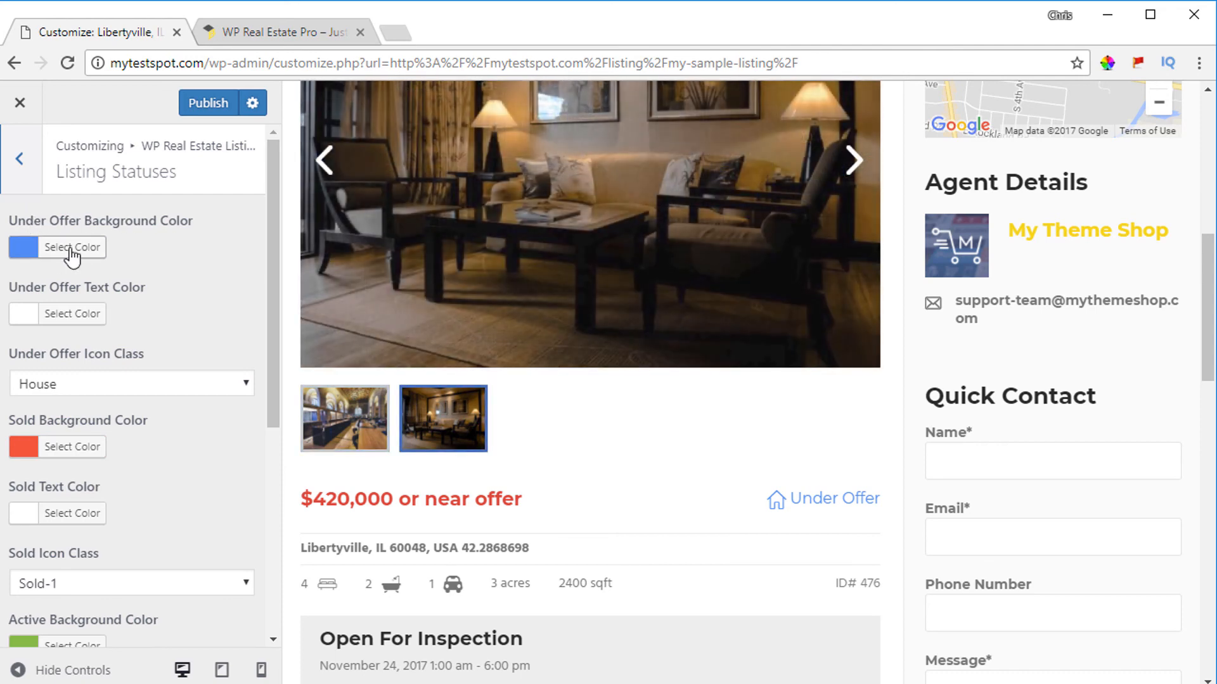
click(266, 34)
scroll(557, 383, down, 10)
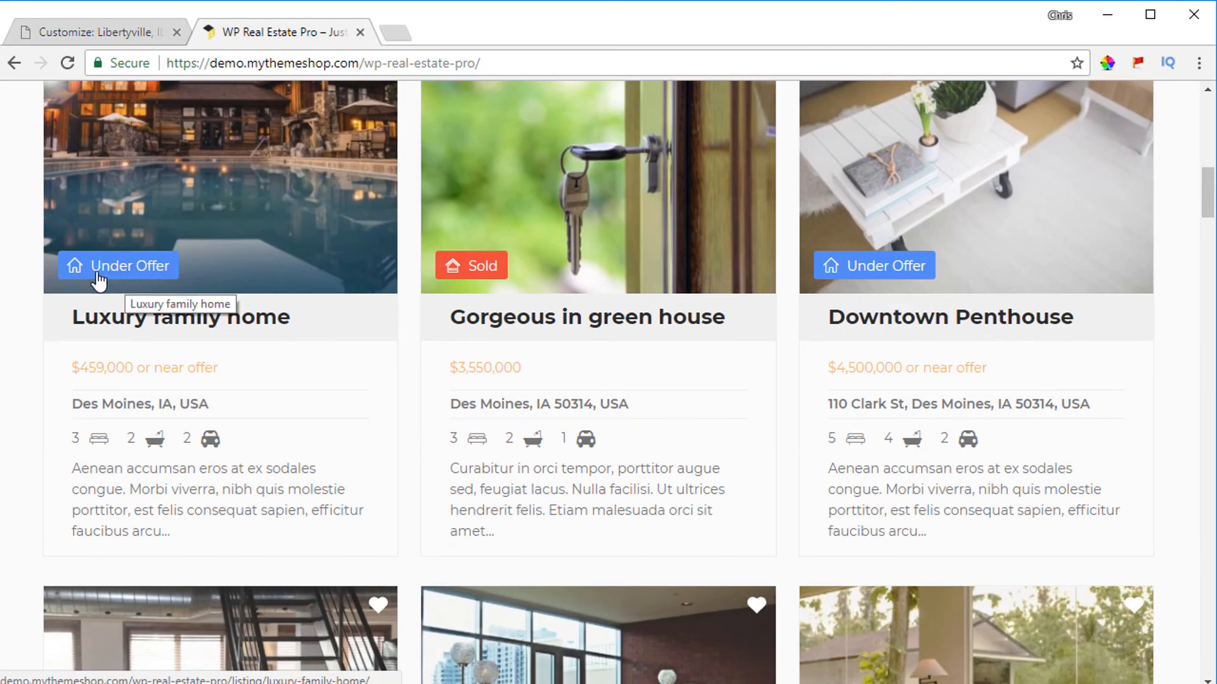
click(92, 29)
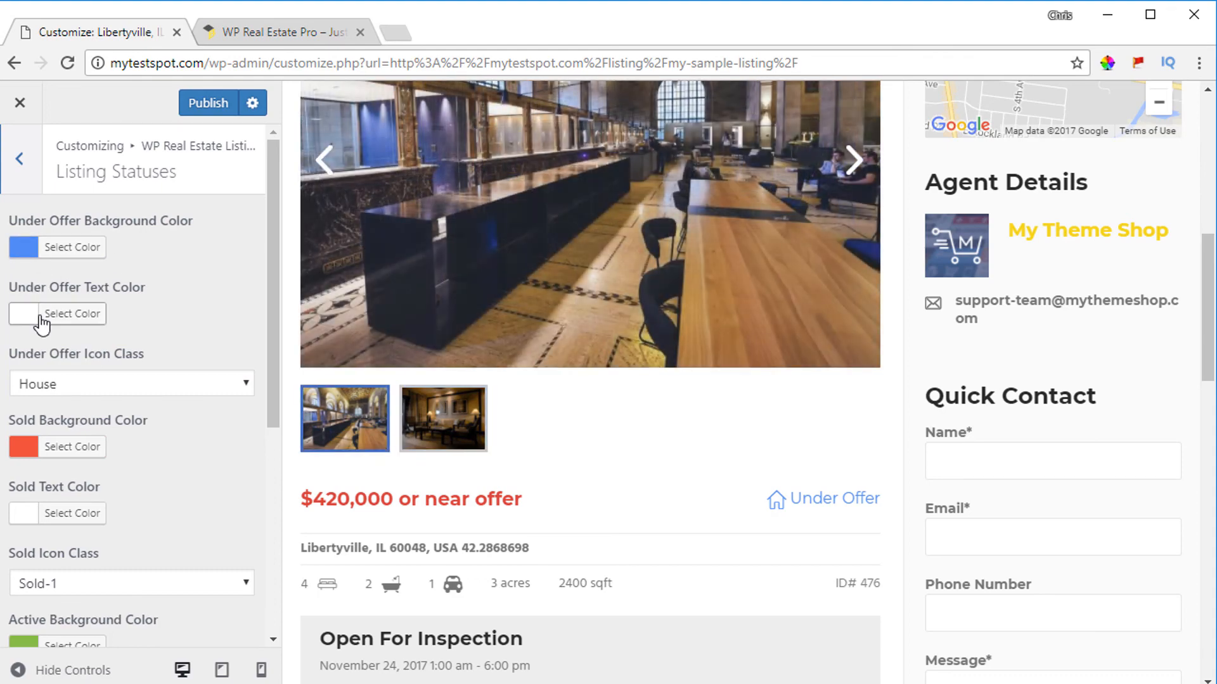
Check the Under Offer Icon Class choices, keep House selected, and compare it with the icon on the demo's Under Offer badge
scroll(220, 317, down, 2)
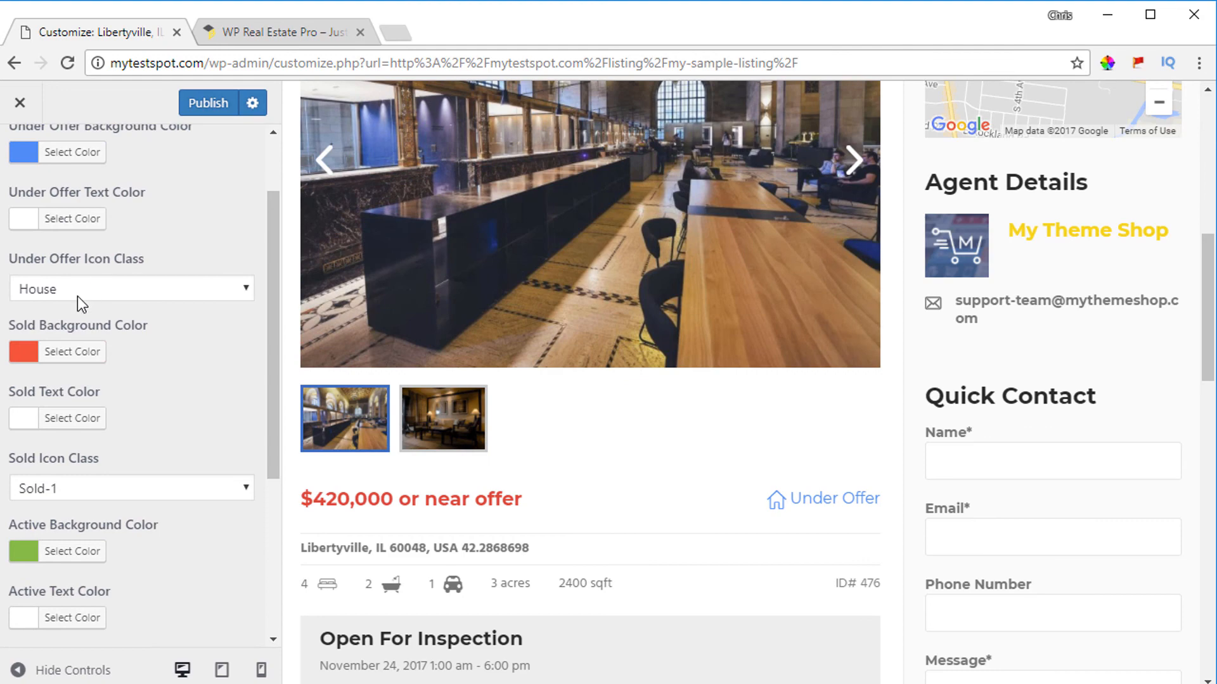
click(77, 296)
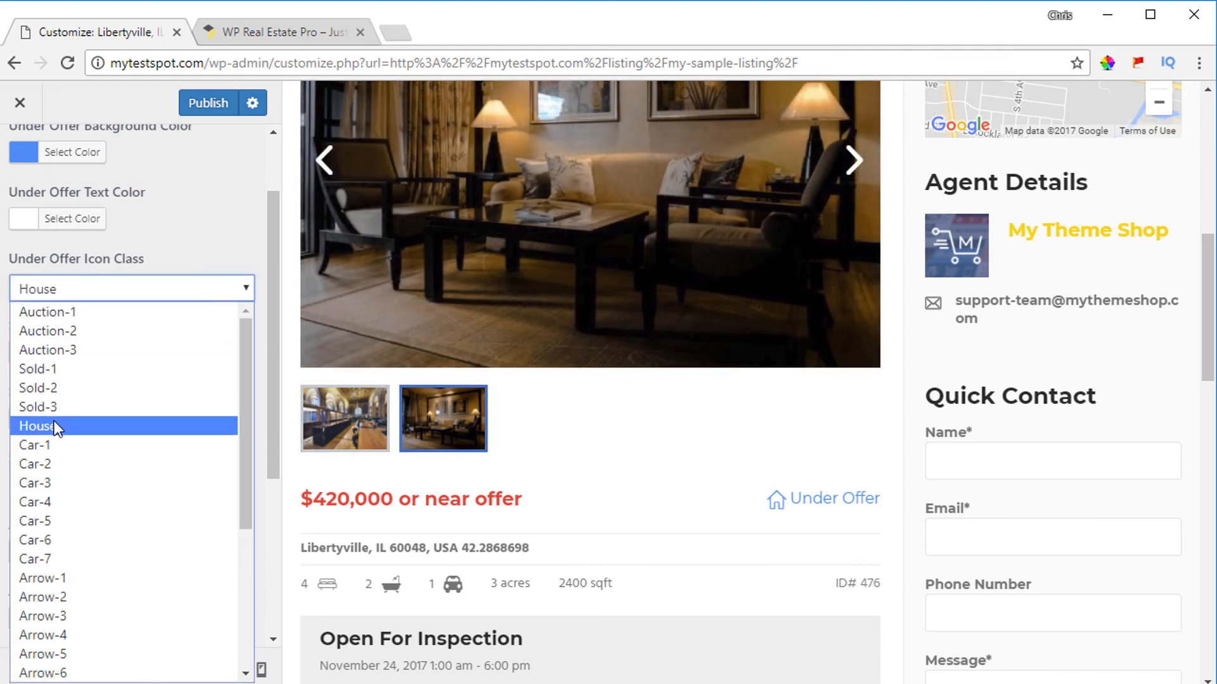
click(54, 426)
click(243, 31)
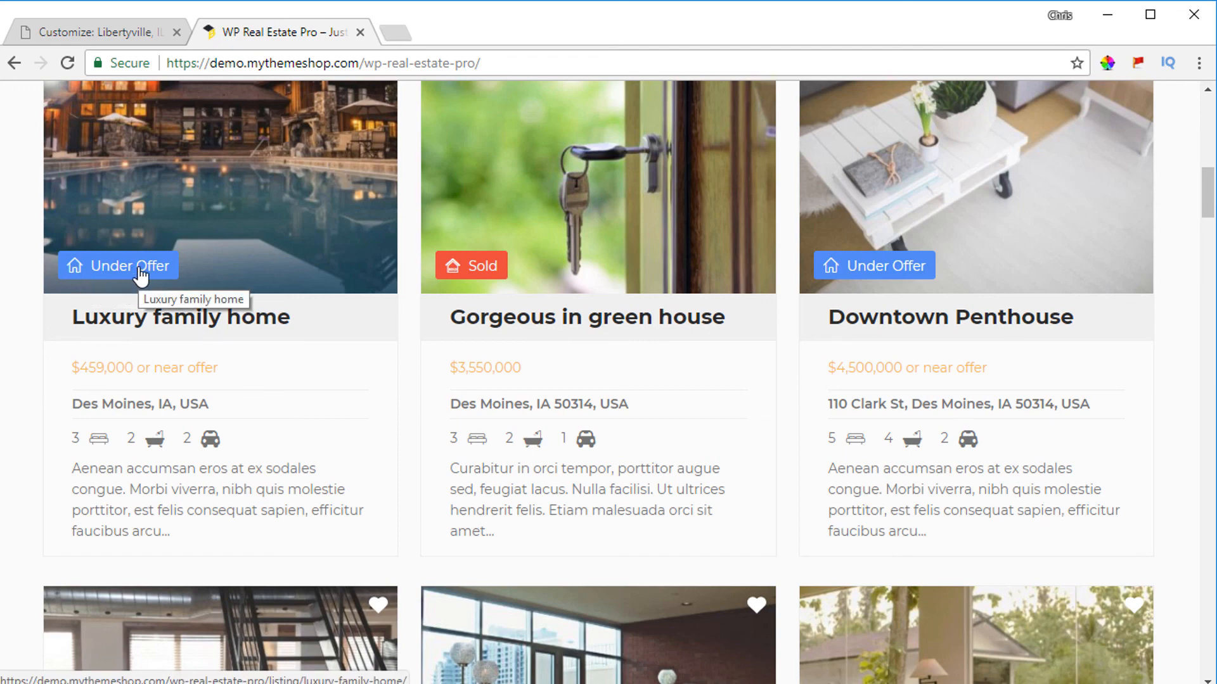
click(70, 22)
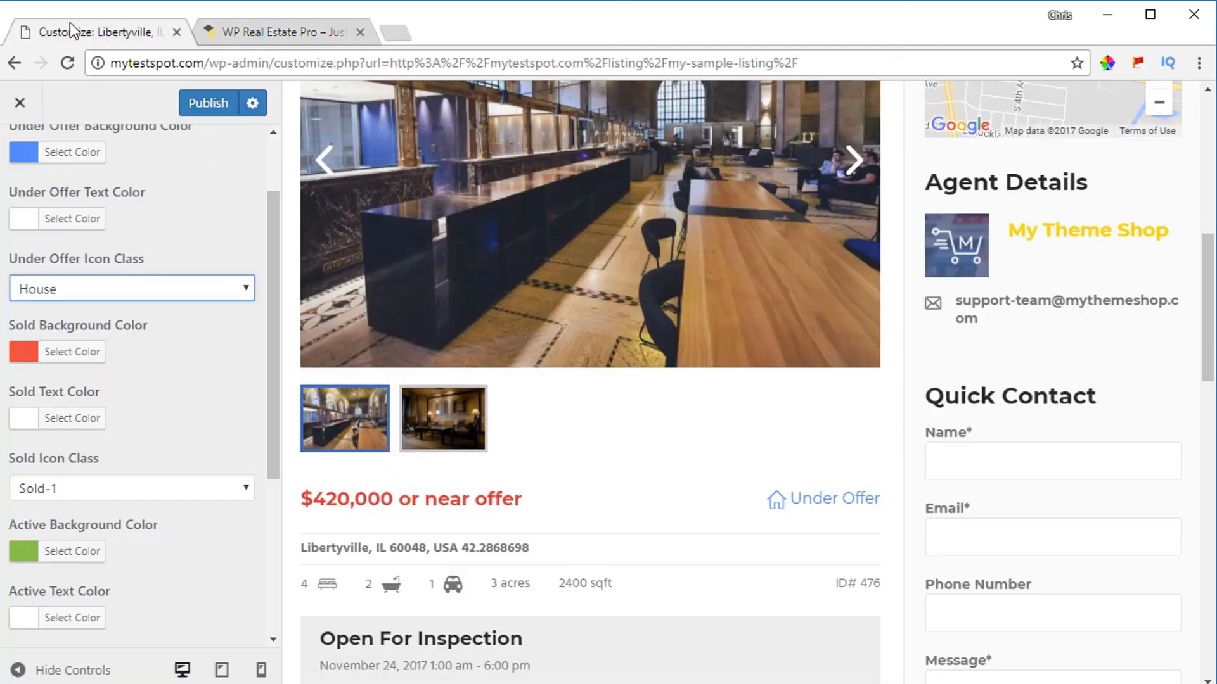
Compare the Sold color settings with the demo's Sold badge and keep the Sold Icon Class at Sold-1
scroll(170, 355, down, 3)
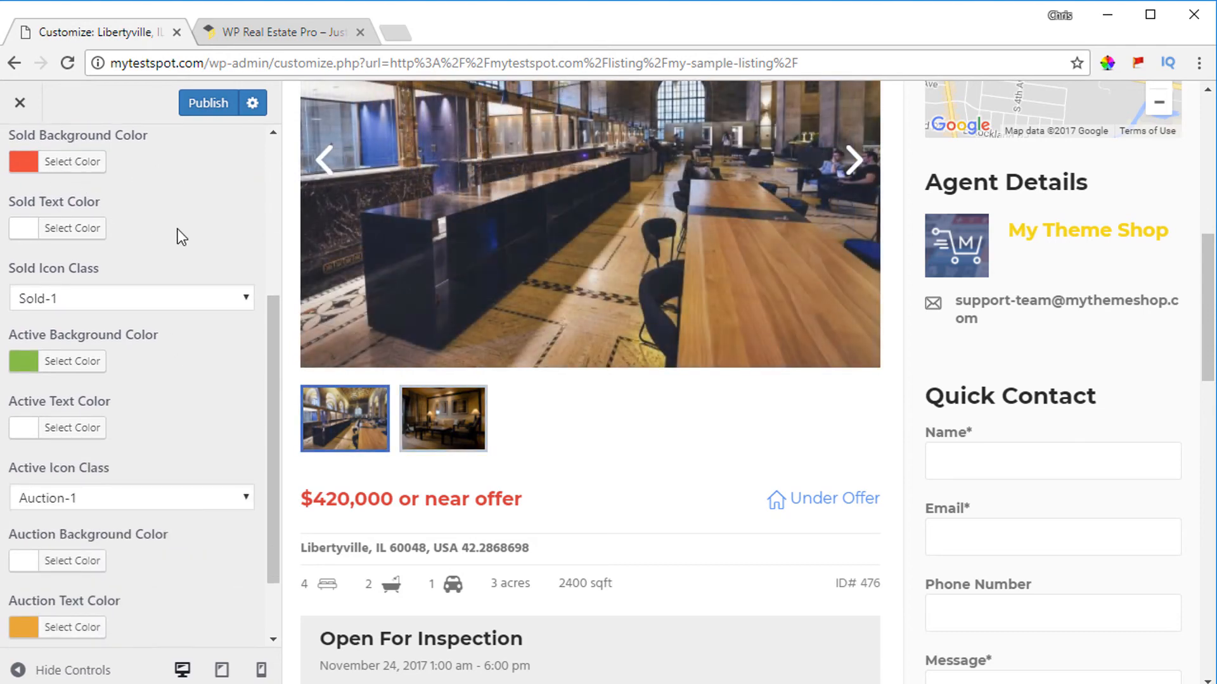
scroll(177, 229, up, 1)
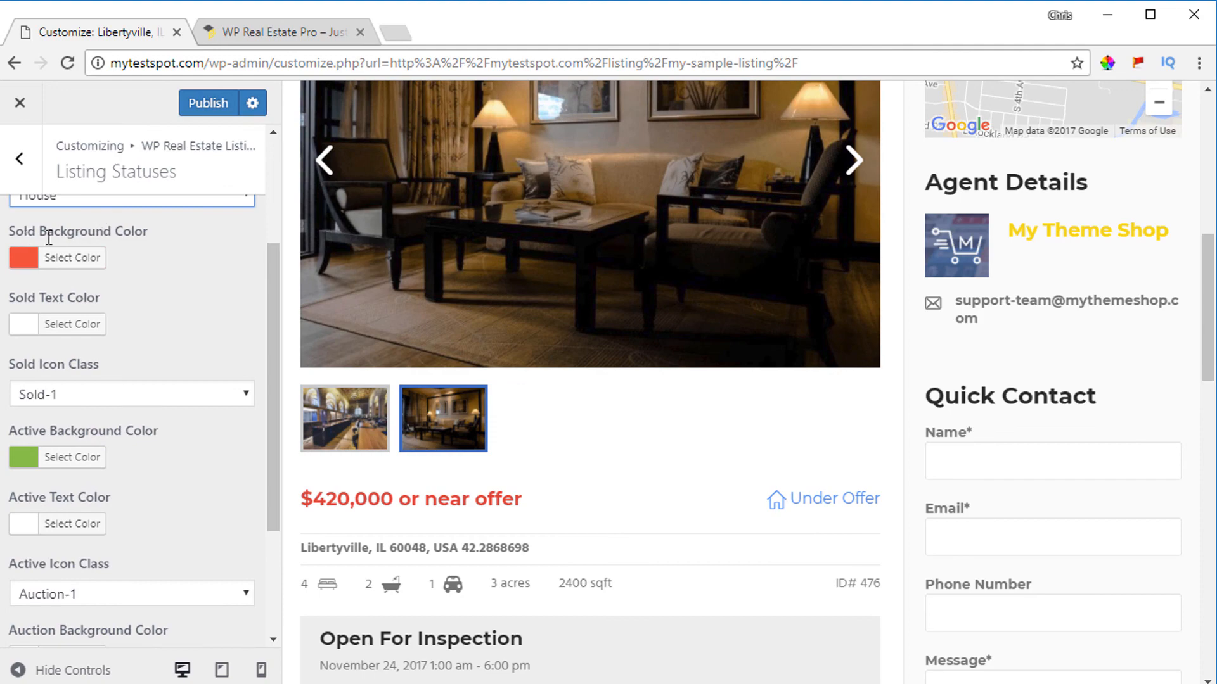
click(256, 29)
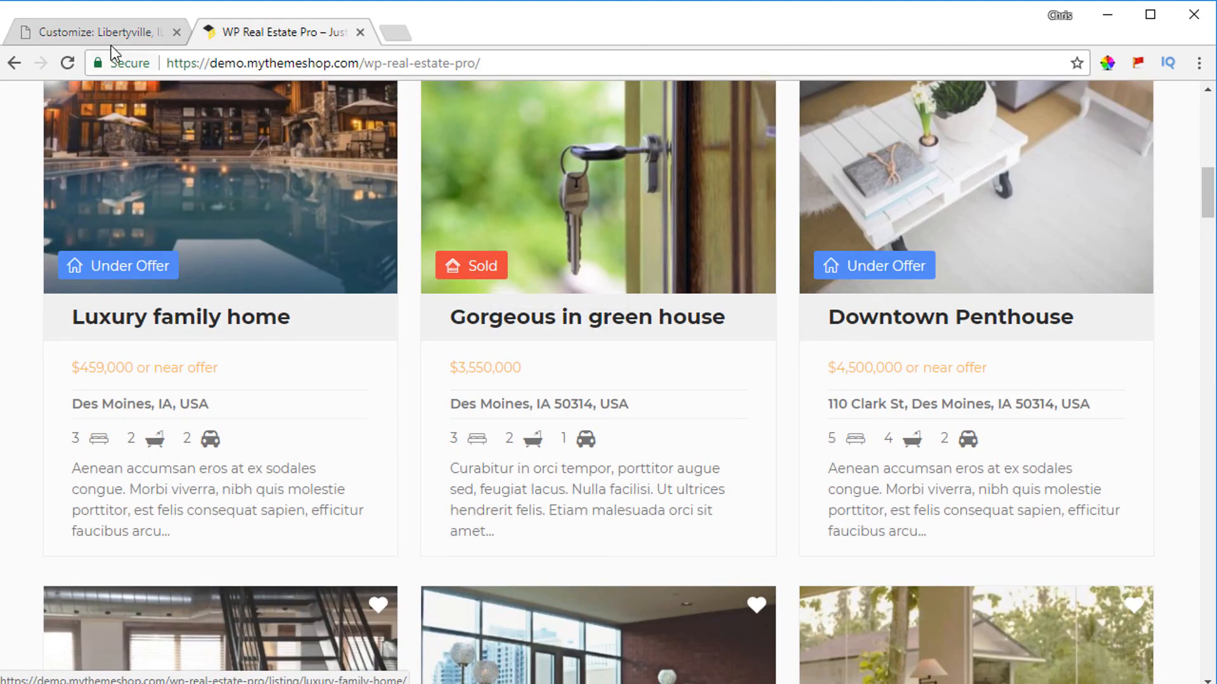
click(89, 36)
scroll(146, 330, down, 1)
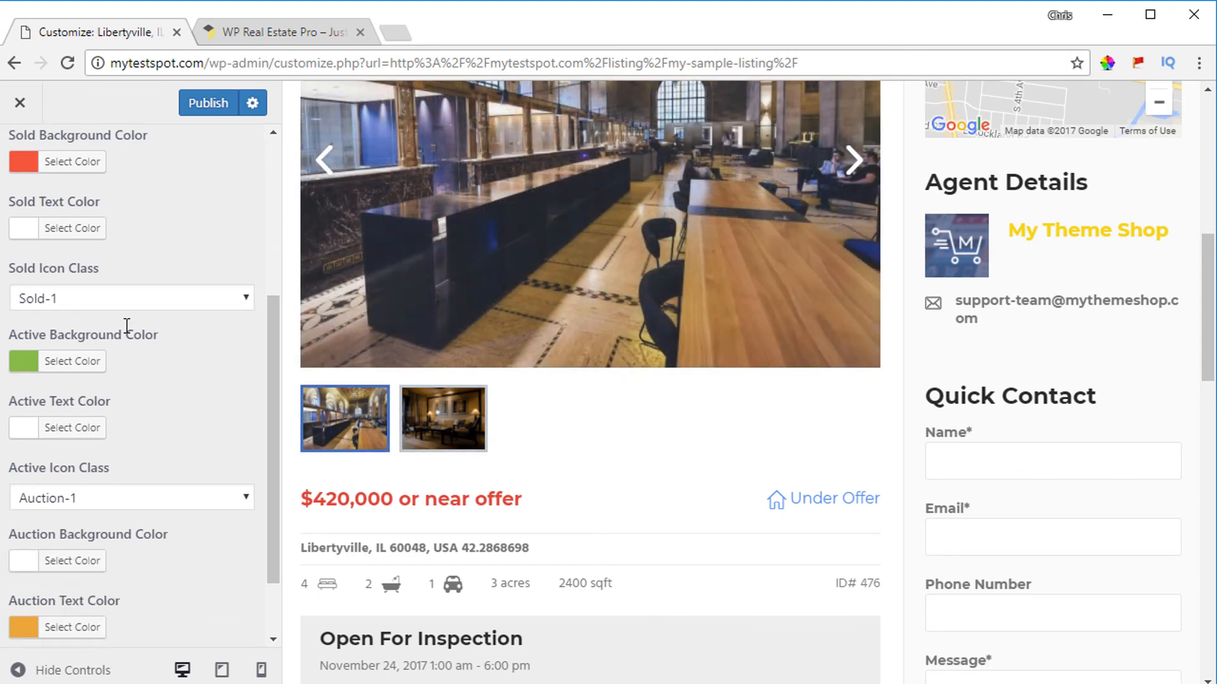
click(66, 299)
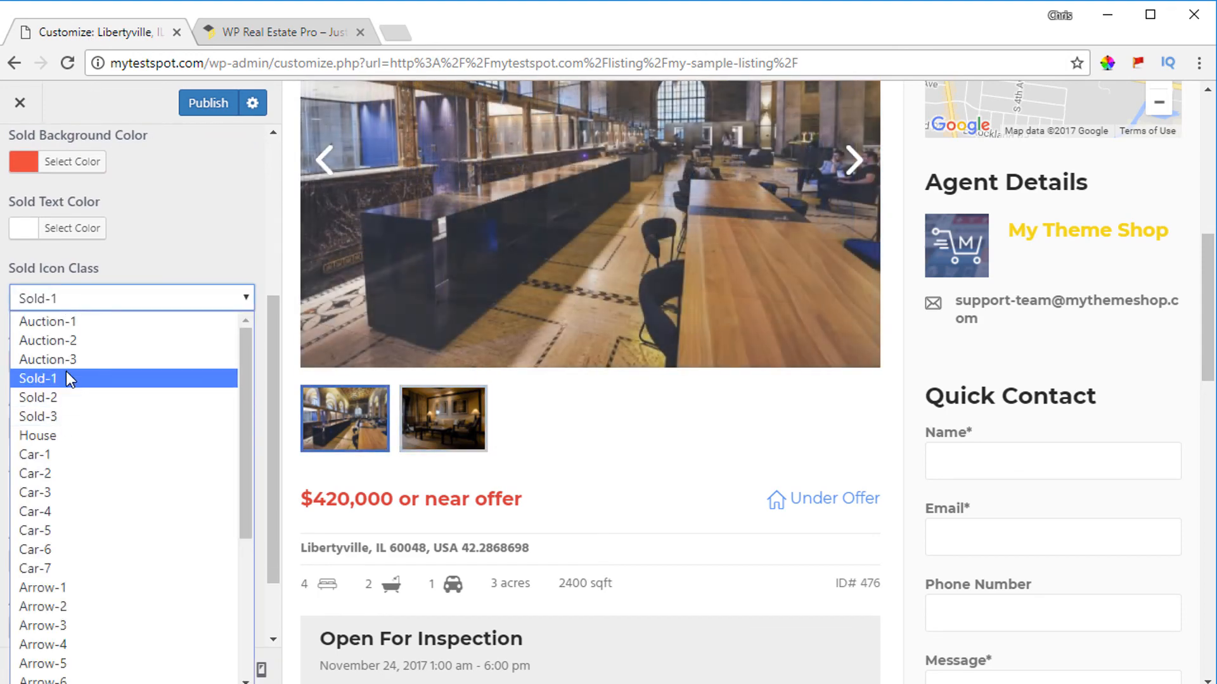
click(62, 380)
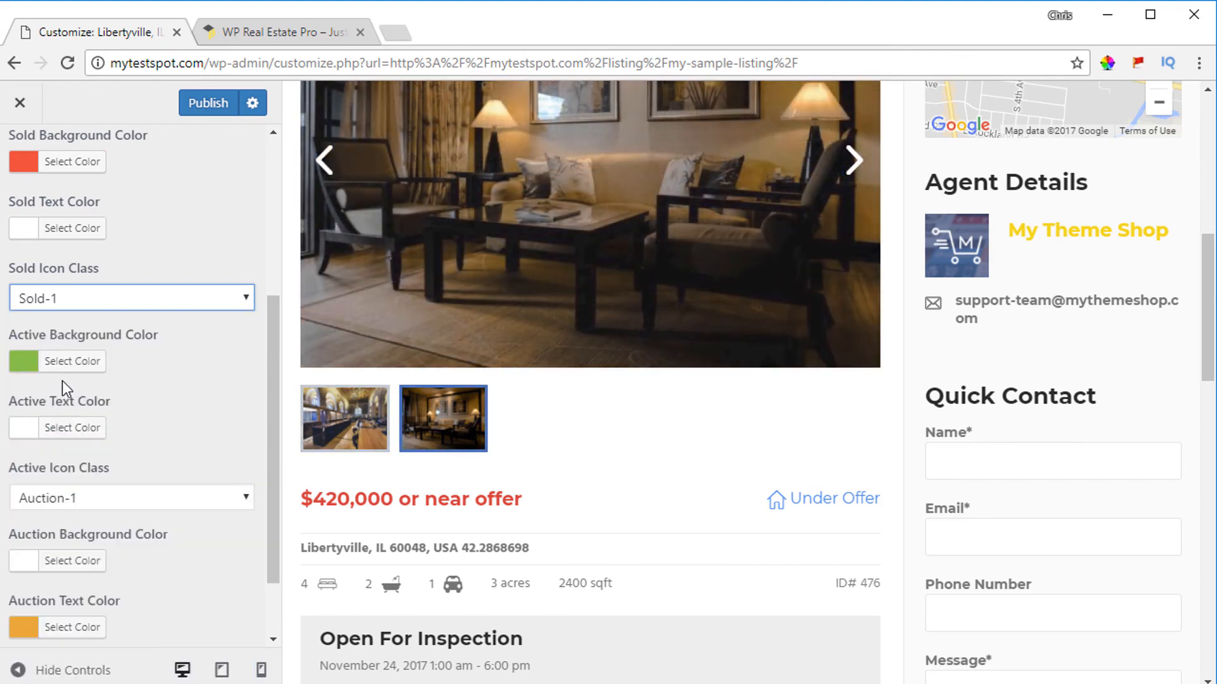
click(284, 31)
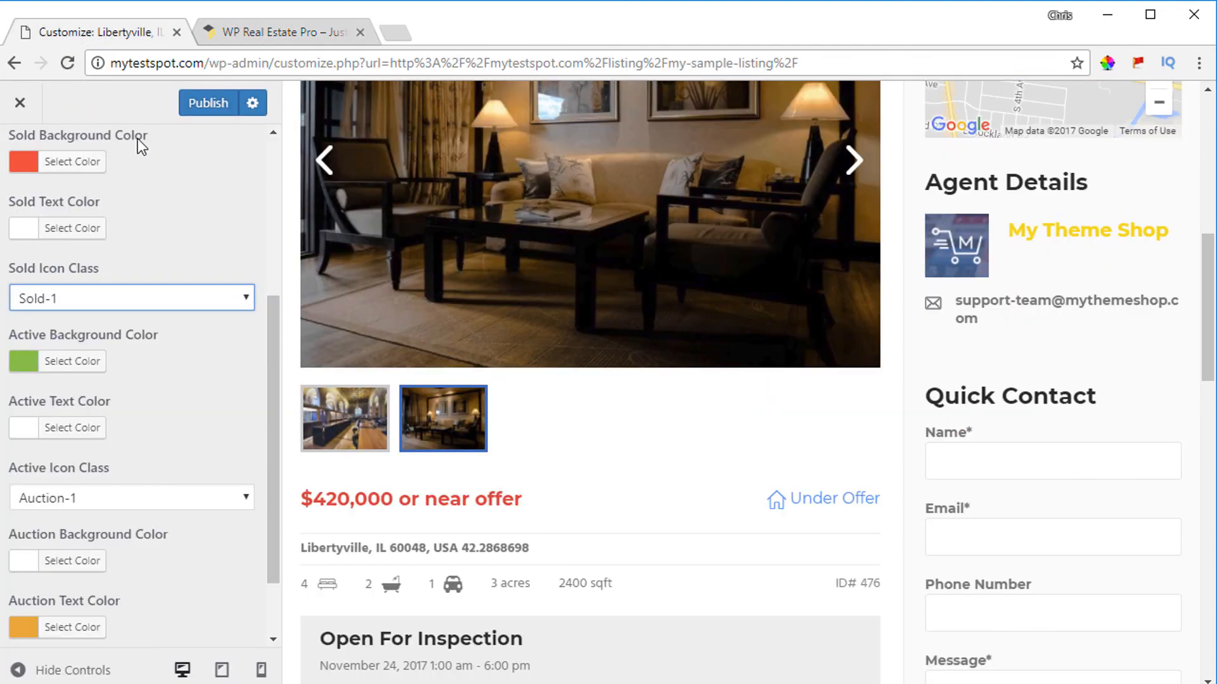
click(90, 29)
Compare the Active and Auction status settings with the demo's badges and return to the WP Real Estate Listings sections
scroll(168, 342, down, 1)
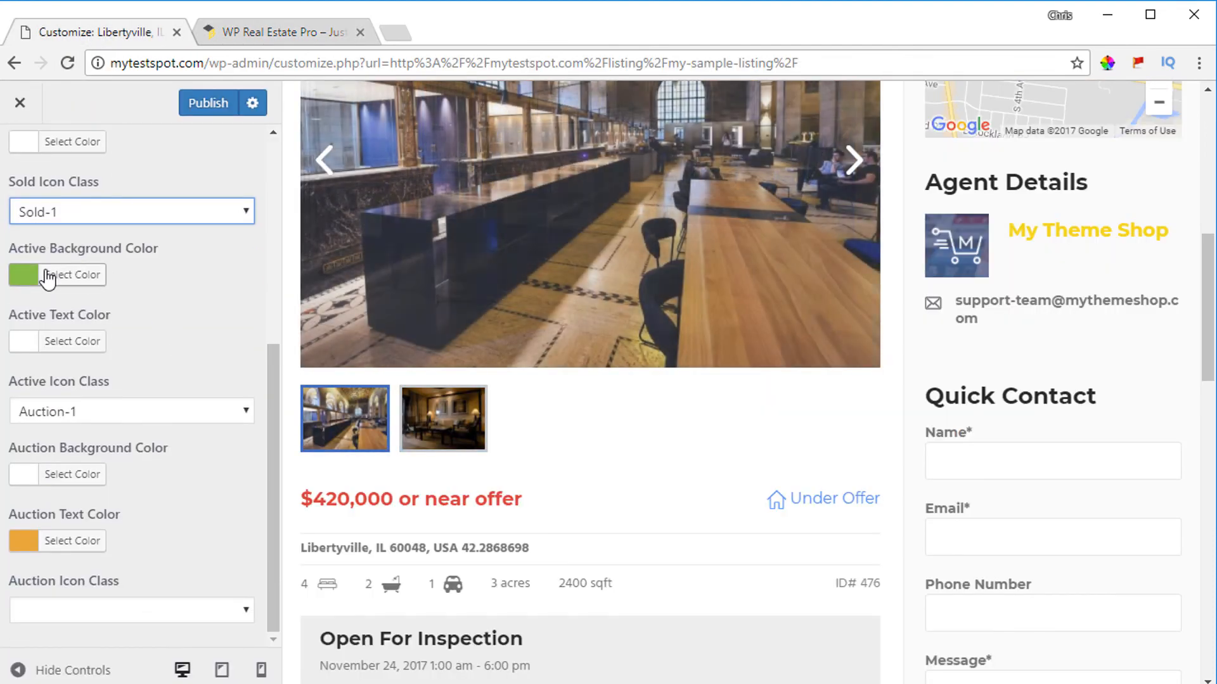
click(257, 40)
scroll(900, 419, down, 5)
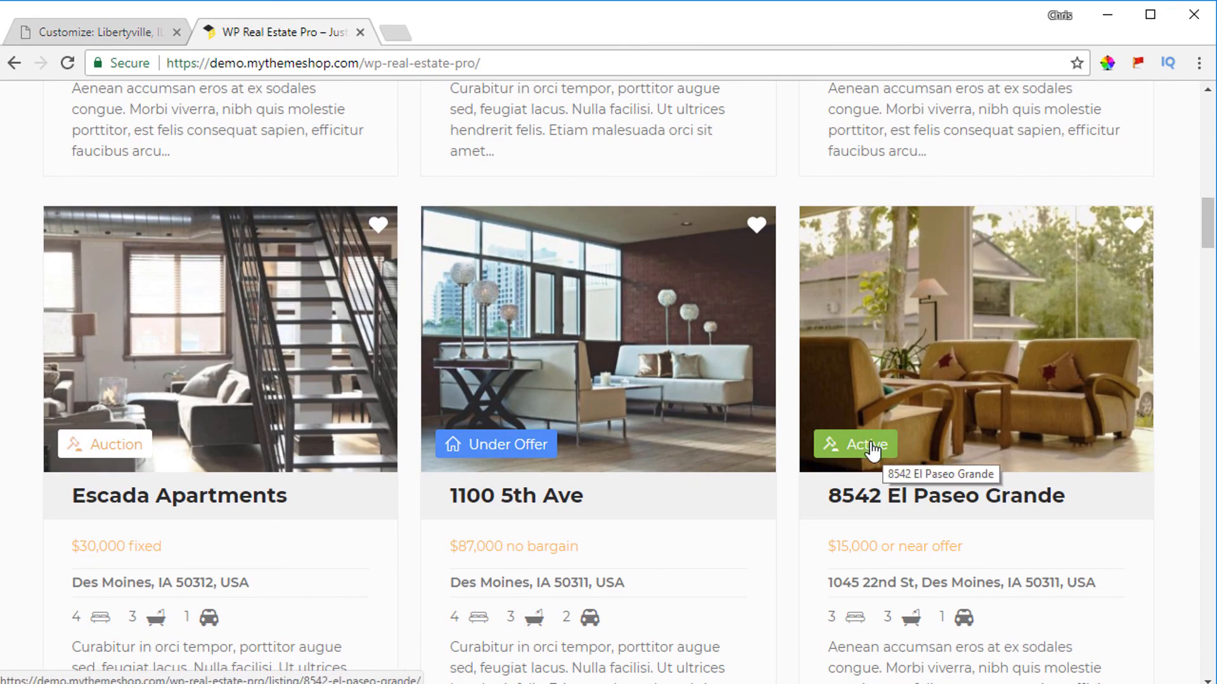
click(121, 38)
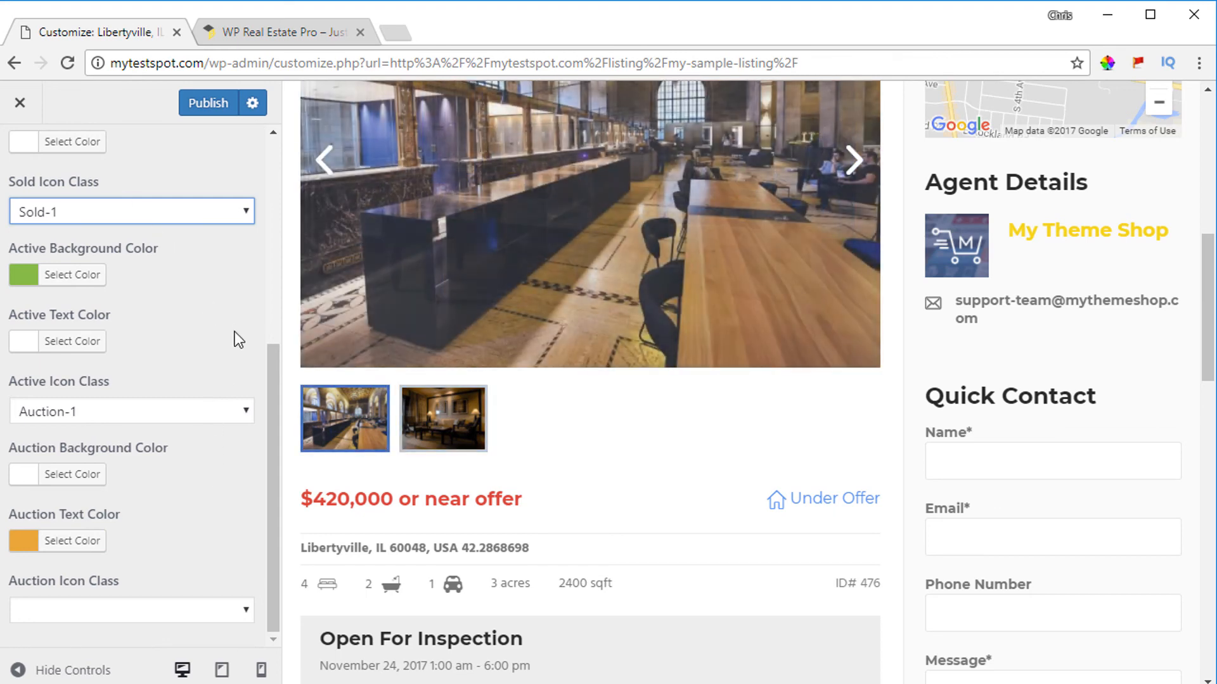
scroll(235, 380, up, 6)
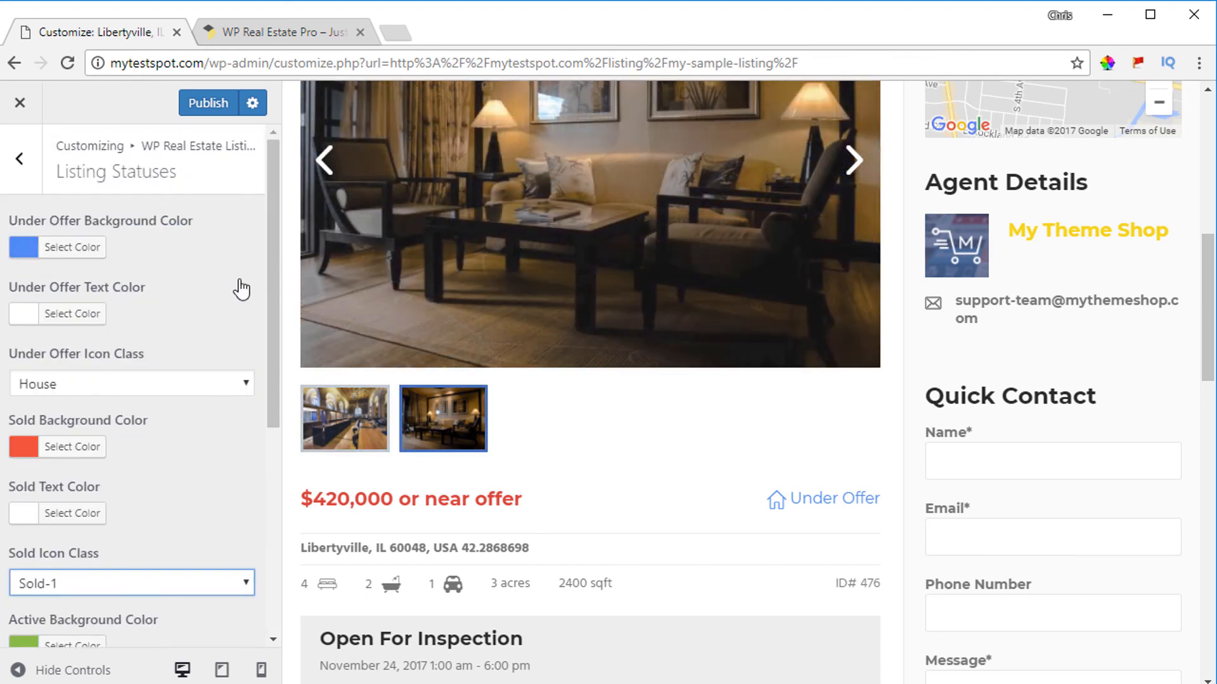
click(20, 159)
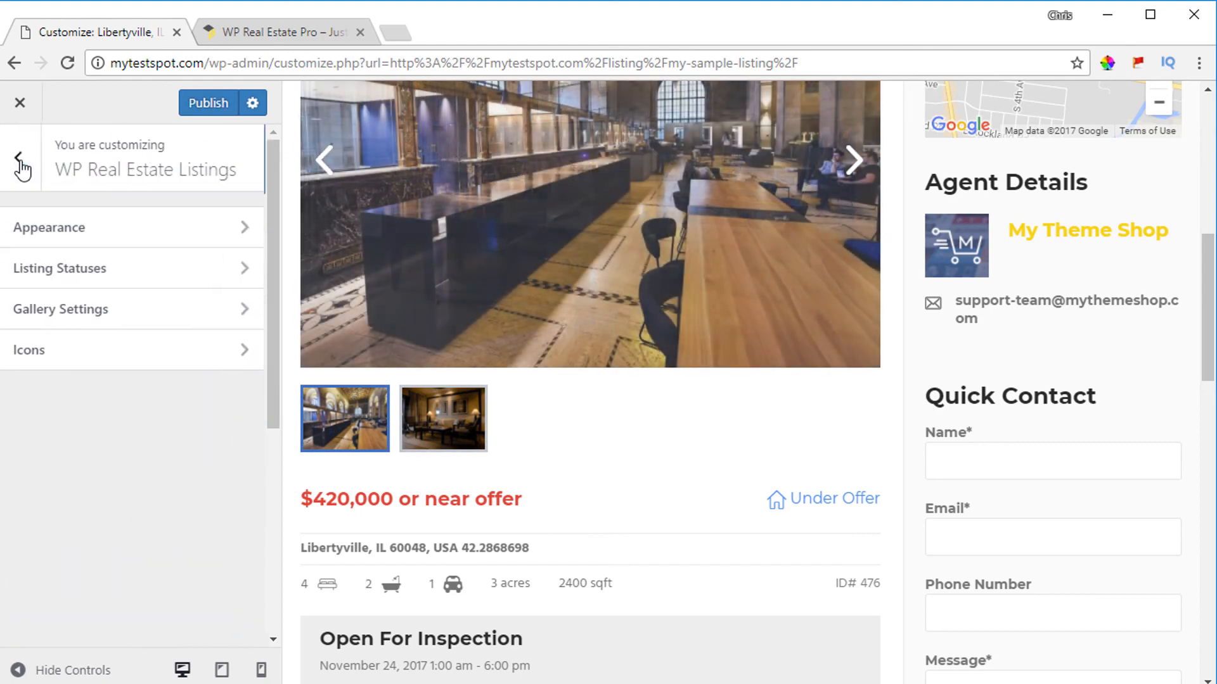
Open Gallery Settings and review the slide, transition, thumbnail and arrow icon options against the listing's image gallery
click(103, 325)
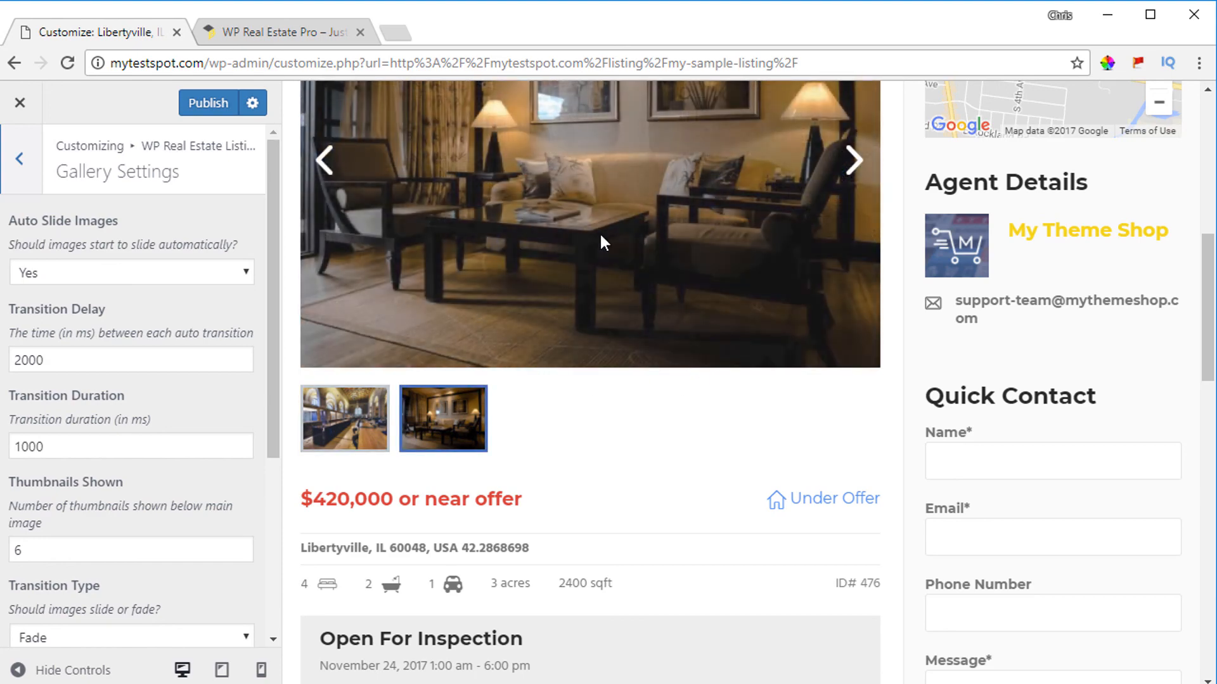
scroll(686, 264, up, 3)
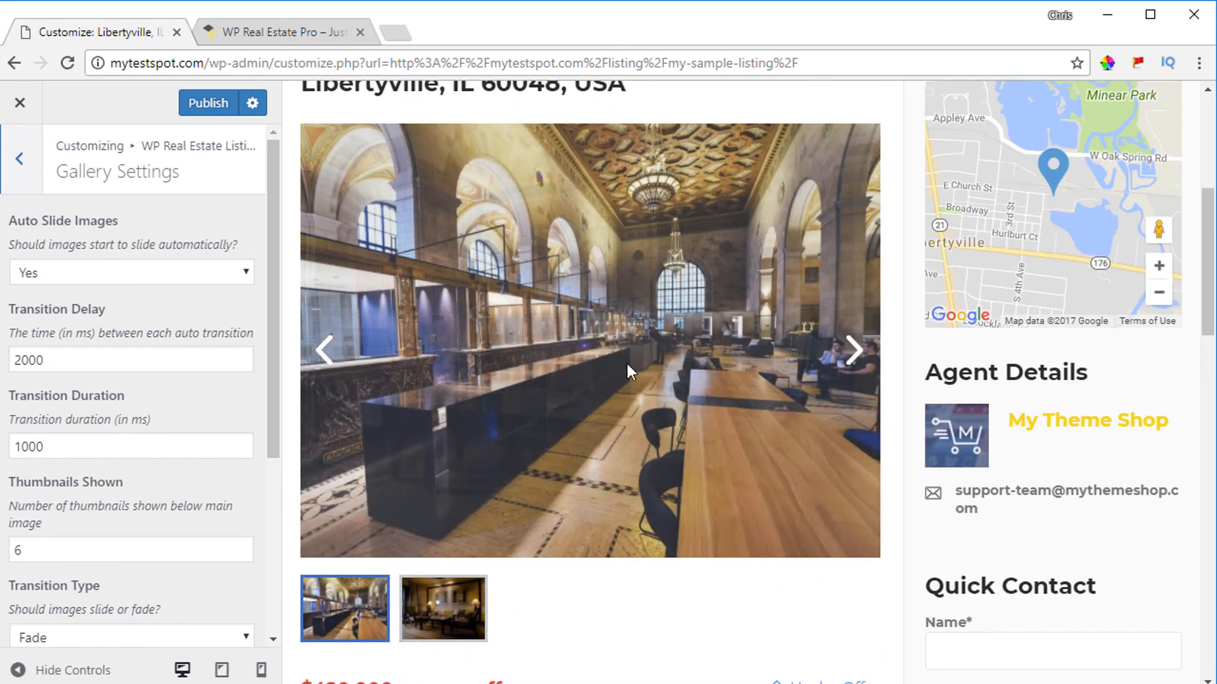
click(402, 618)
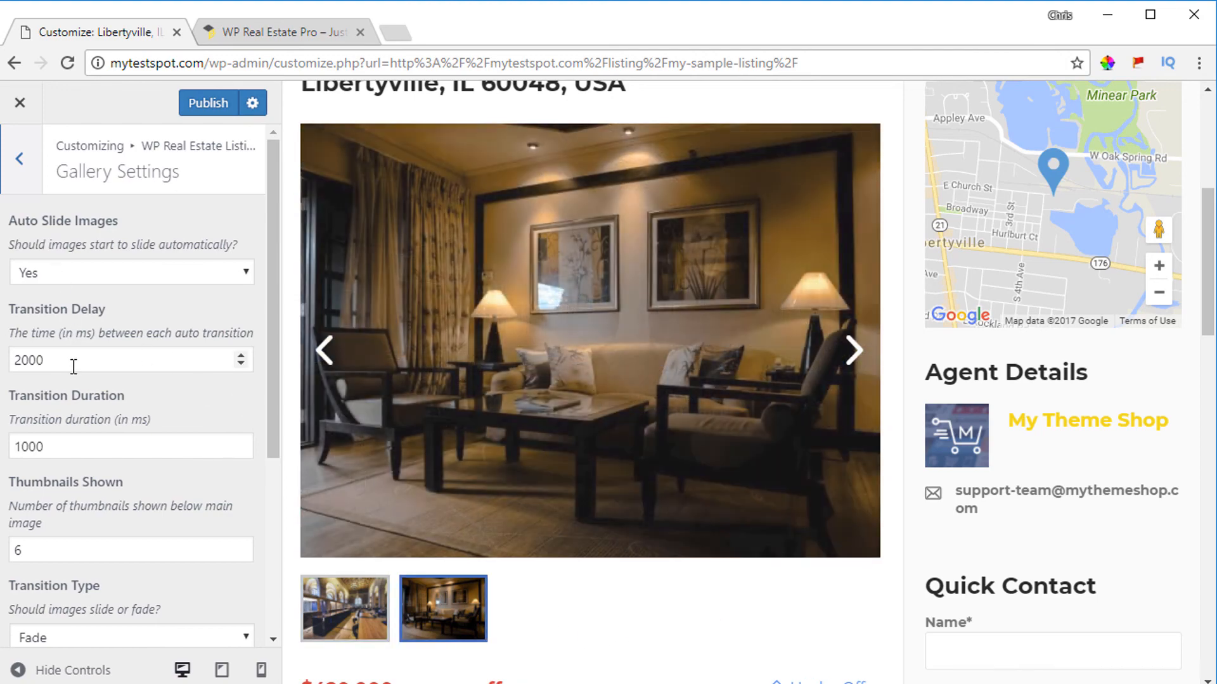
scroll(108, 377, down, 5)
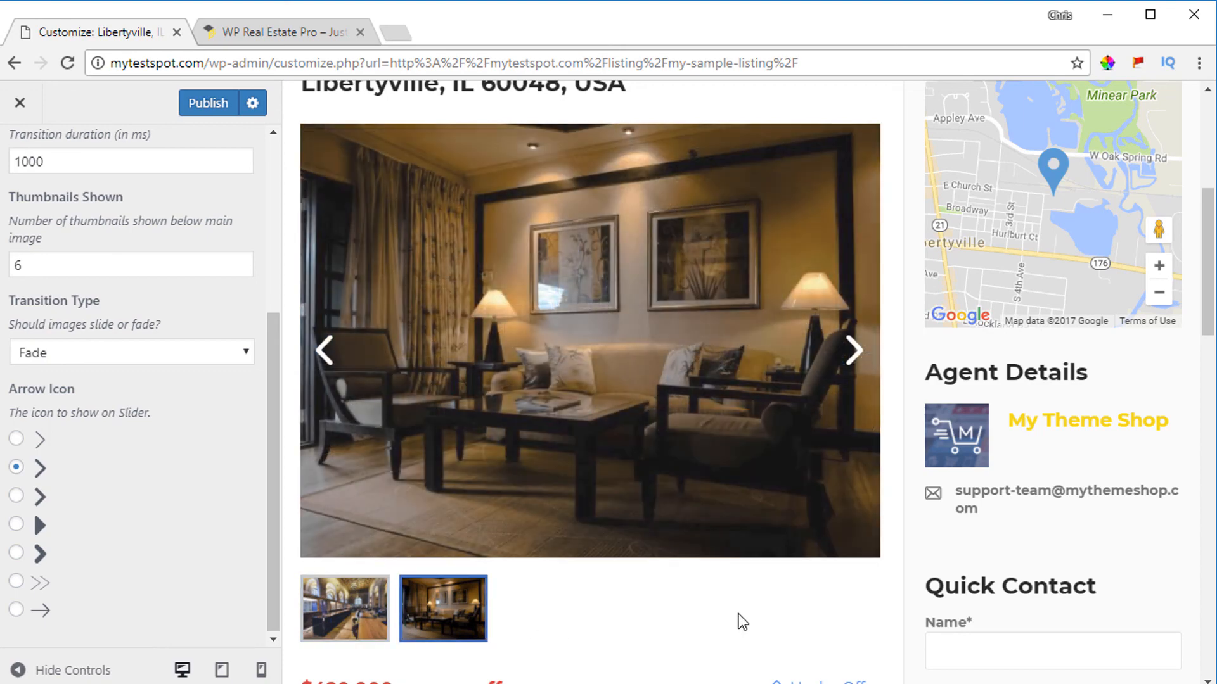
Try showing 5 thumbnails below the main gallery image and set Thumbnails Shown back to 6
click(38, 272)
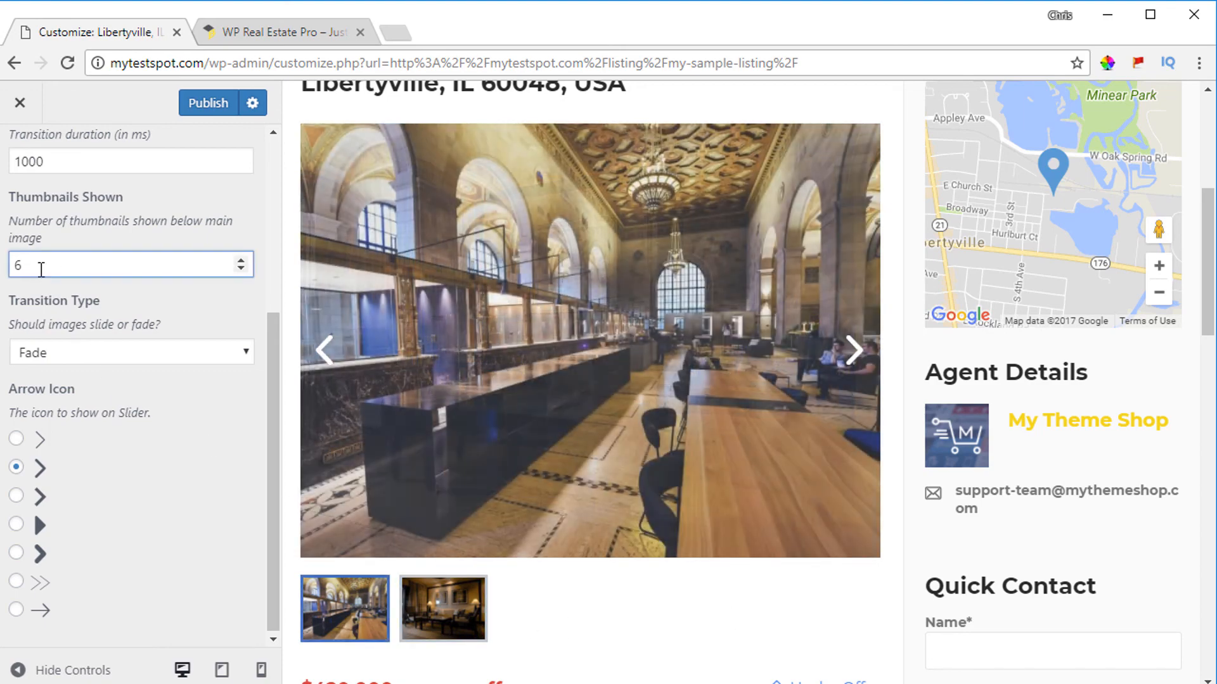
click(241, 269)
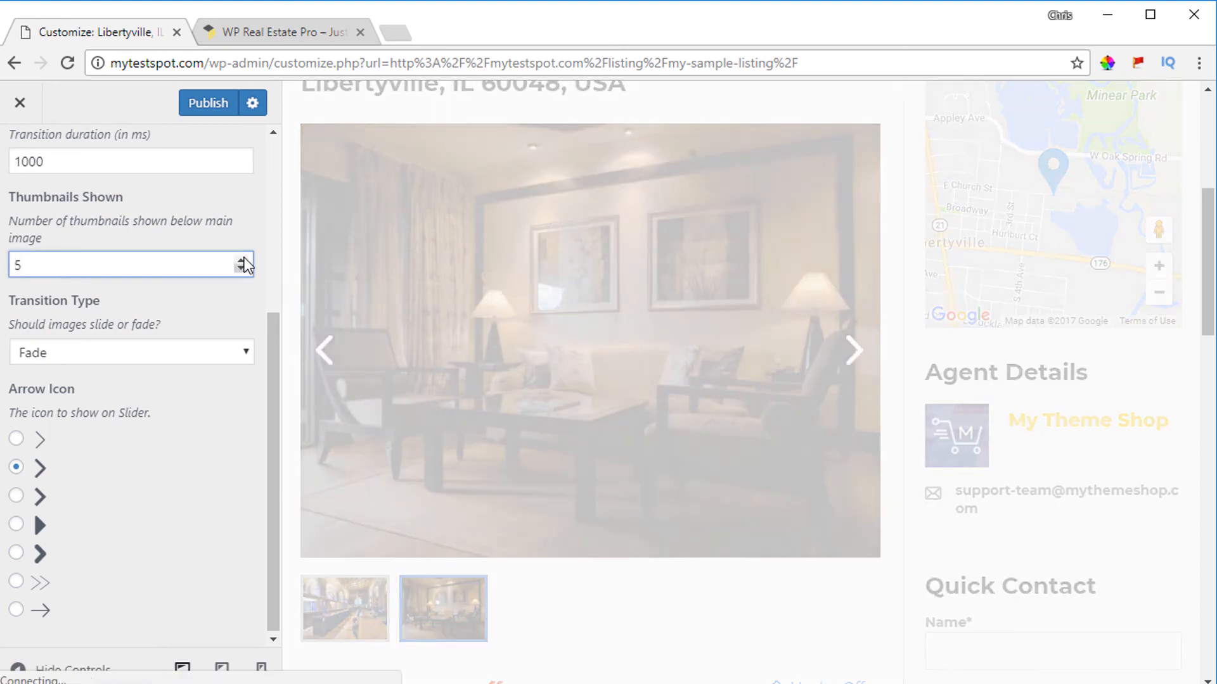
click(244, 260)
click(243, 269)
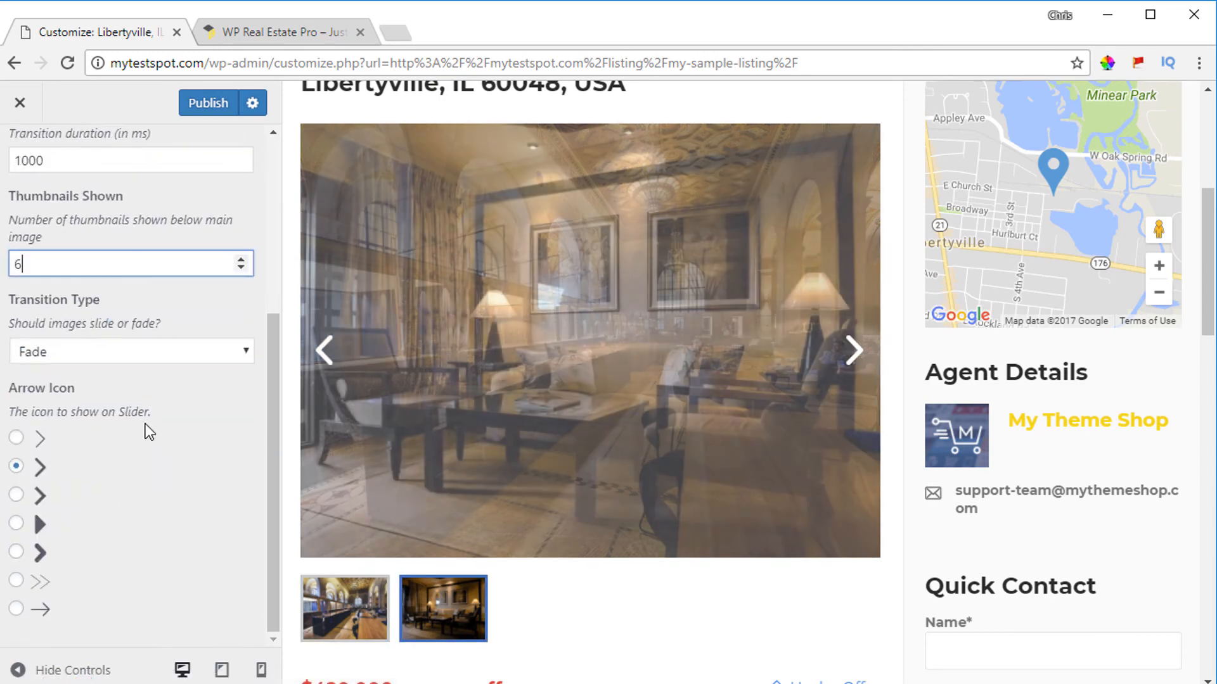
Set the gallery's Transition Type to Slide and return to the WP Real Estate Listings sections
click(35, 352)
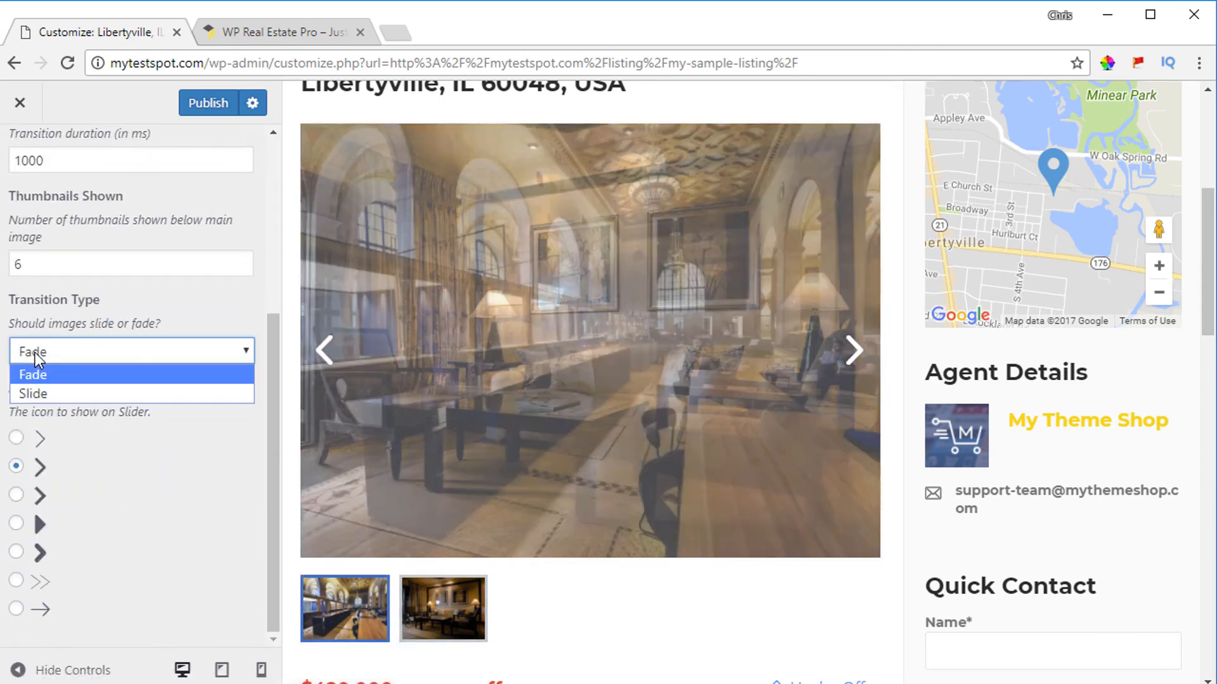
click(36, 393)
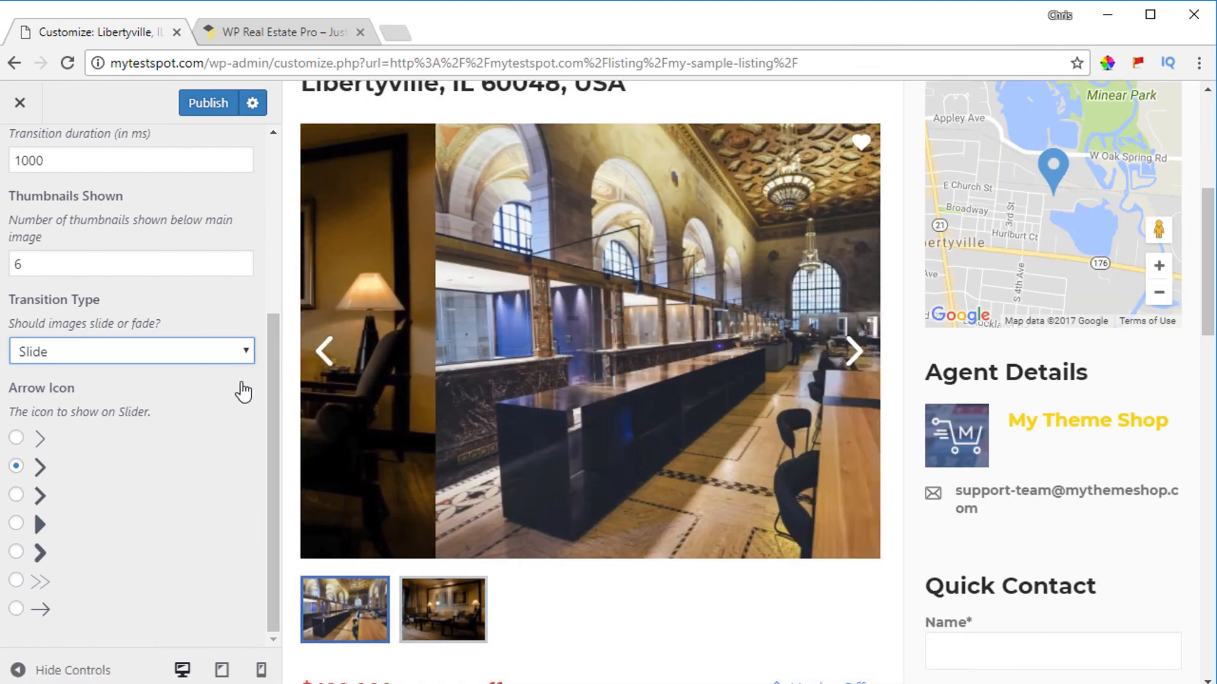
scroll(242, 383, up, 5)
click(20, 160)
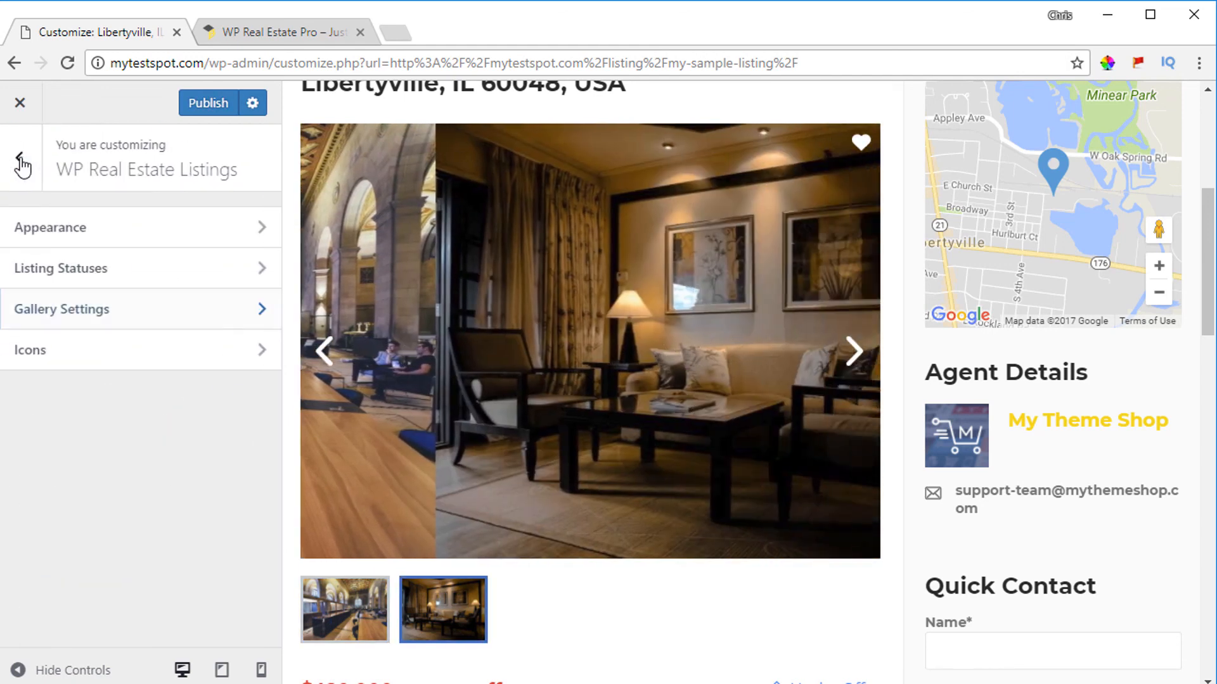
Open the Icons section and set the Bedroom Icon to the "Bedrooms" text label
click(105, 361)
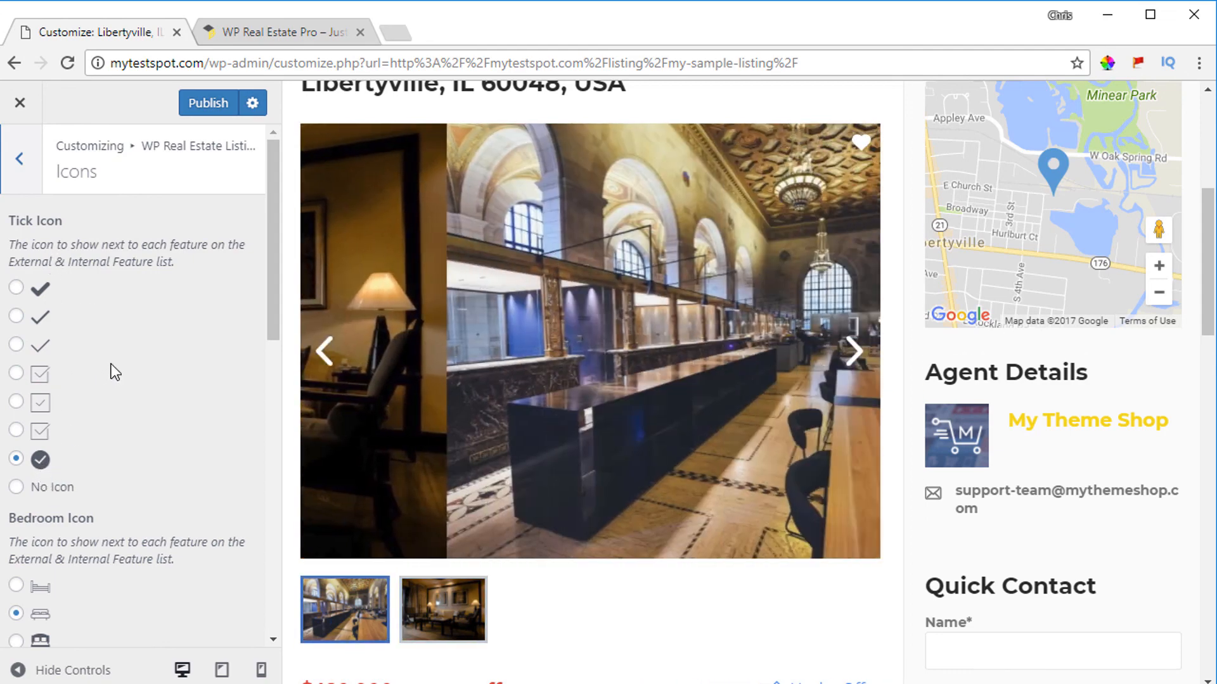
scroll(108, 371, down, 5)
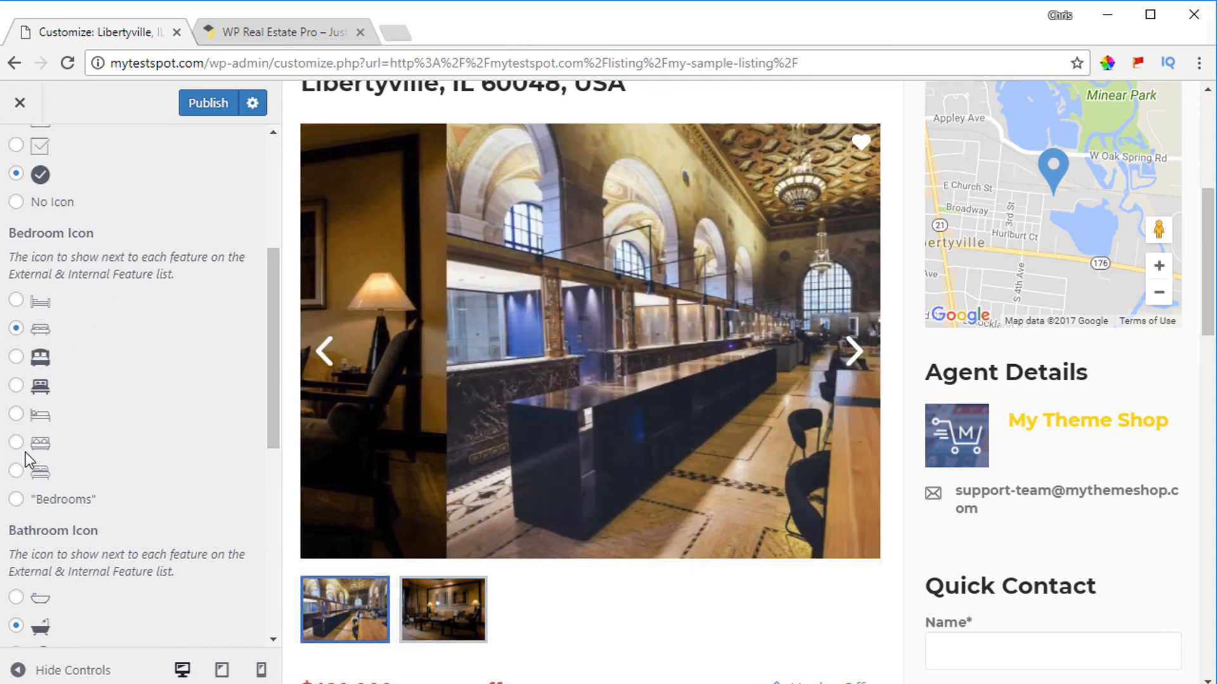
scroll(230, 390, down, 3)
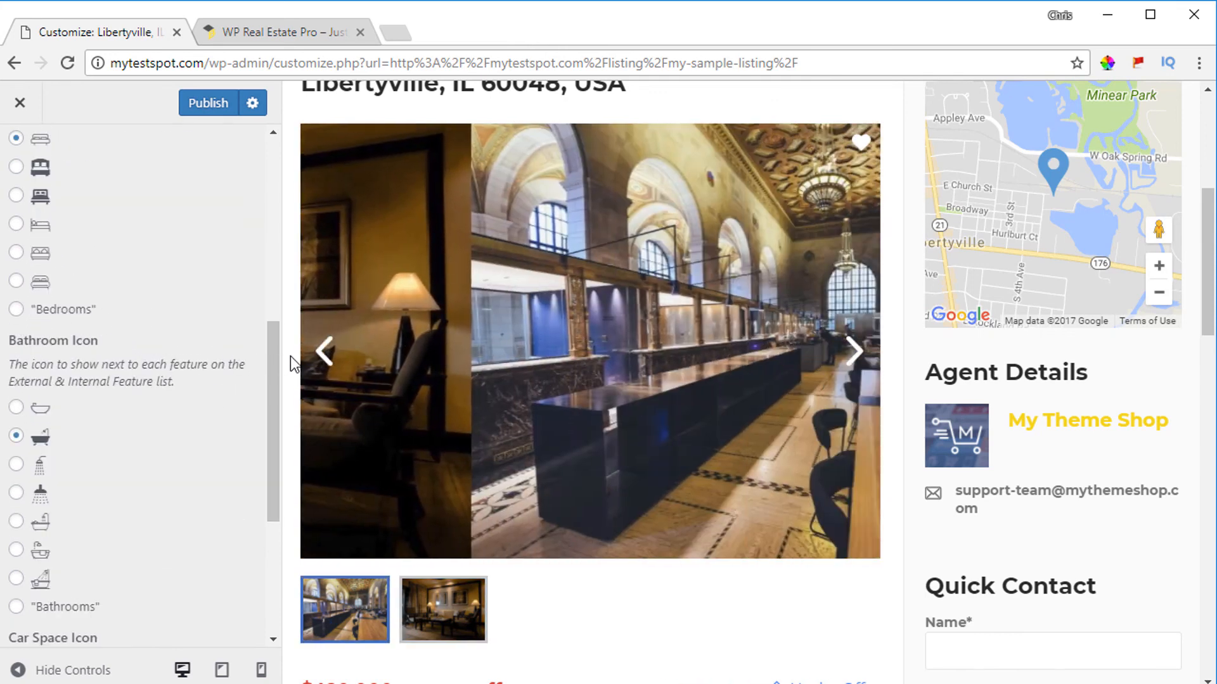
scroll(290, 357, down, 5)
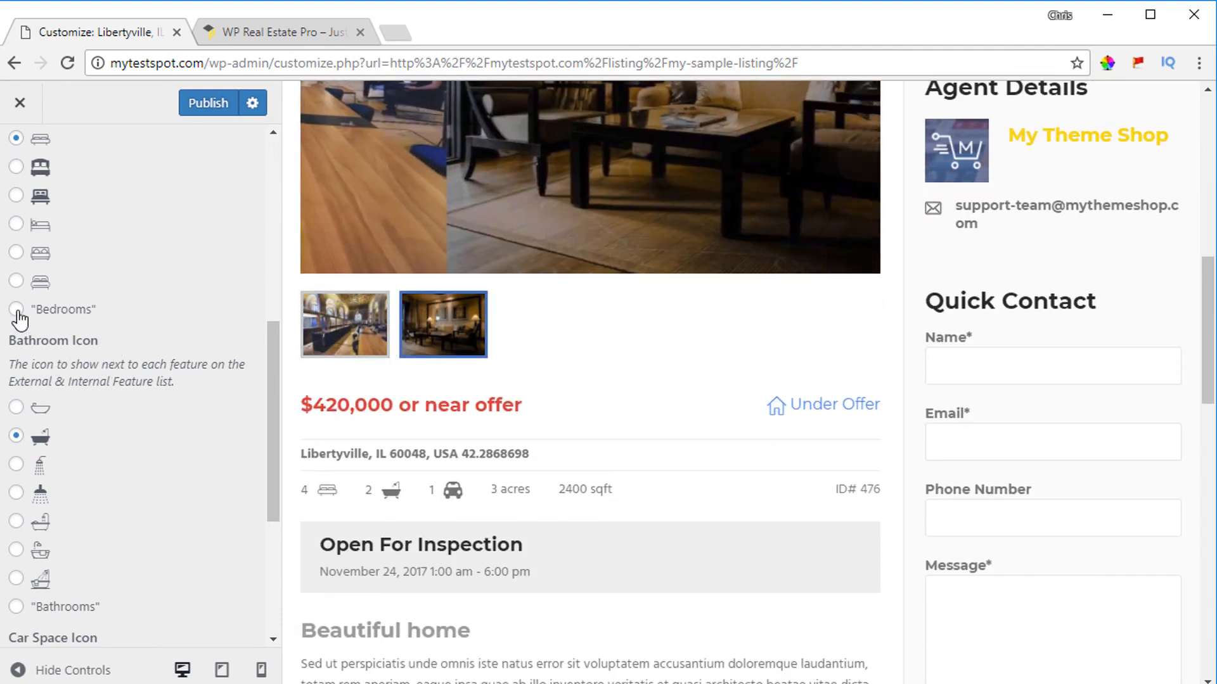
click(16, 309)
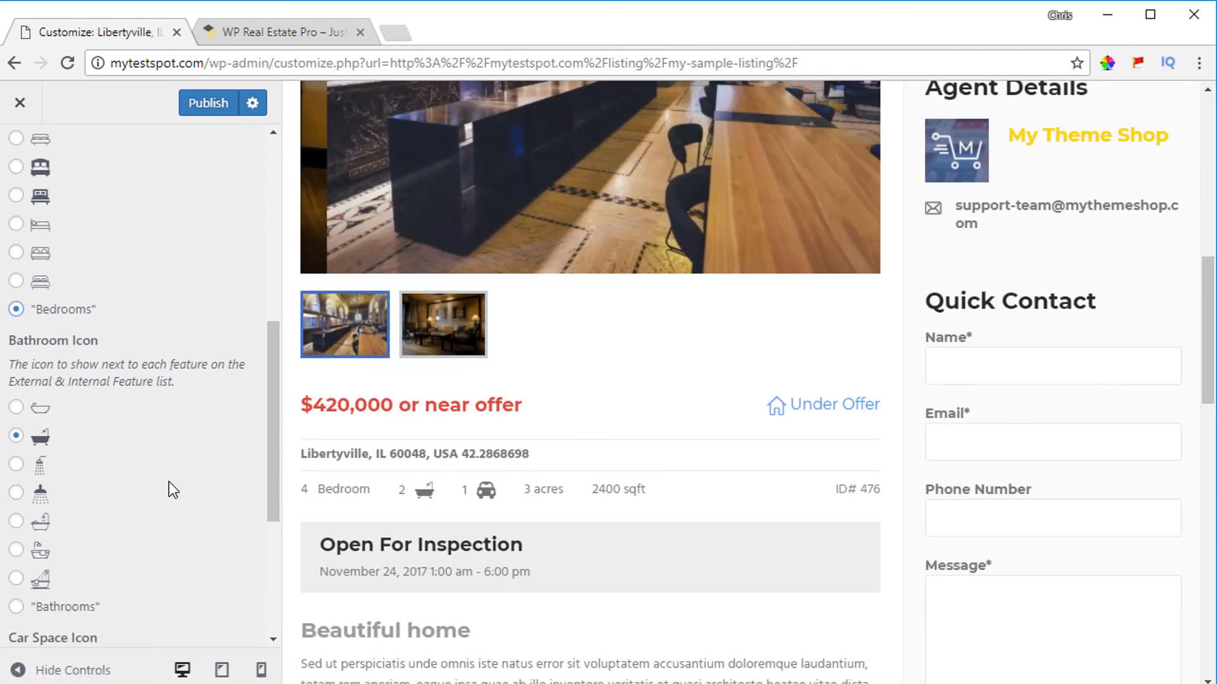
Review the Bathroom and Car Space icon options and return to the WP Real Estate Listings sections
scroll(168, 490, down, 4)
scroll(175, 370, down, 1)
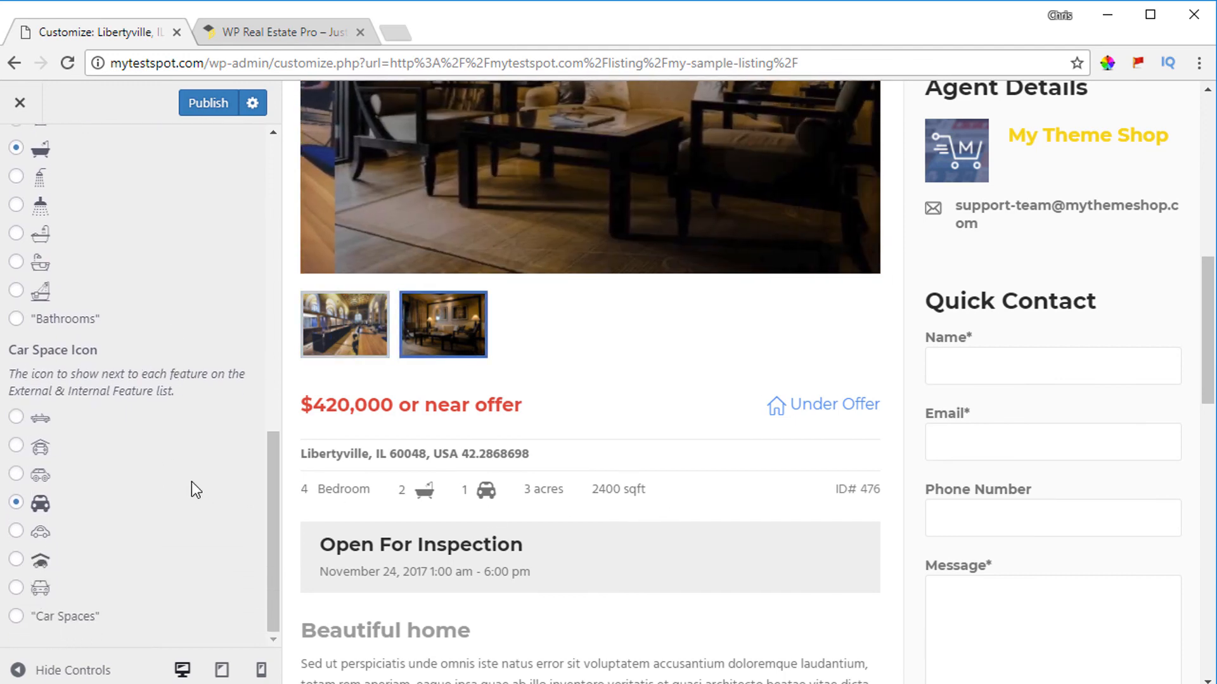
scroll(189, 481, up, 10)
scroll(188, 482, up, 3)
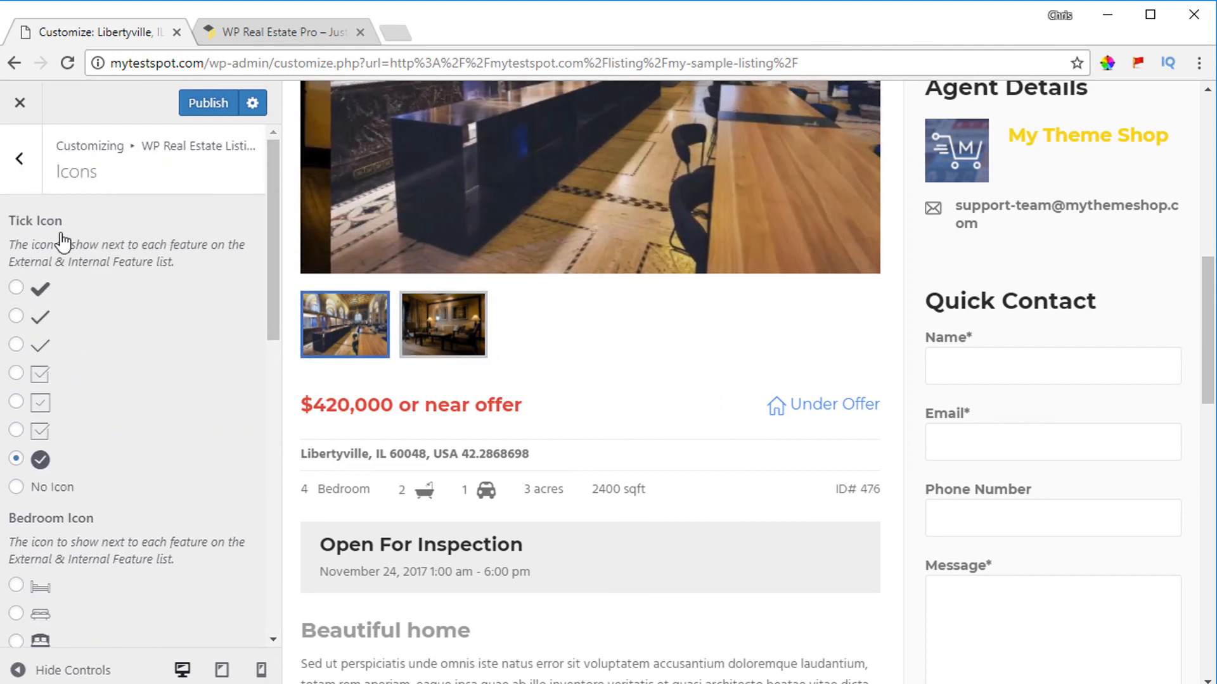
click(20, 160)
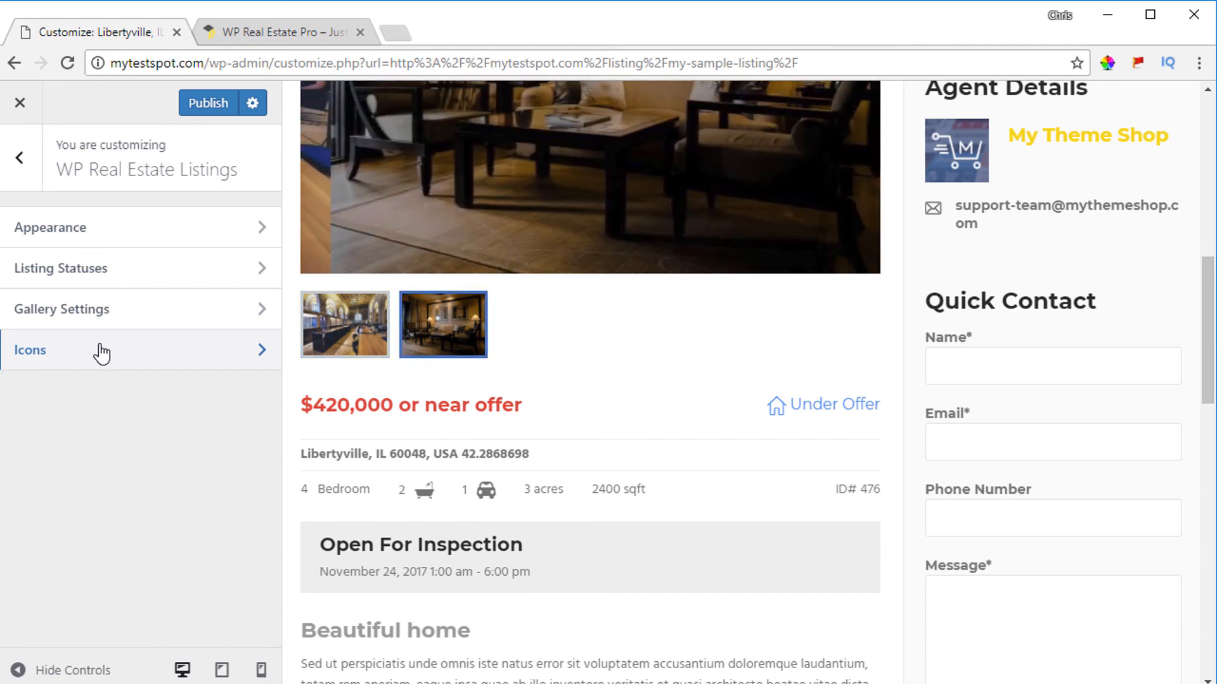
Go back to the main Customizer level, reopen WP Real Estate Listings and open its Appearance section
key(Escape)
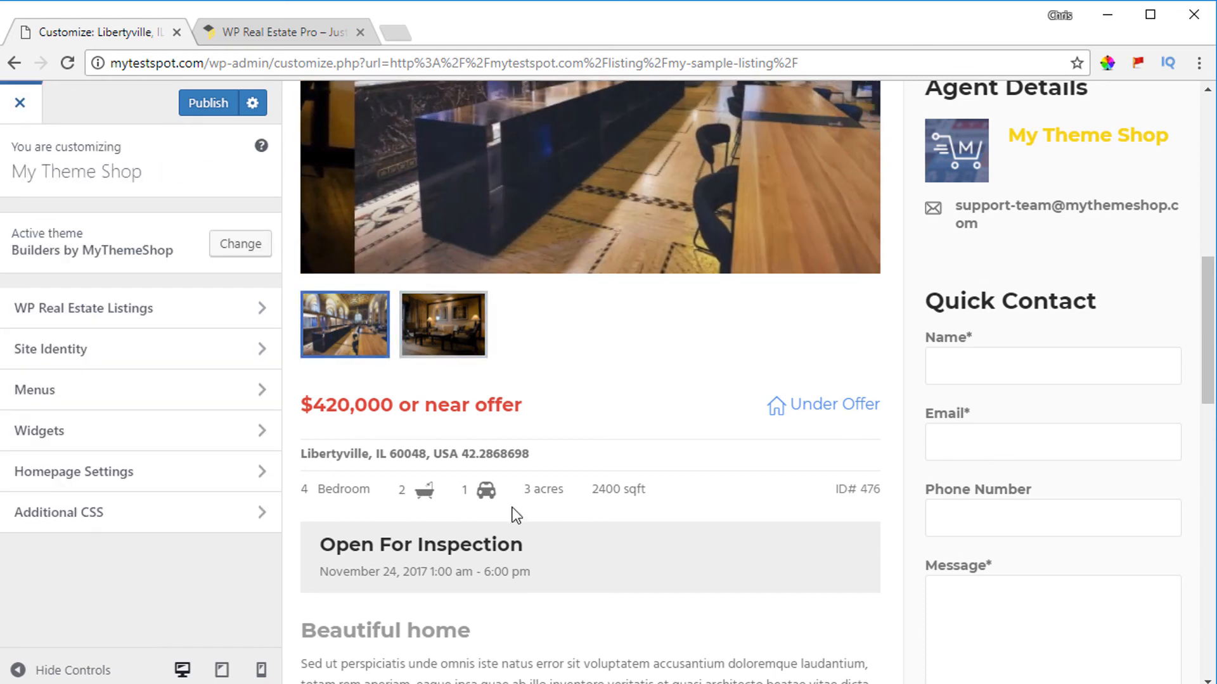
click(206, 317)
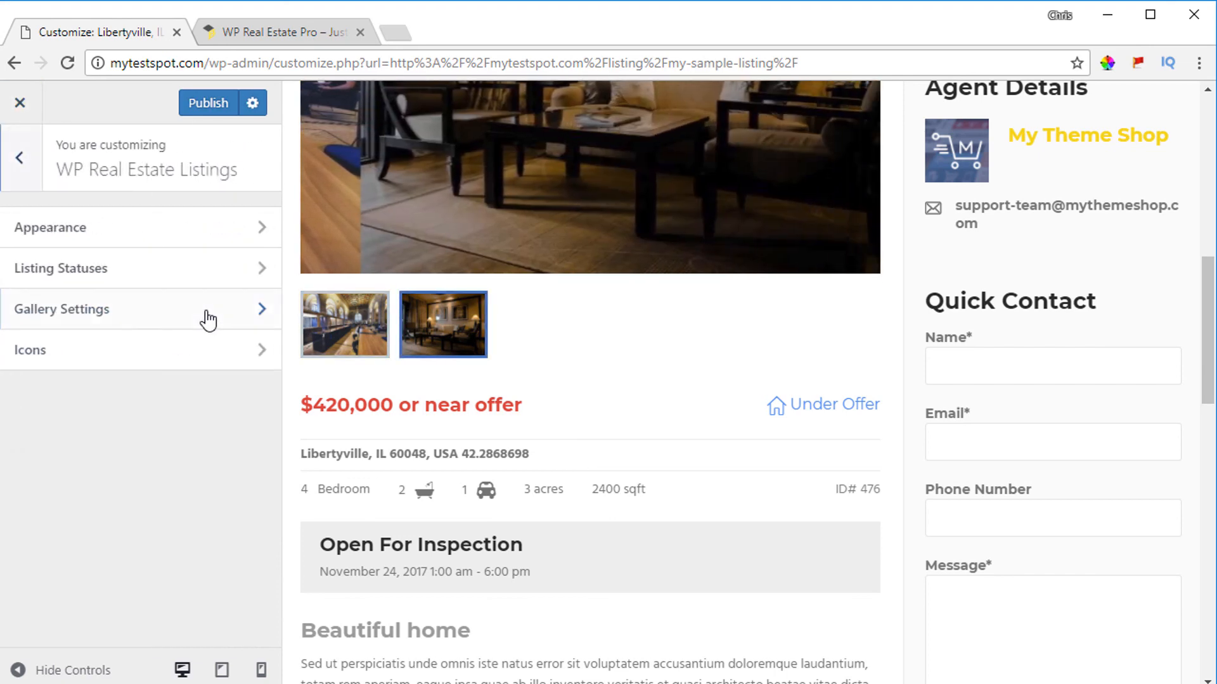
click(145, 241)
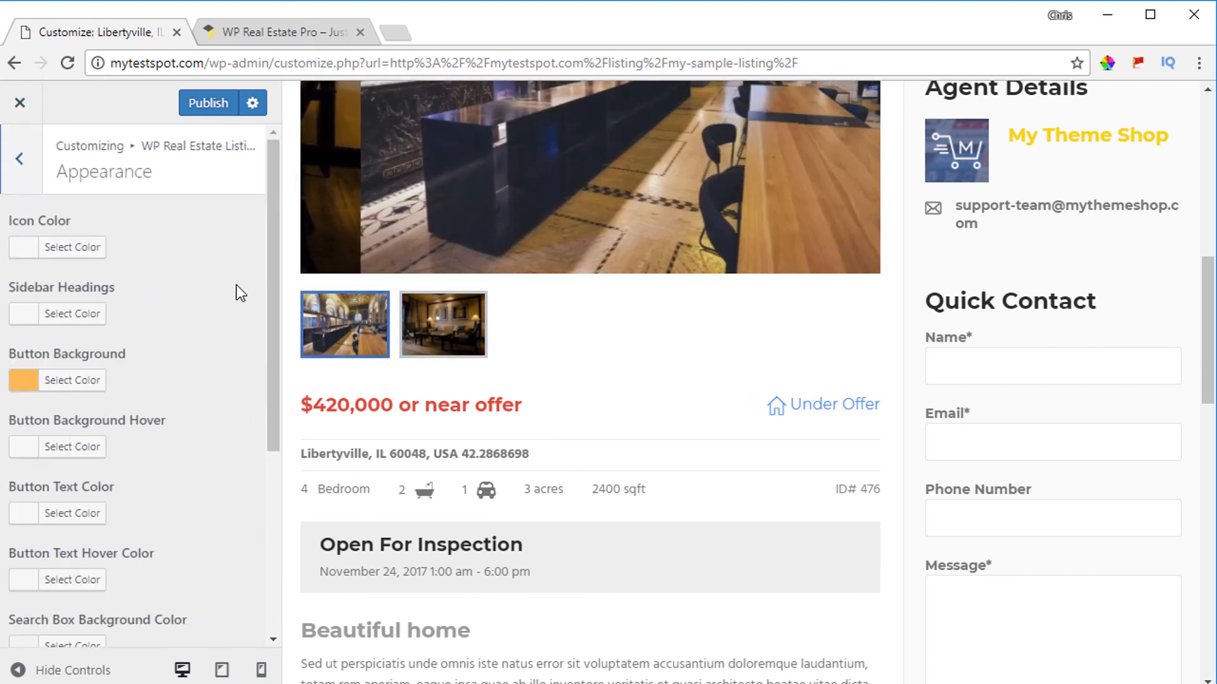